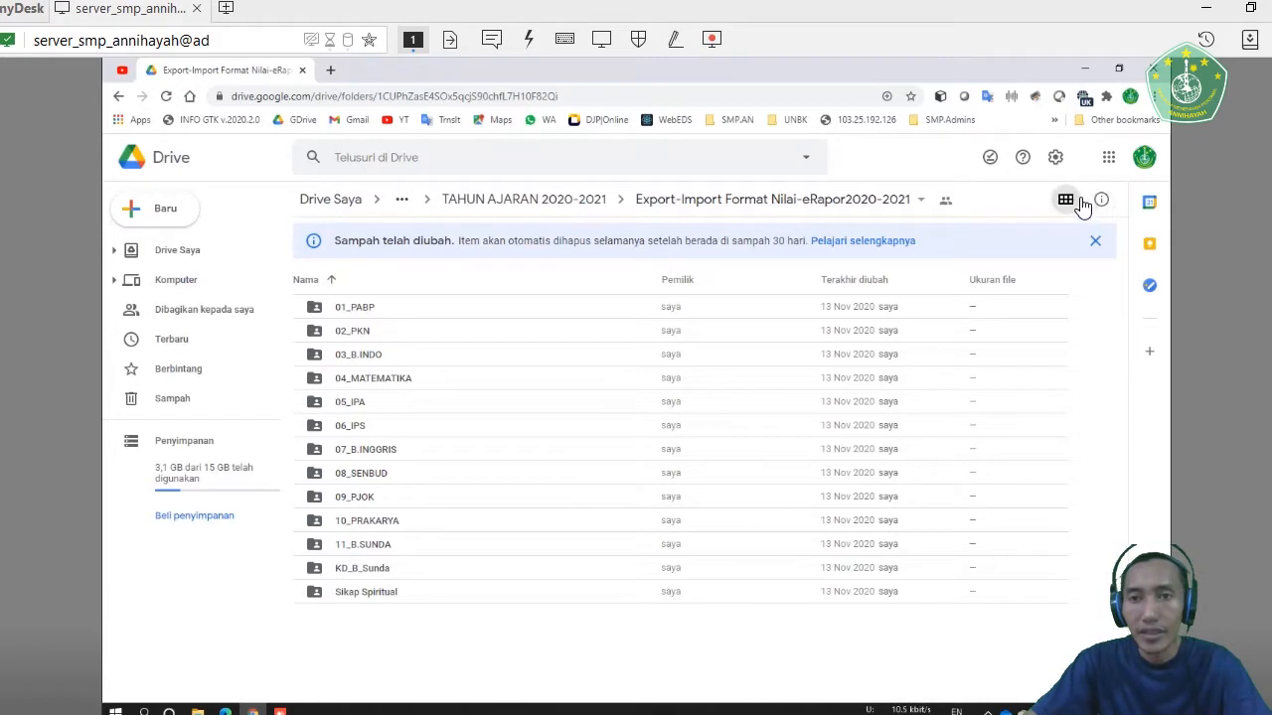
# - Switch the remote desktop session's view to fullscreen mode
pyautogui.click(601, 39)
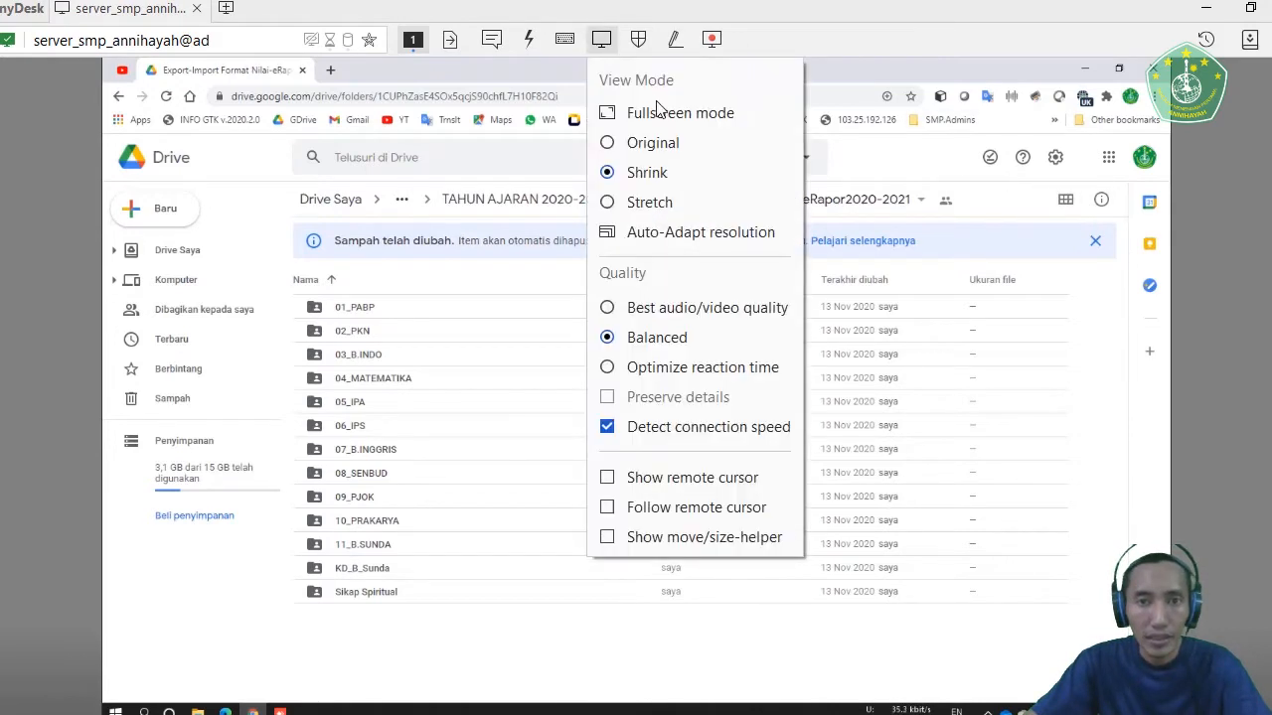
pyautogui.click(738, 10)
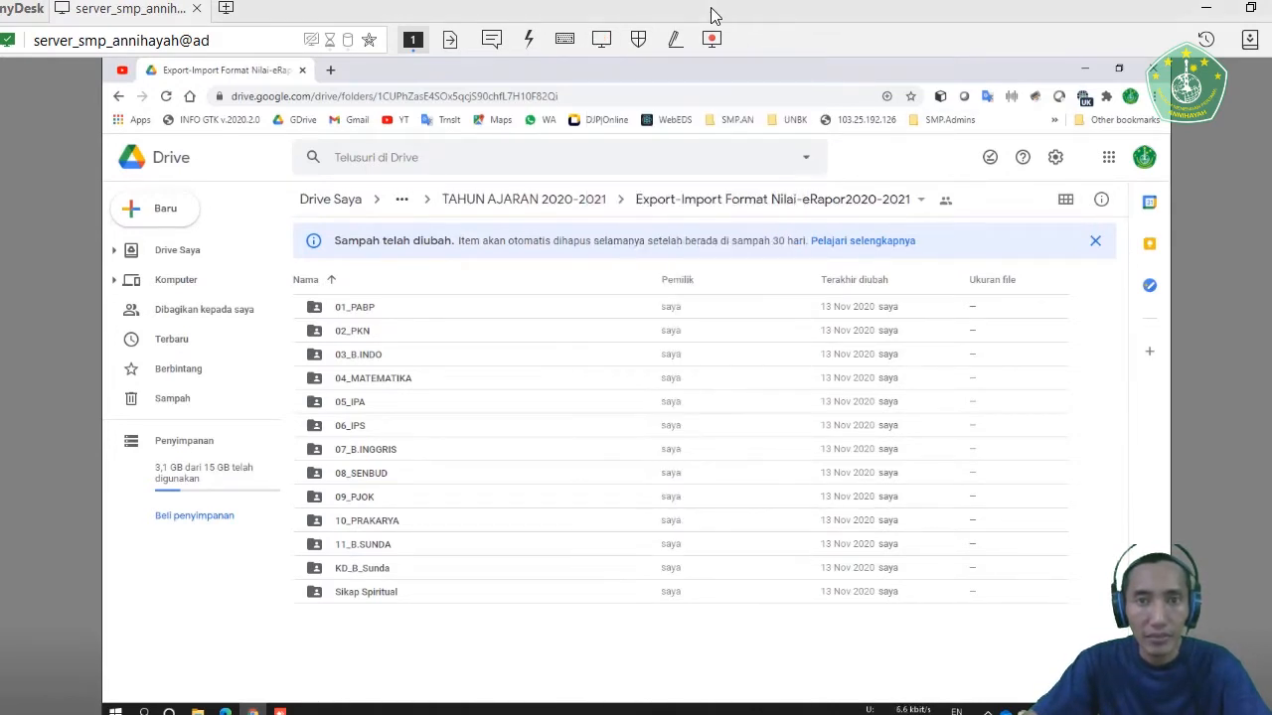
pyautogui.click(606, 44)
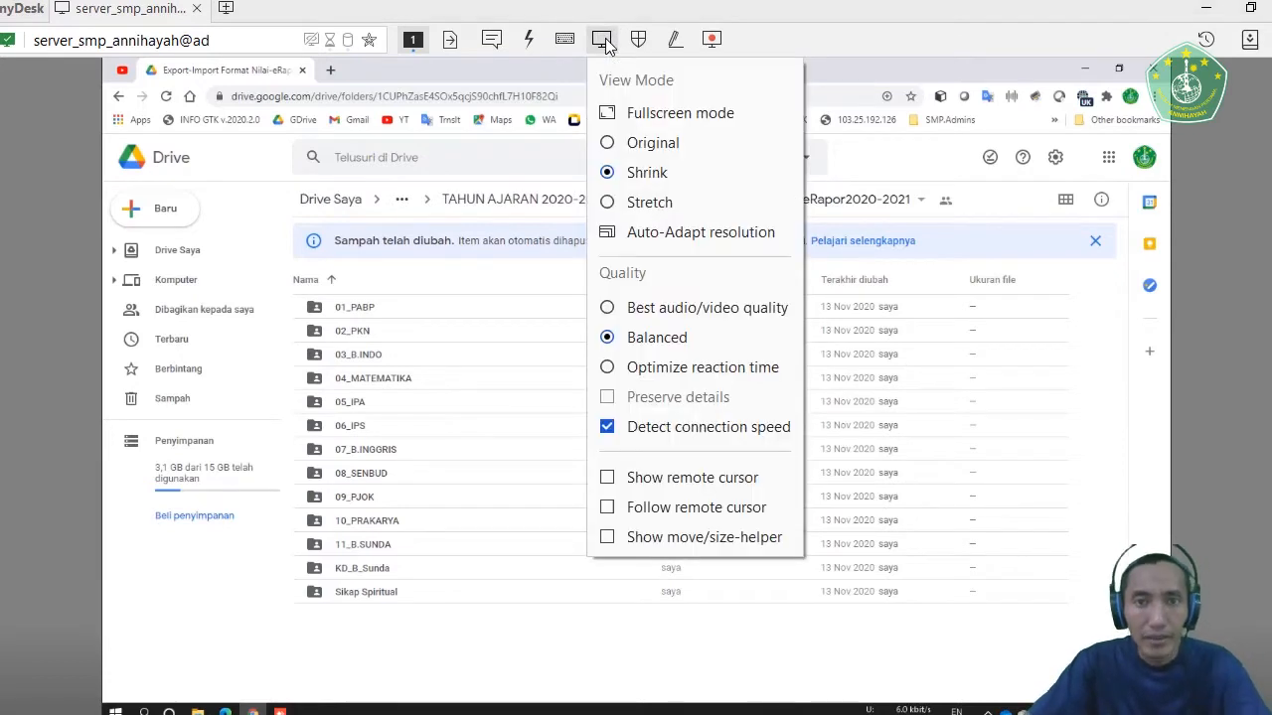
pyautogui.click(615, 114)
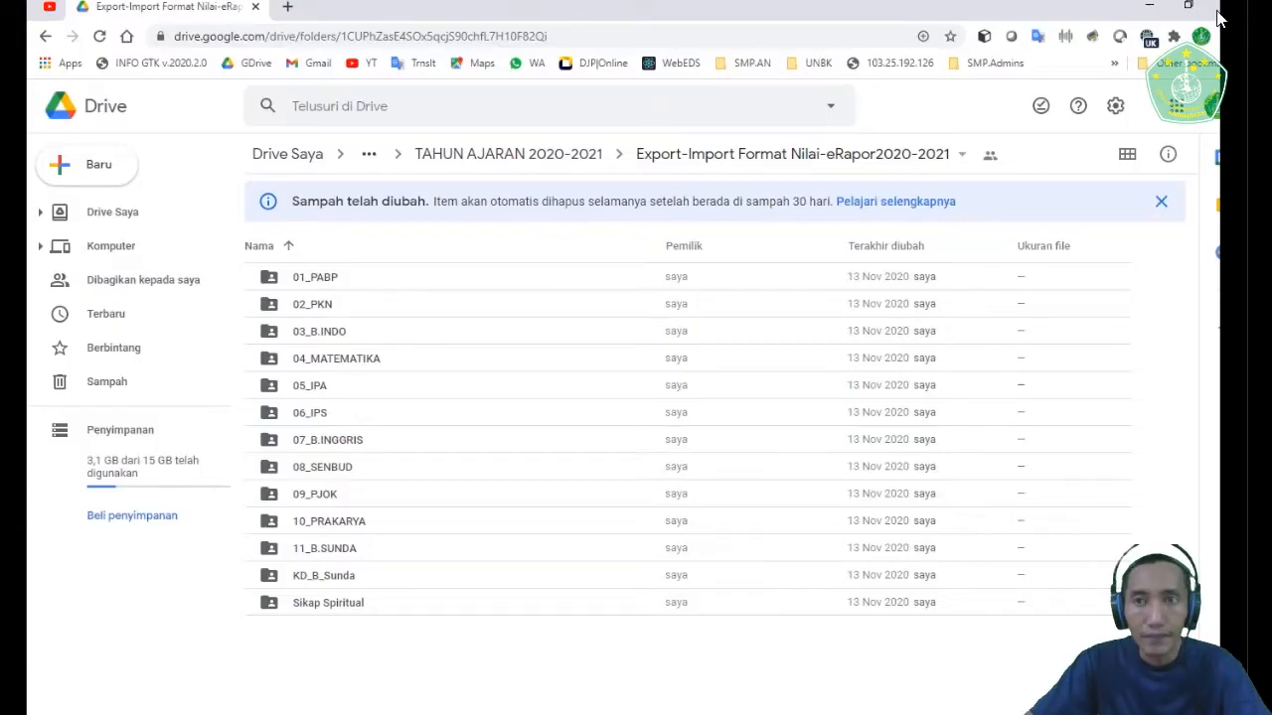
# - Minimize the browser to show the remote computer's desktop, and return to the Drive folder
pyautogui.click(1150, 8)
pyautogui.click(905, 153)
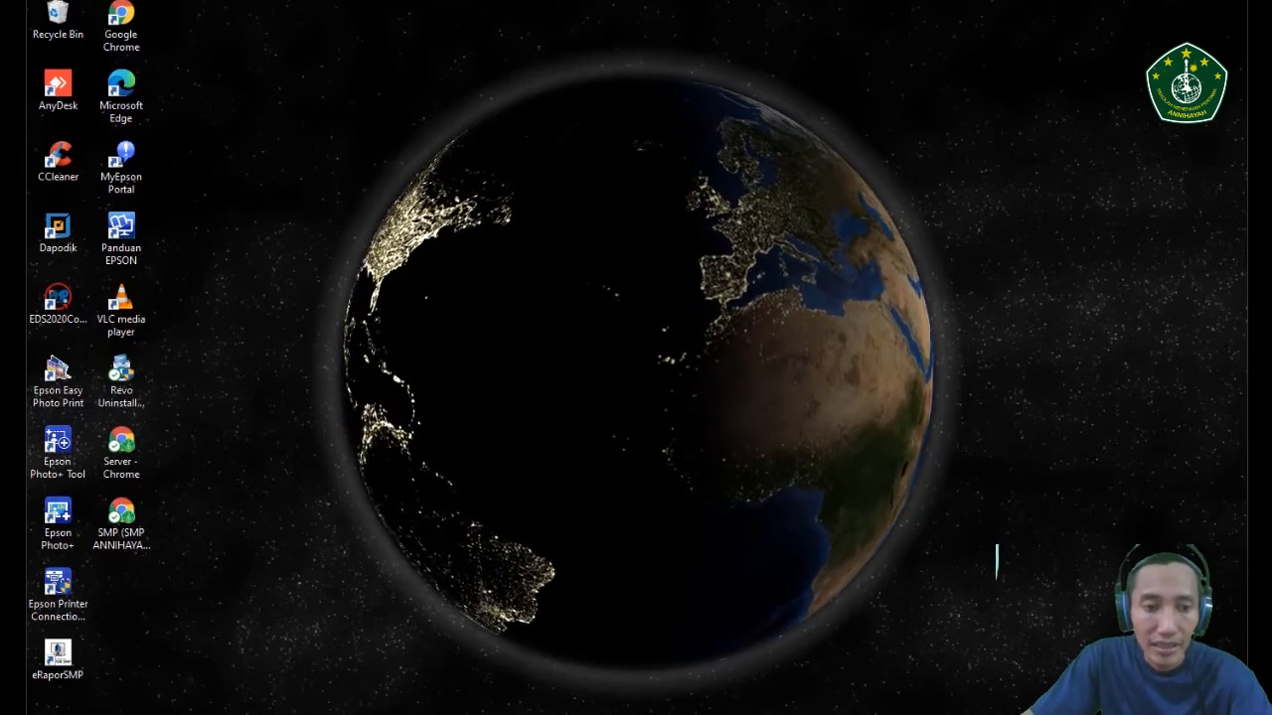
pyautogui.hotkey('alt', 'Tab')
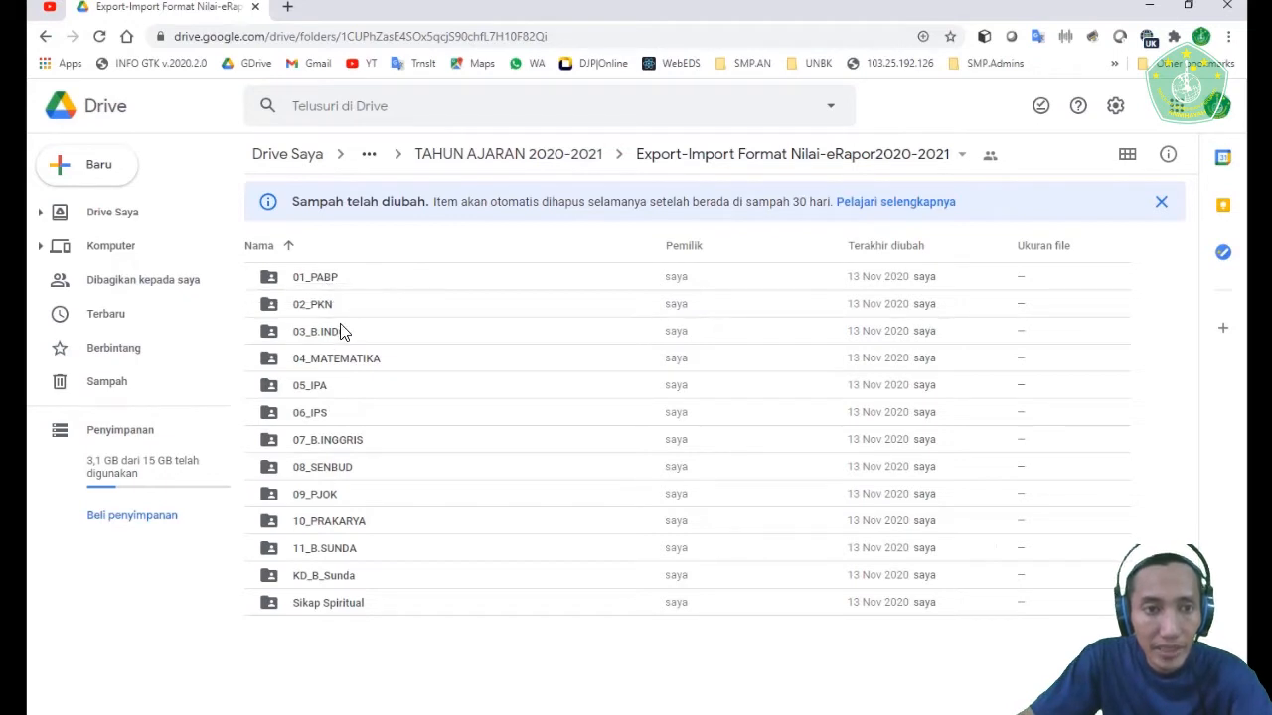
# - Examine the class subfolders inside the 01_PABP folder and return to the Export-Import Format Nilai-eRapor2020-2021 folder
pyautogui.click(335, 281)
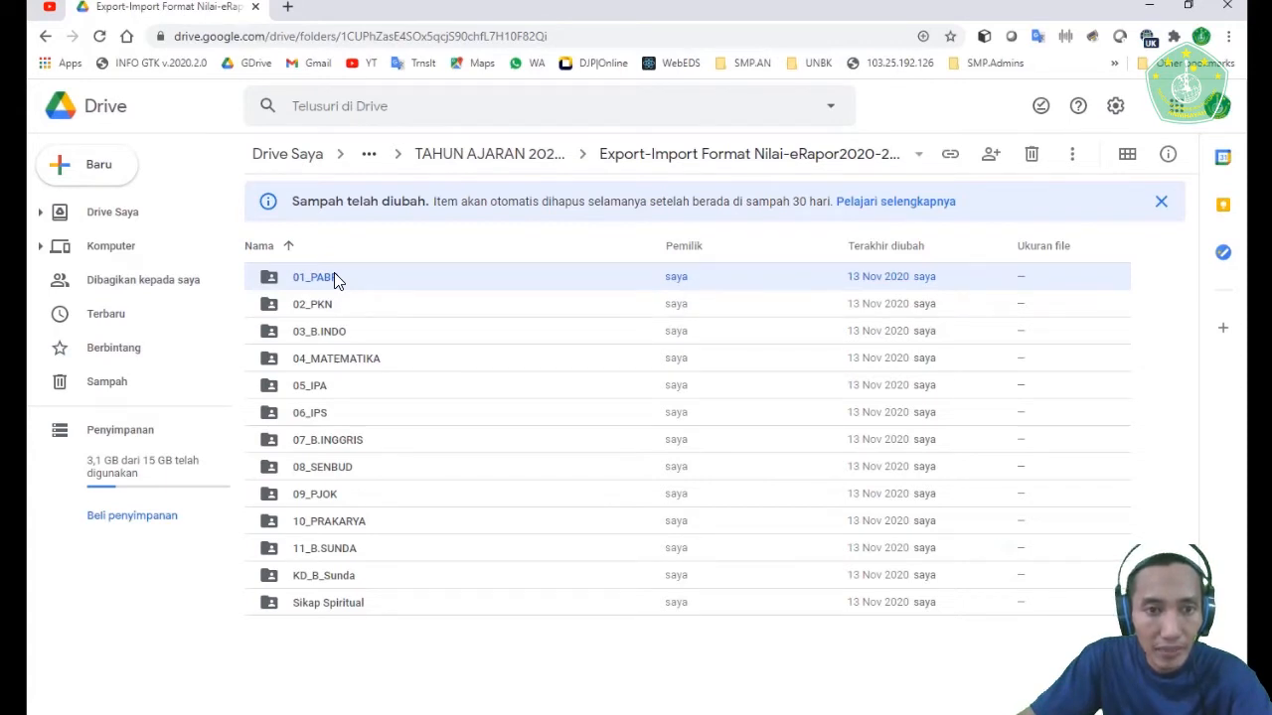
pyautogui.doubleClick(334, 278)
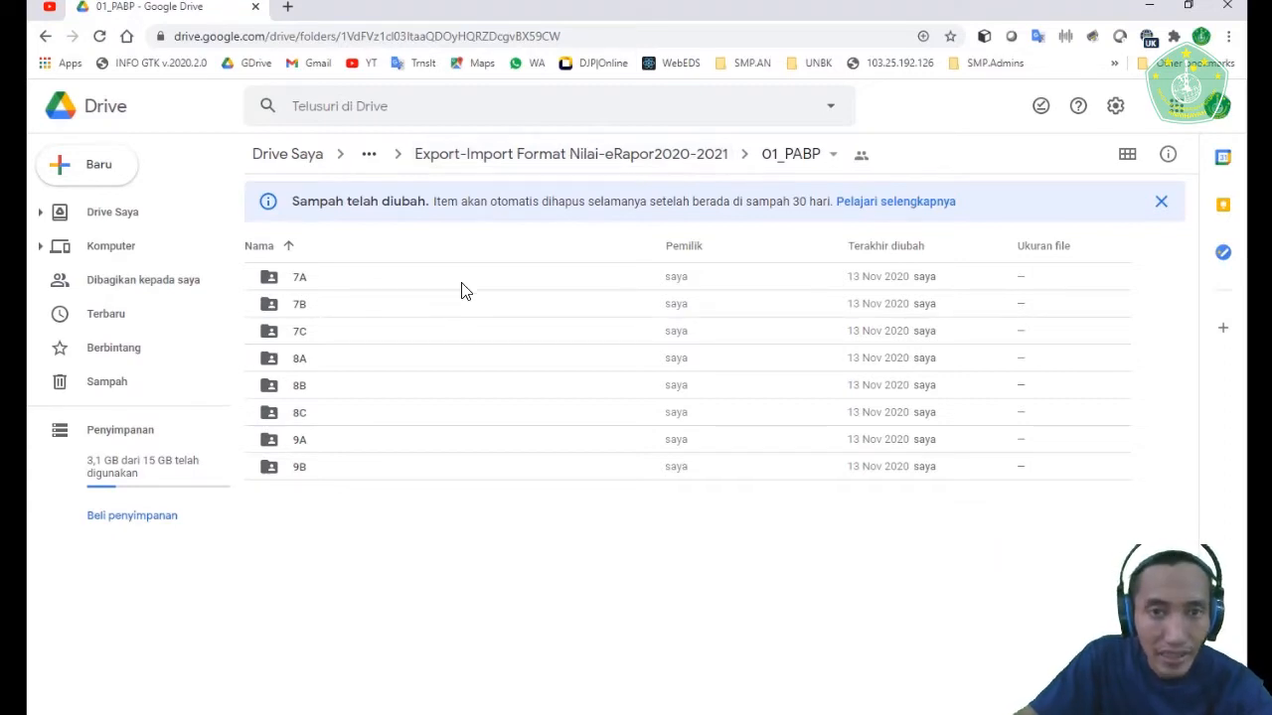
pyautogui.click(540, 162)
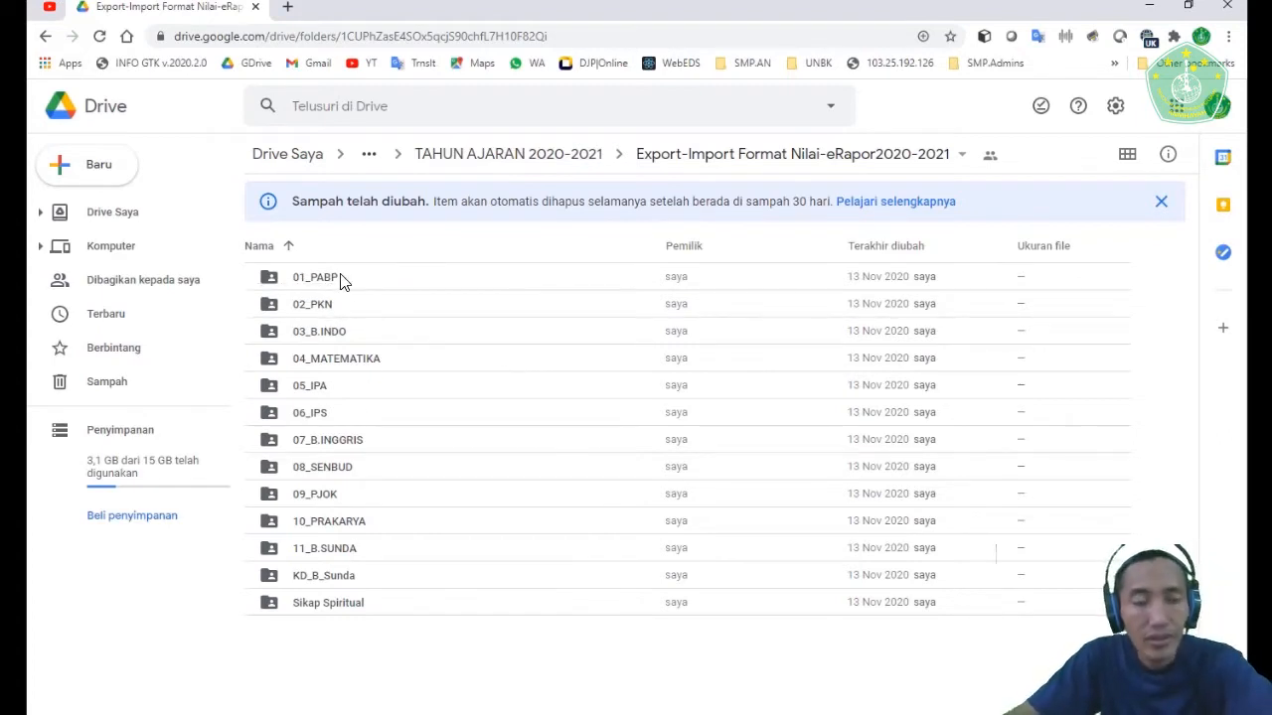
pyautogui.doubleClick(315, 284)
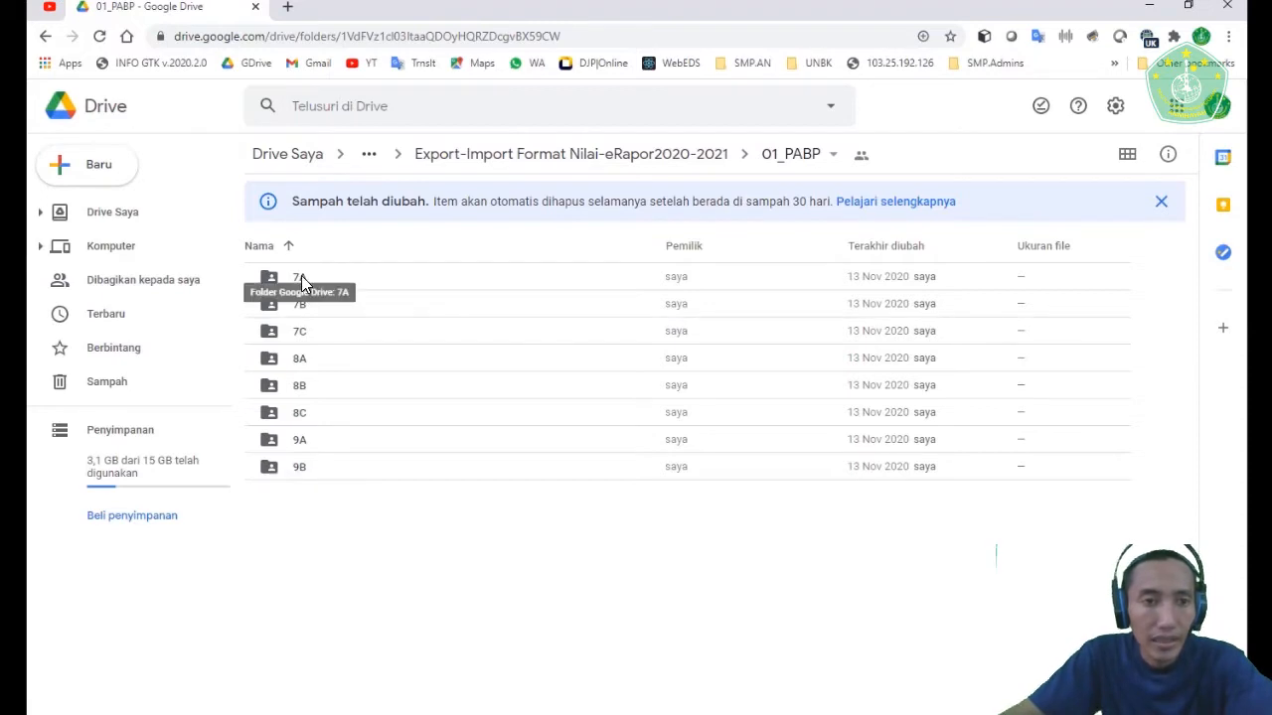
pyautogui.click(673, 159)
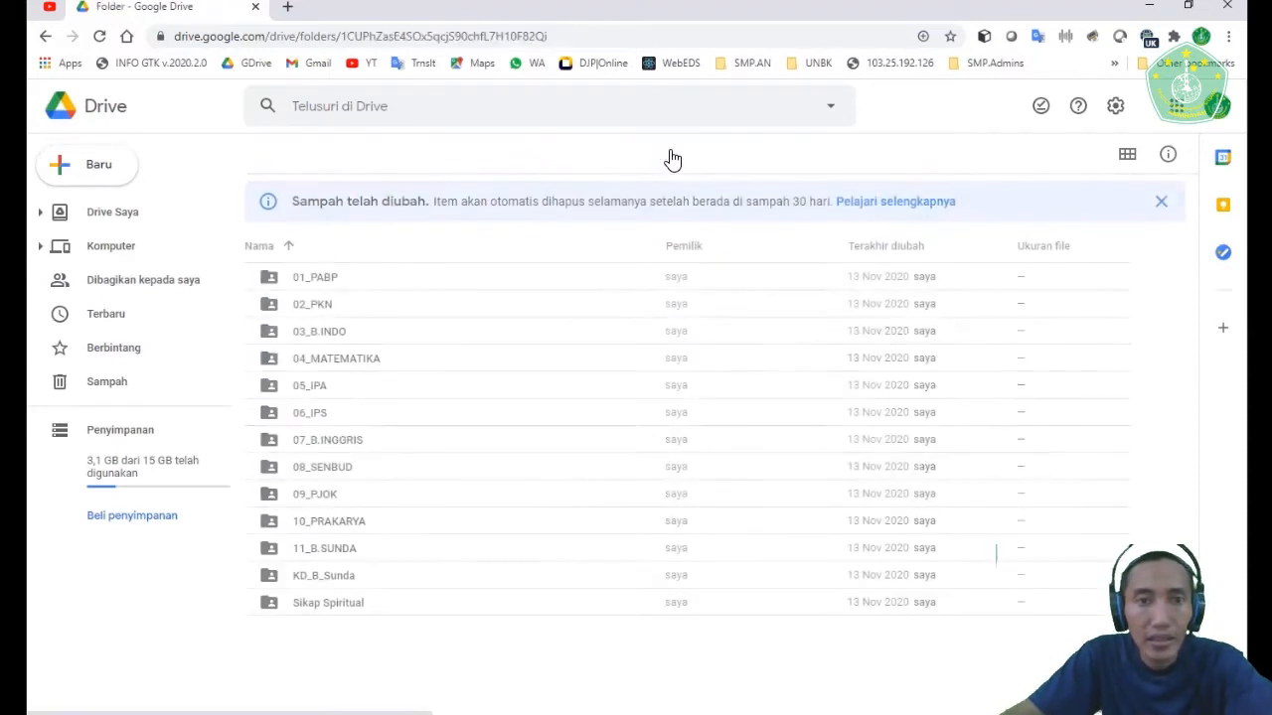
pyautogui.click(303, 278)
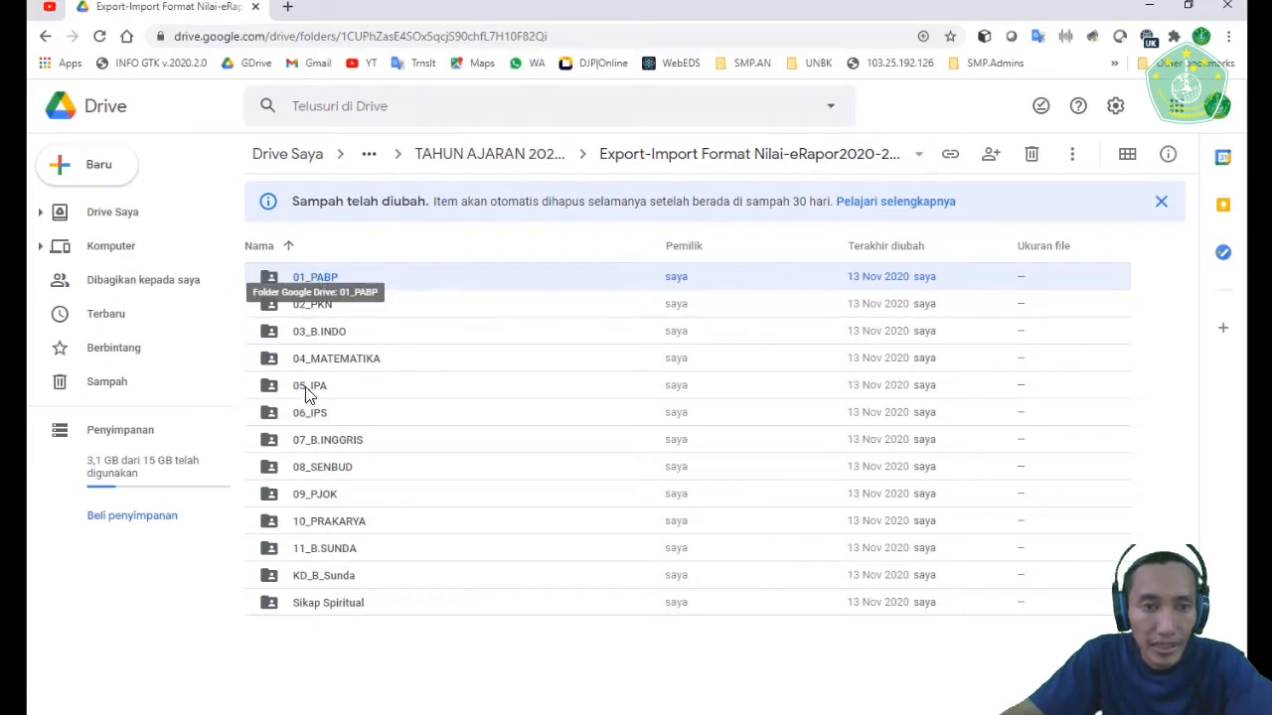
pyautogui.doubleClick(316, 282)
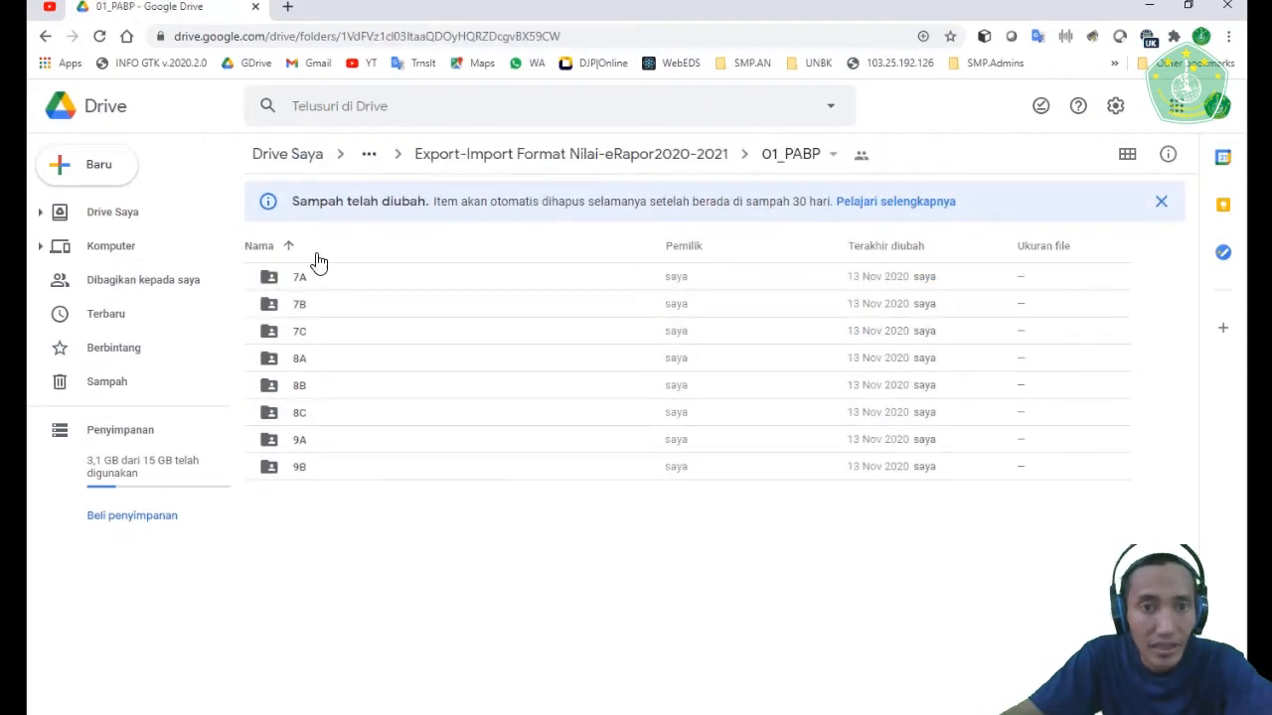
pyautogui.click(683, 153)
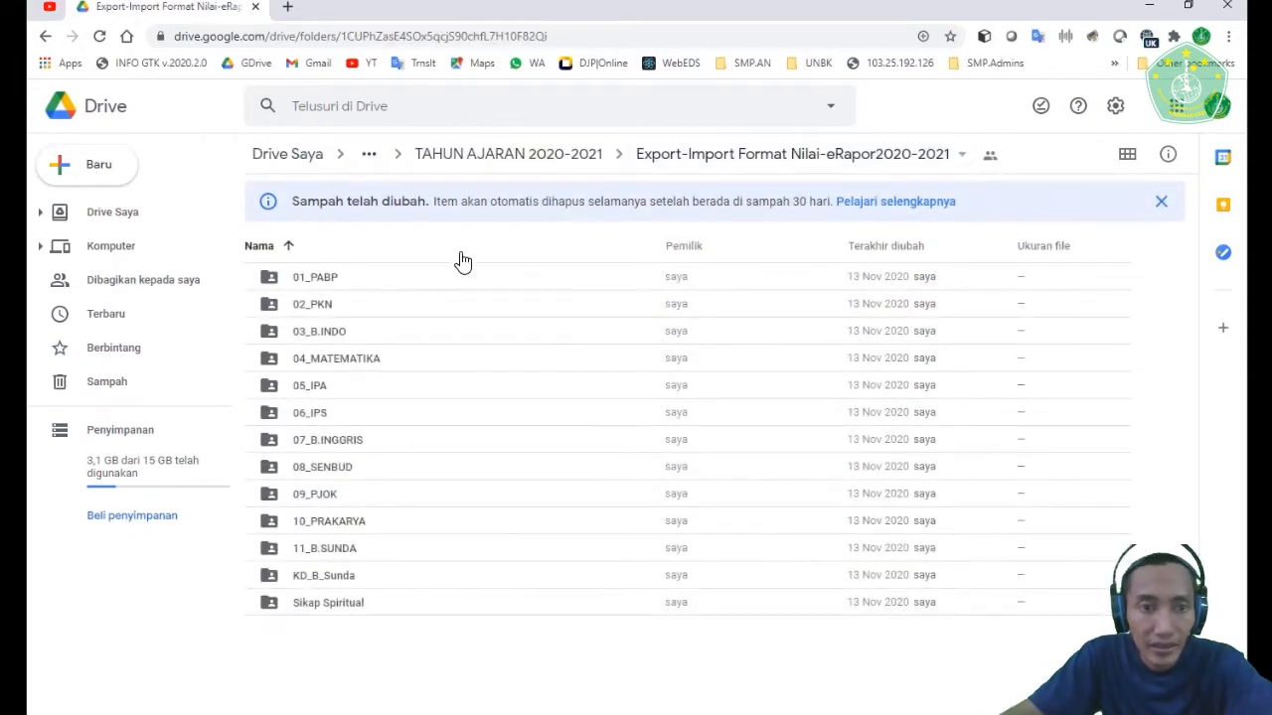
# - Download the 01_PABP folder and choose Local Disk (D:) as the save location
pyautogui.rightClick(320, 278)
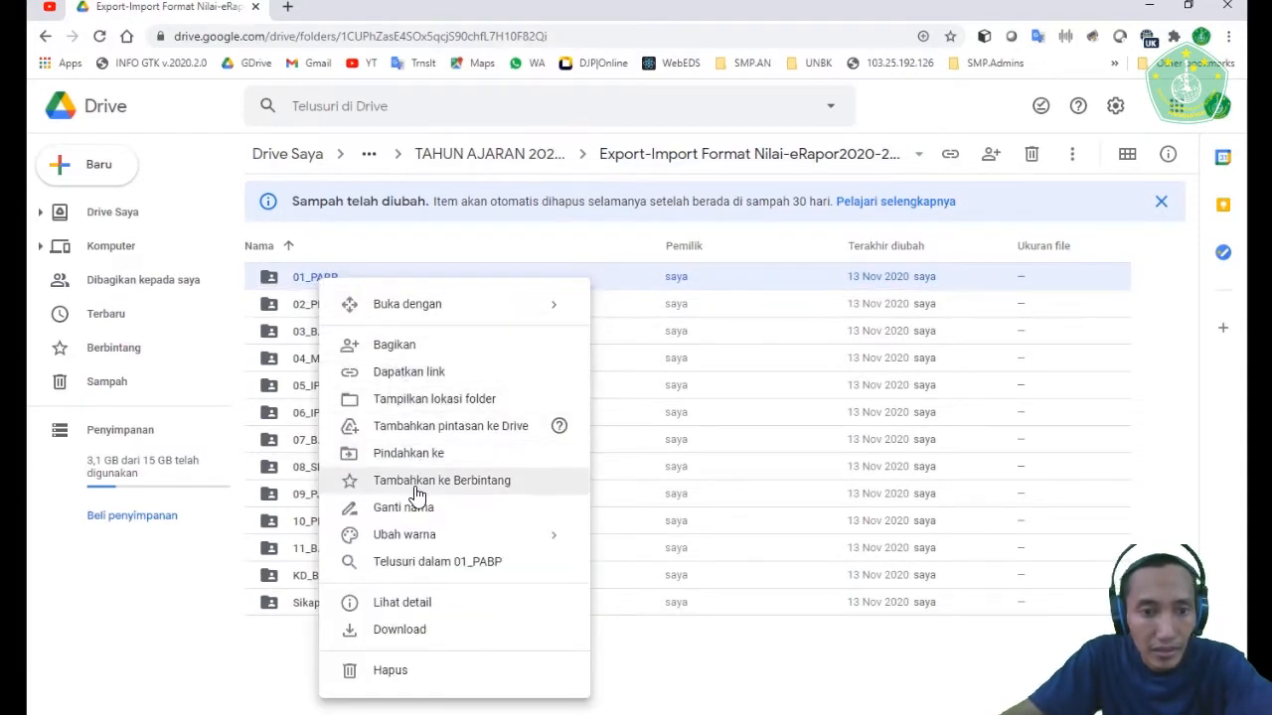
pyautogui.click(407, 632)
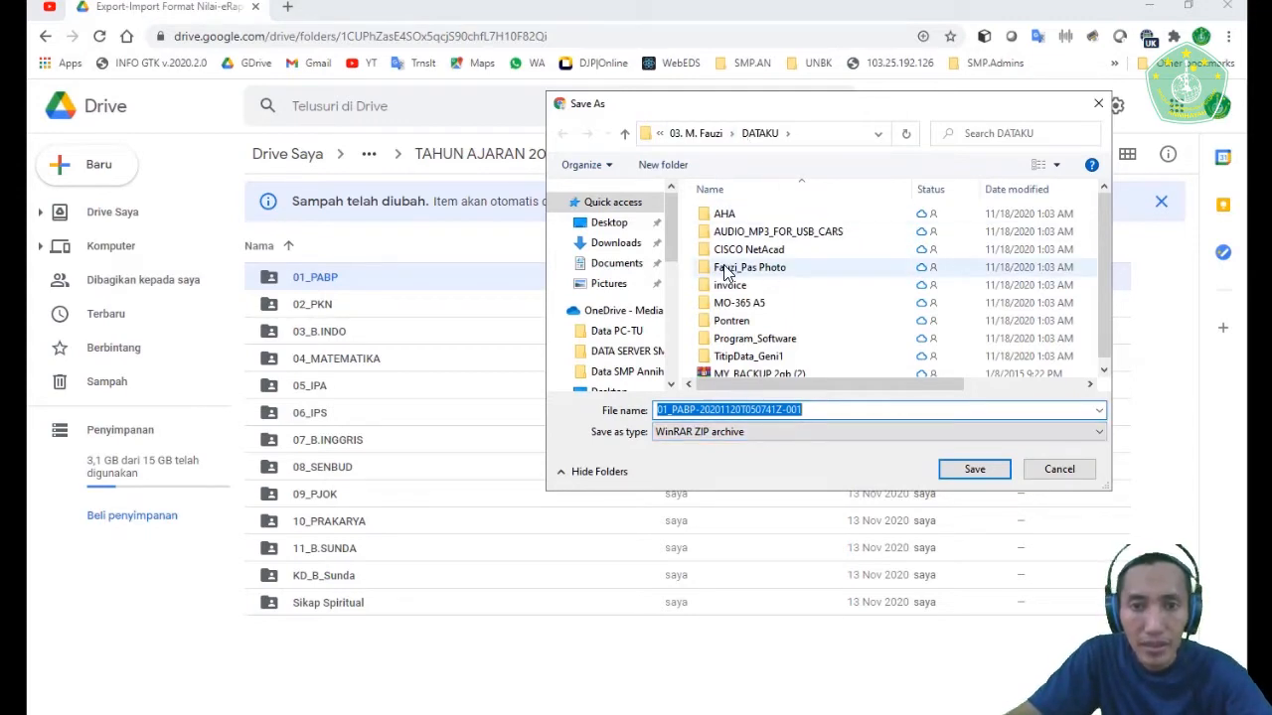
pyautogui.scroll(-1, 740, 288)
pyautogui.scroll(-5, 641, 293)
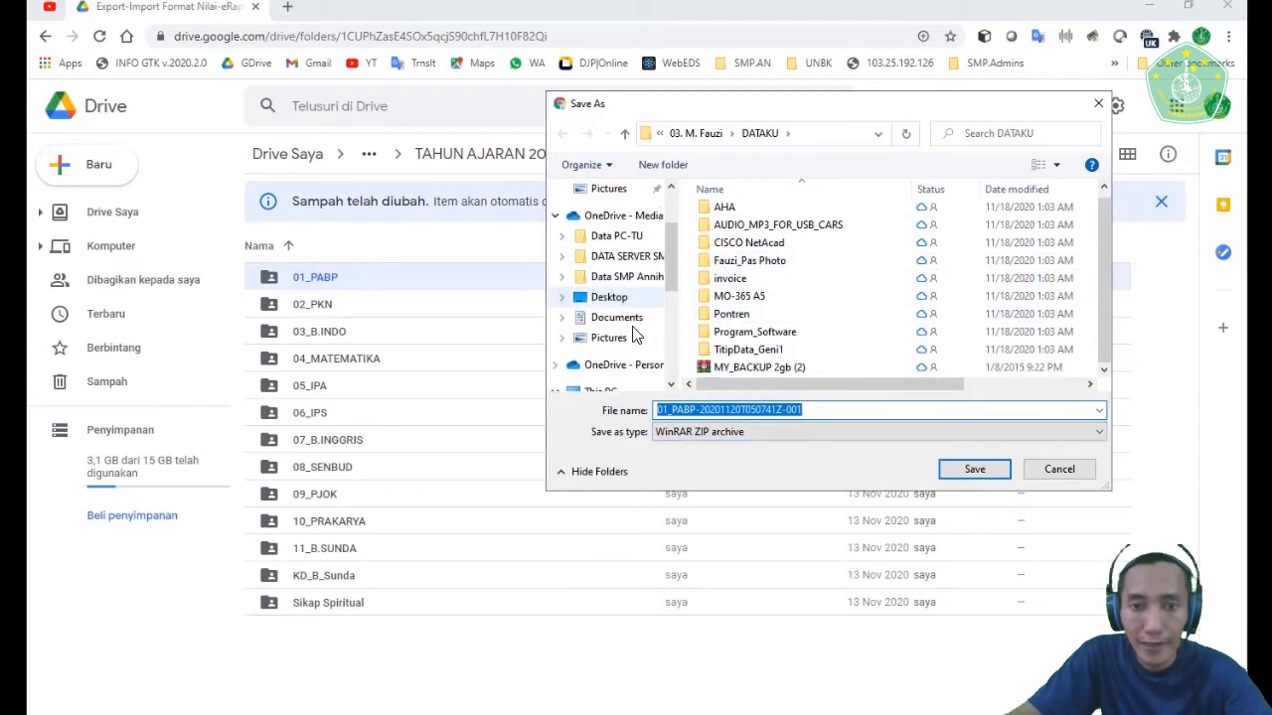
pyautogui.scroll(3, 626, 278)
pyautogui.scroll(2, 618, 263)
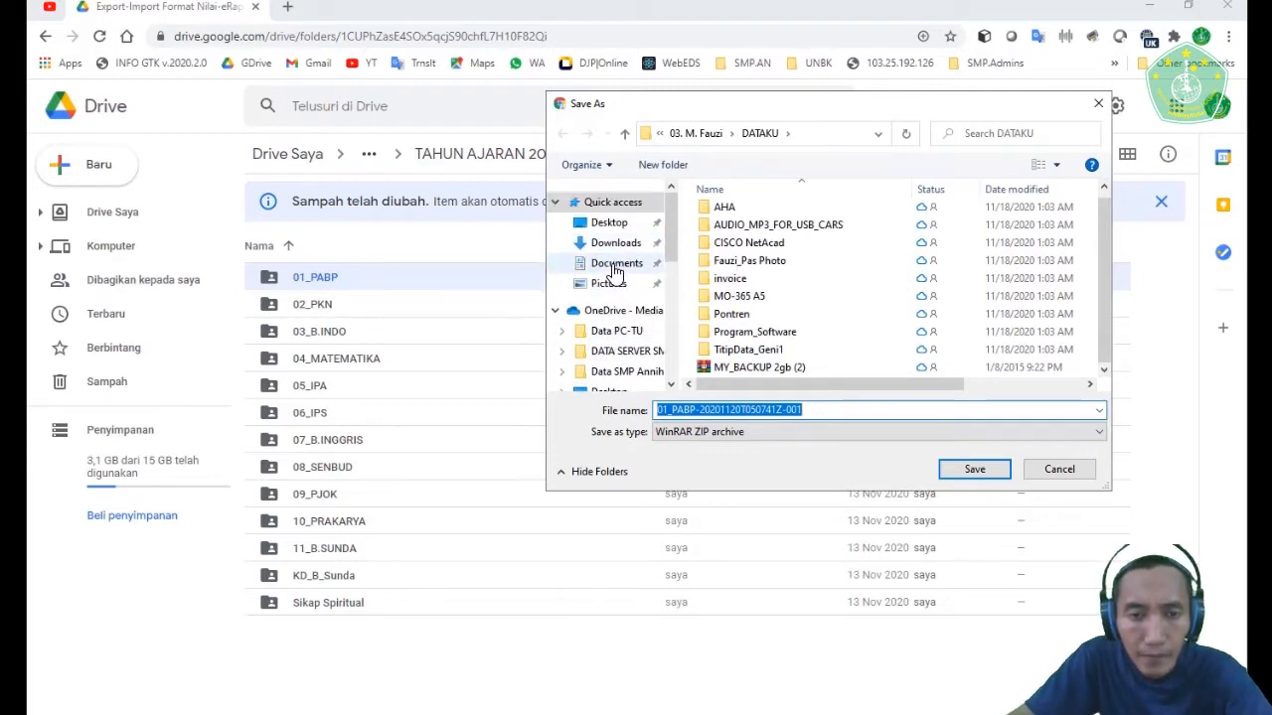
pyautogui.scroll(-5, 618, 276)
pyautogui.scroll(-2, 618, 278)
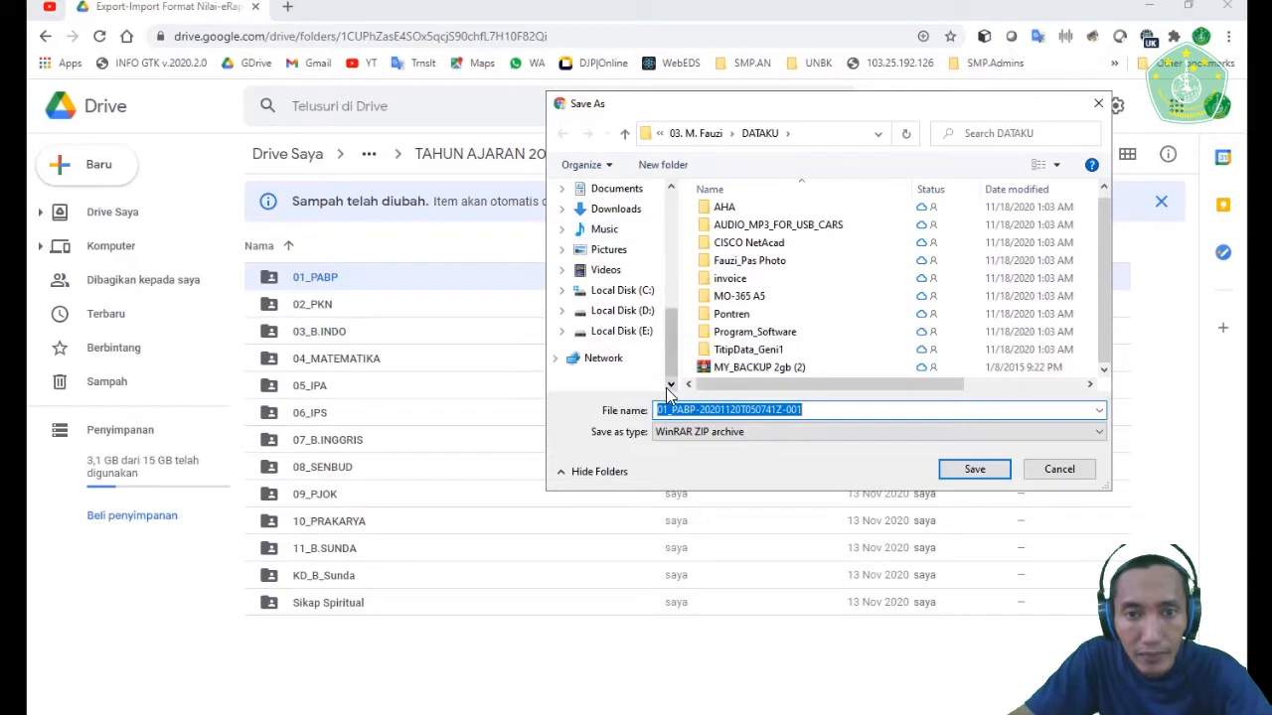
pyautogui.click(622, 311)
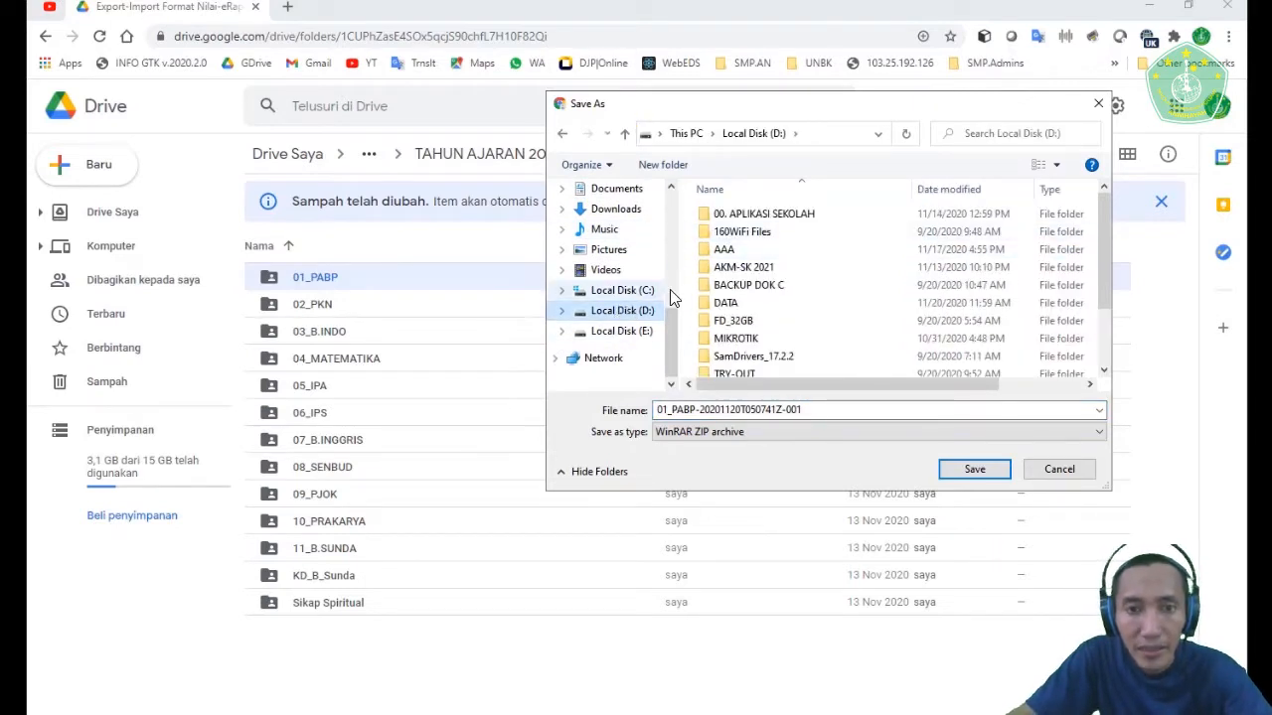
# - Create a folder on Local Disk (D:) named PABP_ followed by the teacher's name, and open it as the save location
pyautogui.click(658, 161)
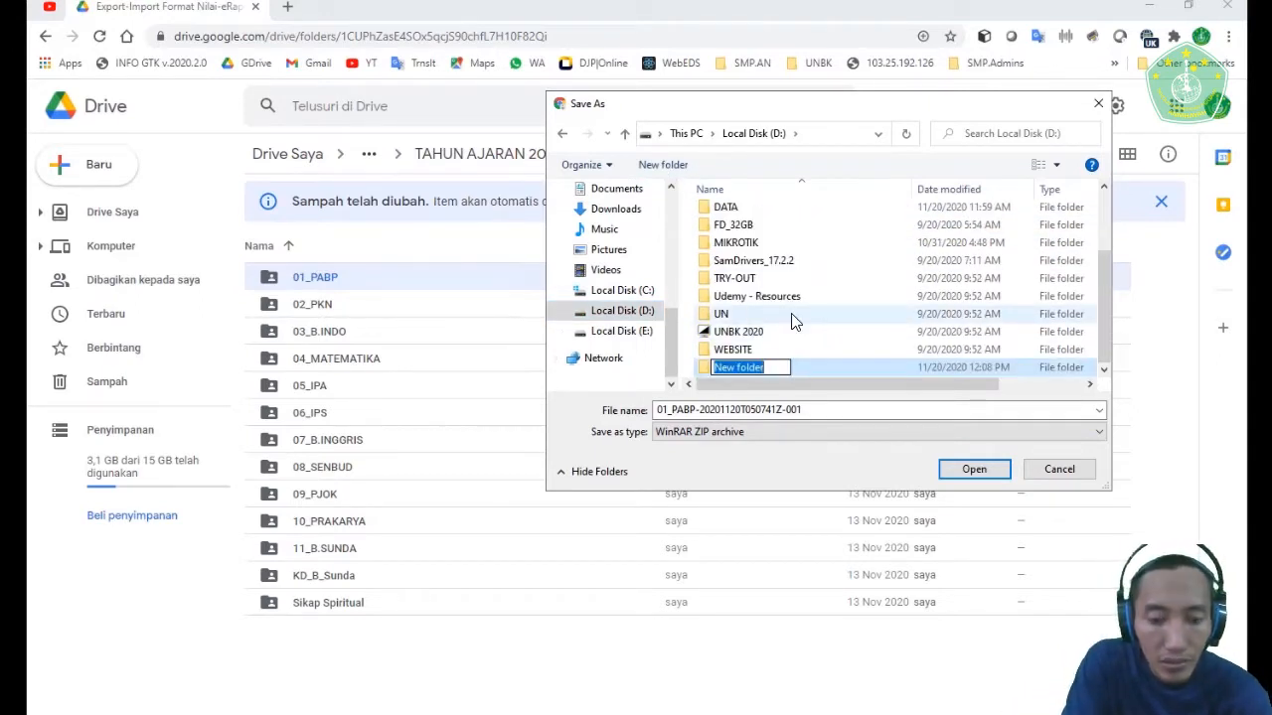
pyautogui.write('PABO')
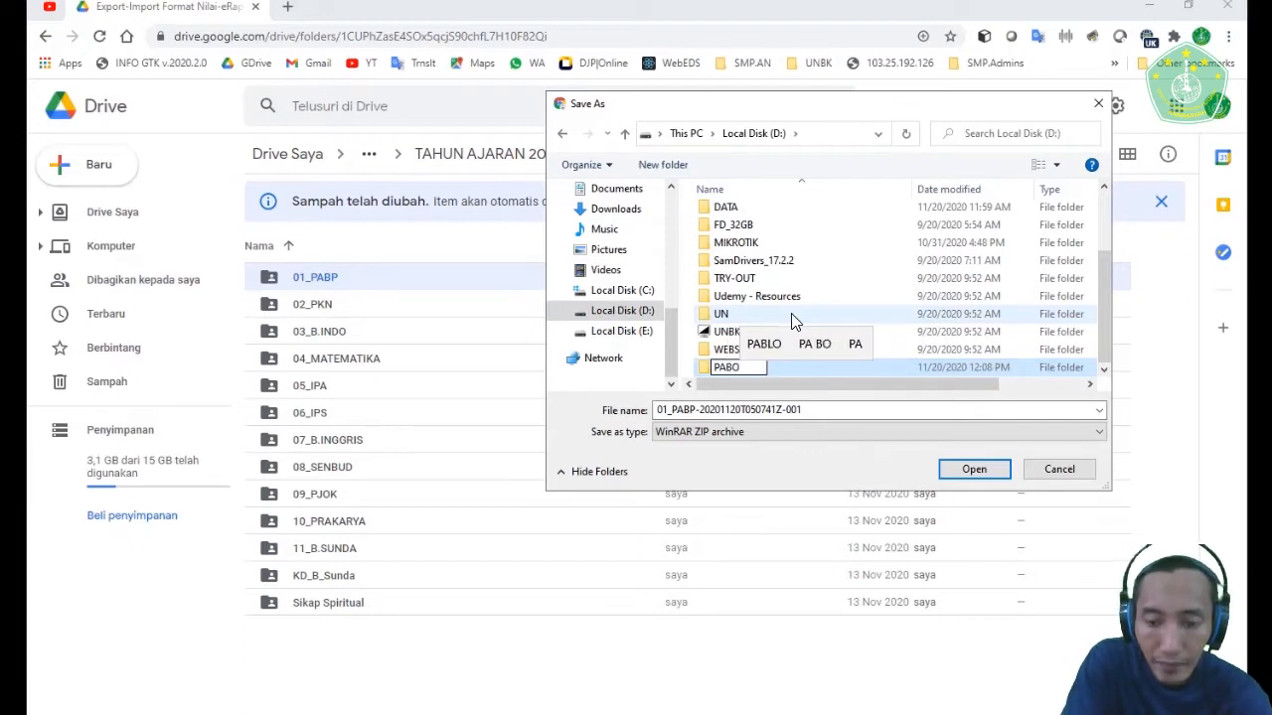
pyautogui.press('BackSpace')
pyautogui.write('P_')
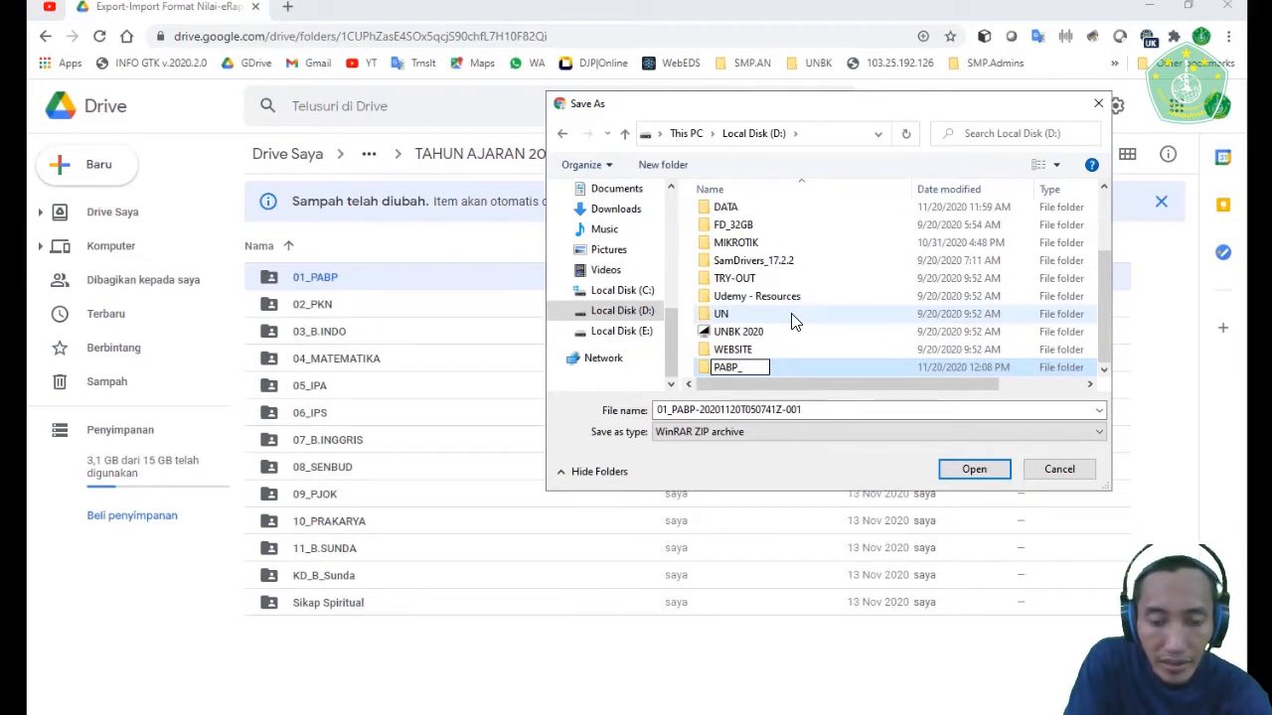
pyautogui.write('Fauzi')
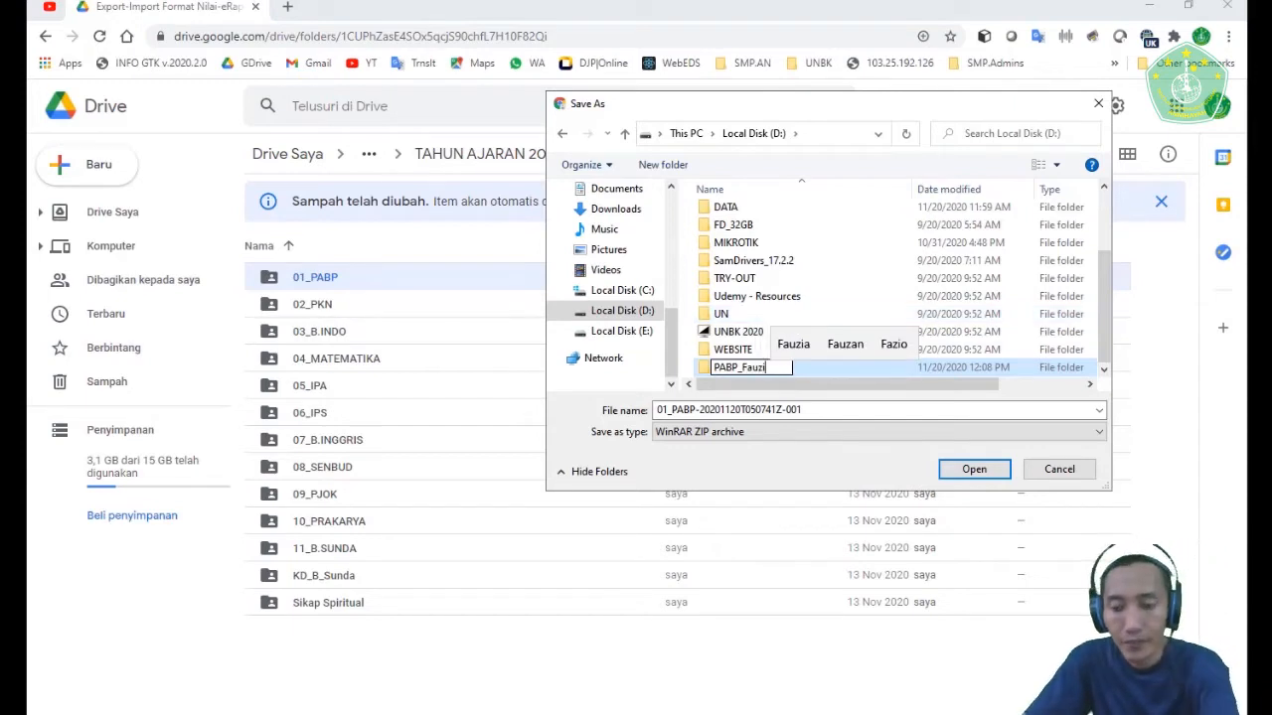
pyautogui.press('Return')
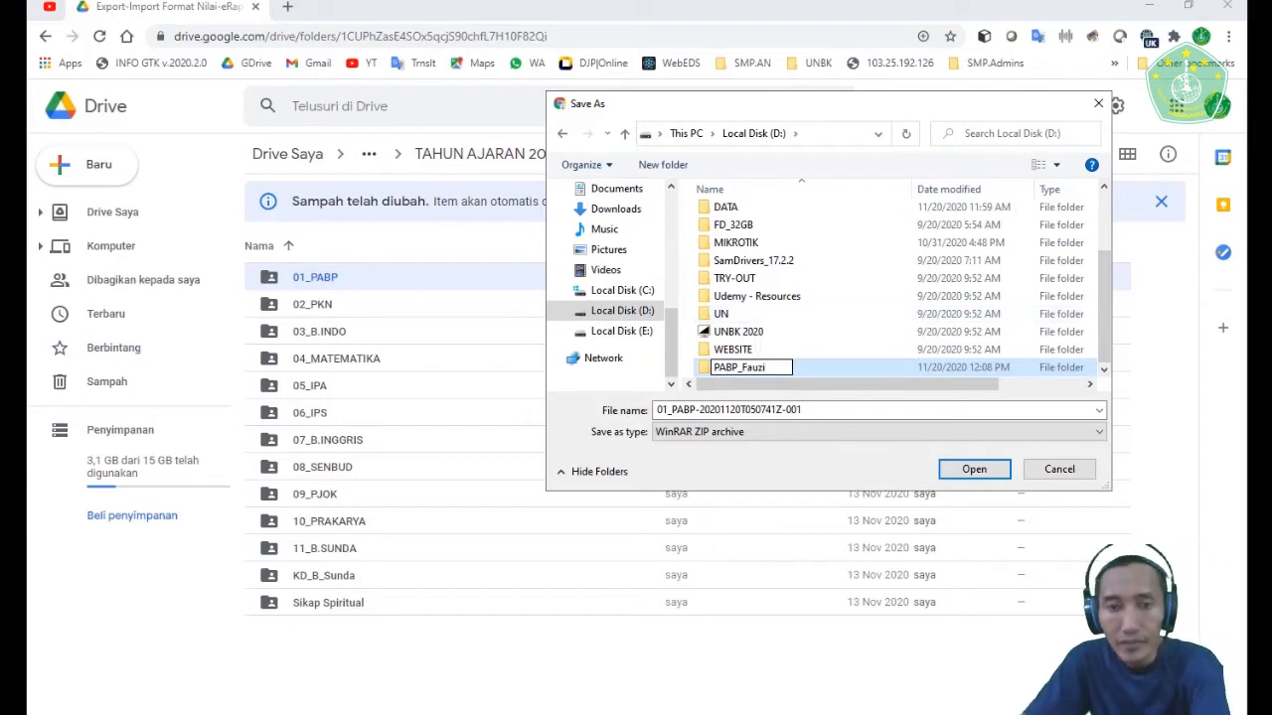
pyautogui.doubleClick(760, 368)
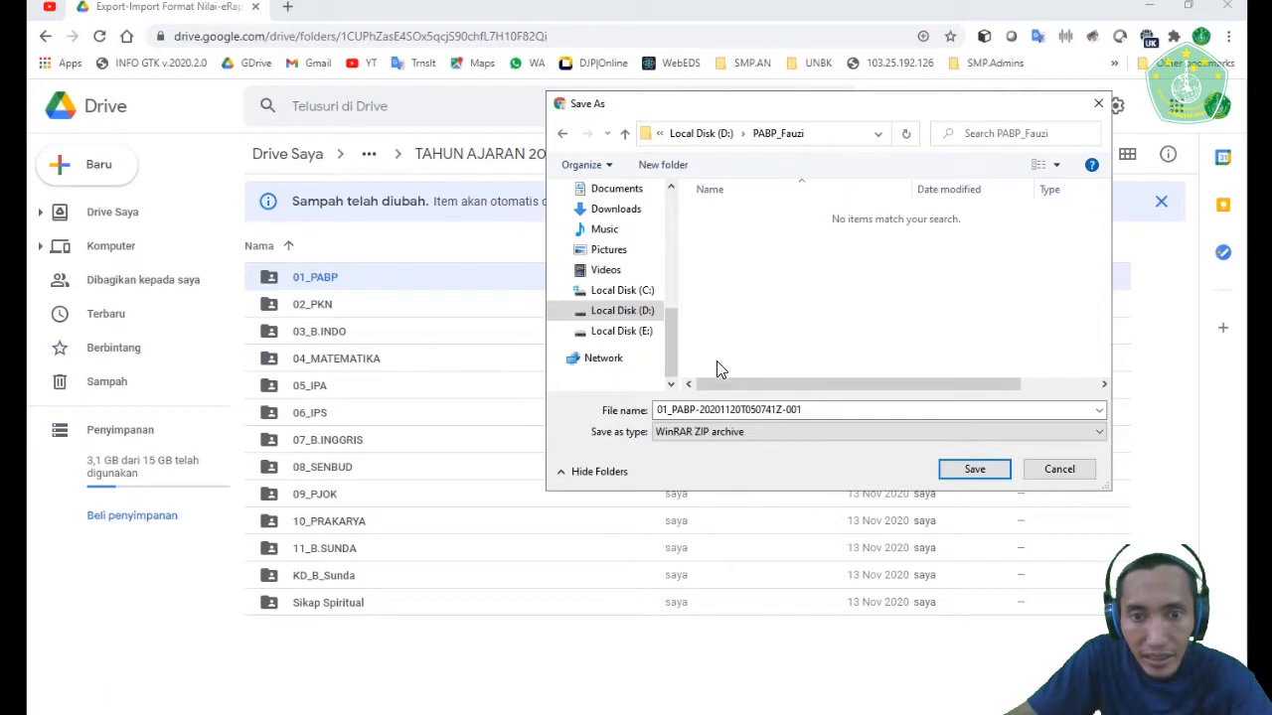
# - Name the download 01_PABP- followed by the teacher's name and save it as a ZIP archive
pyautogui.click(673, 410)
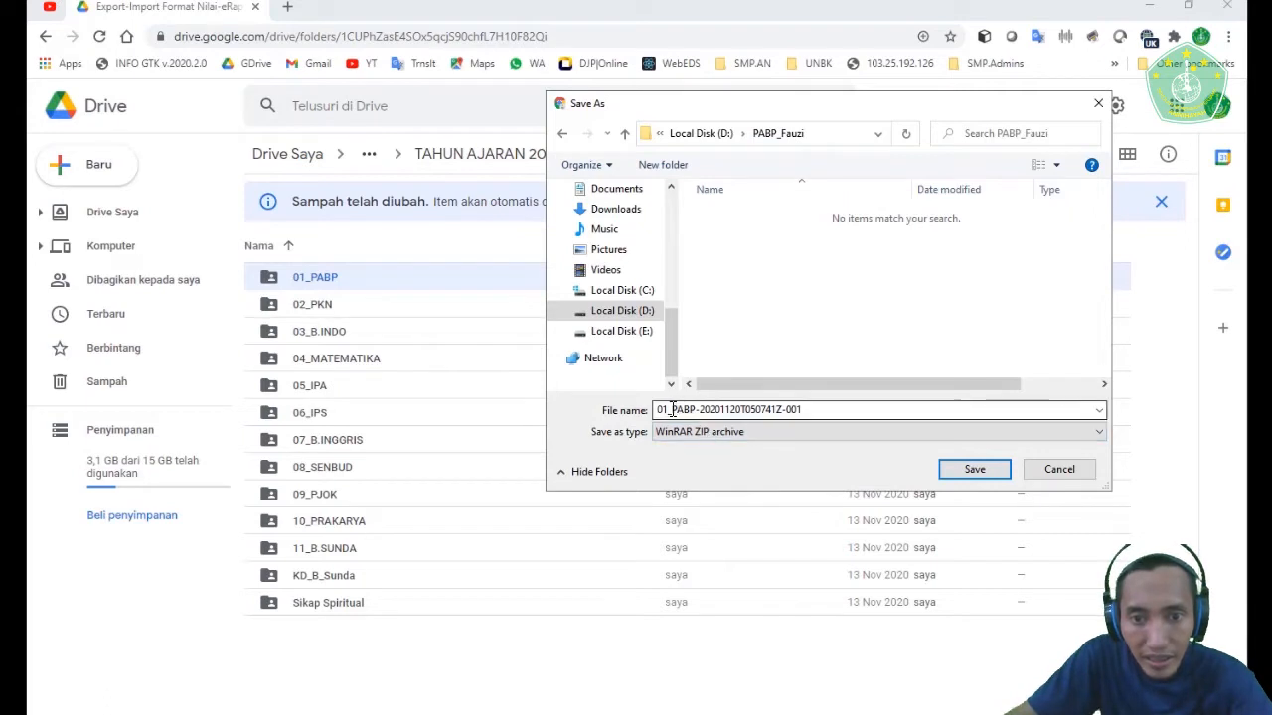
pyautogui.click(820, 410)
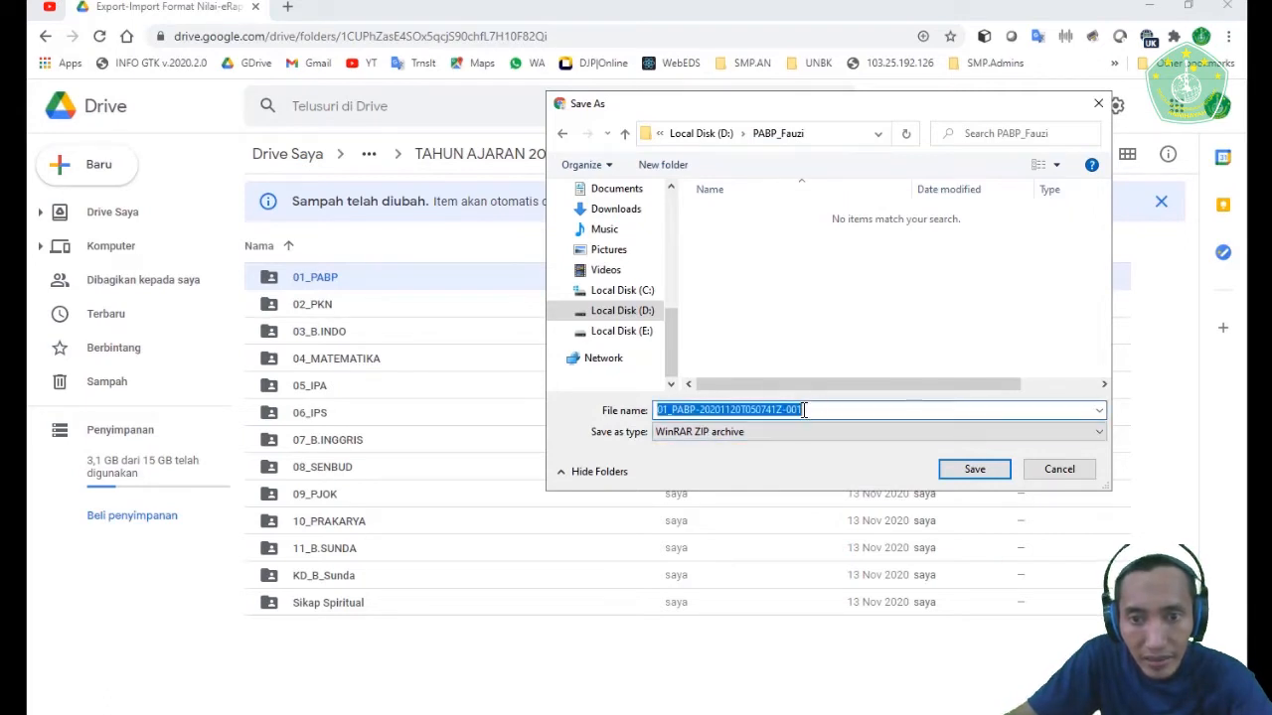
pyautogui.click(700, 409)
pyautogui.hotkey('shift', 'End')
pyautogui.write('Fauzi')
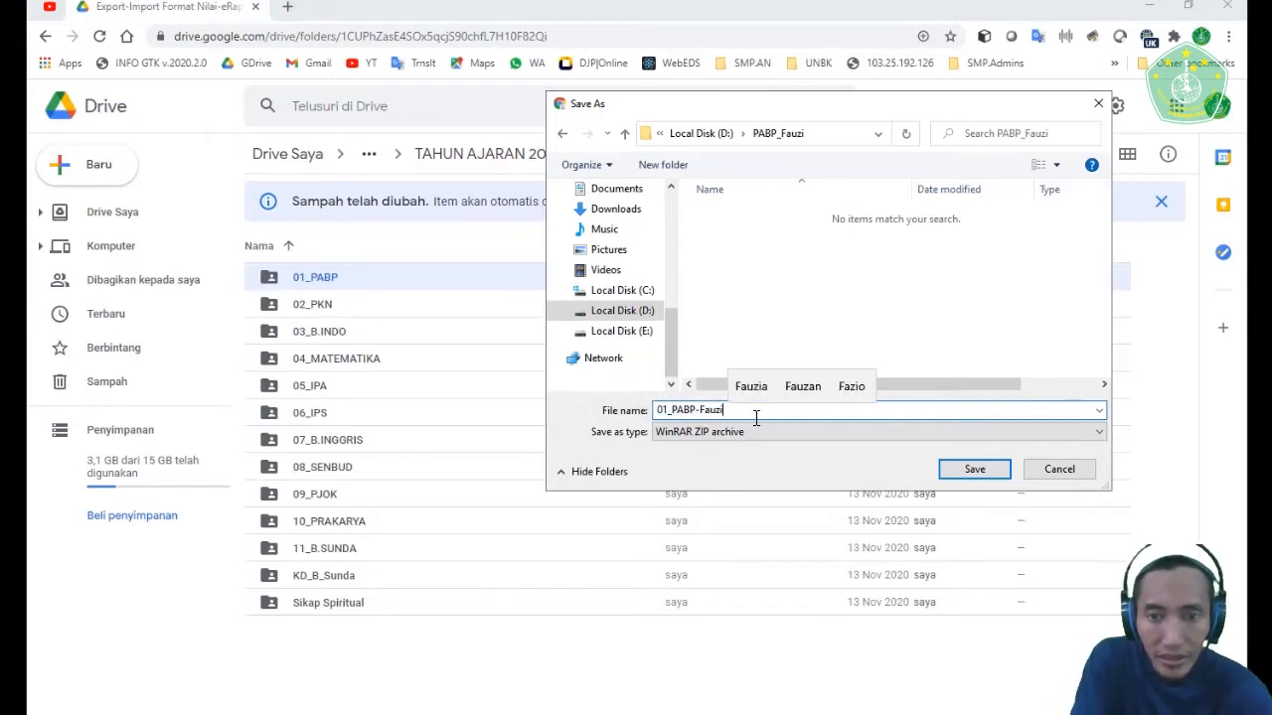
pyautogui.click(960, 473)
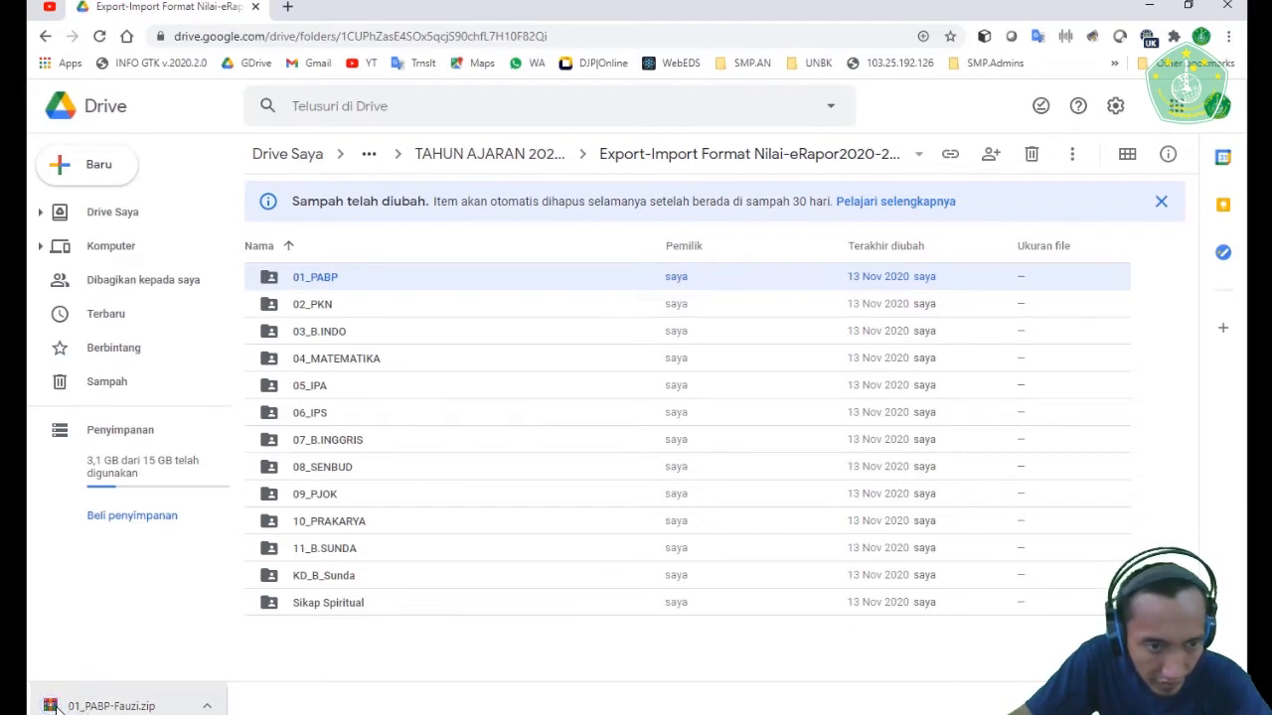
# - Show the downloaded ZIP in its local folder, and check the class subfolders of 01_PABP in Drive
pyautogui.click(206, 707)
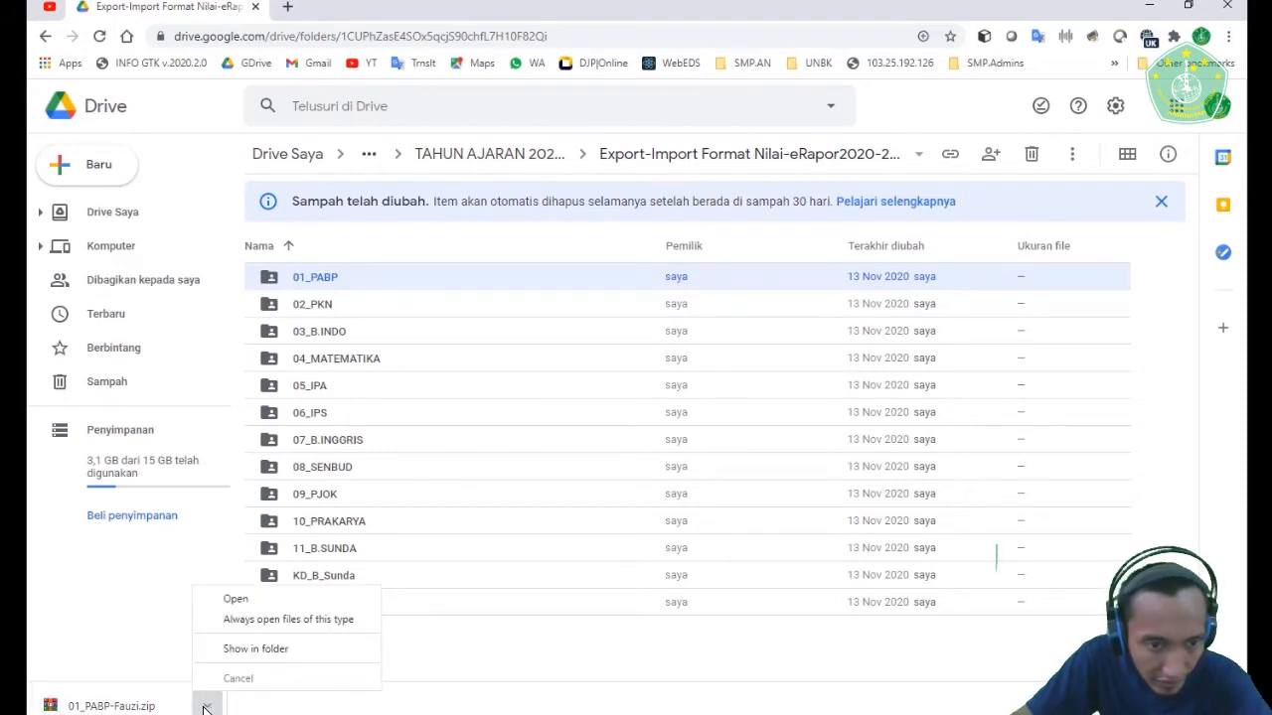
pyautogui.click(266, 655)
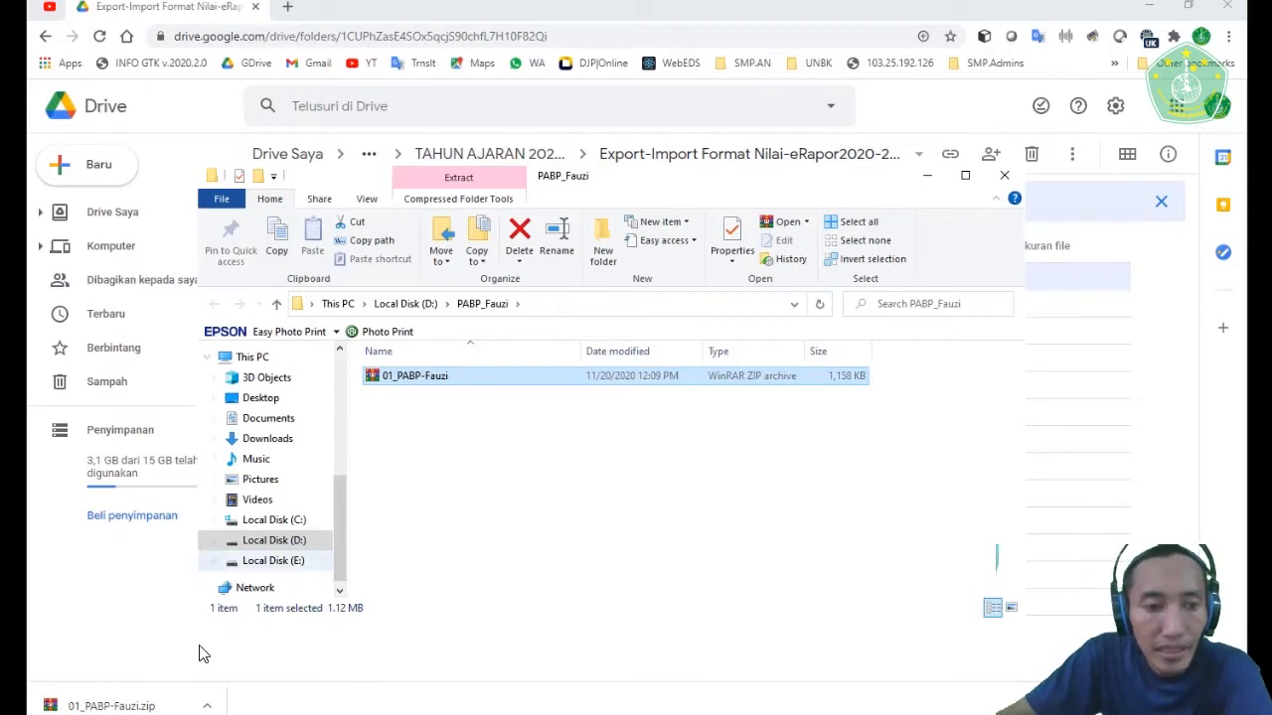
pyautogui.click(437, 714)
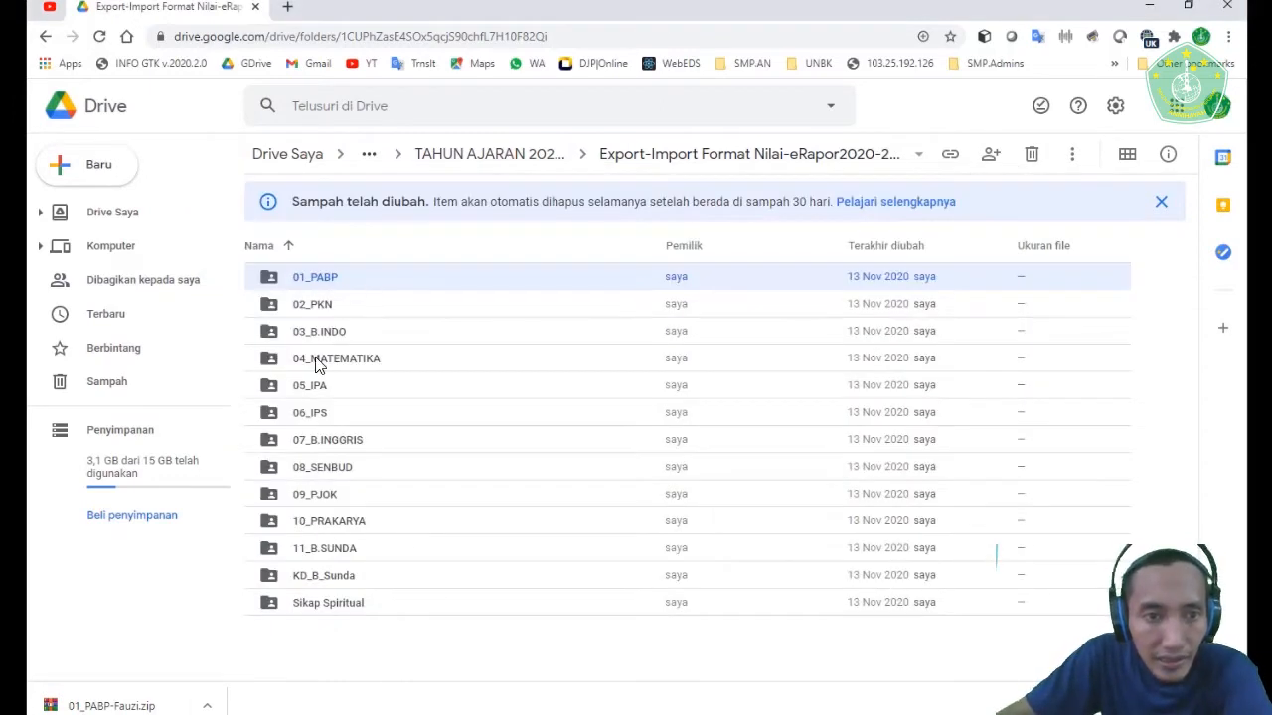
pyautogui.doubleClick(321, 281)
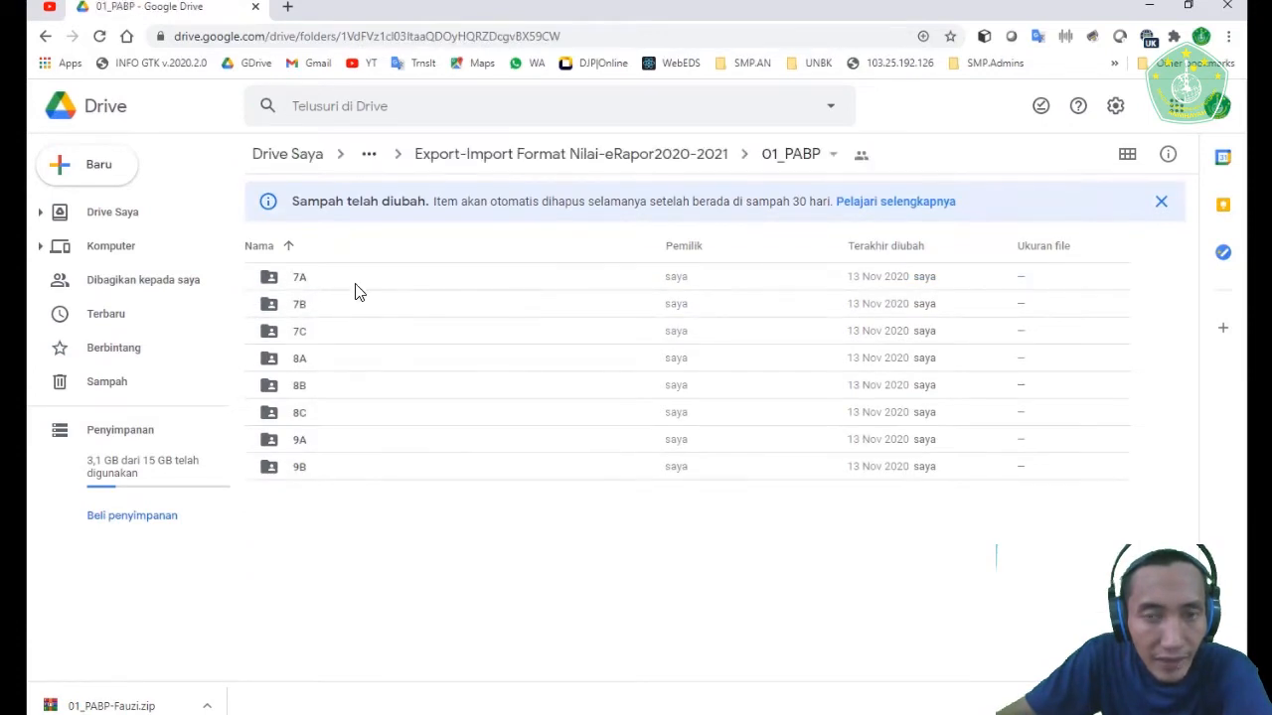
pyautogui.click(626, 157)
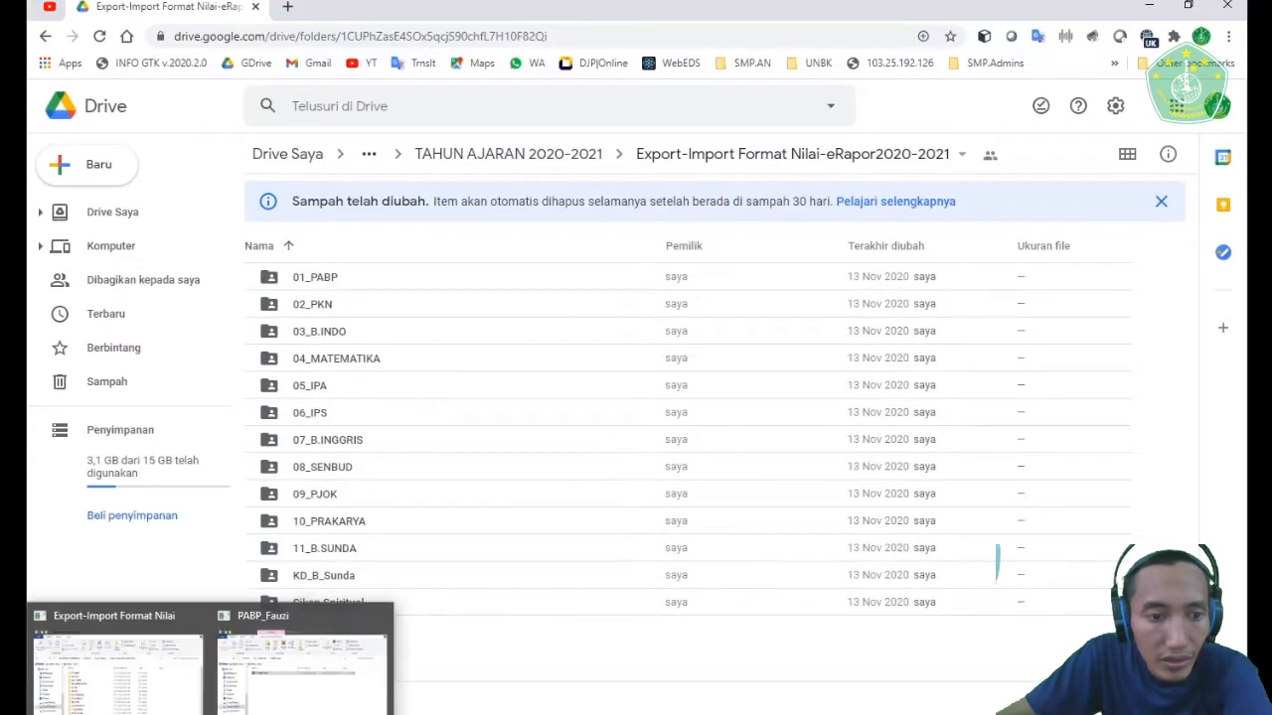
# - Extract the downloaded 01_PABP ZIP archive in the teacher's PABP folder into a subfolder named after the archive
pyautogui.click(269, 687)
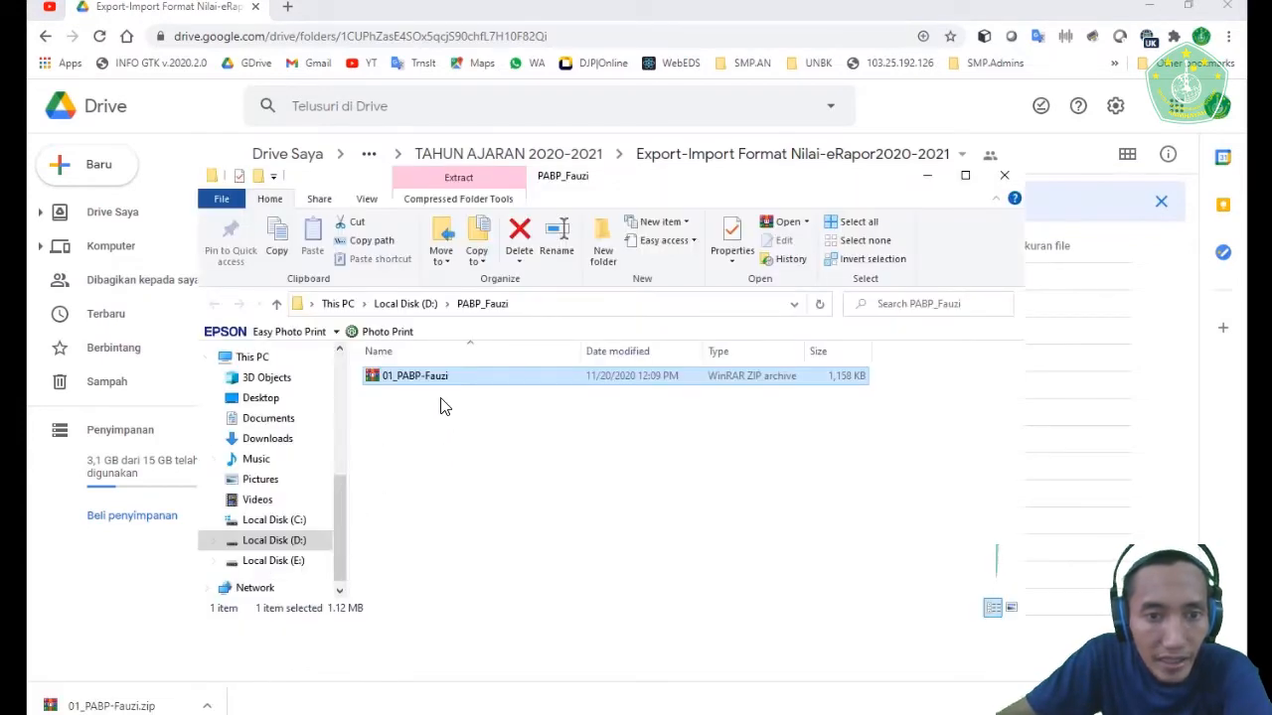
pyautogui.rightClick(413, 388)
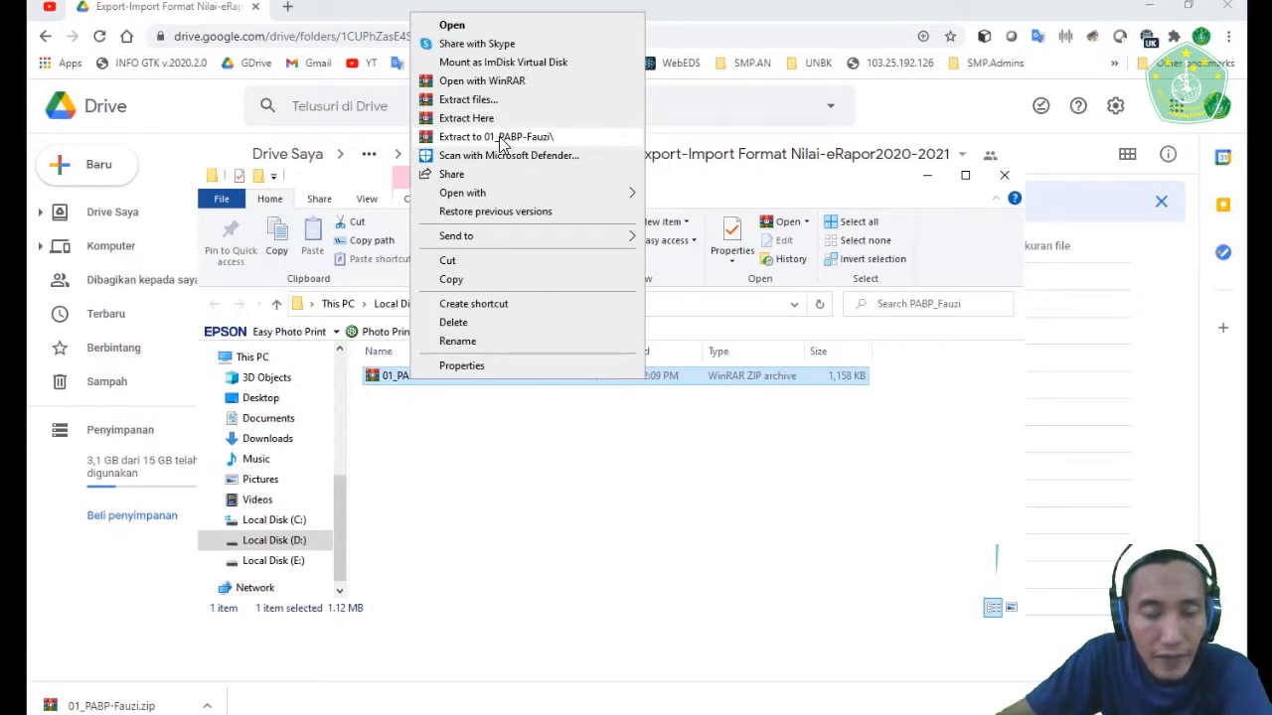
pyautogui.click(525, 536)
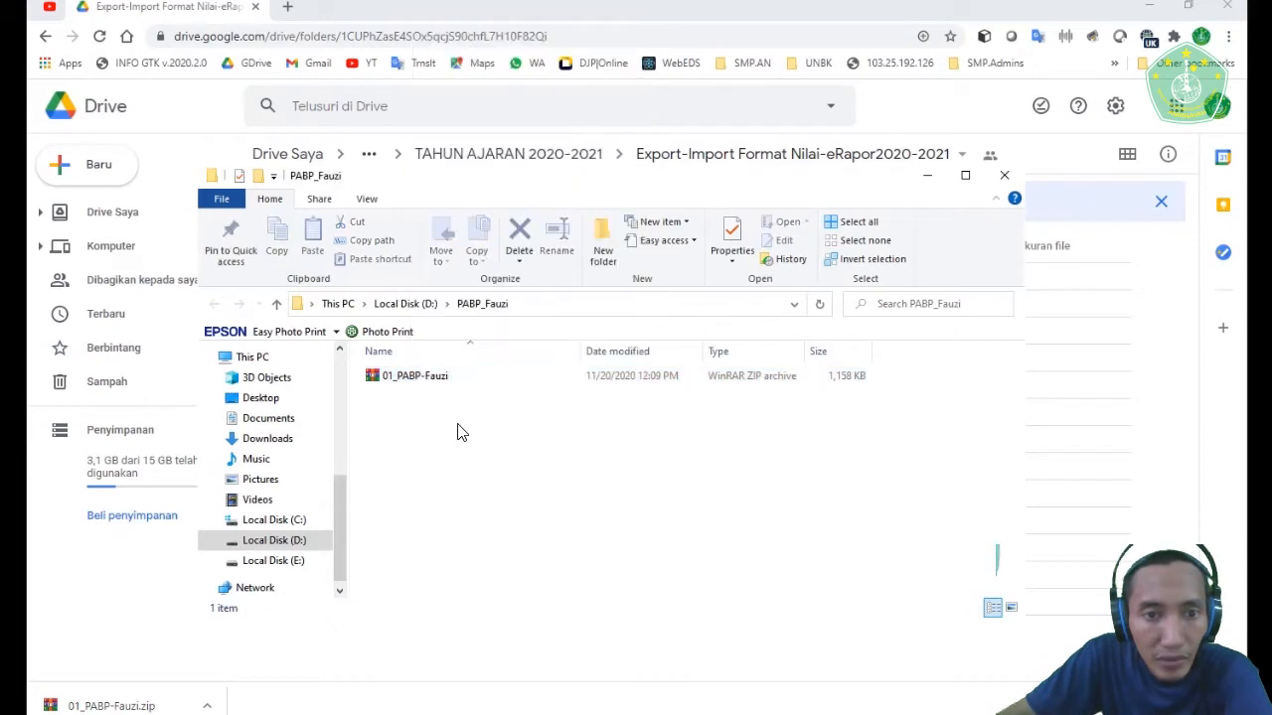
pyautogui.rightClick(428, 383)
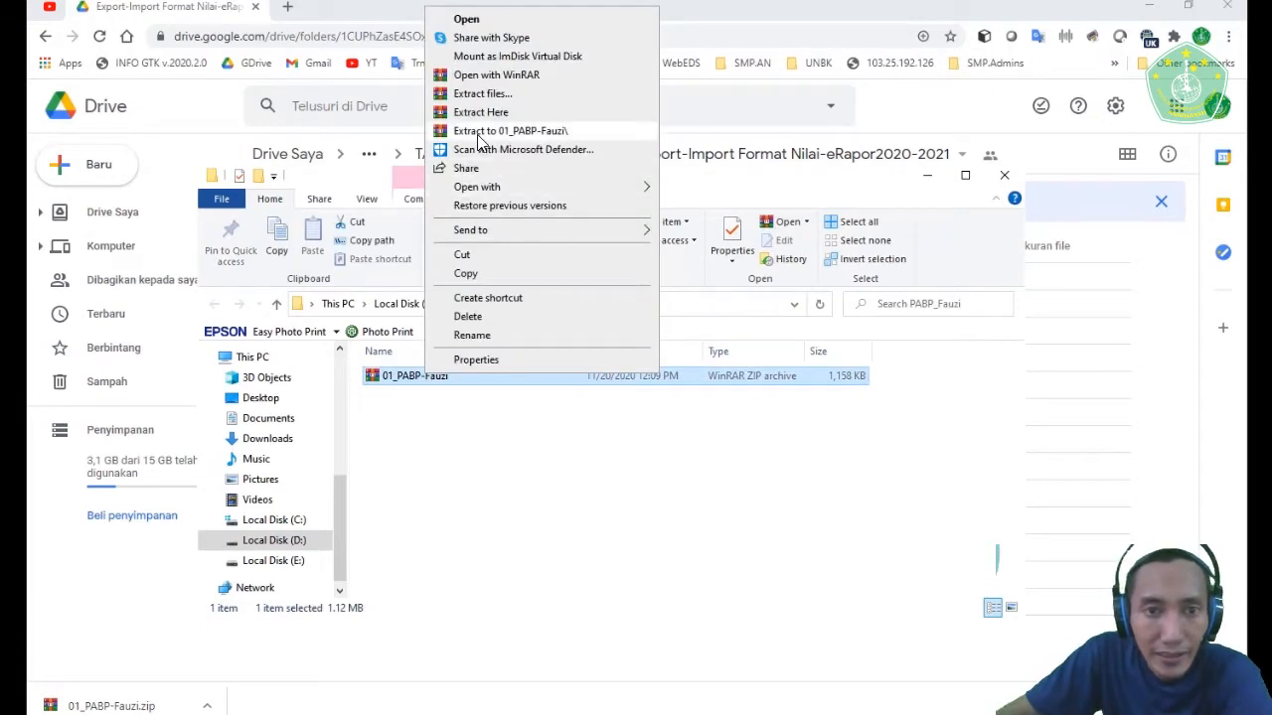
pyautogui.click(478, 134)
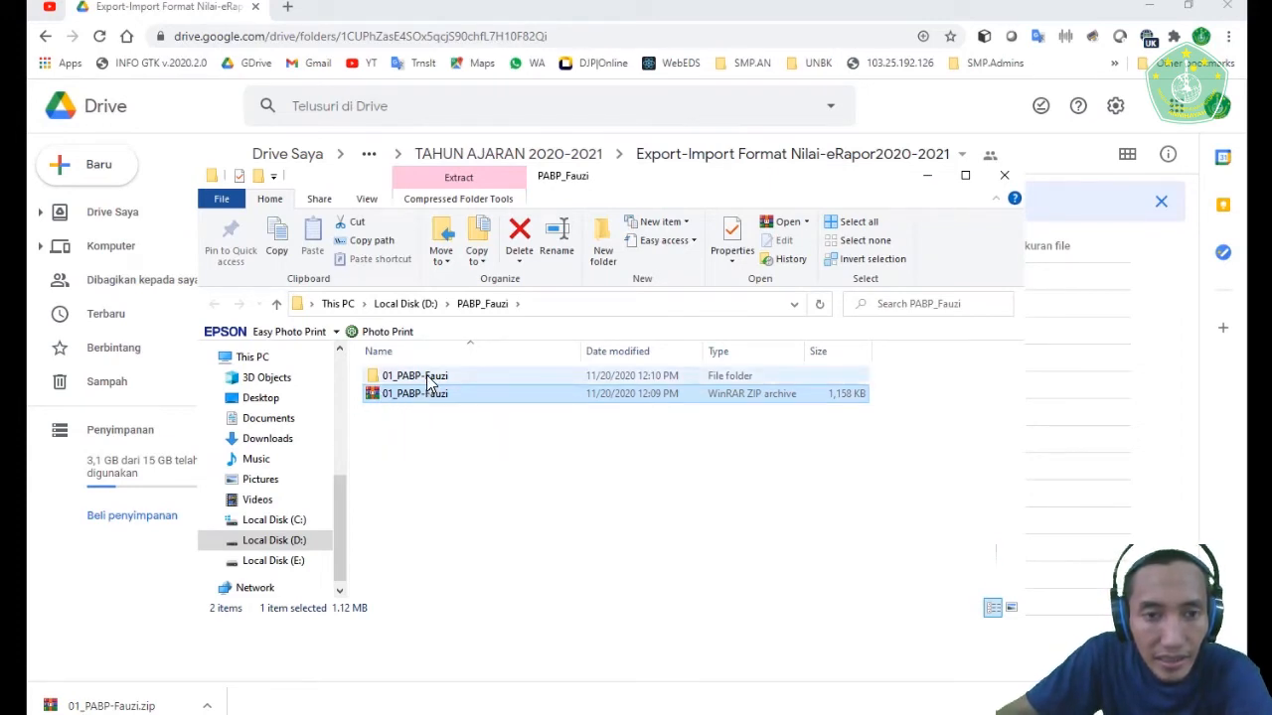
# - Open the extracted folder and its 01_PABP subfolder to show the class folders
pyautogui.doubleClick(429, 378)
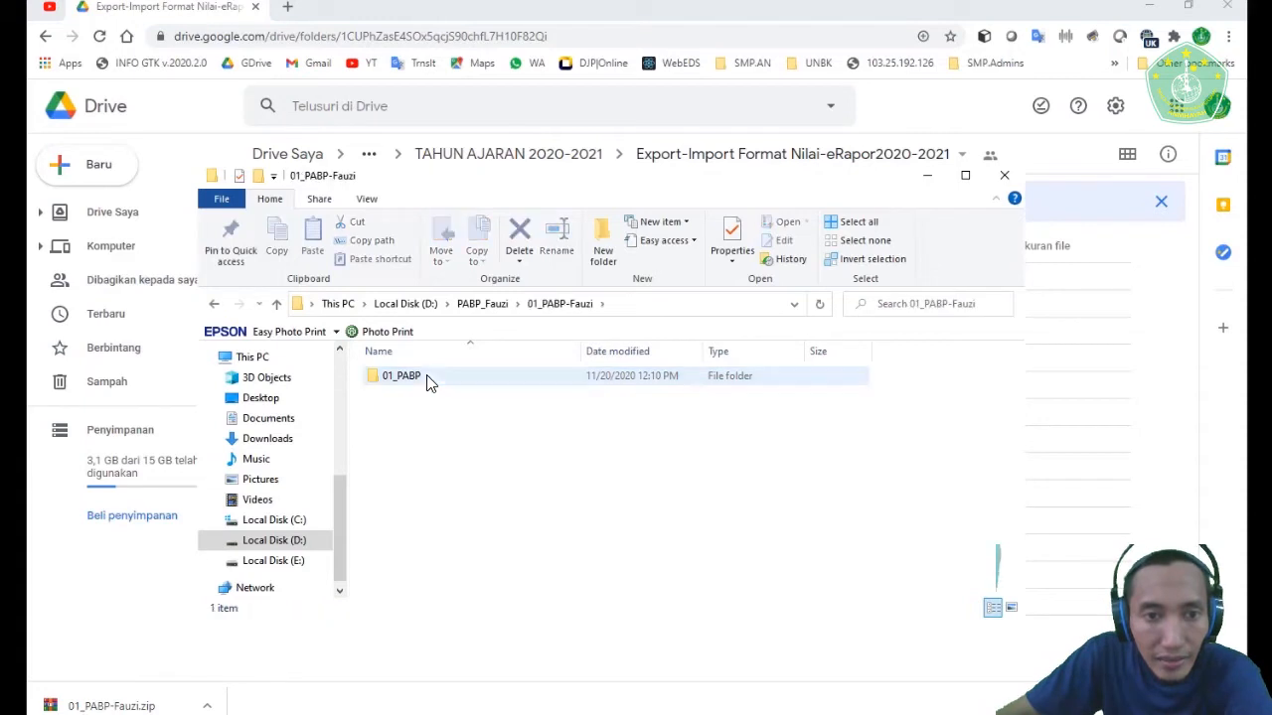
pyautogui.click(401, 382)
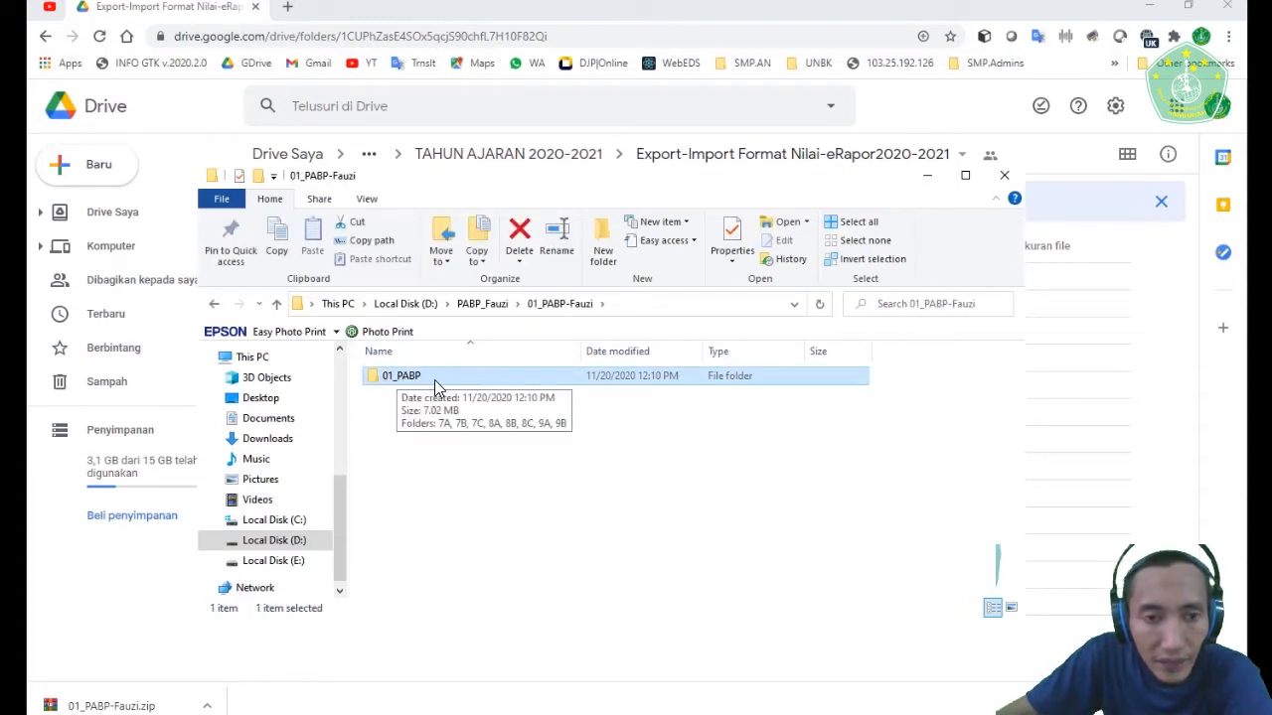
pyautogui.doubleClick(427, 381)
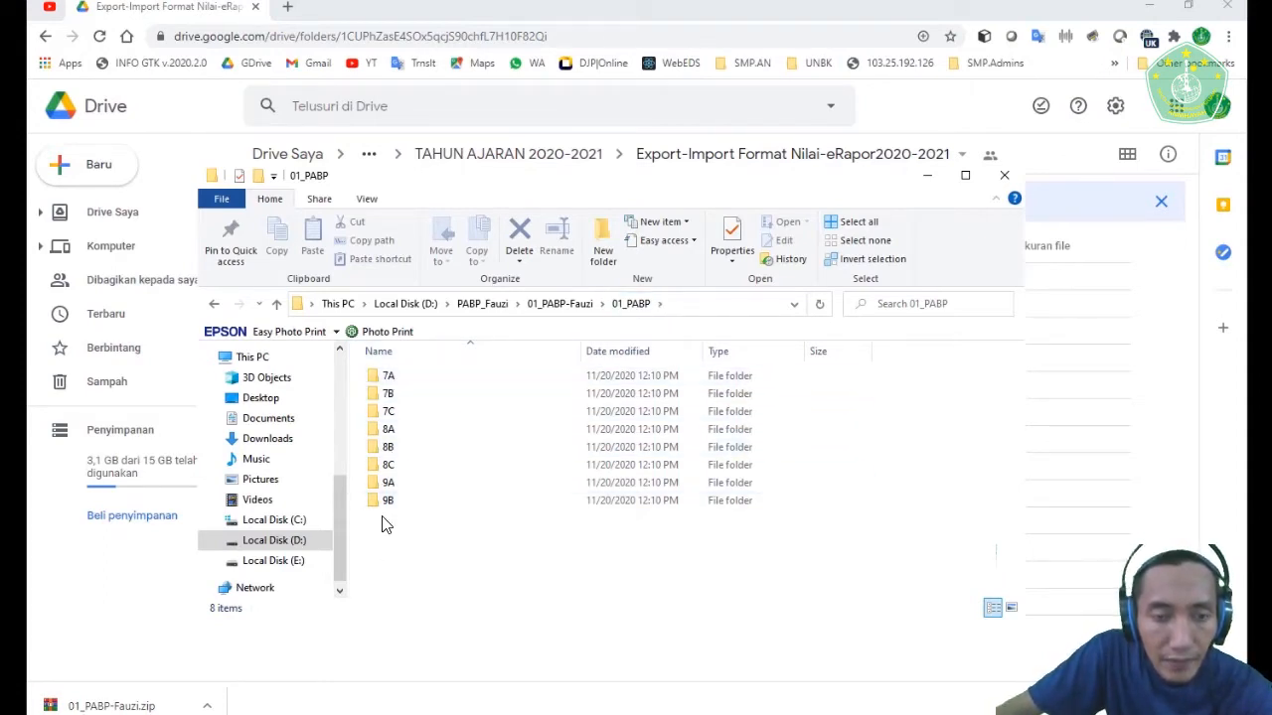
# - Open the 7A class folder and go through its KD_Ket, KD_Peng, Sosial, Spiritual and PTS_PAS format files
pyautogui.click(386, 379)
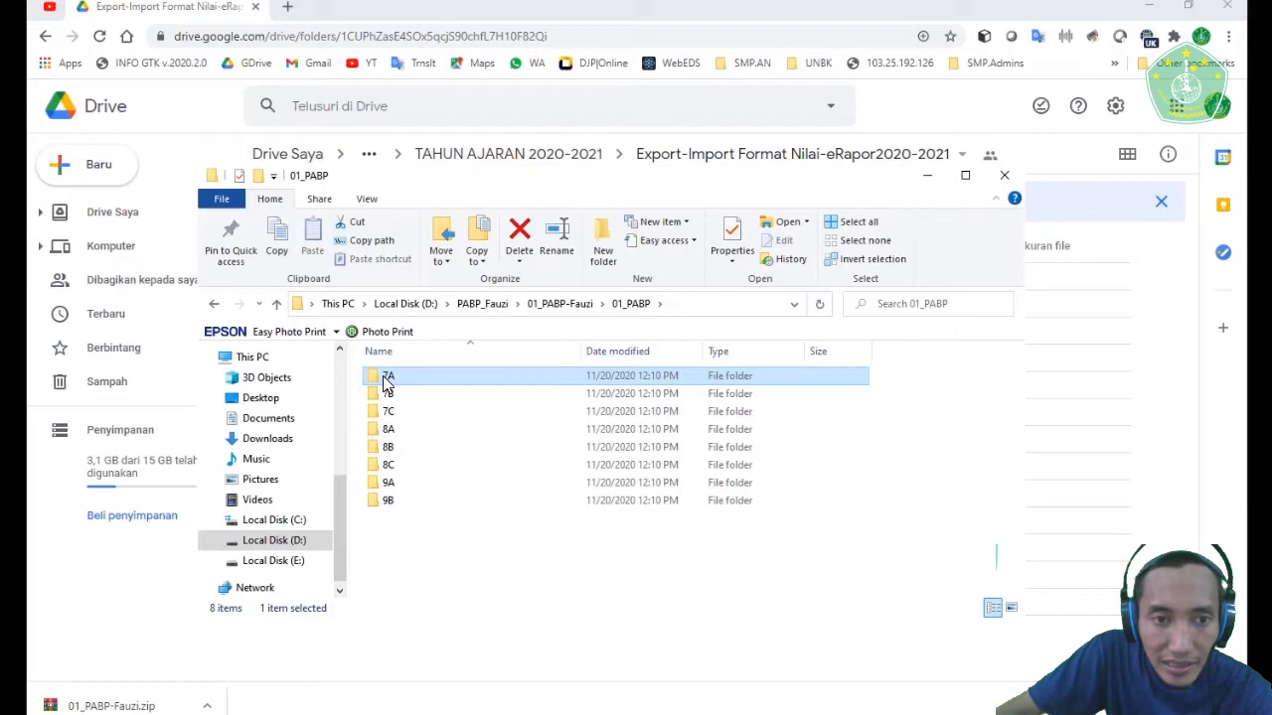
pyautogui.doubleClick(387, 381)
pyautogui.click(401, 382)
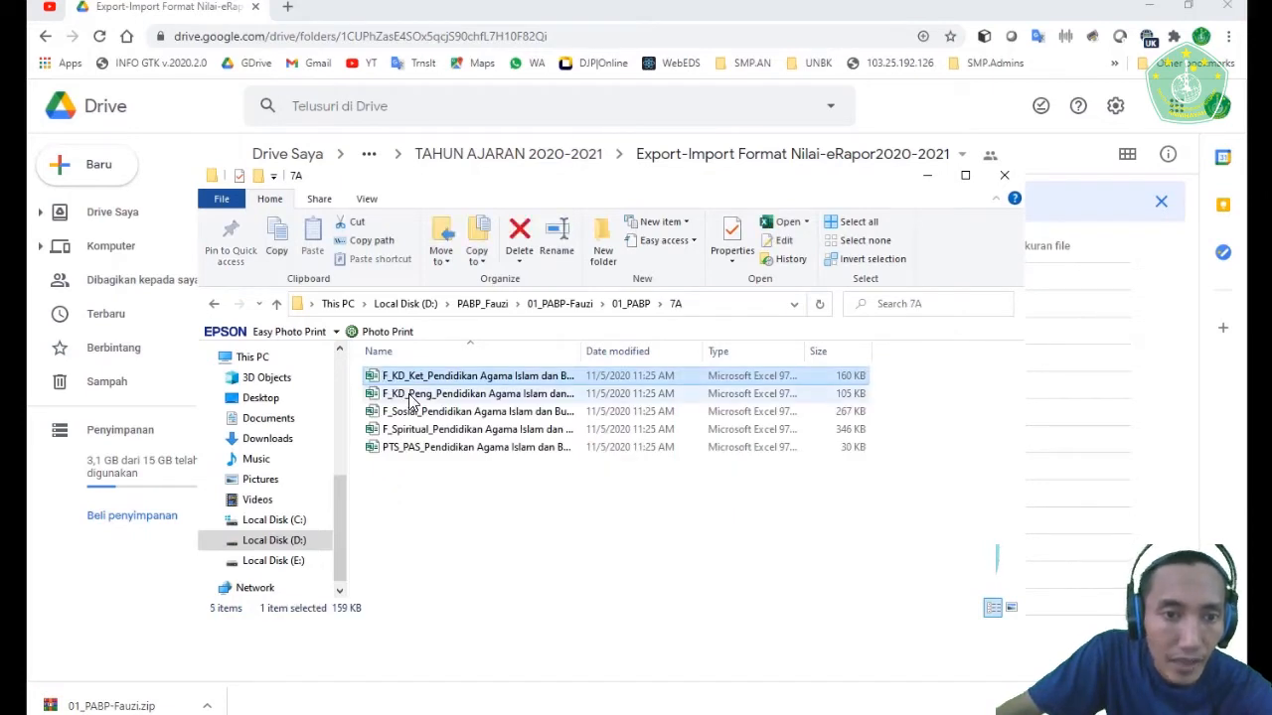
pyautogui.click(407, 395)
pyautogui.click(399, 412)
pyautogui.click(402, 430)
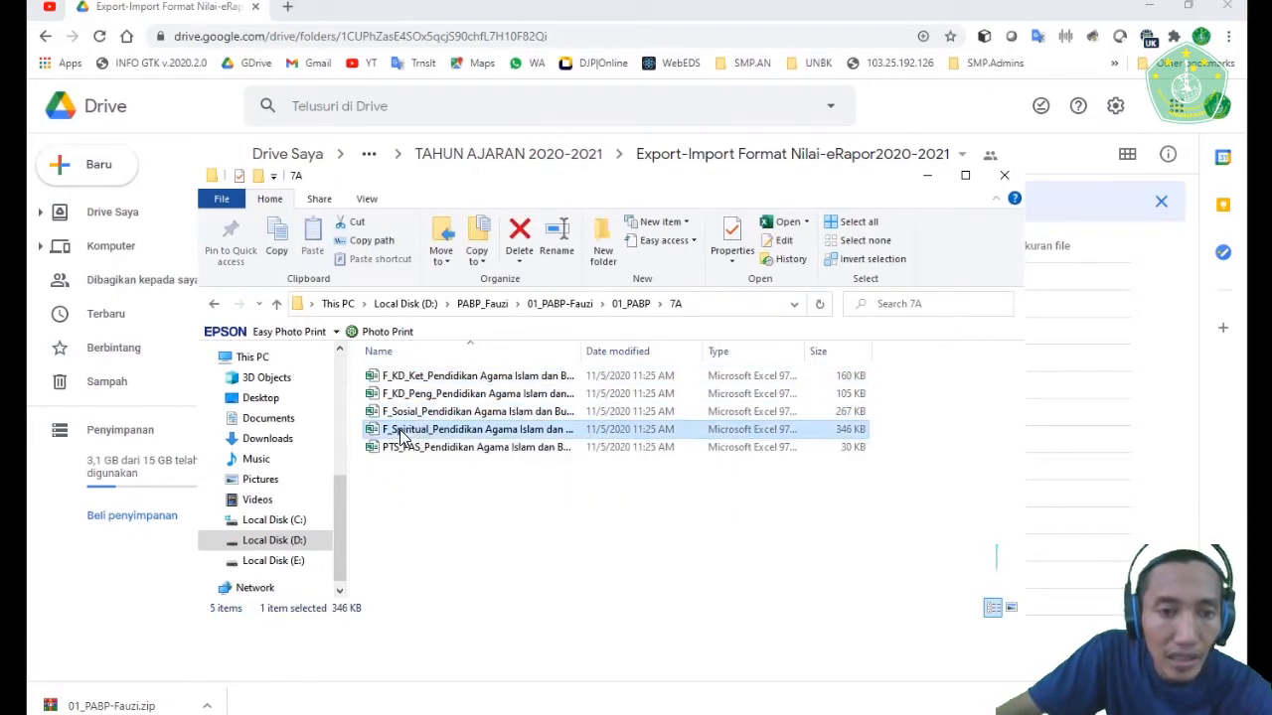
pyautogui.click(426, 453)
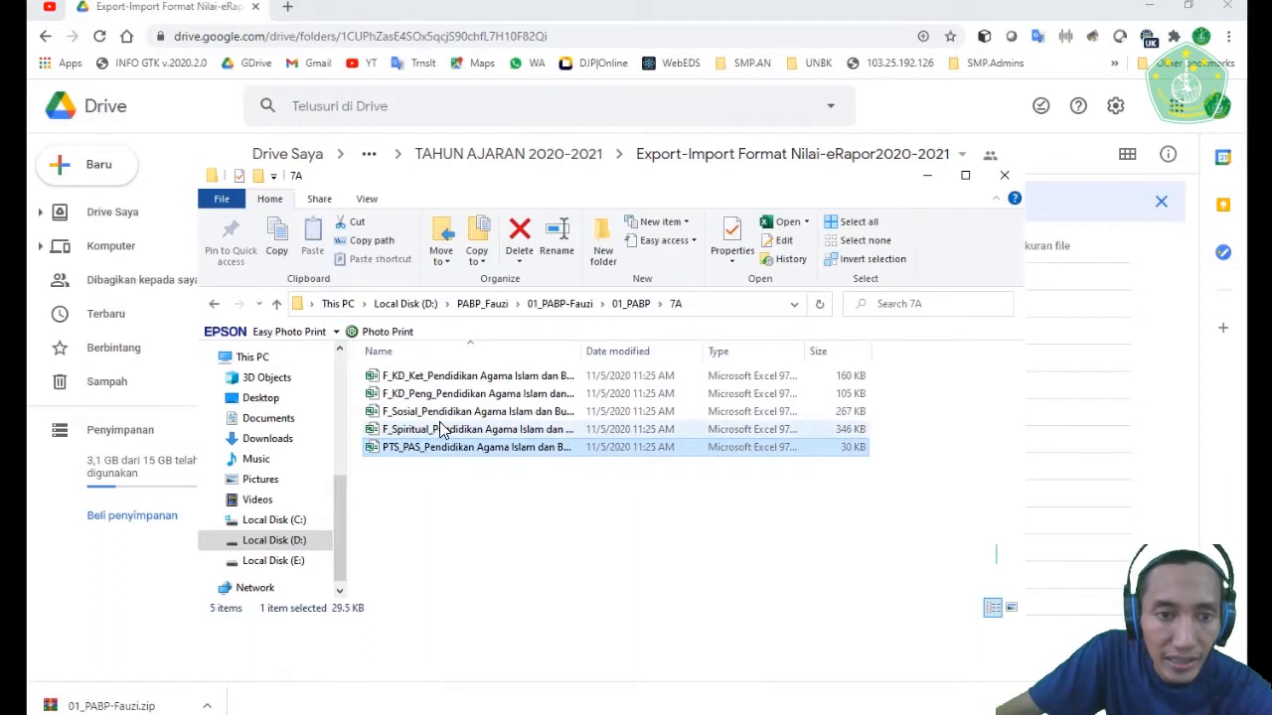
pyautogui.click(462, 571)
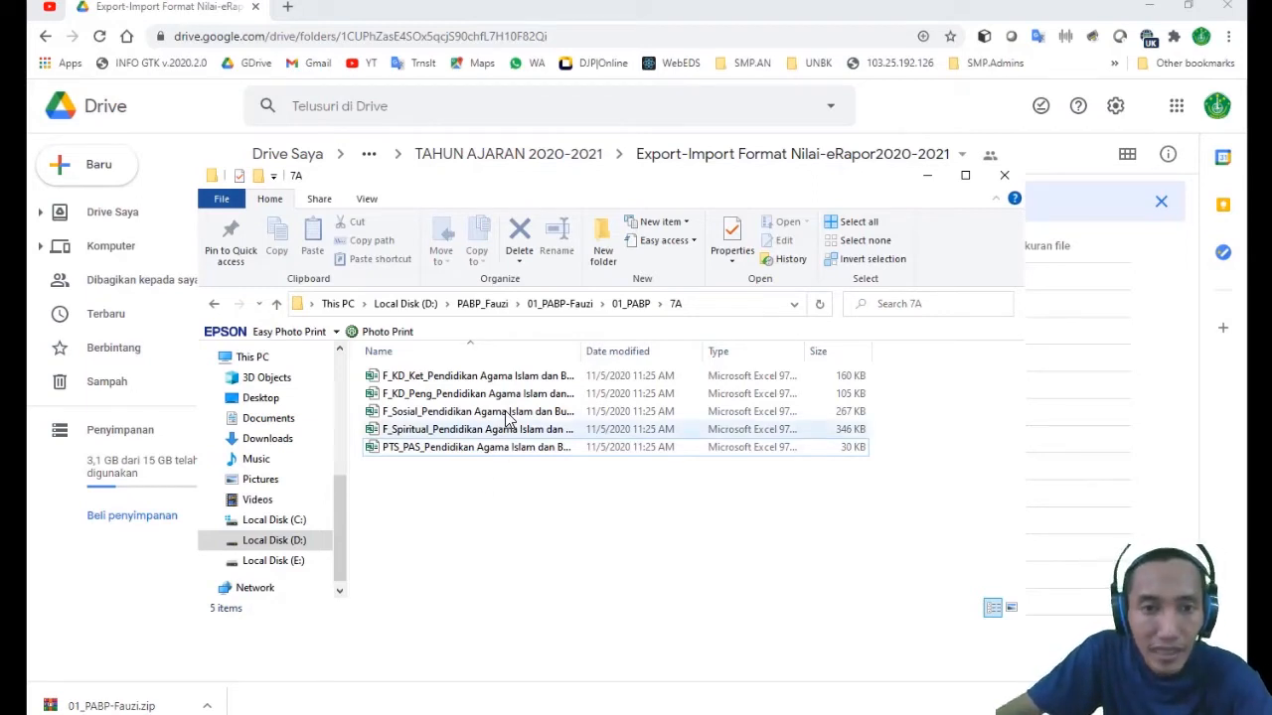
# - Return to 01_PABP, reopen class folder 7A and point out each of its Excel format files again
pyautogui.click(629, 304)
pyautogui.doubleClick(390, 379)
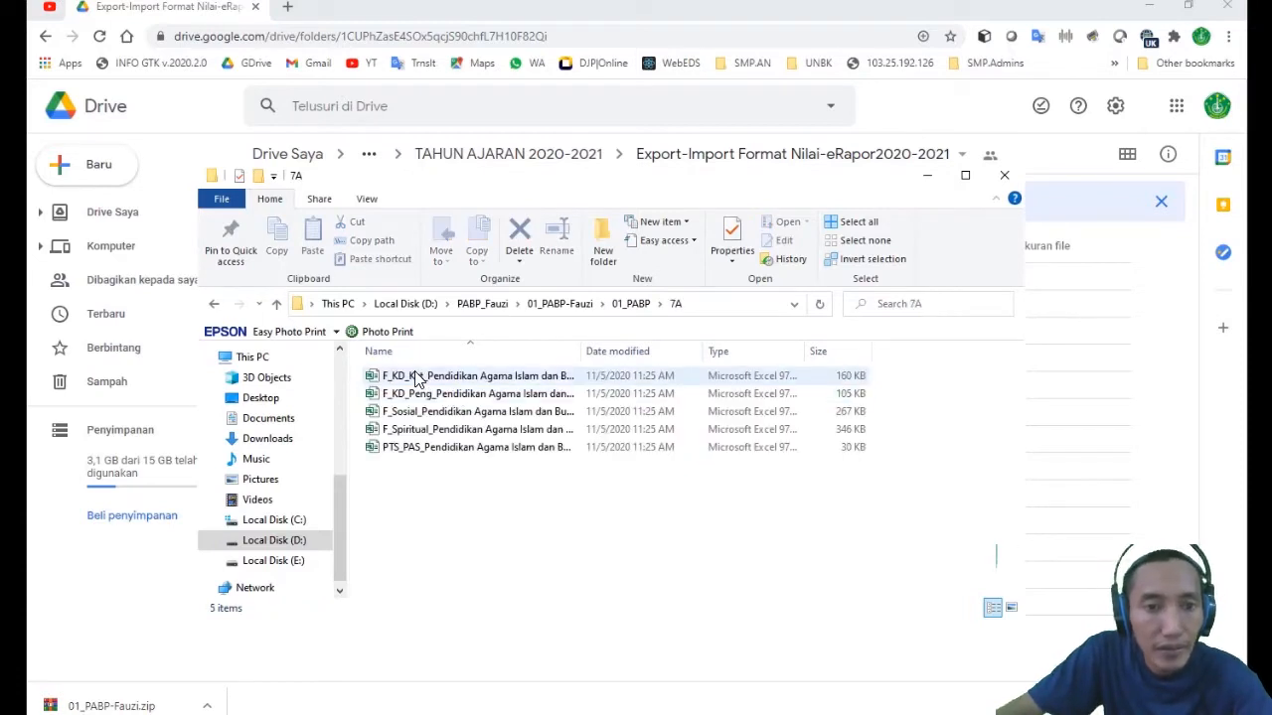
pyautogui.click(417, 380)
pyautogui.click(410, 395)
pyautogui.click(419, 411)
pyautogui.click(422, 430)
pyautogui.click(421, 447)
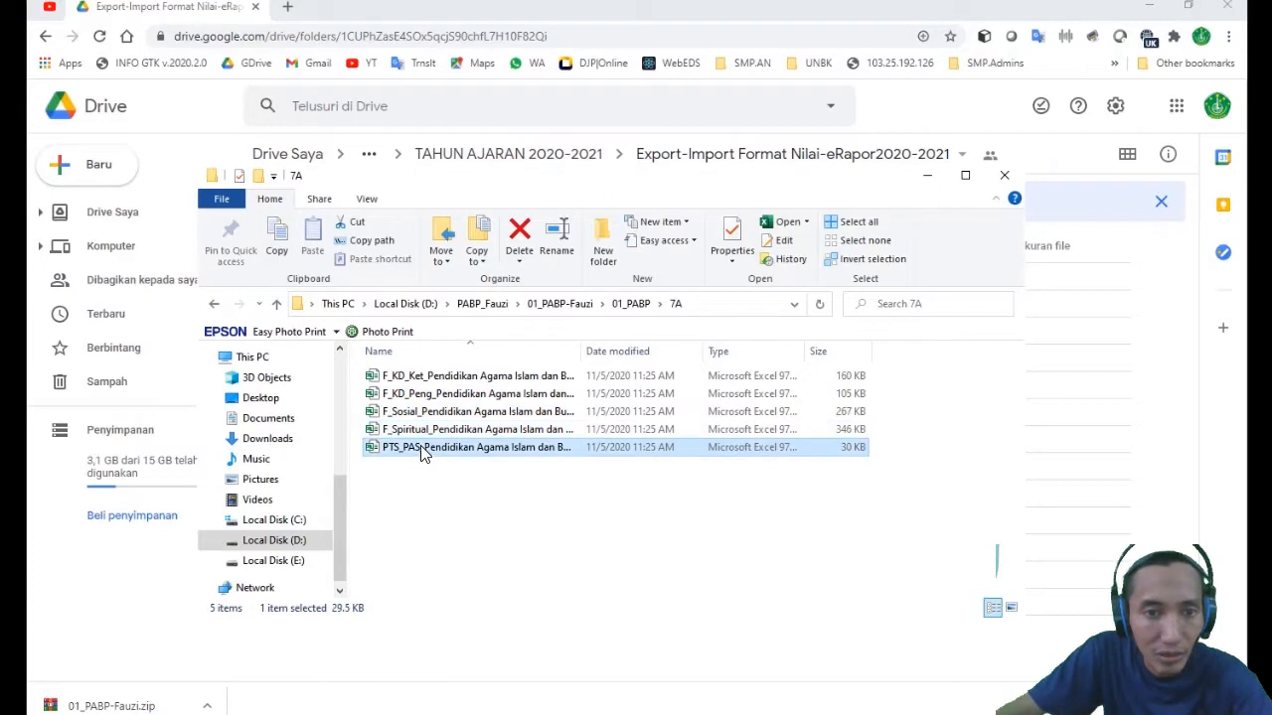
pyautogui.click(417, 381)
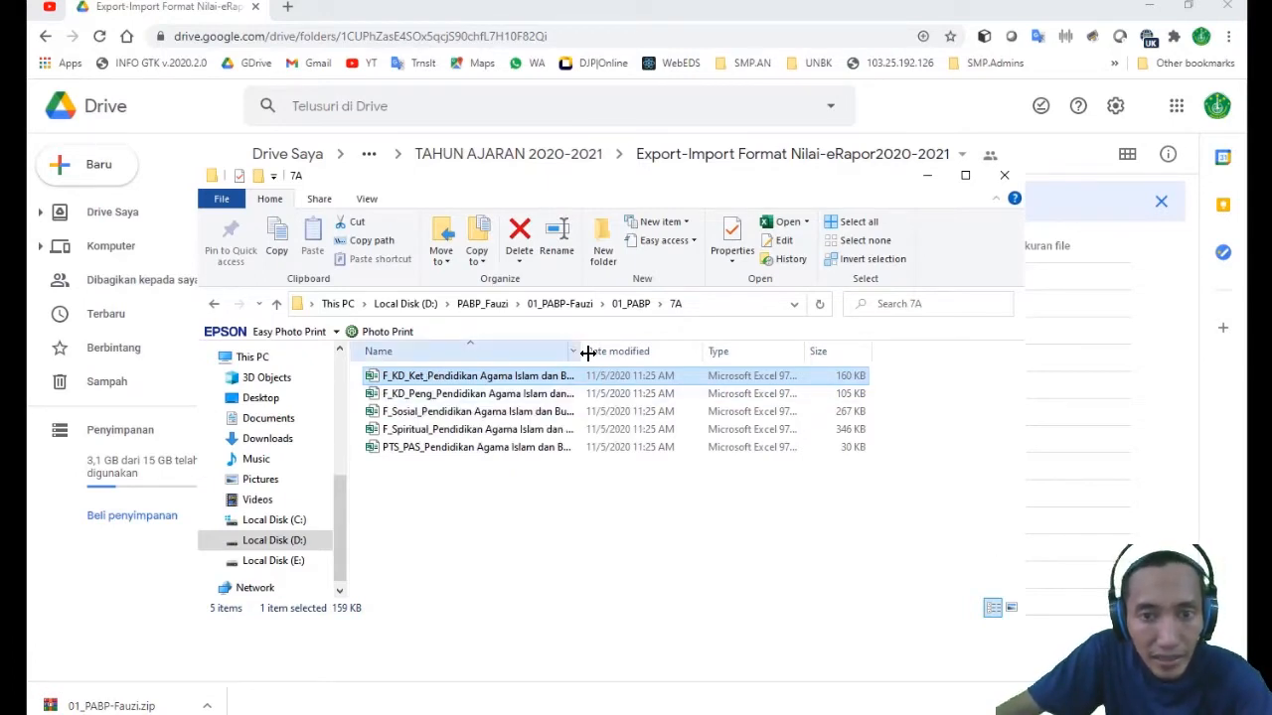
# - Widen the Name column in 7A to read the full file names, and check each remaining format file
pyautogui.moveTo(588, 353); pyautogui.dragTo(743, 371)
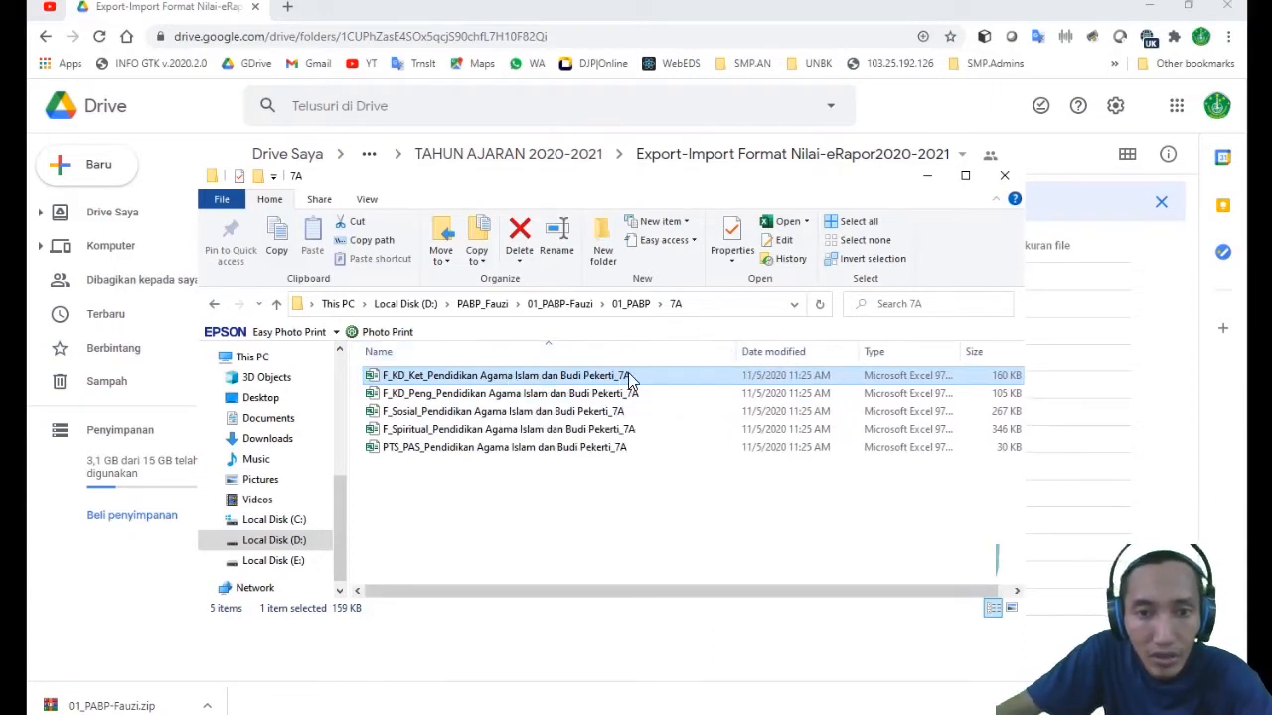
pyautogui.click(403, 397)
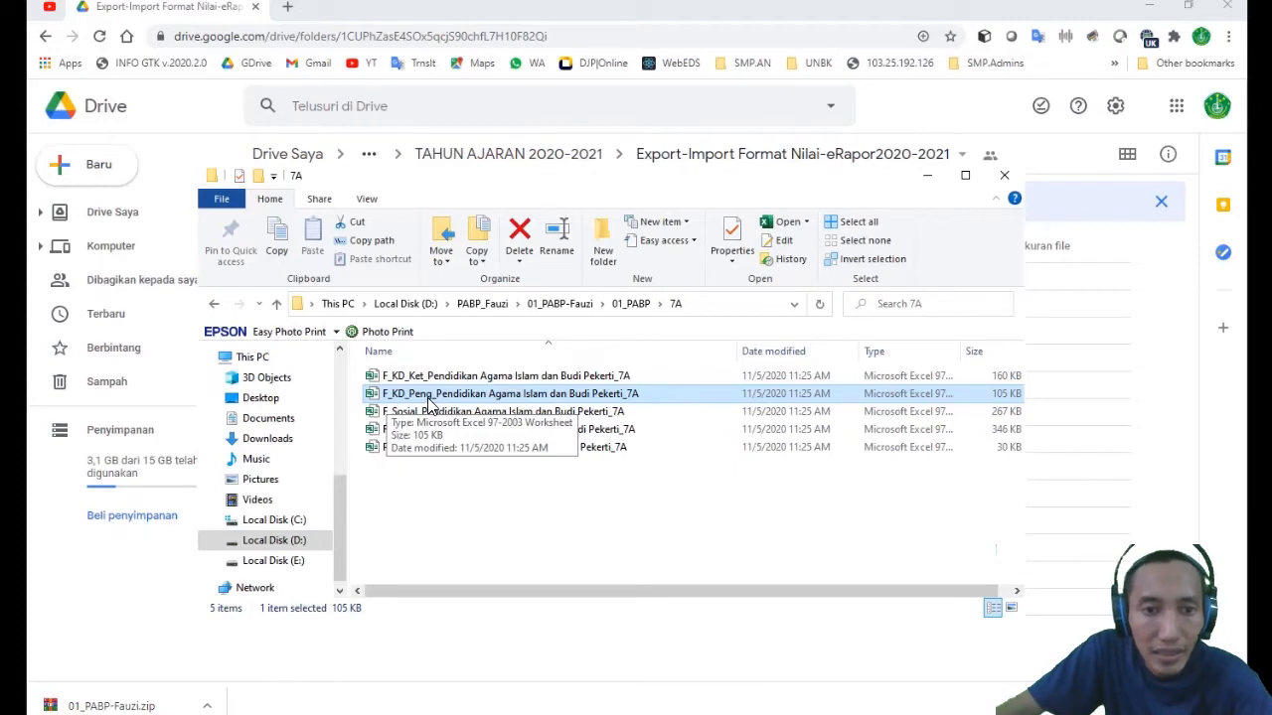
pyautogui.click(438, 416)
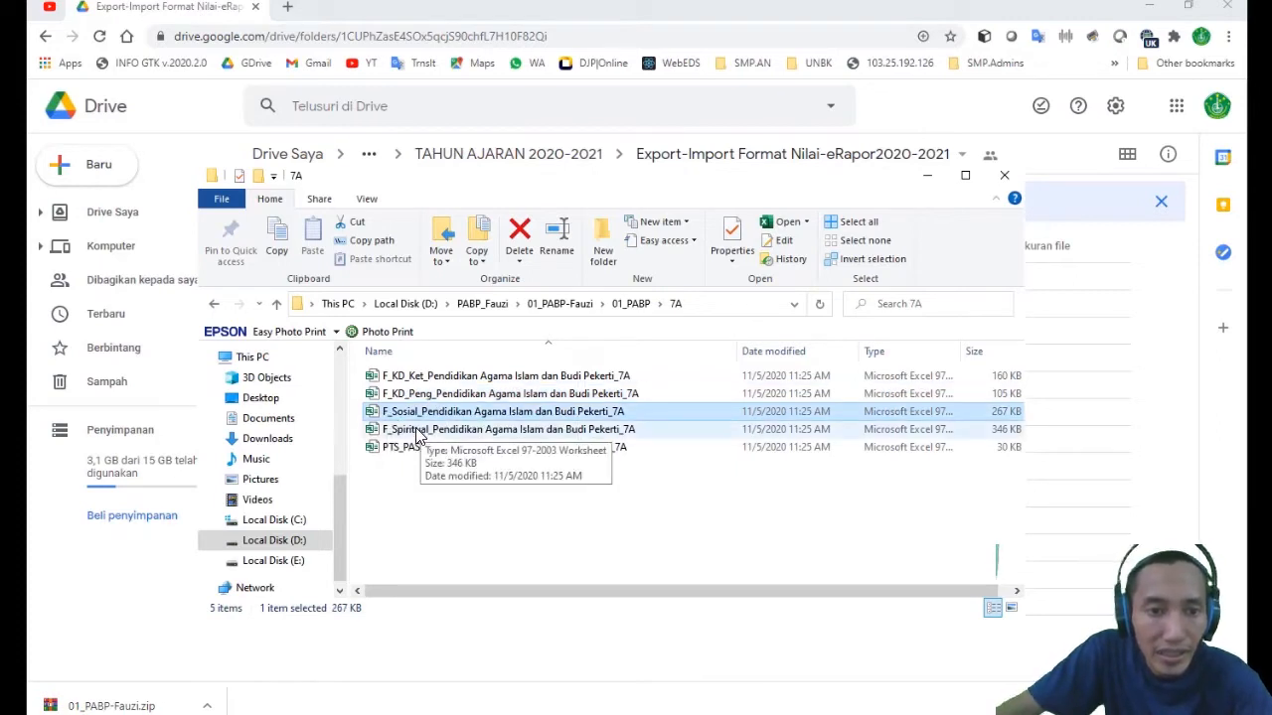
pyautogui.click(418, 431)
pyautogui.click(417, 449)
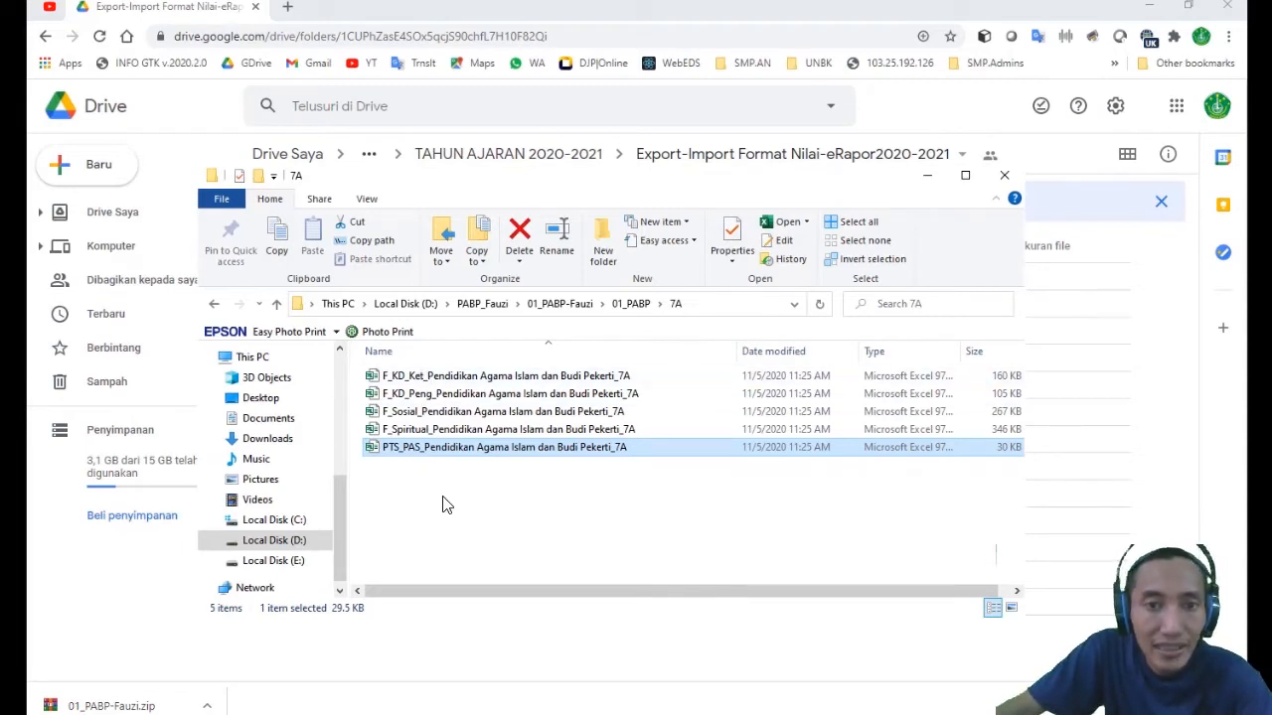
# - Go back to the class folders of 01_PABP, open 7B and widen its Name column to read the full file names
pyautogui.click(641, 303)
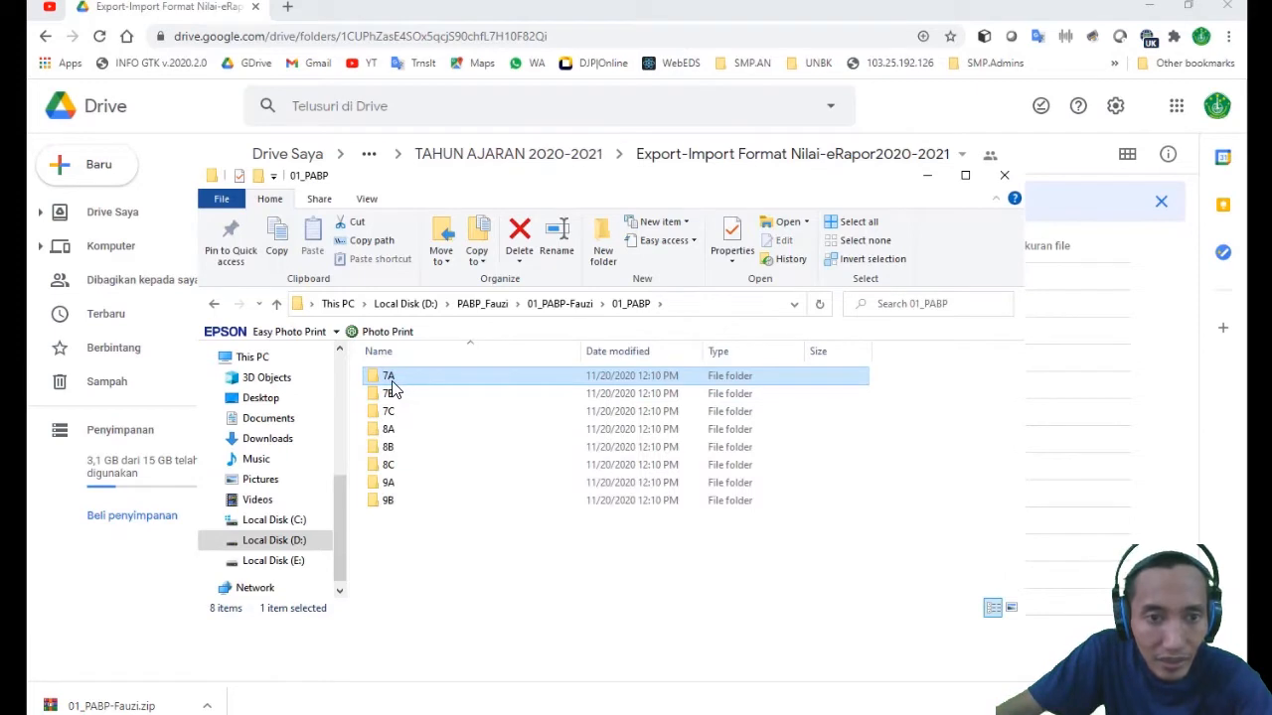
pyautogui.click(388, 503)
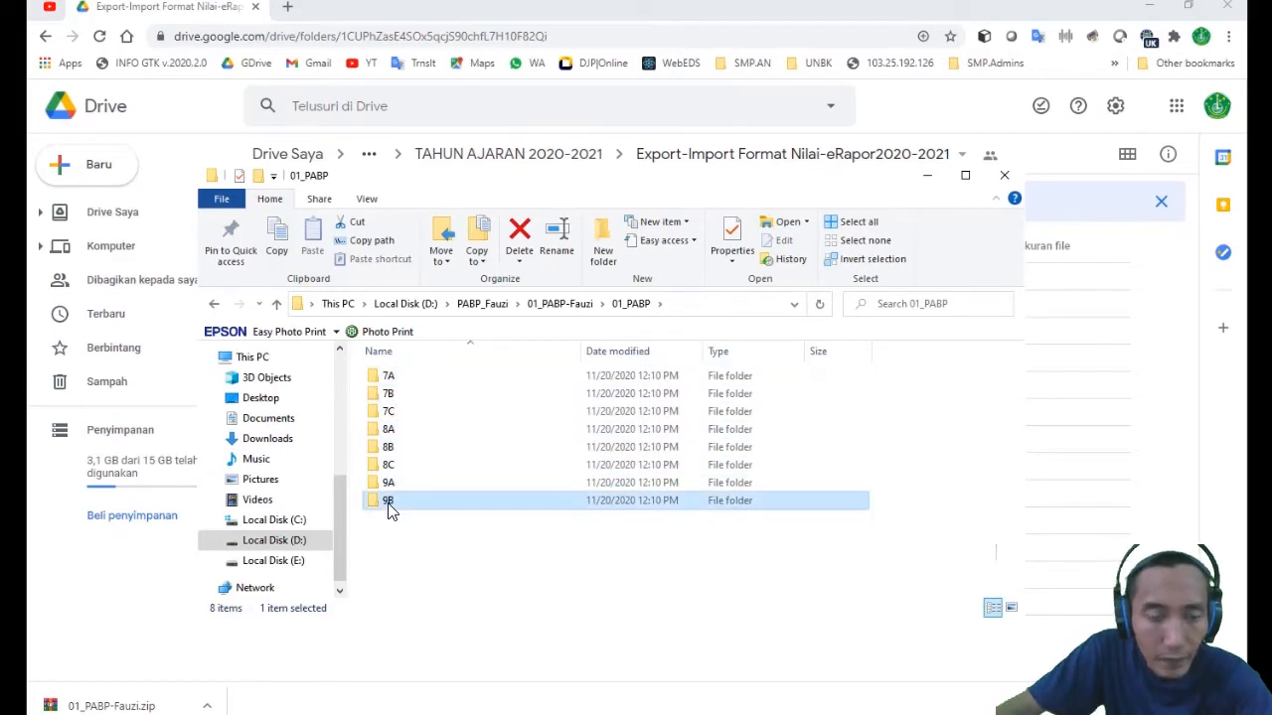
pyautogui.click(399, 394)
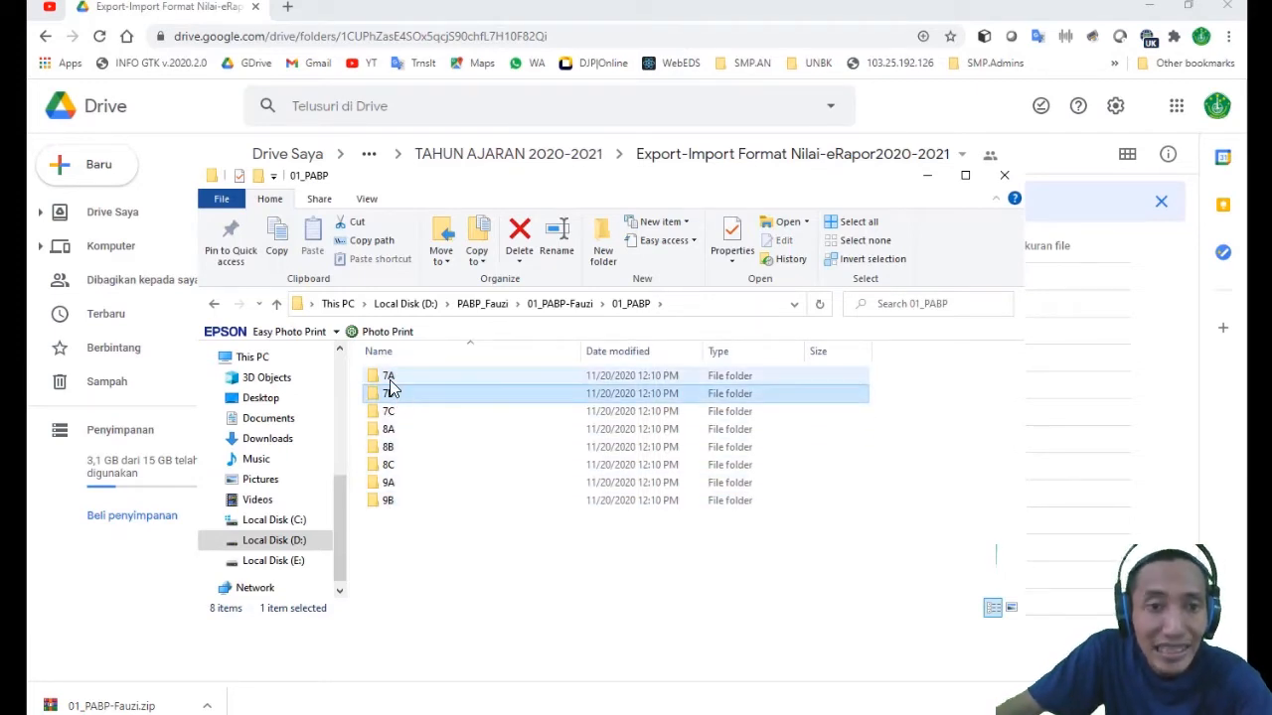
pyautogui.click(390, 380)
pyautogui.doubleClick(391, 394)
pyautogui.moveTo(582, 352); pyautogui.dragTo(773, 353)
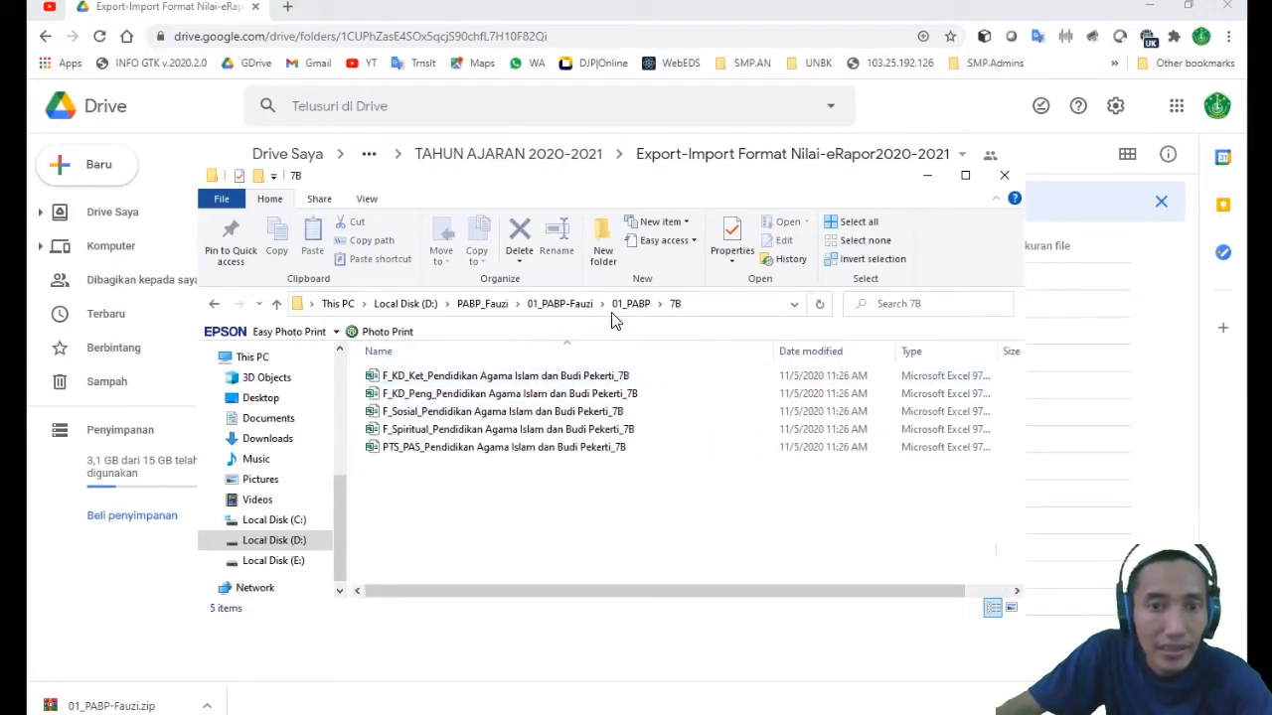
# - Check the format files in class folders 7C and 8A of 01_PABP
pyautogui.click(635, 304)
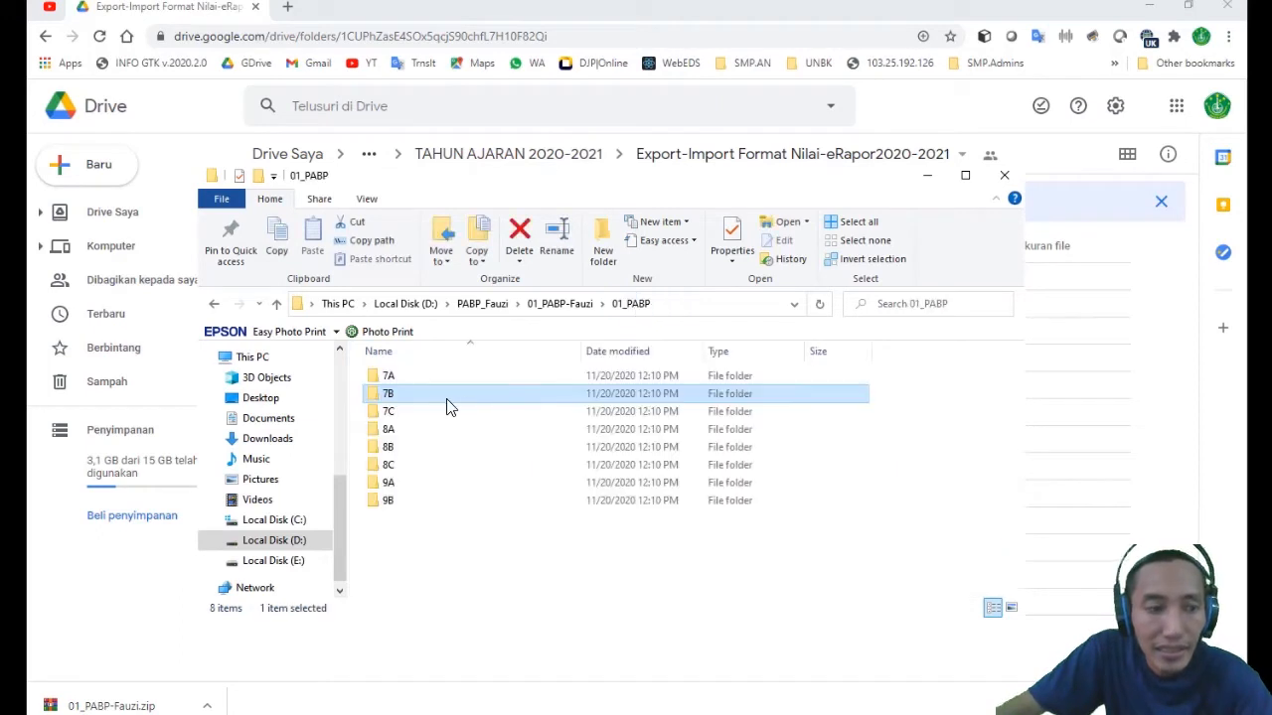
pyautogui.doubleClick(390, 411)
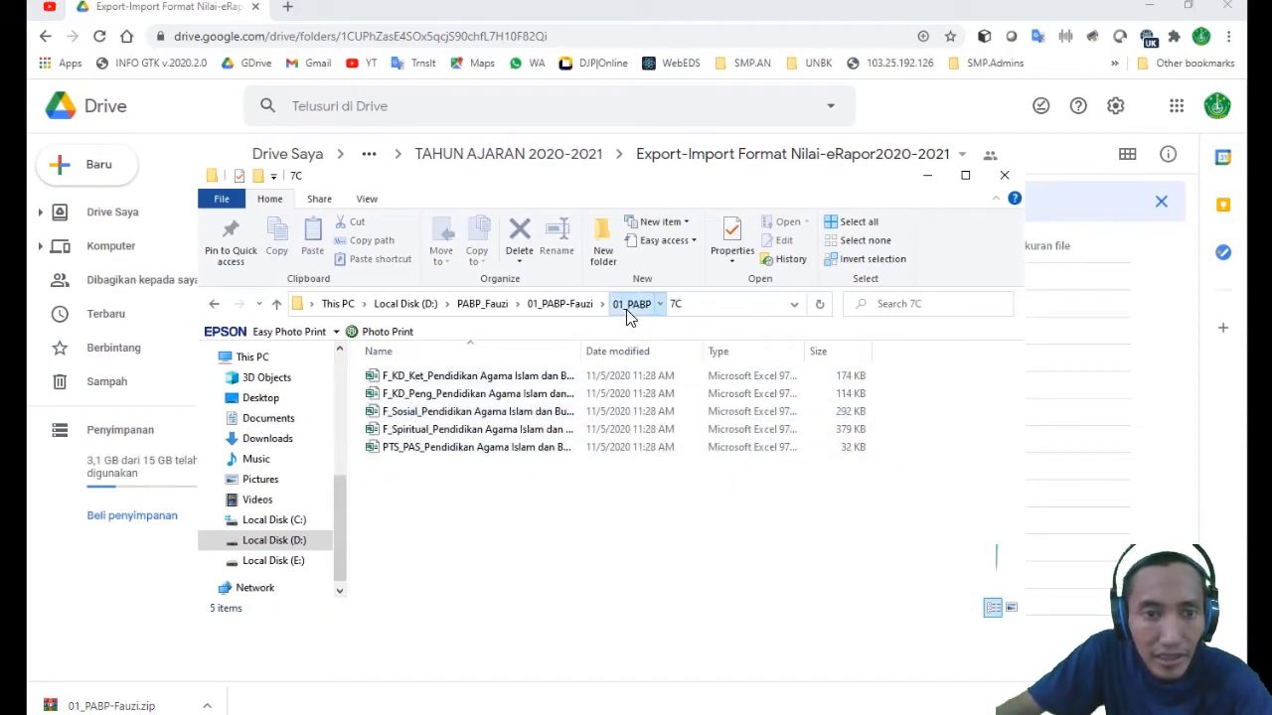
pyautogui.click(631, 304)
pyautogui.doubleClick(390, 430)
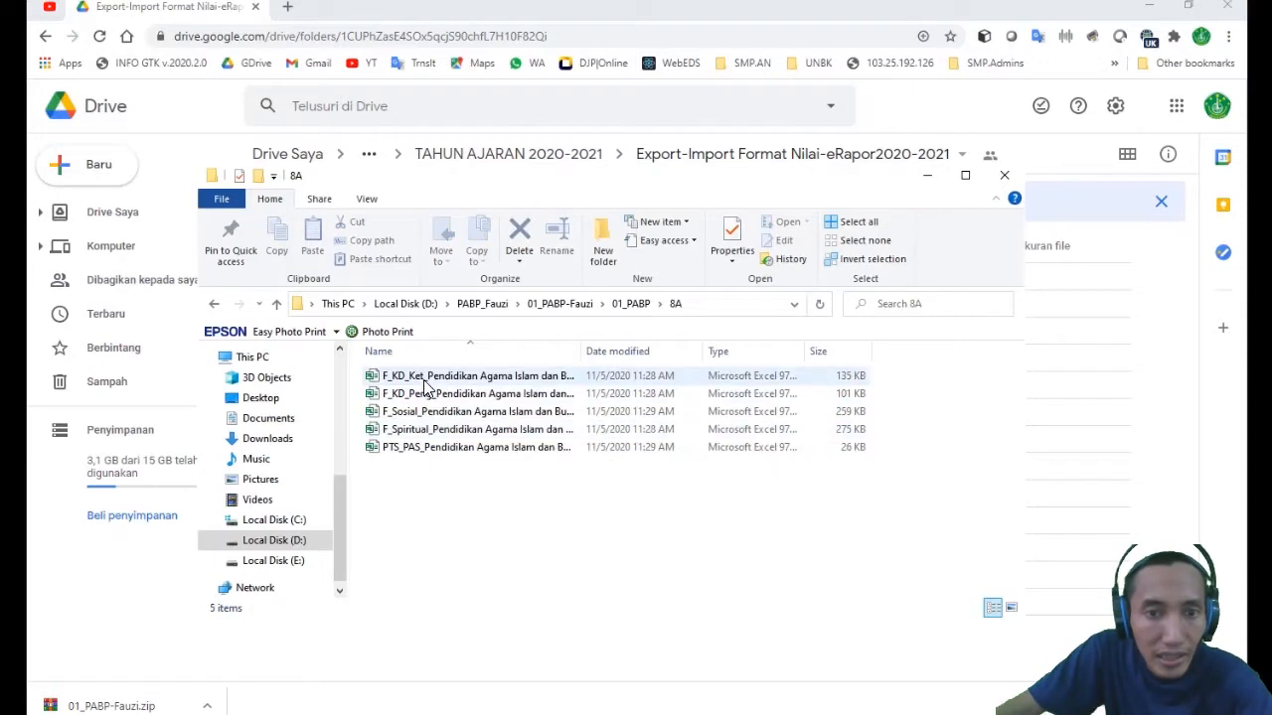
# - Check the format files in class folders 8B and 8C, widening the Name column to read their full names
pyautogui.click(634, 304)
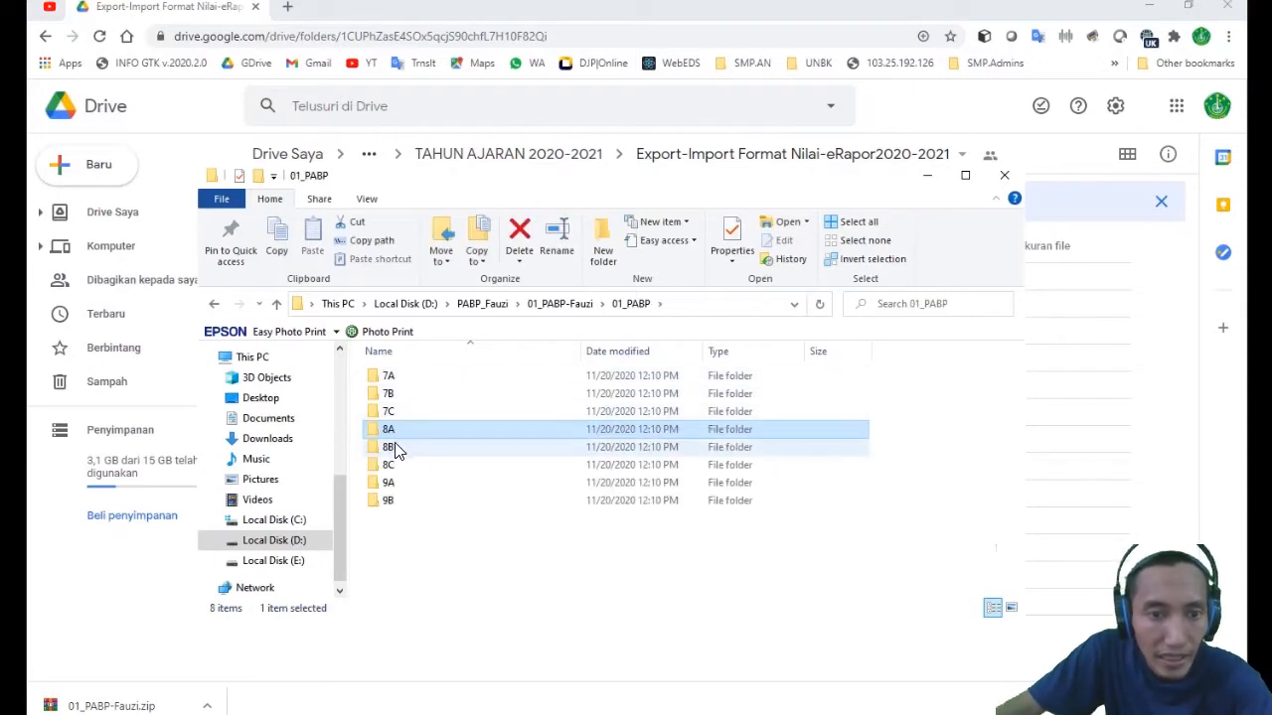
pyautogui.doubleClick(390, 447)
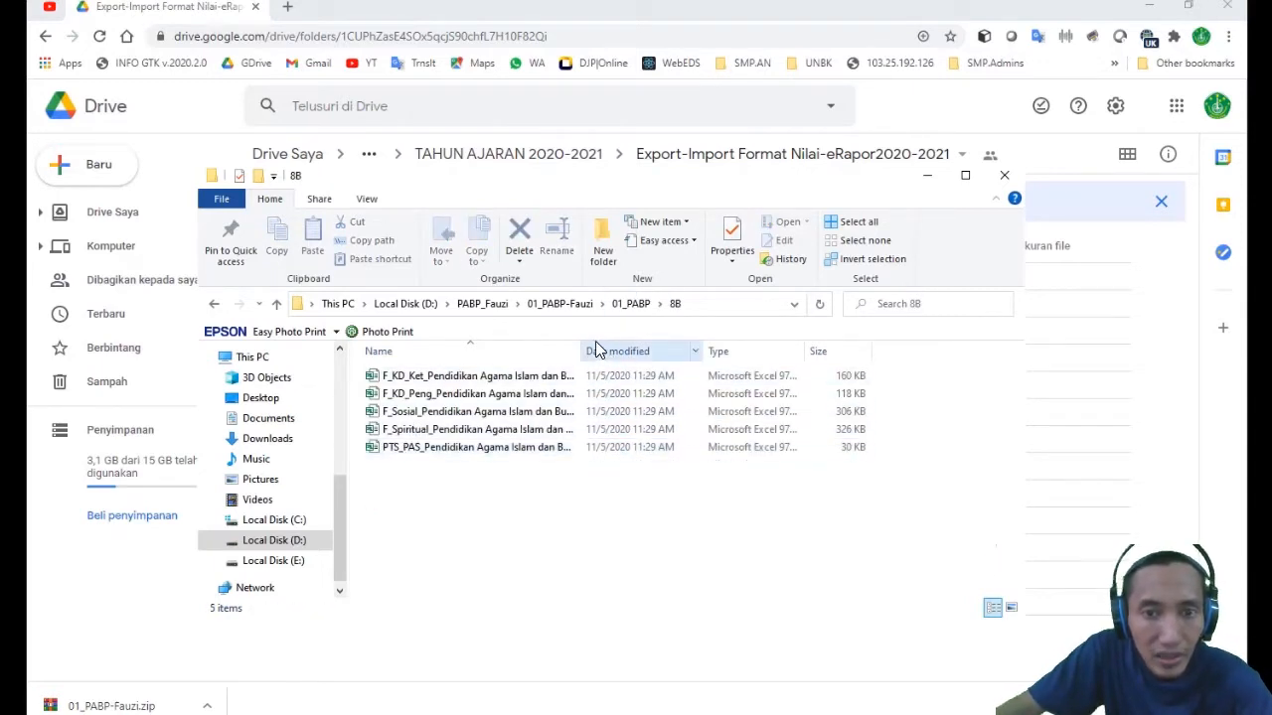
pyautogui.moveTo(583, 352); pyautogui.dragTo(783, 382)
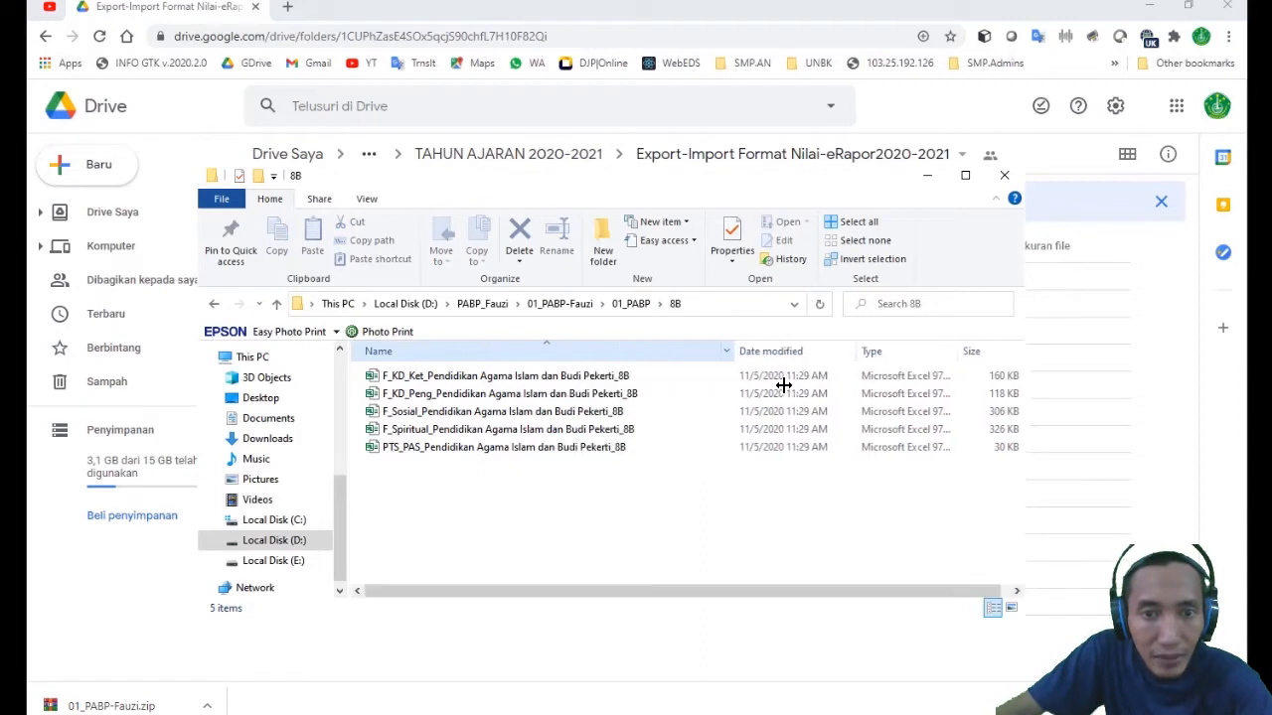
pyautogui.click(630, 303)
pyautogui.doubleClick(389, 465)
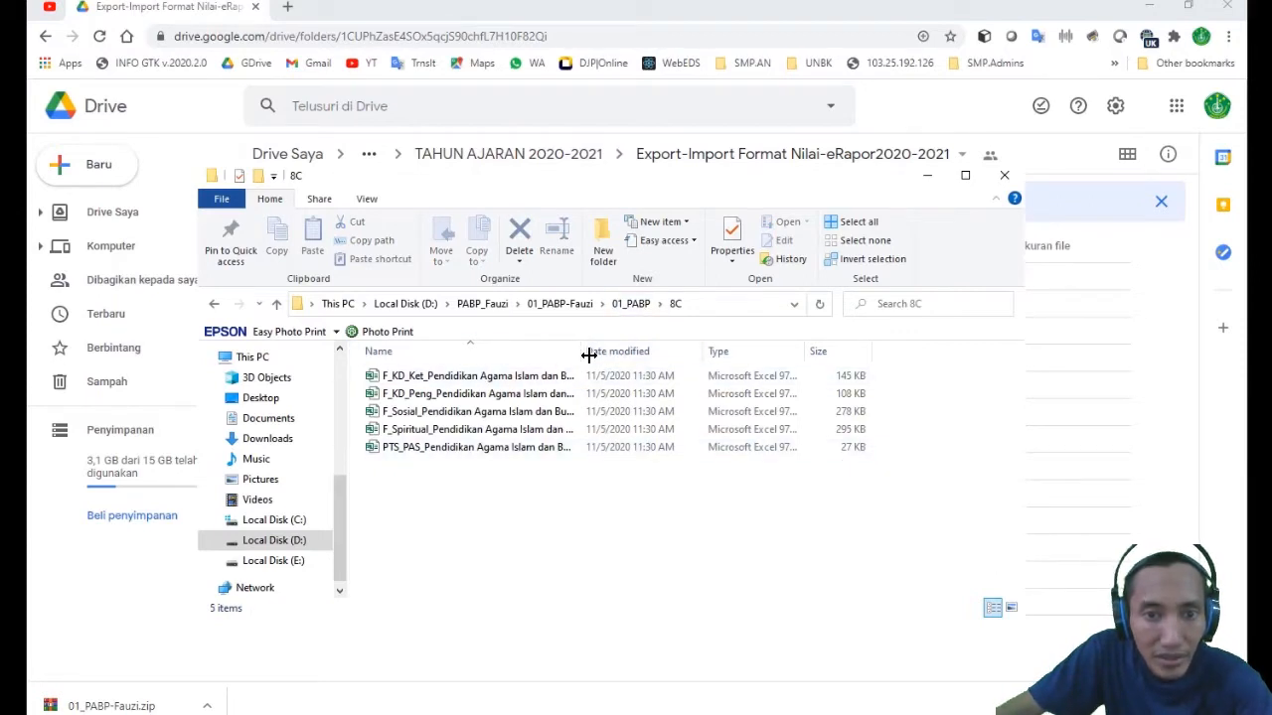
pyautogui.moveTo(583, 351); pyautogui.dragTo(740, 351)
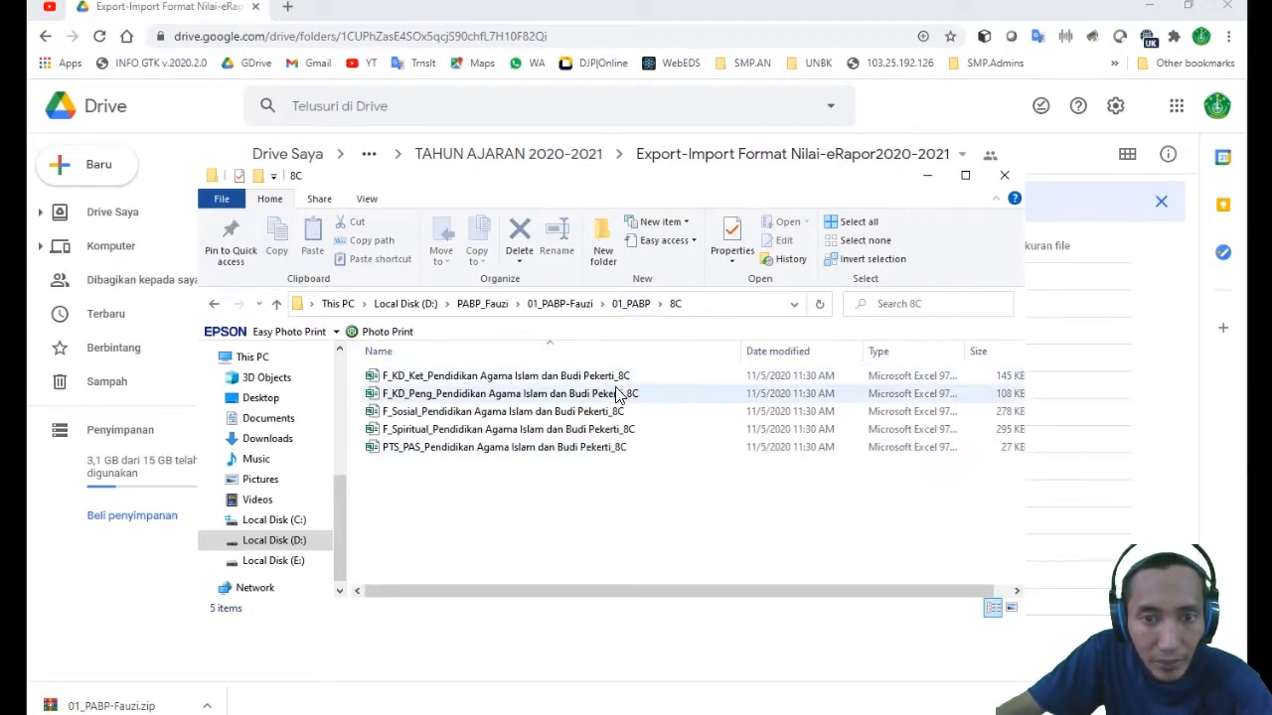
# - Open class folder 9A, widen its Name column and check the full name of the KD_Ket file
pyautogui.click(632, 305)
pyautogui.doubleClick(406, 485)
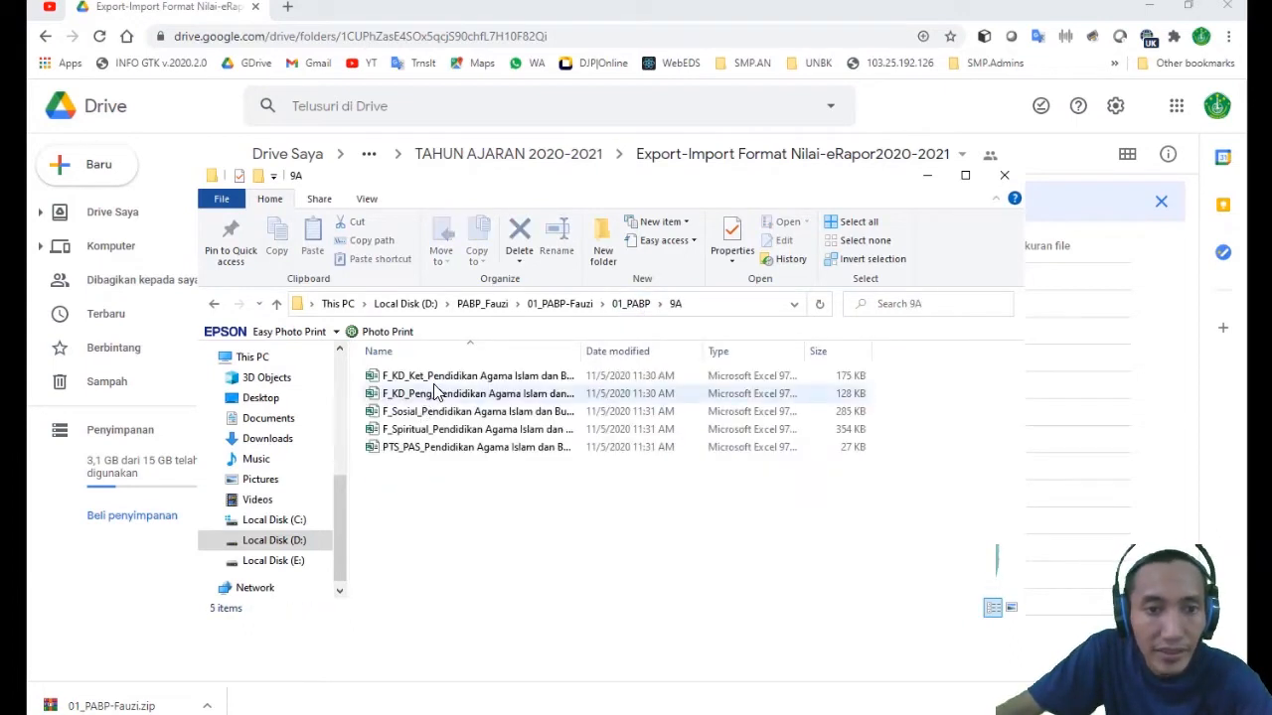
pyautogui.moveTo(584, 352); pyautogui.dragTo(764, 387)
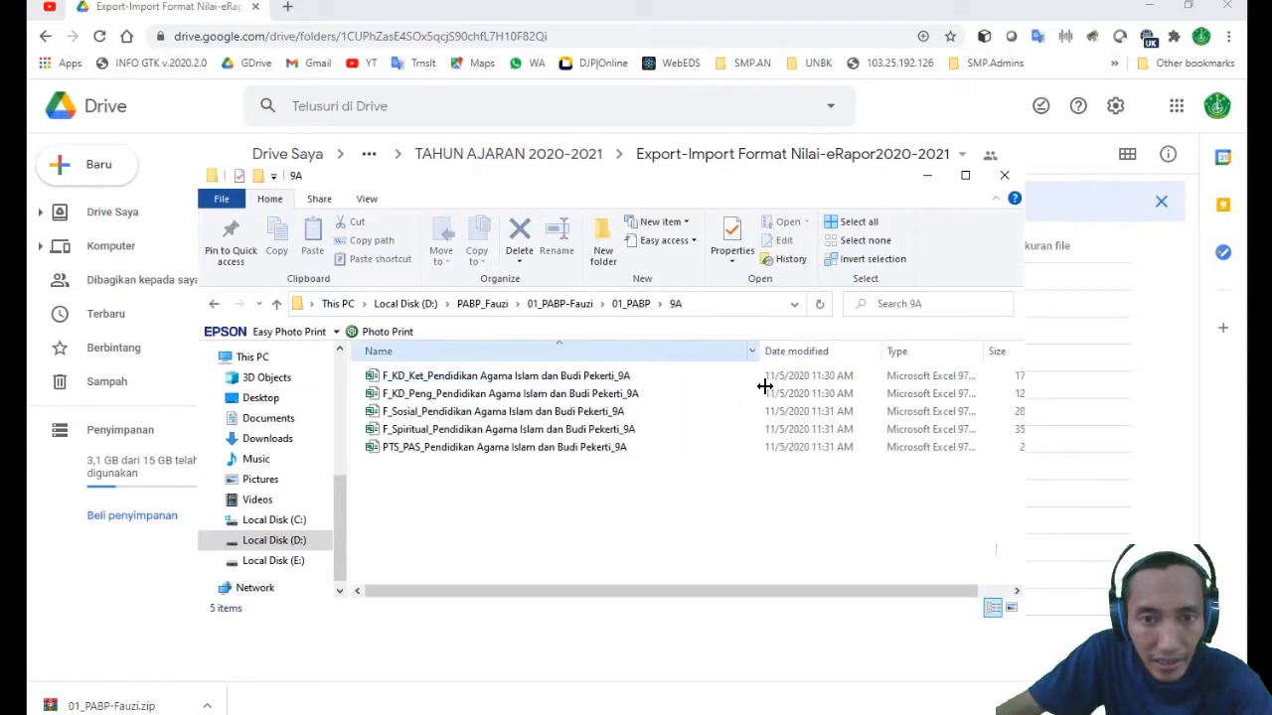
pyautogui.click(624, 378)
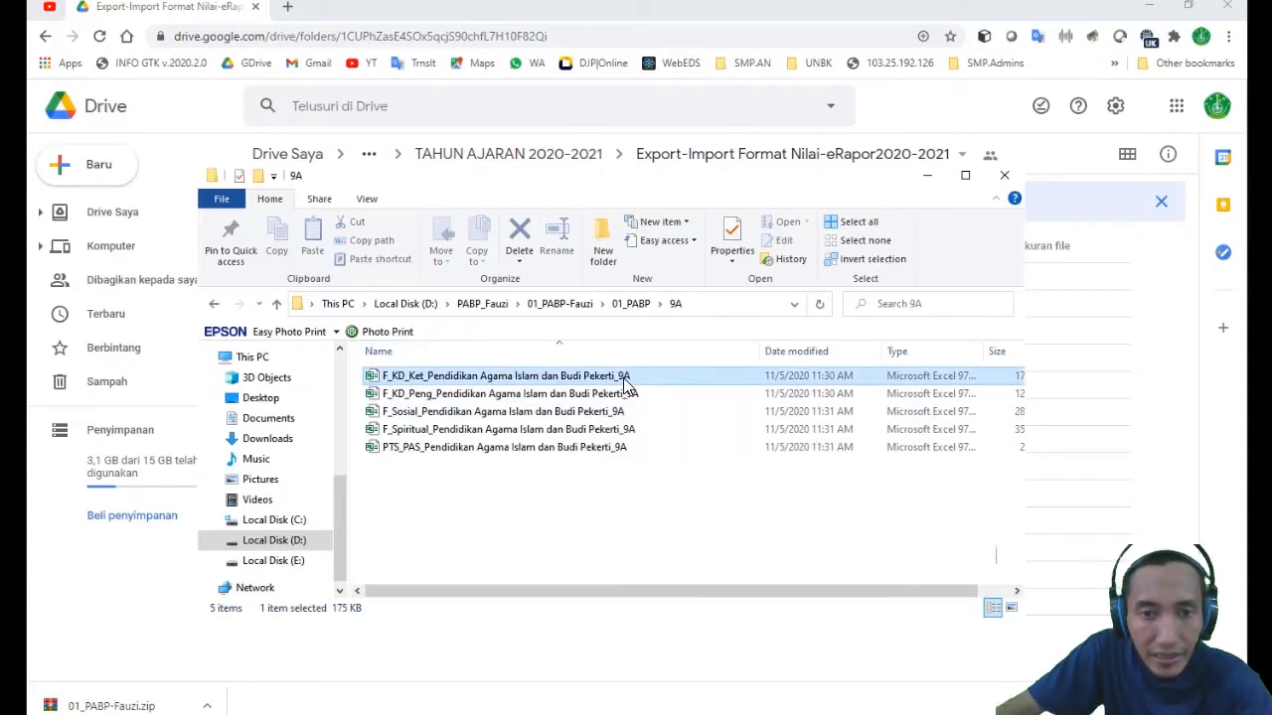
# - Open class folder 9B of 01_PABP and widen its Name column to read the full format file names
pyautogui.click(632, 305)
pyautogui.doubleClick(397, 503)
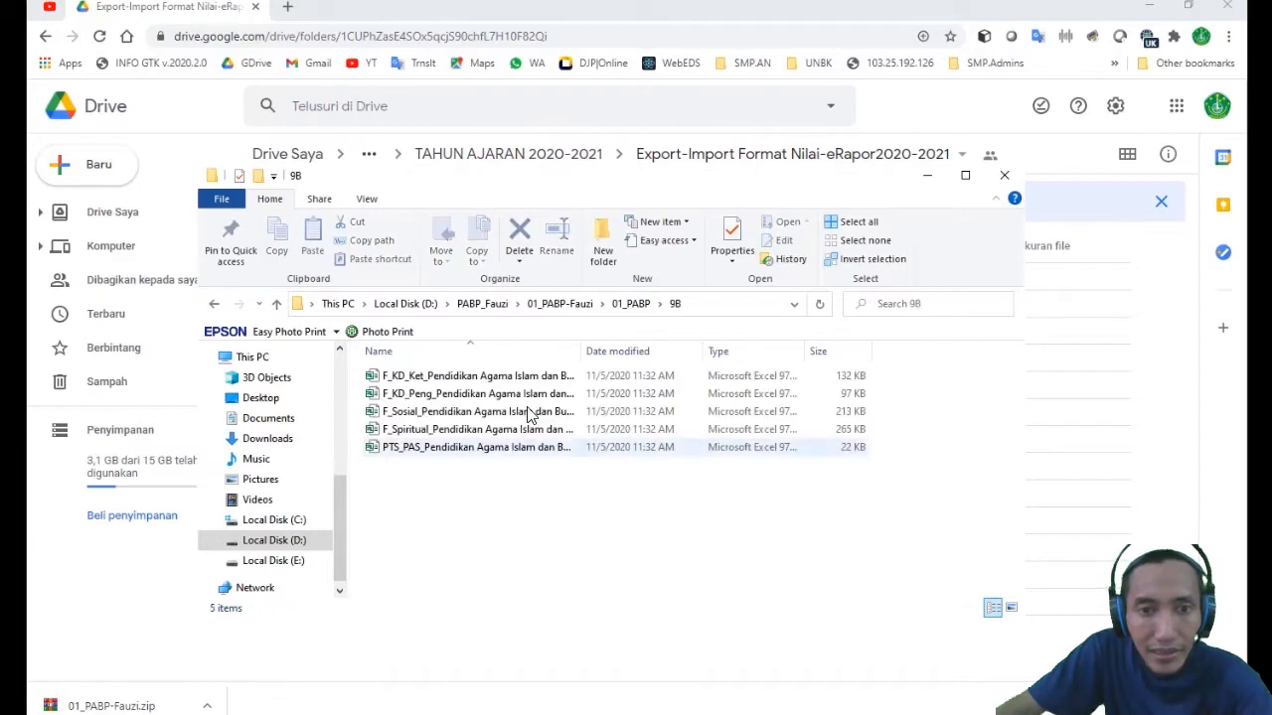
pyautogui.moveTo(582, 351); pyautogui.dragTo(749, 386)
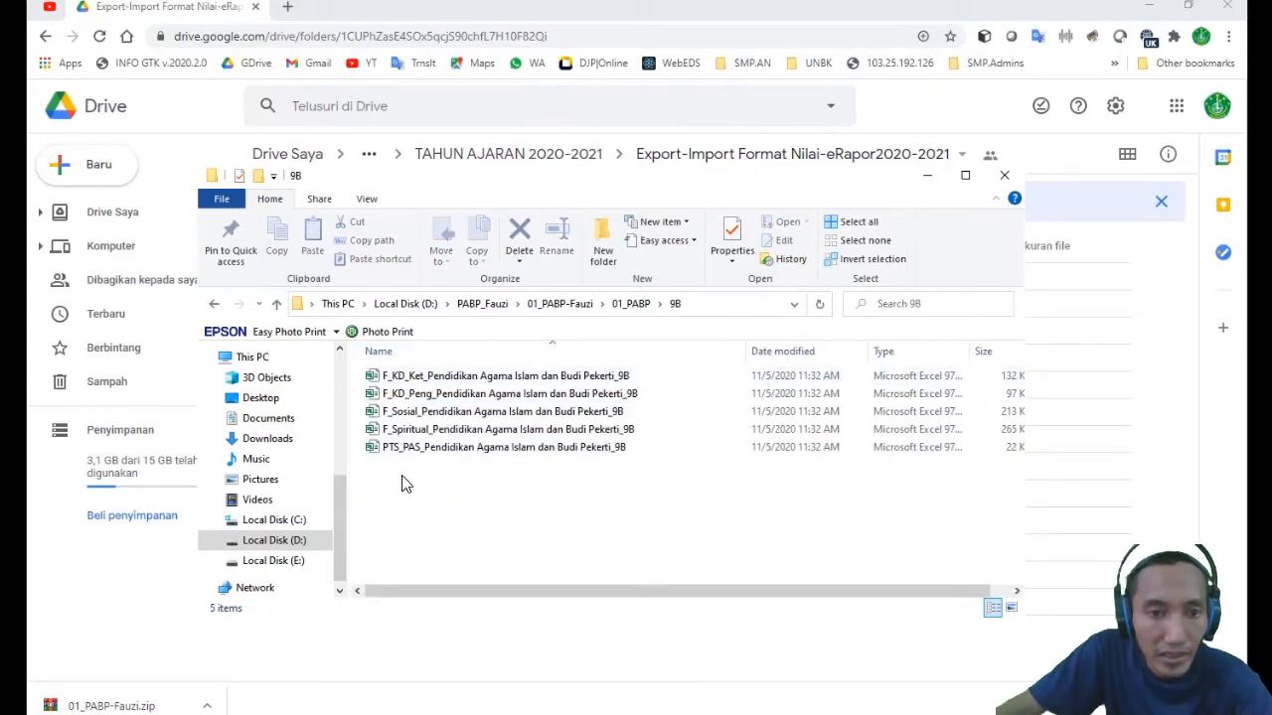
# - Open the F_KD_Ket_Pendidikan Agama Islam dan Budi Pekerti_7A workbook from class folder 7A and enable editing
pyautogui.click(569, 306)
pyautogui.doubleClick(403, 374)
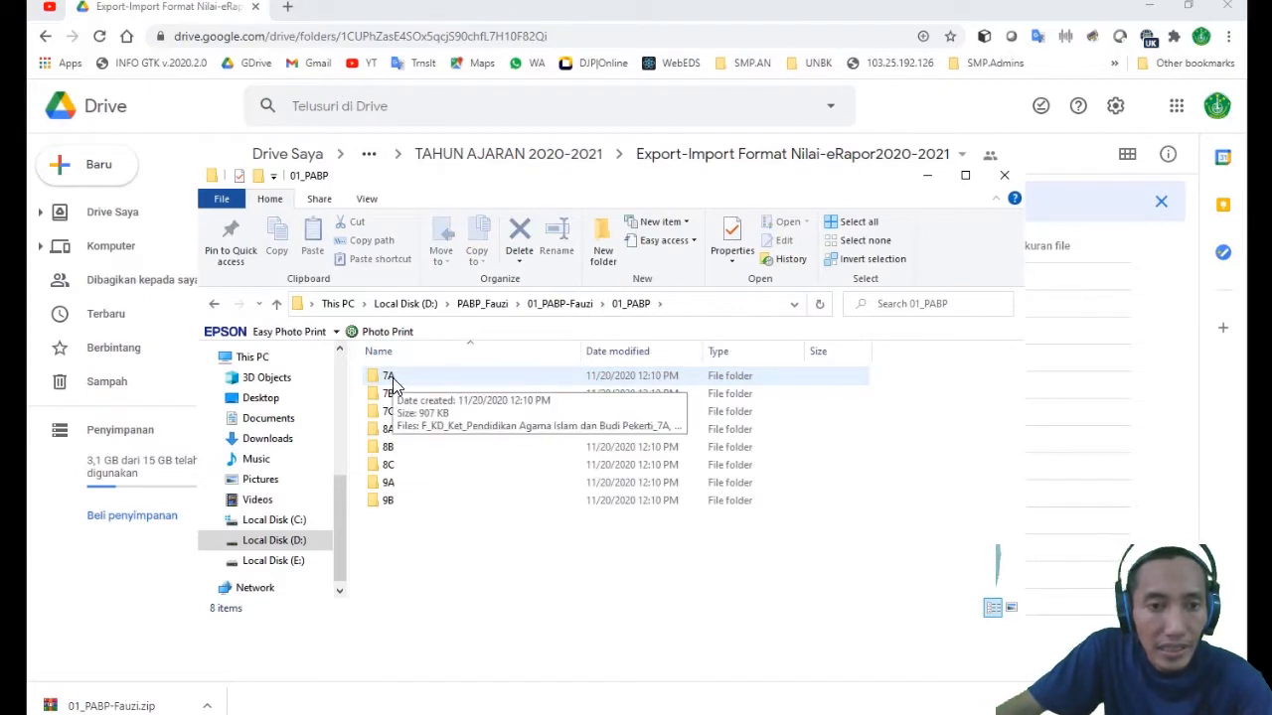
pyautogui.doubleClick(391, 379)
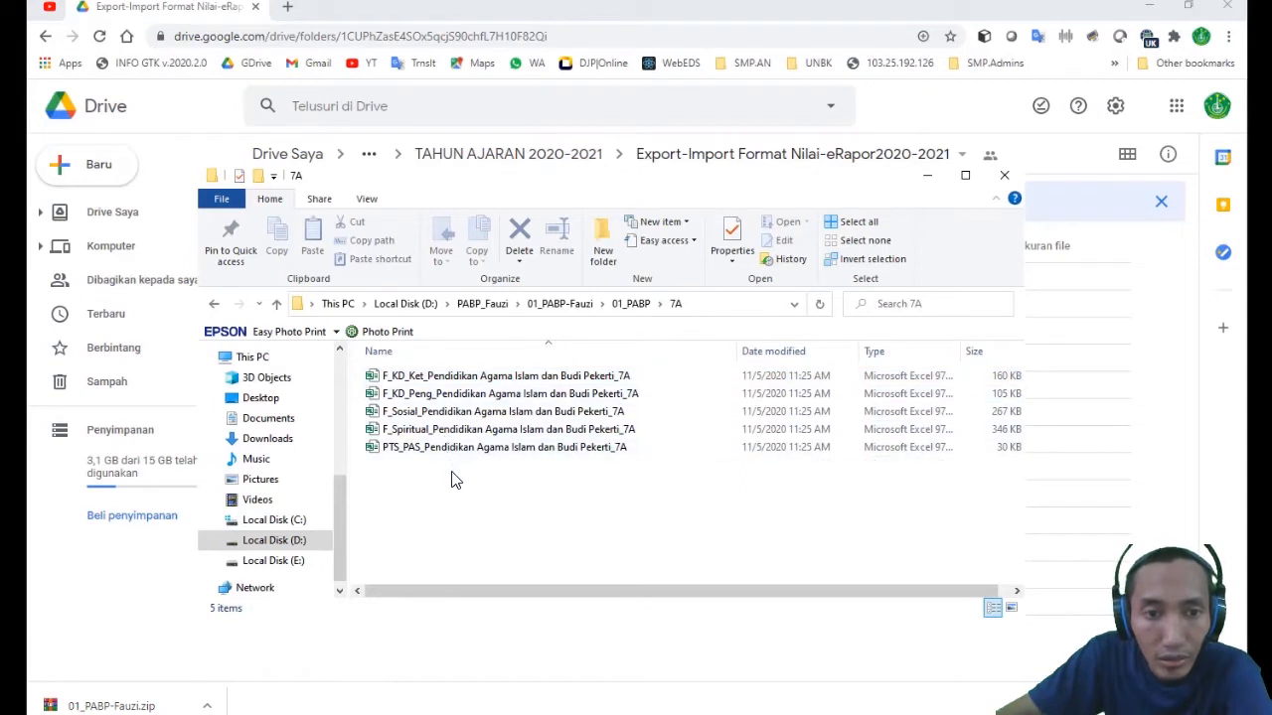
pyautogui.click(452, 378)
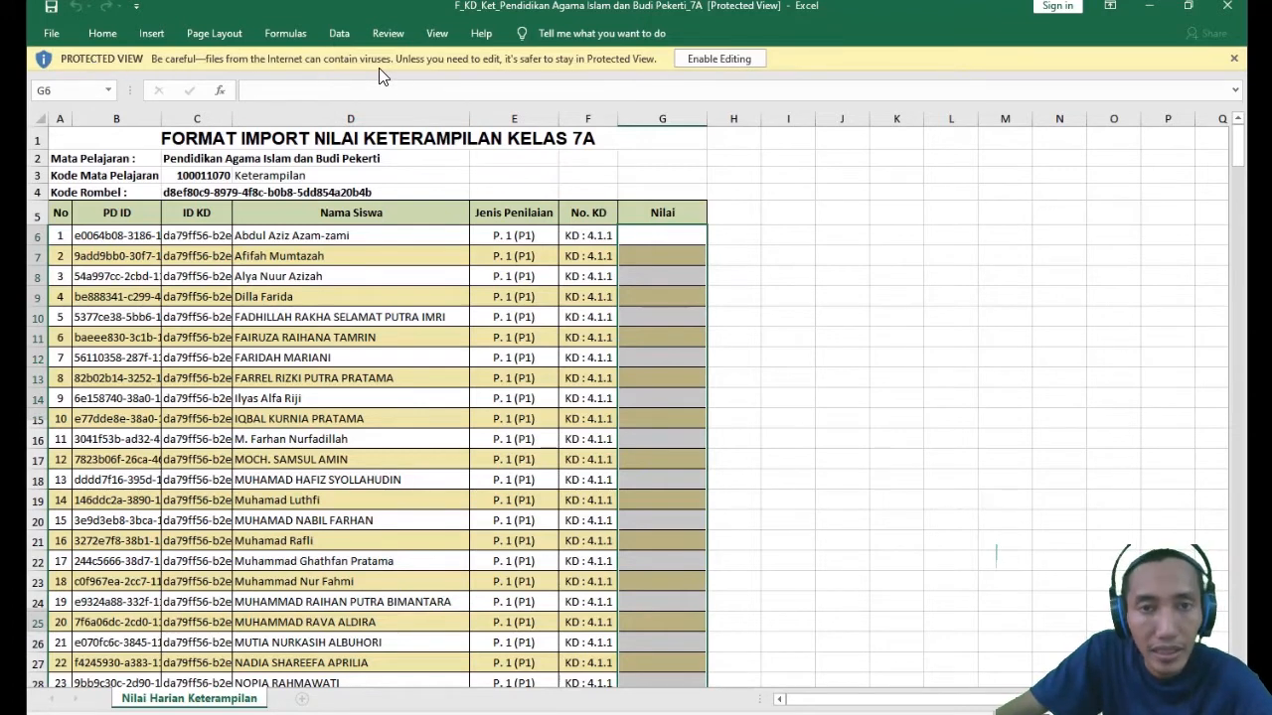
pyautogui.click(716, 60)
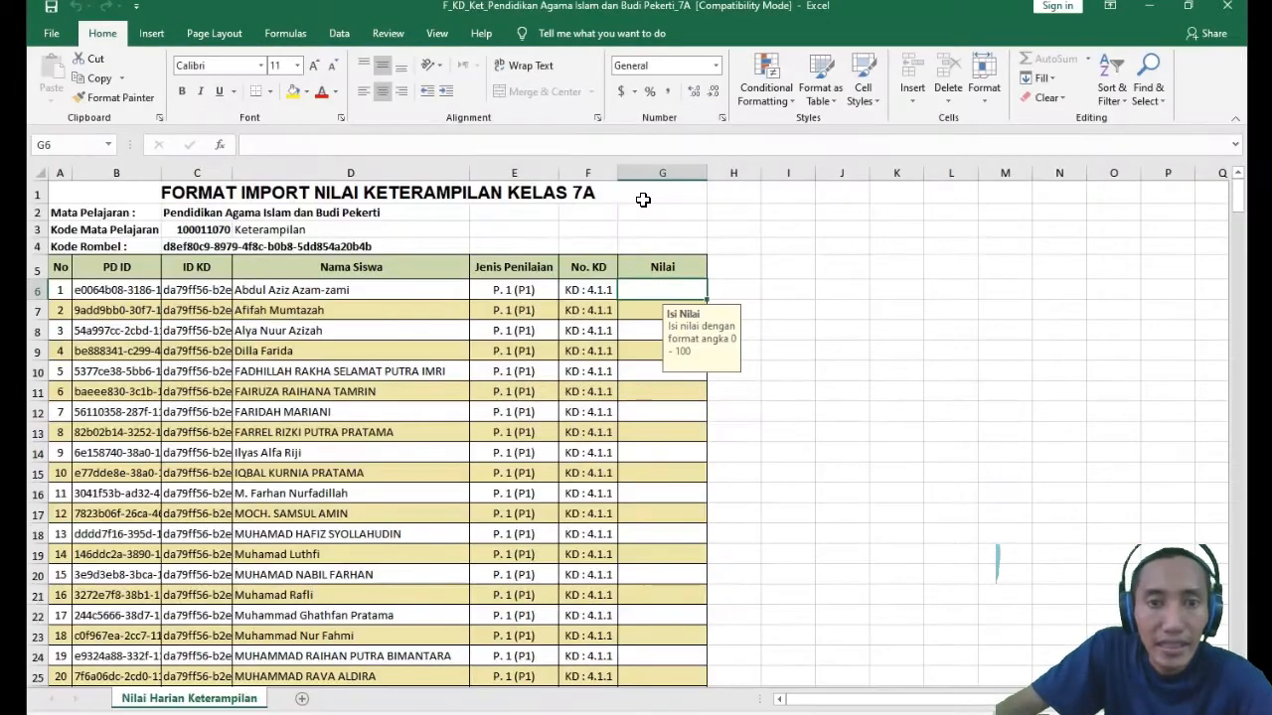
# - Examine the PD ID, ID KD and Nama Siswa columns and how the student list repeats for each KD
pyautogui.click(345, 287)
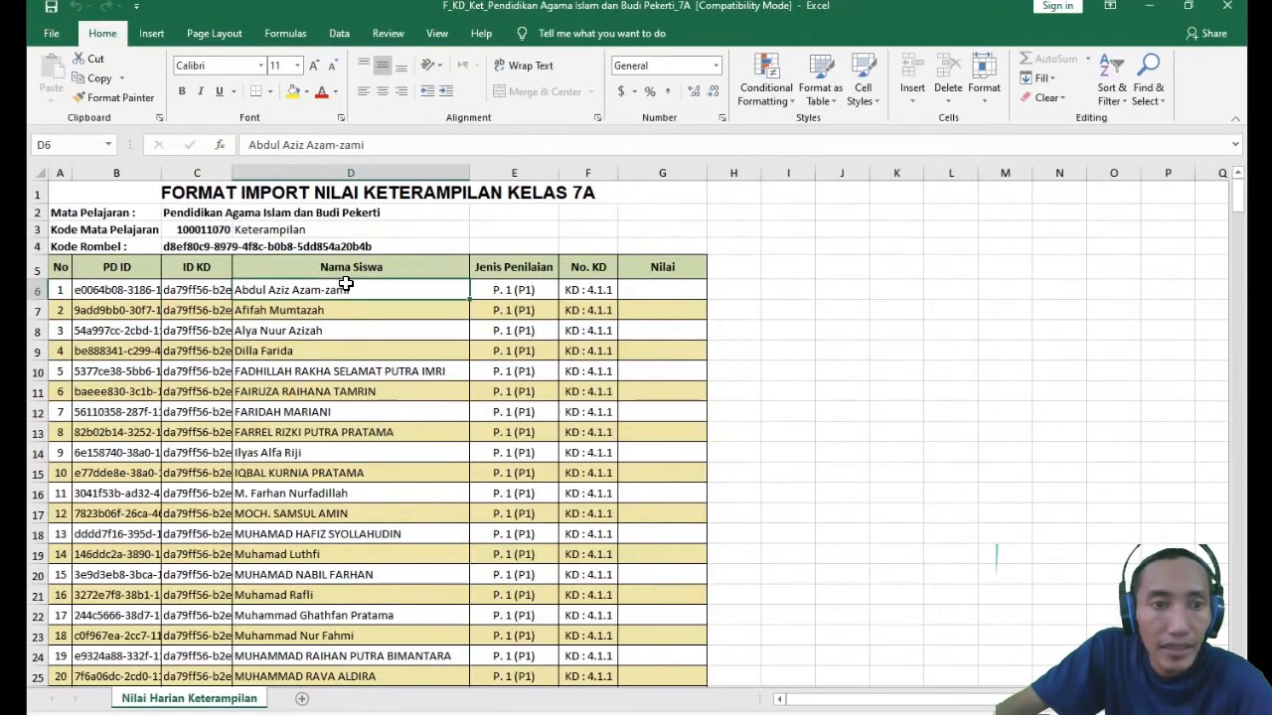
pyautogui.click(119, 261)
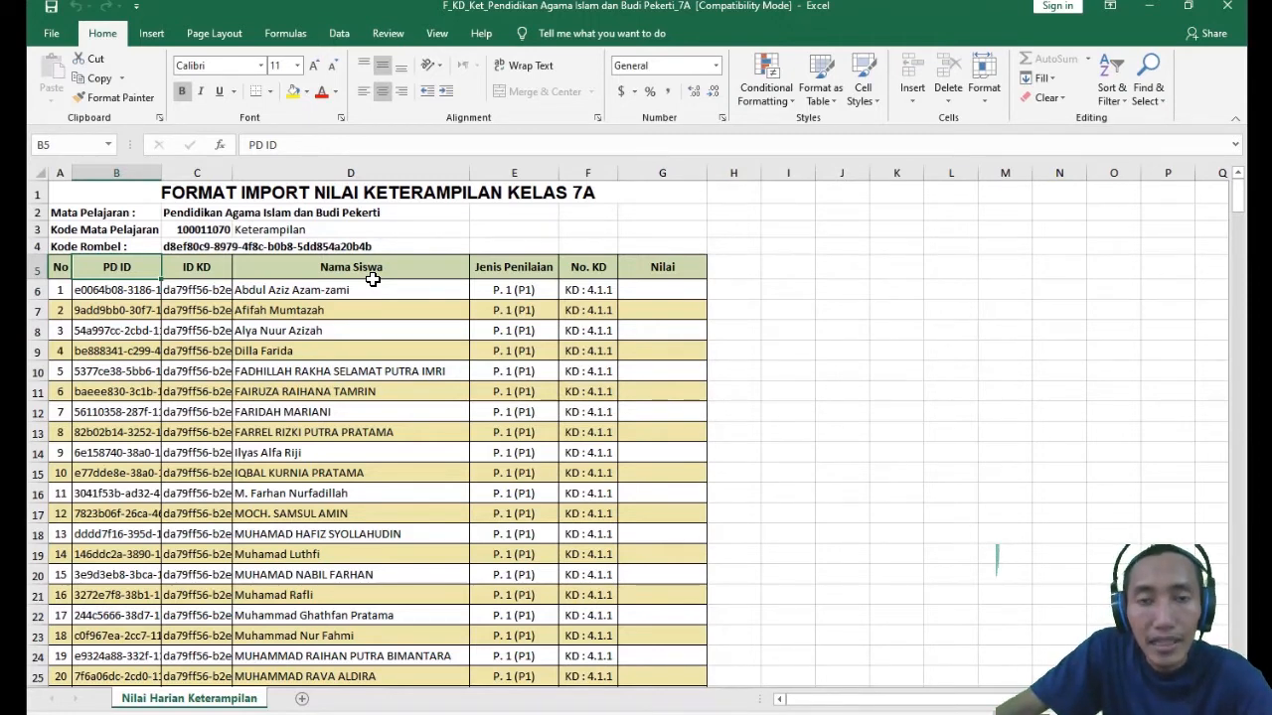
pyautogui.click(159, 387)
pyautogui.click(272, 291)
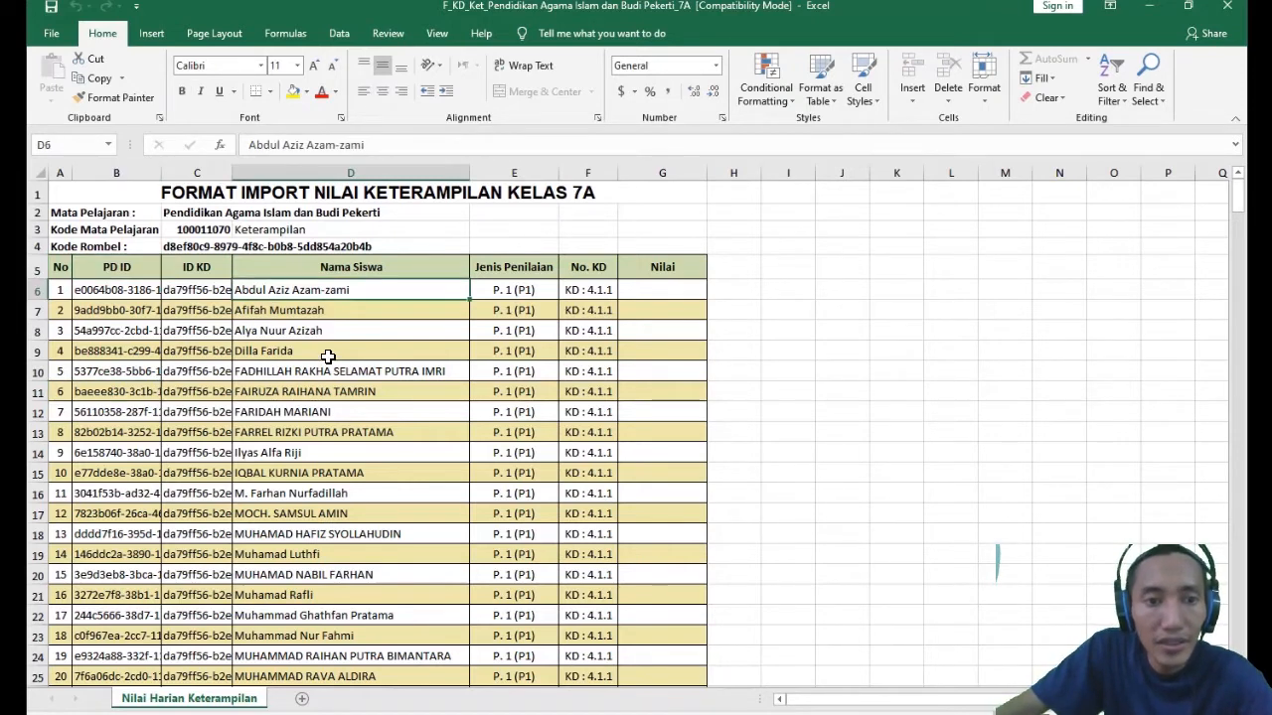
pyautogui.scroll(-7, 341, 290)
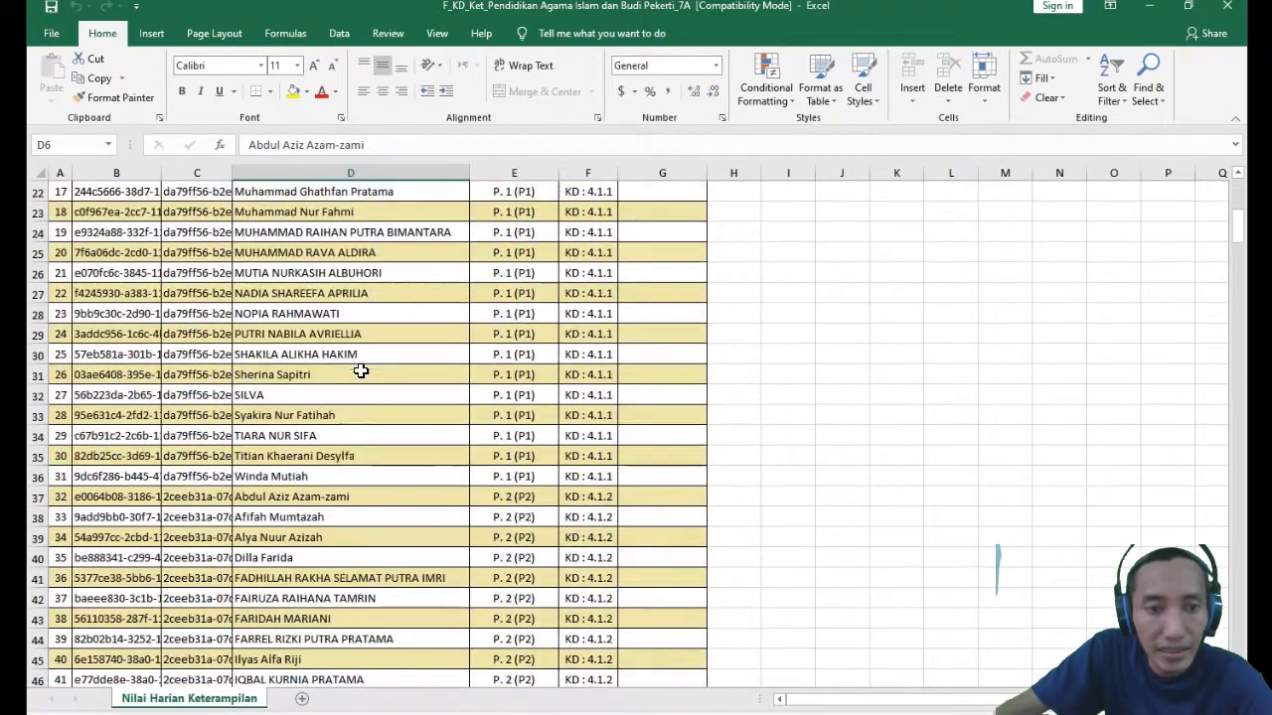
pyautogui.scroll(-4, 347, 446)
pyautogui.scroll(-6, 347, 447)
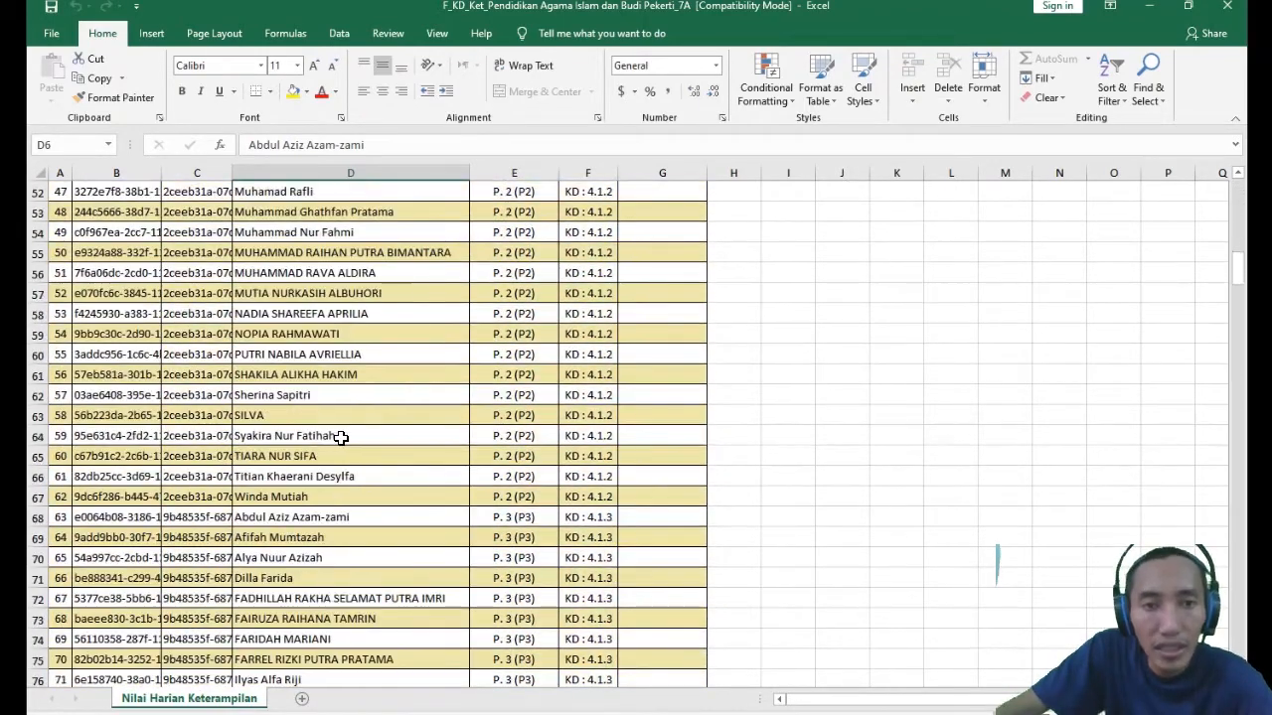
pyautogui.scroll(-1, 343, 438)
pyautogui.scroll(-5, 341, 432)
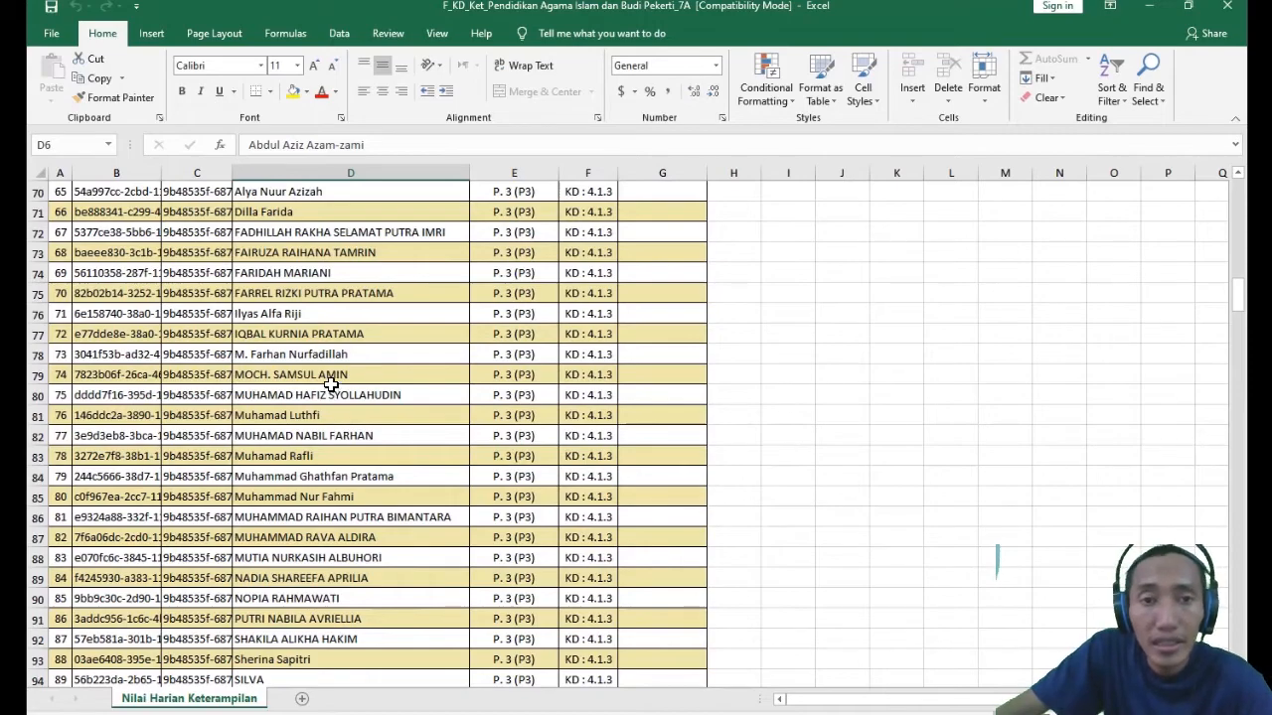
pyautogui.scroll(-11, 330, 385)
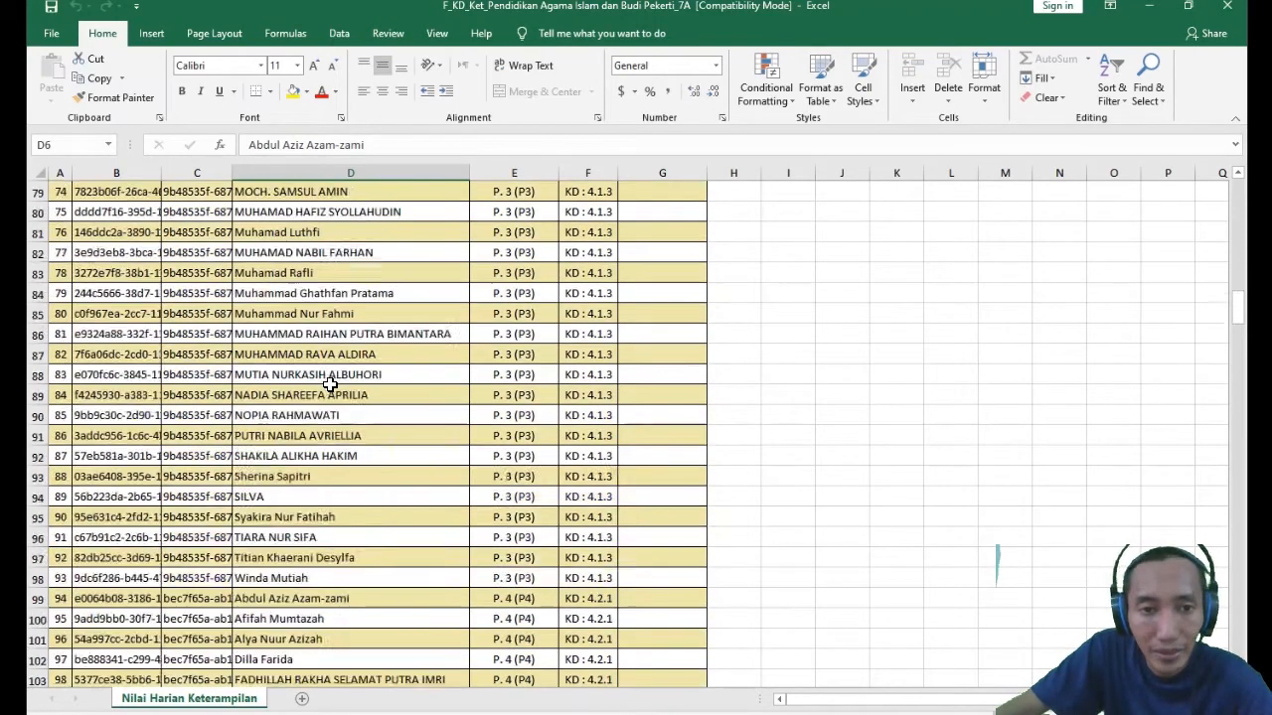
pyautogui.scroll(20, 329, 388)
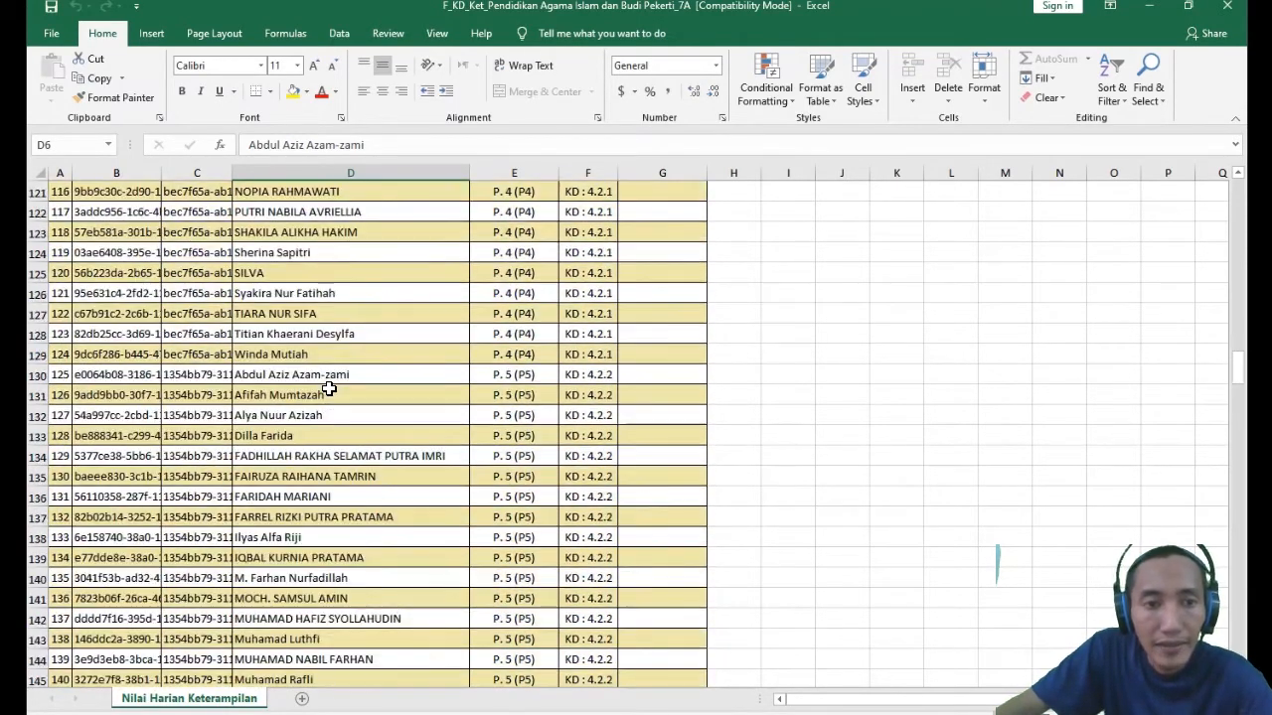
pyautogui.scroll(13, 330, 390)
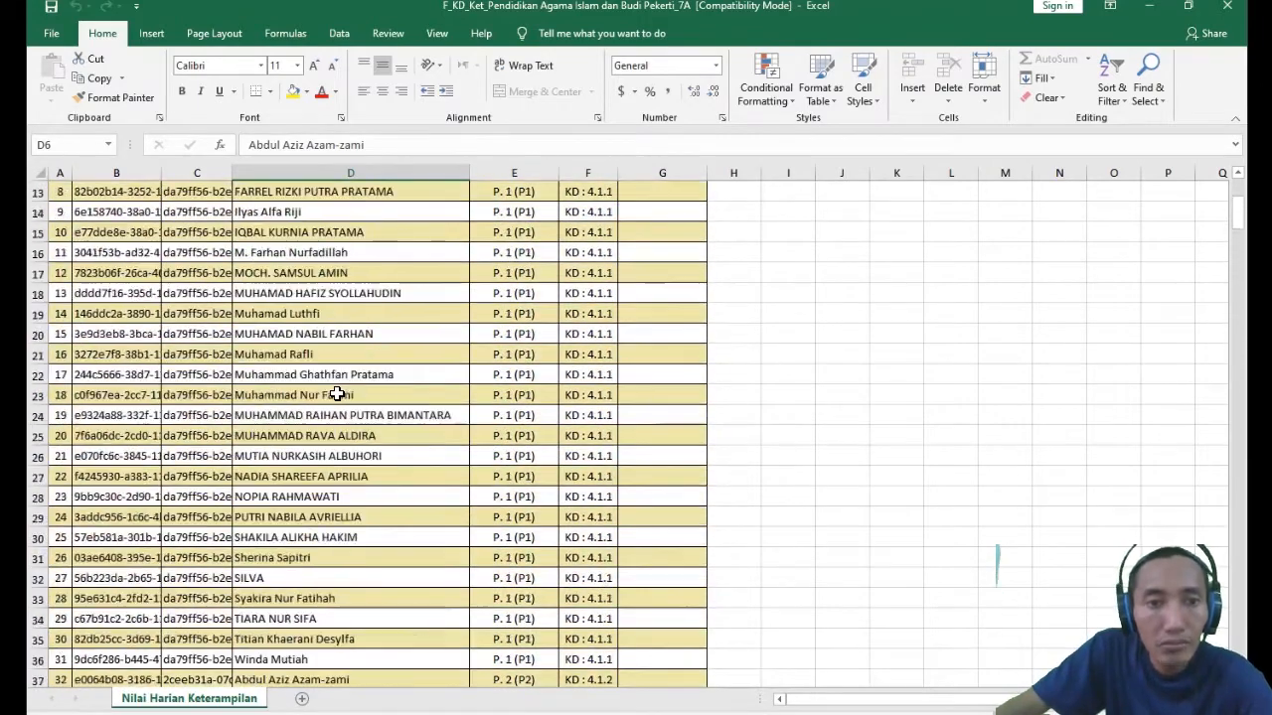
# - Check the empty Nilai cell G6 and its input hint against the first student's row
pyautogui.click(654, 287)
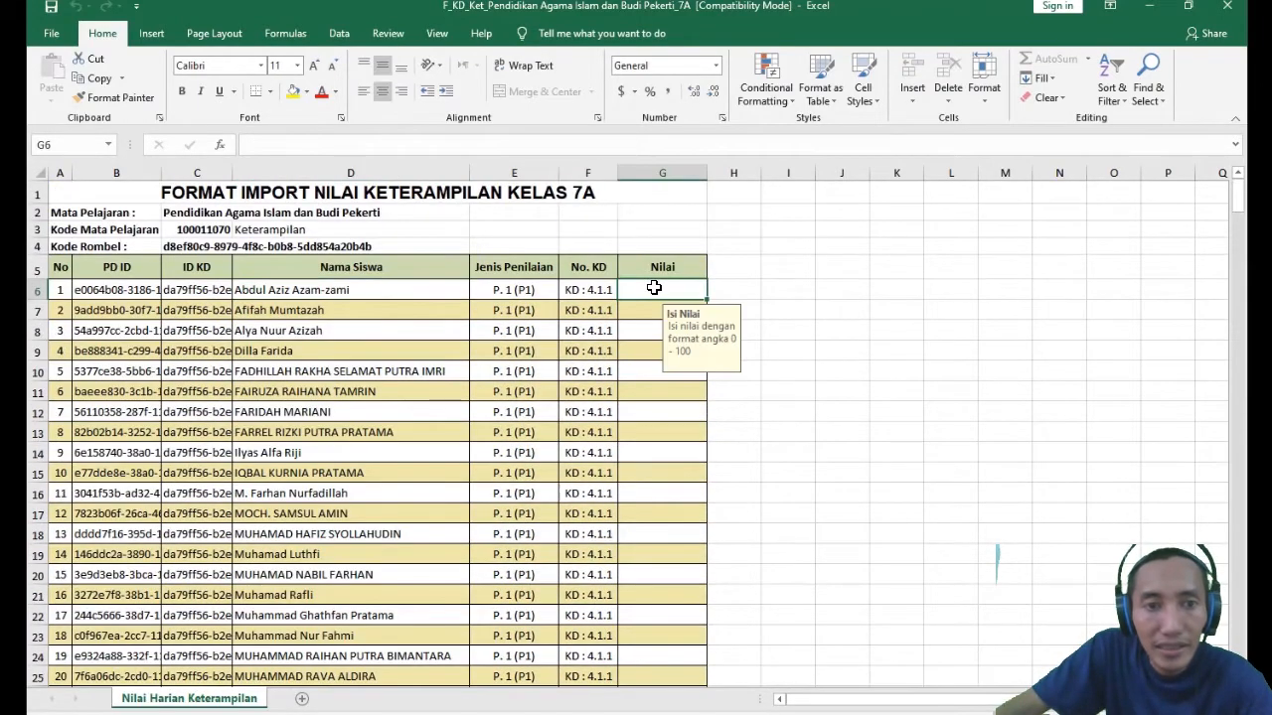
pyautogui.click(226, 289)
pyautogui.click(273, 290)
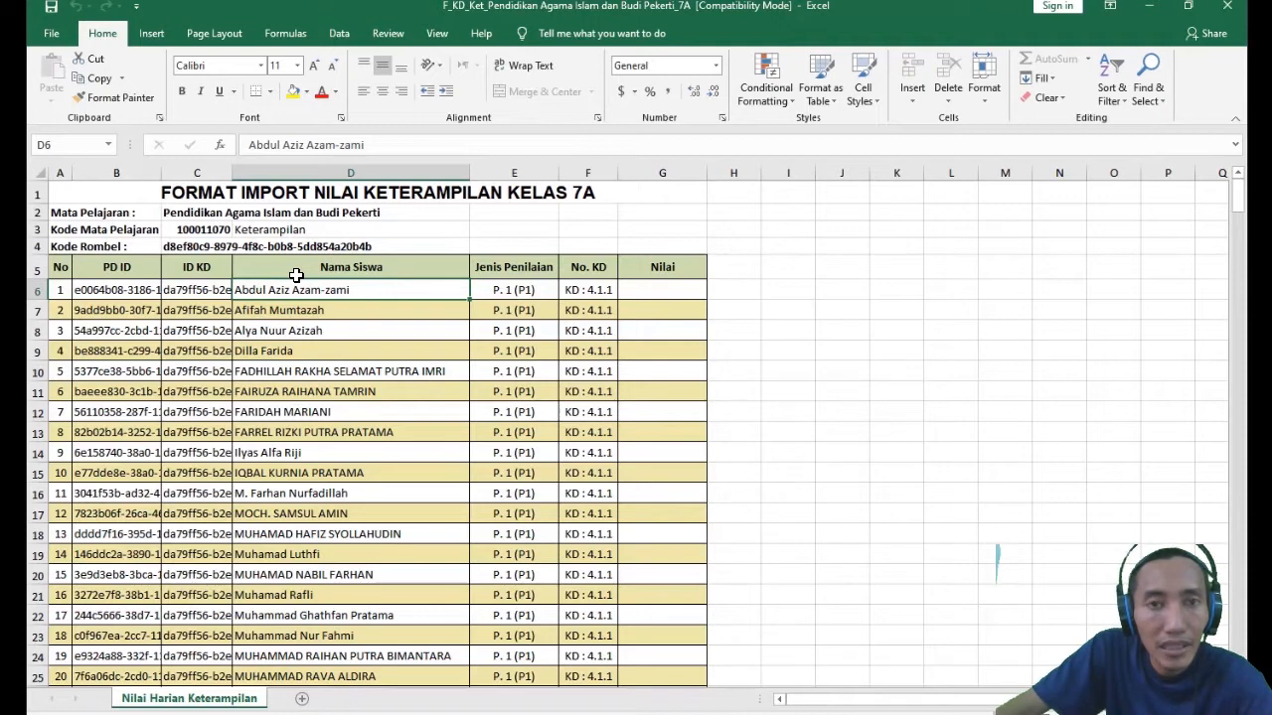
pyautogui.click(636, 287)
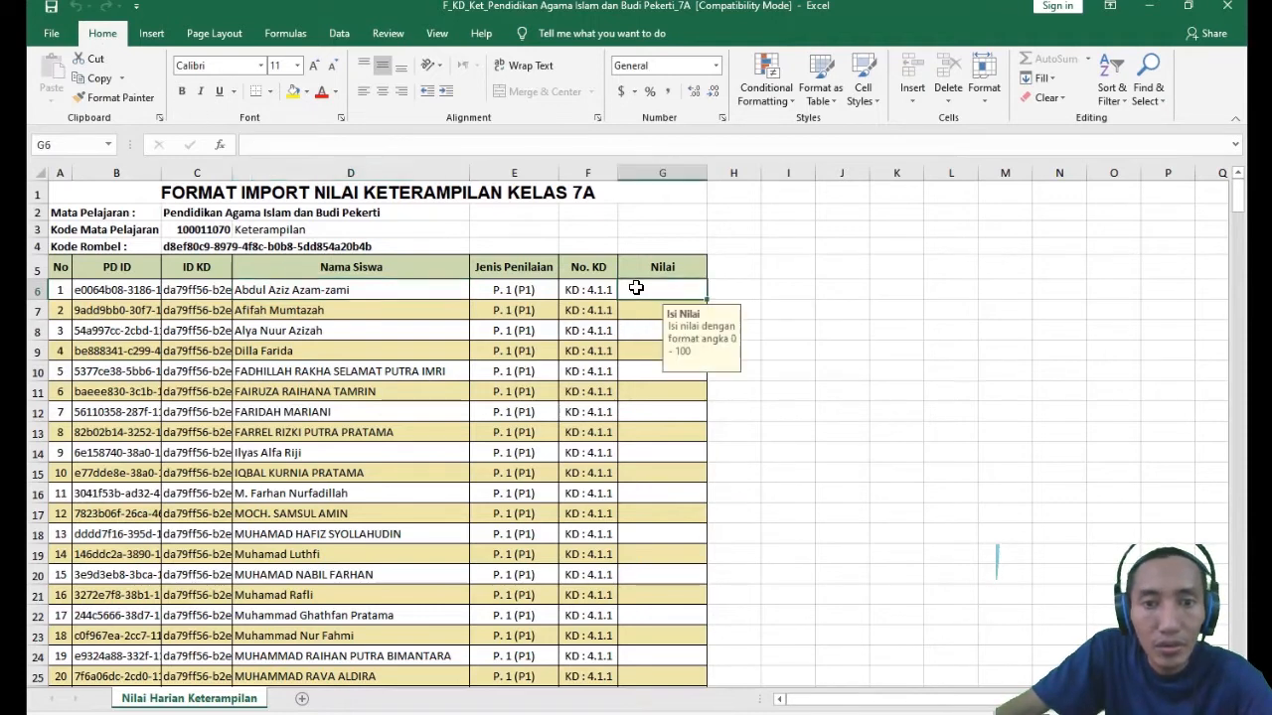
pyautogui.click(406, 298)
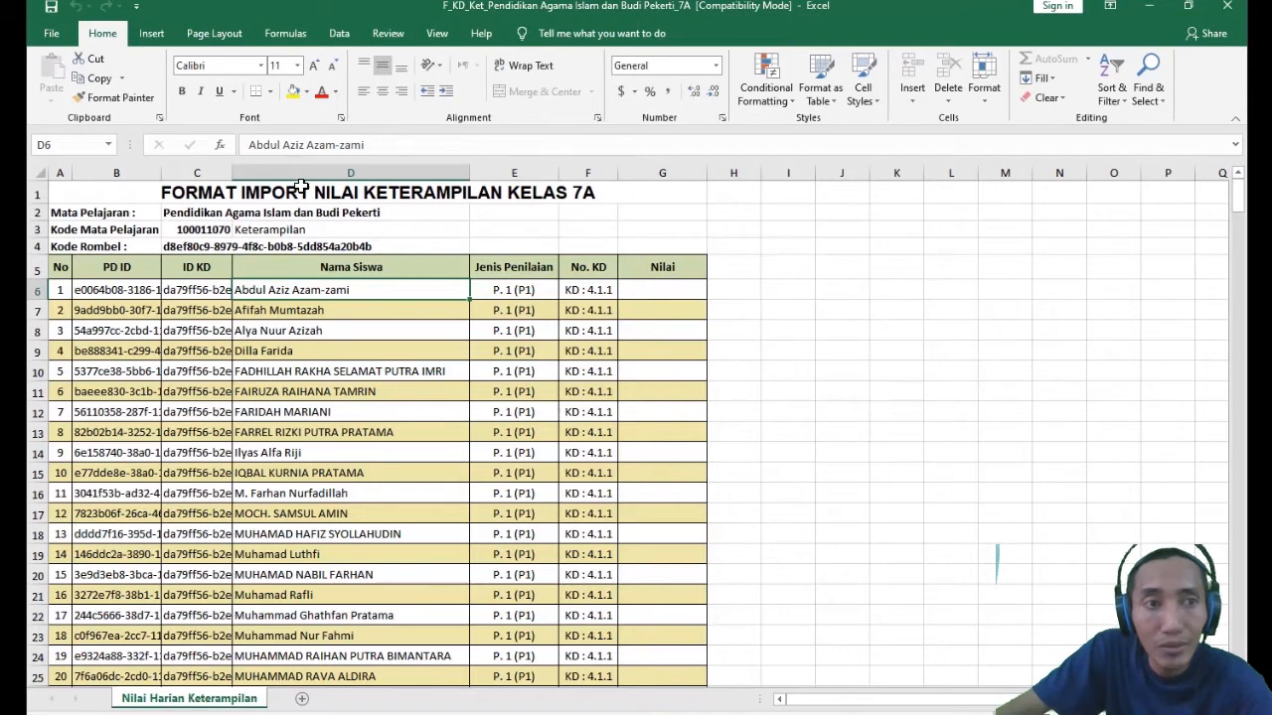
# - Save a copy of the workbook in folder 7A as "F_KD_Ket_Pendidikan Agama Islam dan Budi Pekerti_7A - editan"
pyautogui.click(51, 33)
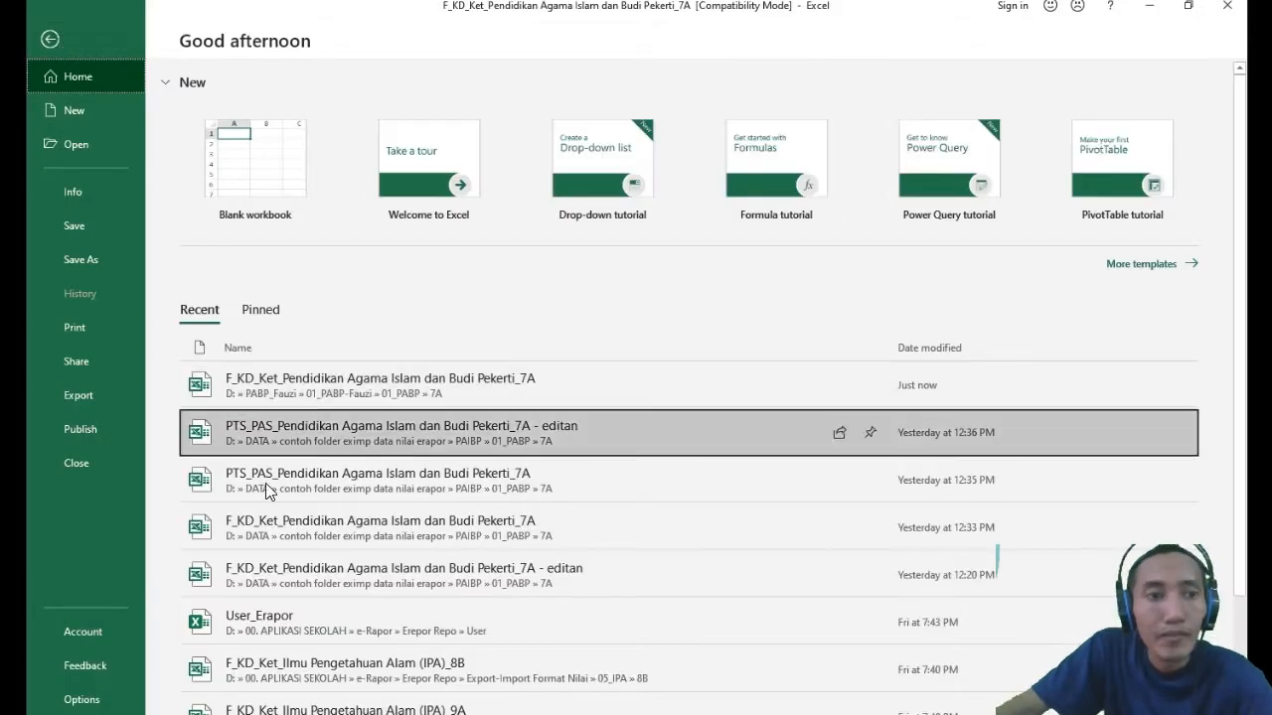
pyautogui.click(96, 260)
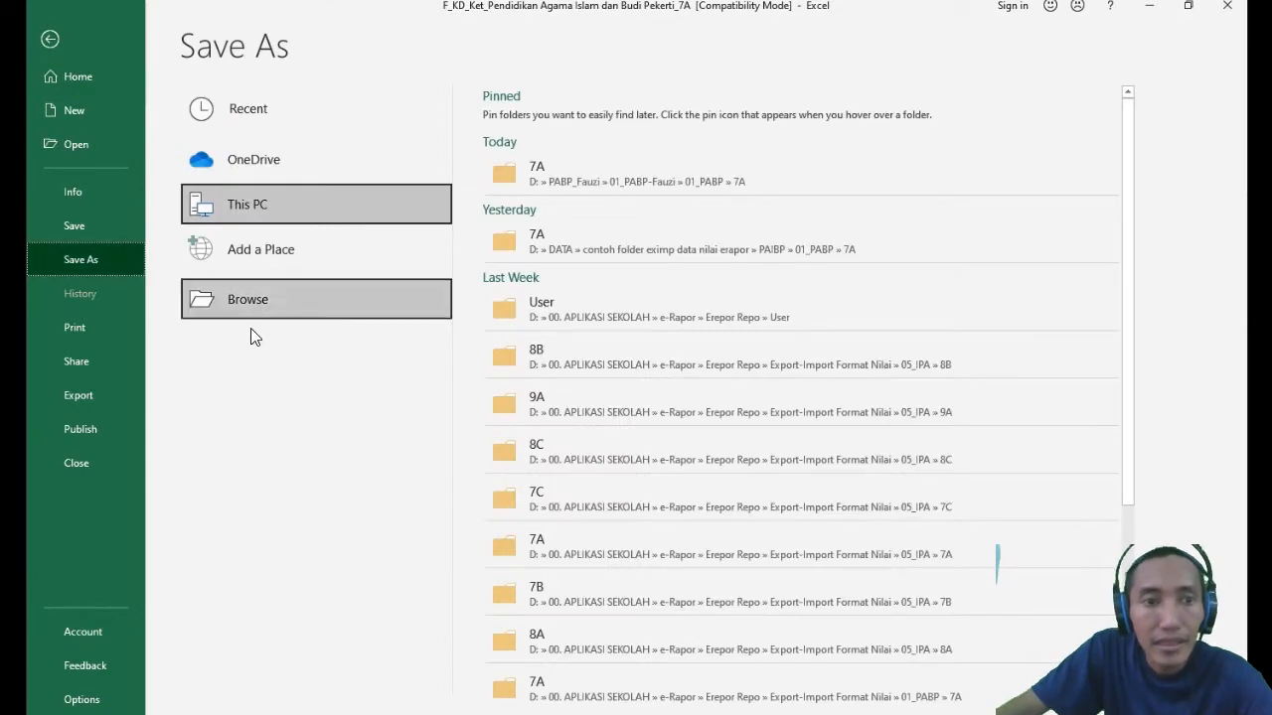
pyautogui.click(255, 301)
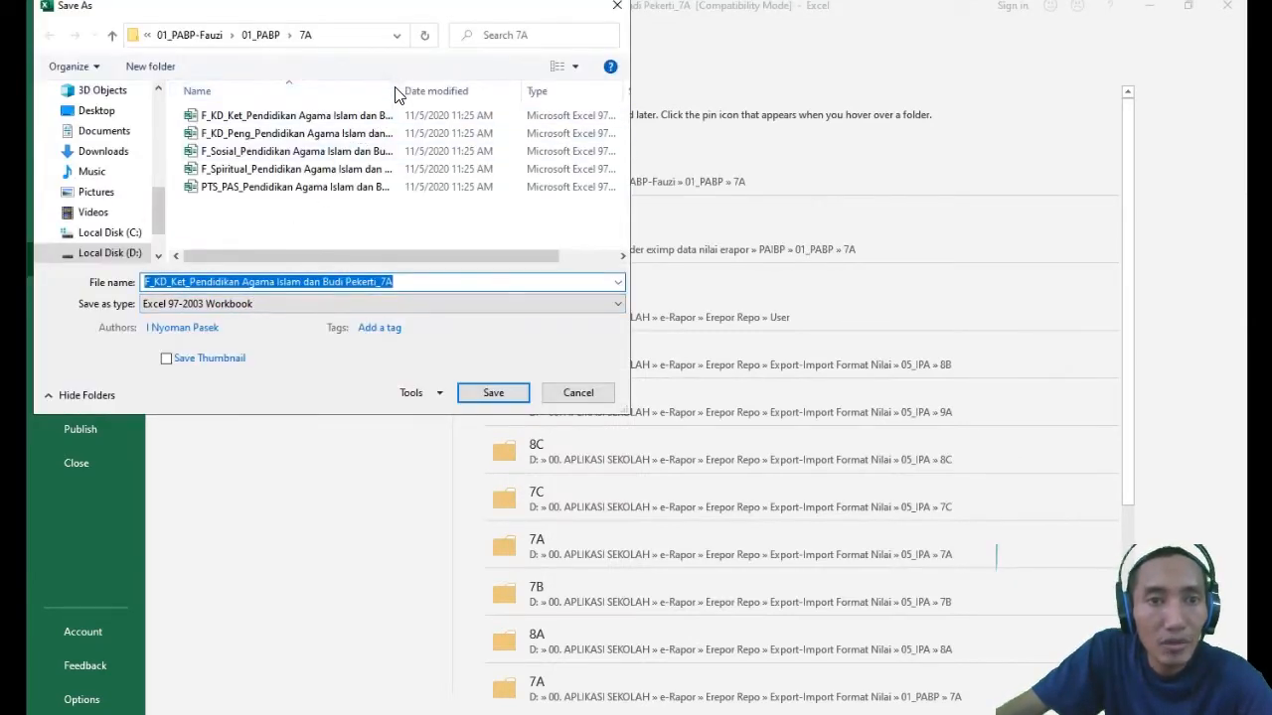
pyautogui.moveTo(401, 102); pyautogui.dragTo(542, 187)
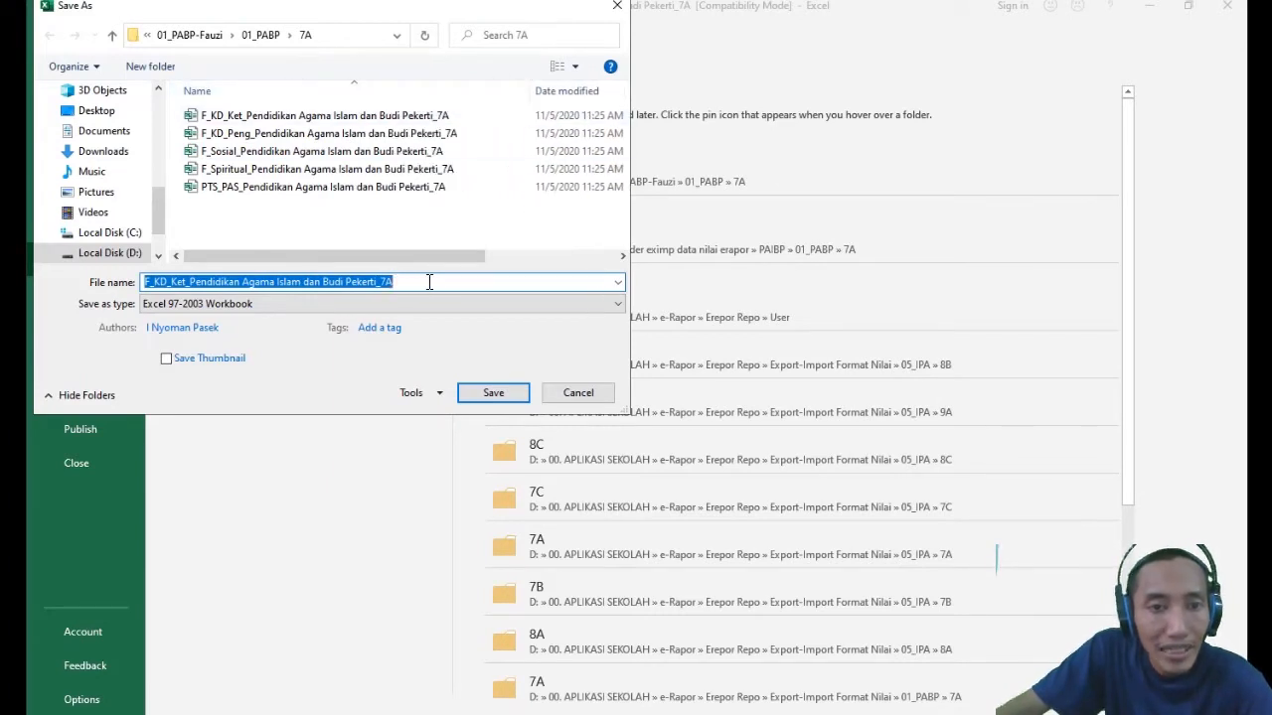
pyautogui.click(468, 284)
pyautogui.write('- e')
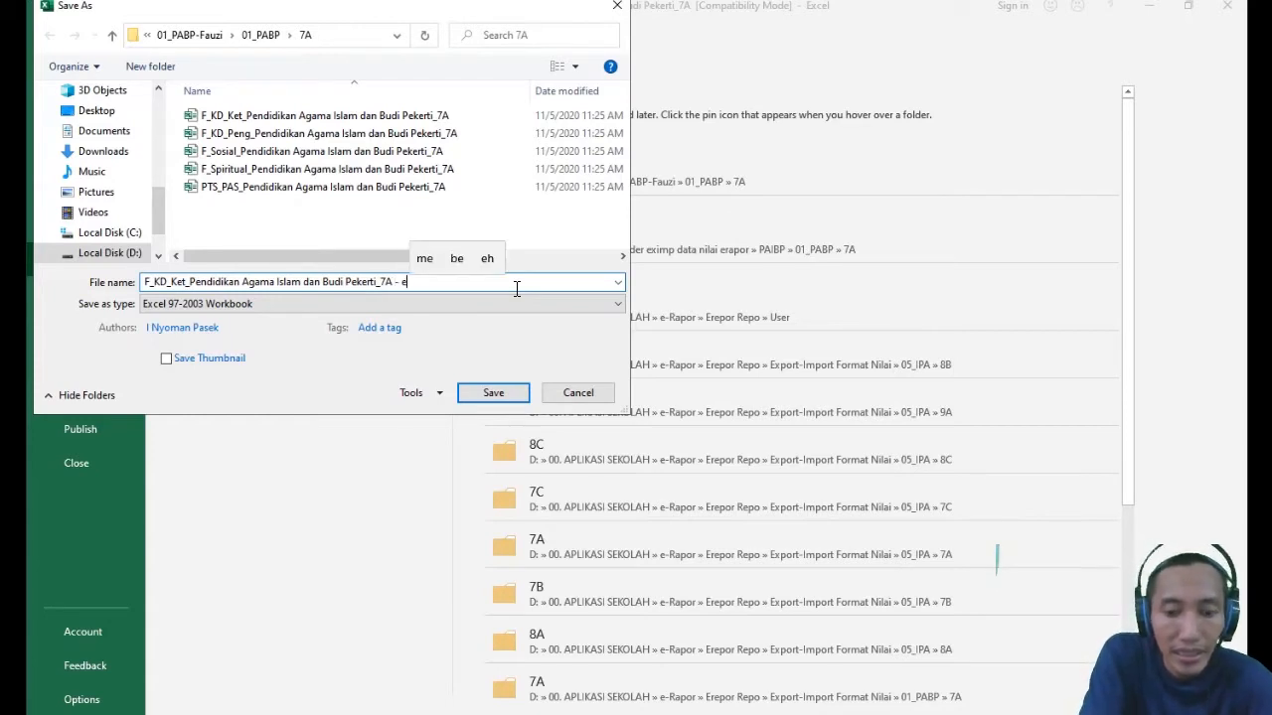
pyautogui.write('ditan')
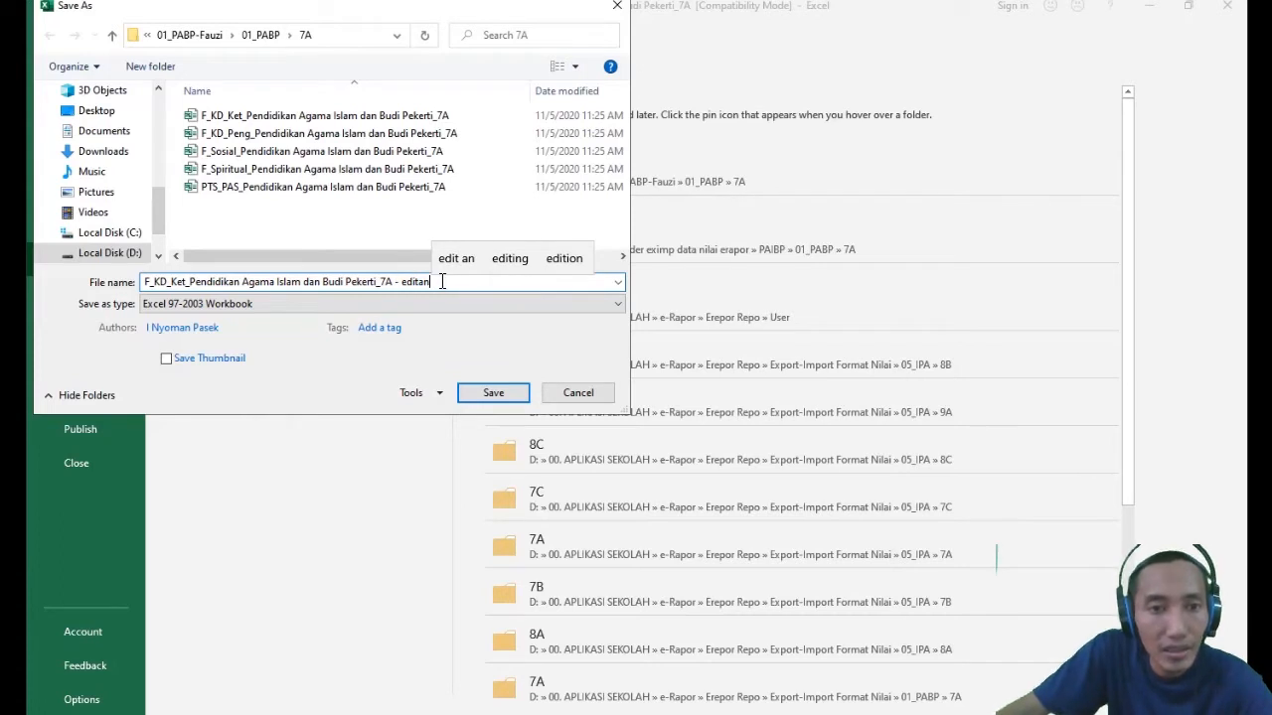
pyautogui.click(378, 283)
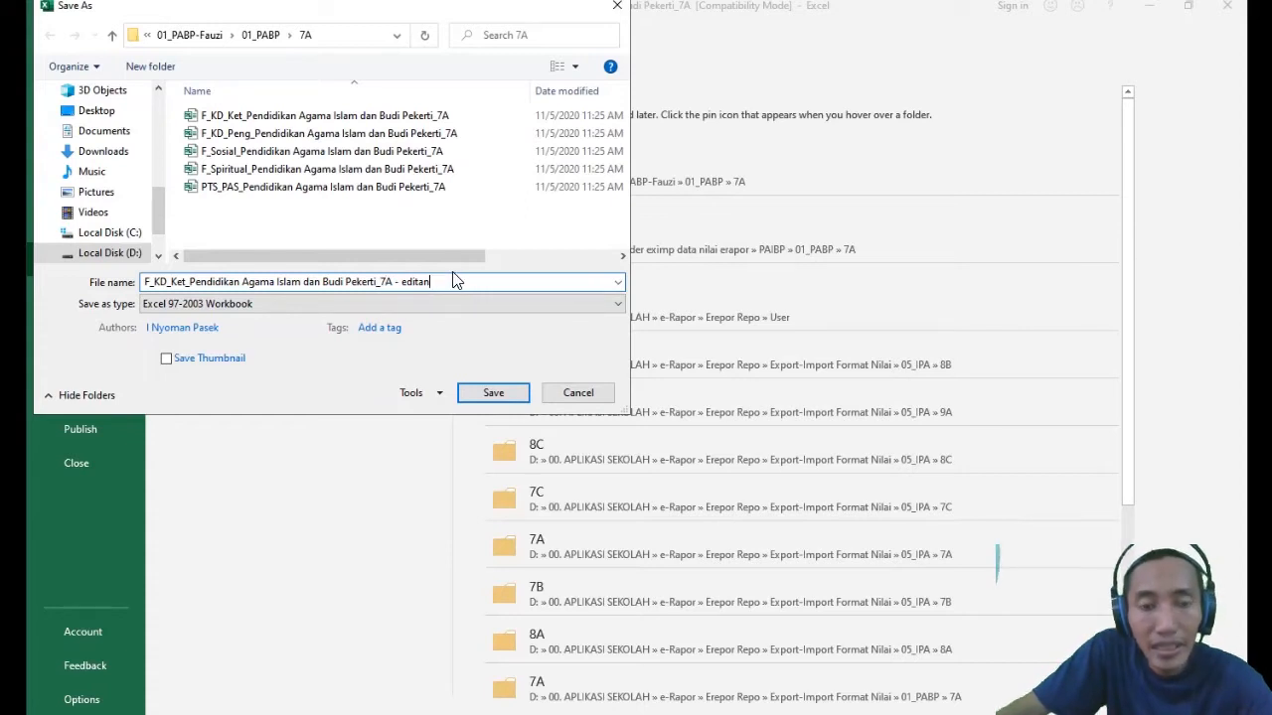
pyautogui.click(494, 393)
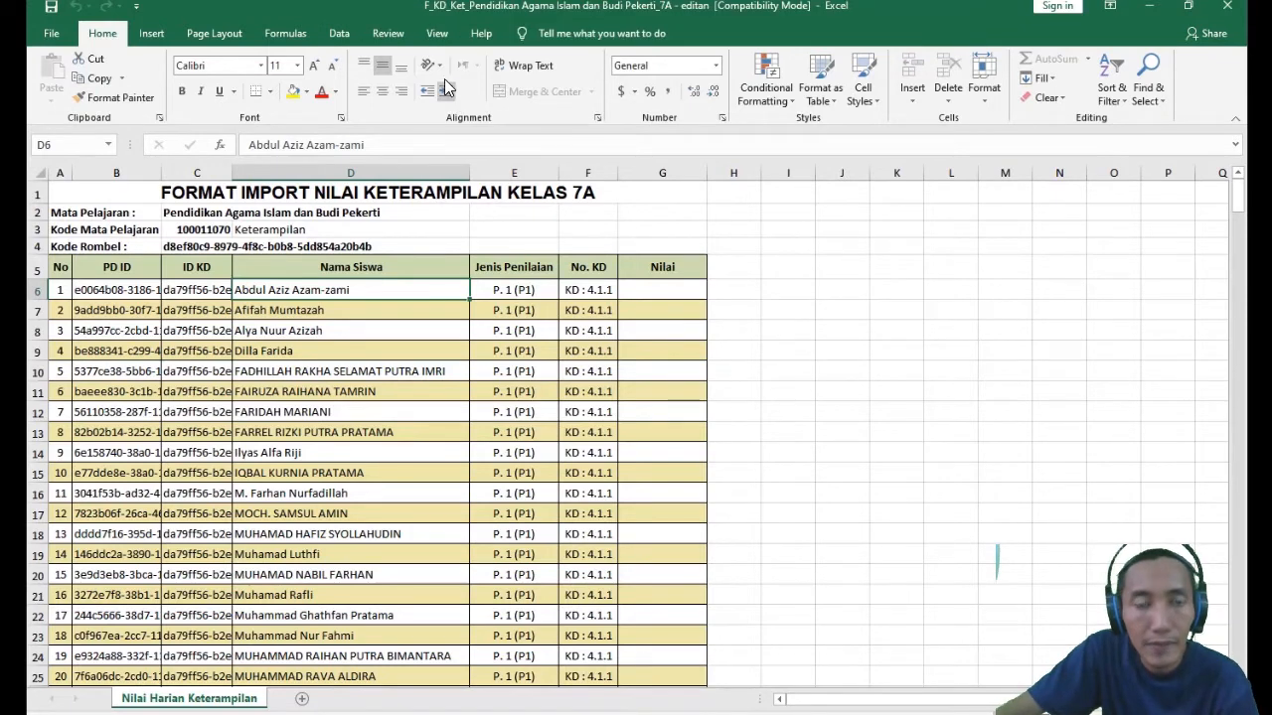
# - Examine the Keterampilan label and subject code in row 3, Nilai cell G6 and the first two student names
pyautogui.click(252, 231)
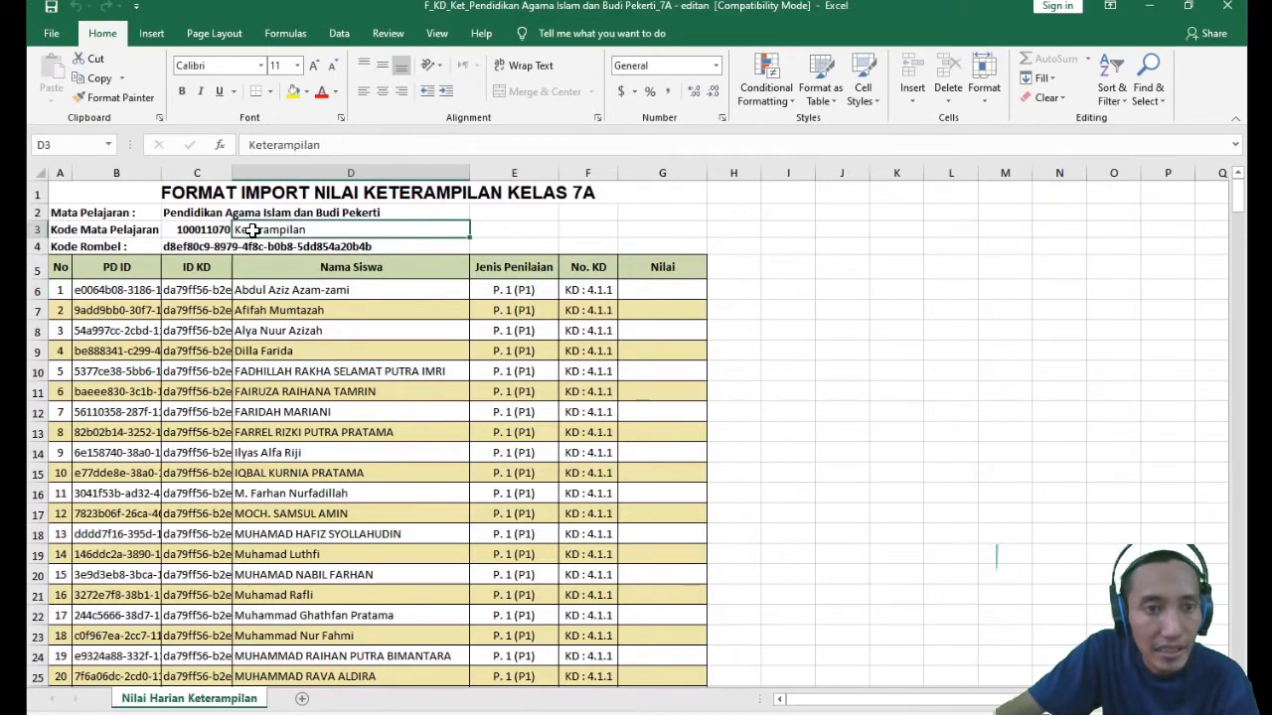
pyautogui.click(195, 231)
pyautogui.click(264, 233)
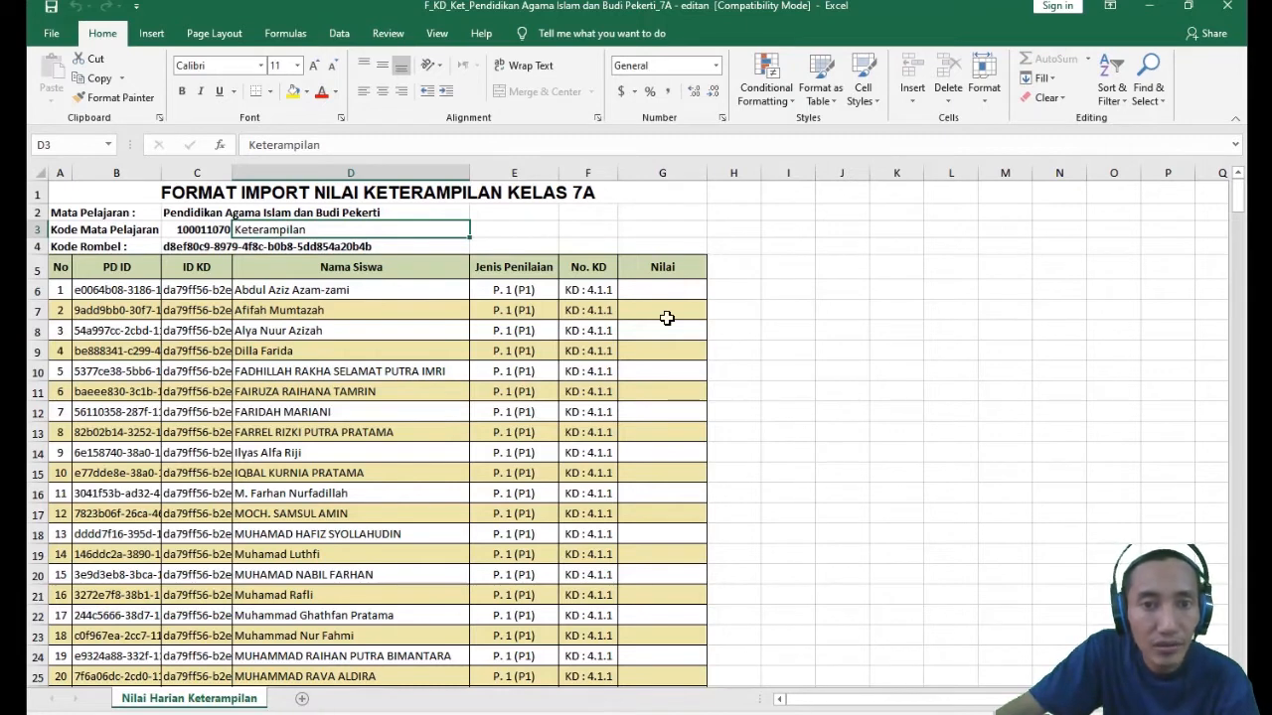
pyautogui.click(645, 290)
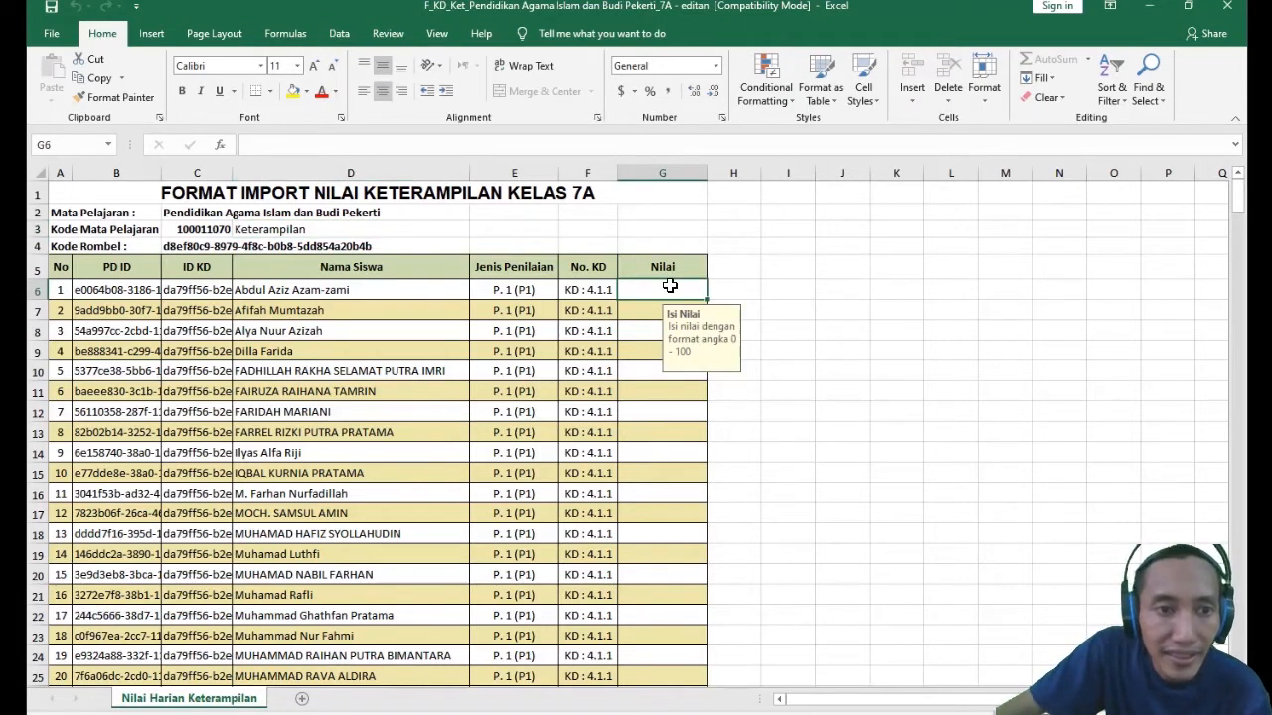
pyautogui.click(262, 228)
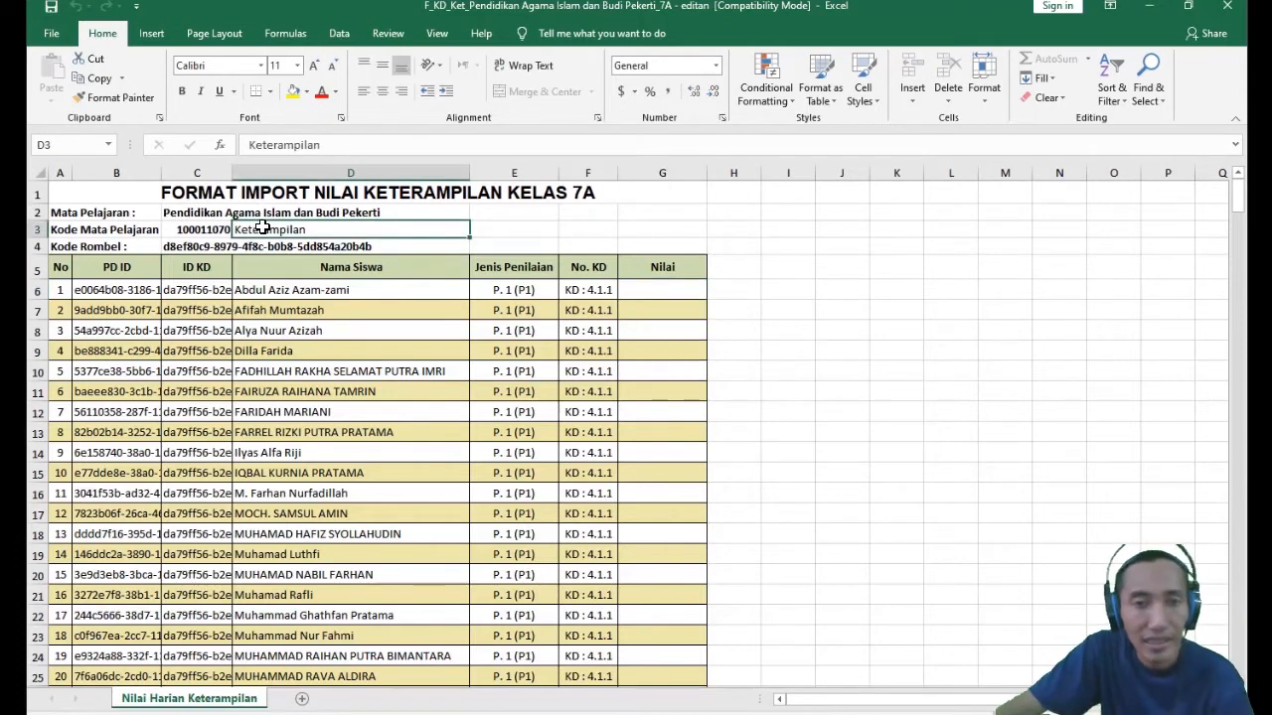
pyautogui.click(655, 291)
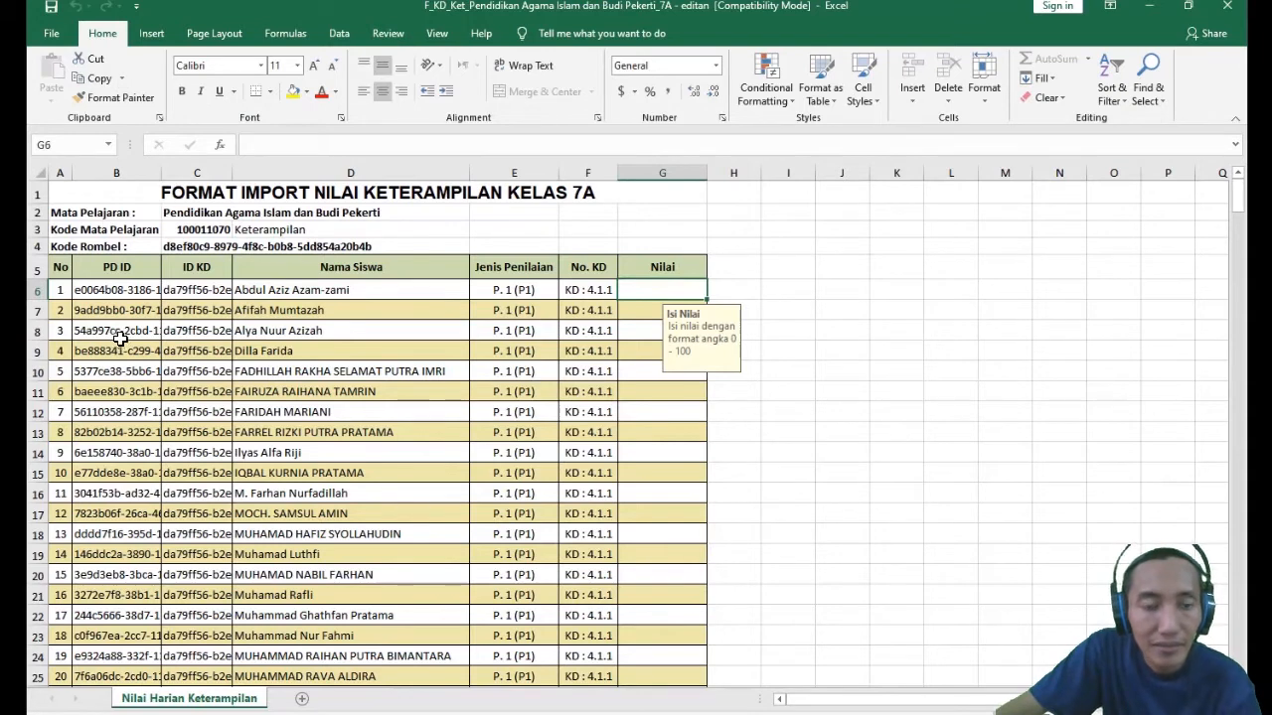
pyautogui.click(350, 290)
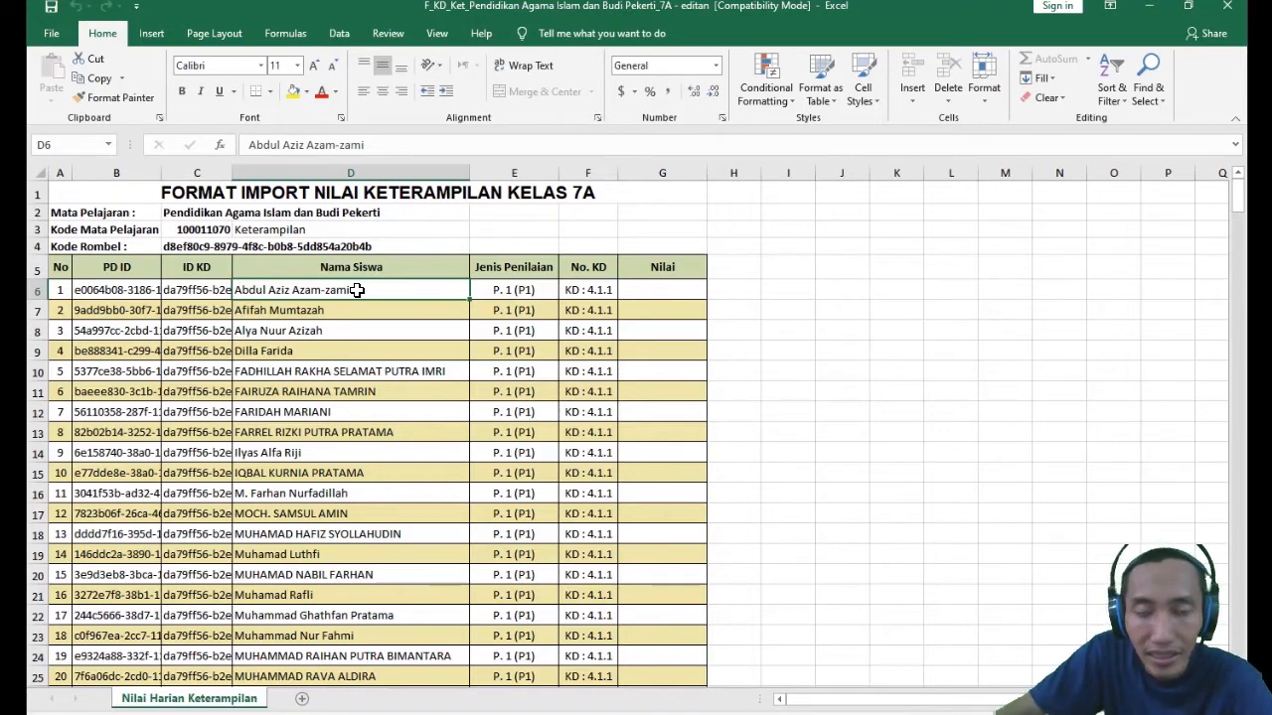
pyautogui.click(320, 311)
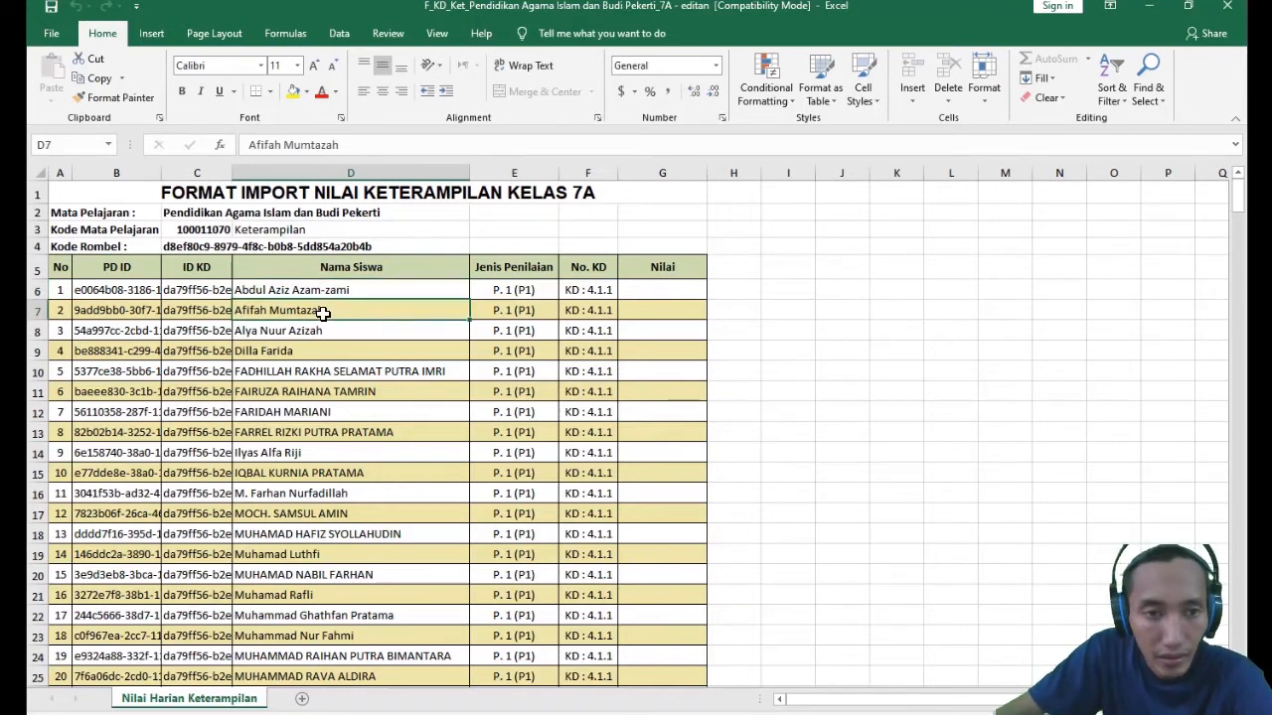
pyautogui.click(312, 294)
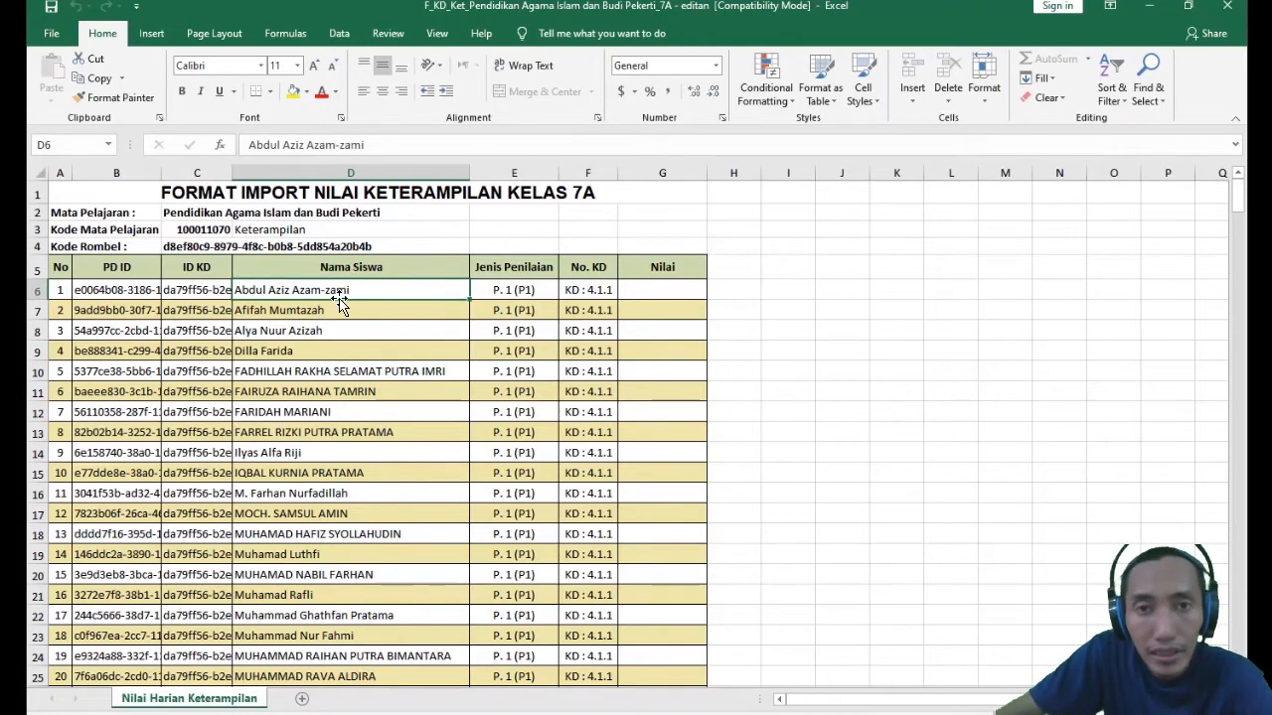
# - Examine the first rows of the Nama Siswa column together with the first student's PD ID, ID KD and Nilai cells
pyautogui.click(354, 346)
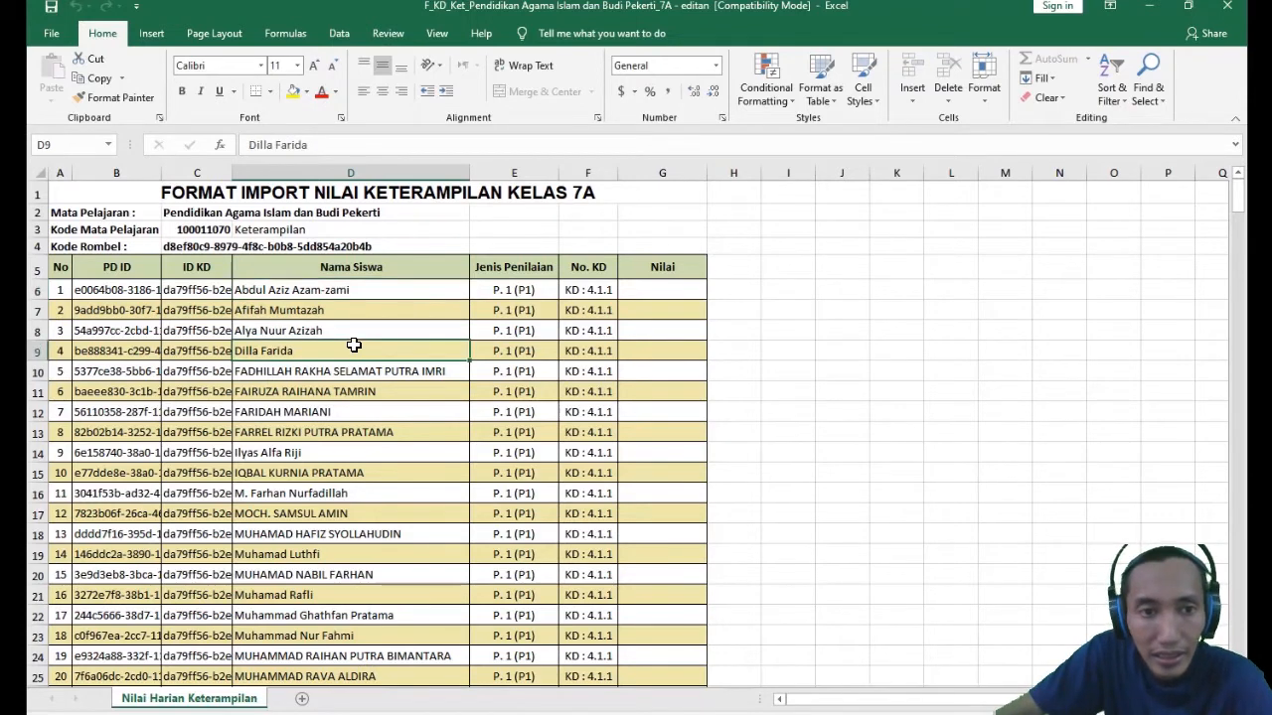
pyautogui.click(359, 295)
pyautogui.click(377, 351)
pyautogui.click(368, 296)
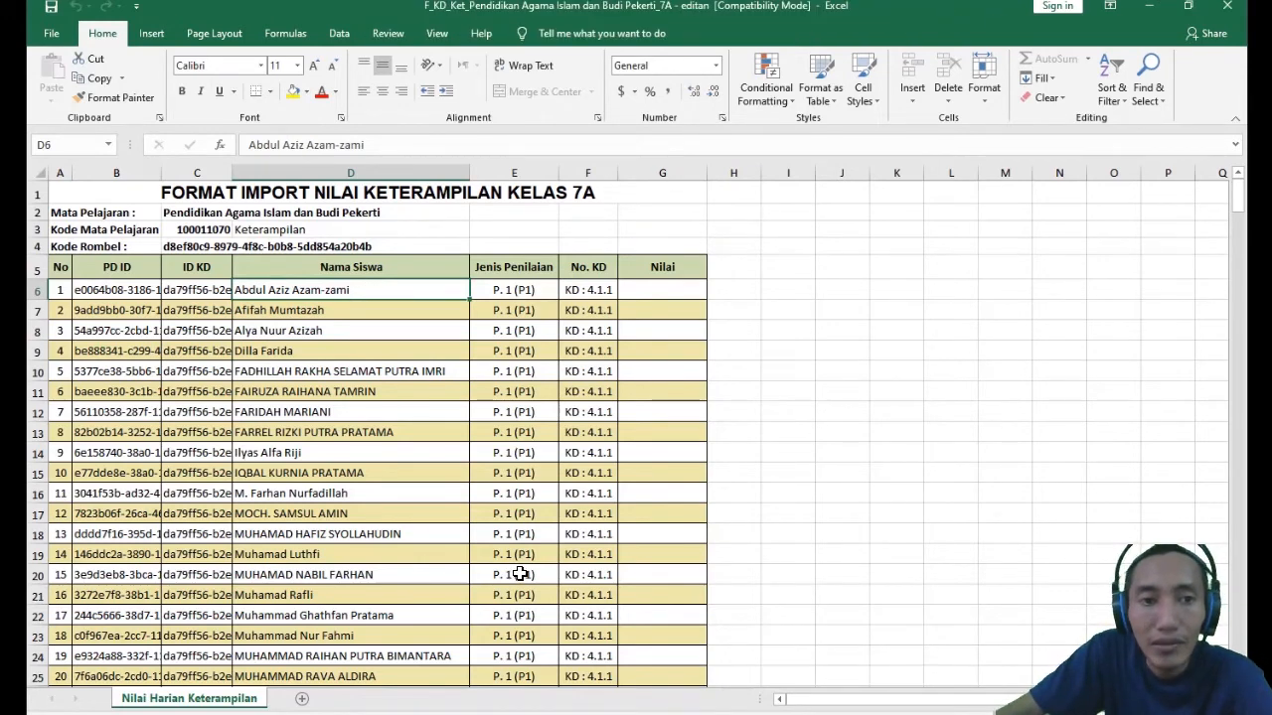
pyautogui.click(652, 288)
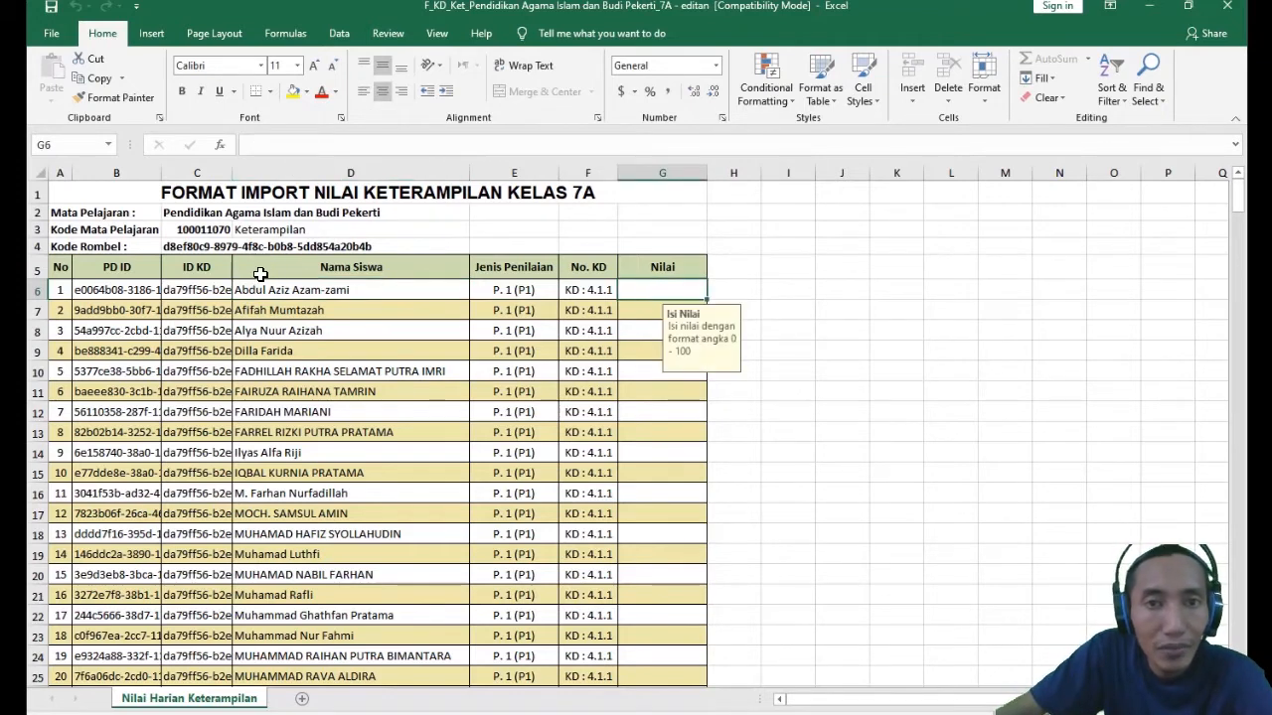
pyautogui.click(133, 290)
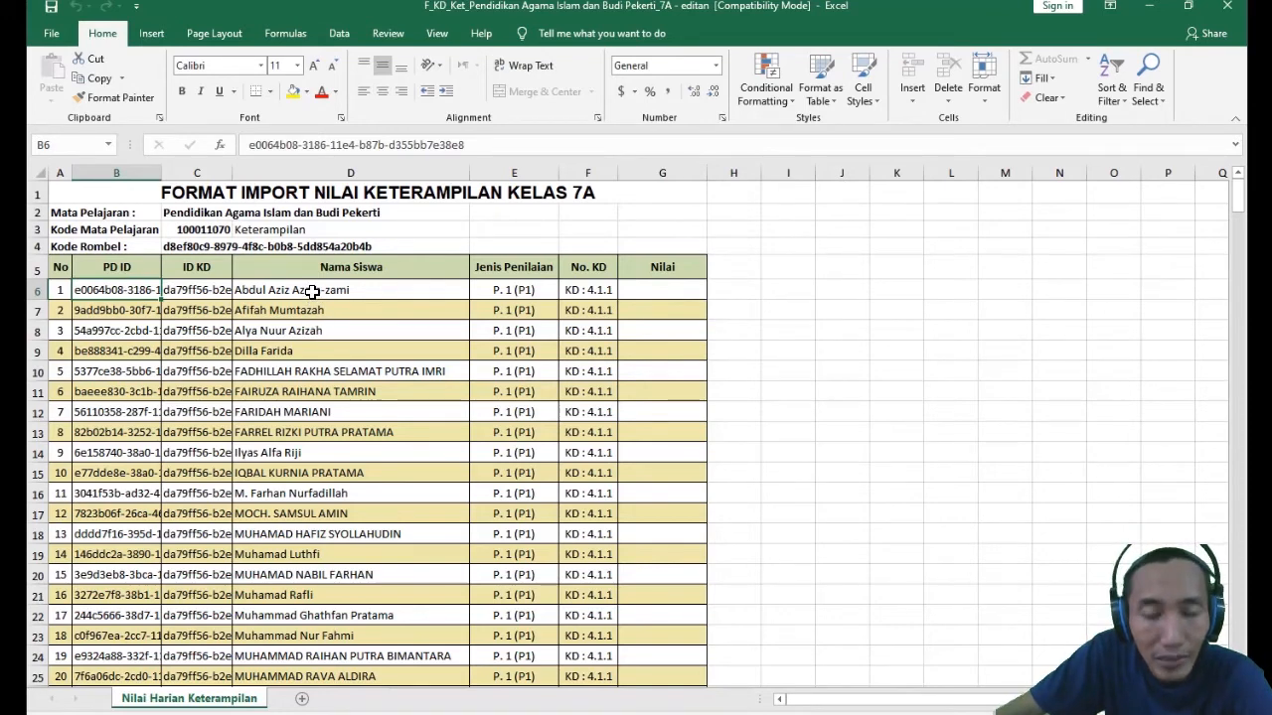
pyautogui.click(373, 351)
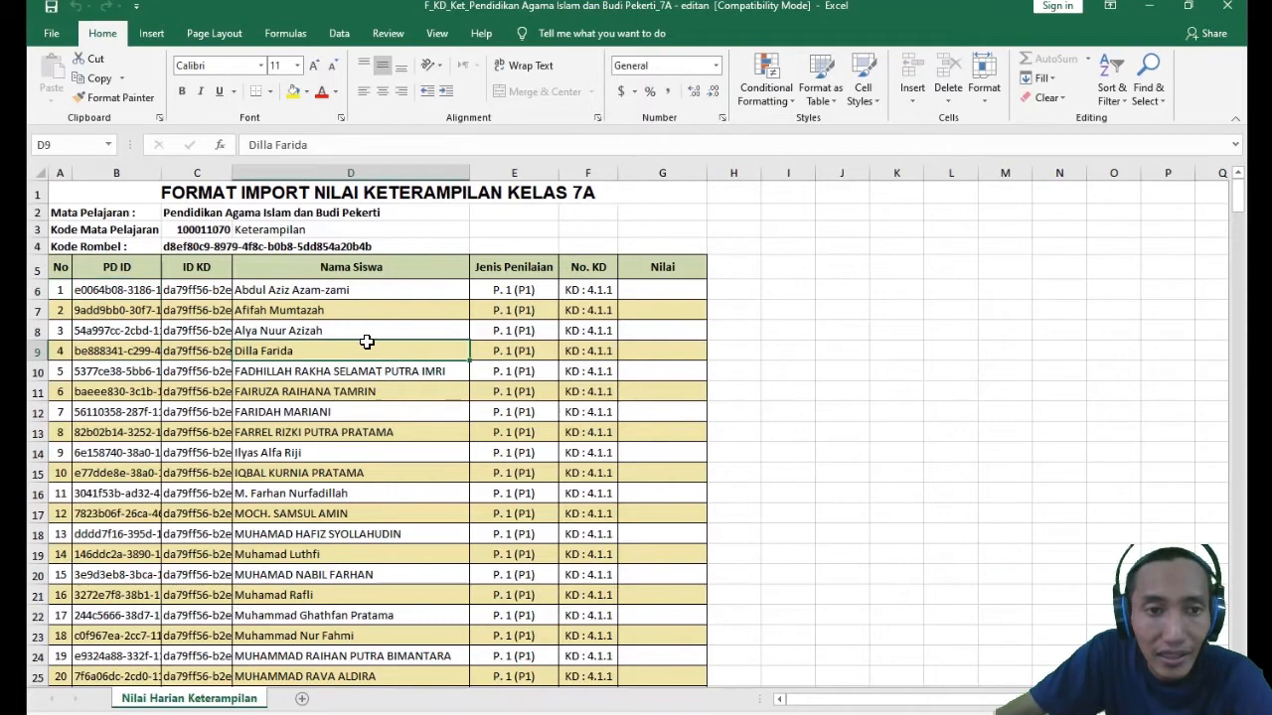
pyautogui.click(326, 290)
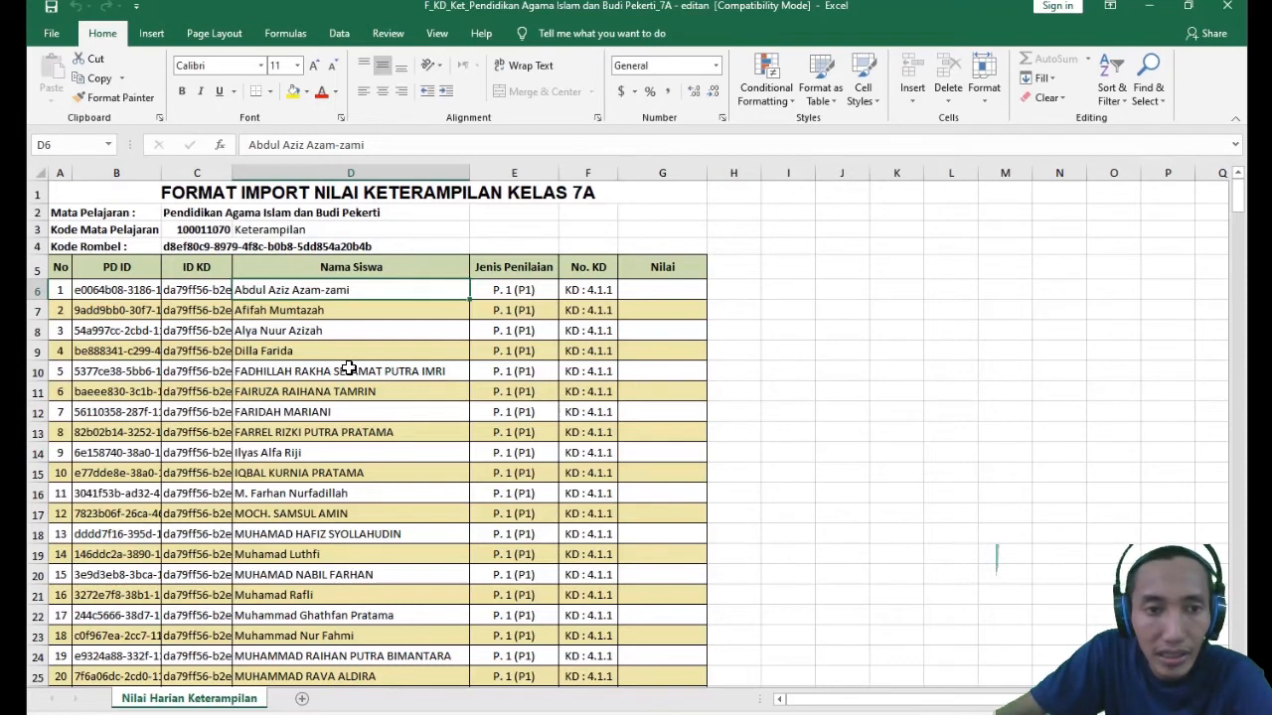
pyautogui.click(333, 393)
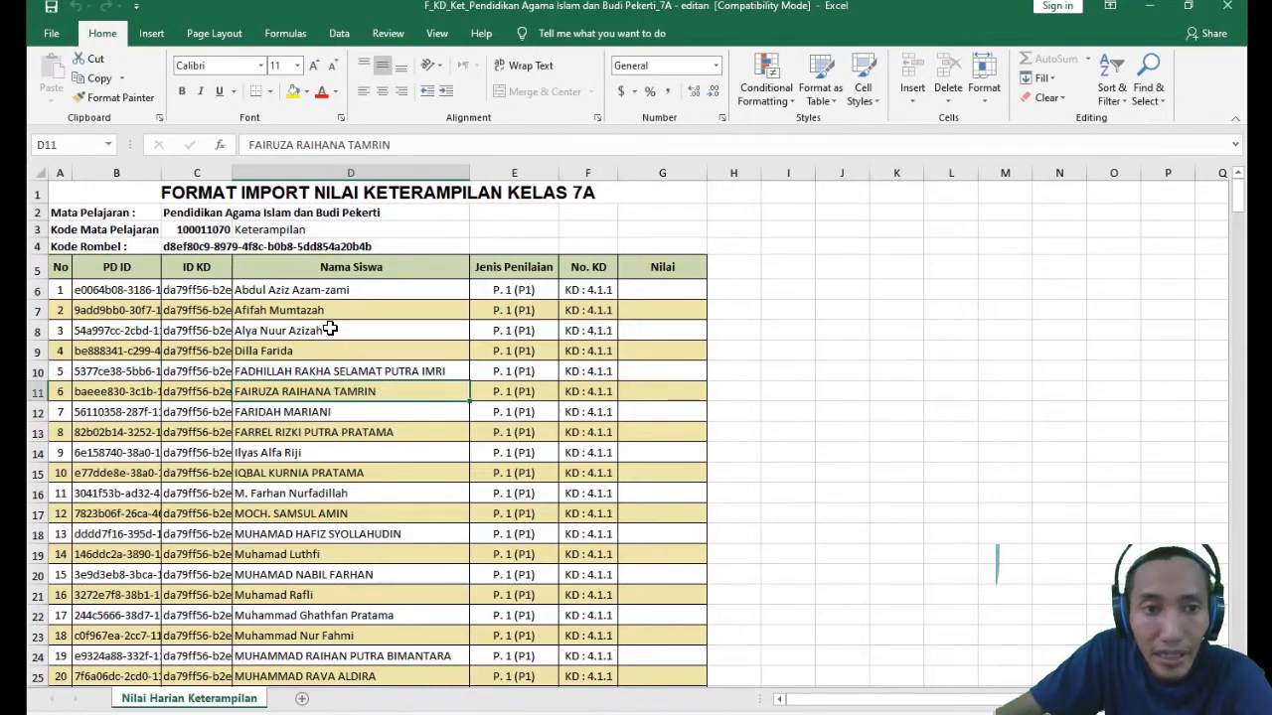
pyautogui.click(306, 287)
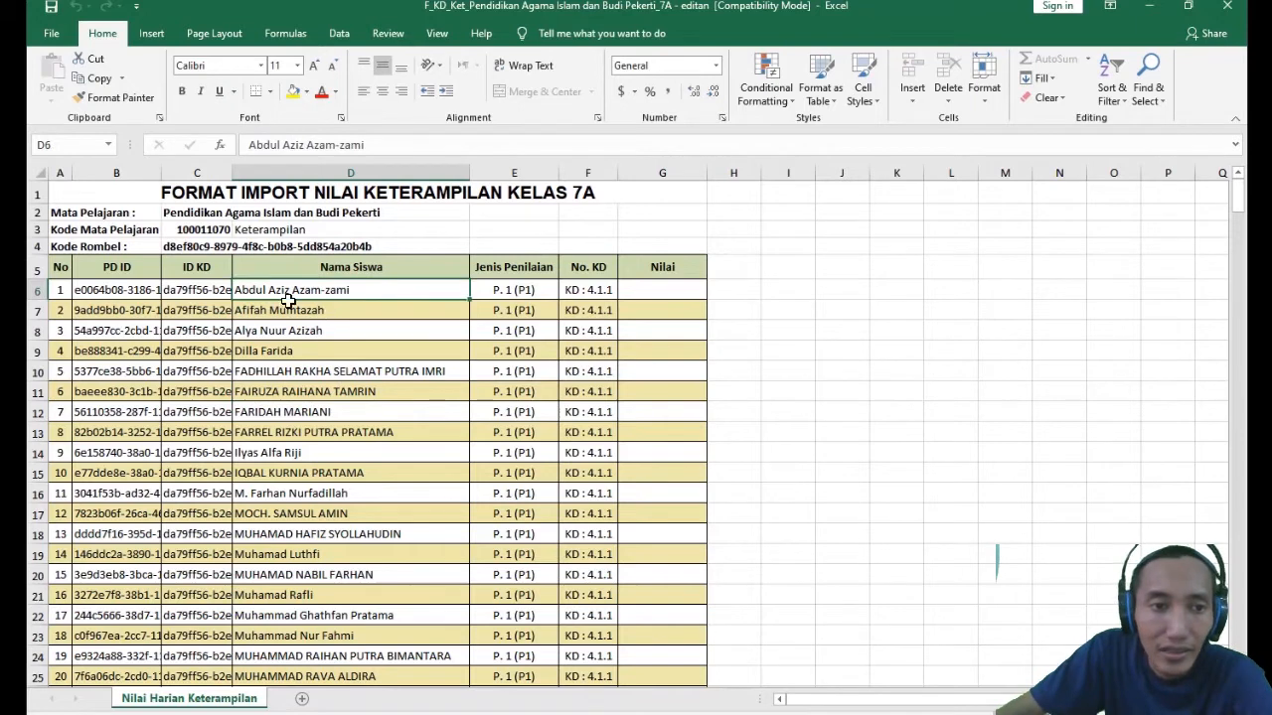
pyautogui.click(201, 289)
pyautogui.click(270, 300)
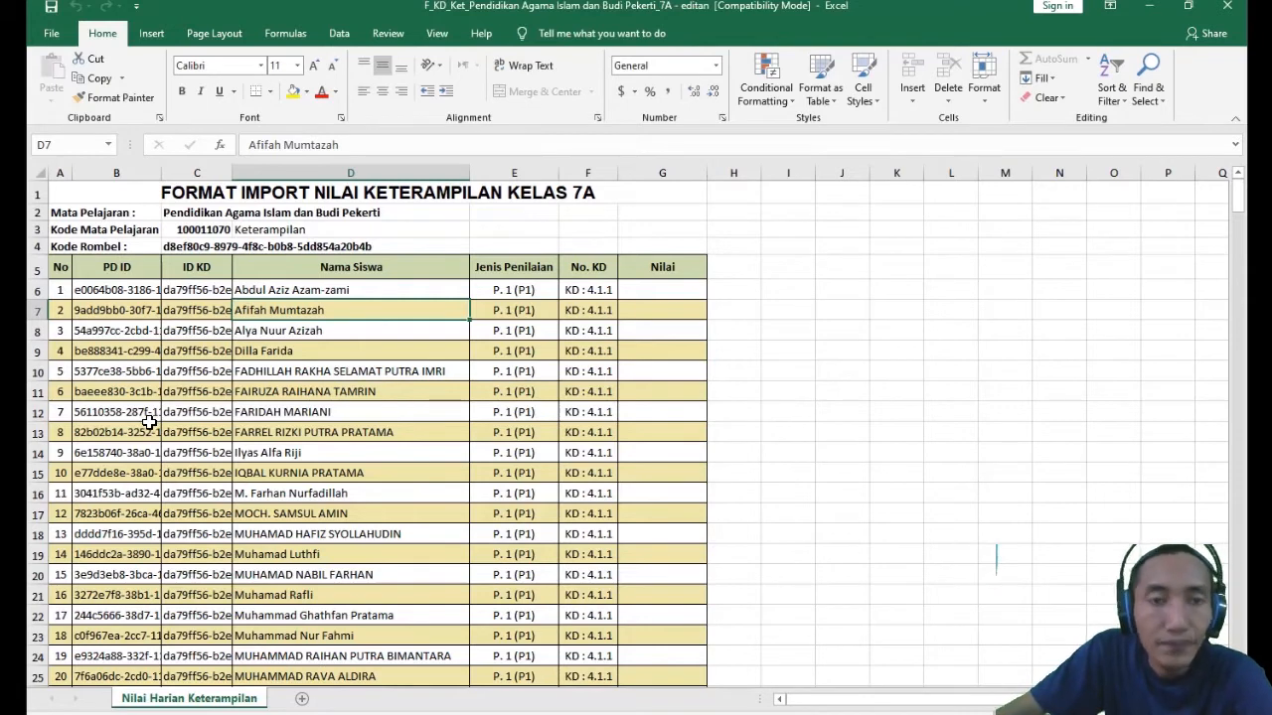
# - Unprotect the Nilai Harian Keterampilan sheet
pyautogui.click(649, 291)
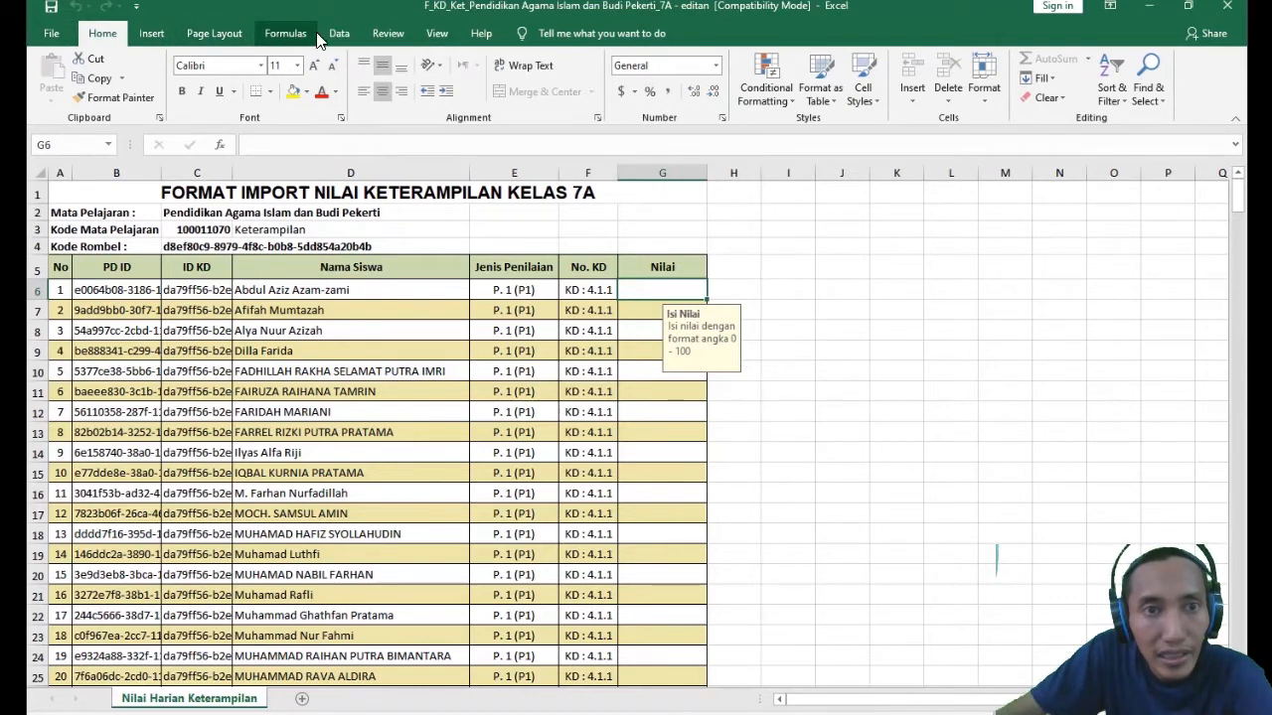
pyautogui.click(389, 34)
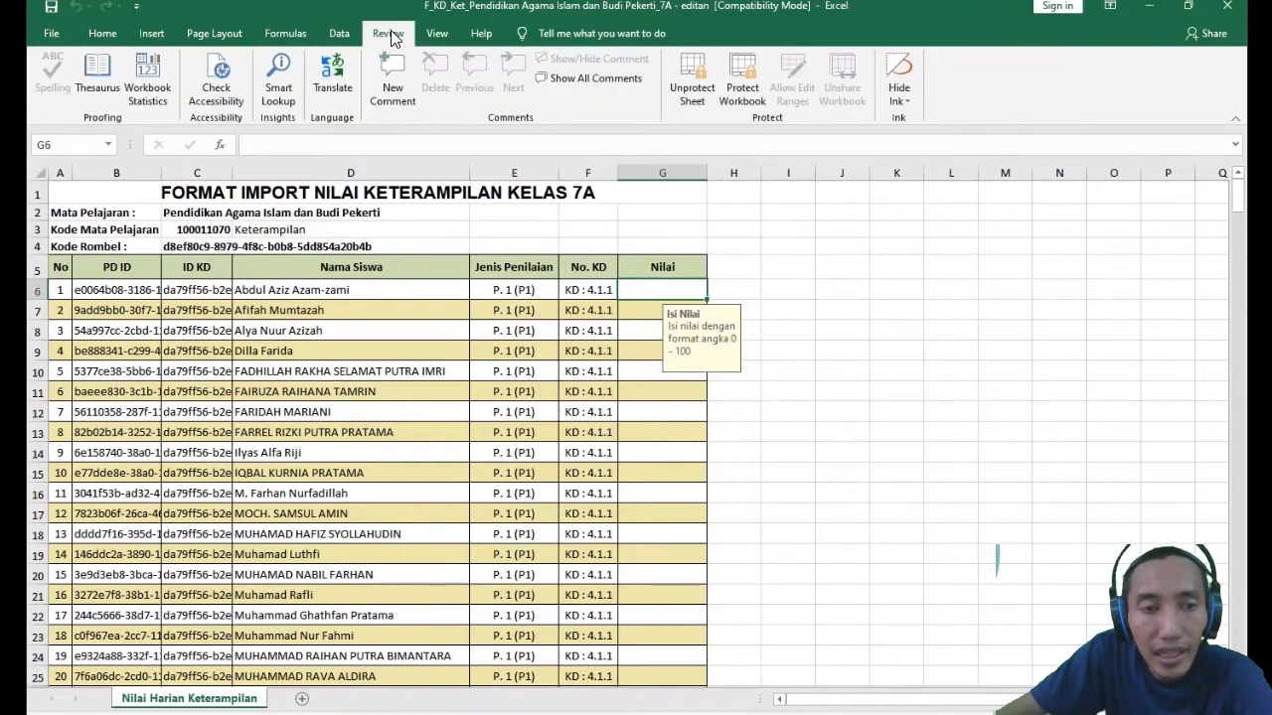
pyautogui.click(700, 72)
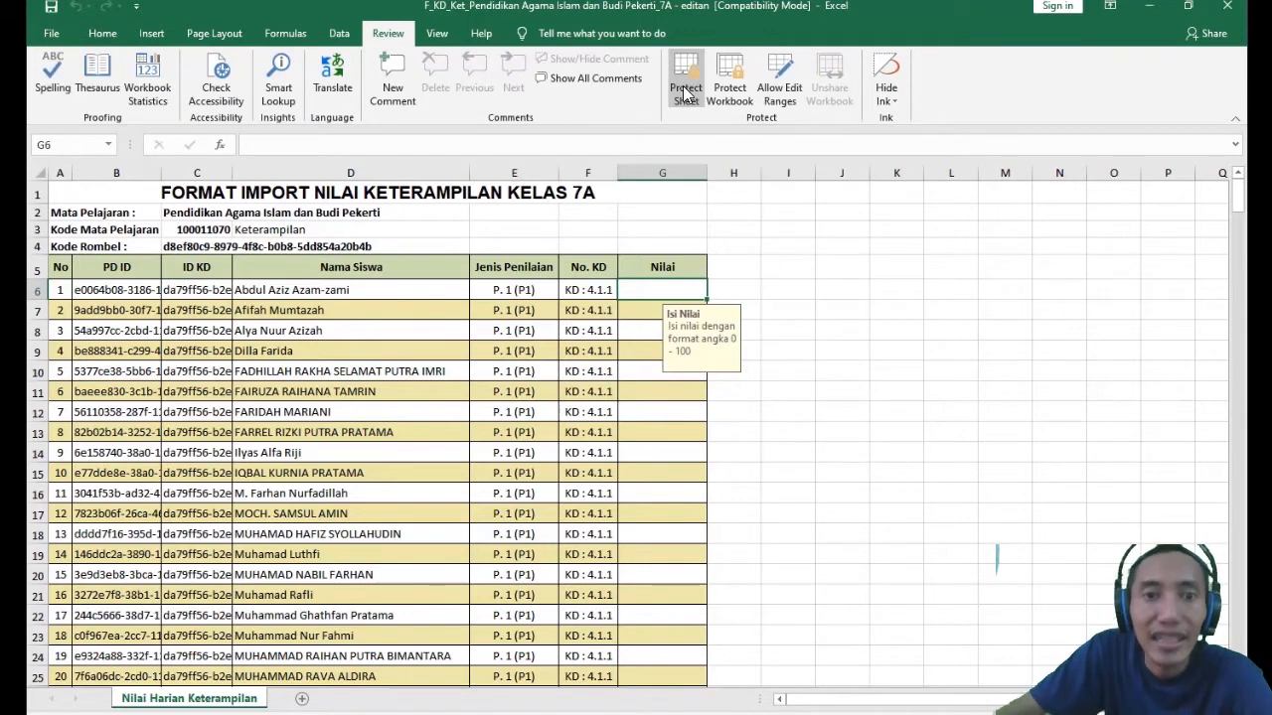
# - Examine header rows 1 to 4, the first student's cells, and the ID KD, Jenis Penilaian and No. KD columns
pyautogui.click(314, 286)
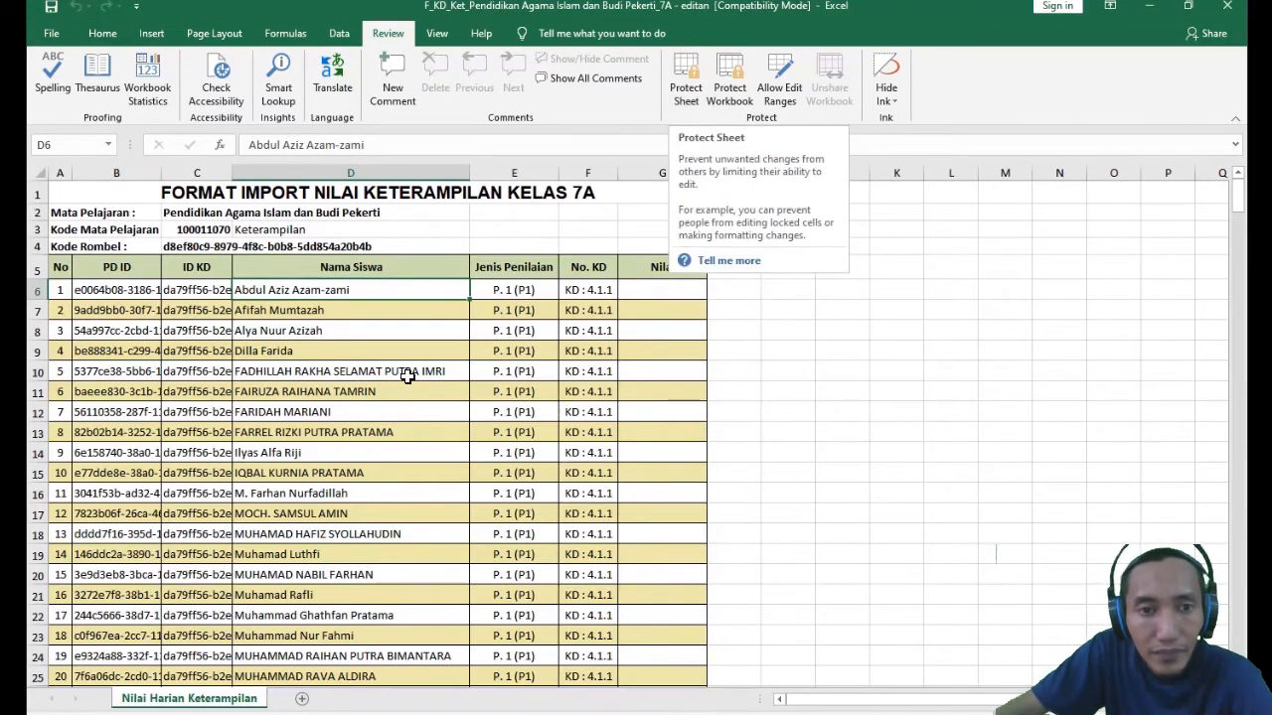
pyautogui.click(670, 296)
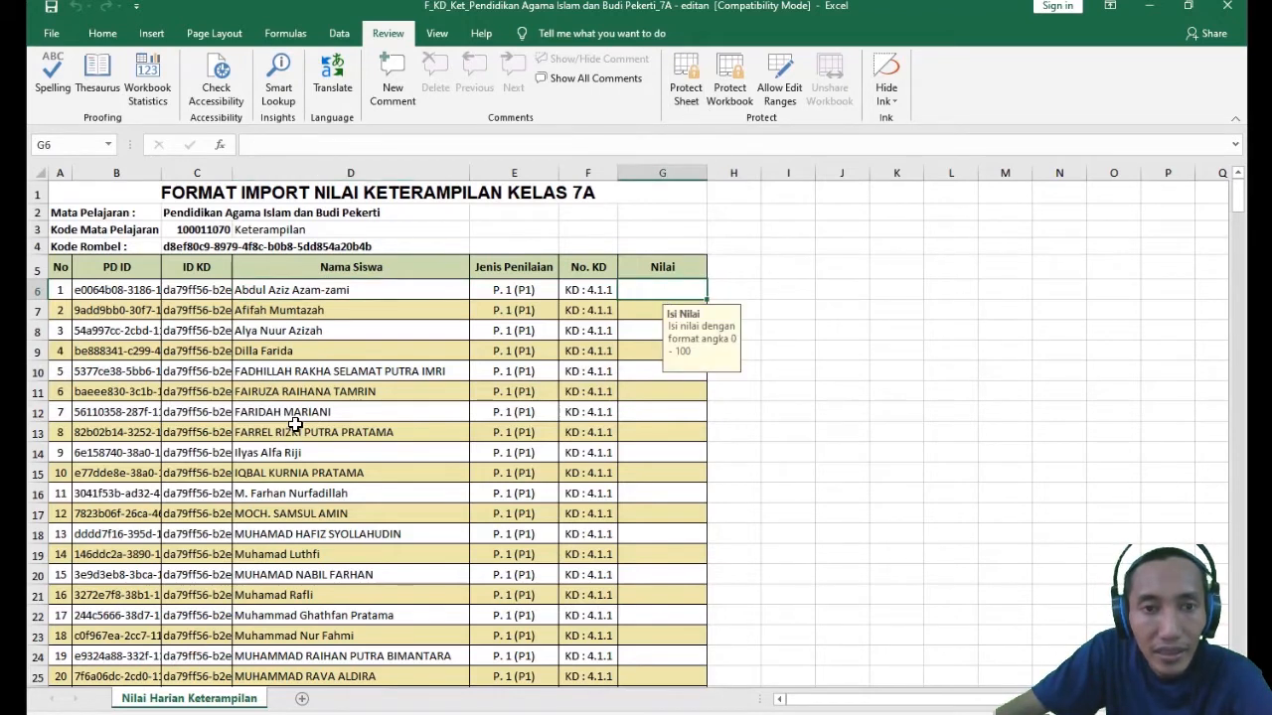
pyautogui.click(349, 374)
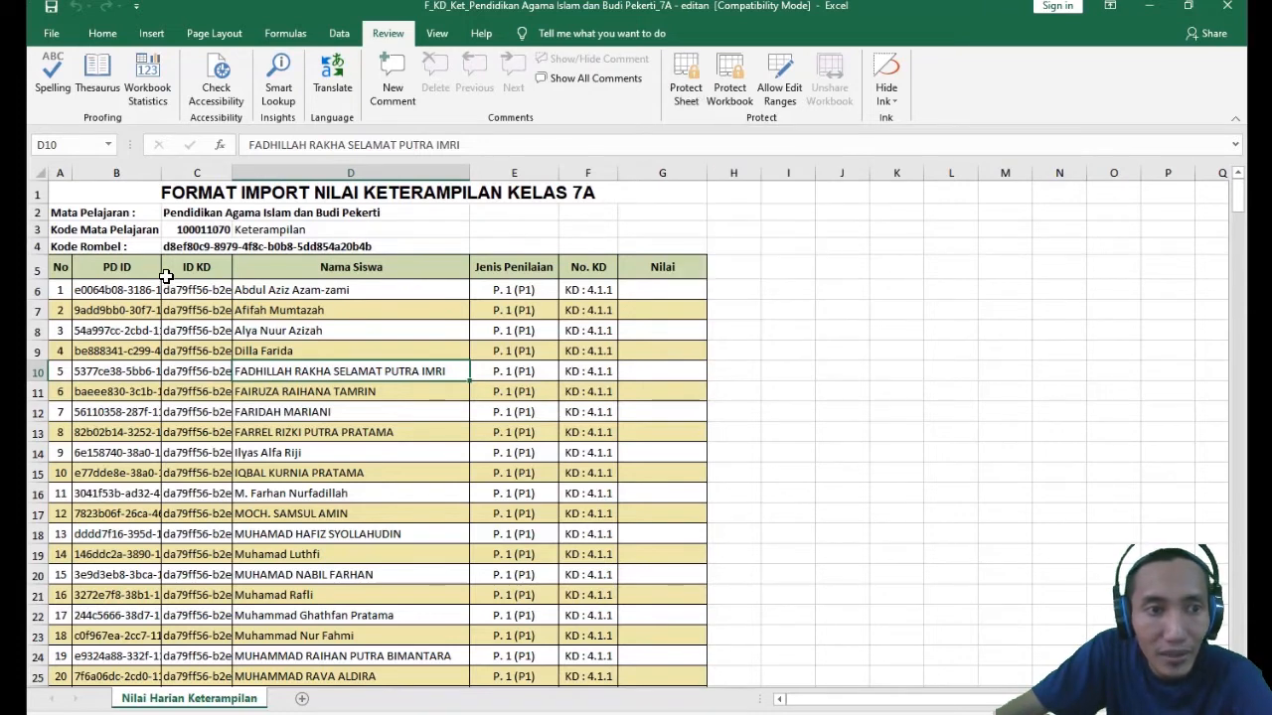
pyautogui.click(90, 289)
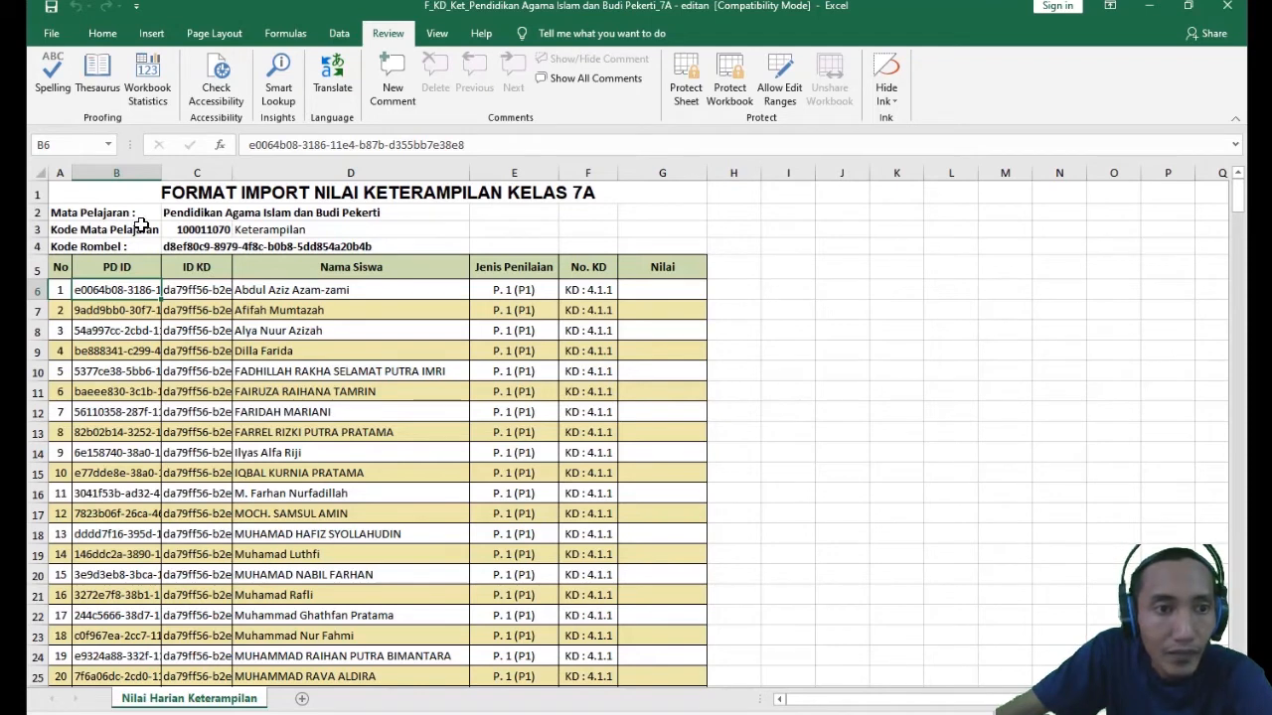
pyautogui.moveTo(36, 194); pyautogui.dragTo(30, 253)
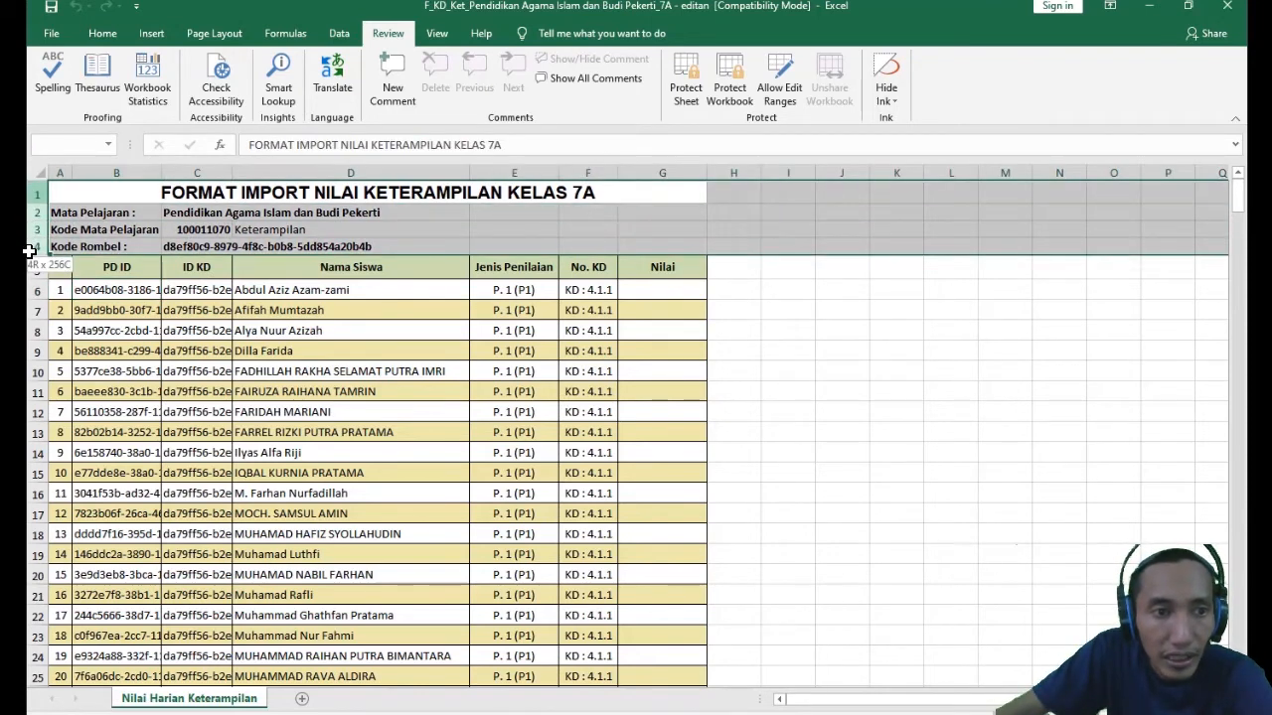
pyautogui.moveTo(30, 252)
pyautogui.mouseDown()
pyautogui.moveTo(30, 212)
pyautogui.moveTo(30, 249)
pyautogui.mouseUp()
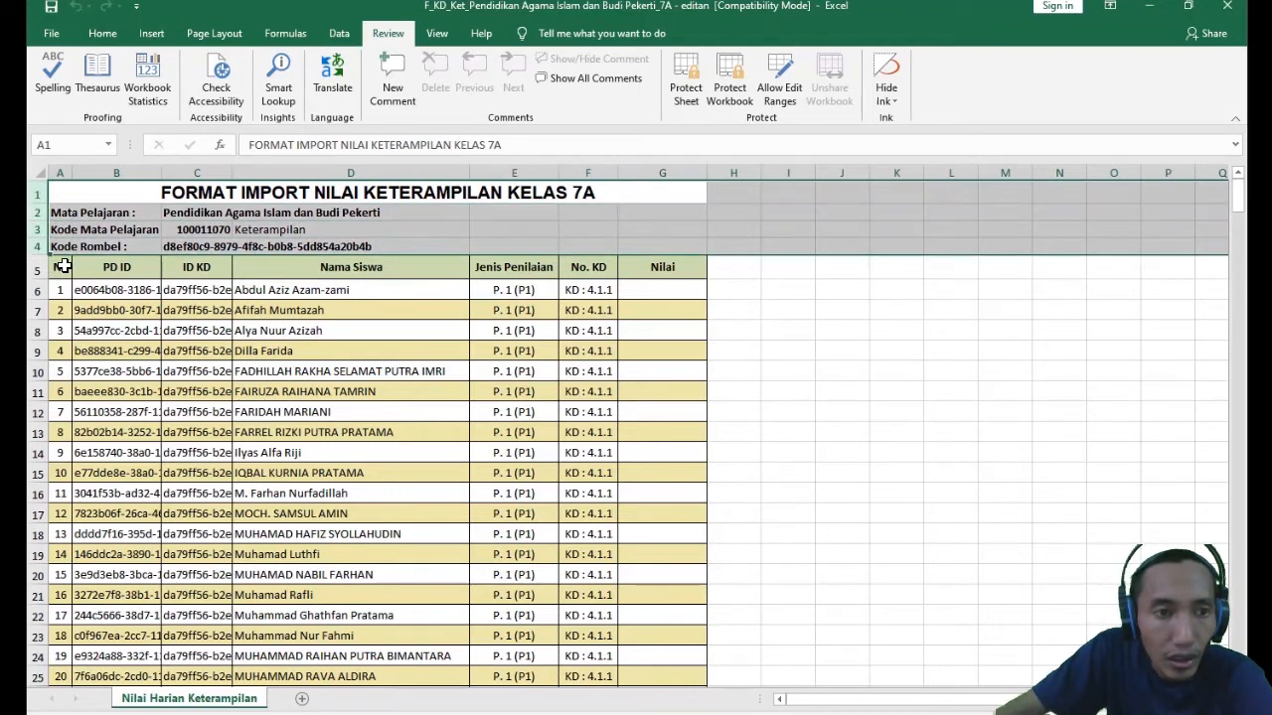
pyautogui.moveTo(192, 270); pyautogui.dragTo(209, 678)
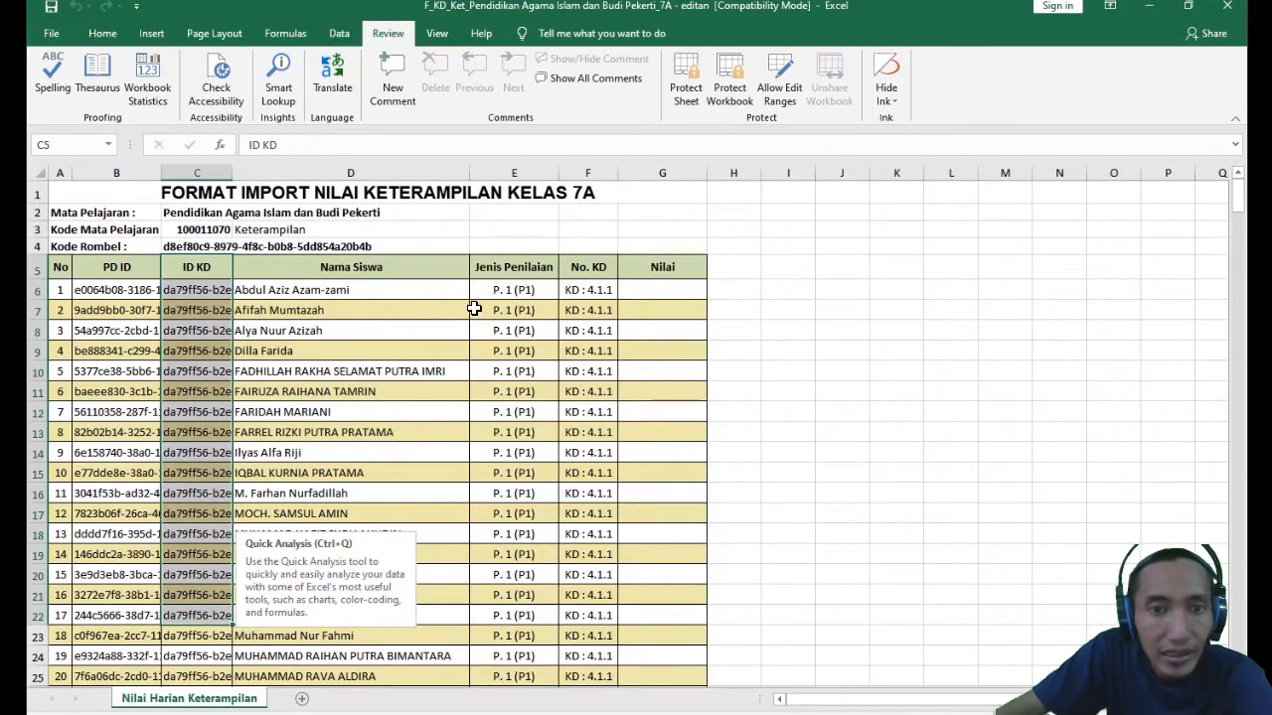
pyautogui.moveTo(500, 270); pyautogui.dragTo(586, 439)
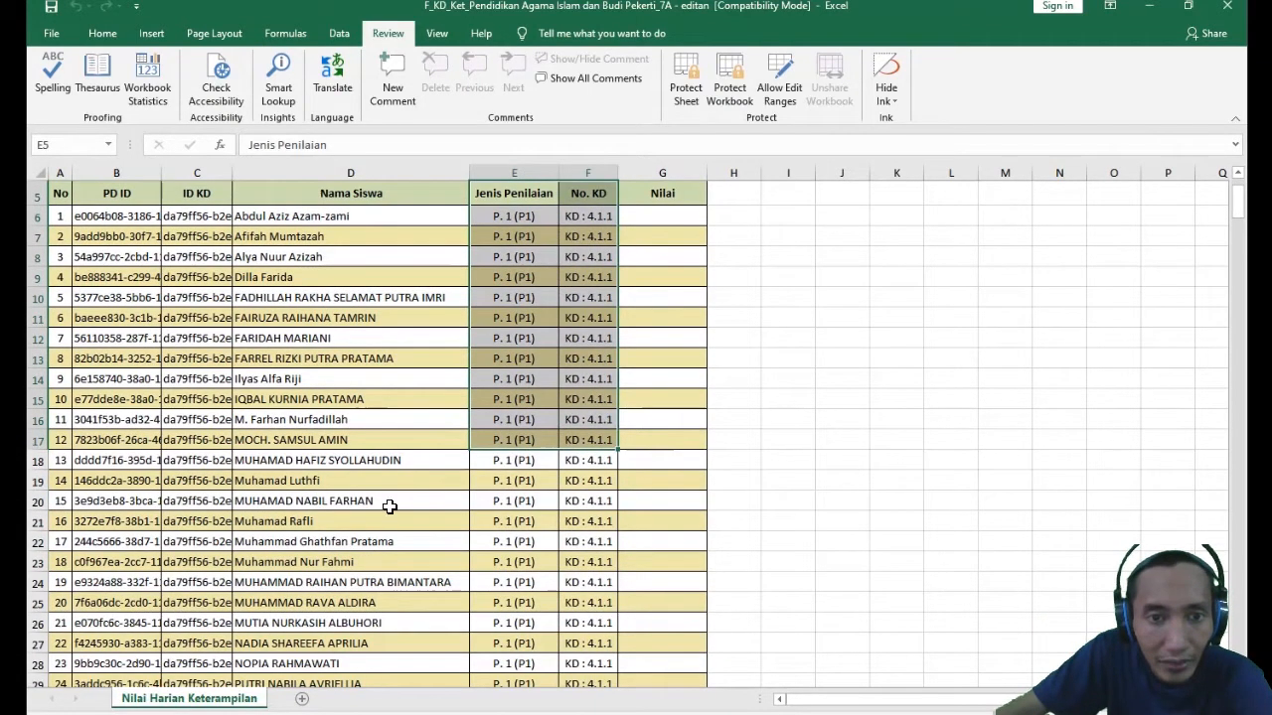
pyautogui.click(422, 345)
# - Clear all PD ID values from B6 down to the last student row, B346
pyautogui.click(80, 218)
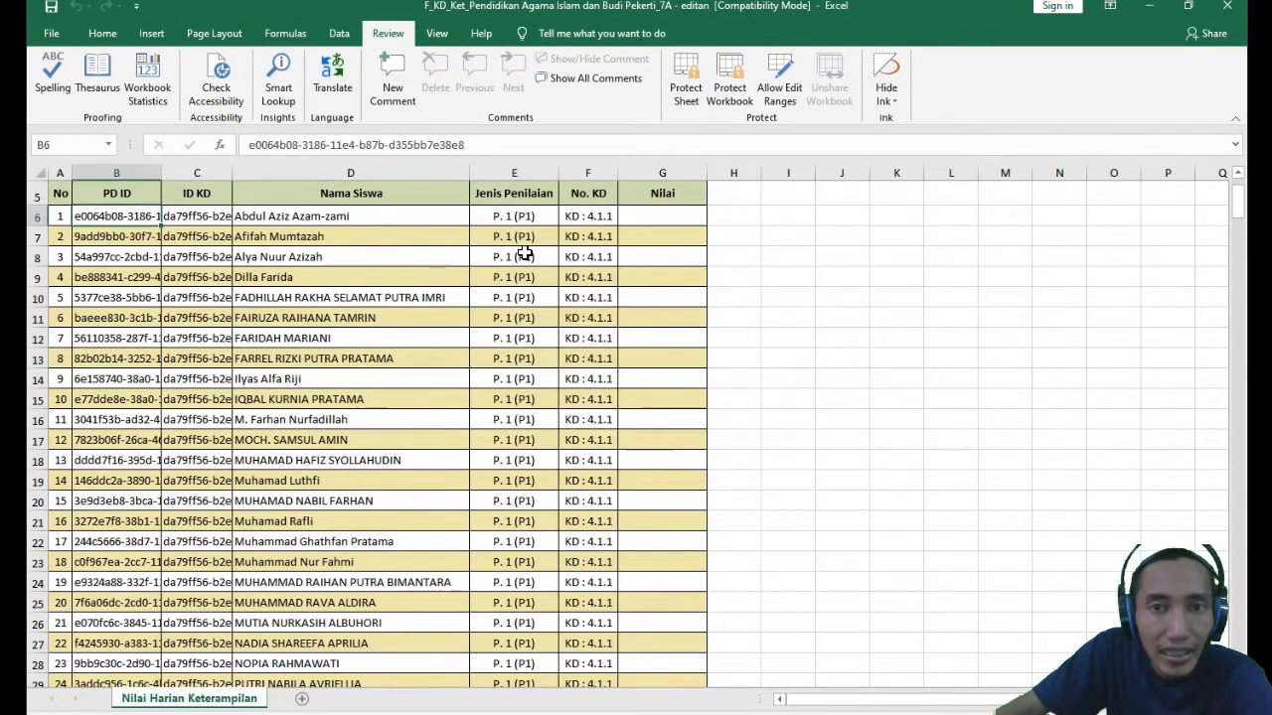
pyautogui.scroll(2, 525, 254)
pyautogui.scroll(-20, 134, 370)
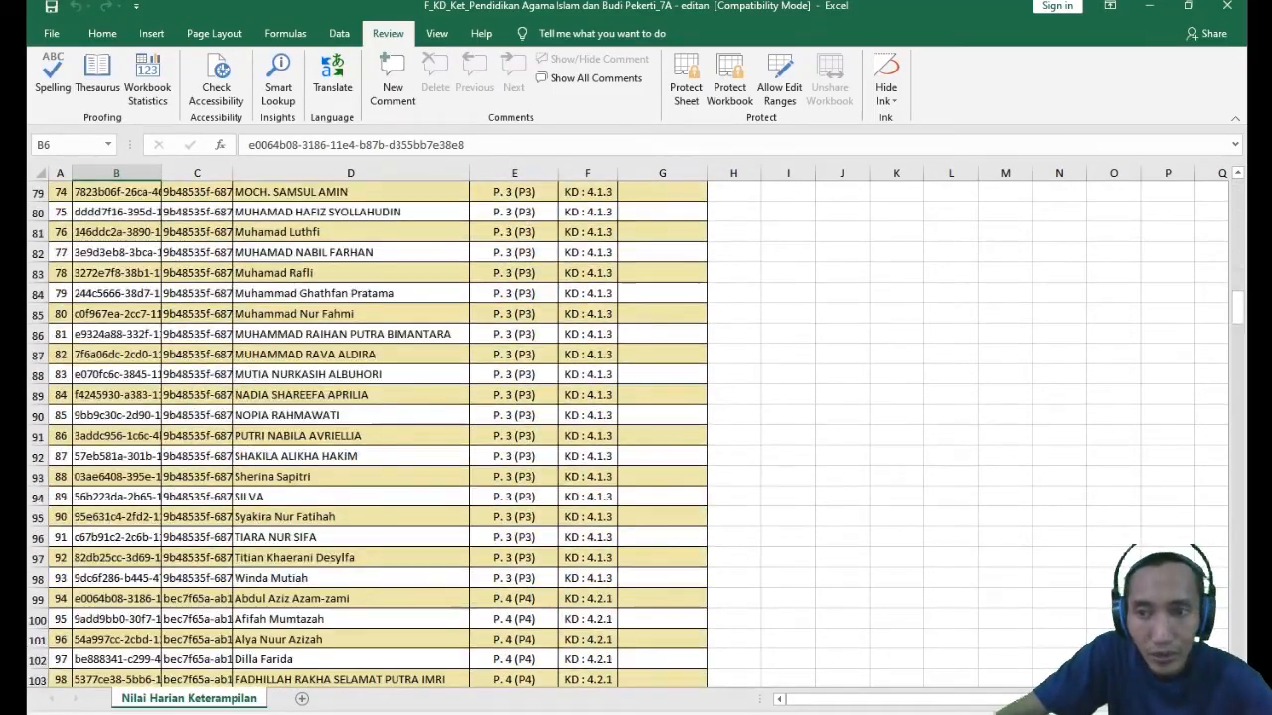
pyautogui.moveTo(1240, 308); pyautogui.dragTo(1264, 711)
pyautogui.scroll(-20, 460, 408)
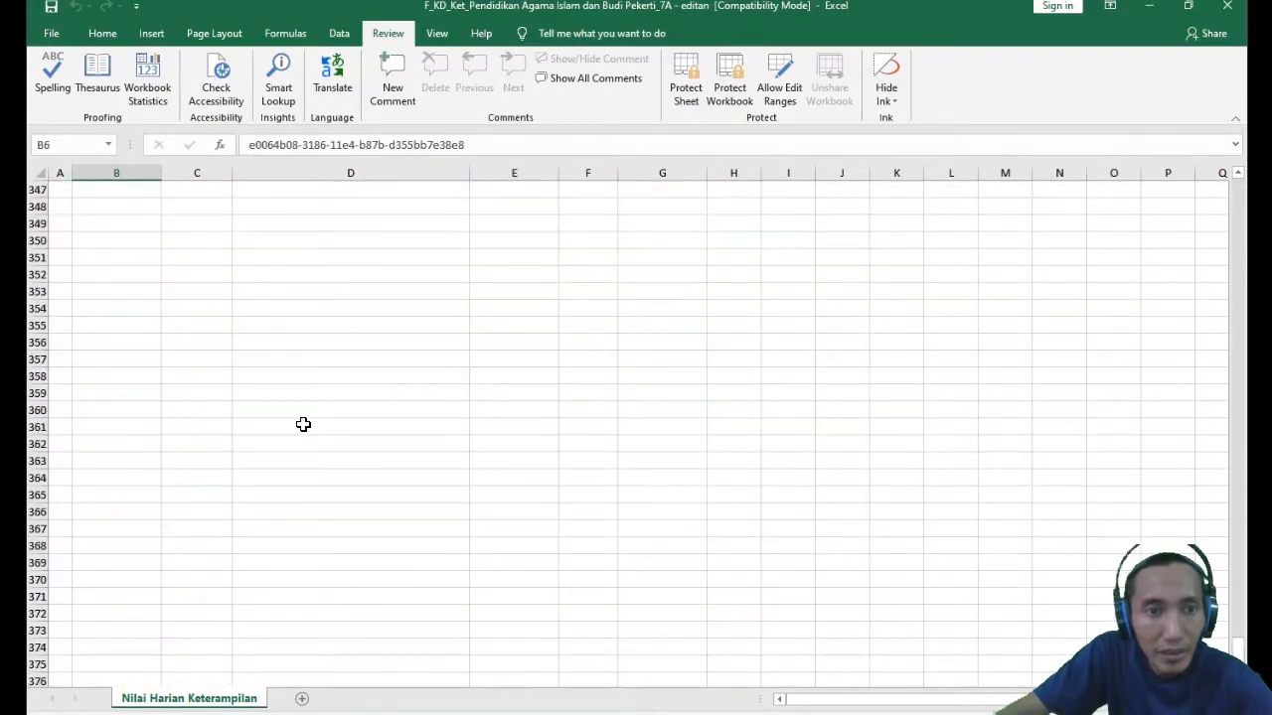
pyautogui.scroll(11, 304, 425)
pyautogui.keyDown('shift'); pyautogui.click(109, 480); pyautogui.keyUp('shift')
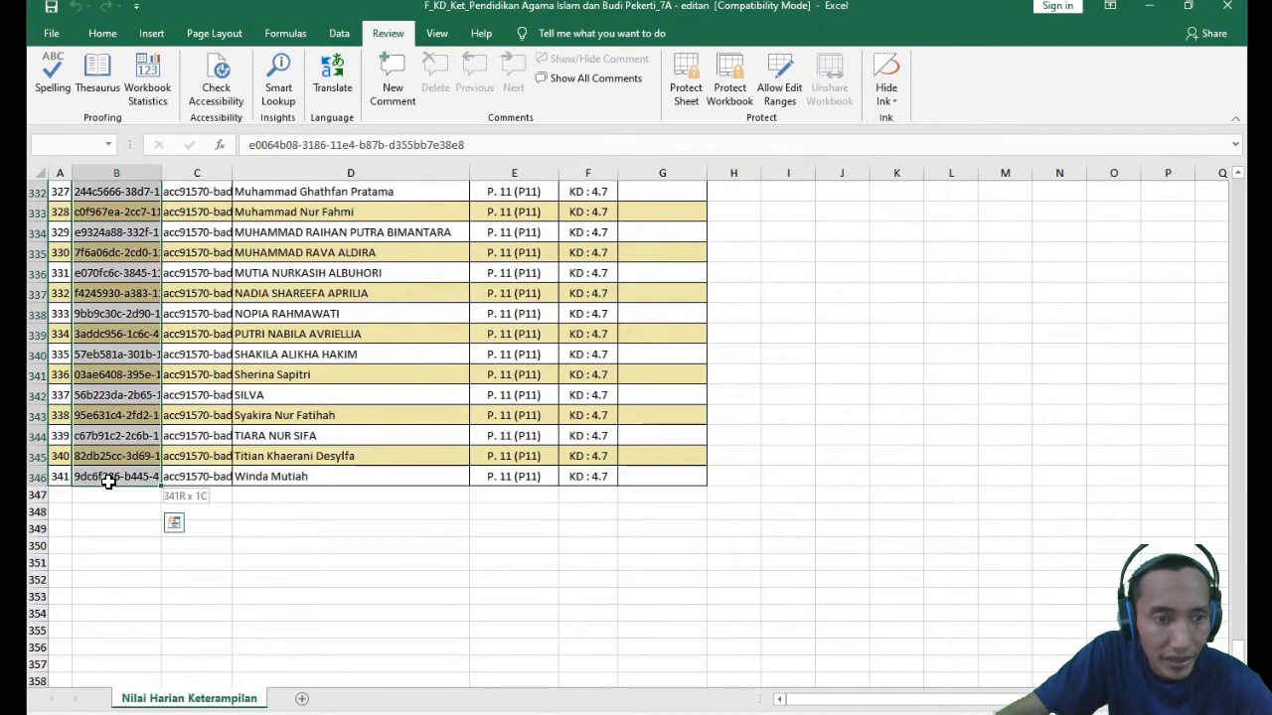
pyautogui.hotkey('ctrl', 'BackSpace')
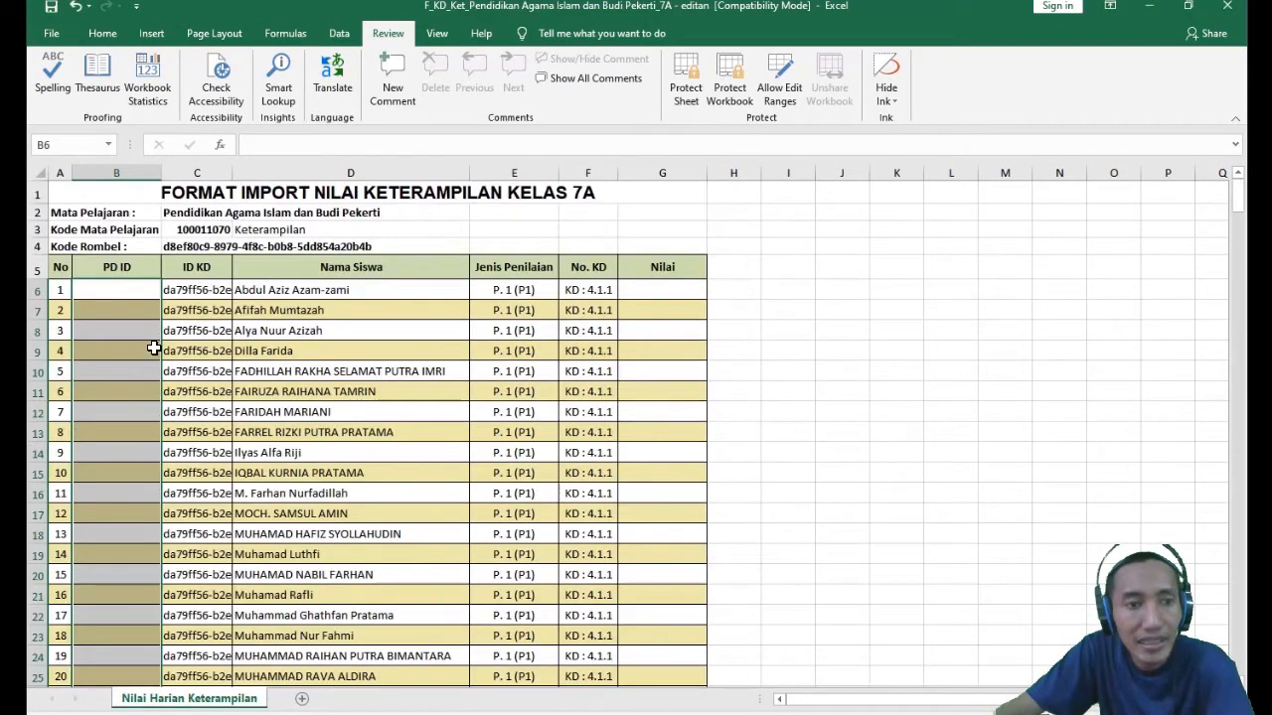
# - Examine the ID KD column, the Keterampilan label, the Kode Rombel row, PD ID cell B6 and the Nama Siswa column
pyautogui.click(194, 273)
pyautogui.moveTo(194, 288); pyautogui.dragTo(214, 473)
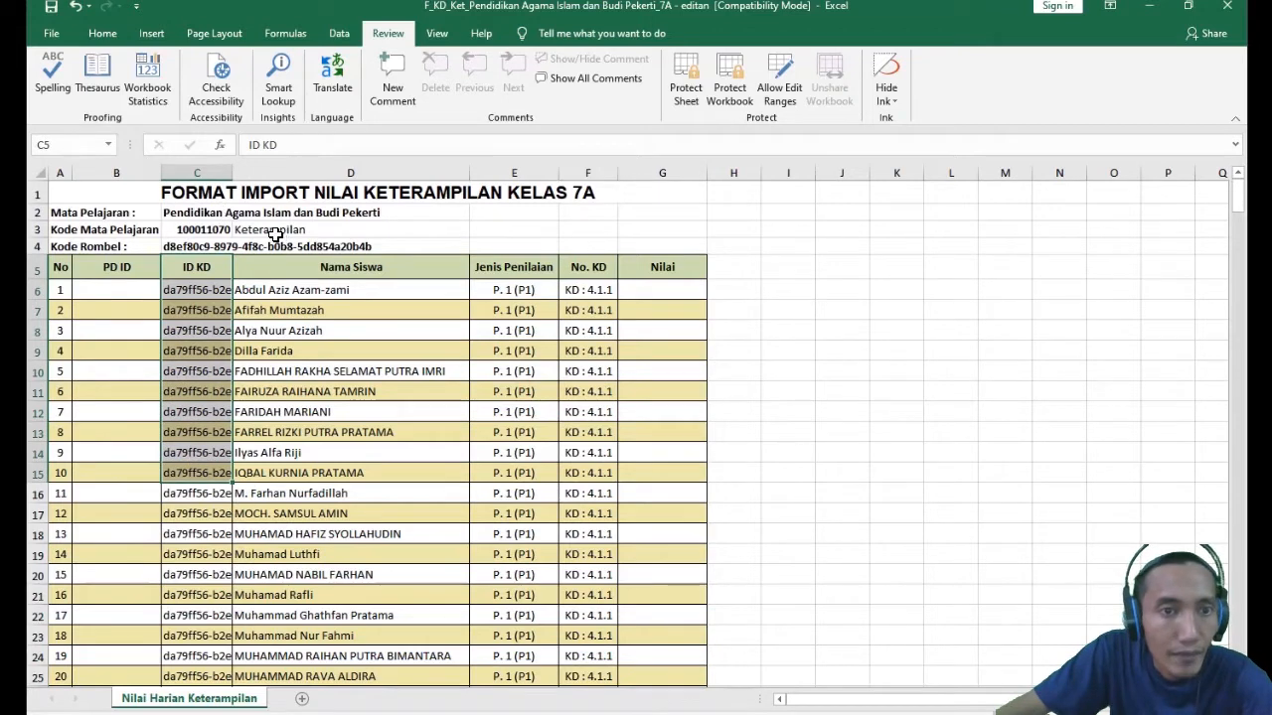
pyautogui.click(270, 232)
pyautogui.click(281, 291)
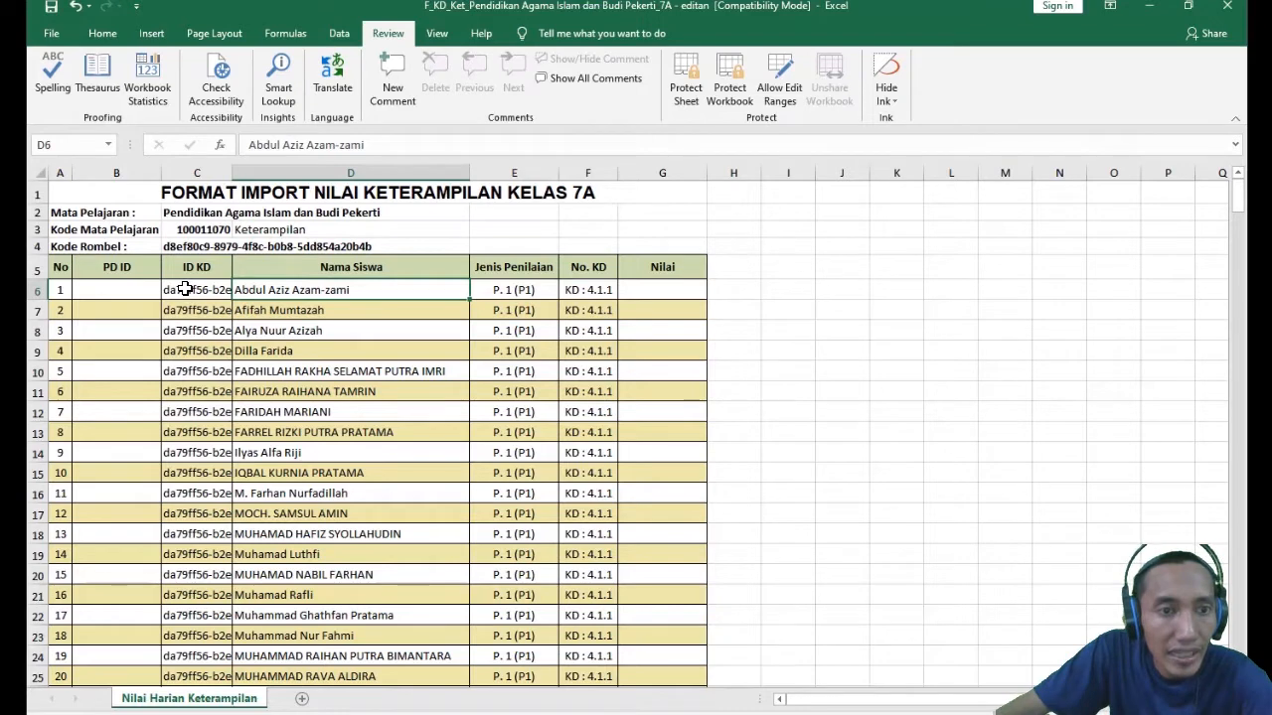
pyautogui.click(186, 289)
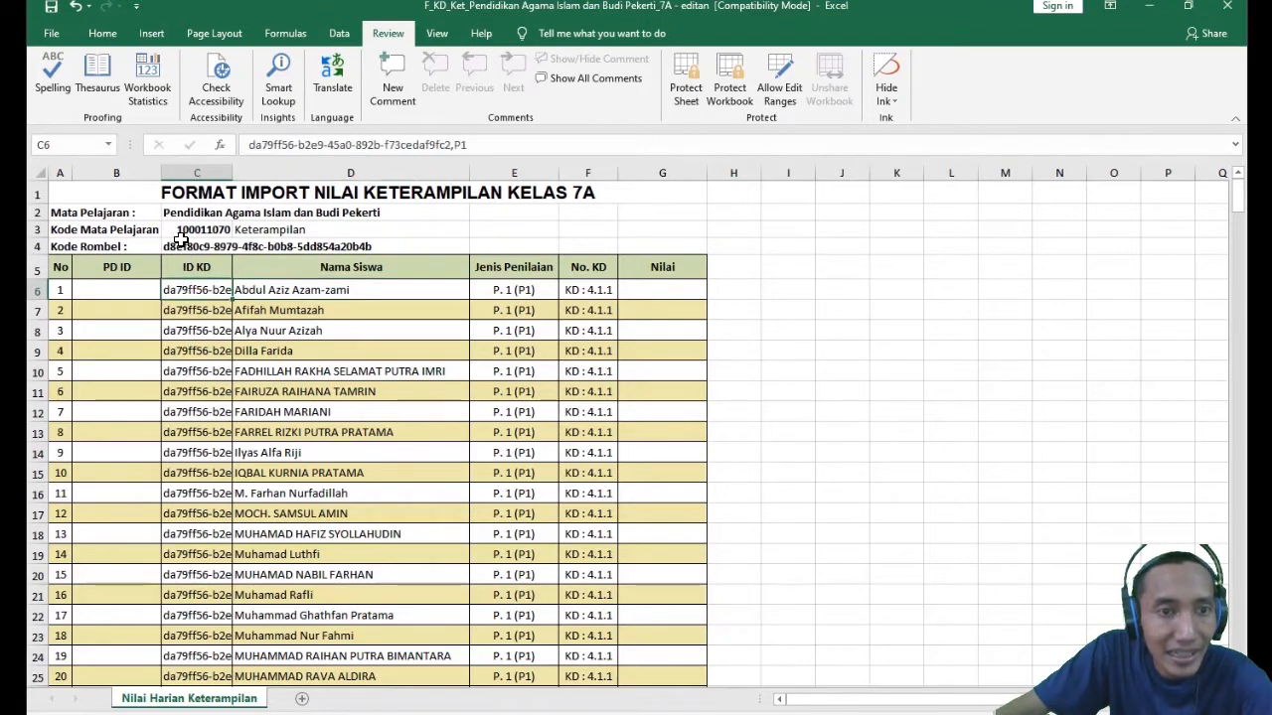
pyautogui.click(270, 244)
pyautogui.click(299, 328)
pyautogui.click(258, 226)
pyautogui.click(288, 291)
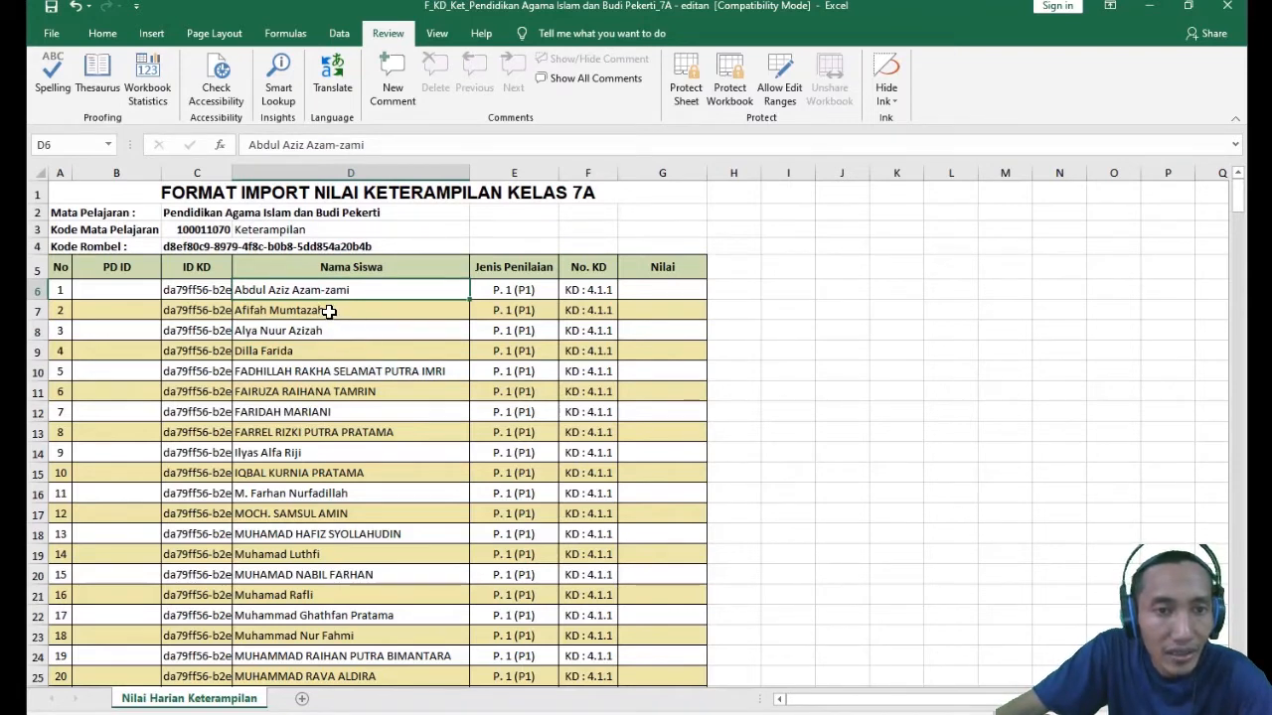
pyautogui.click(316, 266)
pyautogui.click(113, 286)
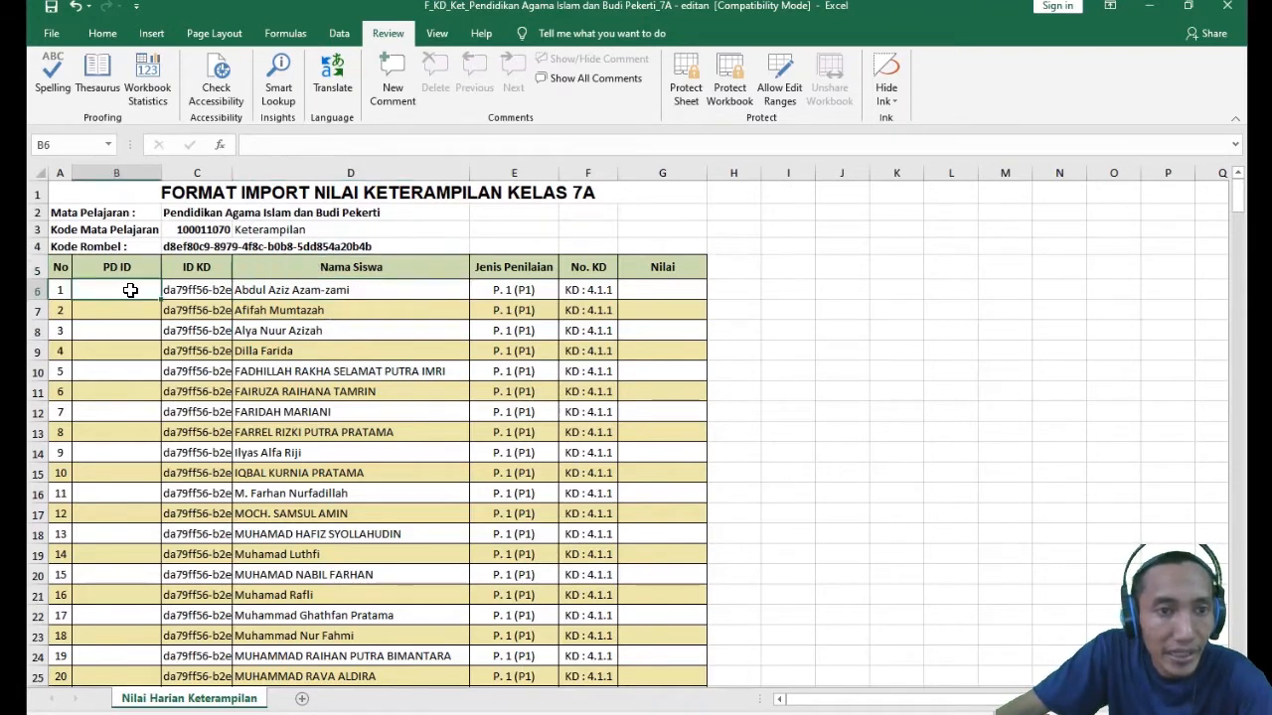
# - Clear all student names in the Nama Siswa column from D6 down to D346
pyautogui.click(341, 288)
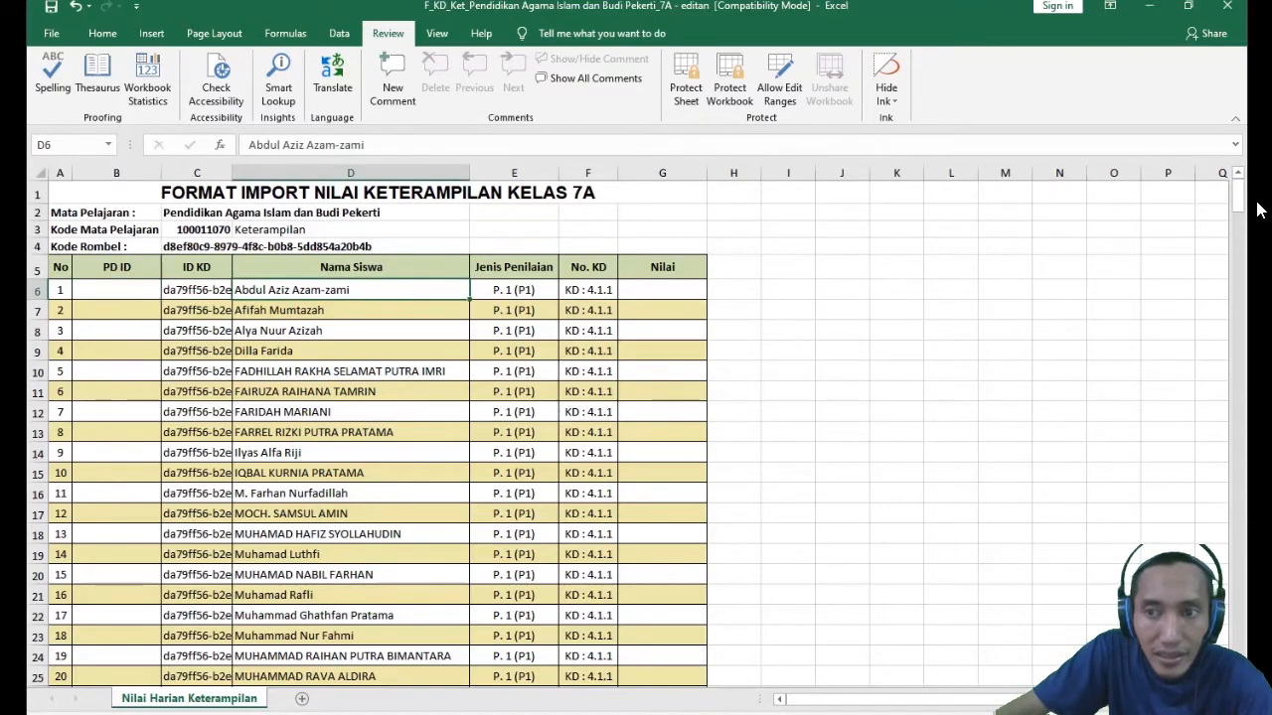
pyautogui.moveTo(1241, 205); pyautogui.dragTo(327, 616)
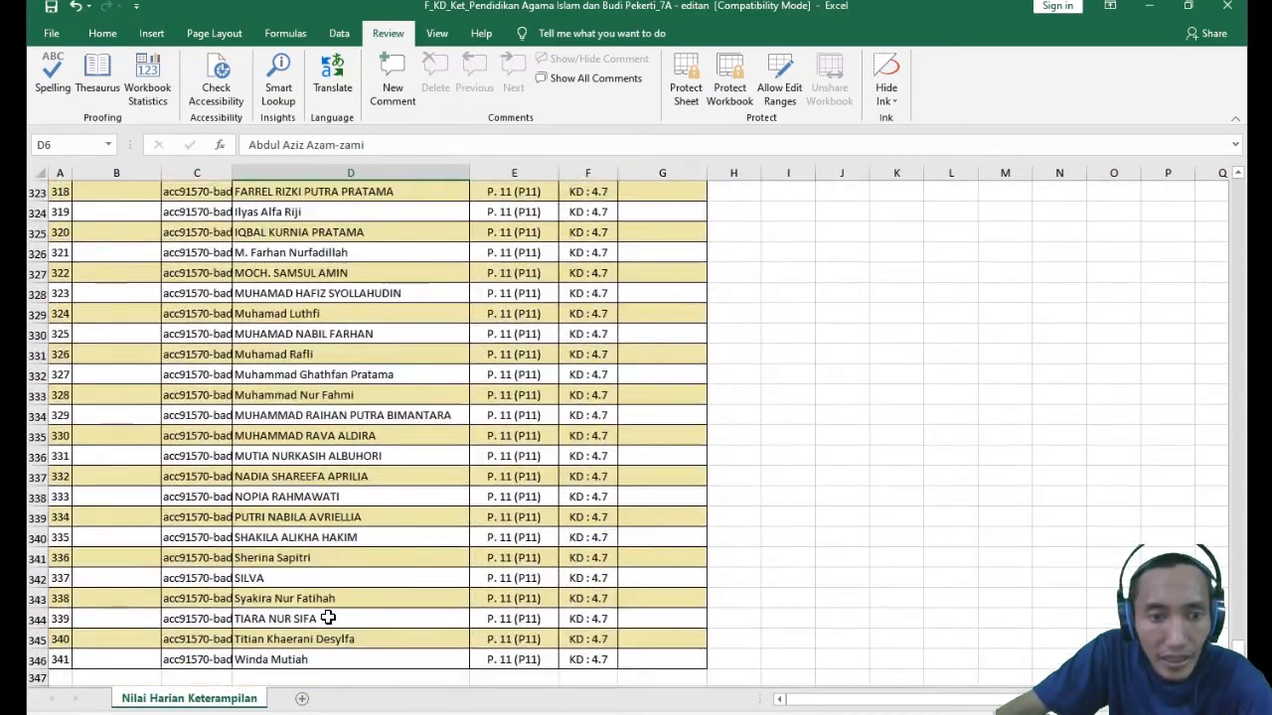
pyautogui.keyDown('shift'); pyautogui.click(280, 660); pyautogui.keyUp('shift')
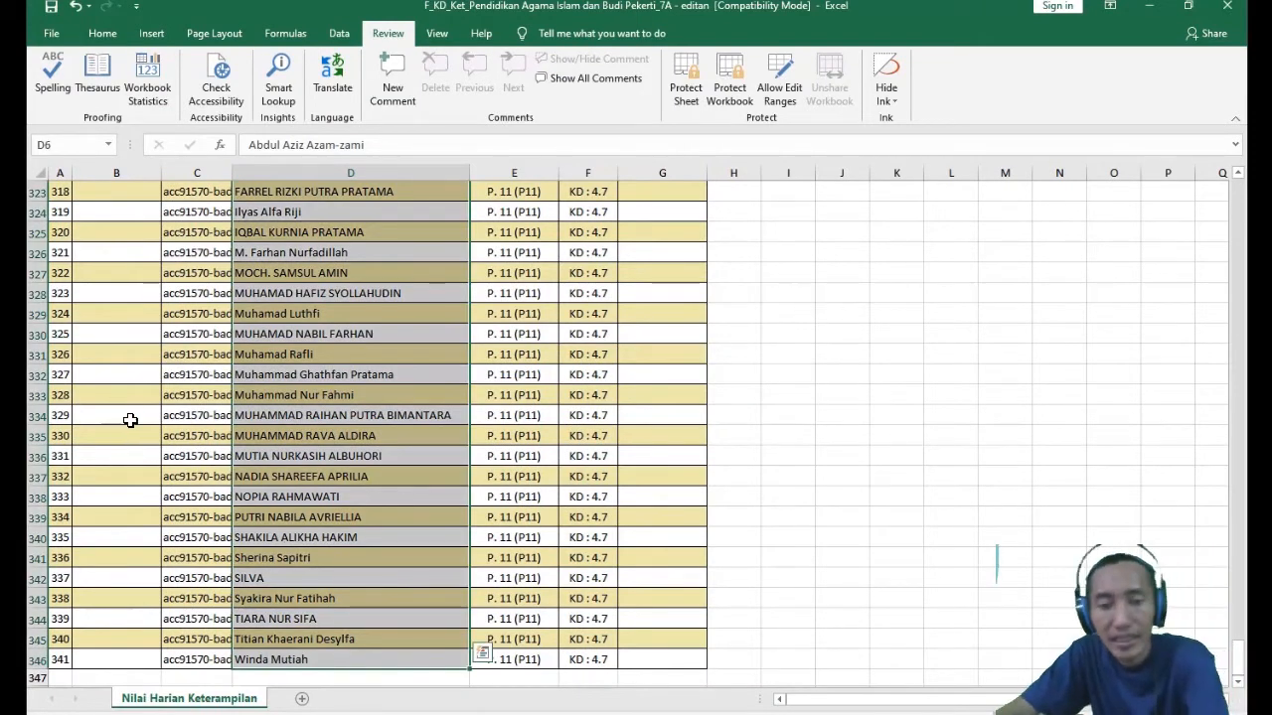
pyautogui.press('Delete')
pyautogui.click(61, 290)
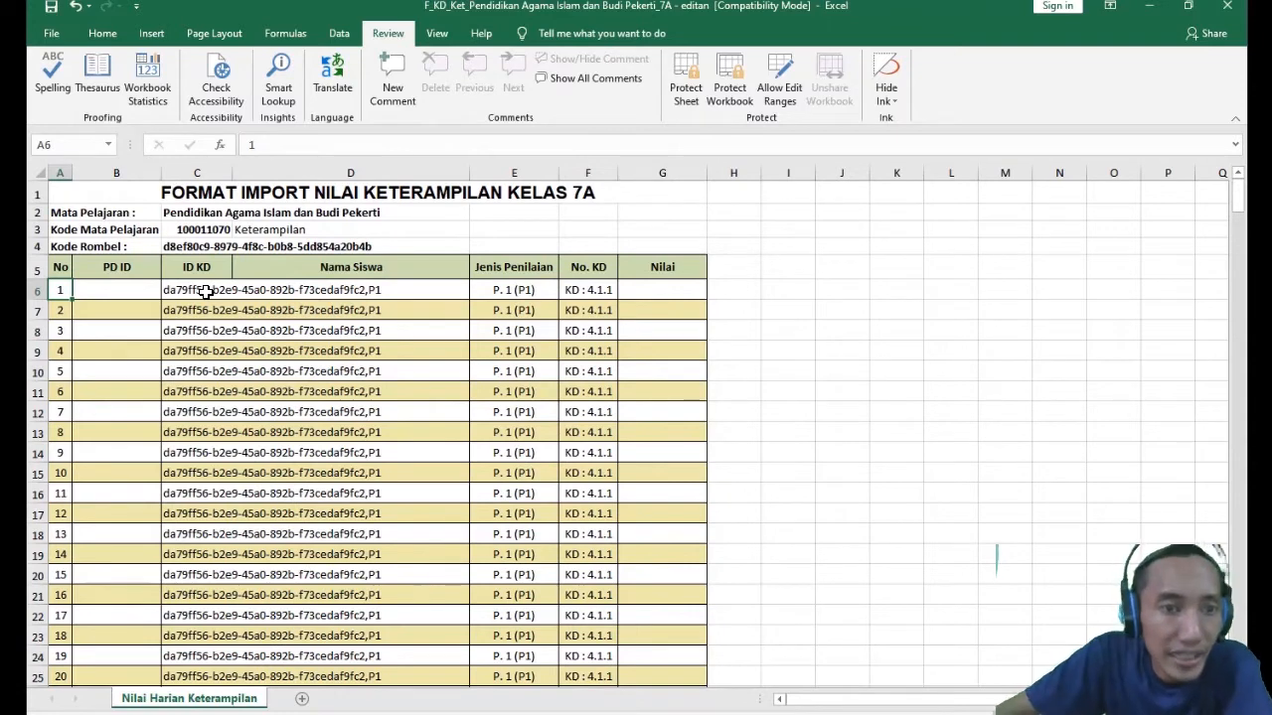
pyautogui.click(292, 294)
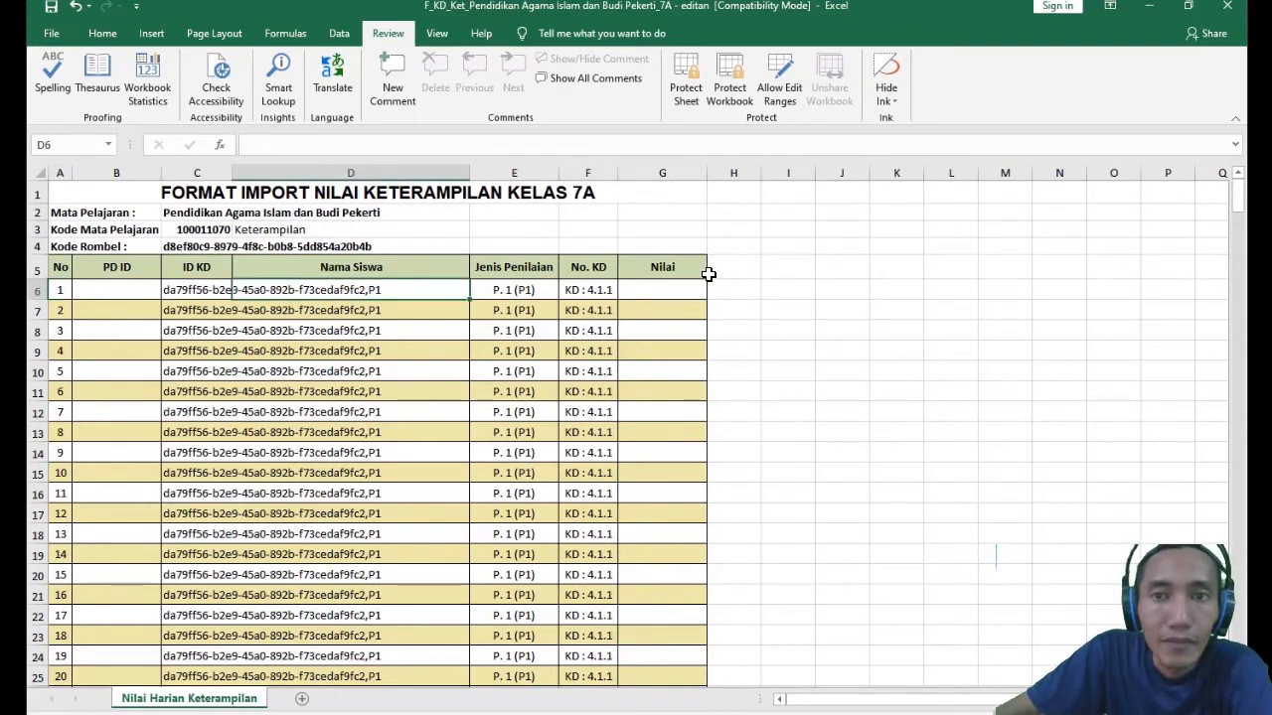
# - Examine the cleared PD ID and Nama Siswa cells in the first student rows and Nilai cell G6
pyautogui.click(109, 289)
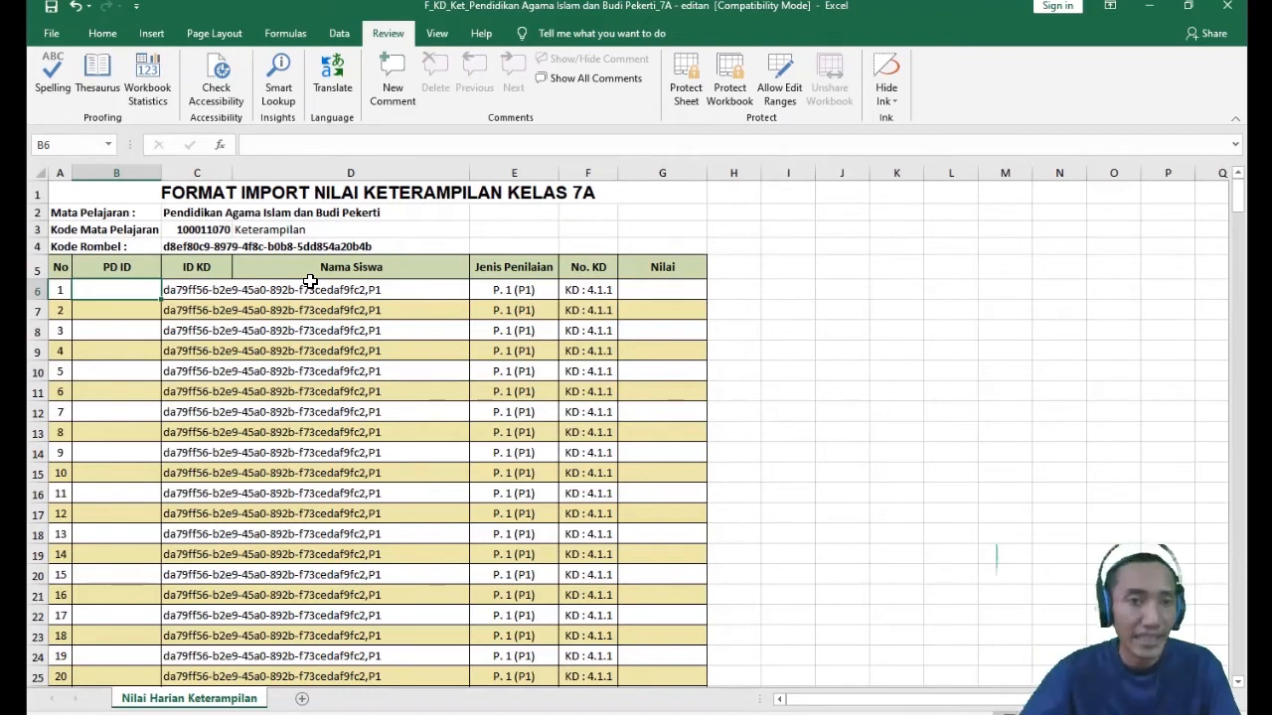
pyautogui.click(309, 287)
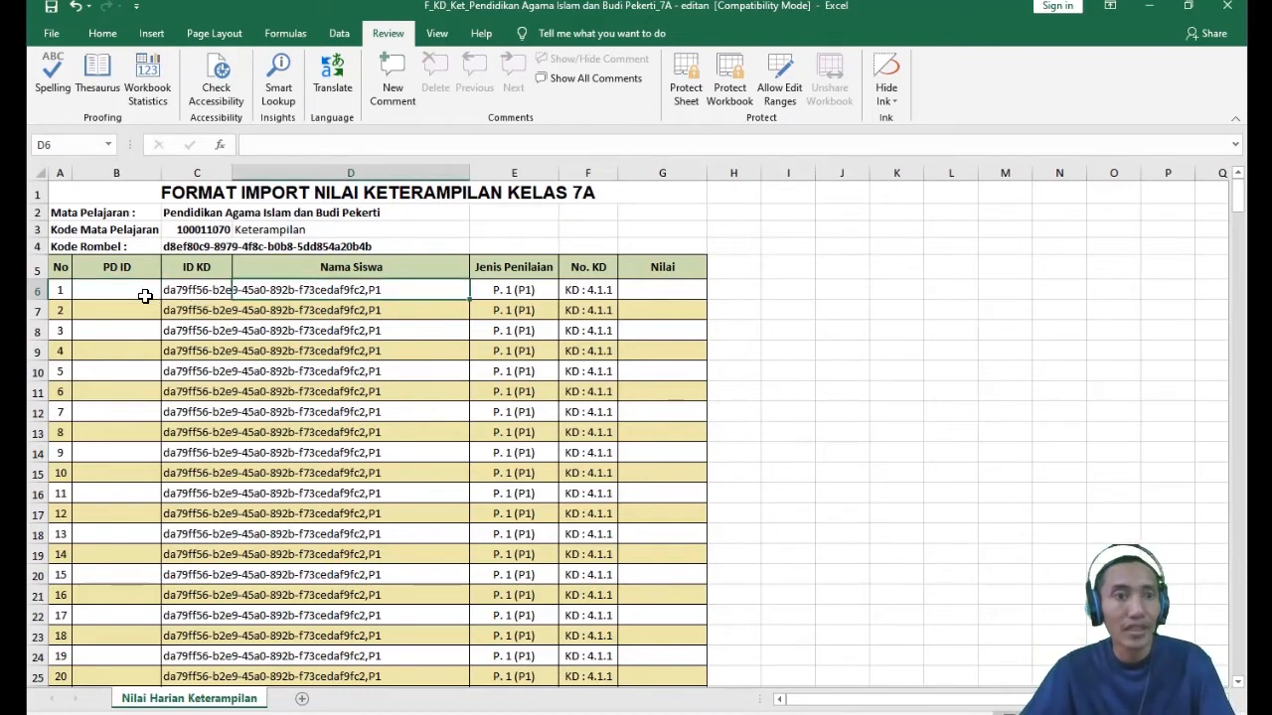
pyautogui.click(117, 288)
pyautogui.click(358, 290)
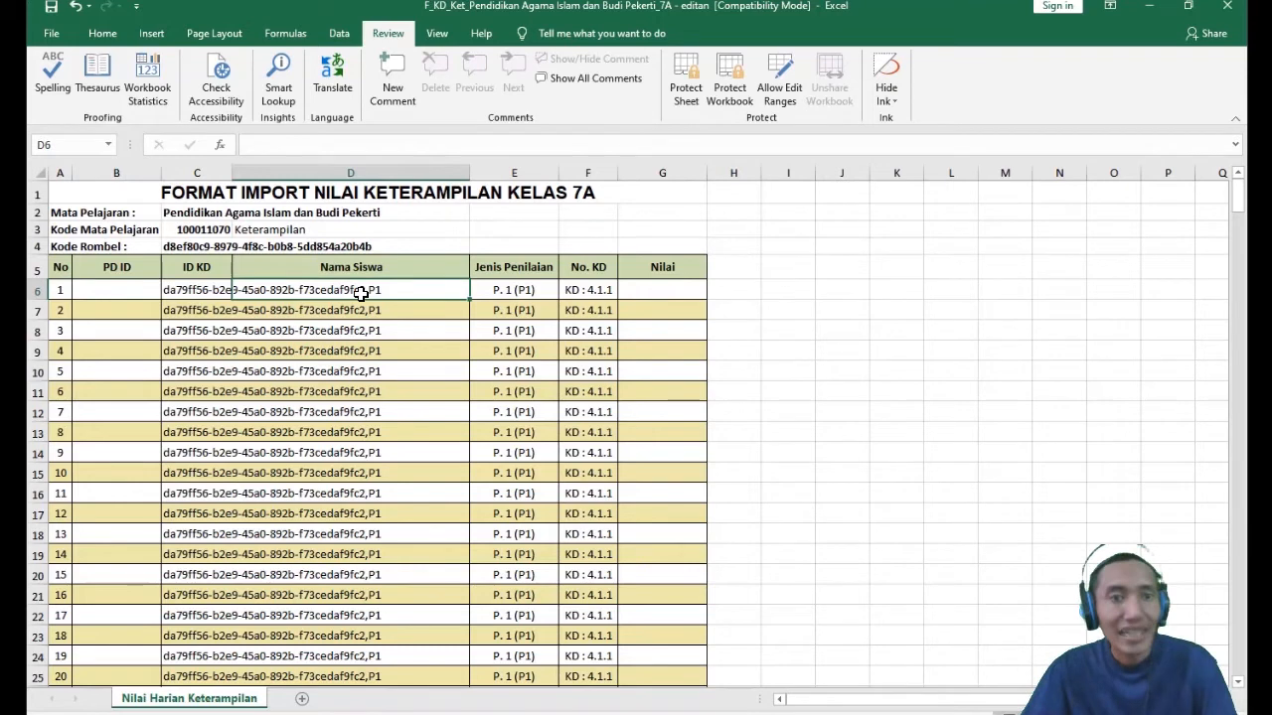
pyautogui.click(663, 296)
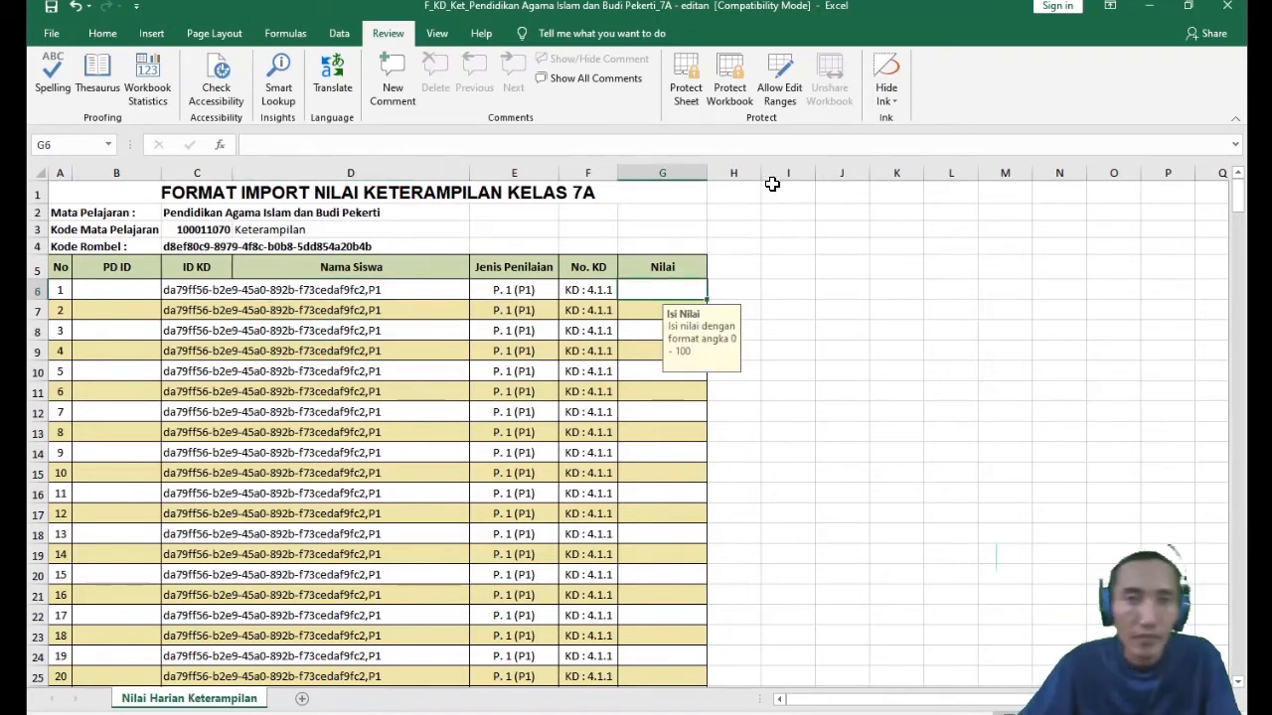
pyautogui.click(352, 293)
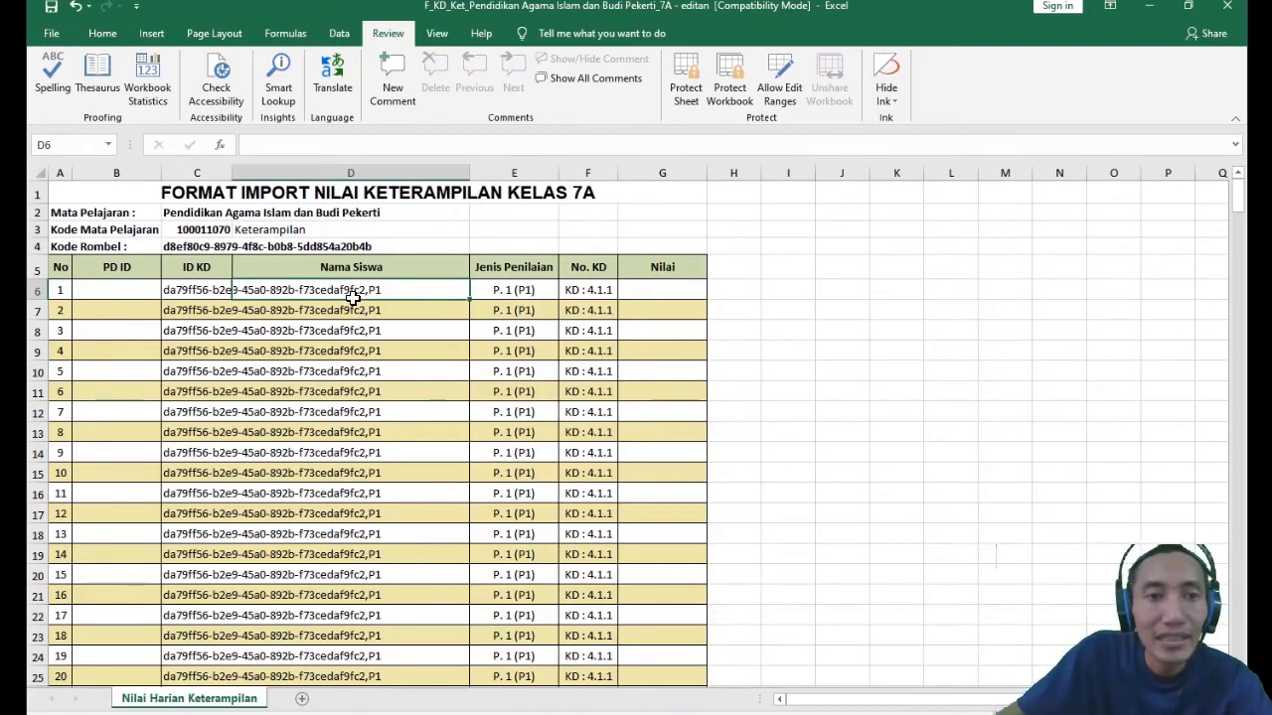
pyautogui.click(367, 310)
pyautogui.click(353, 345)
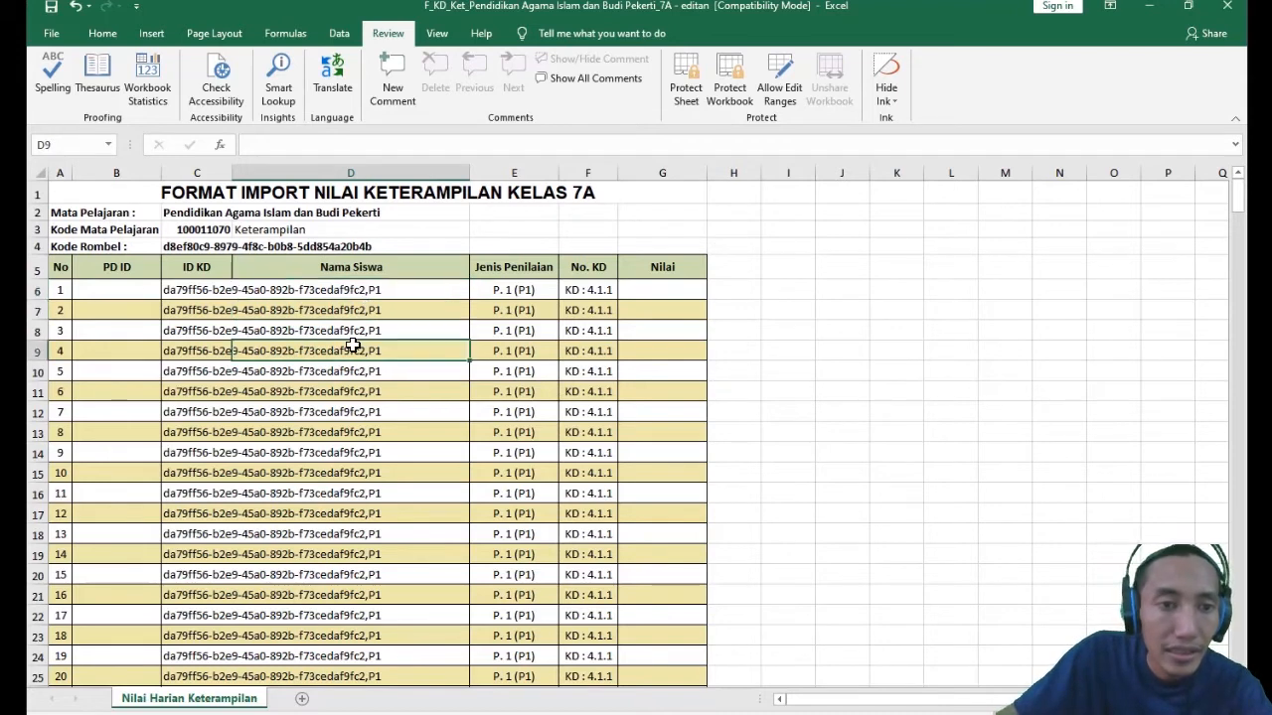
pyautogui.click(265, 289)
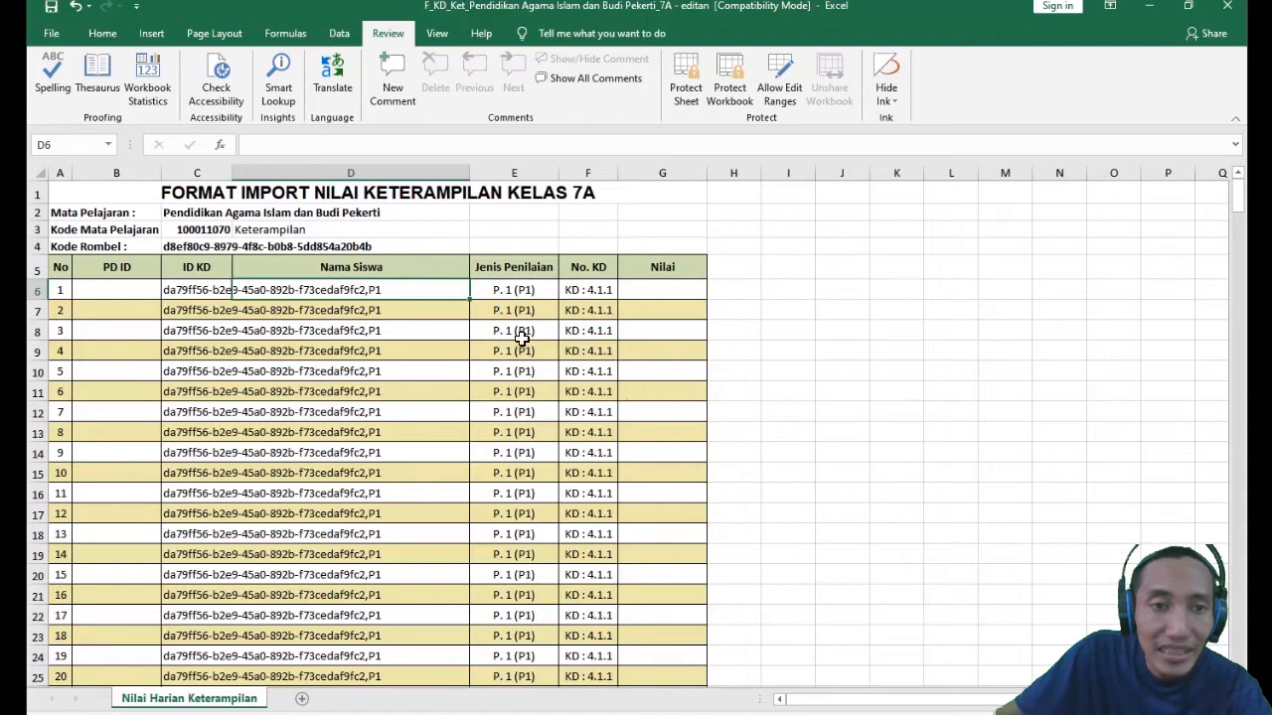
pyautogui.click(102, 312)
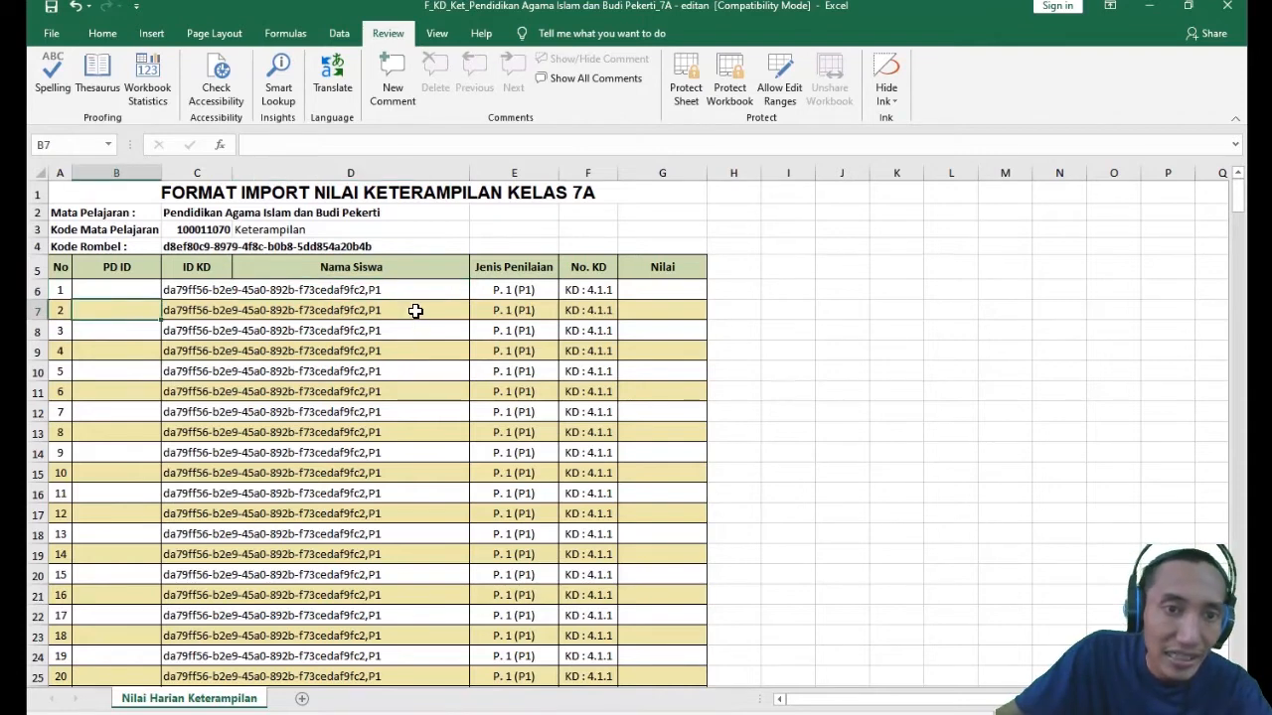
# - Examine the cleared Nama Siswa cells from D6 down to D17
pyautogui.click(388, 290)
pyautogui.click(417, 388)
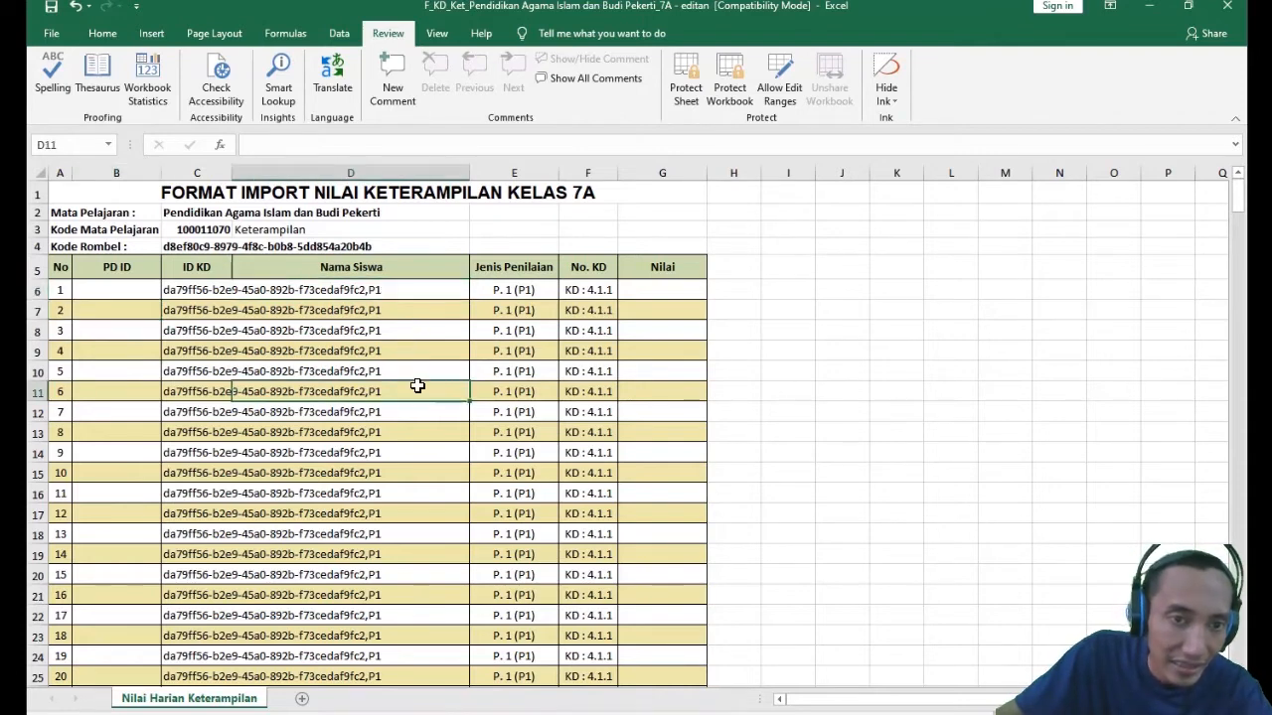
pyautogui.click(387, 290)
pyautogui.click(397, 311)
pyautogui.click(381, 291)
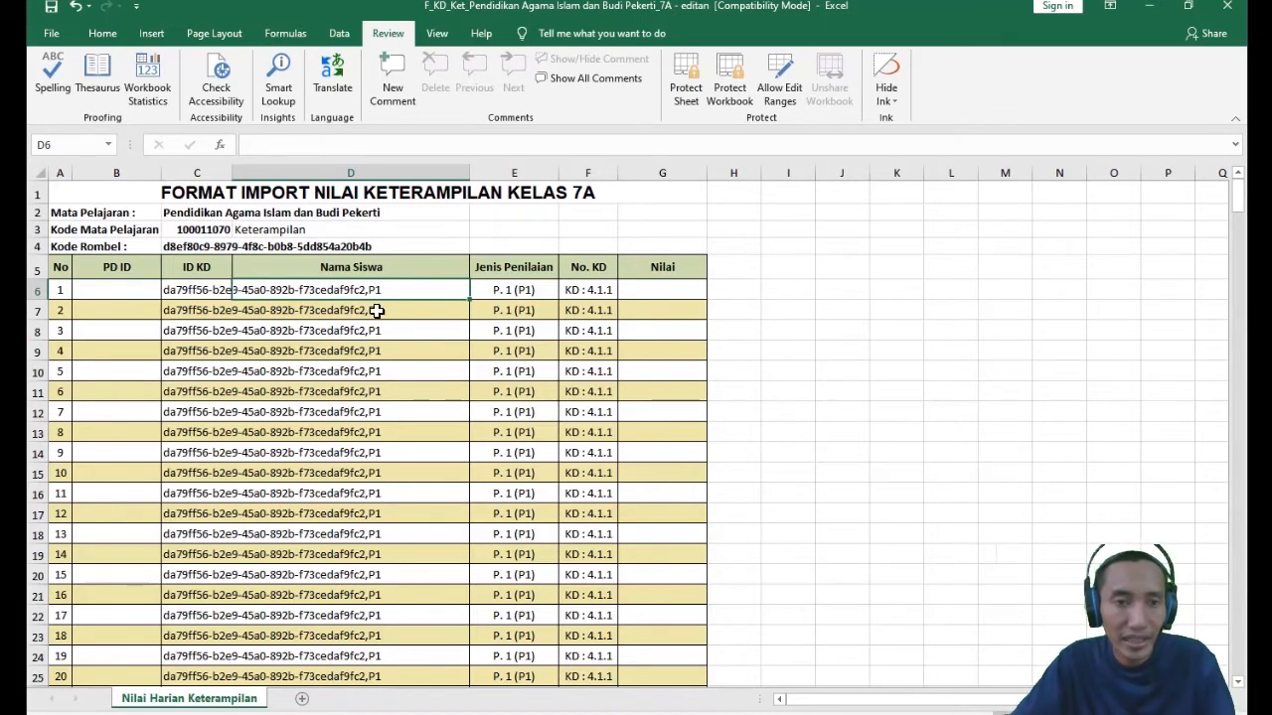
pyautogui.click(398, 346)
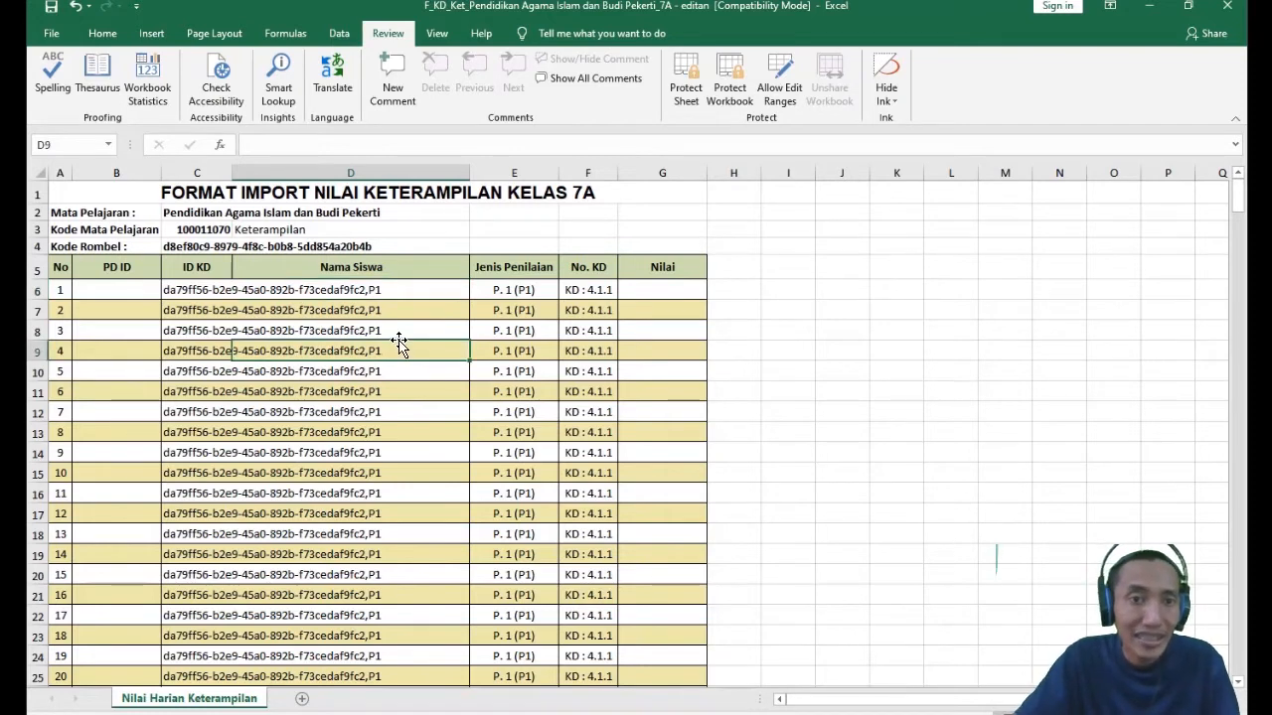
pyautogui.click(412, 290)
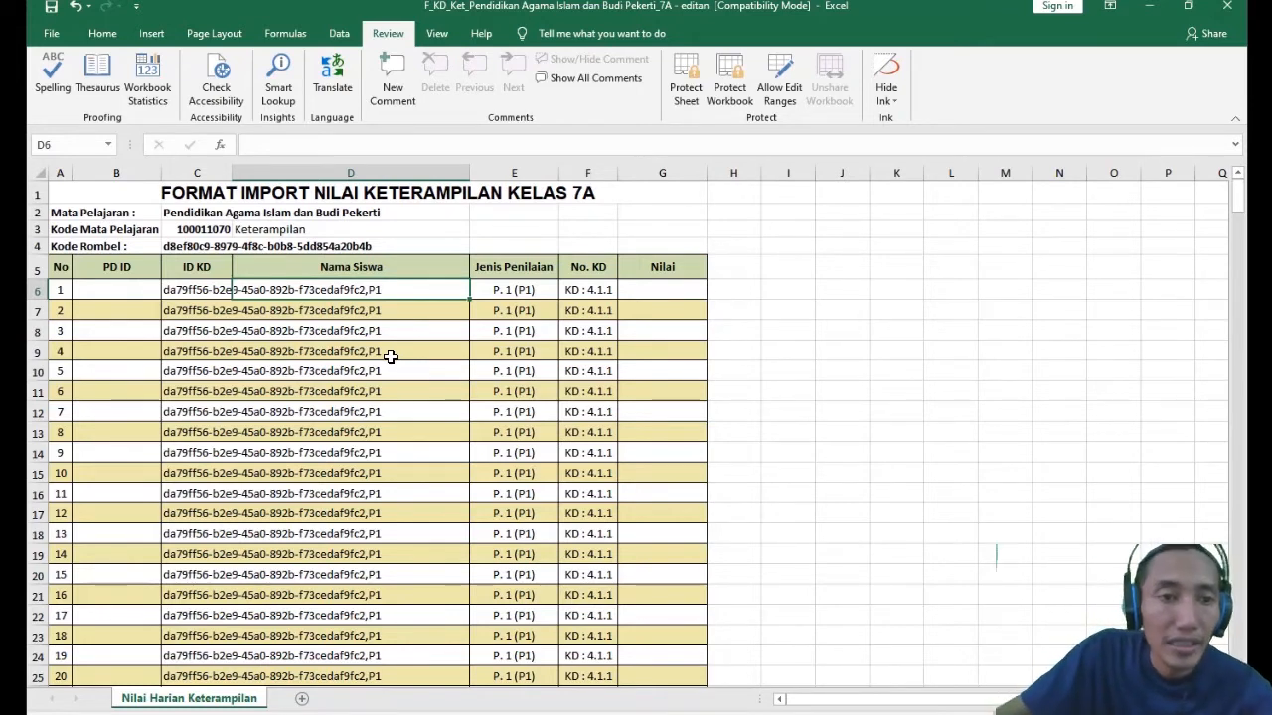
pyautogui.click(422, 454)
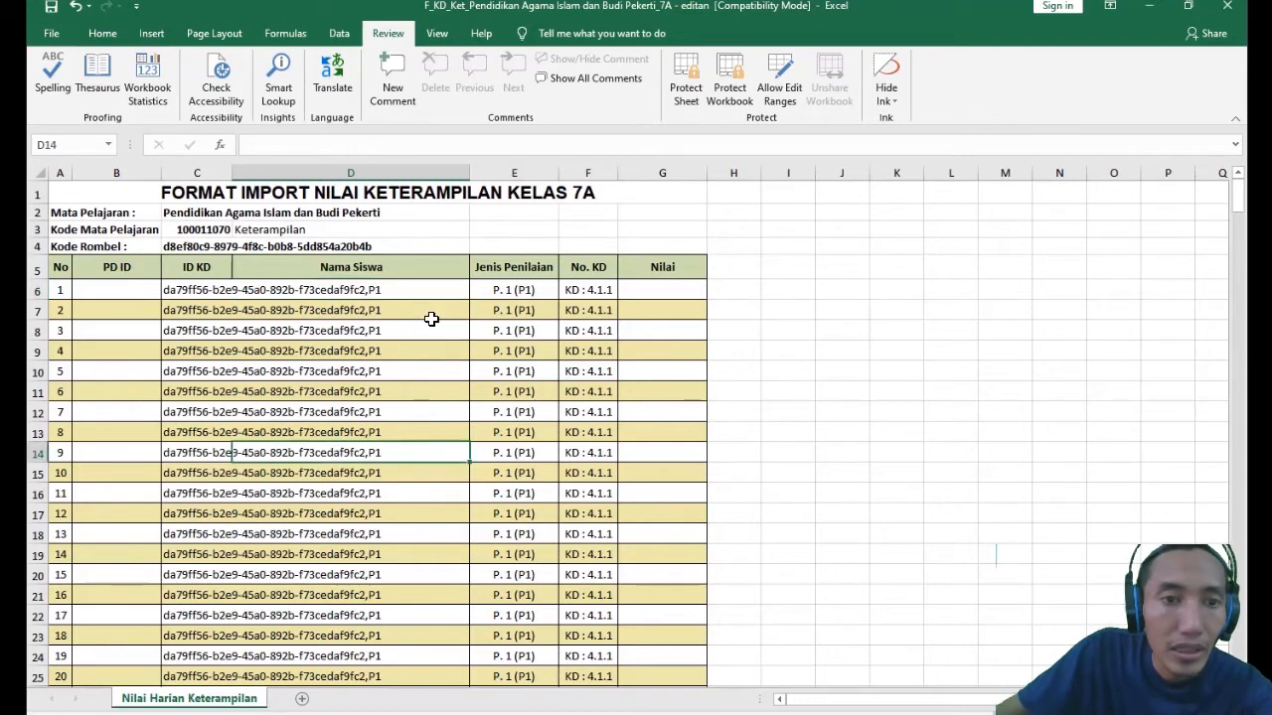
pyautogui.moveTo(411, 290); pyautogui.dragTo(423, 516)
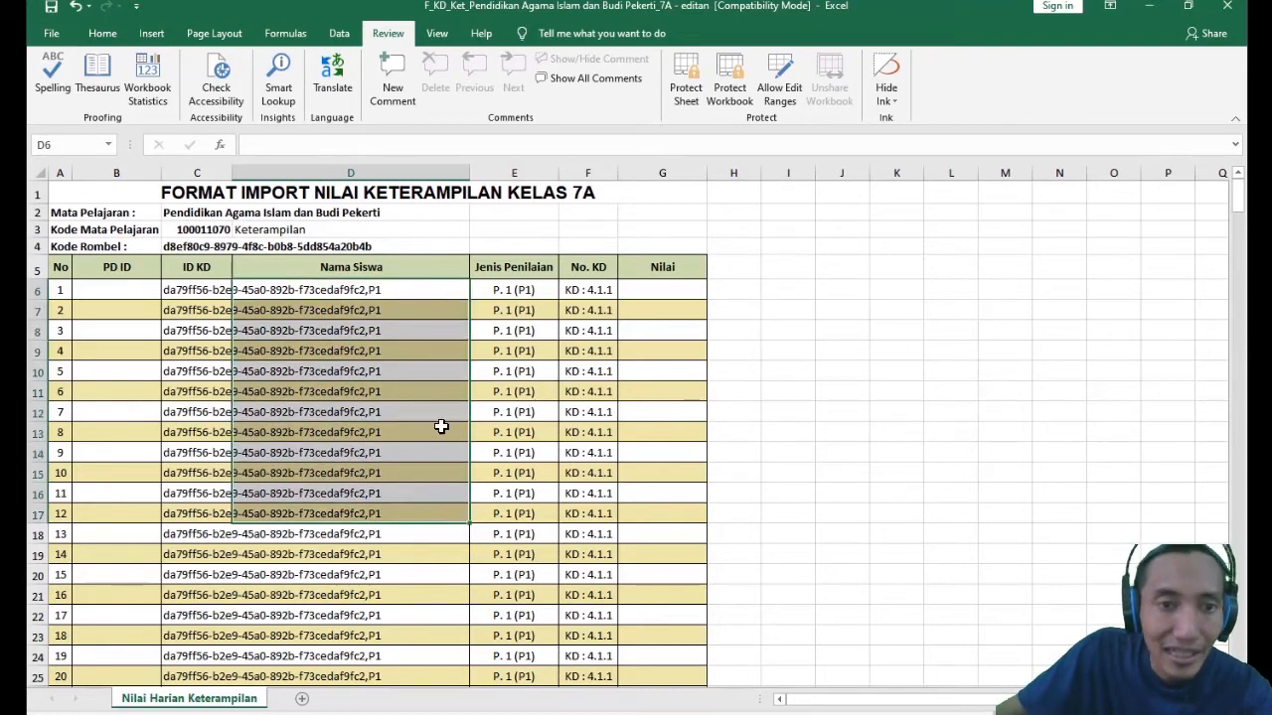
pyautogui.click(420, 287)
pyautogui.click(427, 504)
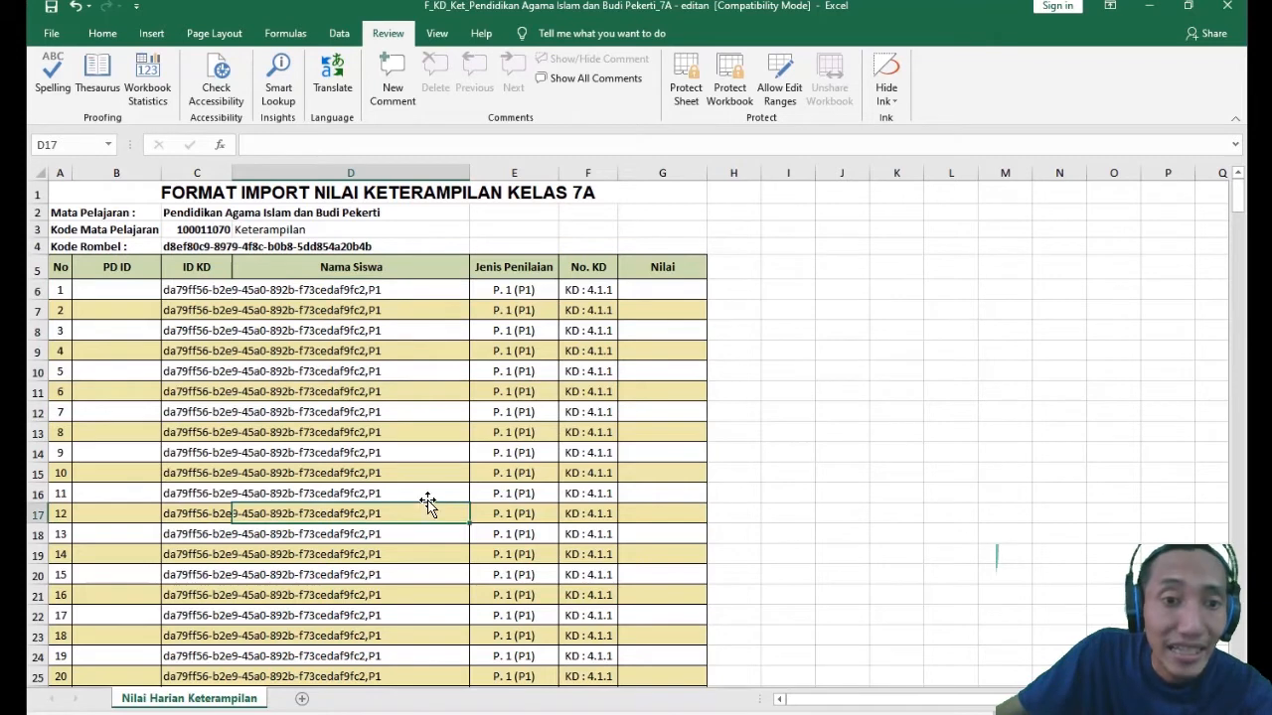
pyautogui.click(395, 292)
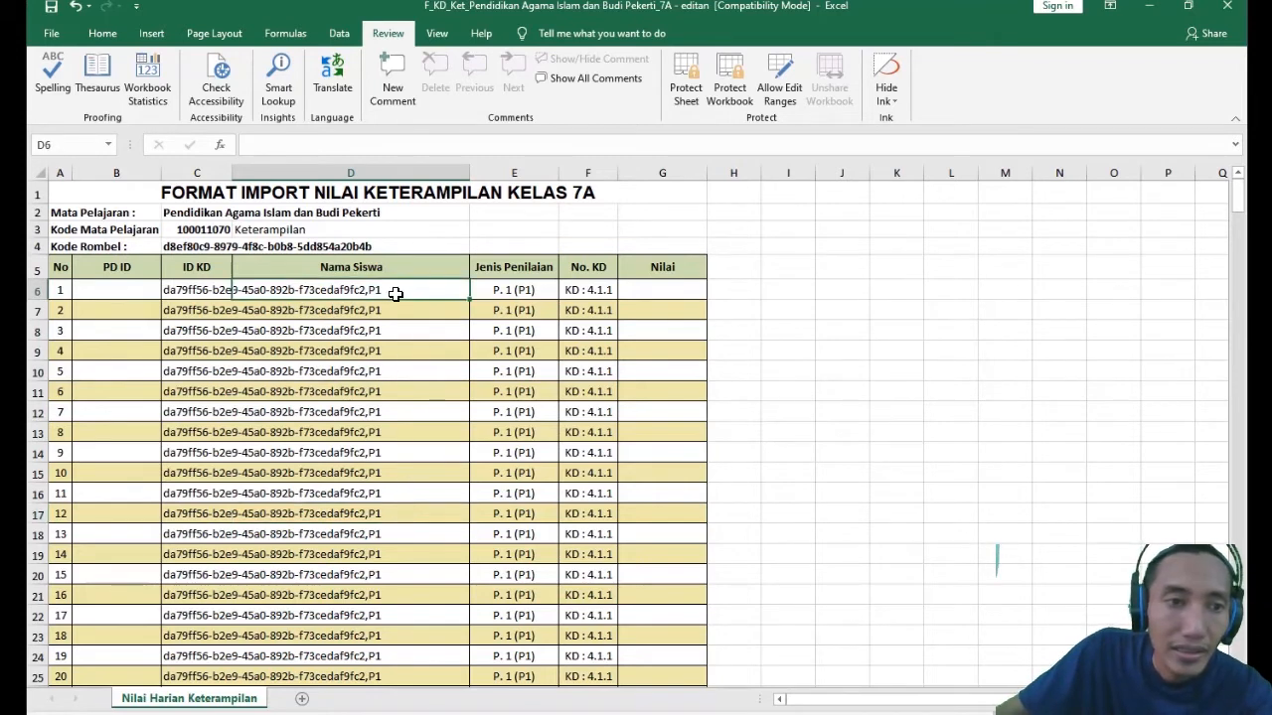
# - Compare PD ID cell B6 with the Nama Siswa cells, and examine the ID KD codes in C6 and C18
pyautogui.click(119, 287)
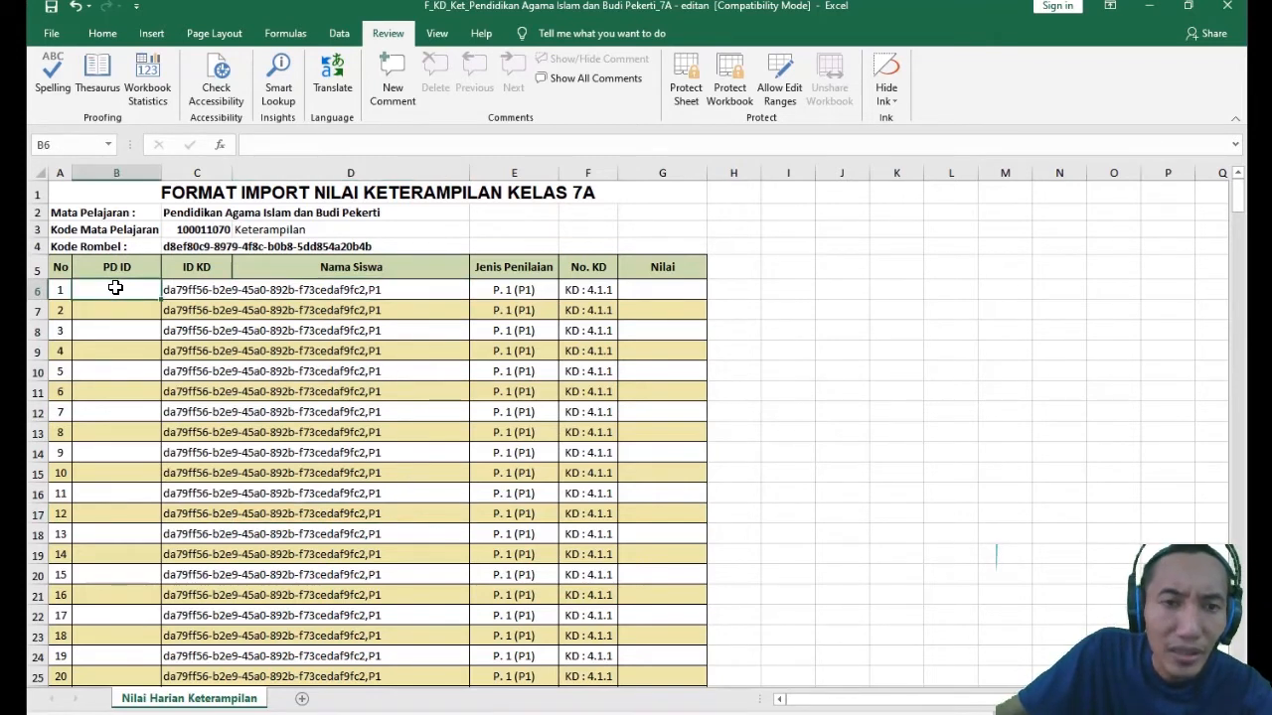
pyautogui.click(424, 291)
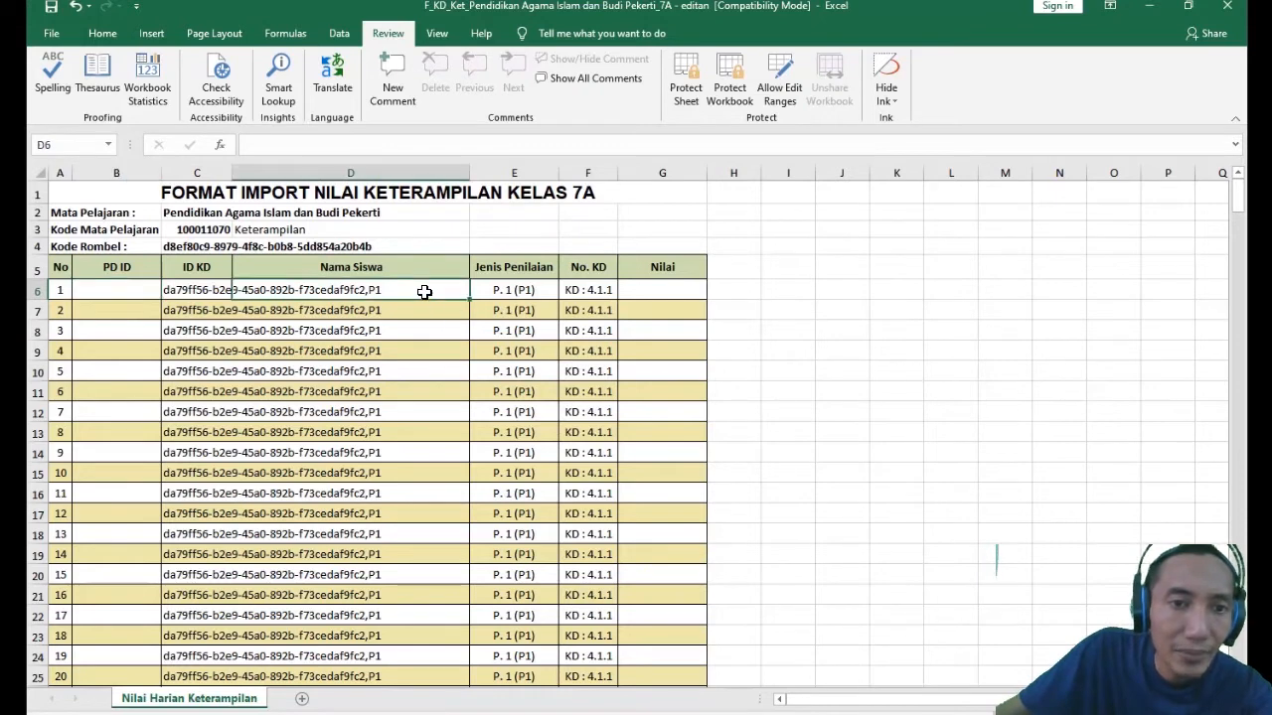
pyautogui.click(116, 290)
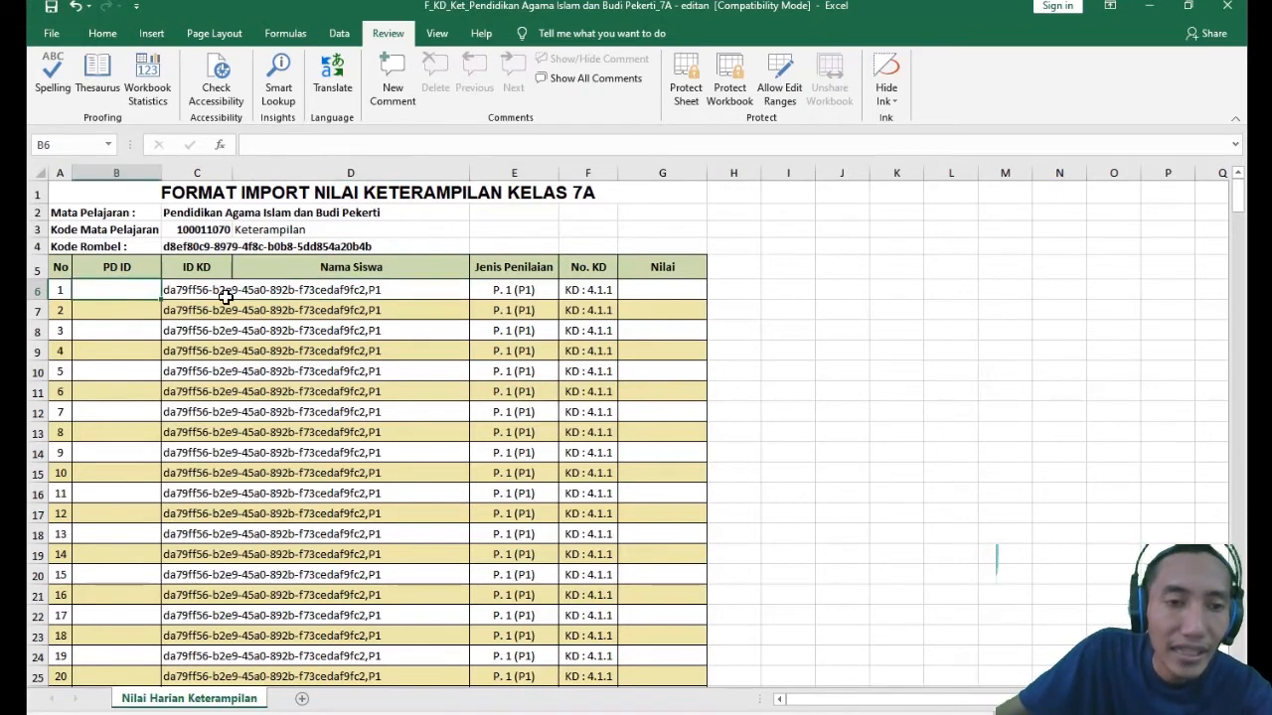
pyautogui.click(415, 291)
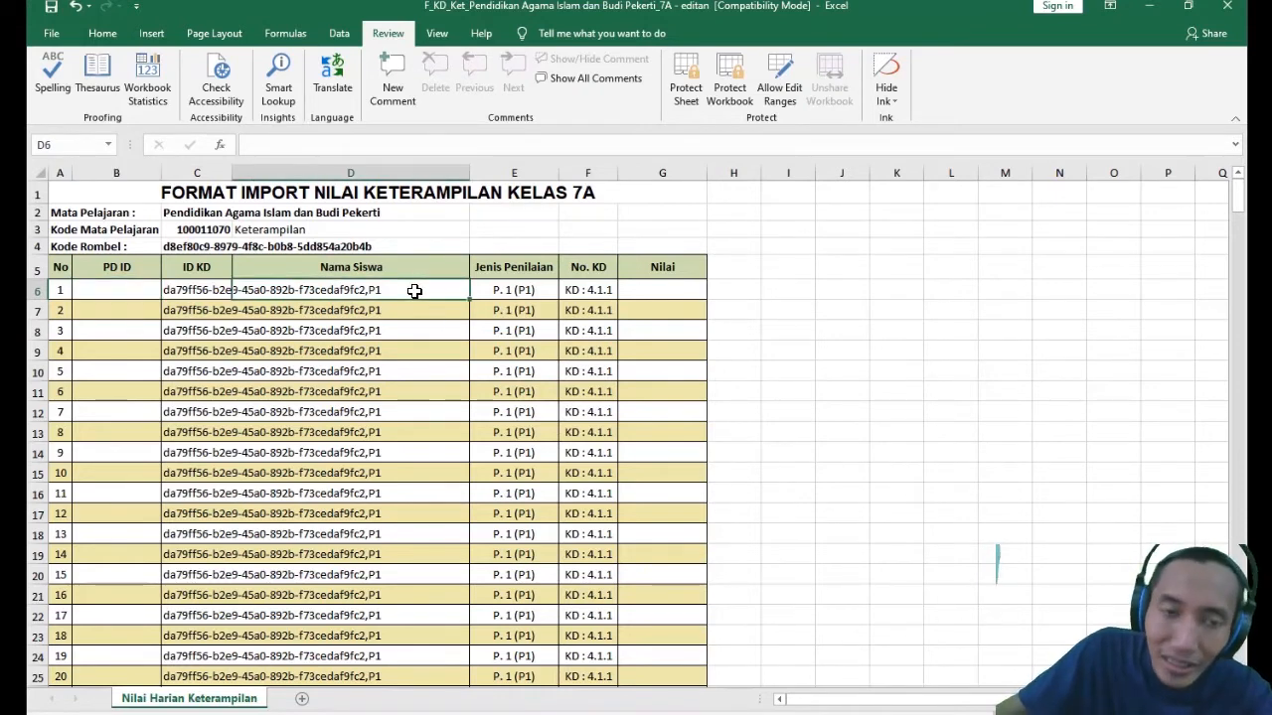
pyautogui.click(404, 484)
pyautogui.click(392, 289)
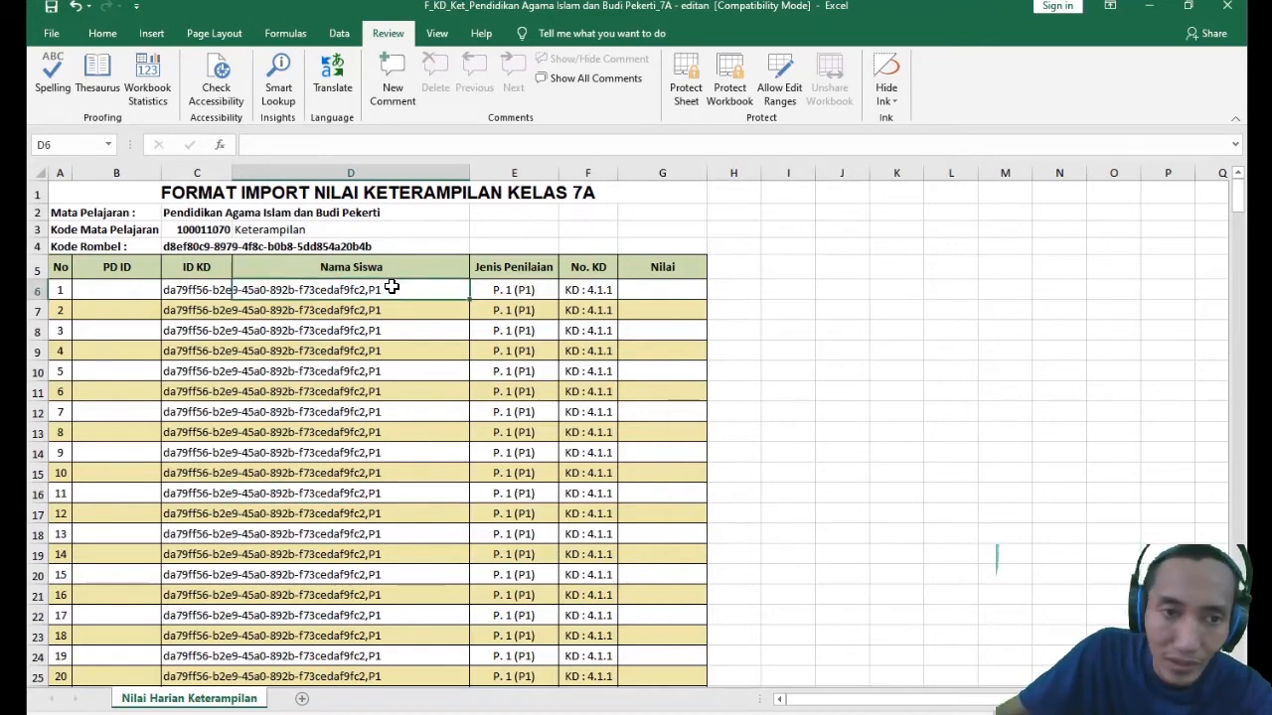
pyautogui.click(434, 514)
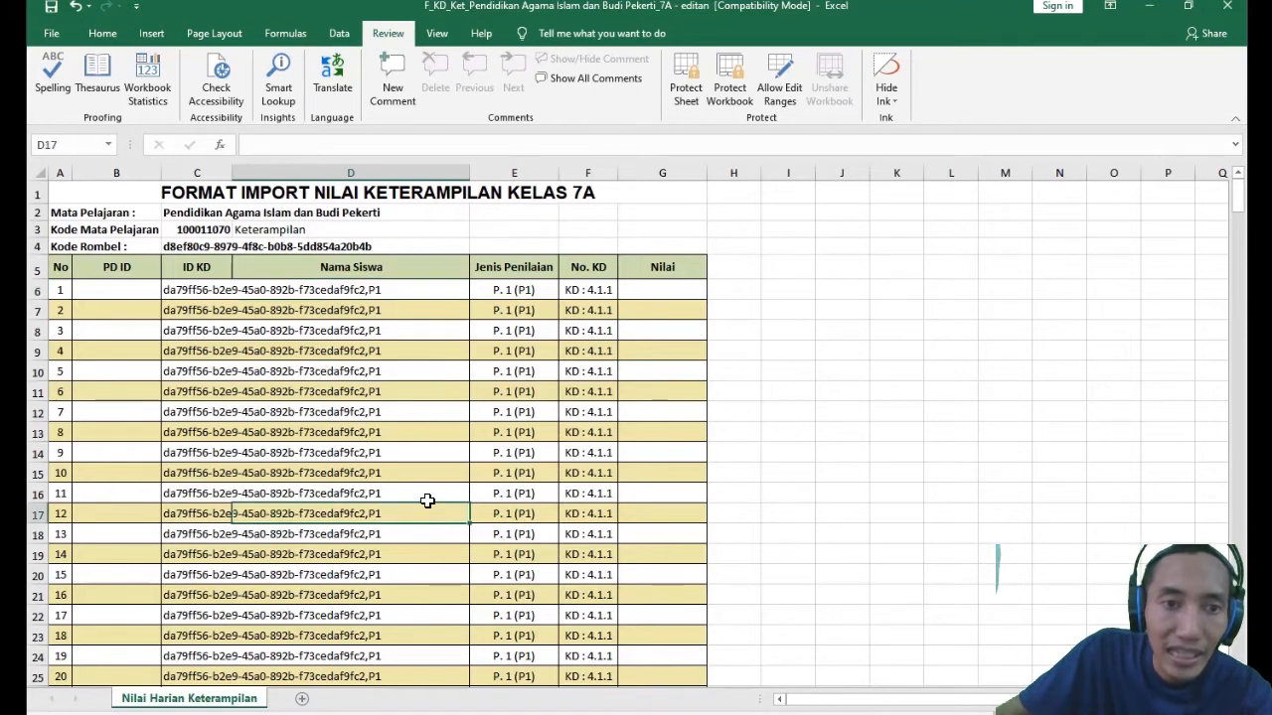
pyautogui.click(401, 289)
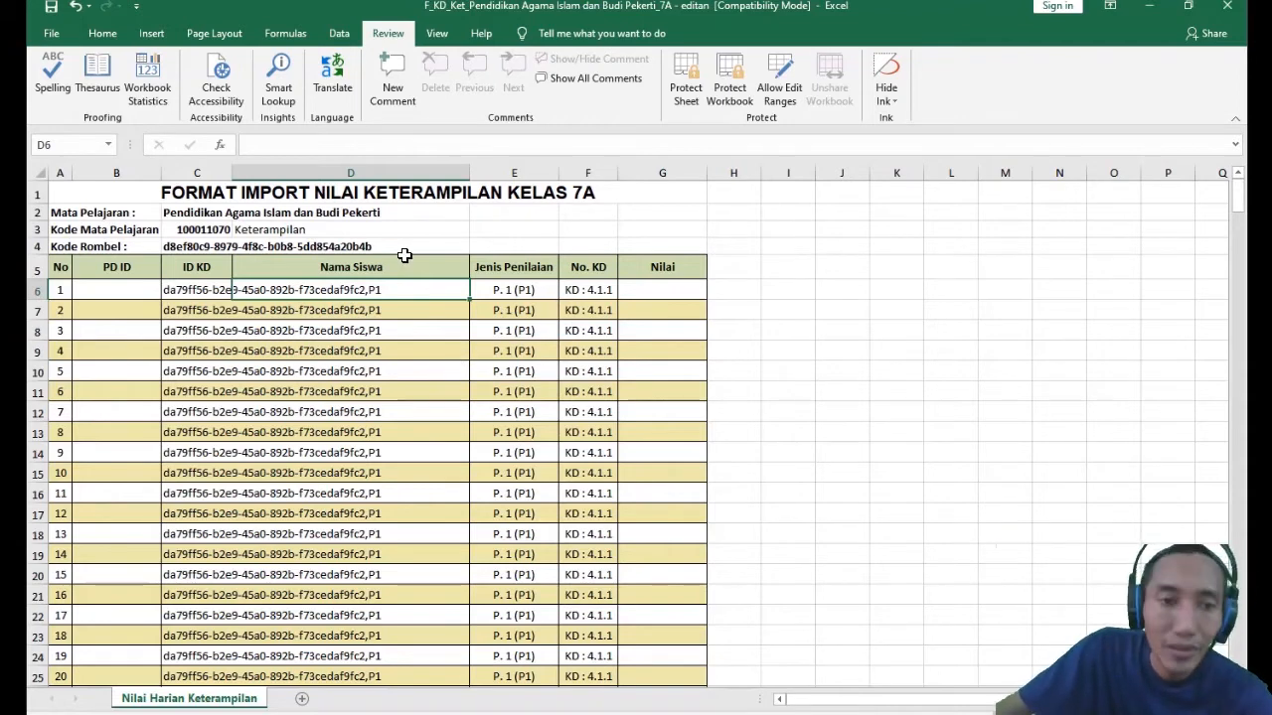
pyautogui.click(401, 310)
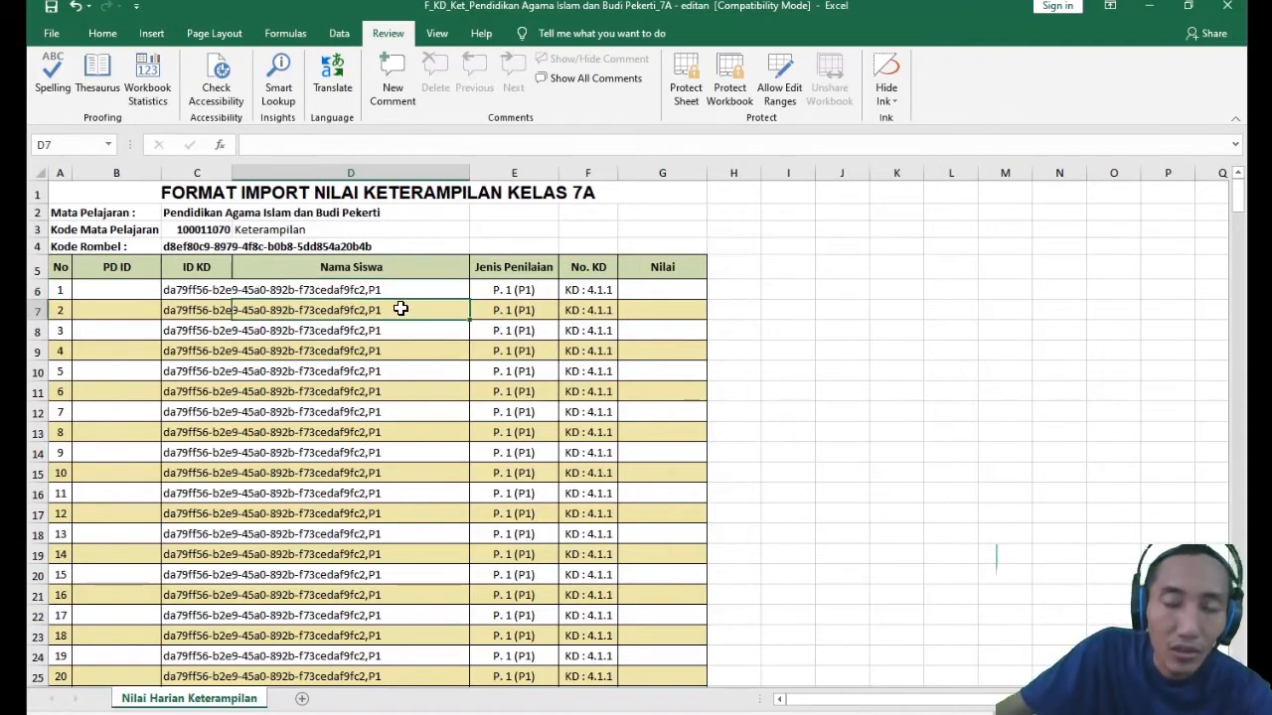
pyautogui.click(155, 386)
pyautogui.click(181, 291)
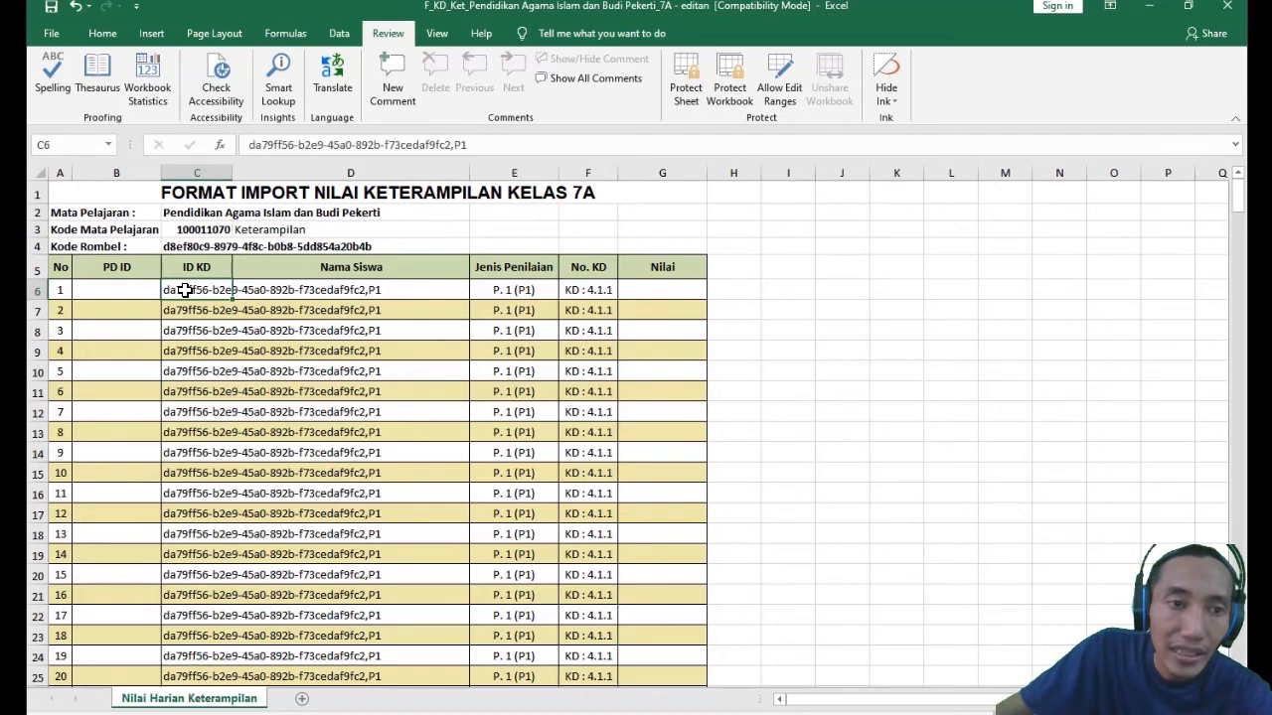
pyautogui.click(208, 529)
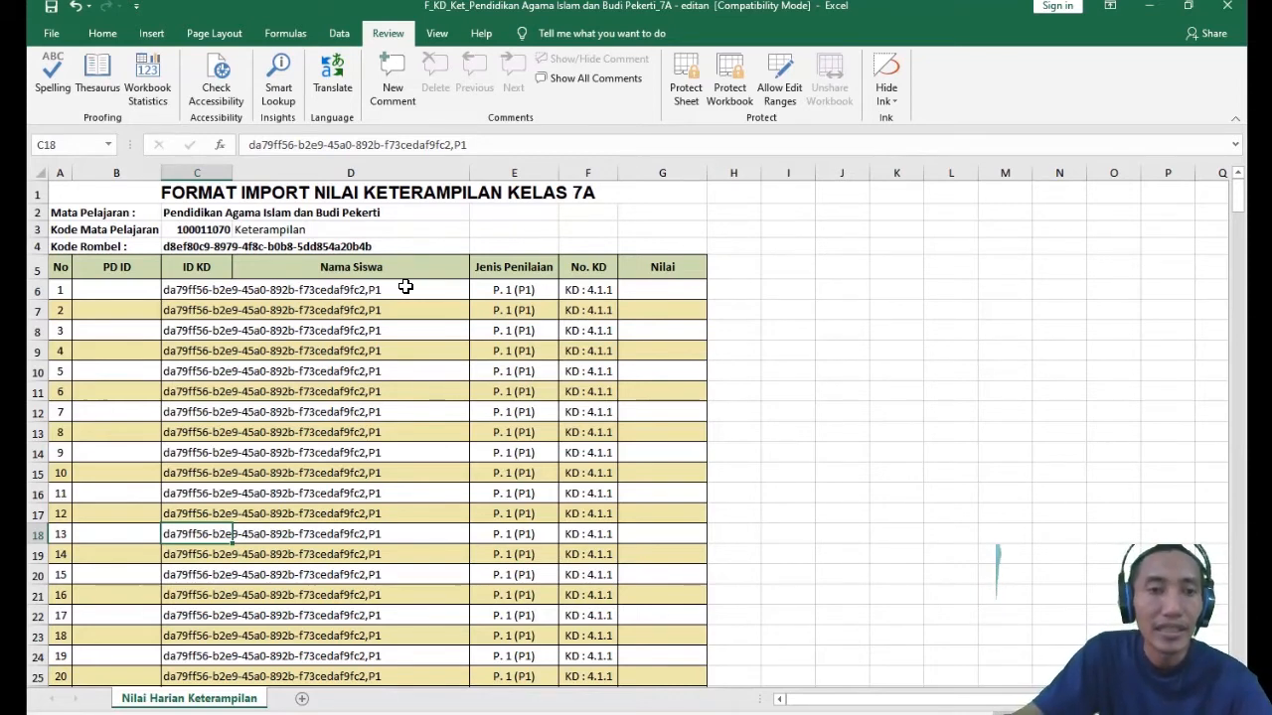
# - Enter two sample student names in Nama Siswa cells D6 and D7
pyautogui.click(387, 293)
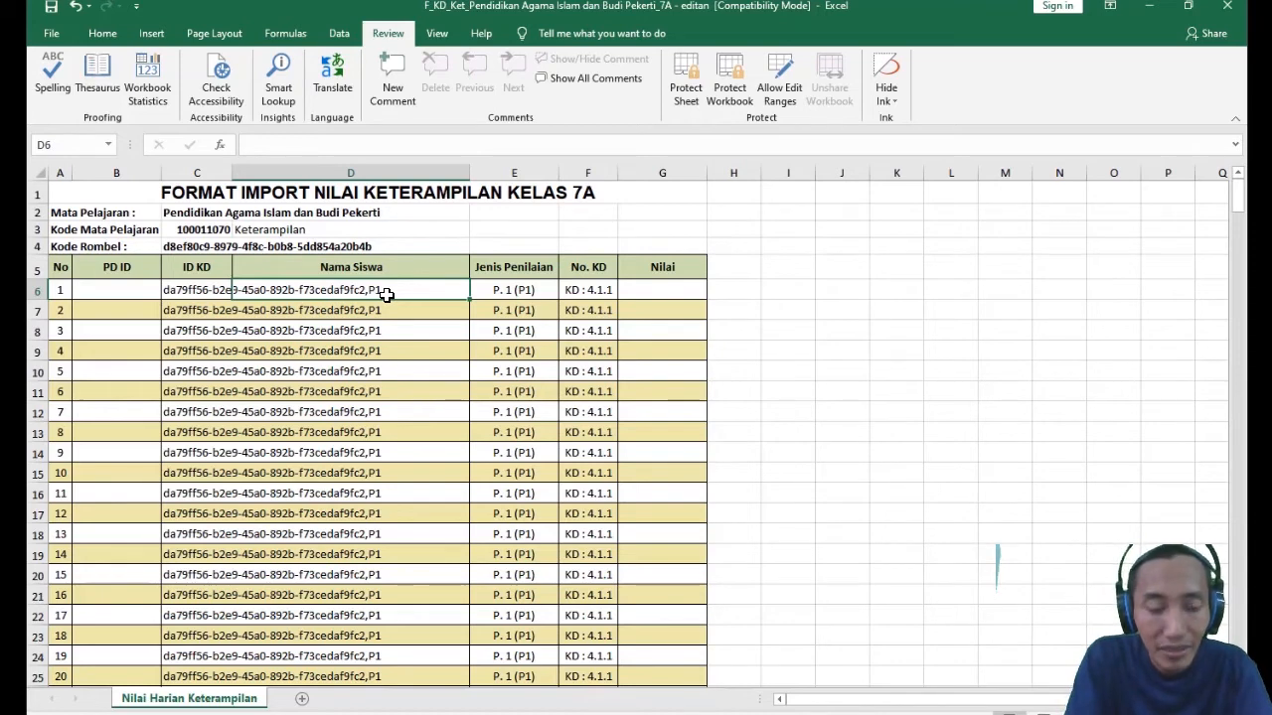
pyautogui.write('Mikaila')
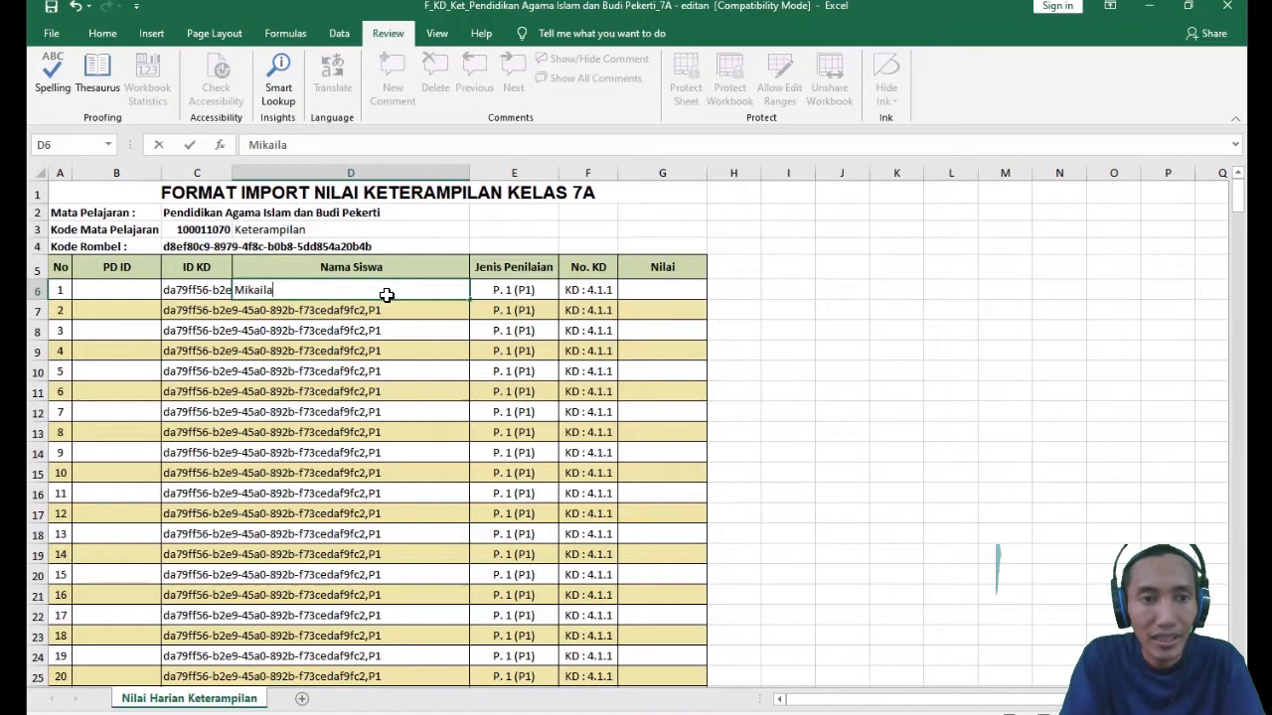
pyautogui.press('Return')
pyautogui.write('Mikaili')
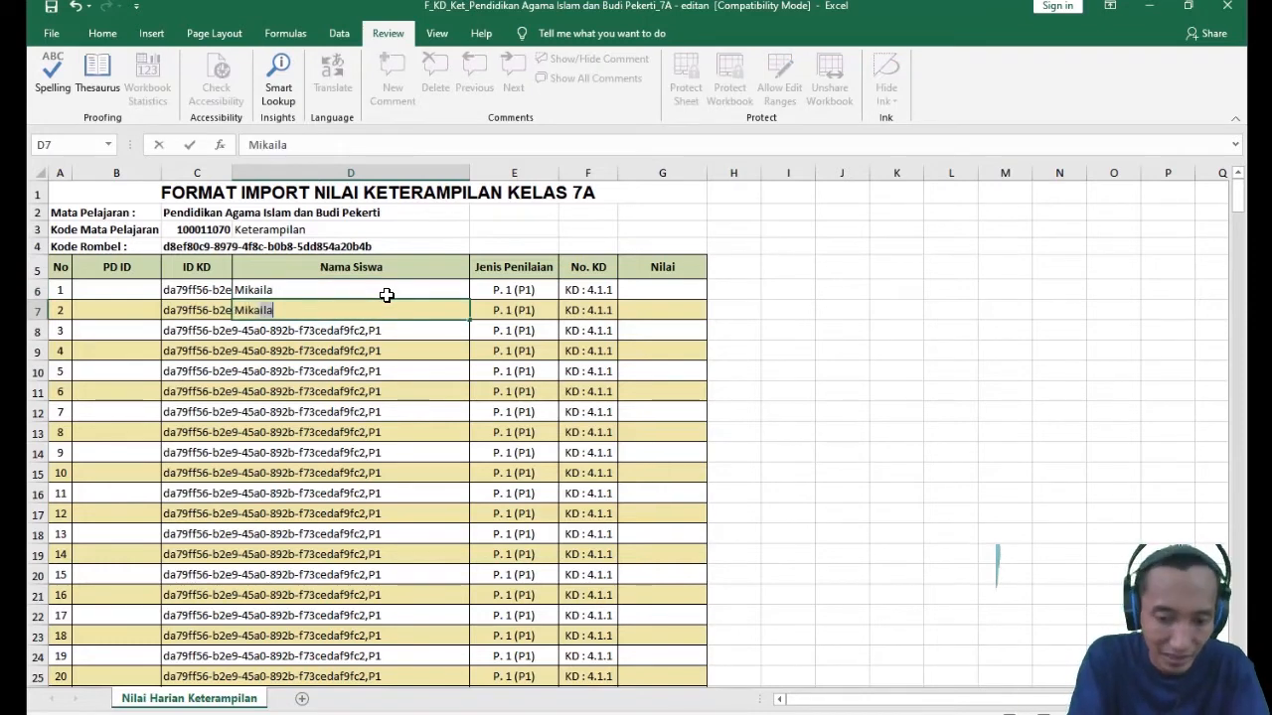
pyautogui.press('Return')
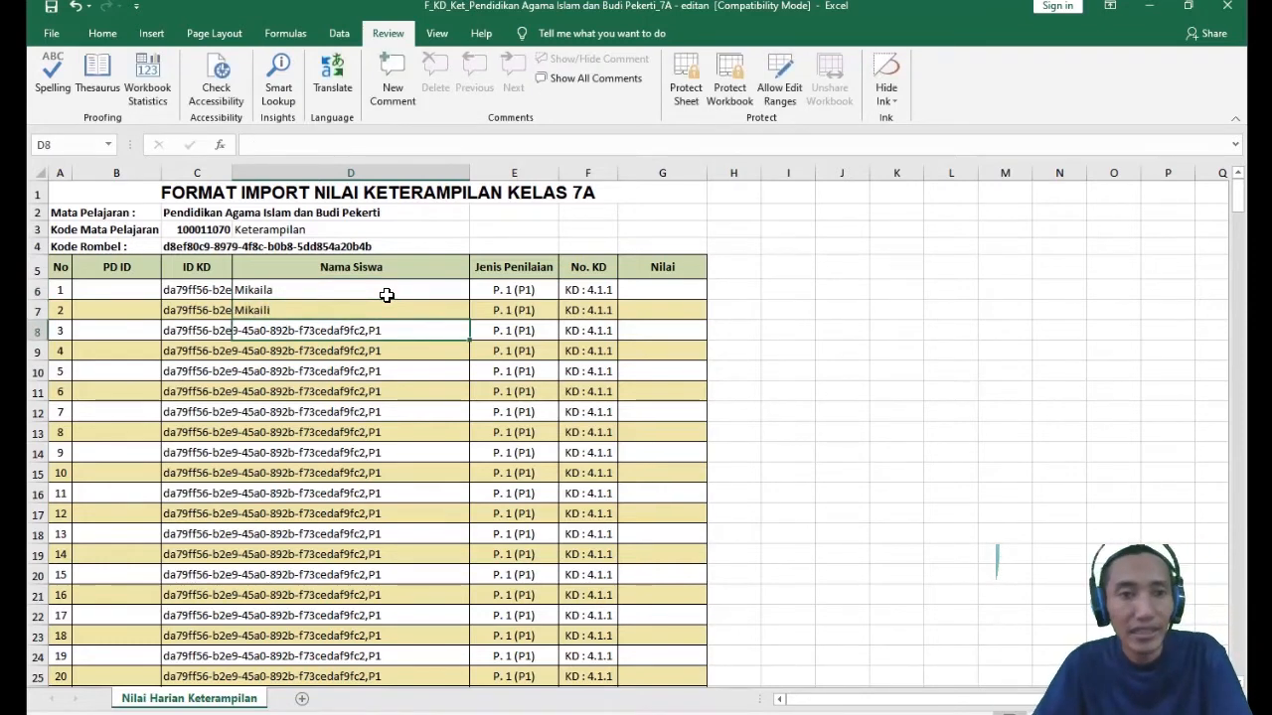
# - Examine the sample names in D6 and D7, the empty Nama Siswa cells beneath them and ID KD cell C8
pyautogui.moveTo(330, 288); pyautogui.dragTo(334, 327)
pyautogui.click(374, 429)
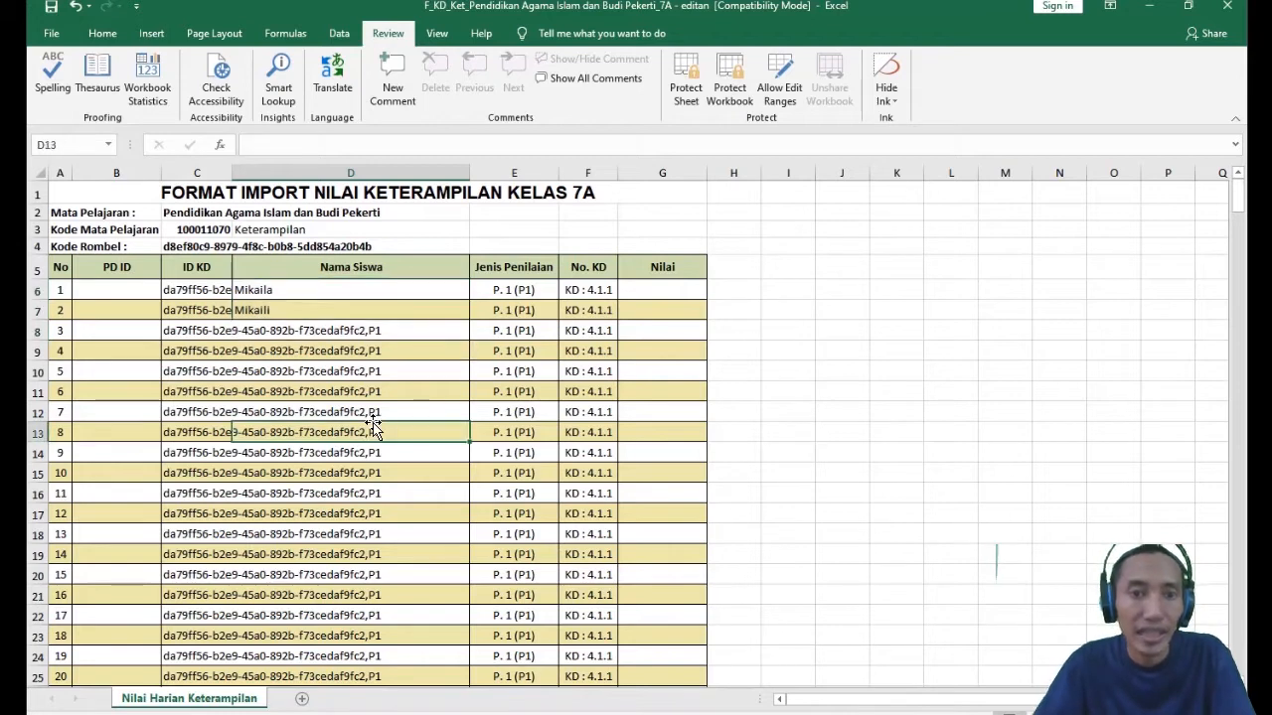
pyautogui.click(270, 281)
pyautogui.click(286, 312)
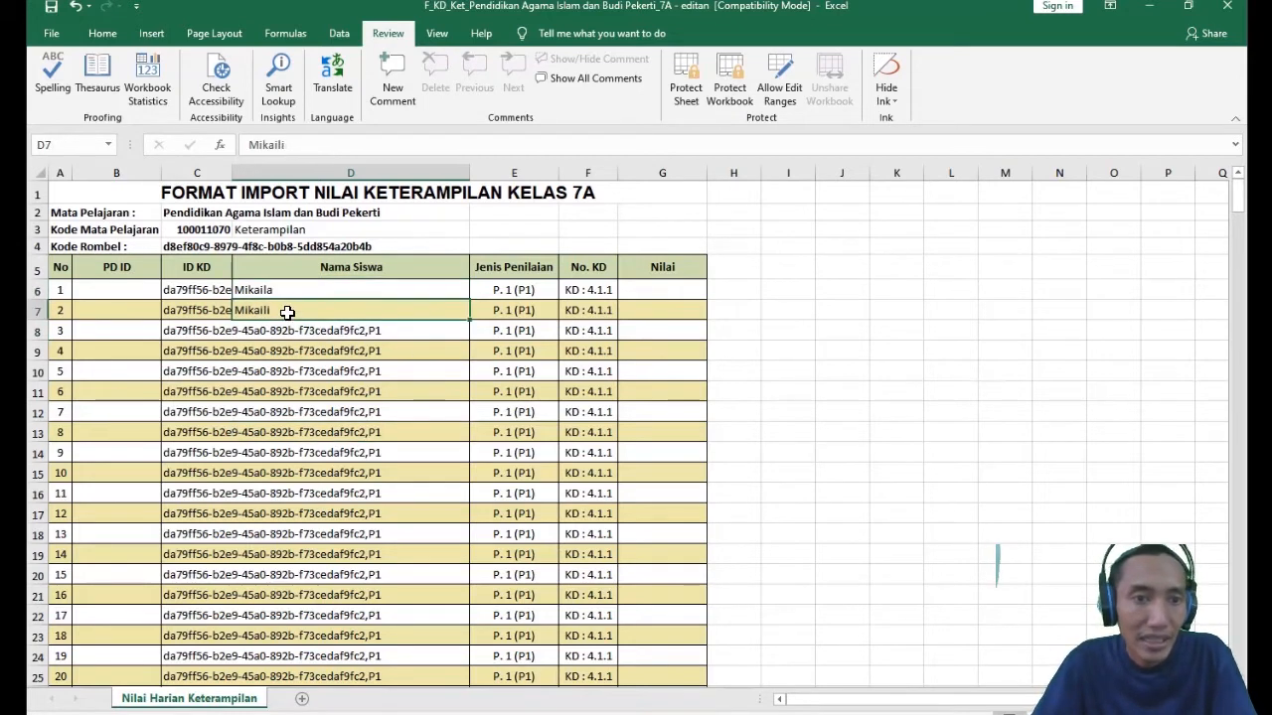
pyautogui.click(270, 288)
pyautogui.click(296, 332)
pyautogui.click(284, 310)
pyautogui.click(281, 291)
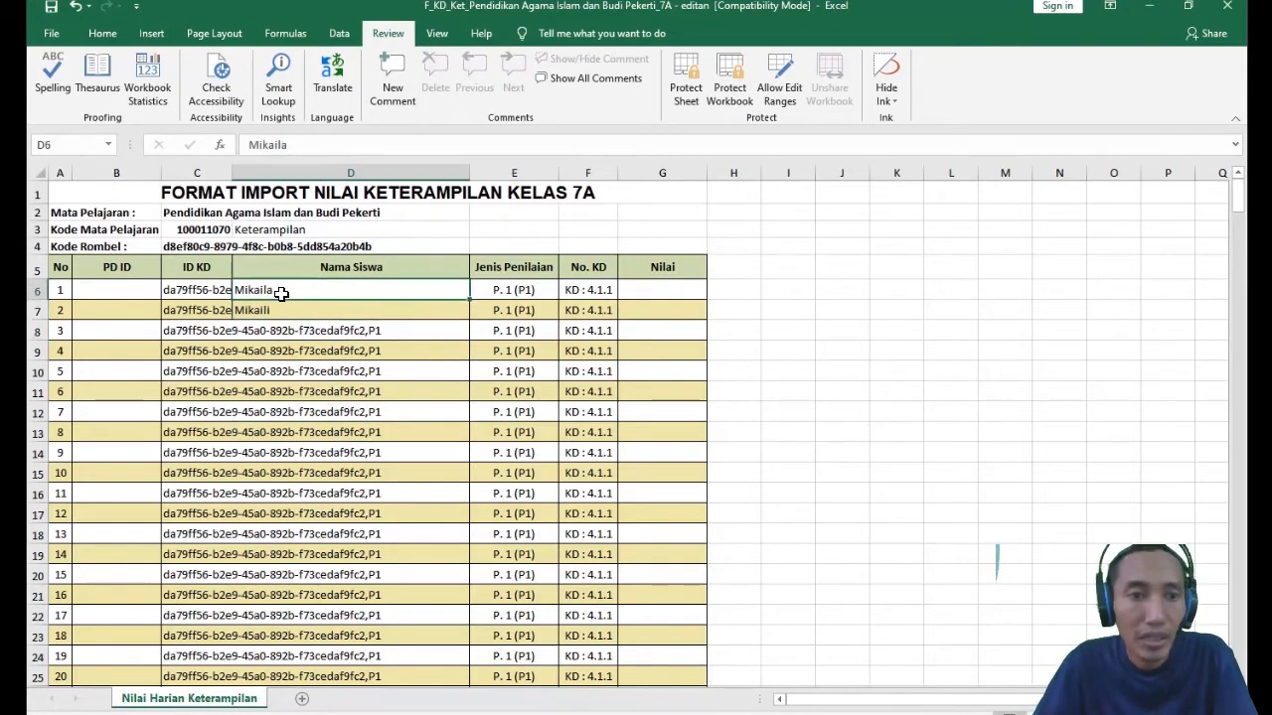
pyautogui.click(318, 350)
pyautogui.click(298, 310)
pyautogui.click(285, 288)
pyautogui.click(304, 310)
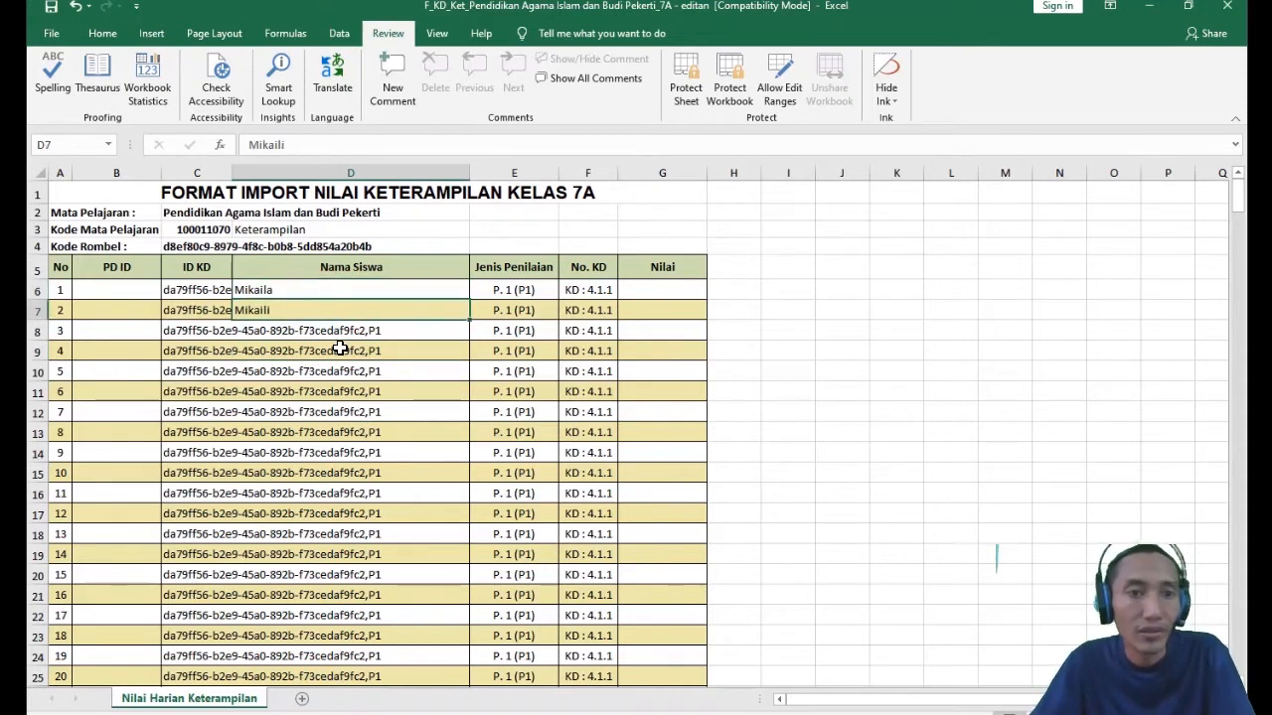
pyautogui.click(195, 331)
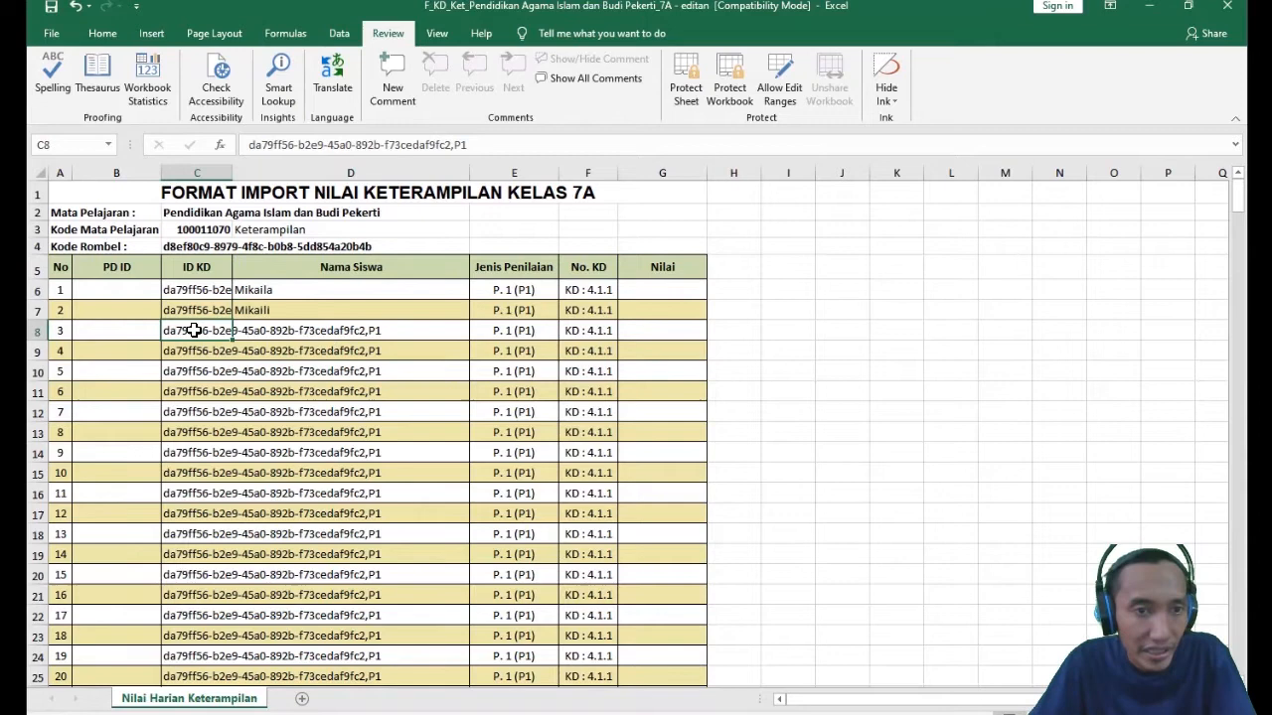
# - Compare the sample names in D6 and D7 with PD ID cell B6 and the unfilled Nama Siswa cells beneath them
pyautogui.moveTo(195, 331); pyautogui.dragTo(295, 345)
pyautogui.click(388, 429)
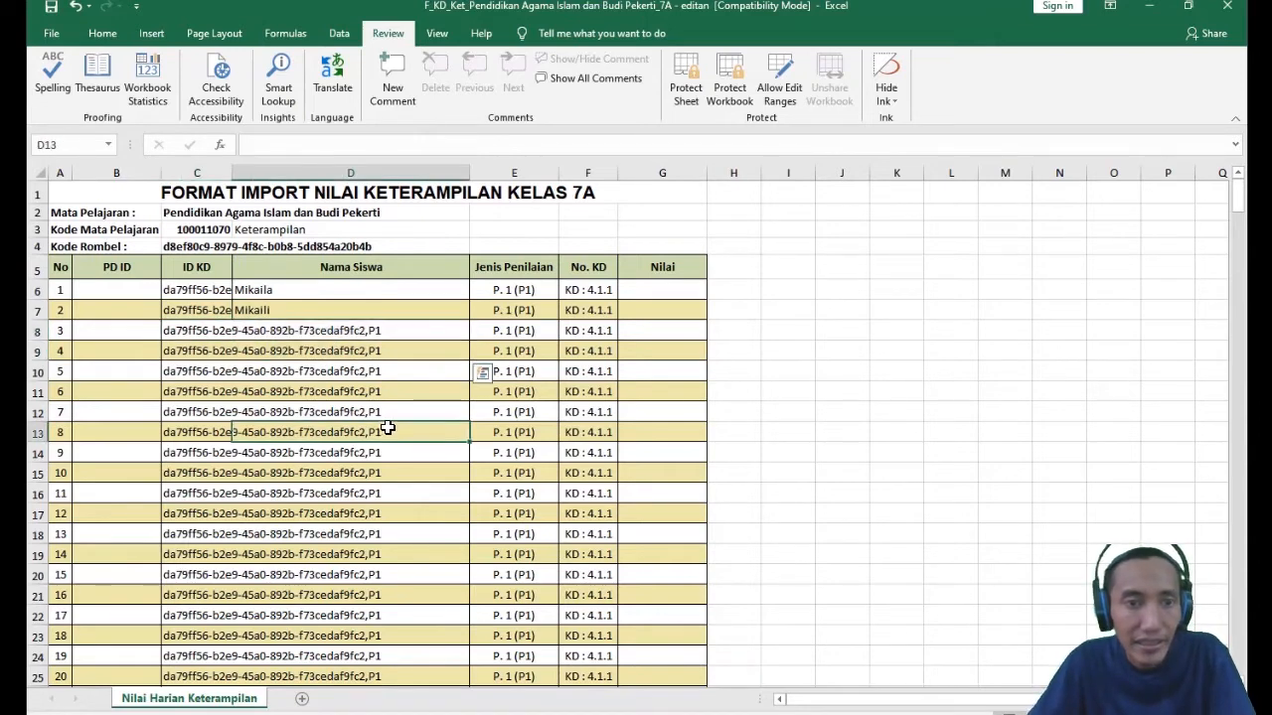
pyautogui.moveTo(265, 288)
pyautogui.mouseDown()
pyautogui.moveTo(289, 301)
pyautogui.moveTo(282, 286)
pyautogui.moveTo(305, 328)
pyautogui.moveTo(285, 293)
pyautogui.mouseUp()
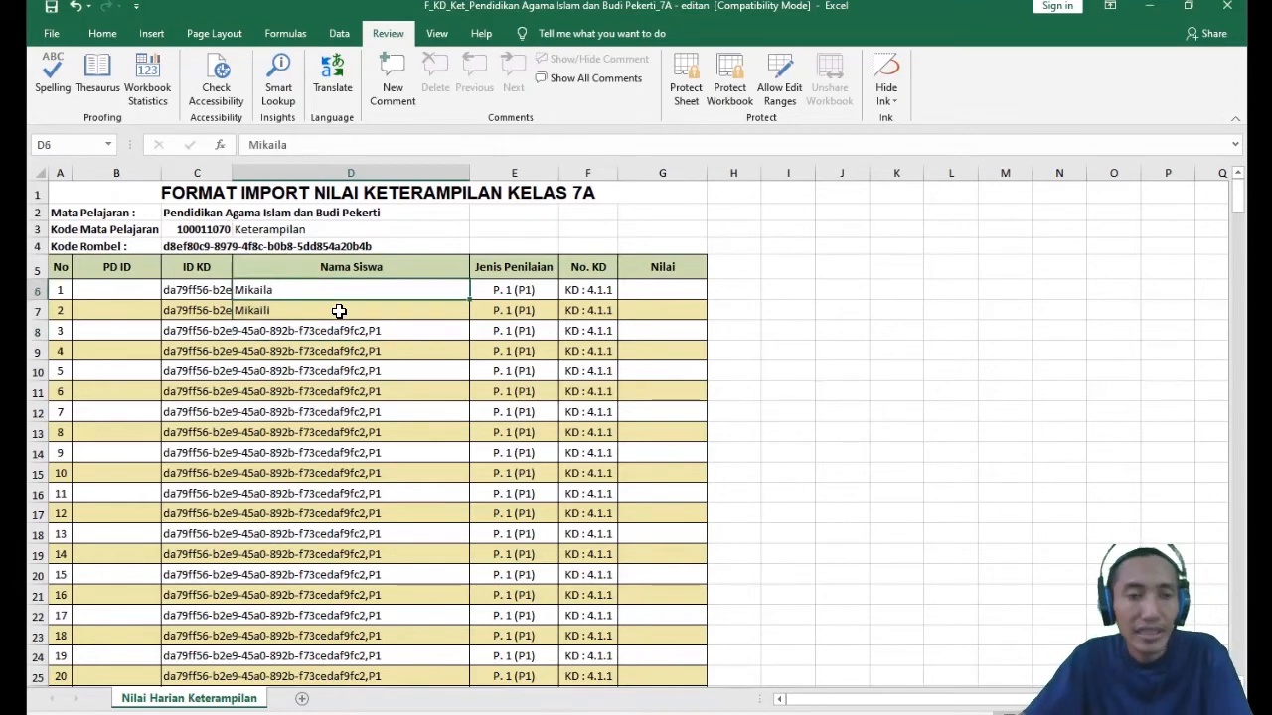
pyautogui.click(305, 313)
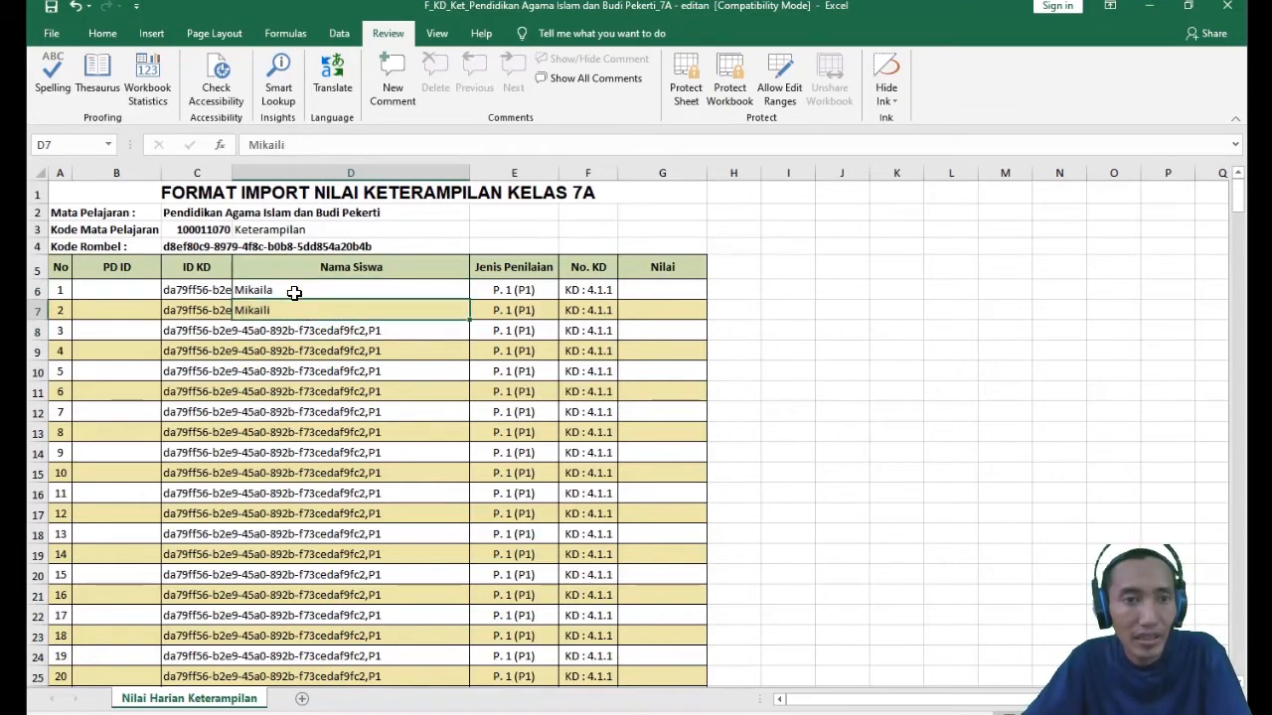
pyautogui.click(132, 287)
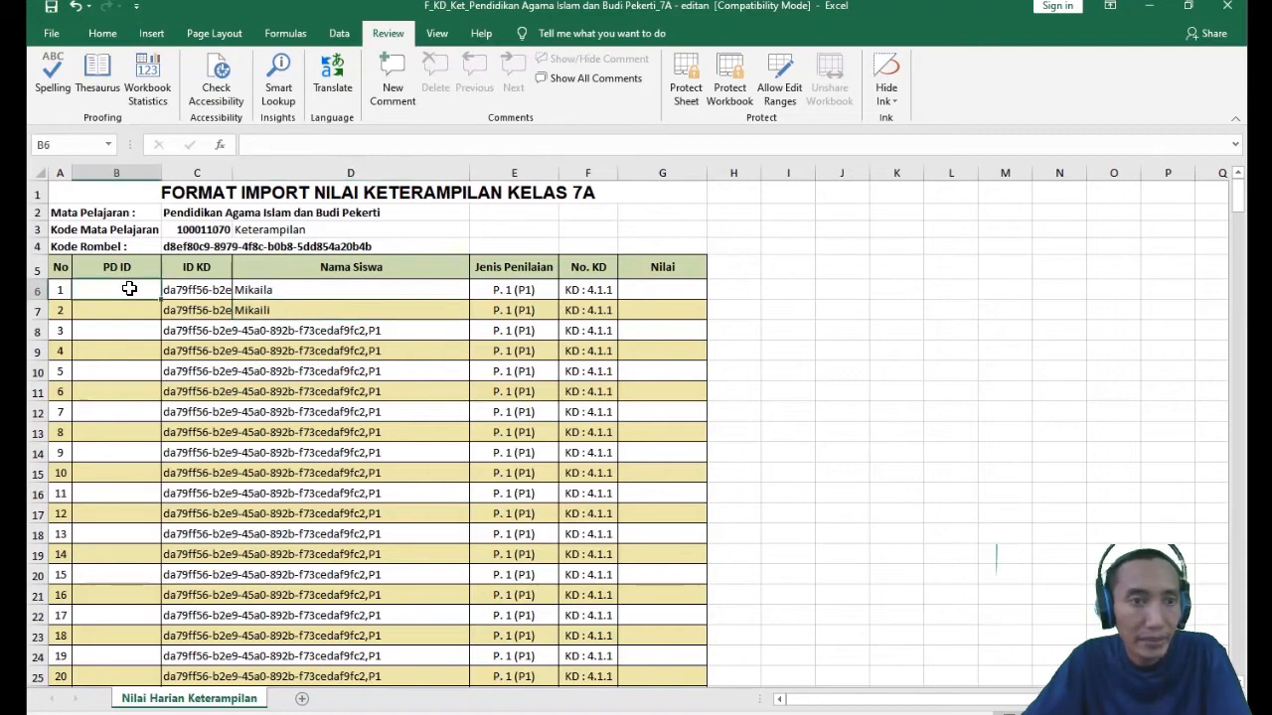
pyautogui.click(268, 314)
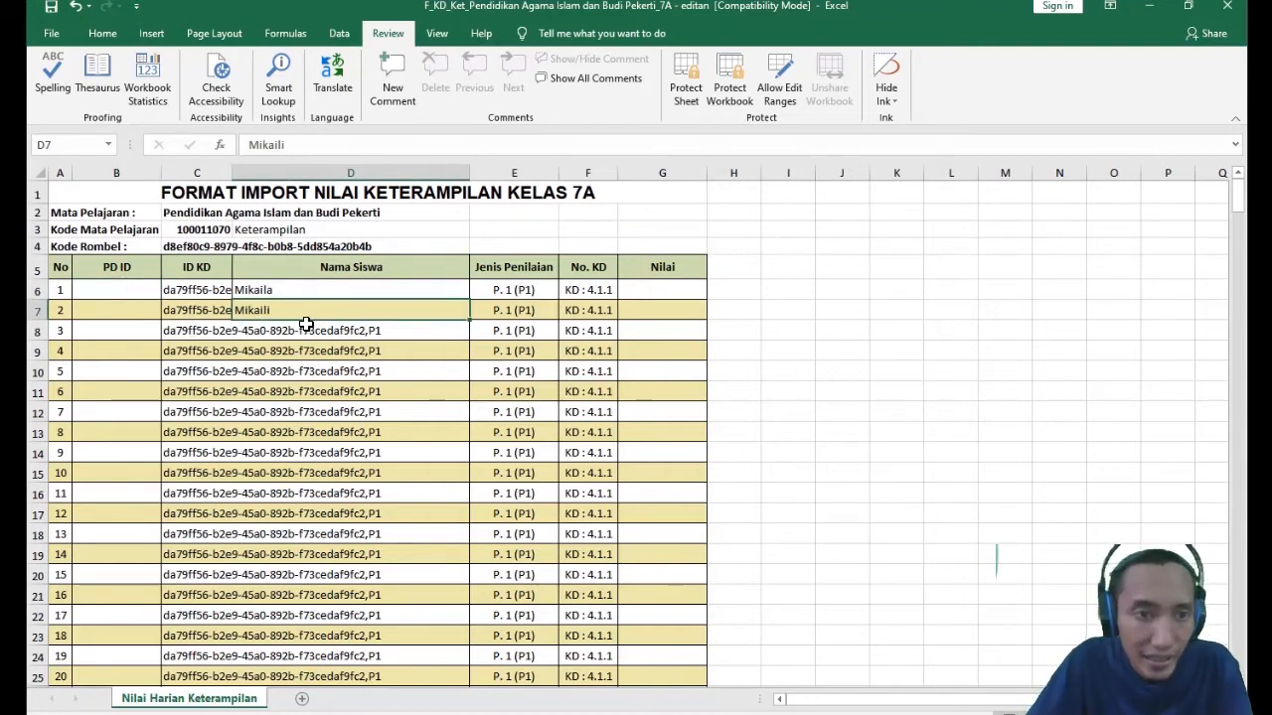
pyautogui.click(265, 287)
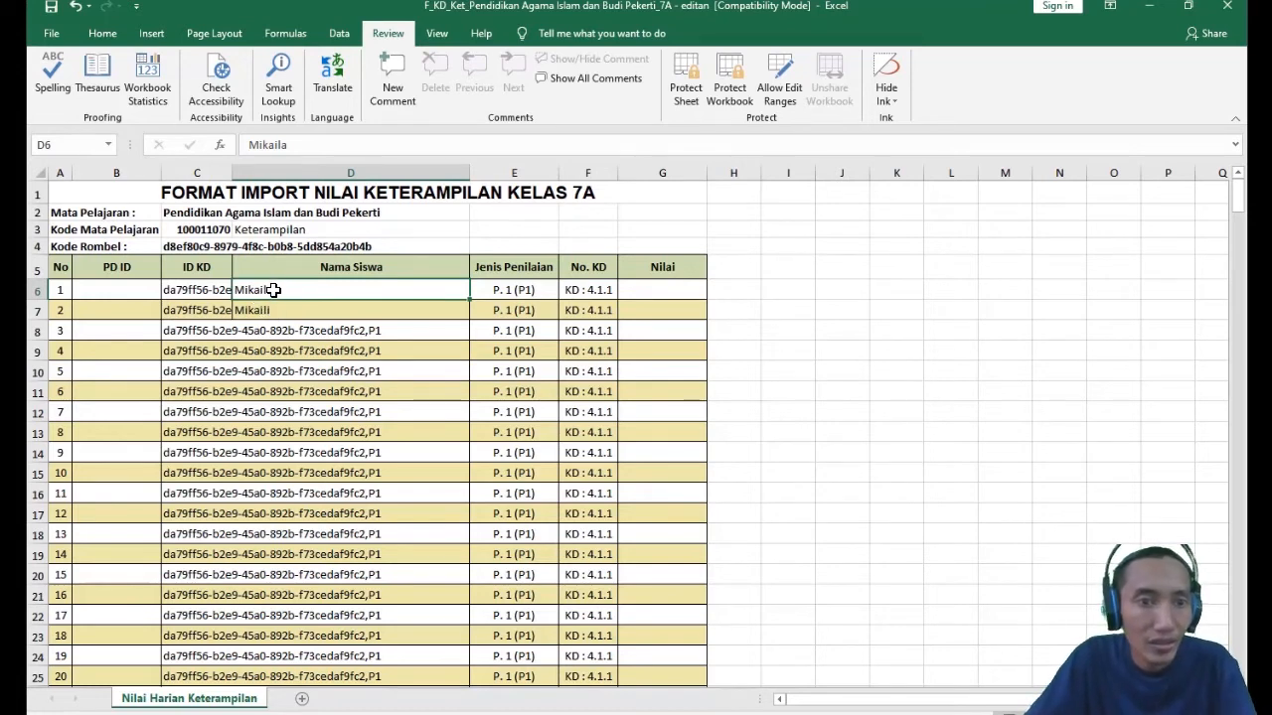
pyautogui.click(124, 290)
pyautogui.click(290, 311)
pyautogui.click(294, 290)
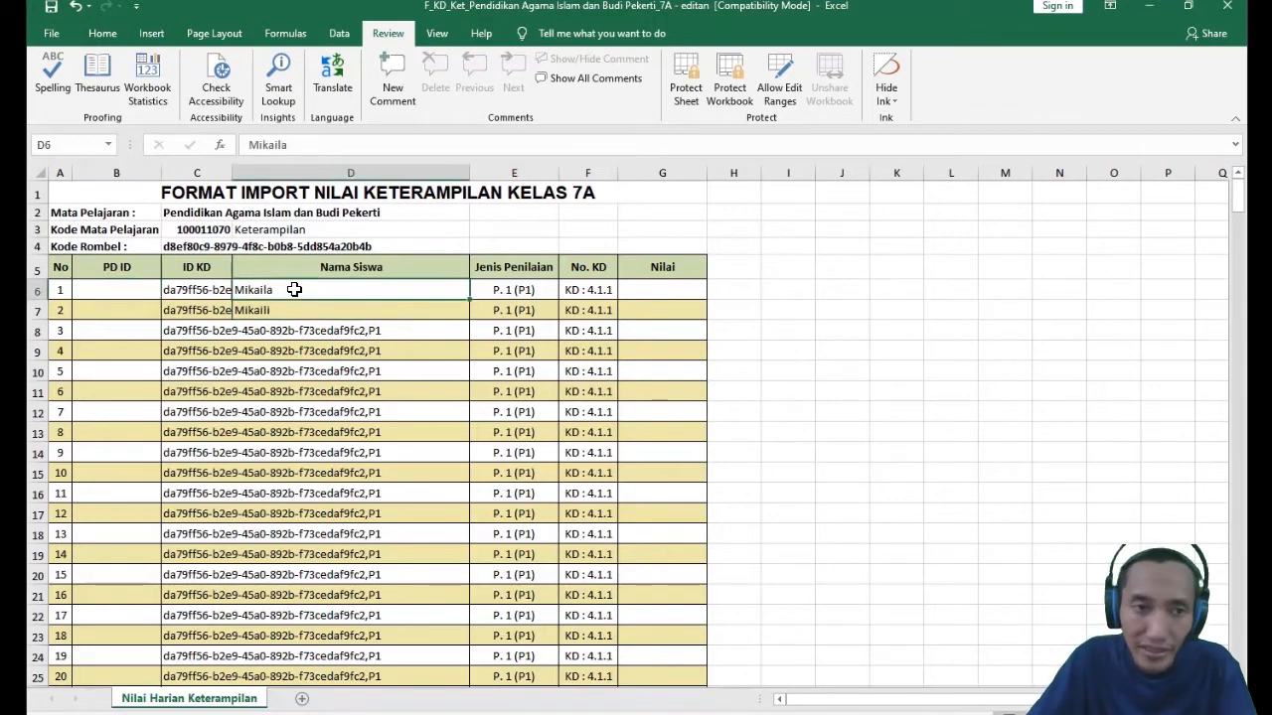
pyautogui.click(343, 390)
pyautogui.click(274, 289)
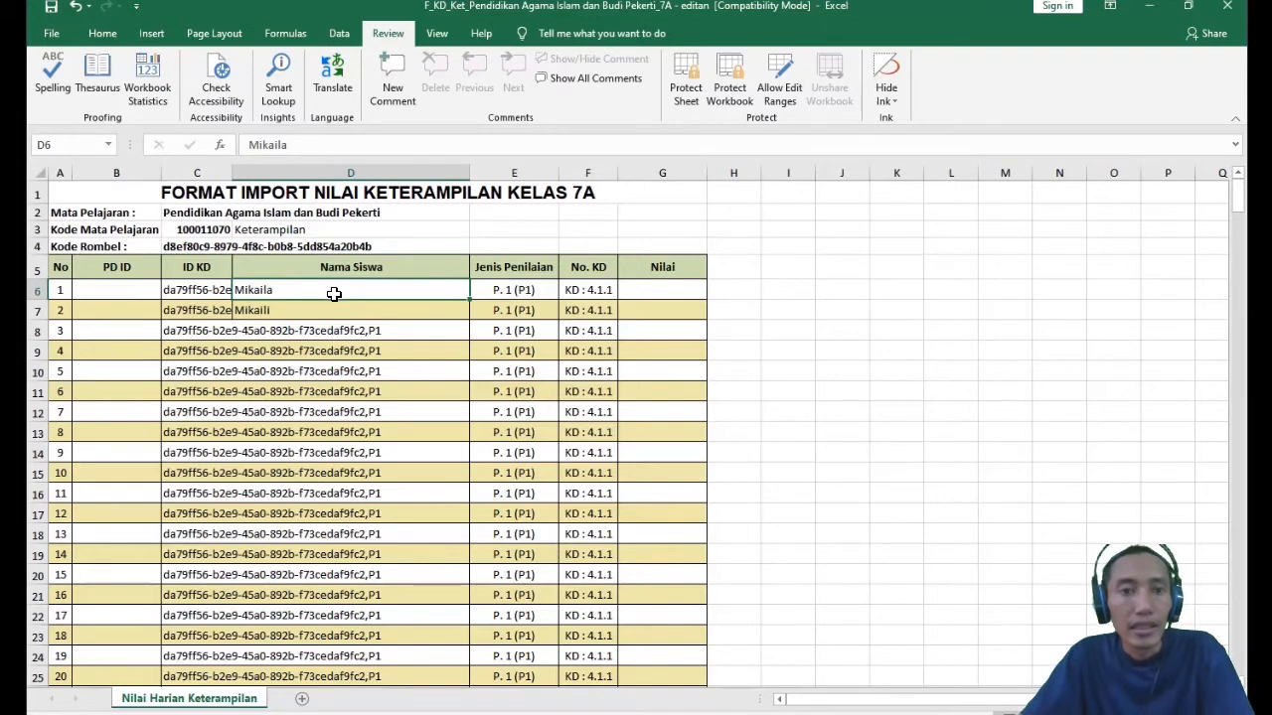
# - Examine the Jenis Penilaian and No. KD columns from their headers down to the last student row, 346
pyautogui.moveTo(512, 267); pyautogui.dragTo(582, 346)
pyautogui.moveTo(574, 405)
pyautogui.mouseDown()
pyautogui.moveTo(578, 462)
pyautogui.moveTo(596, 412)
pyautogui.moveTo(588, 465)
pyautogui.moveTo(540, 298)
pyautogui.moveTo(567, 534)
pyautogui.moveTo(557, 541)
pyautogui.moveTo(586, 396)
pyautogui.mouseUp()
pyautogui.click(502, 293)
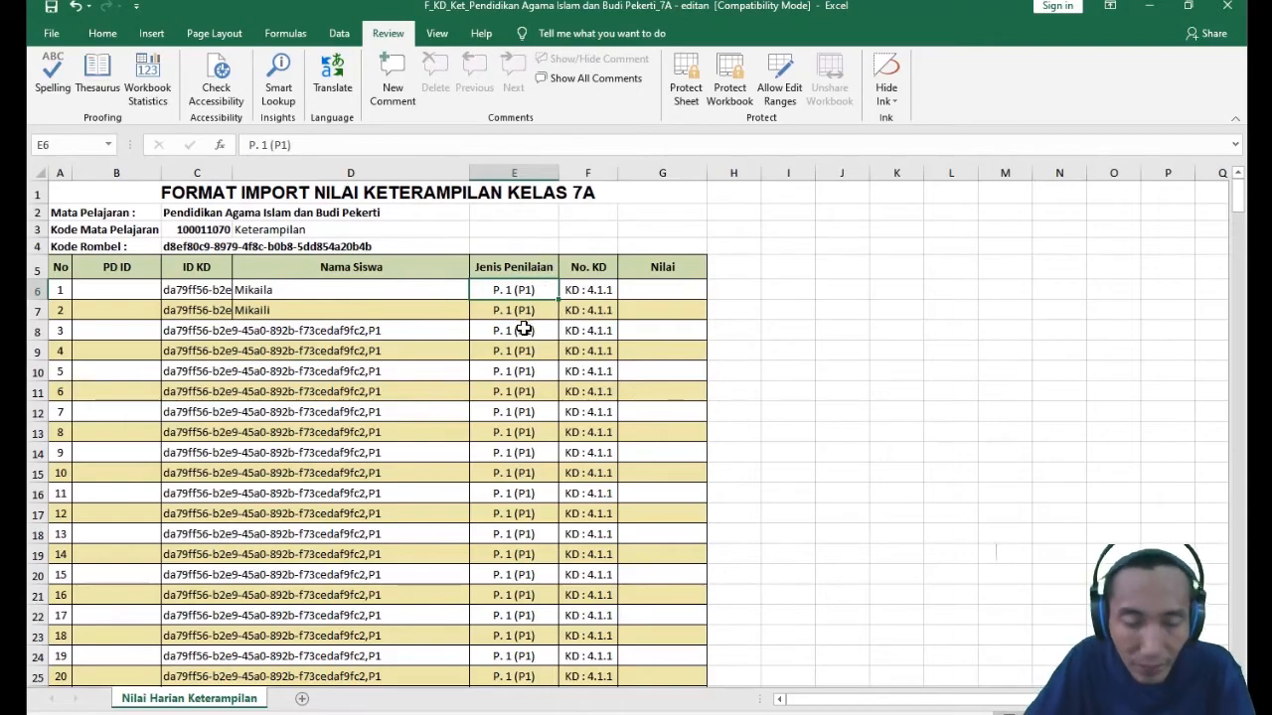
pyautogui.moveTo(1240, 202); pyautogui.dragTo(1239, 654)
pyautogui.click(497, 649)
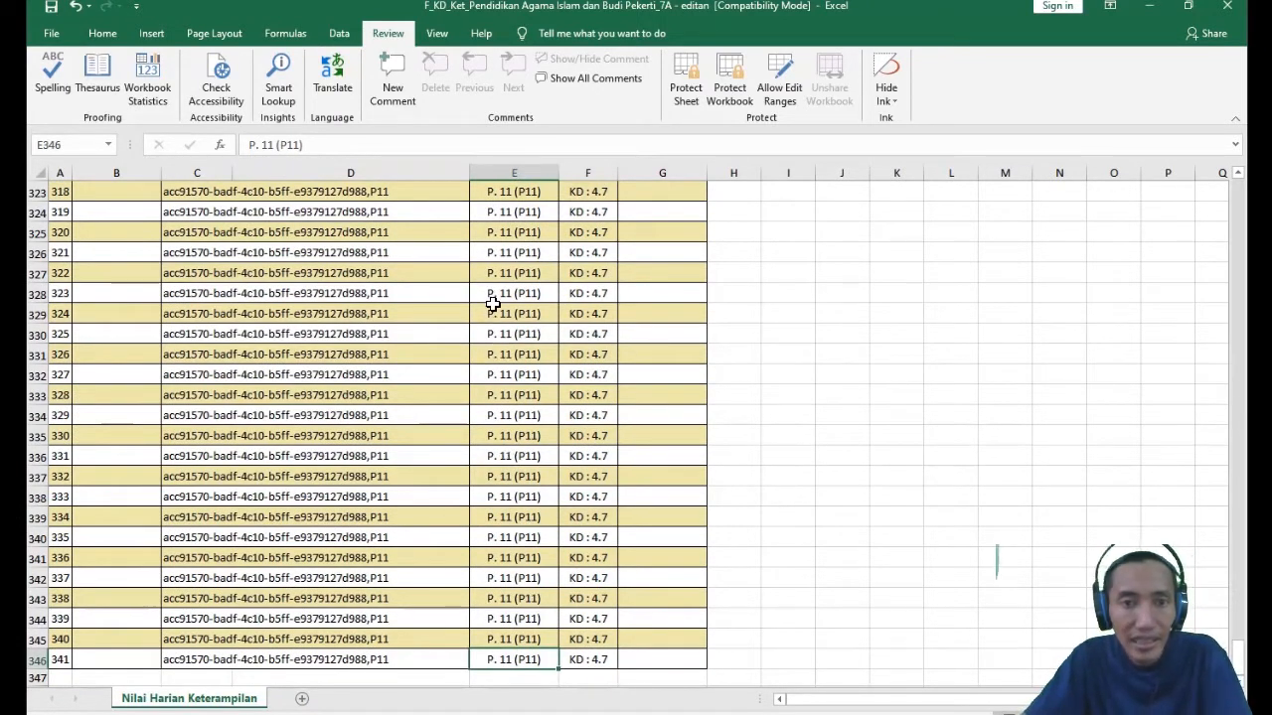
pyautogui.click(487, 252)
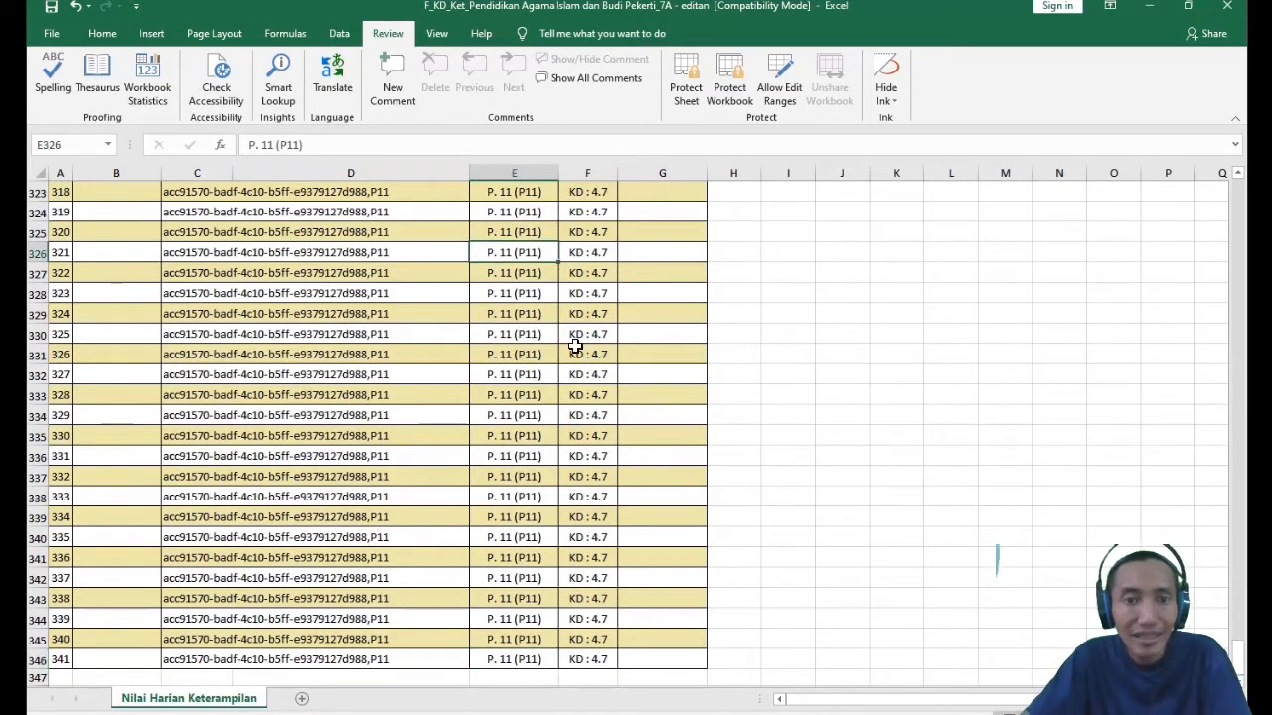
pyautogui.click(585, 659)
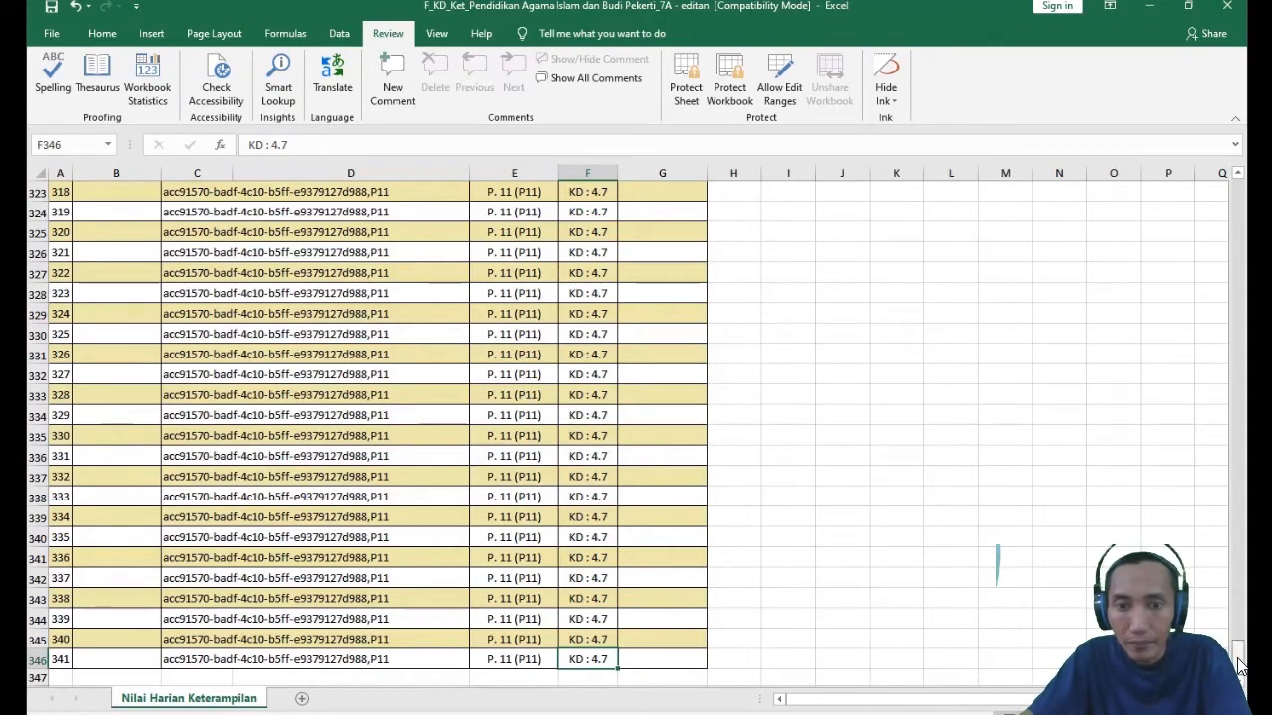
pyautogui.moveTo(1239, 660); pyautogui.dragTo(1239, 194)
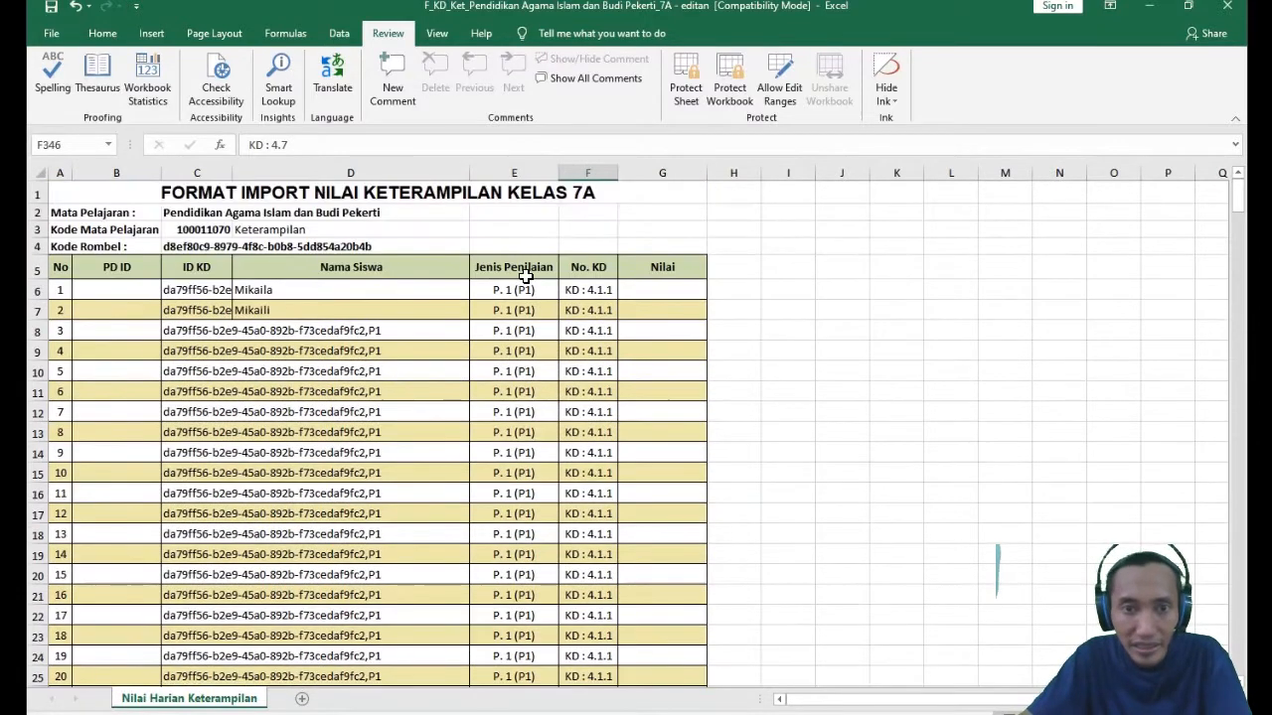
# - Examine how the No. KD codes change from F6 downward, especially between rows 96 and 99
pyautogui.click(583, 290)
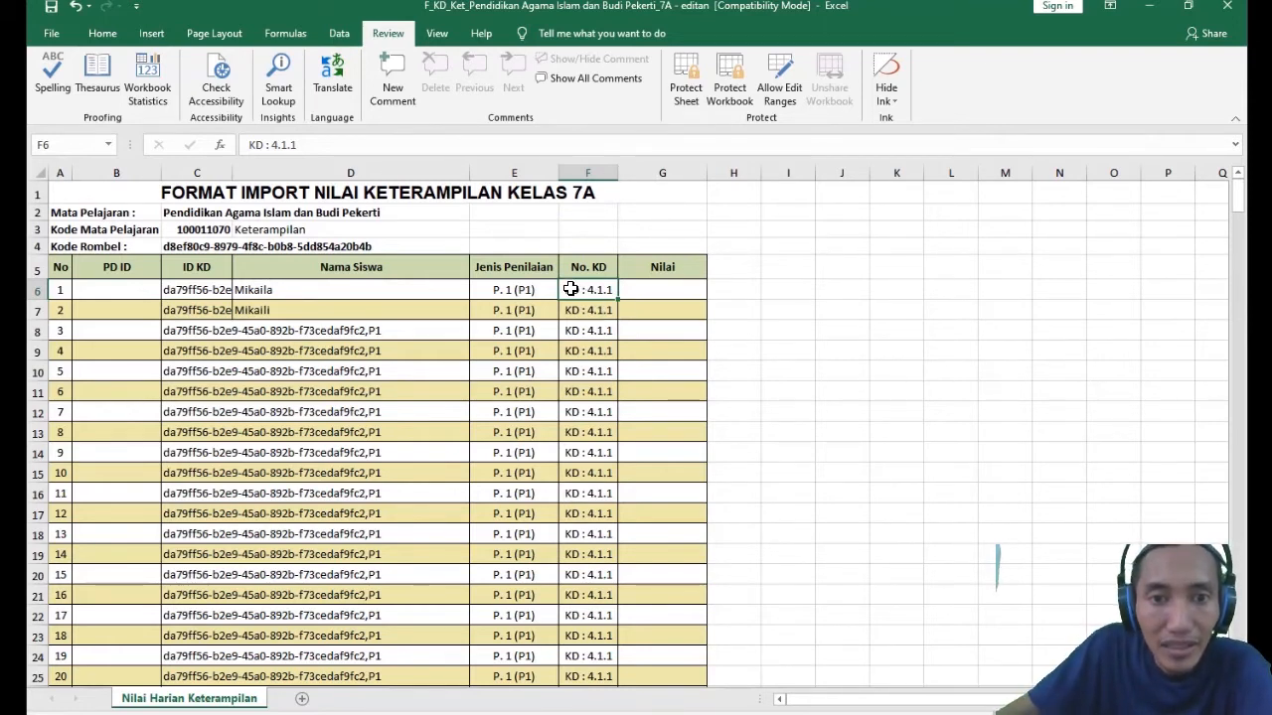
pyautogui.scroll(-13, 606, 373)
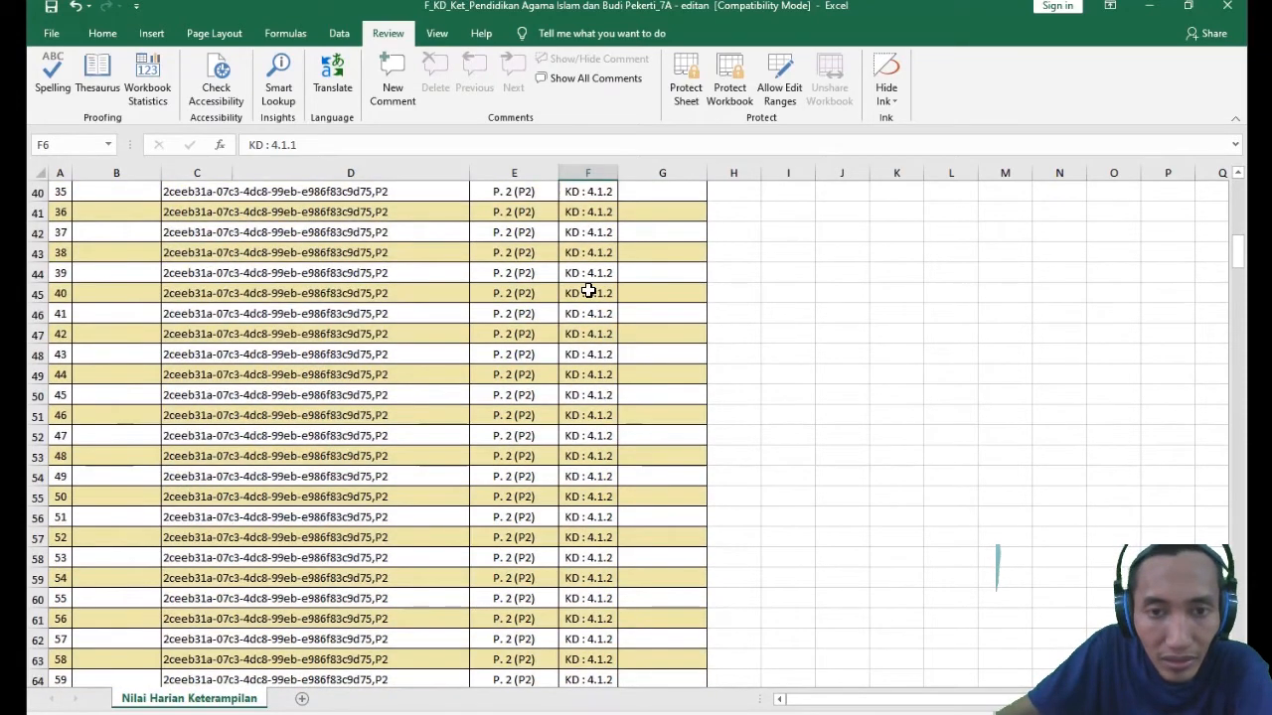
pyautogui.scroll(-20, 596, 521)
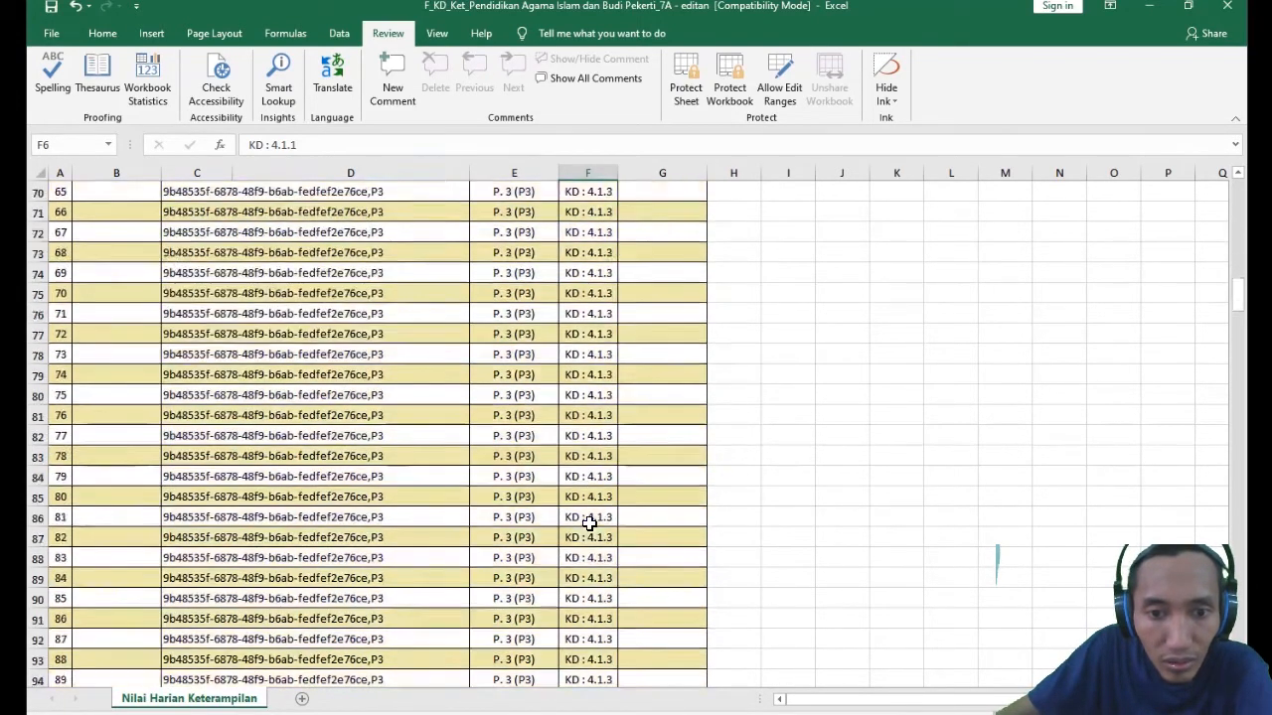
pyautogui.scroll(8, 591, 498)
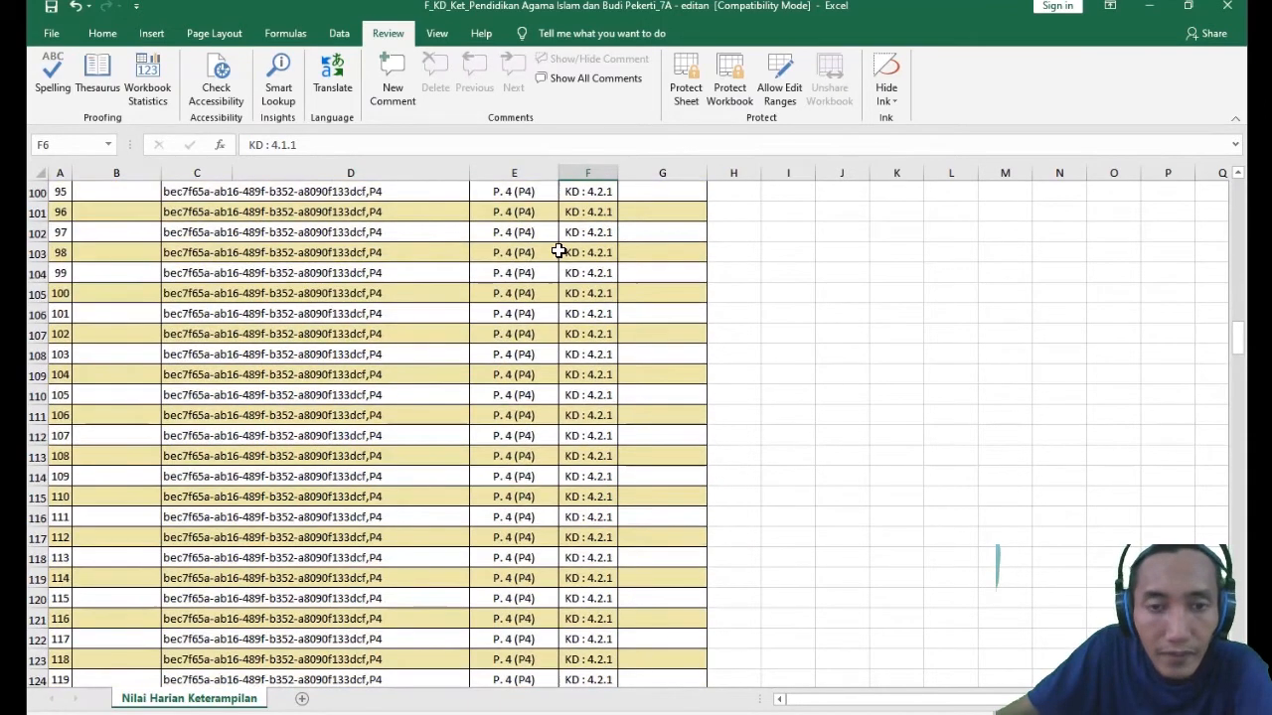
pyautogui.click(585, 341)
pyautogui.click(602, 360)
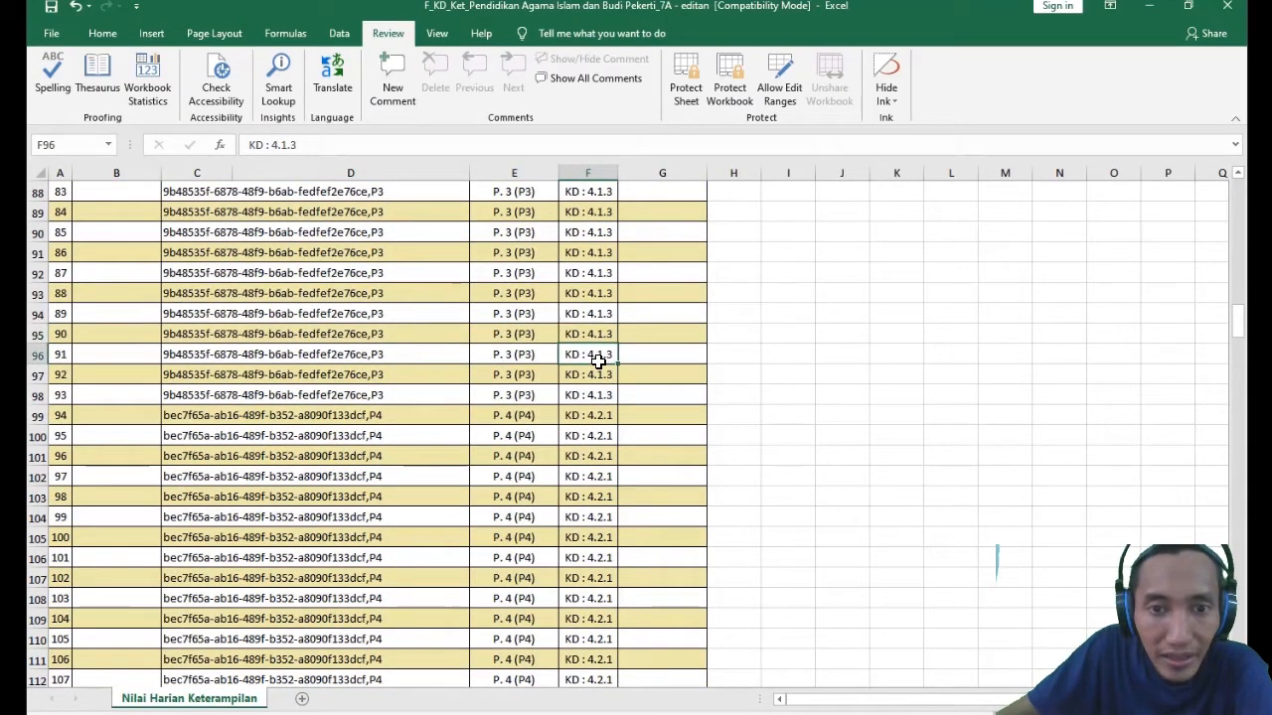
pyautogui.click(583, 416)
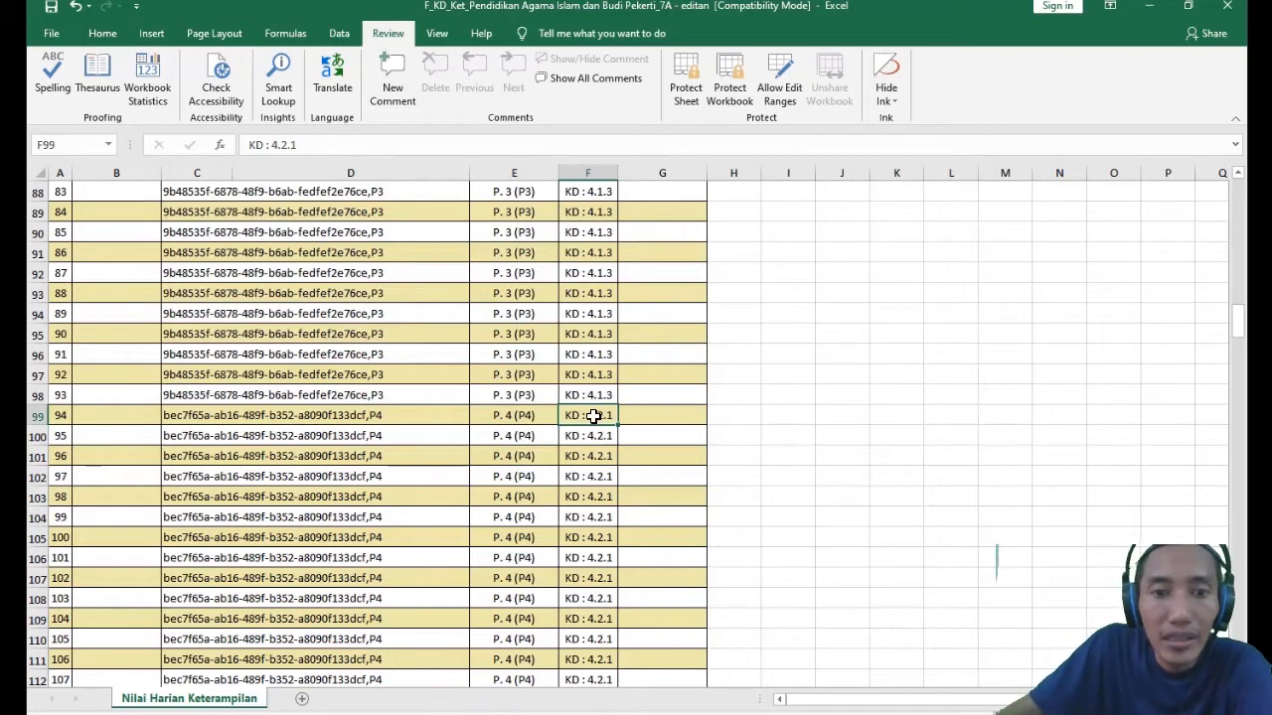
pyautogui.scroll(-8, 597, 536)
pyautogui.scroll(20, 596, 507)
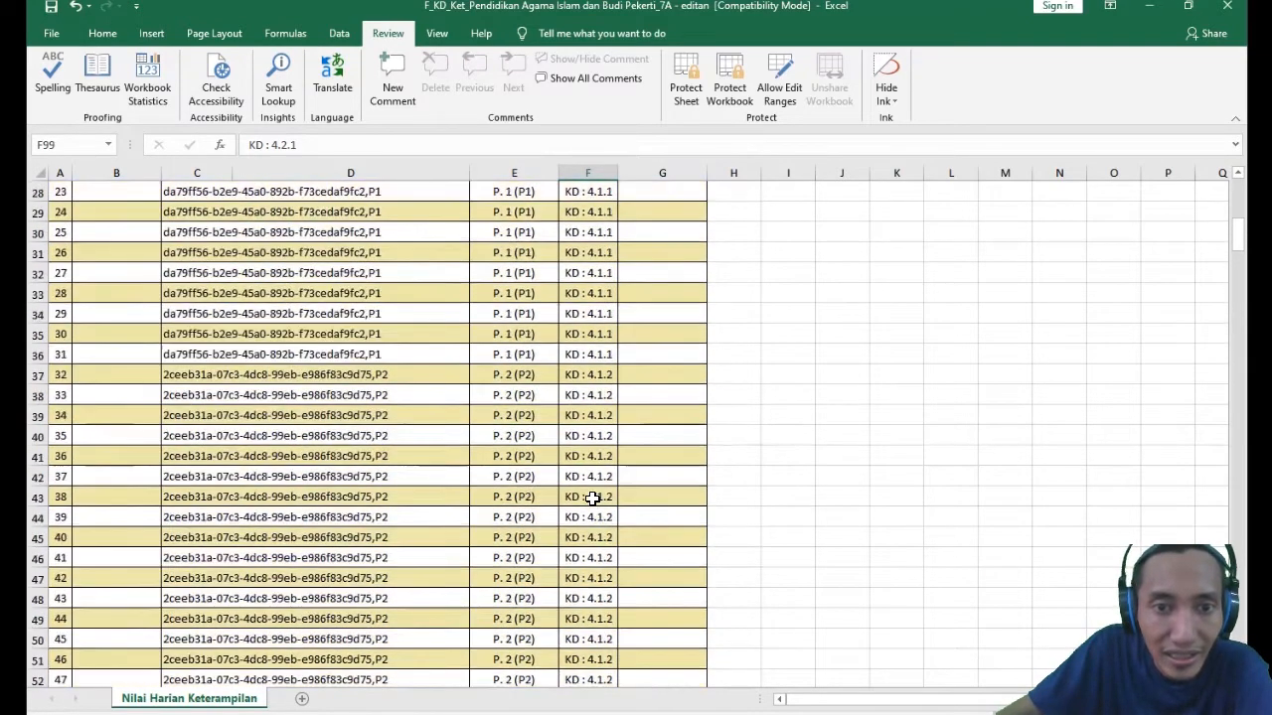
pyautogui.scroll(9, 593, 499)
# - Compare the Jenis Penilaian entries from E6 with the sample name in D6, and review the rows down to 346
pyautogui.click(490, 290)
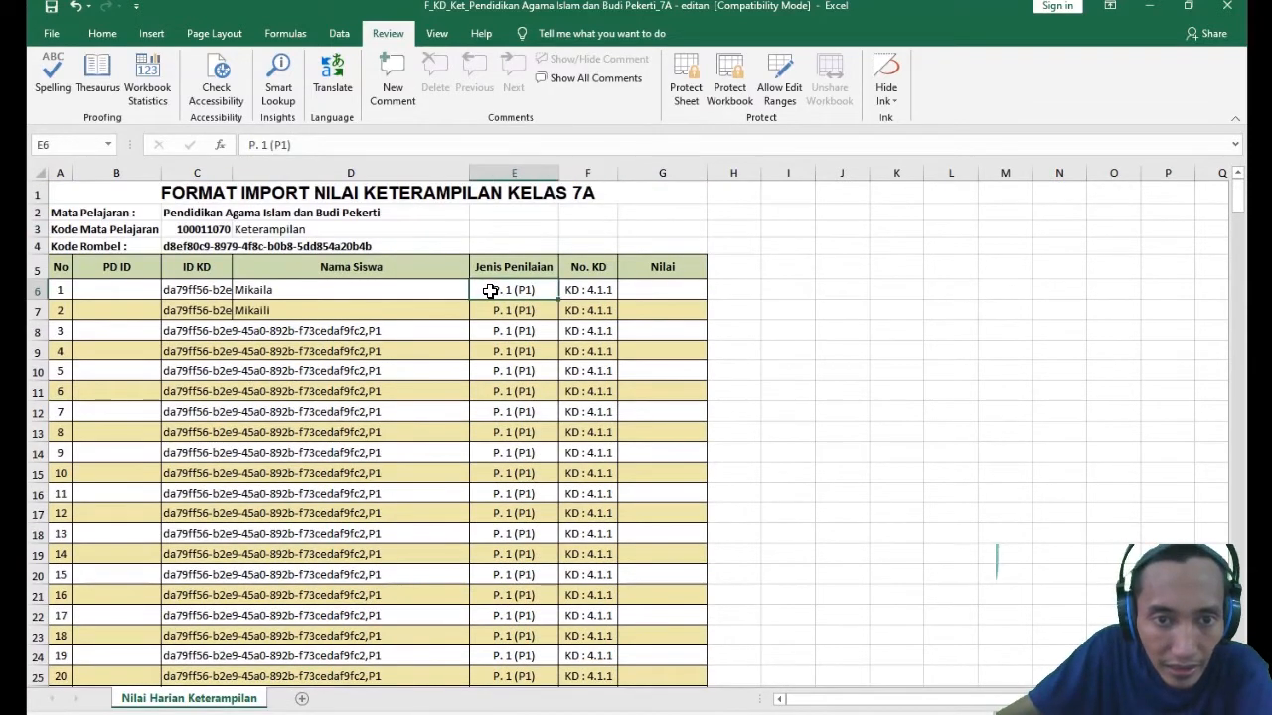
pyautogui.moveTo(490, 290); pyautogui.dragTo(527, 584)
pyautogui.click(396, 305)
pyautogui.click(491, 294)
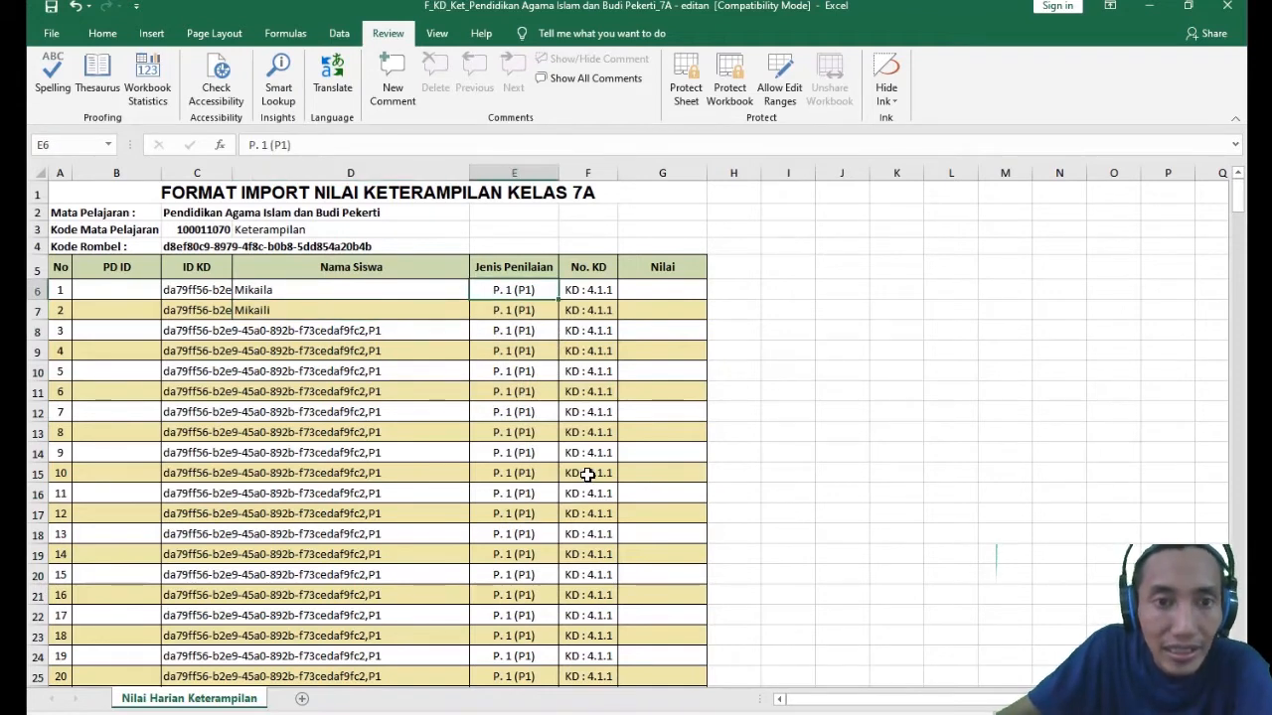
pyautogui.click(259, 289)
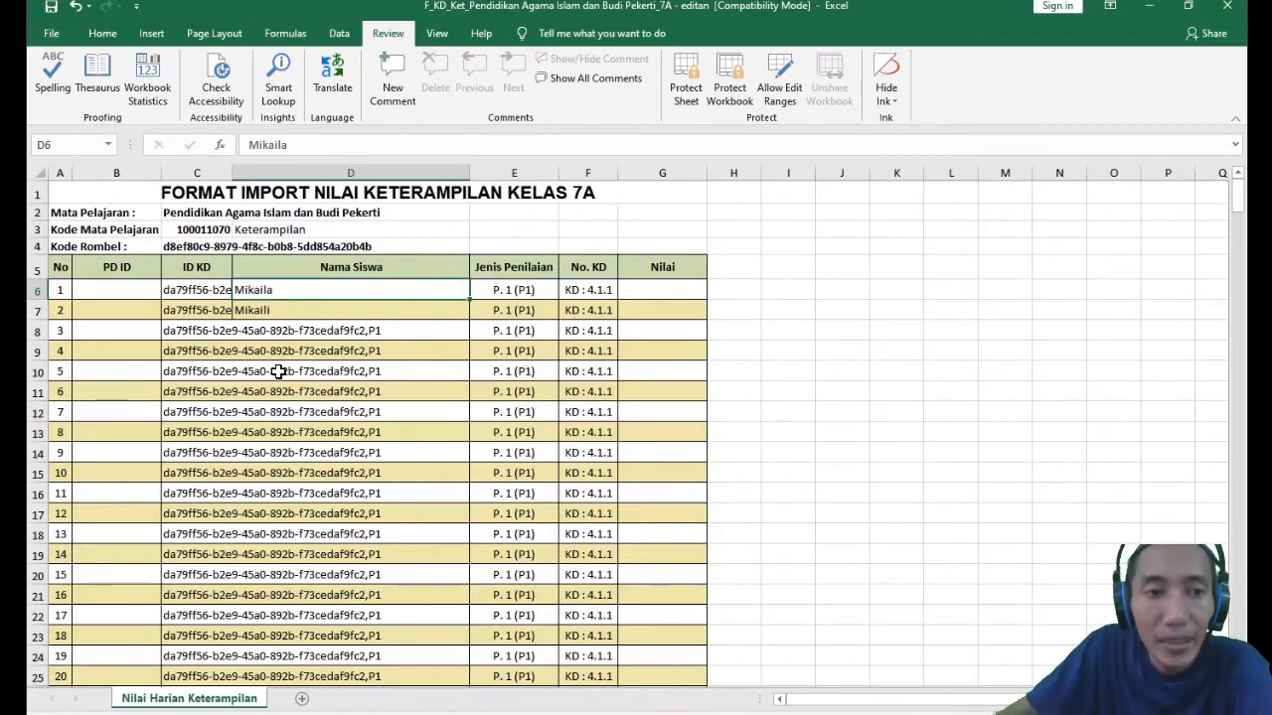
pyautogui.doubleClick(257, 290)
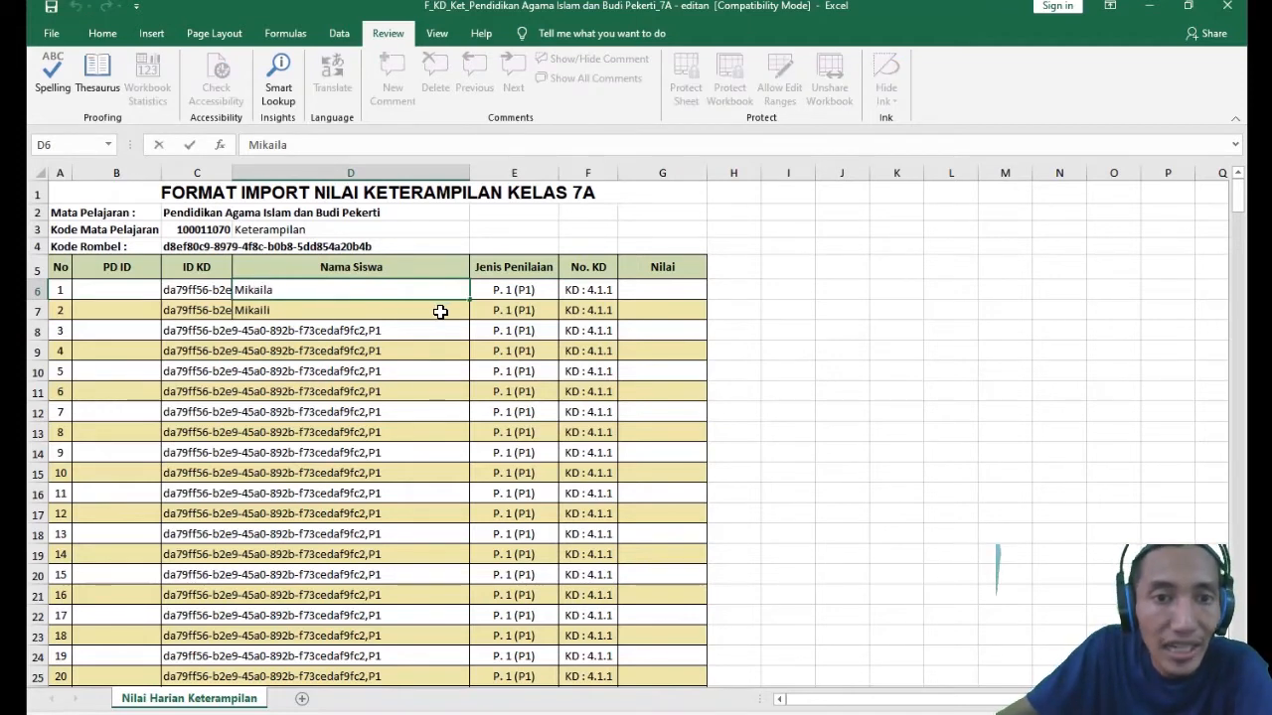
pyautogui.click(522, 291)
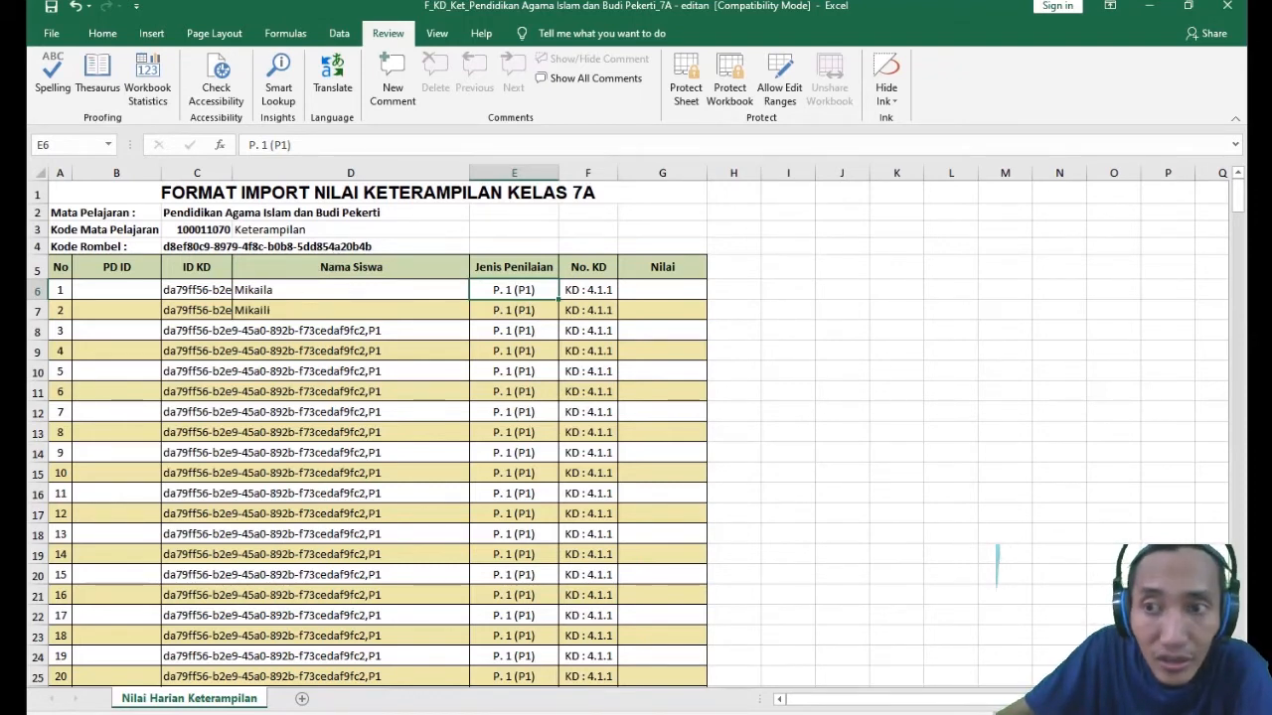
pyautogui.moveTo(1238, 196); pyautogui.dragTo(1240, 220)
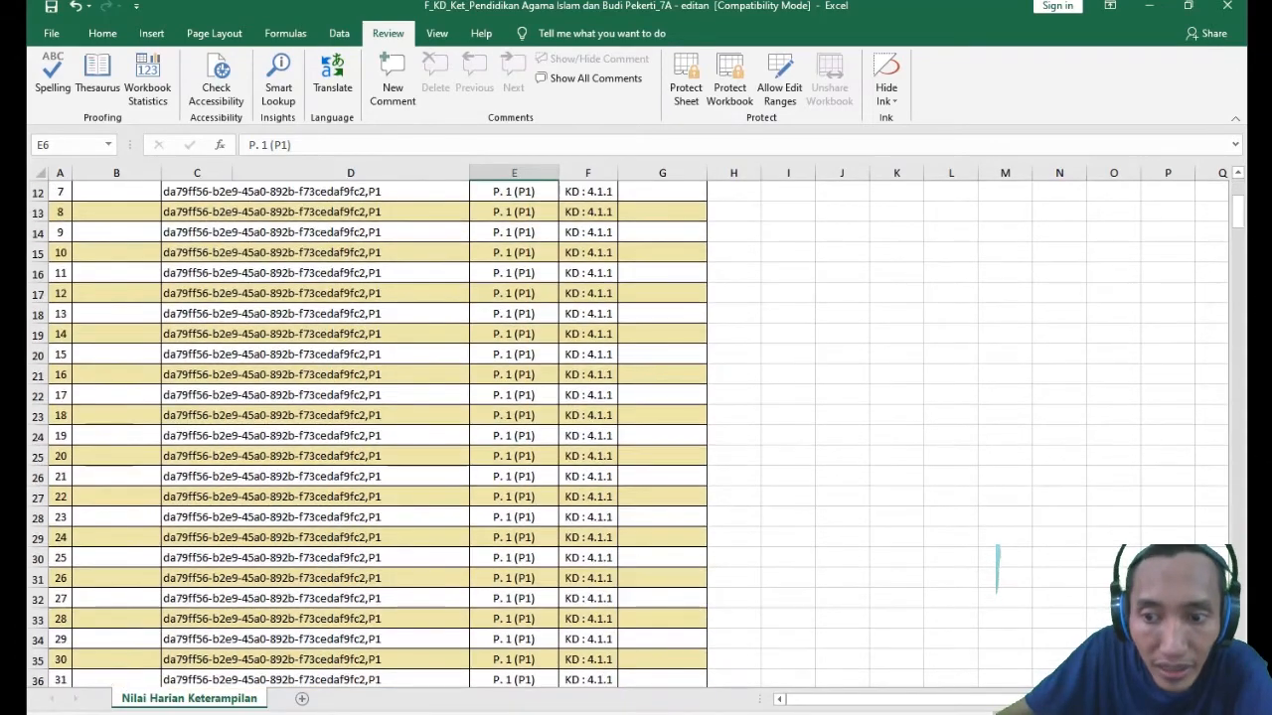
pyautogui.moveTo(1237, 206); pyautogui.dragTo(1238, 221)
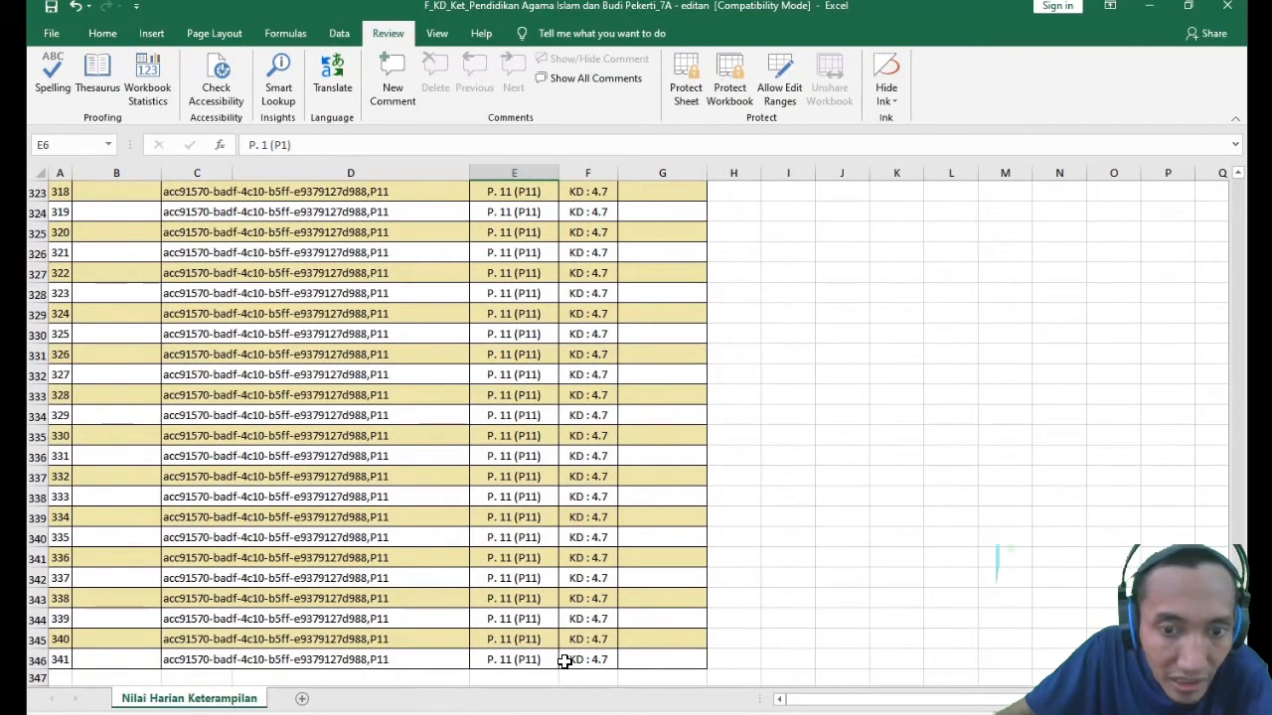
pyautogui.moveTo(1238, 654); pyautogui.dragTo(1254, 189)
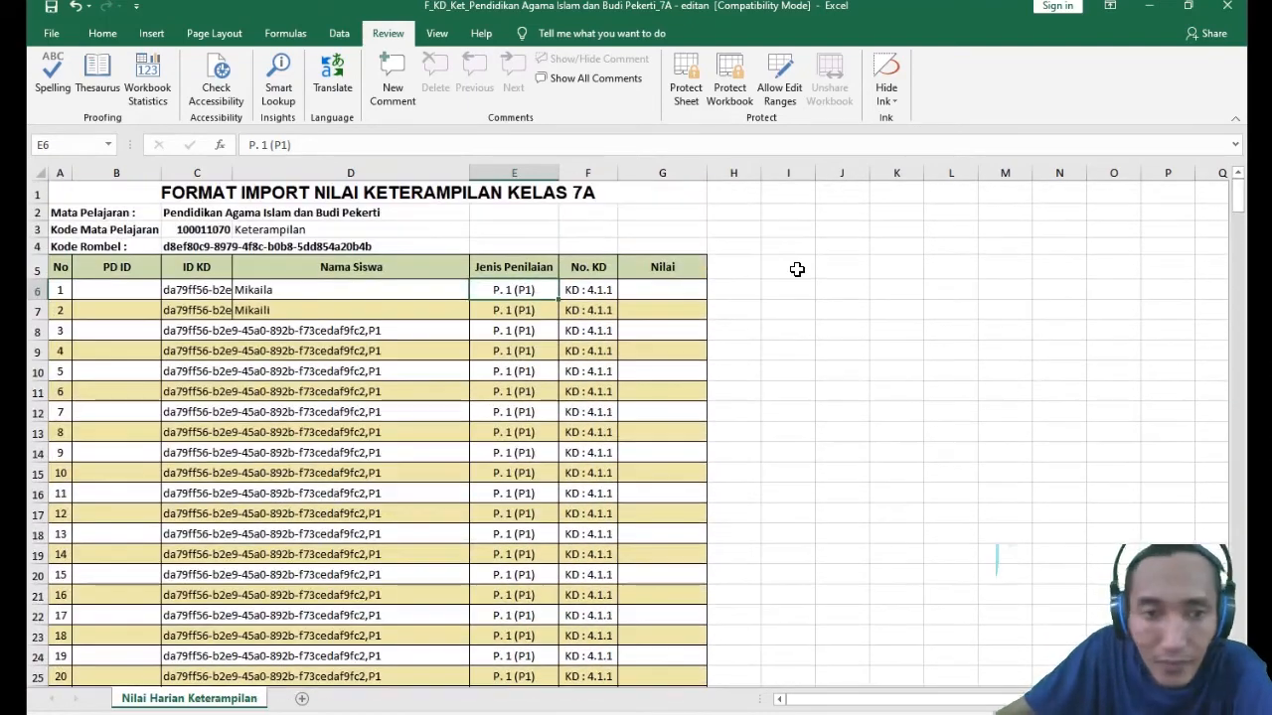
# - Examine Nama Siswa cells D6 through D10, comparing the two sample names with the blank cells beneath
pyautogui.click(320, 336)
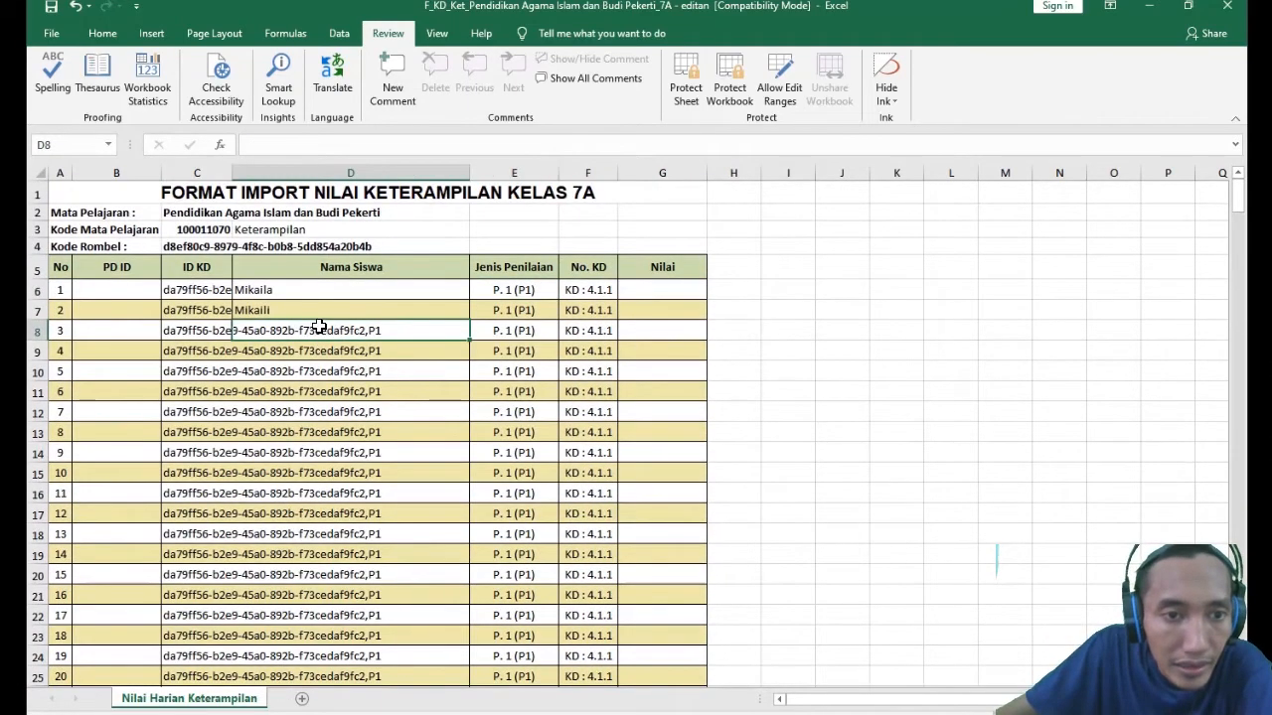
pyautogui.click(253, 290)
pyautogui.click(274, 324)
pyautogui.click(271, 316)
pyautogui.click(262, 292)
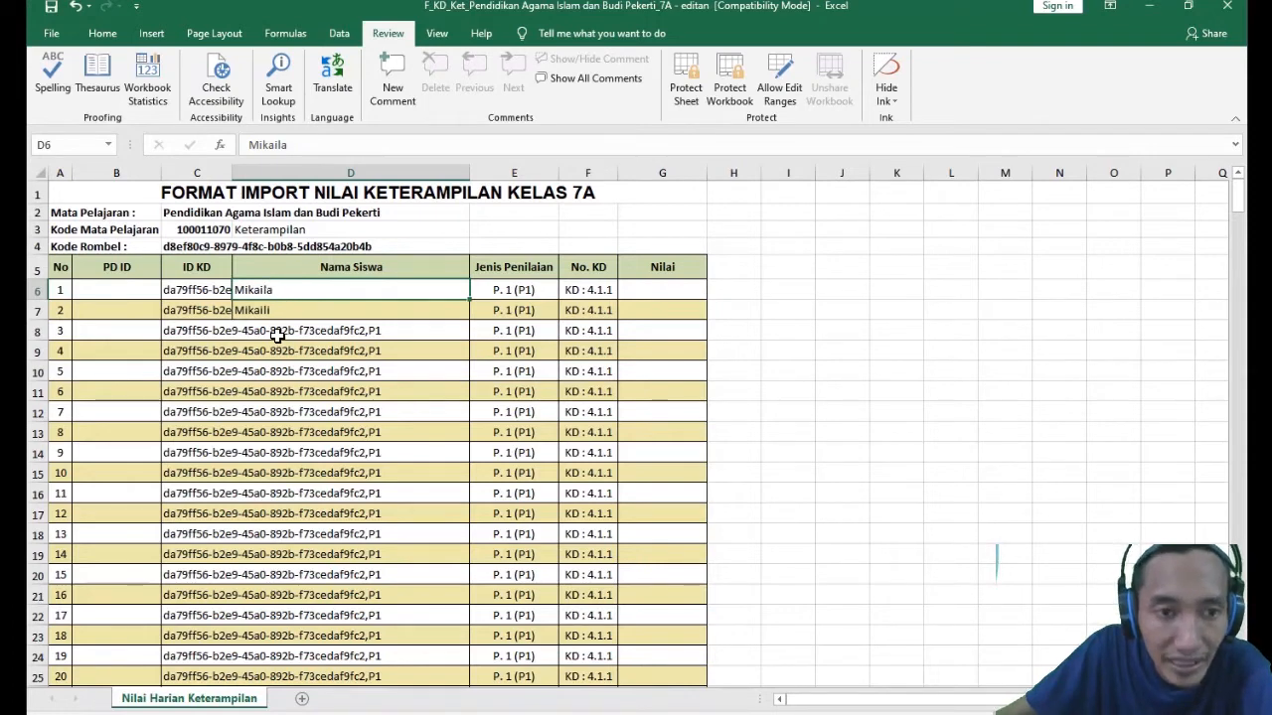
pyautogui.click(292, 377)
pyautogui.click(253, 292)
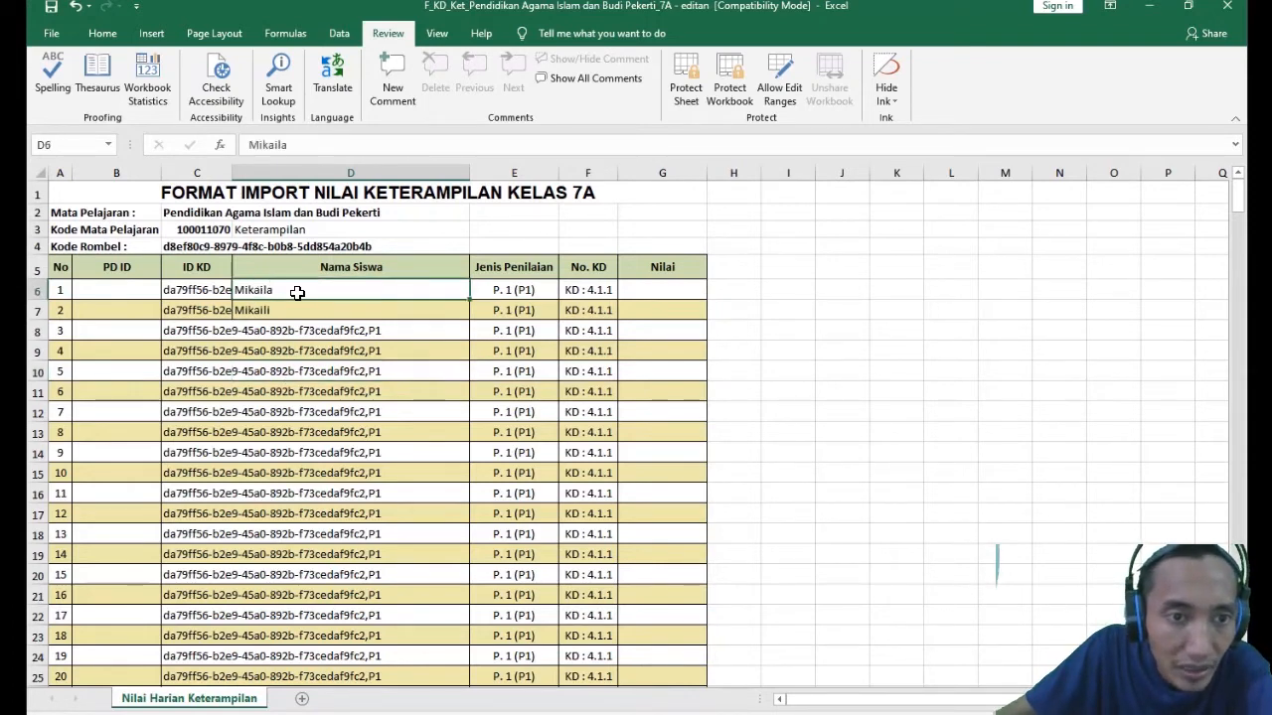
pyautogui.doubleClick(314, 142)
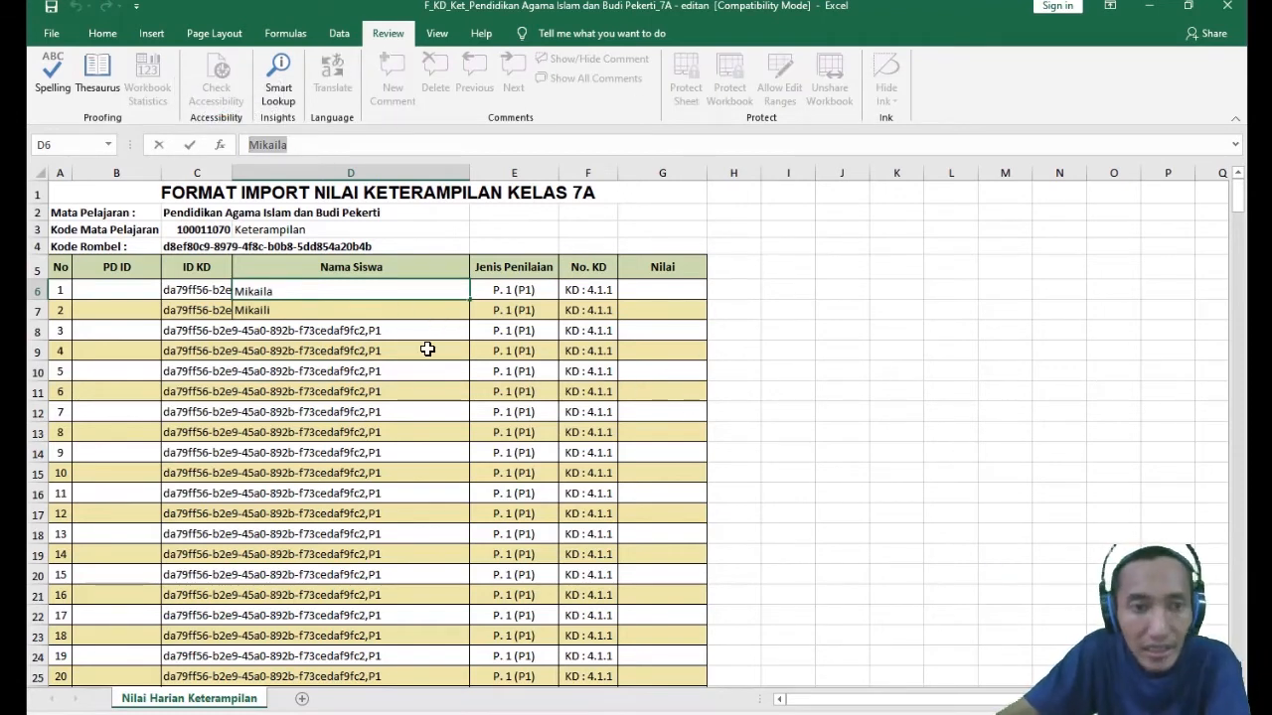
pyautogui.click(402, 397)
pyautogui.click(266, 291)
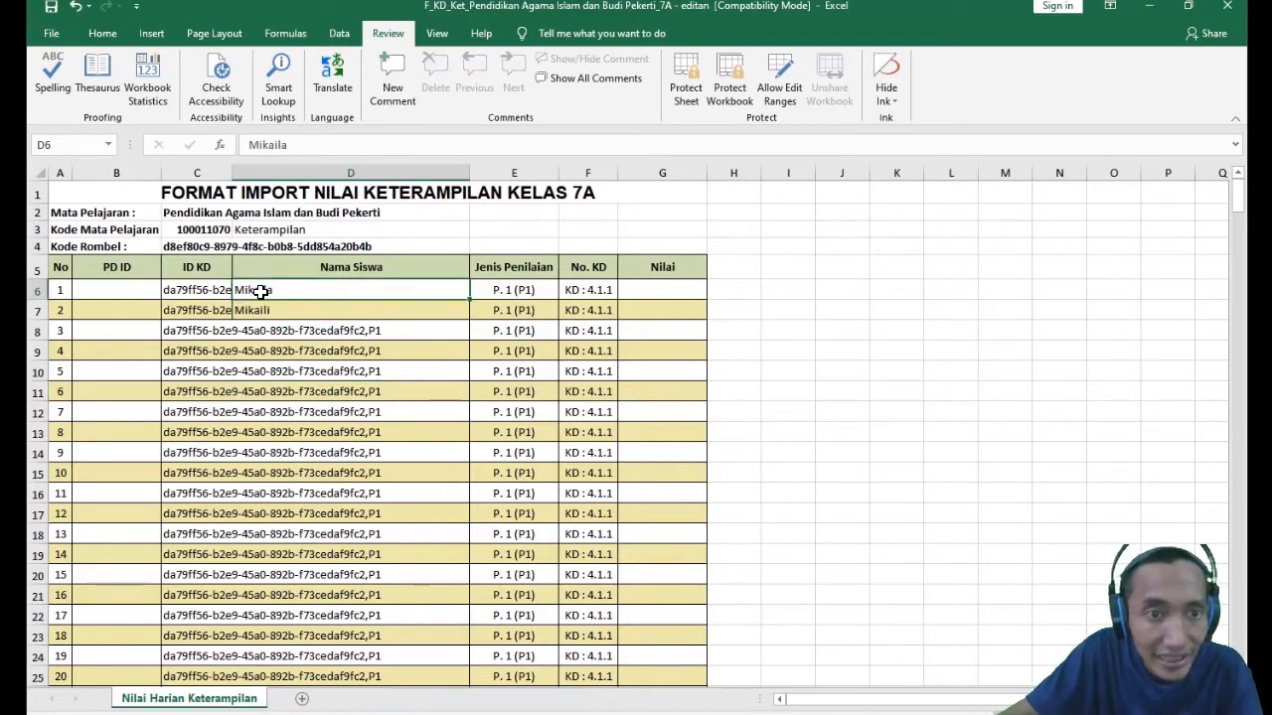
pyautogui.rightClick(261, 291)
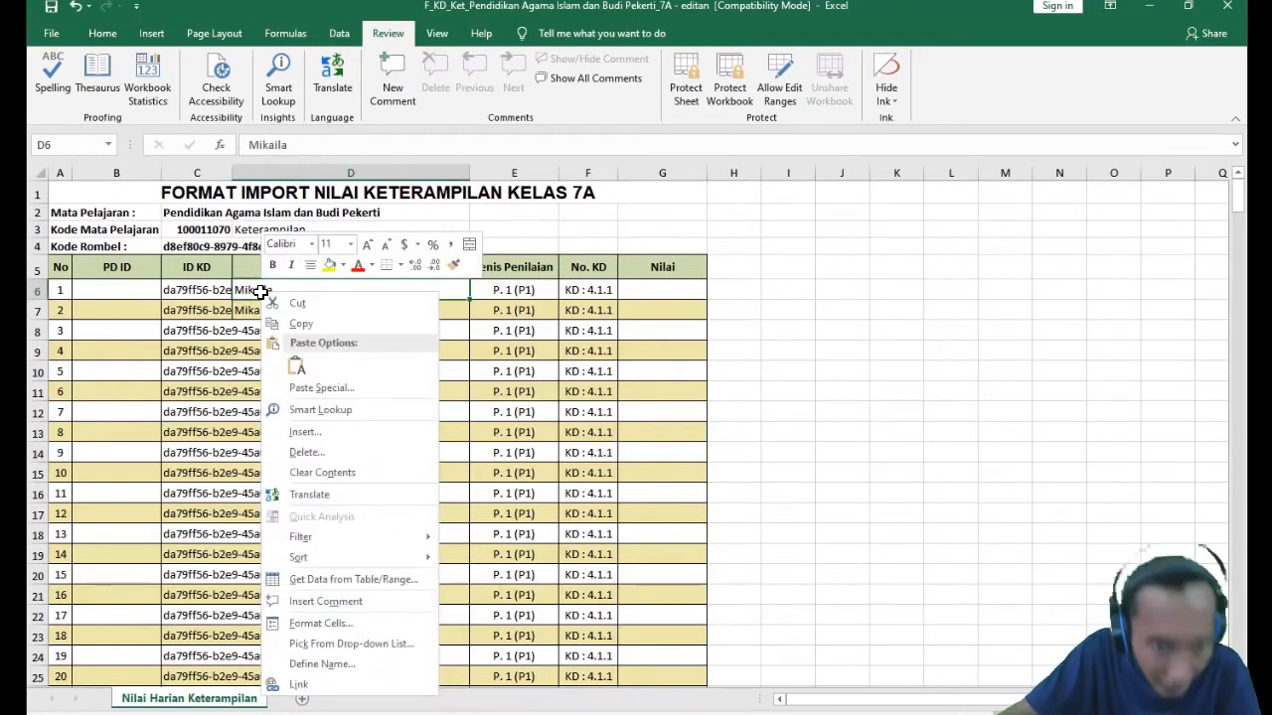
pyautogui.click(248, 285)
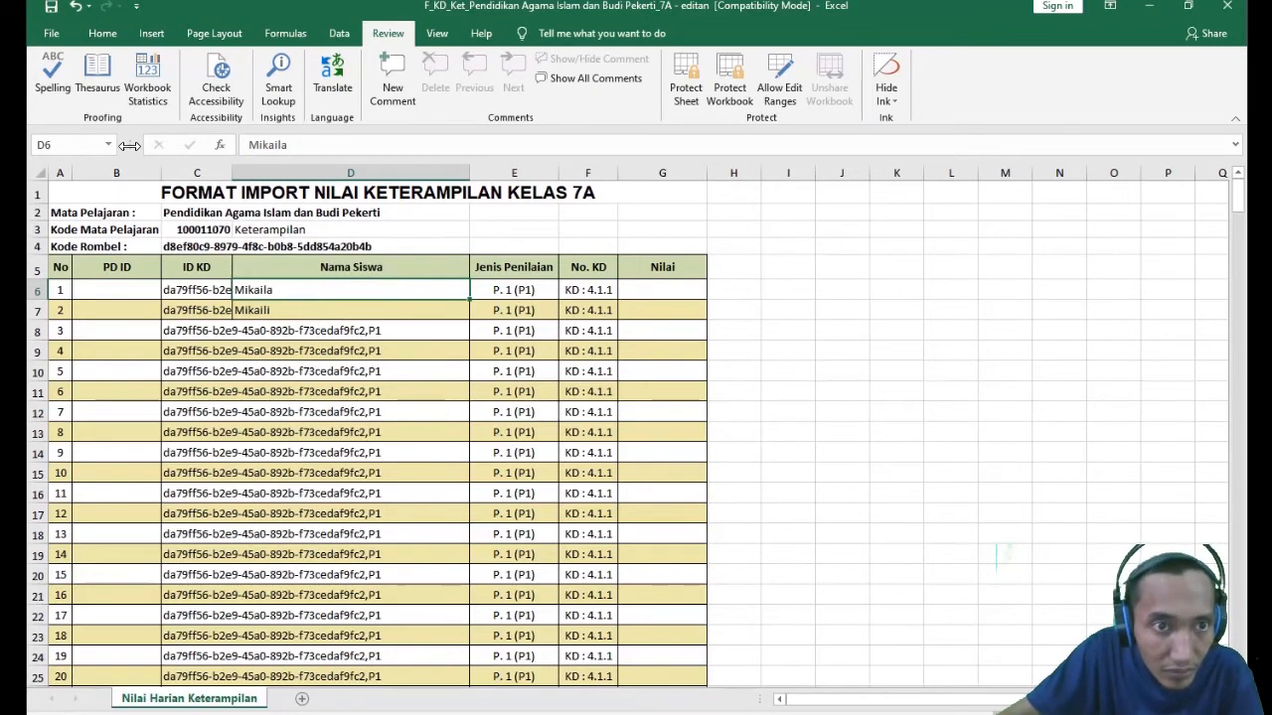
# - Copy the sample student name from D6 into D37, the first P. 2 (P2) row
pyautogui.moveTo(245, 145); pyautogui.dragTo(335, 145)
pyautogui.hotkey('ctrl', 'c')
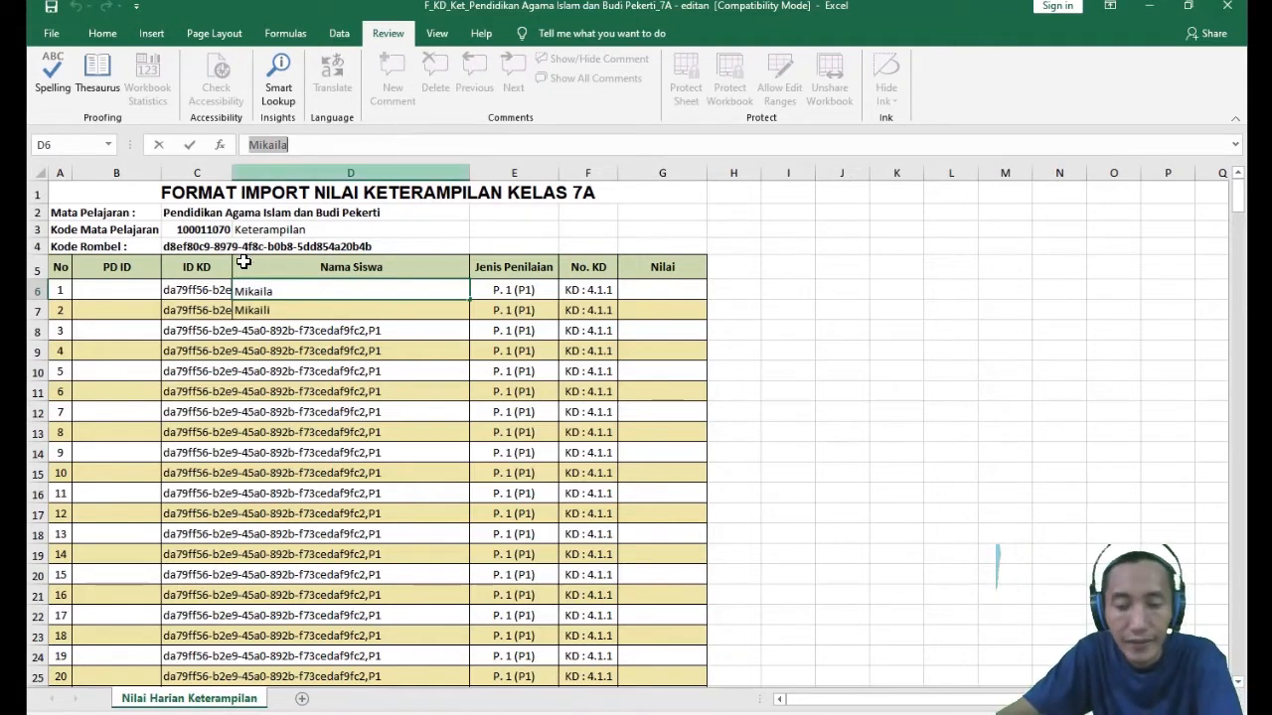
pyautogui.press('Escape')
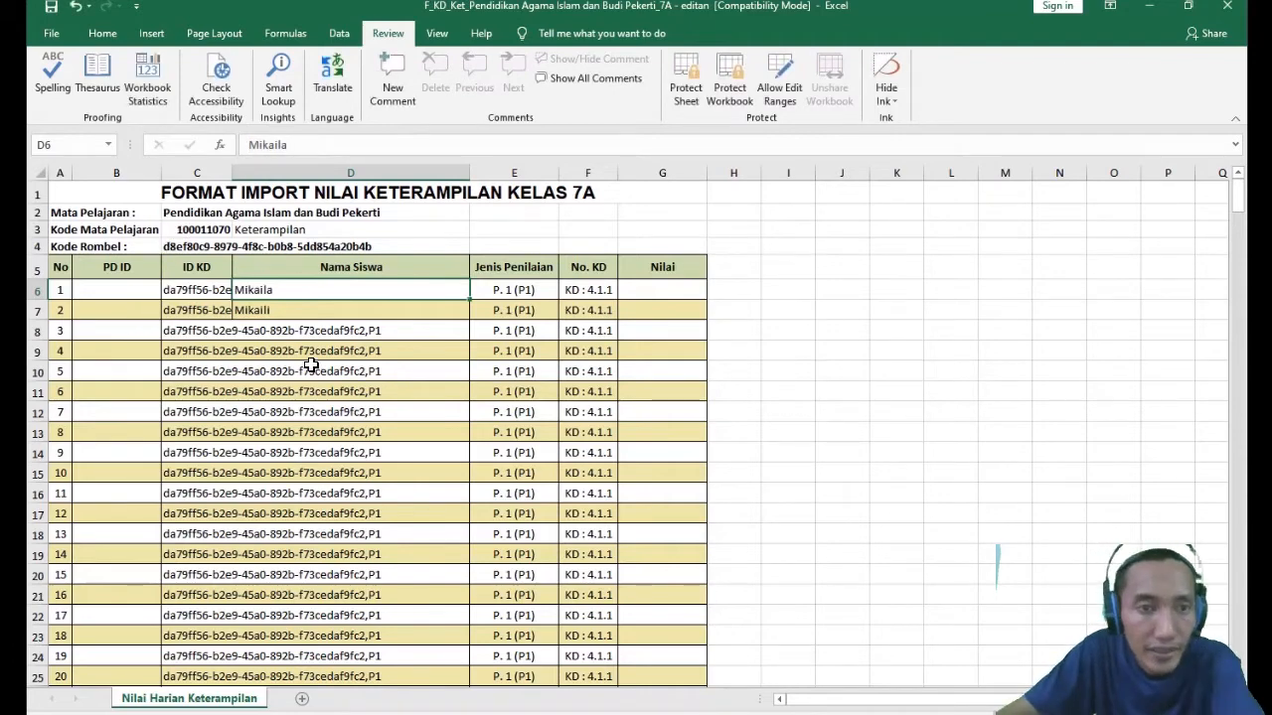
pyautogui.scroll(-7, 518, 378)
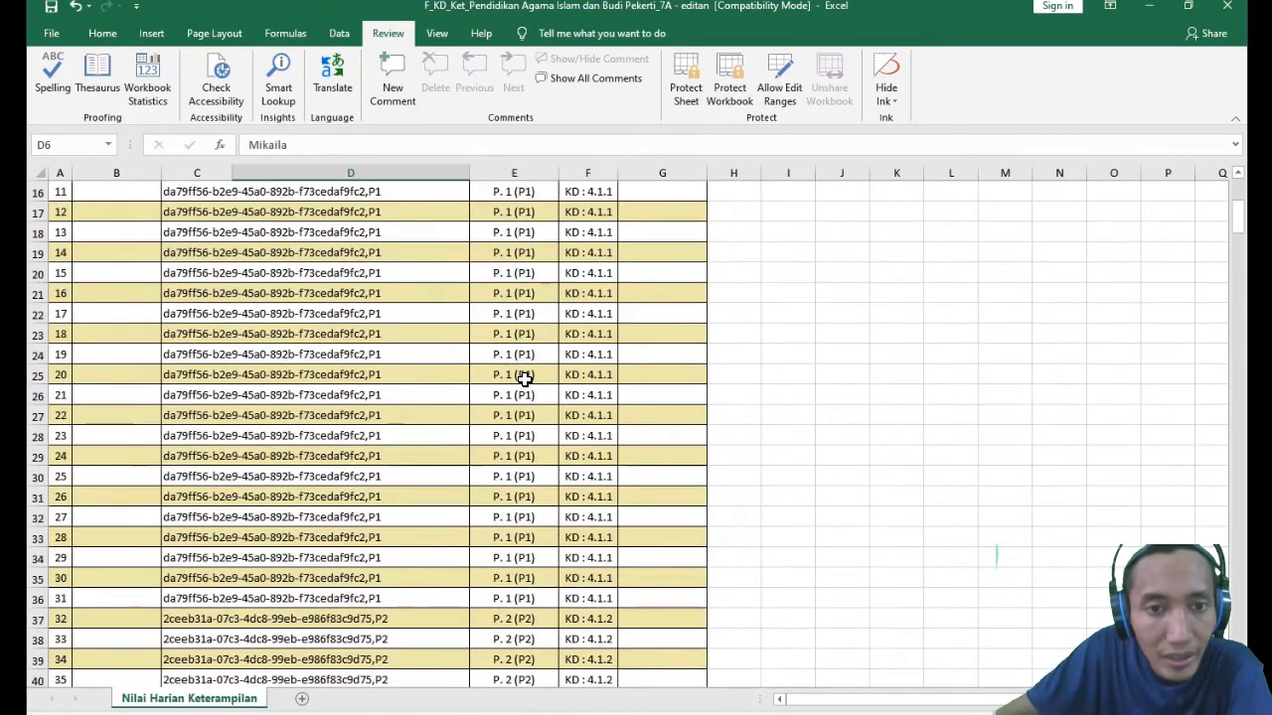
pyautogui.scroll(-3, 517, 394)
pyautogui.click(499, 316)
pyautogui.click(356, 311)
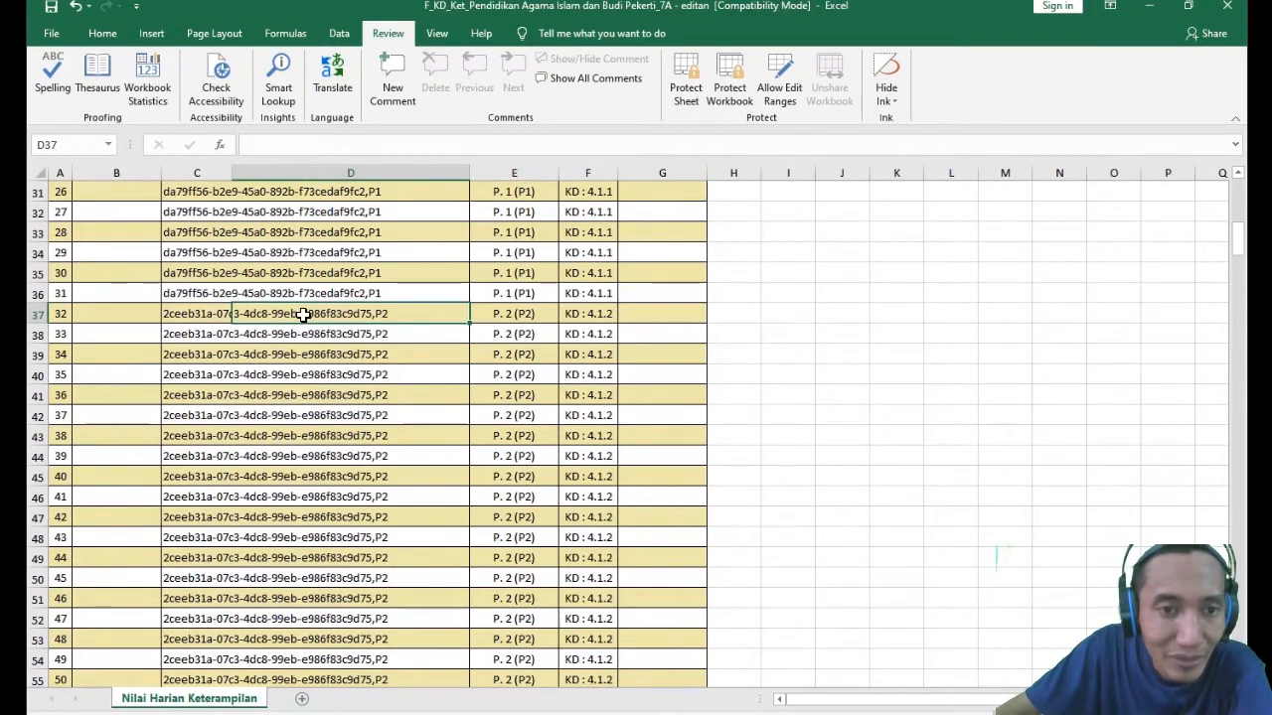
pyautogui.click(254, 144)
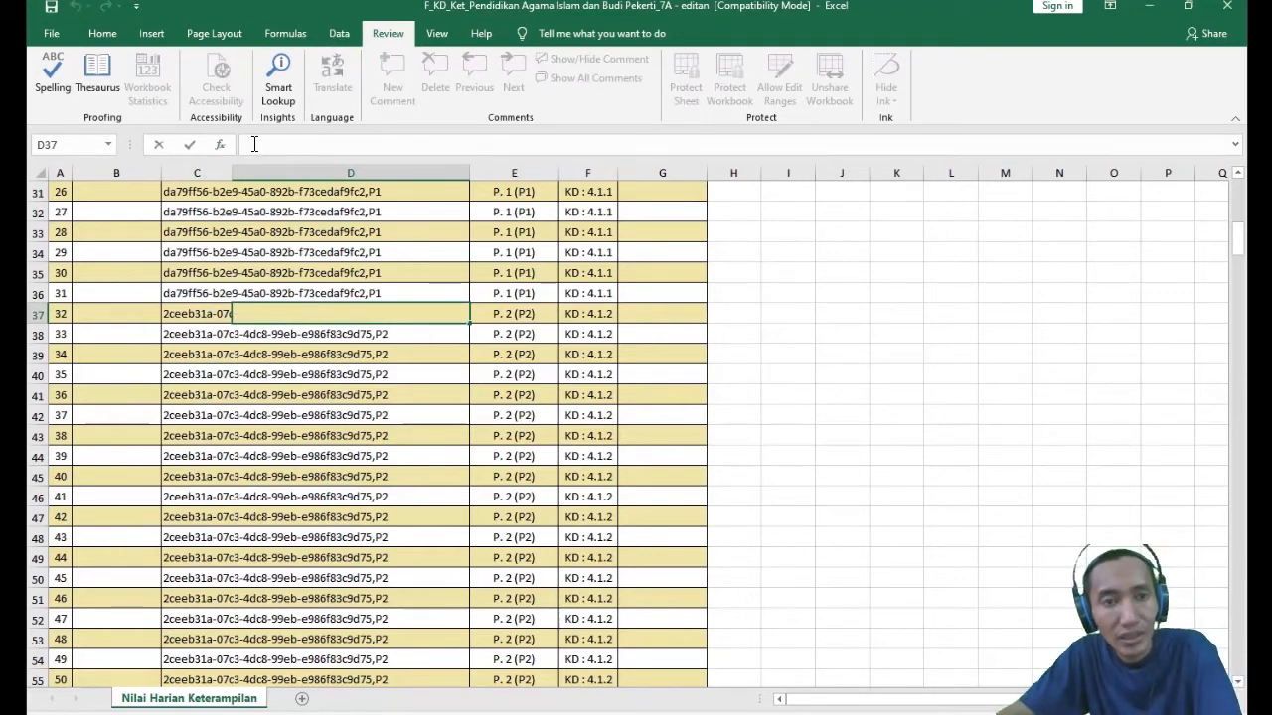
pyautogui.hotkey('ctrl', 'v')
pyautogui.press('Return')
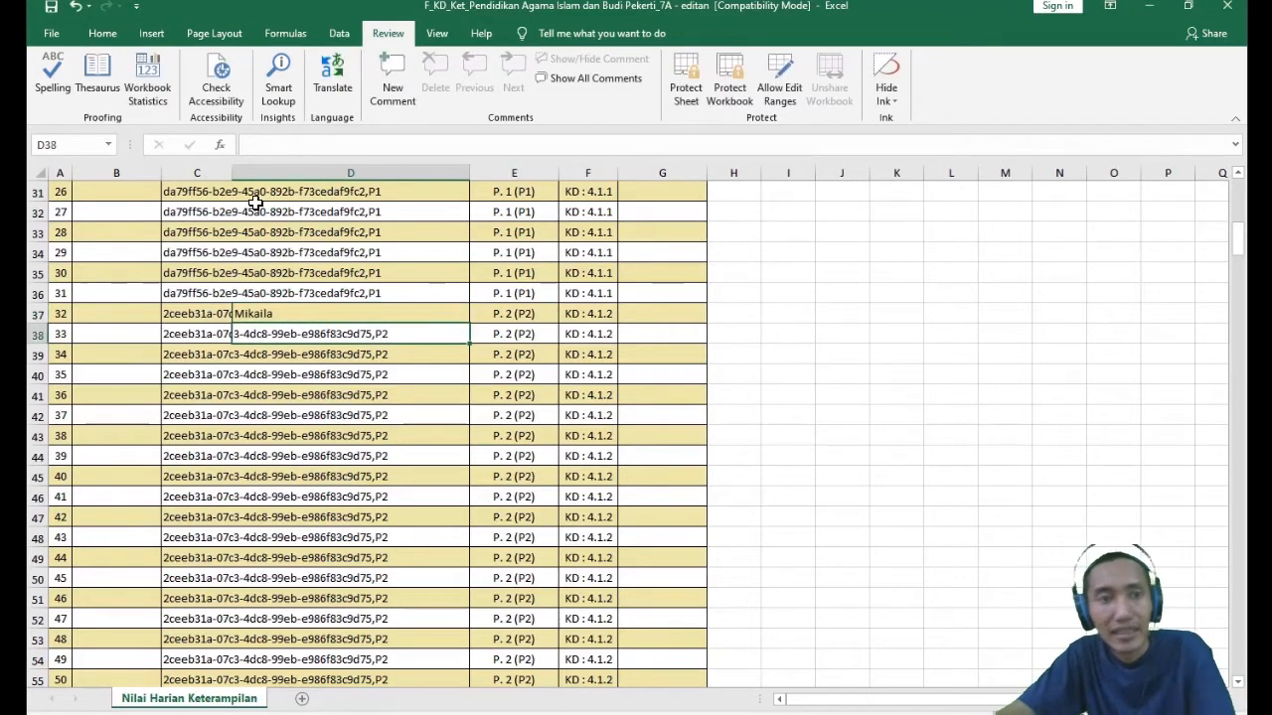
# - Compare the sample names in D6 and D7 with the start of the P2 block at rows 37 and 38
pyautogui.scroll(8, 363, 378)
pyautogui.scroll(-8, 363, 377)
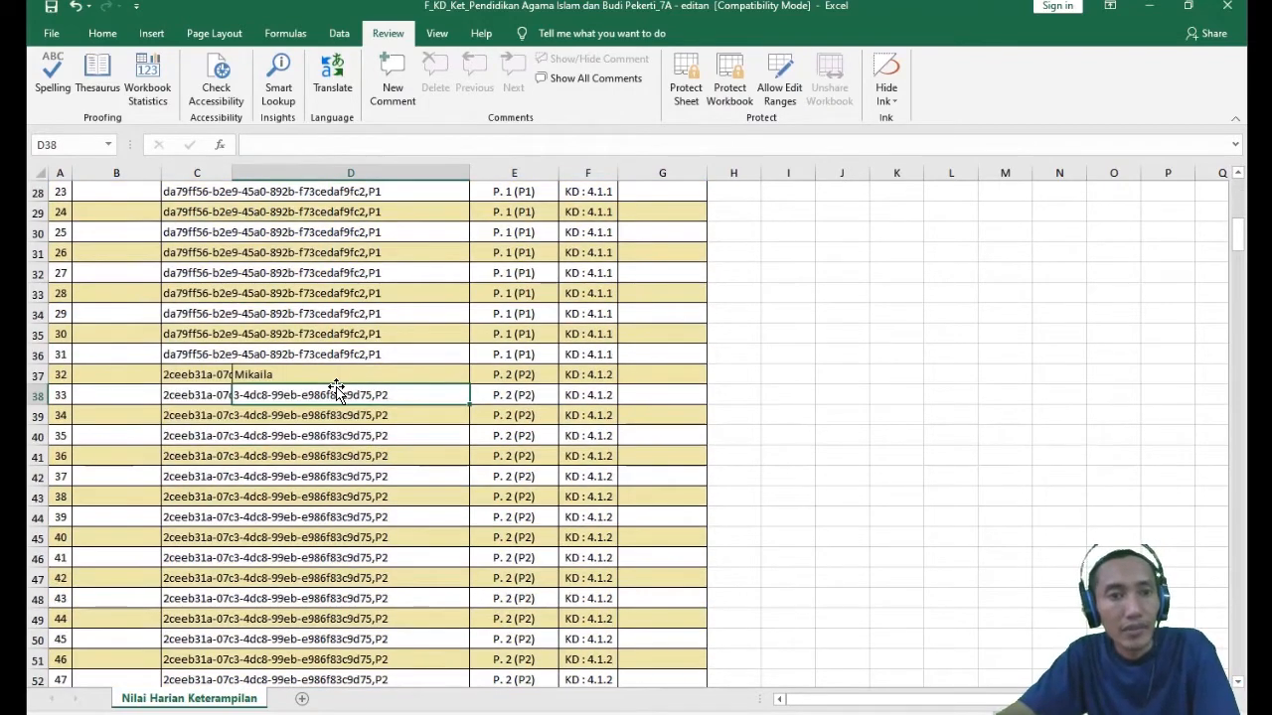
pyautogui.scroll(10, 337, 382)
pyautogui.click(255, 290)
pyautogui.click(265, 309)
pyautogui.scroll(-3, 268, 304)
pyautogui.scroll(-10, 335, 372)
pyautogui.scroll(6, 341, 373)
pyautogui.scroll(8, 320, 444)
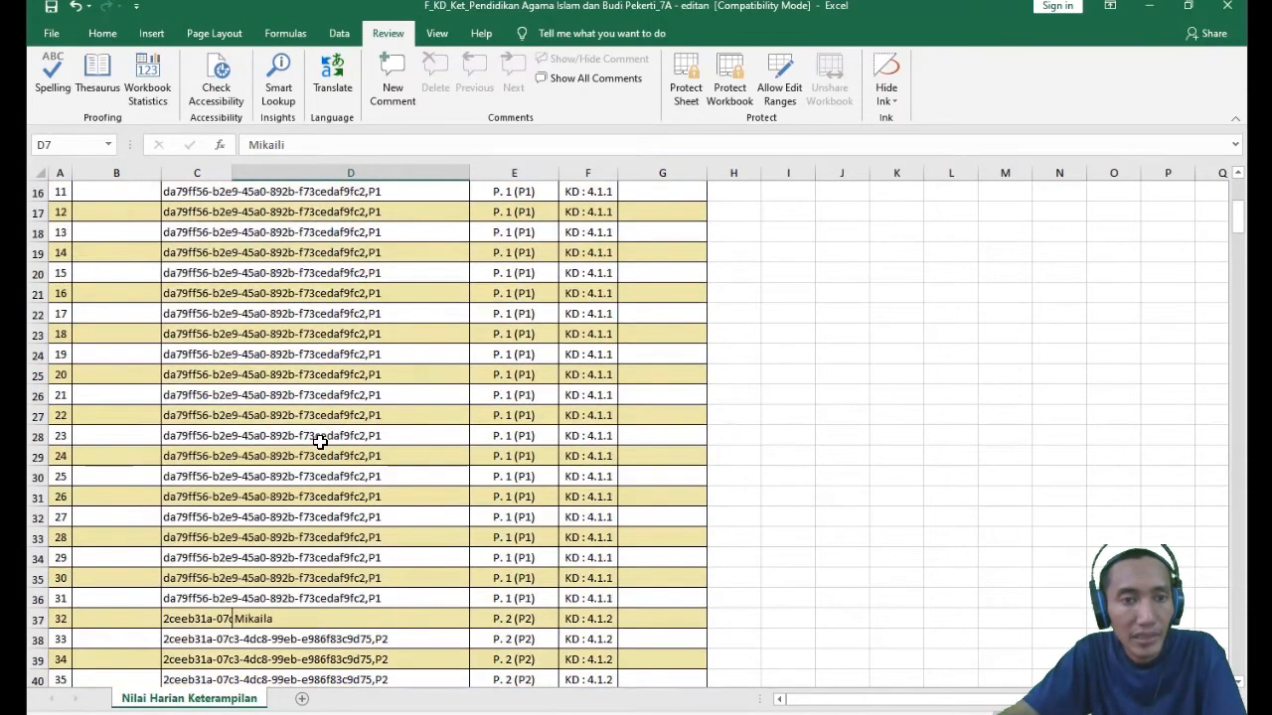
# - Copy the second sample student name from D7 into D38, the second P. 2 (P2) row
pyautogui.click(265, 290)
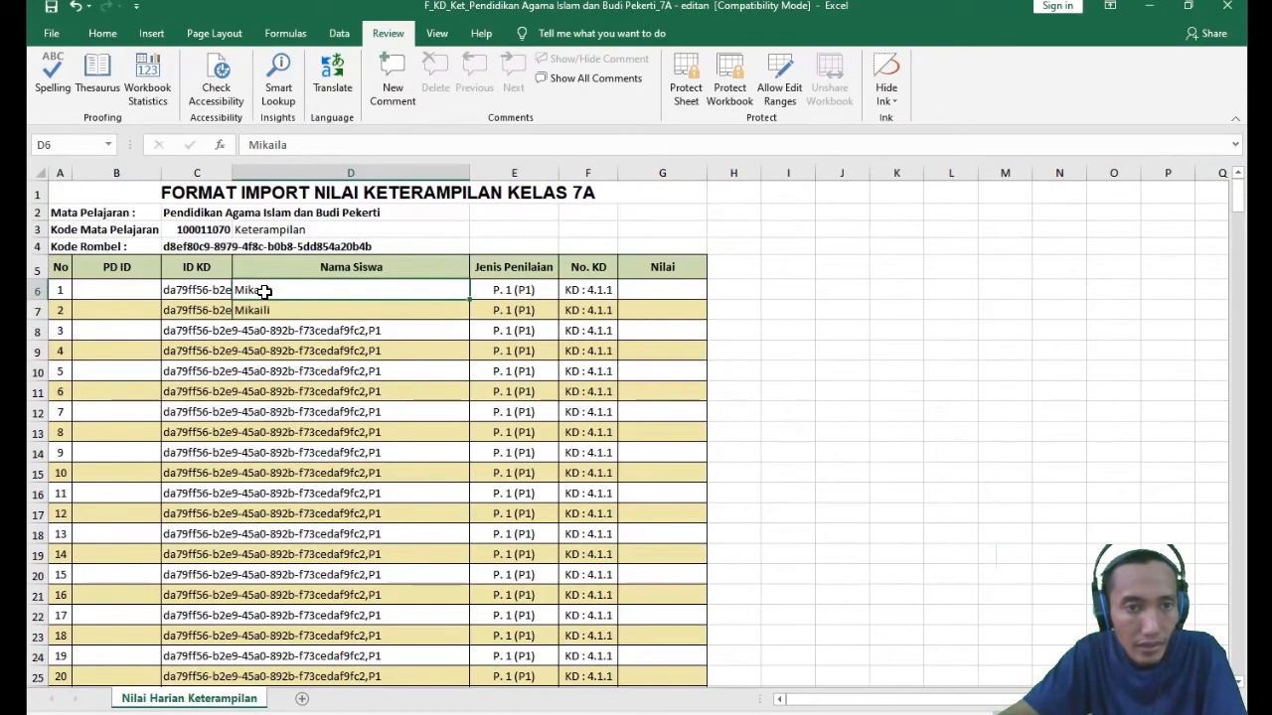
pyautogui.click(278, 309)
pyautogui.doubleClick(278, 309)
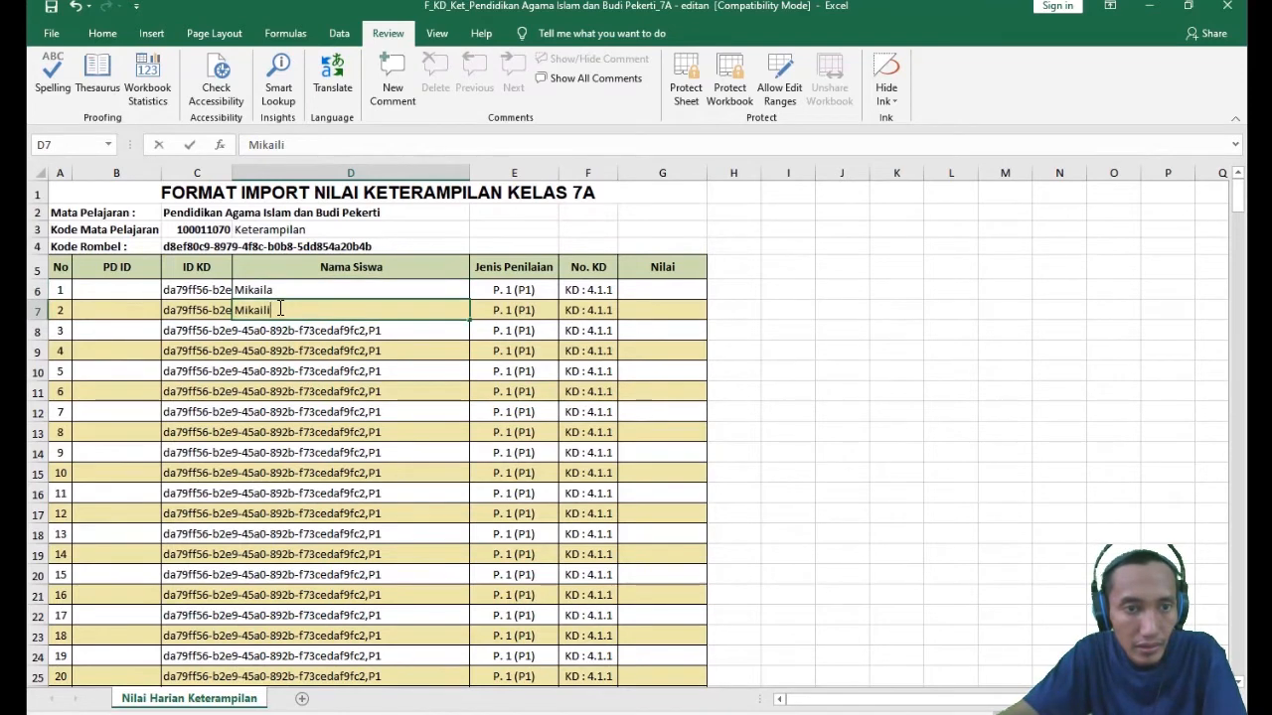
pyautogui.moveTo(301, 145); pyautogui.dragTo(221, 127)
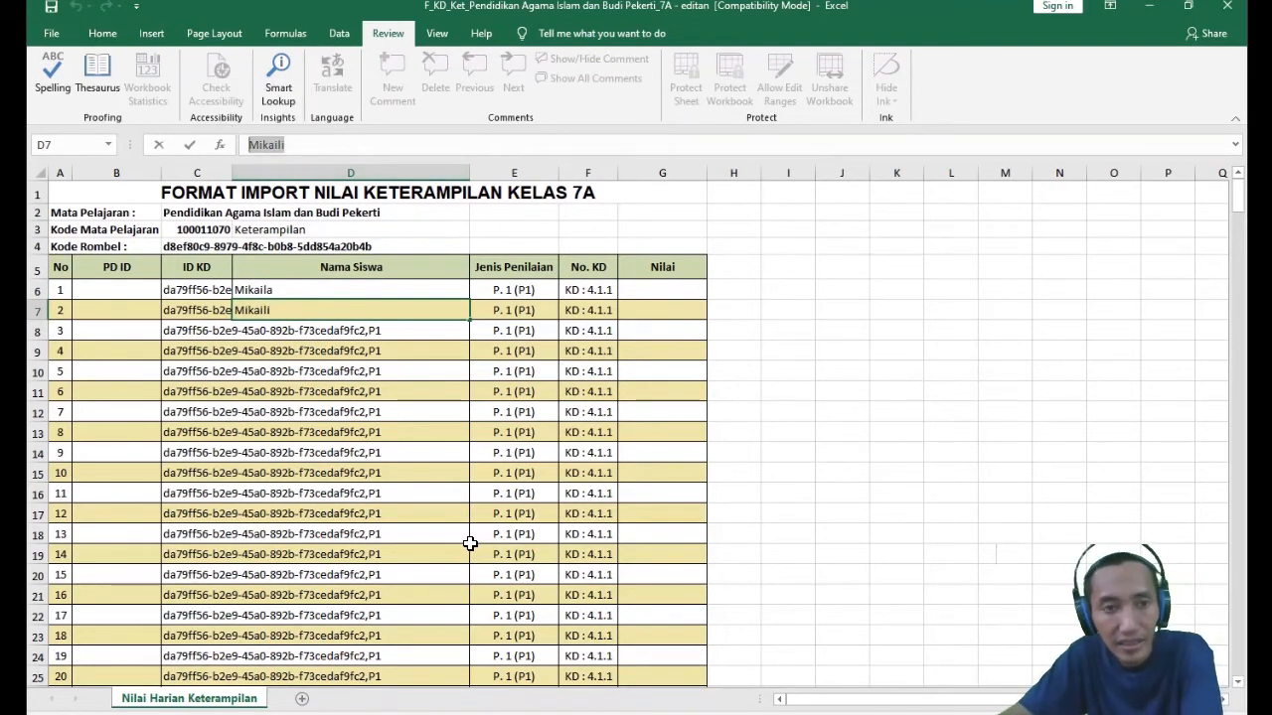
pyautogui.scroll(-13, 367, 447)
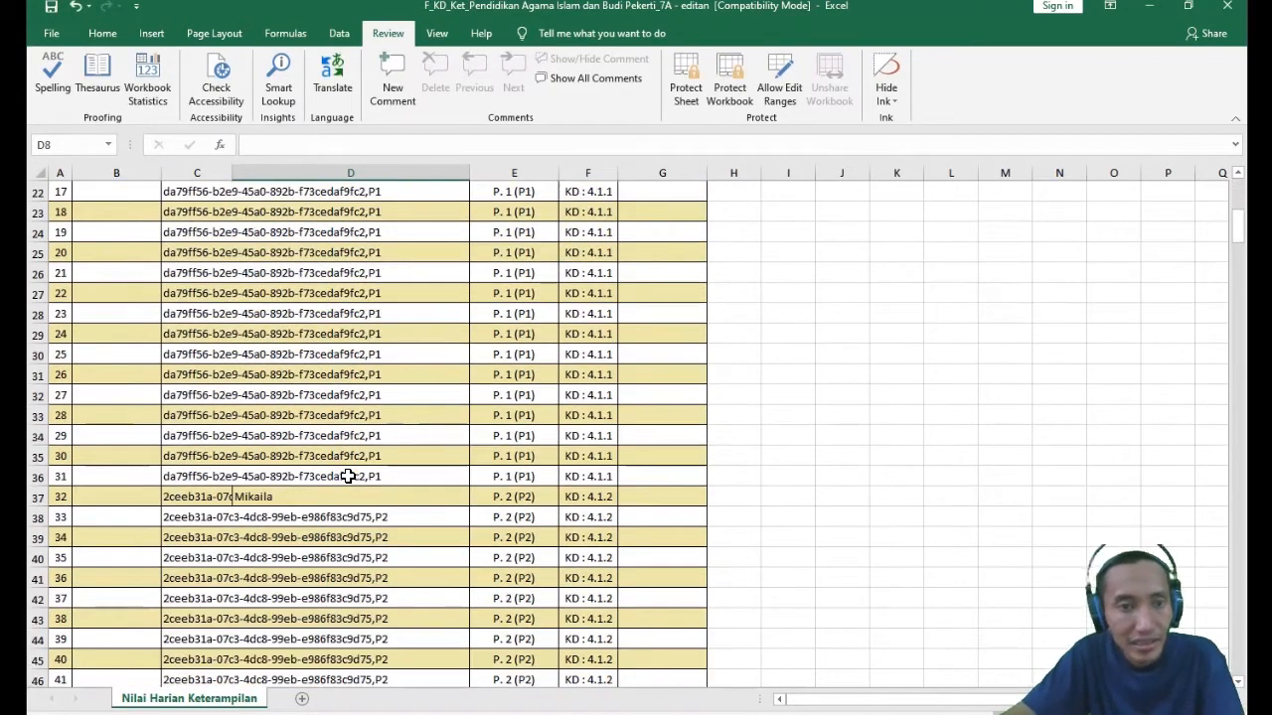
pyautogui.scroll(2, 335, 460)
pyautogui.click(270, 280)
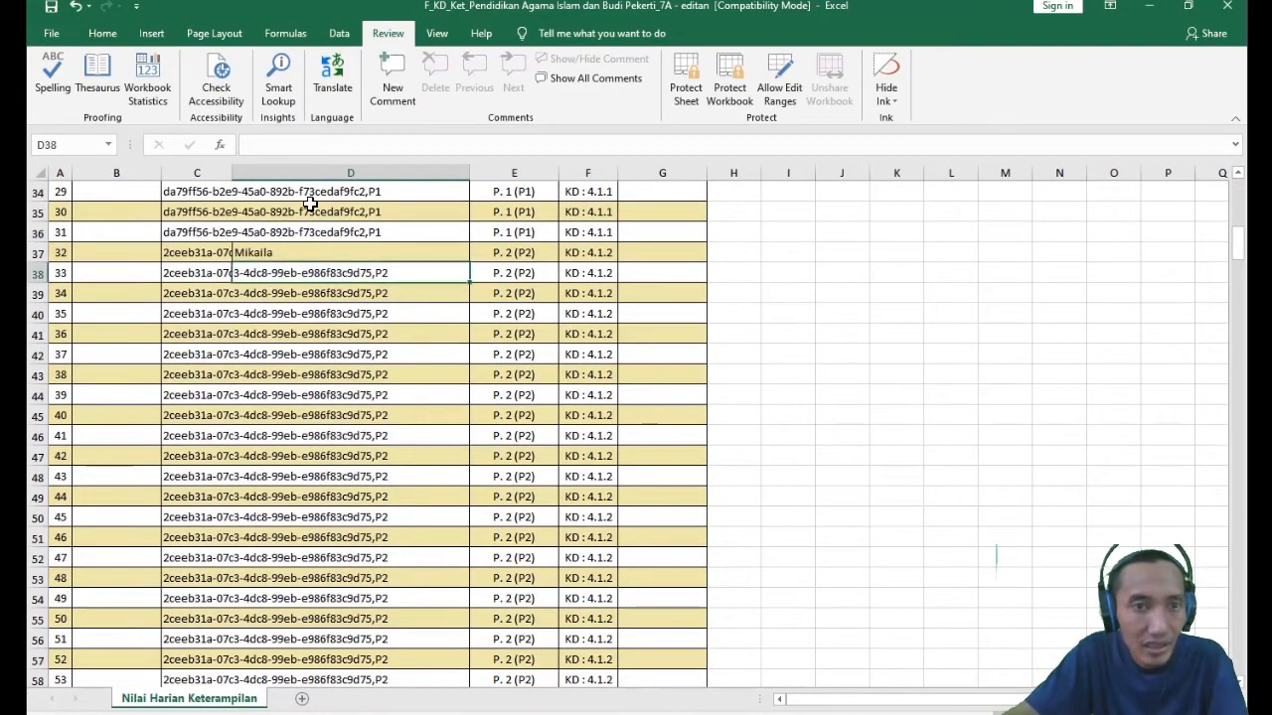
pyautogui.click(290, 145)
pyautogui.write('Mikaili')
pyautogui.press('Return')
pyautogui.click(353, 435)
# - Copy the first sample student name from D37 into D68, the first P. 3 (P3) row
pyautogui.click(278, 254)
pyautogui.moveTo(282, 145); pyautogui.dragTo(181, 102)
pyautogui.moveTo(309, 147); pyautogui.dragTo(181, 99)
pyautogui.hotkey('ctrl', 'c')
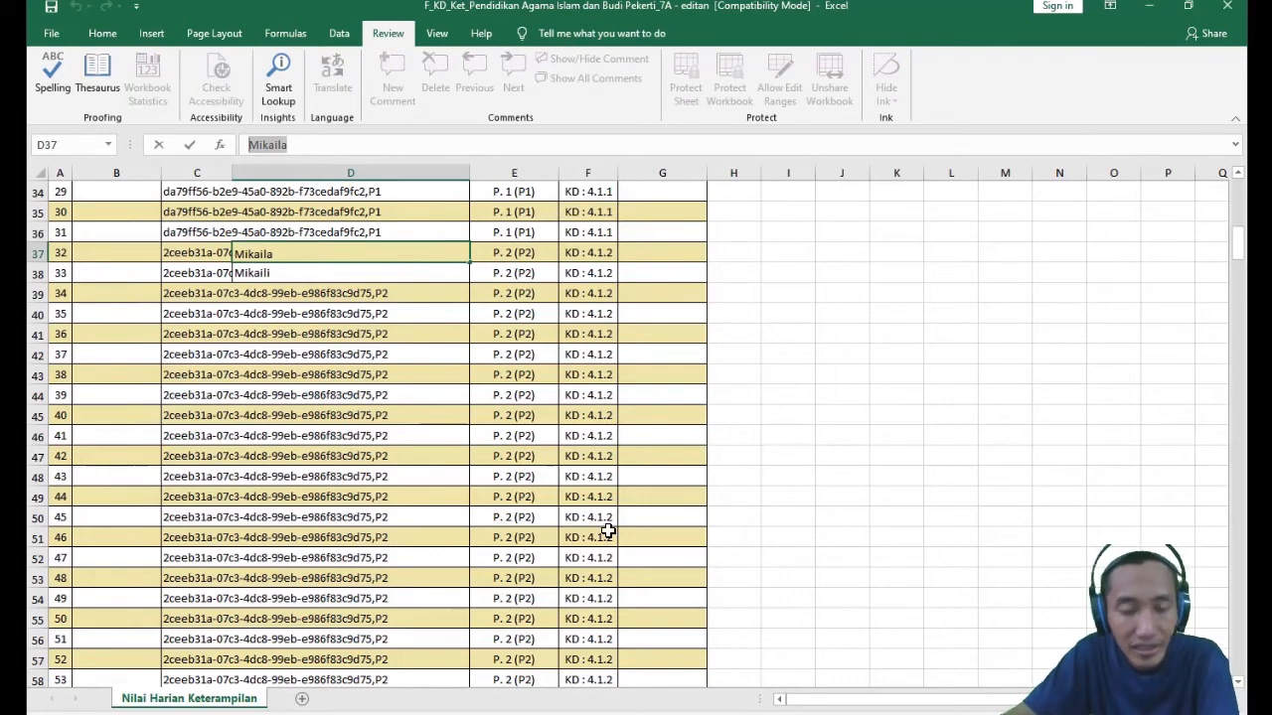
pyautogui.press('Return')
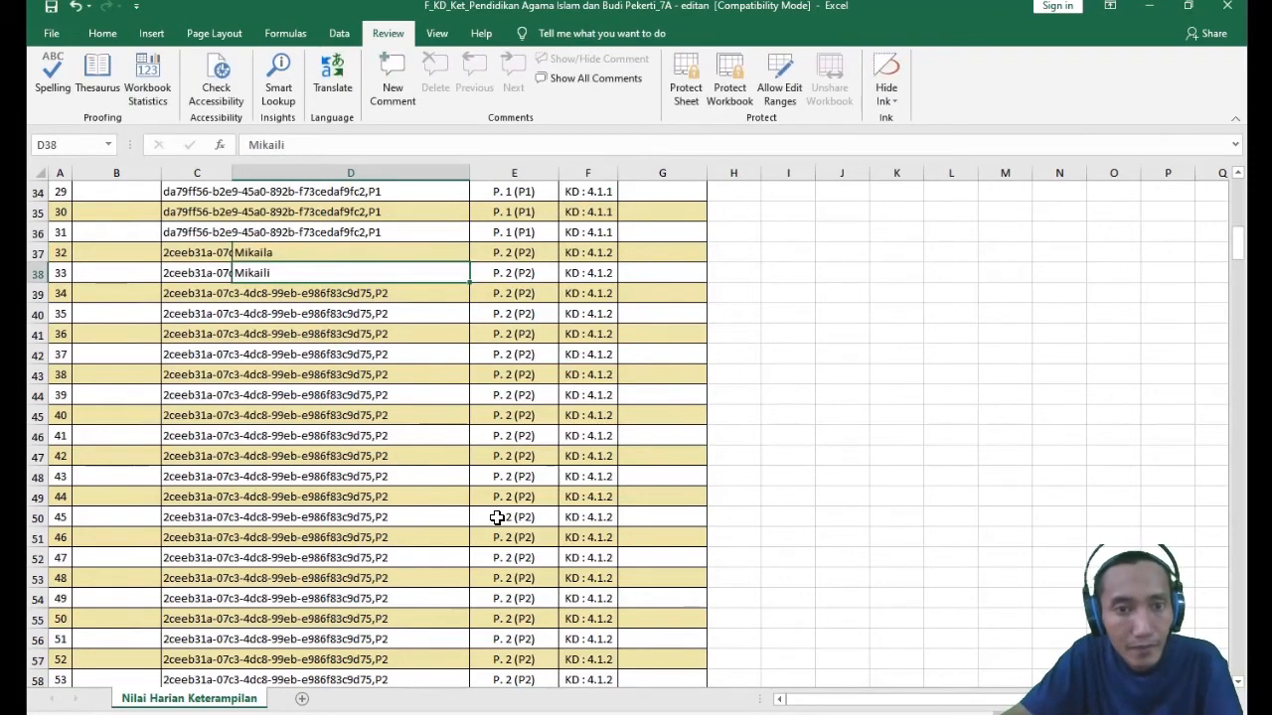
pyautogui.scroll(-9, 421, 438)
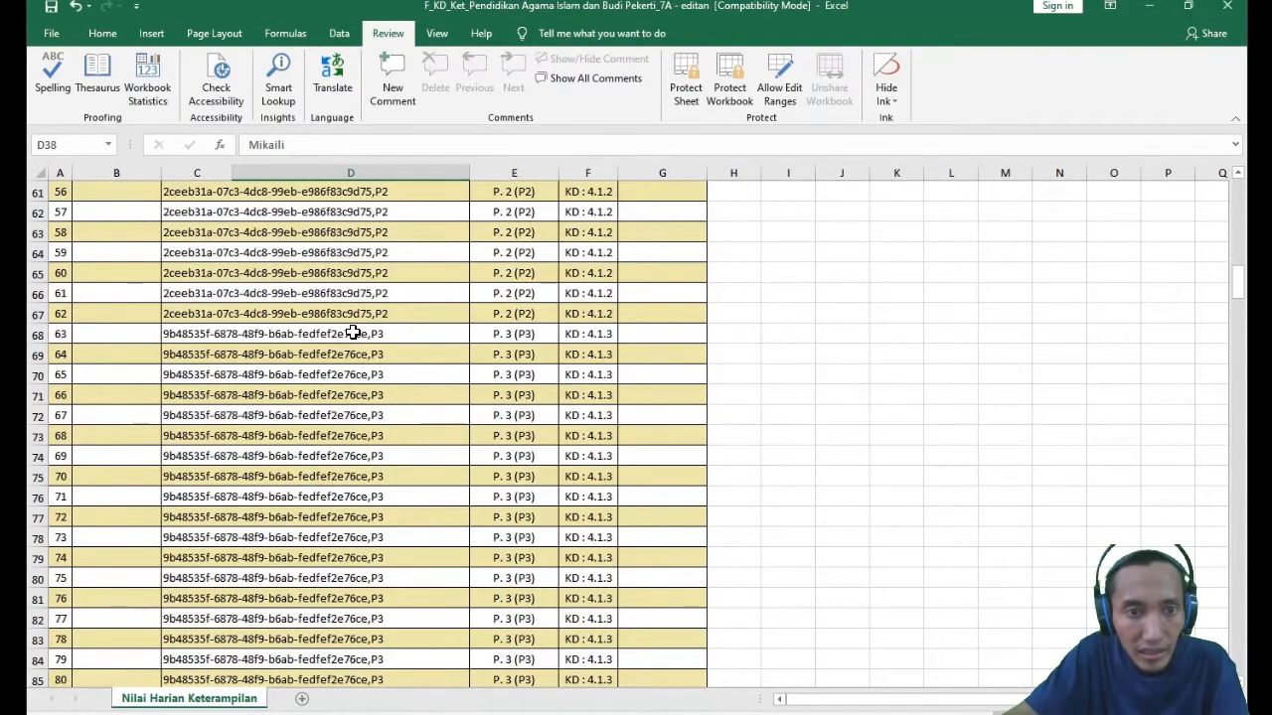
pyautogui.click(288, 331)
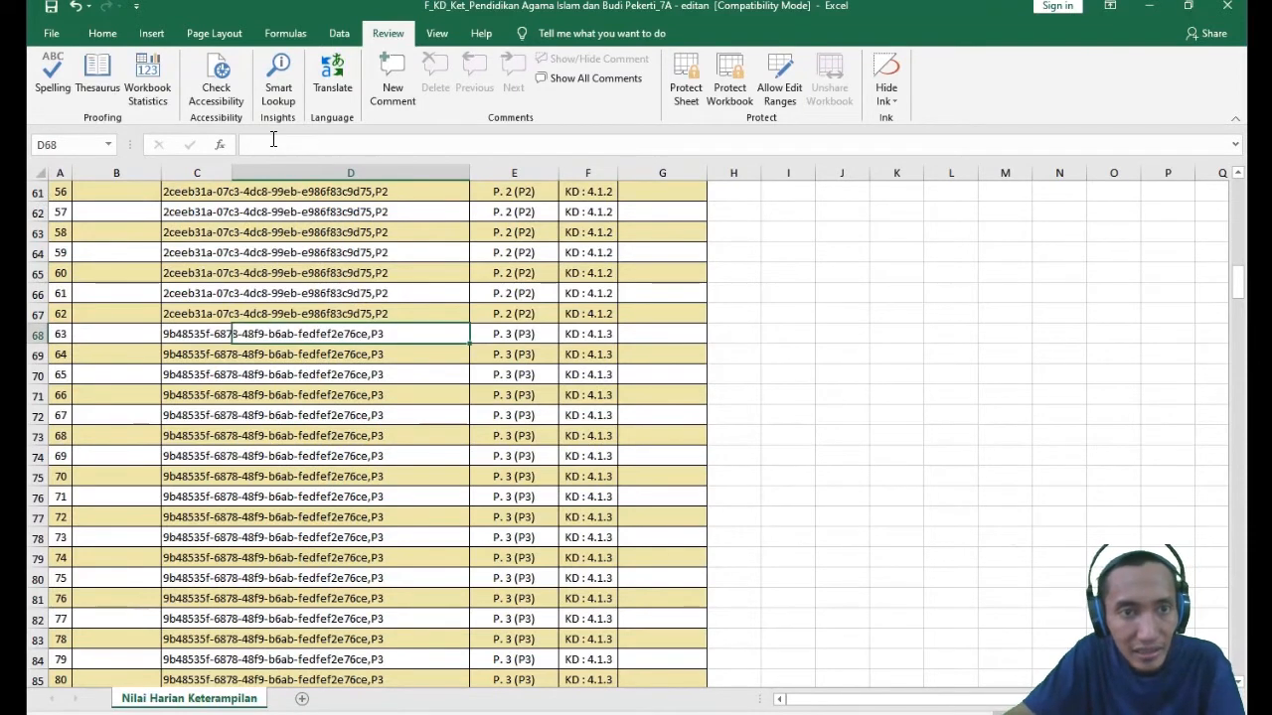
pyautogui.click(273, 142)
pyautogui.hotkey('ctrl', 'v')
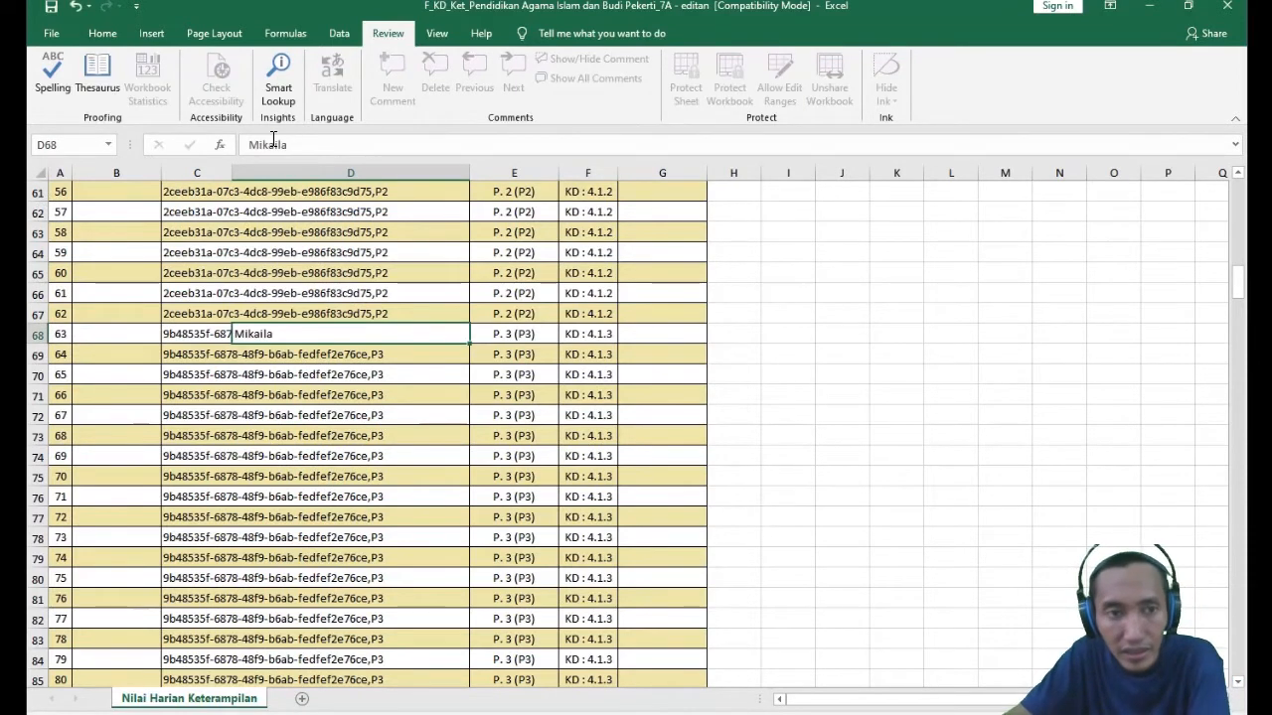
pyautogui.press('Return')
# - Paste the copied student name into D99, the first P. 4 (P4) row for KD 4.2.1
pyautogui.scroll(-11, 393, 440)
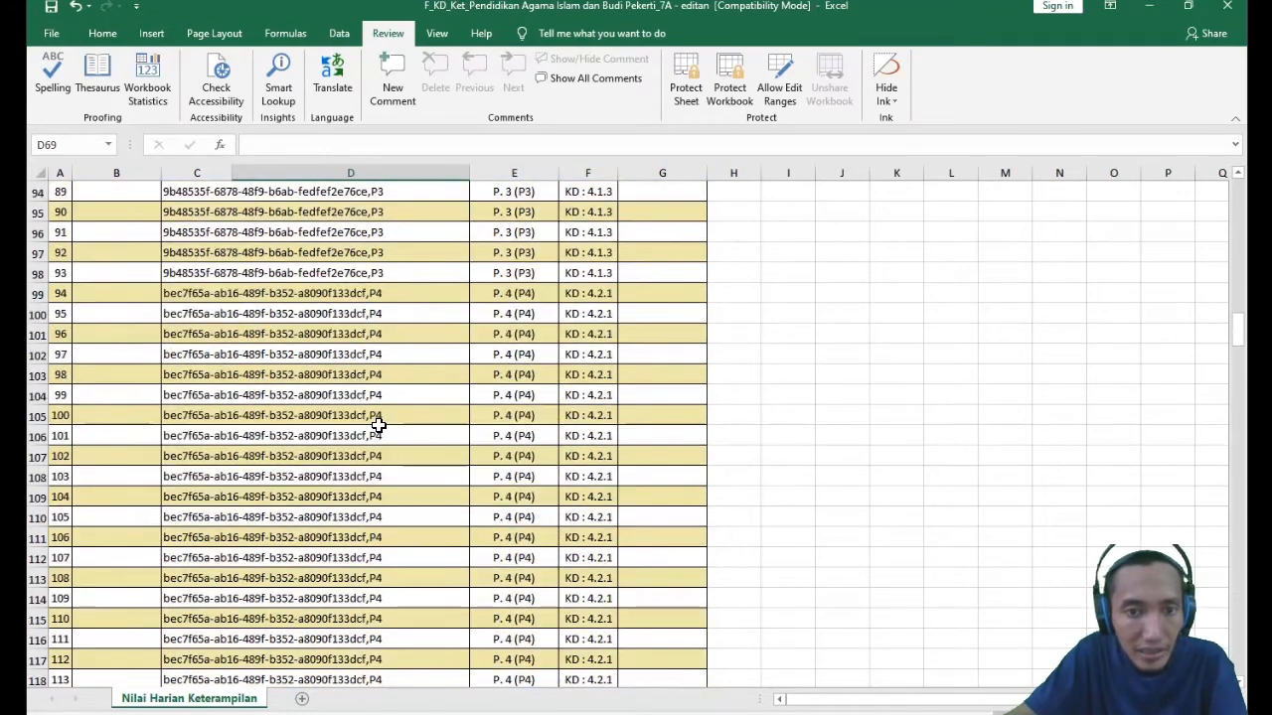
pyautogui.click(315, 288)
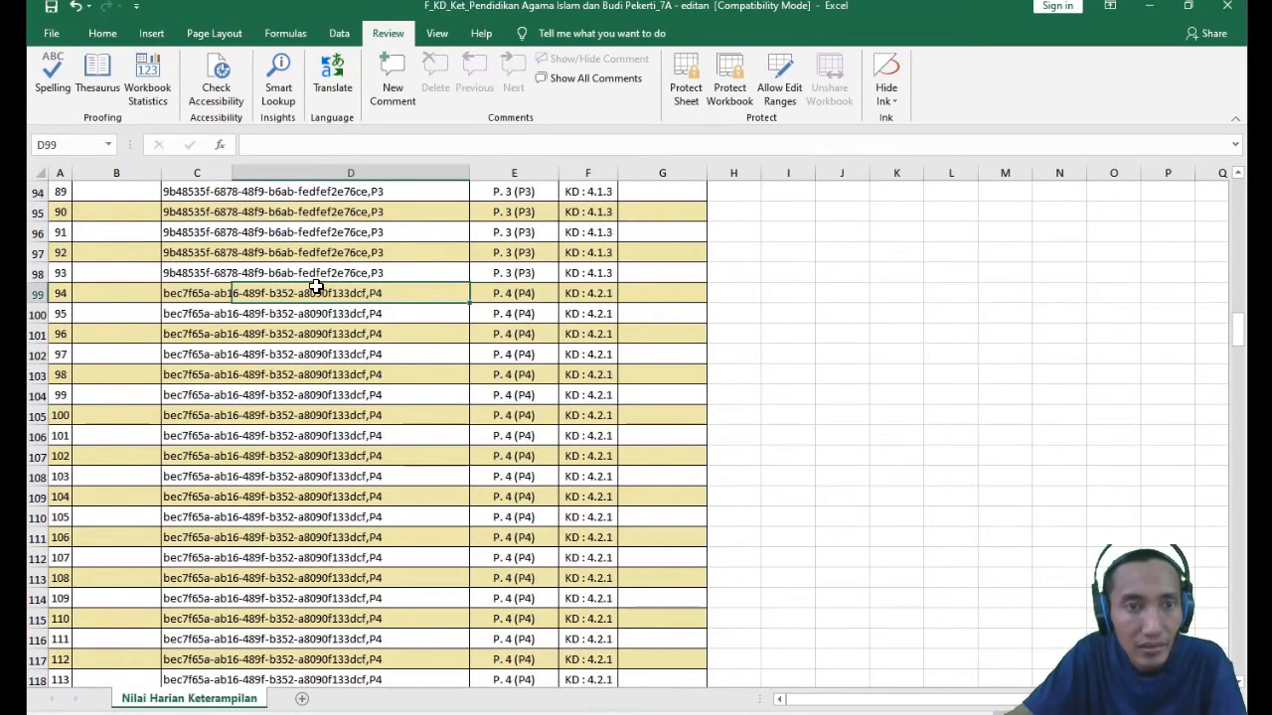
pyautogui.click(263, 146)
pyautogui.hotkey('ctrl', 'v')
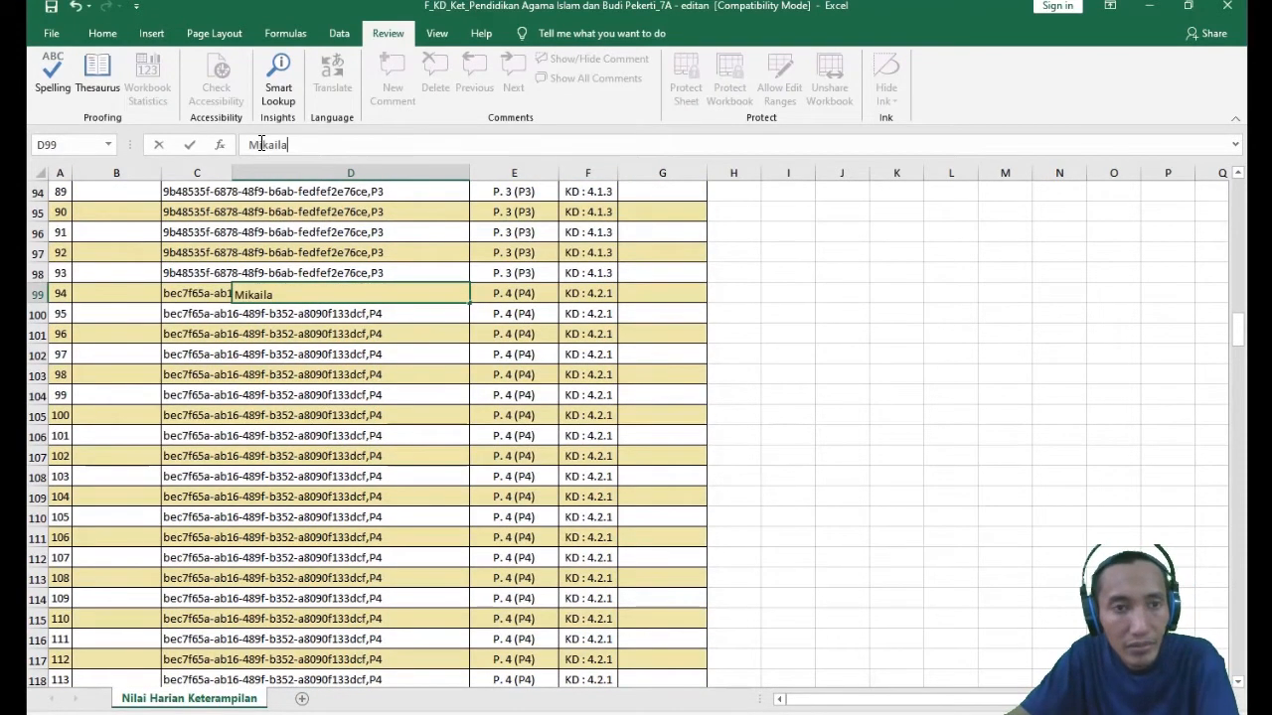
pyautogui.press('Return')
# - Paste the same student name into D130, the first P. 5 (P5) row for KD 4.2.2
pyautogui.scroll(-6, 350, 466)
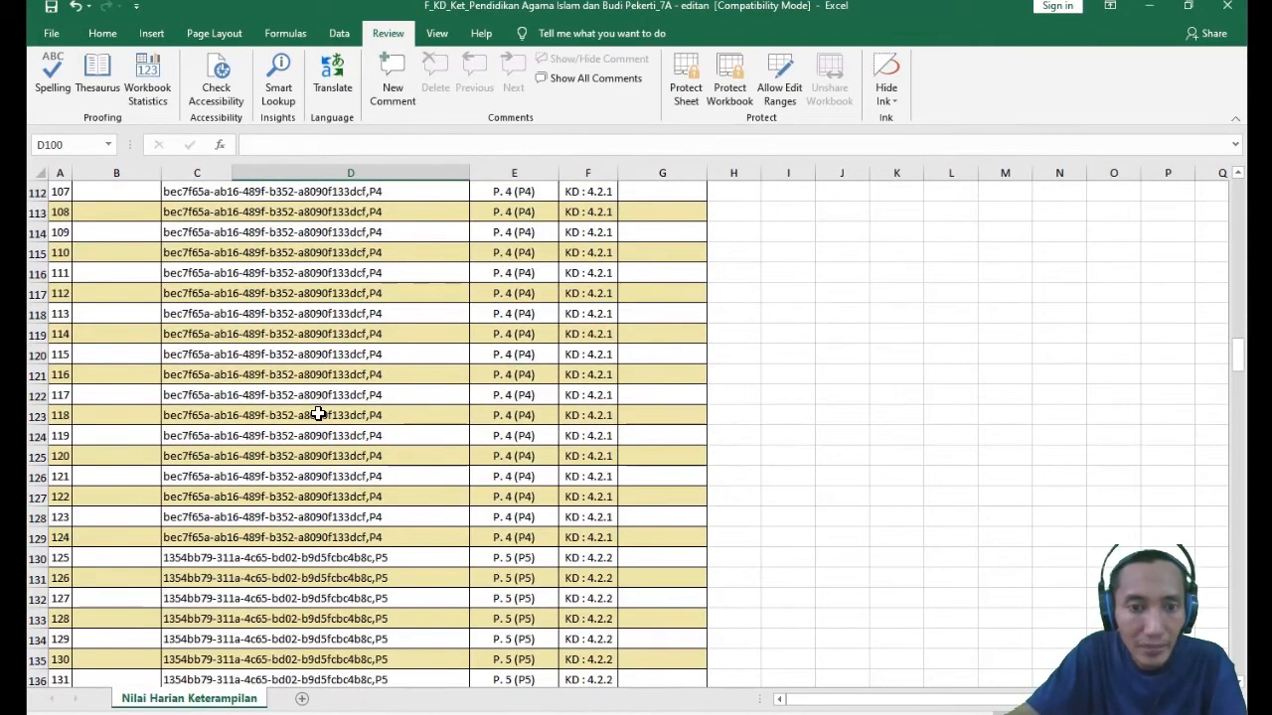
pyautogui.click(370, 563)
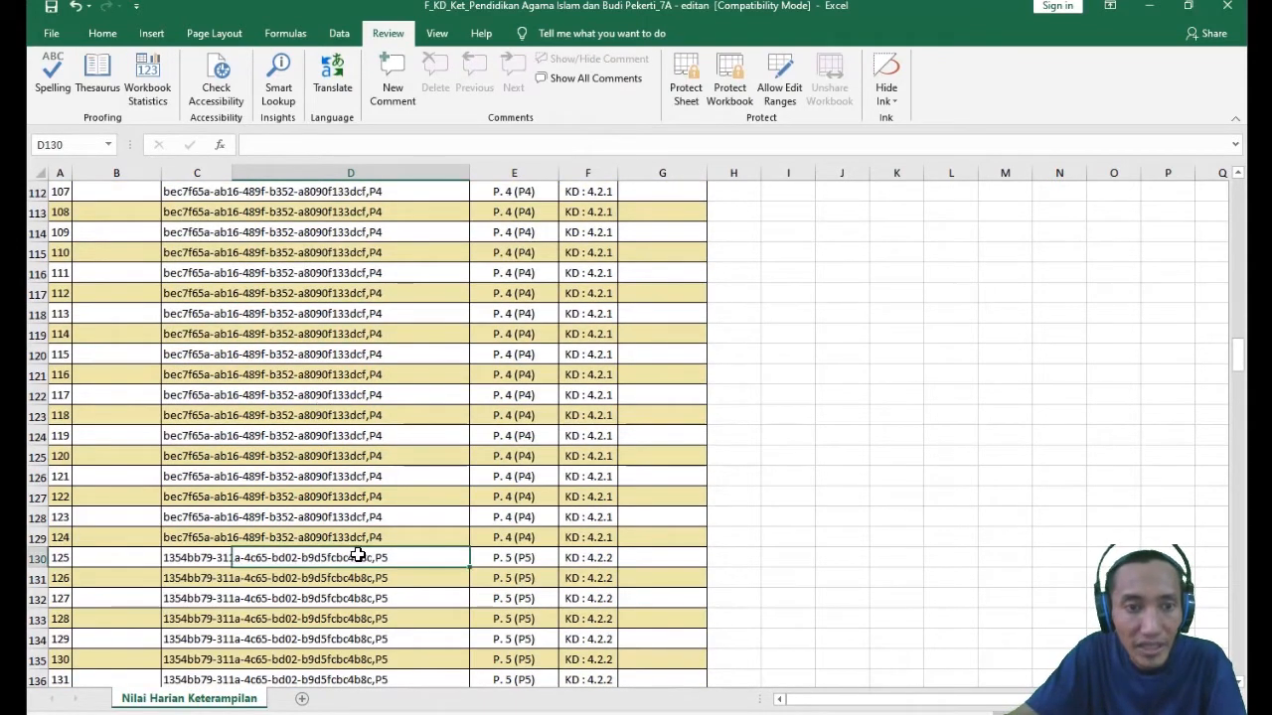
pyautogui.click(264, 147)
pyautogui.hotkey('ctrl', 'v')
pyautogui.press('Return')
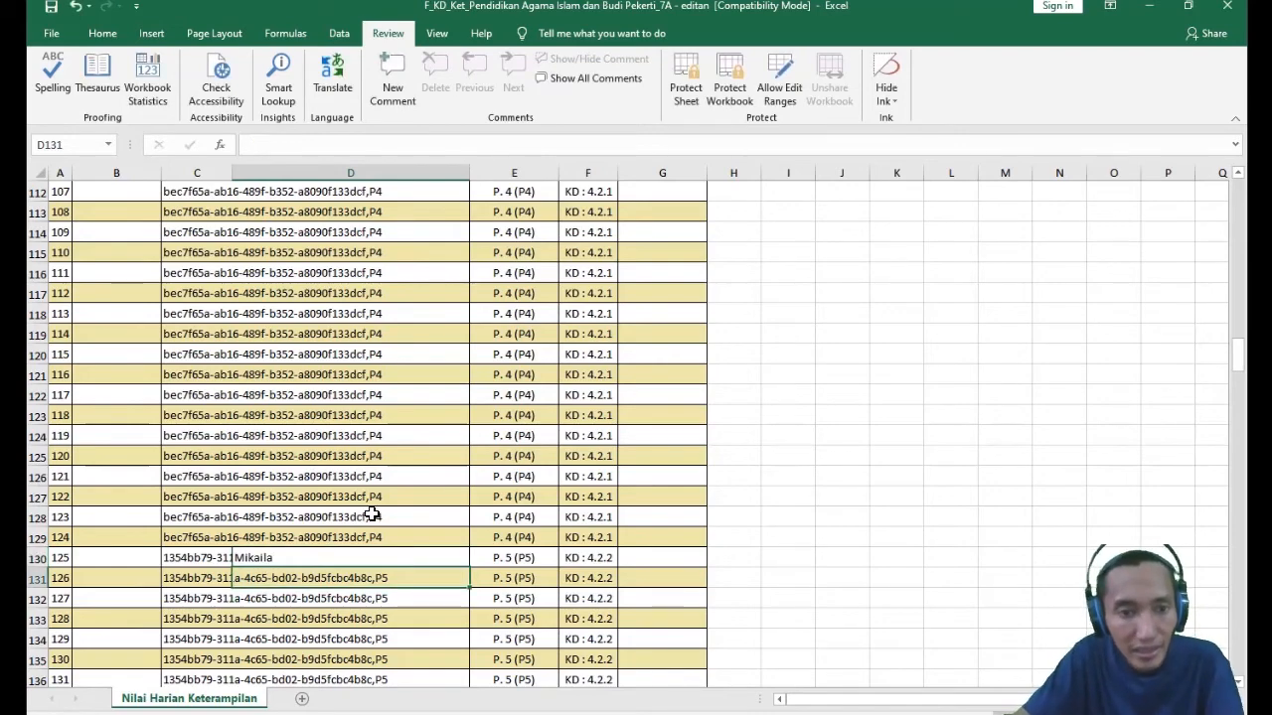
# - Enter the same student name in D161, the first P. 6 (P6) row for KD 4.2.3
pyautogui.scroll(-5, 338, 475)
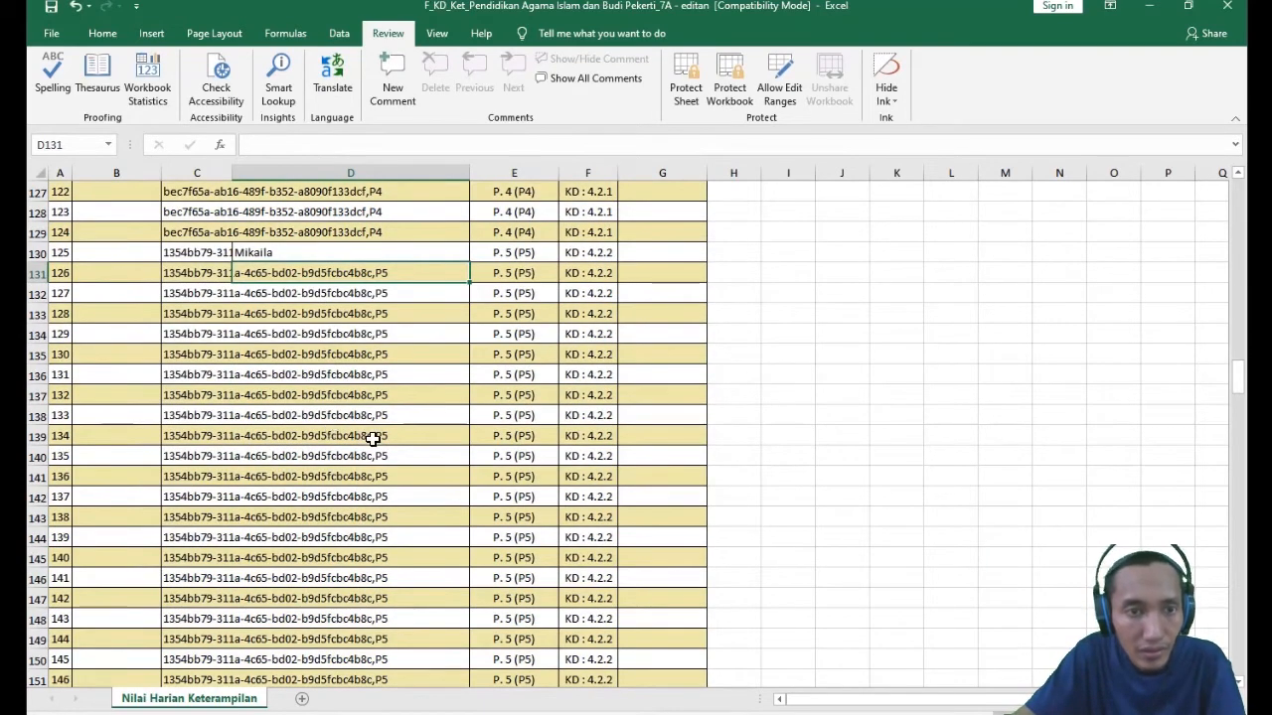
pyautogui.scroll(-8, 335, 318)
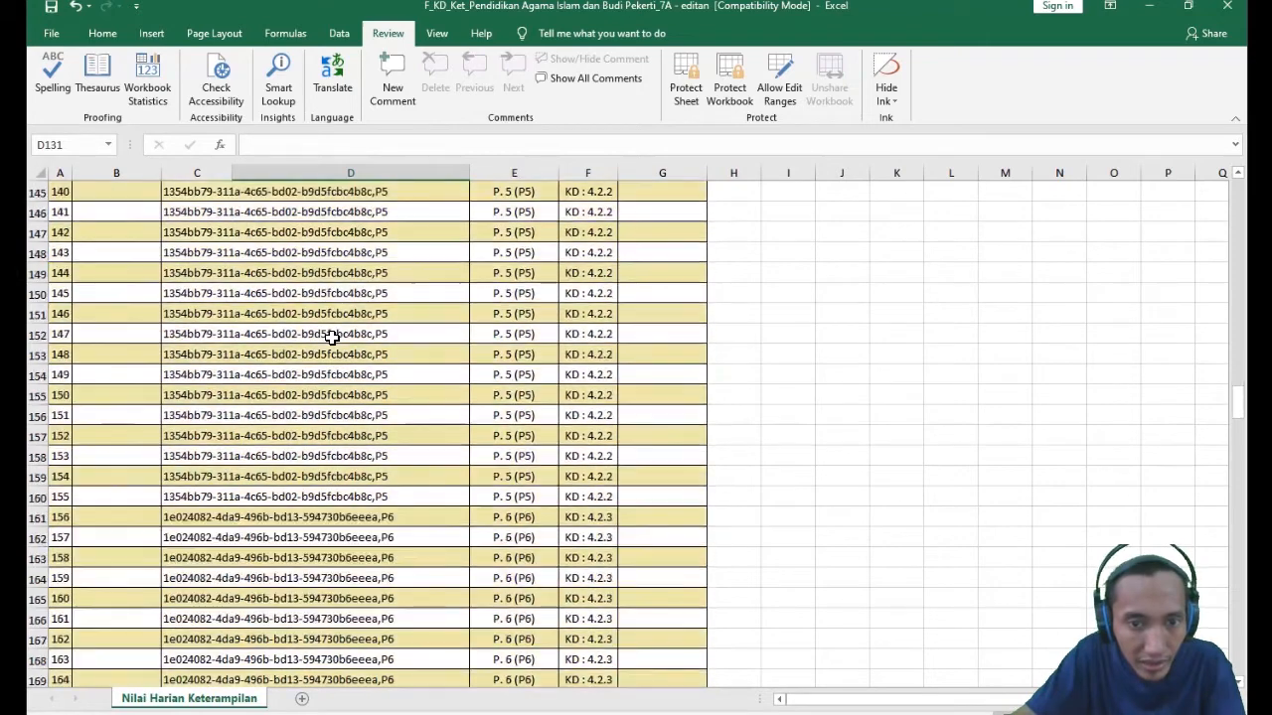
pyautogui.click(356, 392)
pyautogui.write('Mikaila')
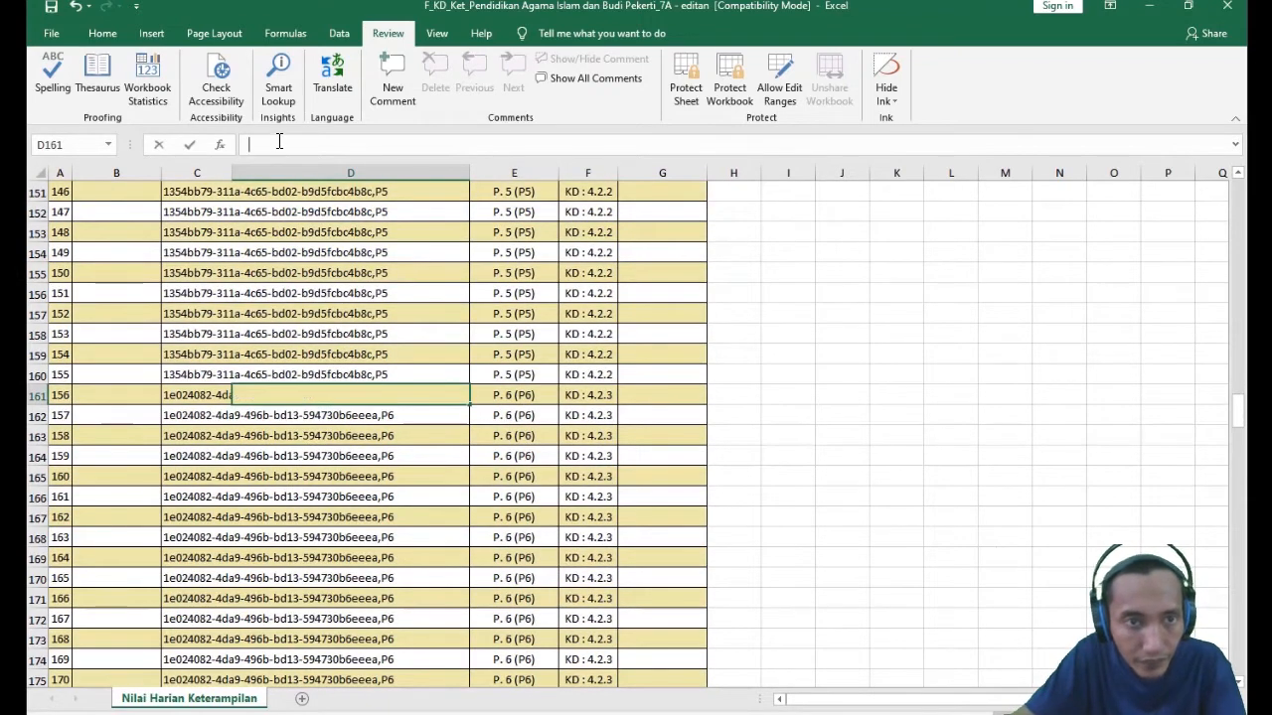
pyautogui.press('Return')
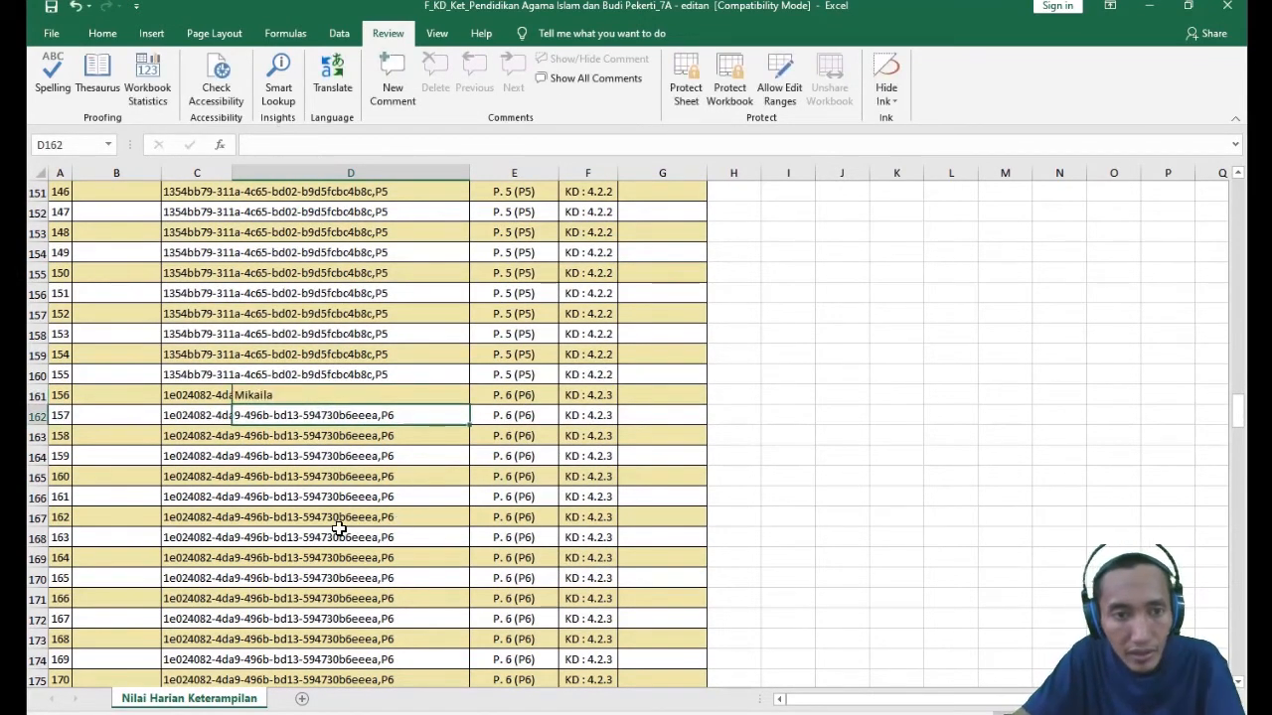
# - Paste the same student name into D192, the first P. 7 (P7) row for KD 4.3
pyautogui.scroll(-7, 340, 492)
pyautogui.scroll(-6, 335, 469)
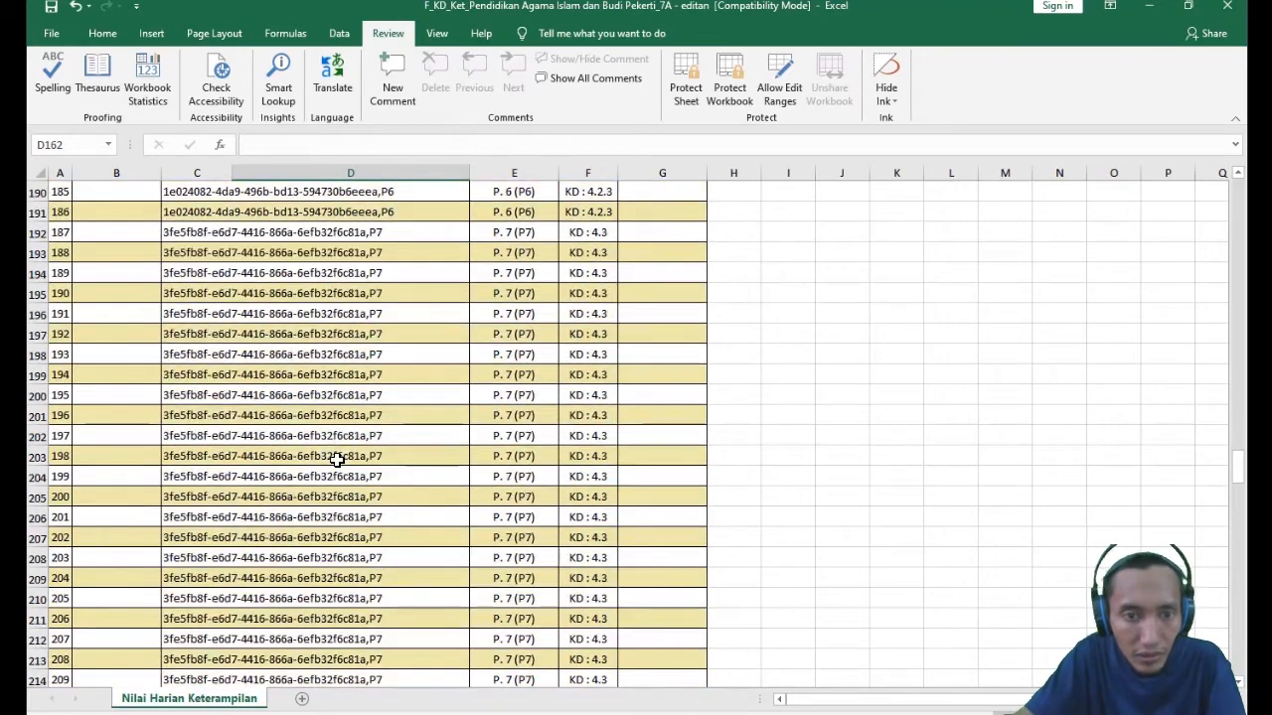
pyautogui.scroll(2, 345, 321)
pyautogui.click(346, 355)
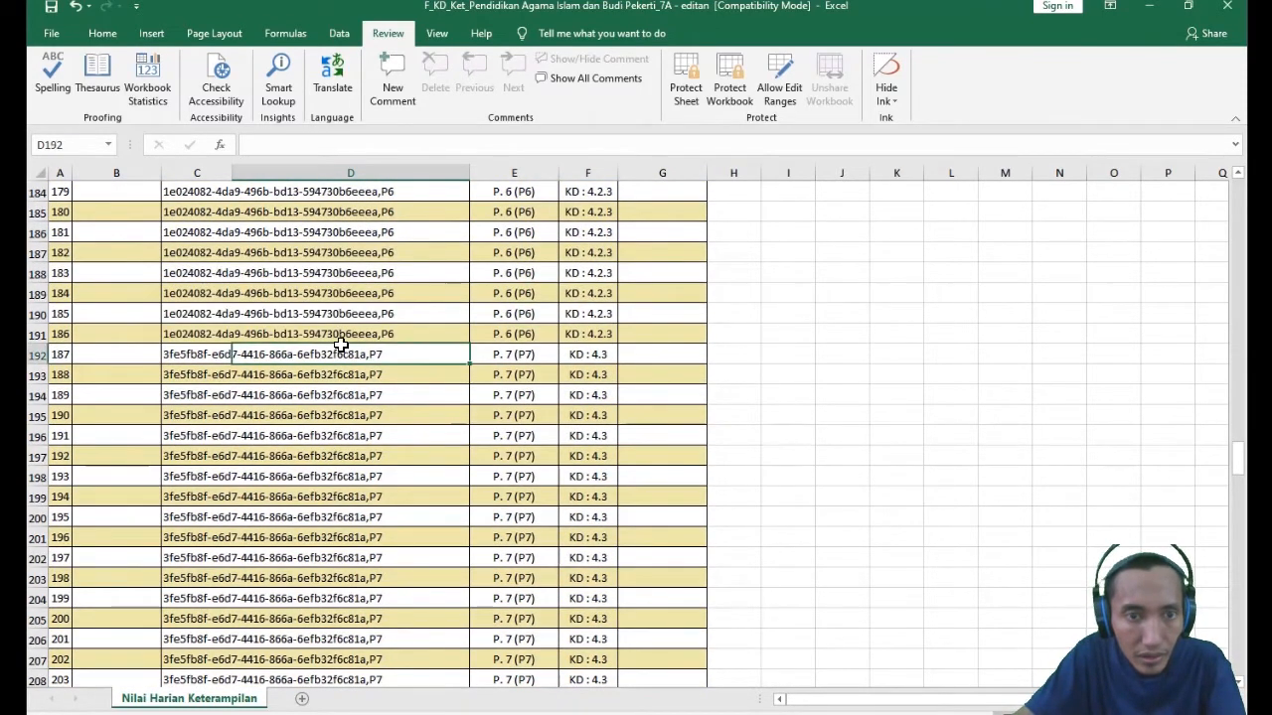
pyautogui.click(260, 146)
pyautogui.write('Mikaila')
pyautogui.press('Return')
pyautogui.scroll(-5, 398, 510)
pyautogui.scroll(-4, 397, 510)
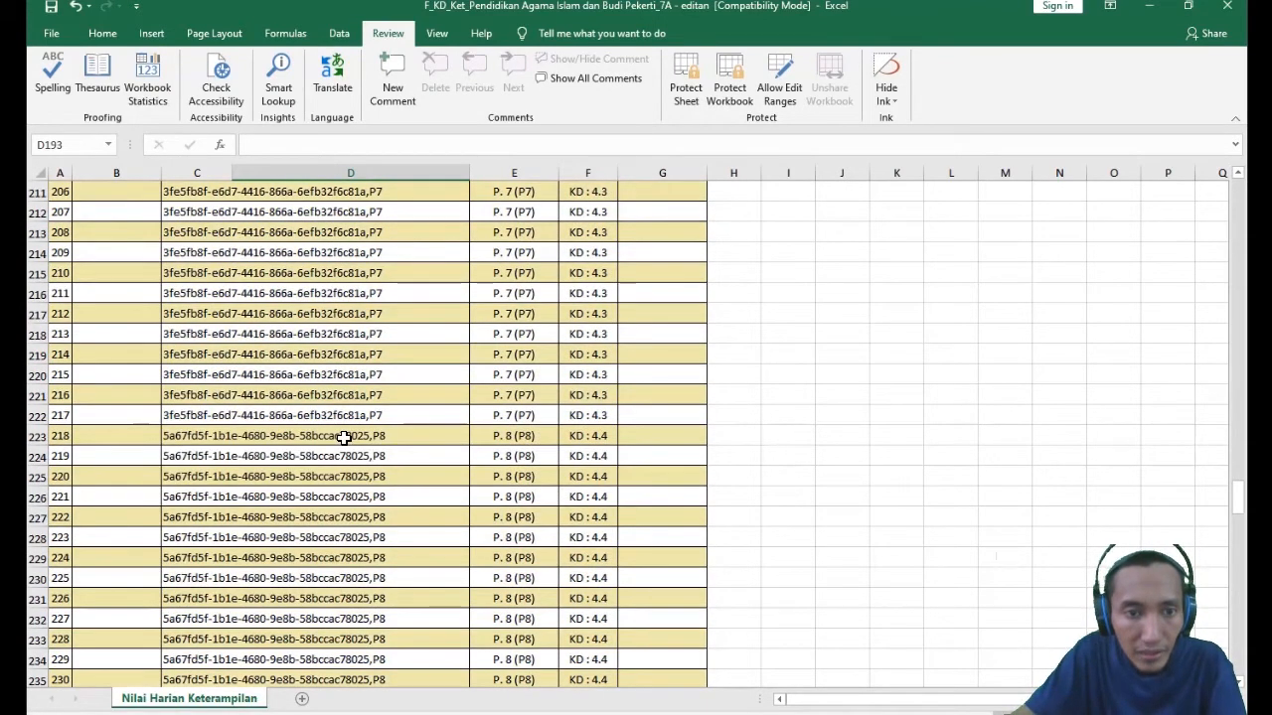
# - Paste the copied student name into D223, the first P. 8 (P8) row for KD 4.4
pyautogui.click(344, 437)
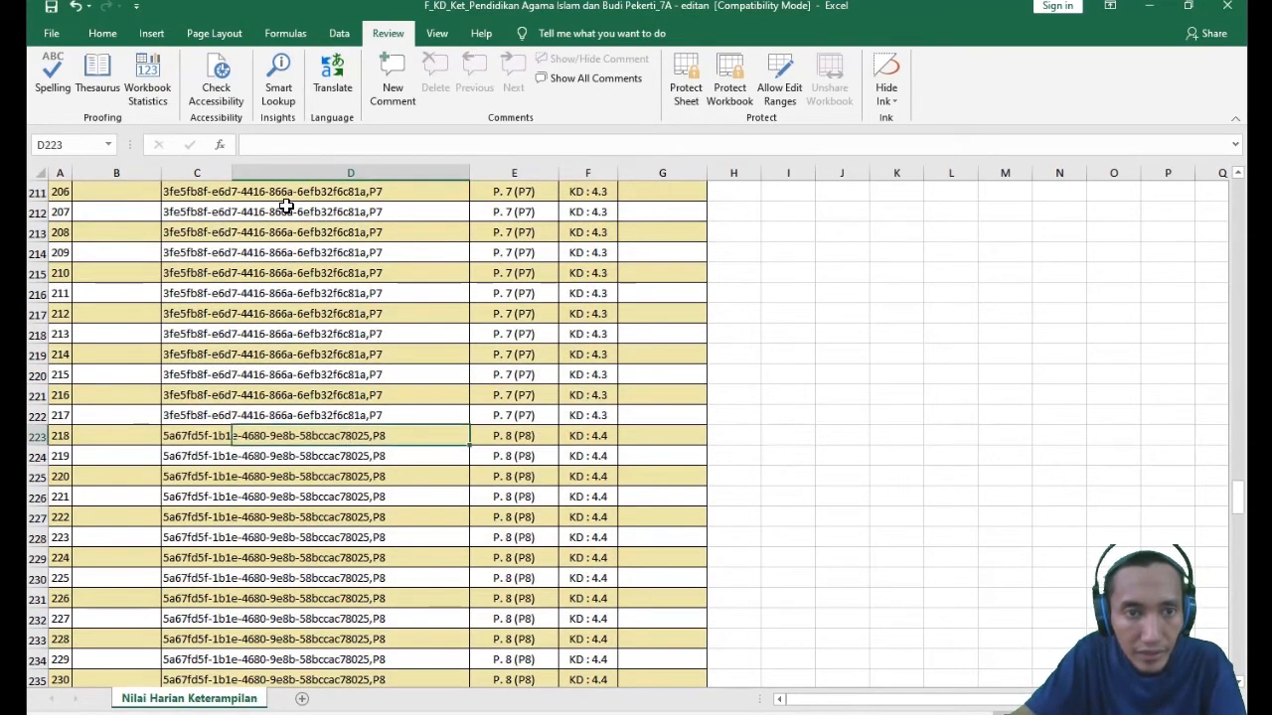
pyautogui.click(274, 143)
pyautogui.write('Mikaila')
pyautogui.press('Return')
# - Paste the same student name into D254, the first P. 9 (P9) row for KD 4.5
pyautogui.scroll(-6, 366, 486)
pyautogui.scroll(-6, 336, 440)
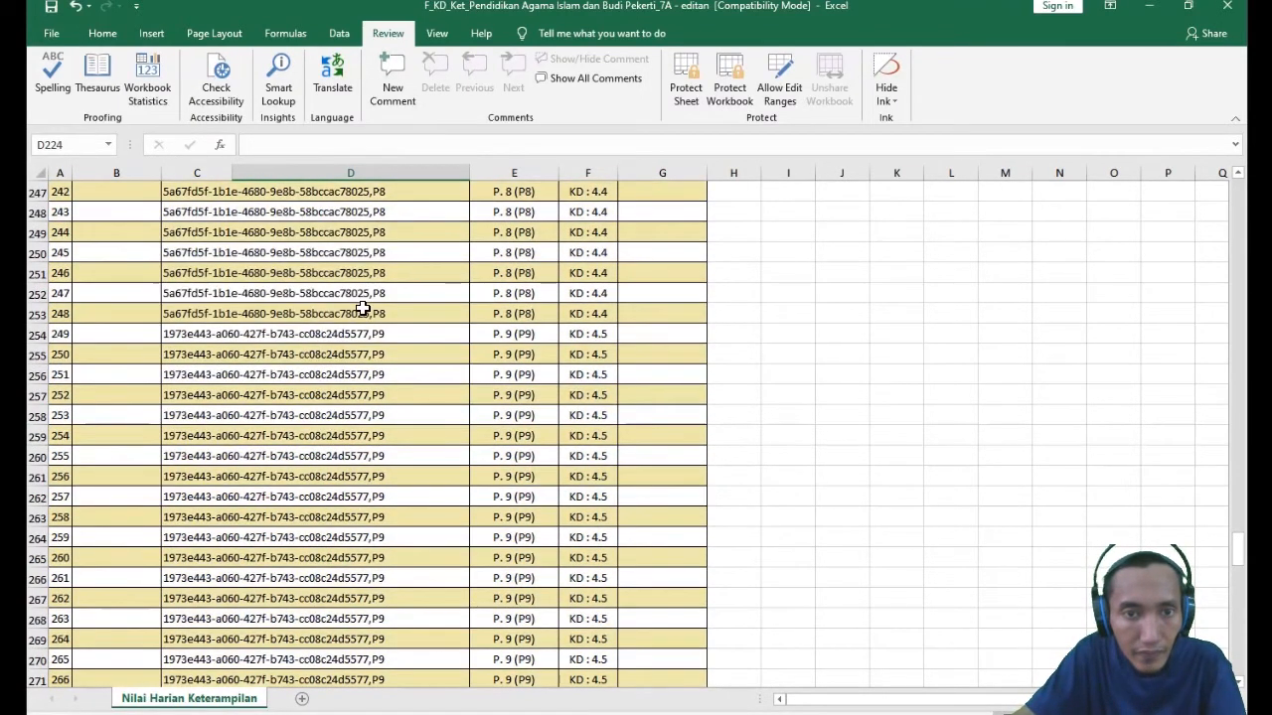
pyautogui.click(326, 334)
pyautogui.click(258, 142)
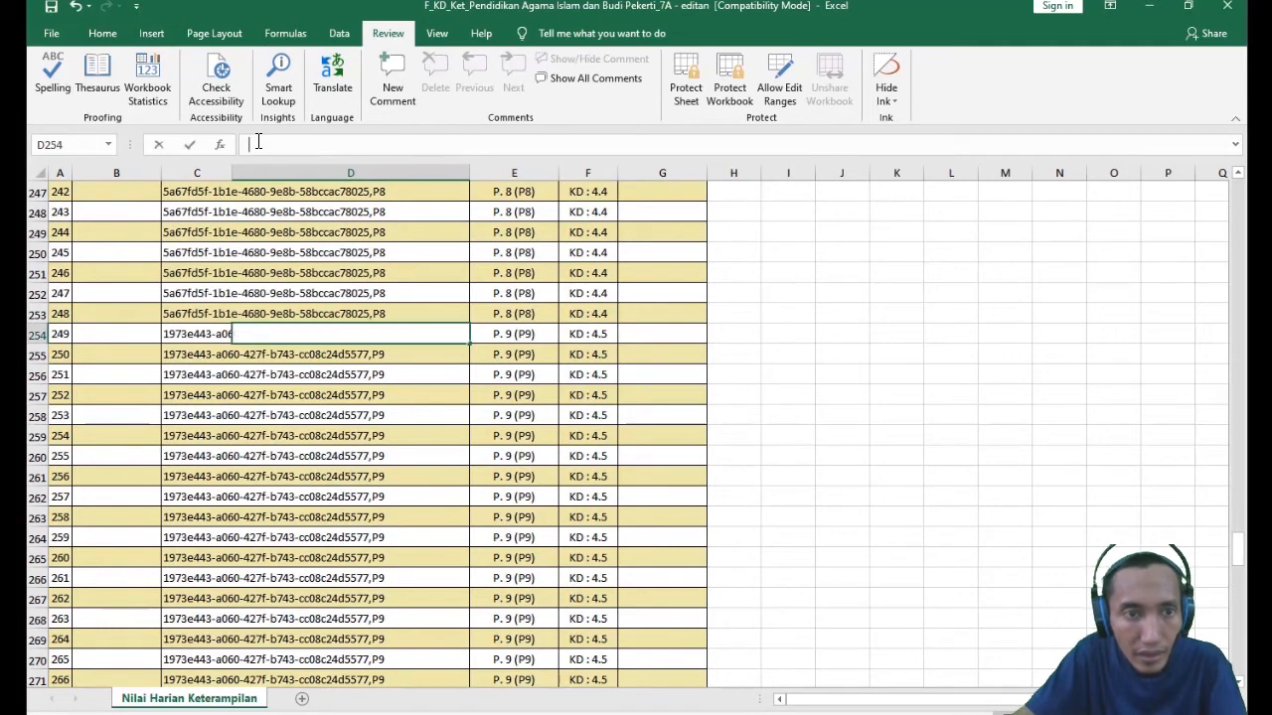
pyautogui.write('Mikaila')
pyautogui.press('Return')
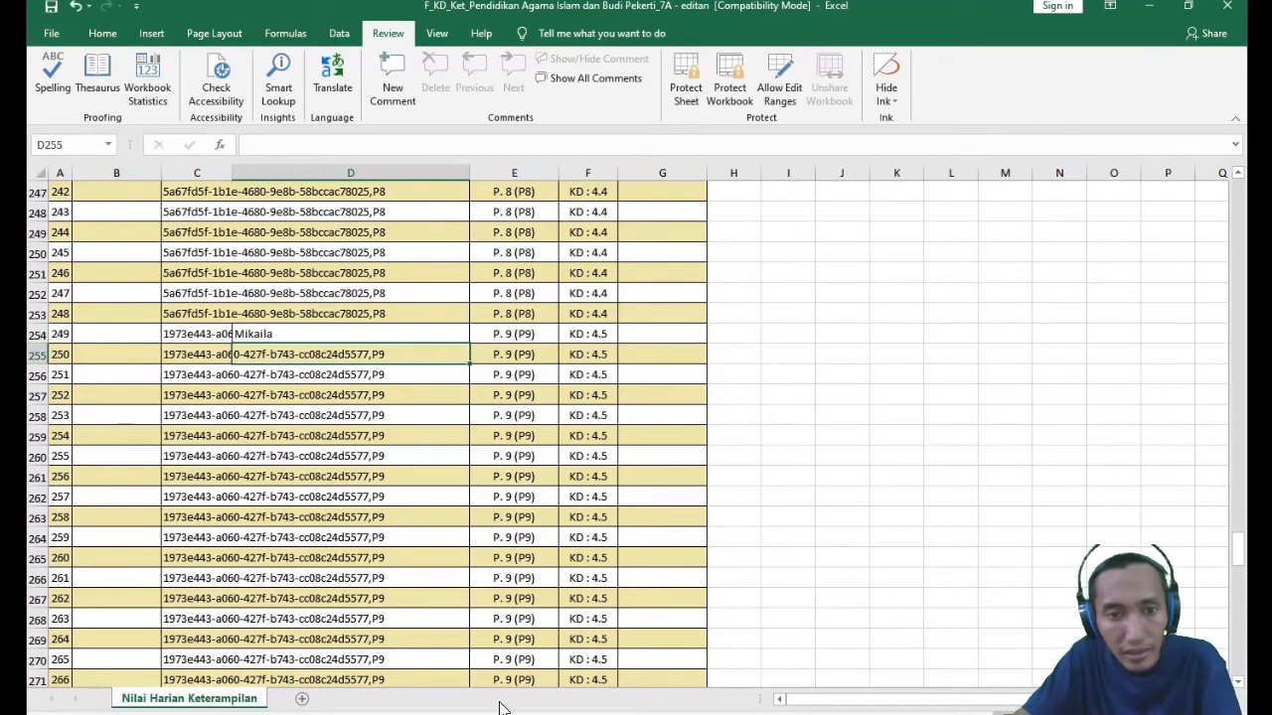
# - Paste the same student name into D285, the first P. 10 (P10) row for KD 4.6
pyautogui.scroll(-9, 397, 500)
pyautogui.click(353, 412)
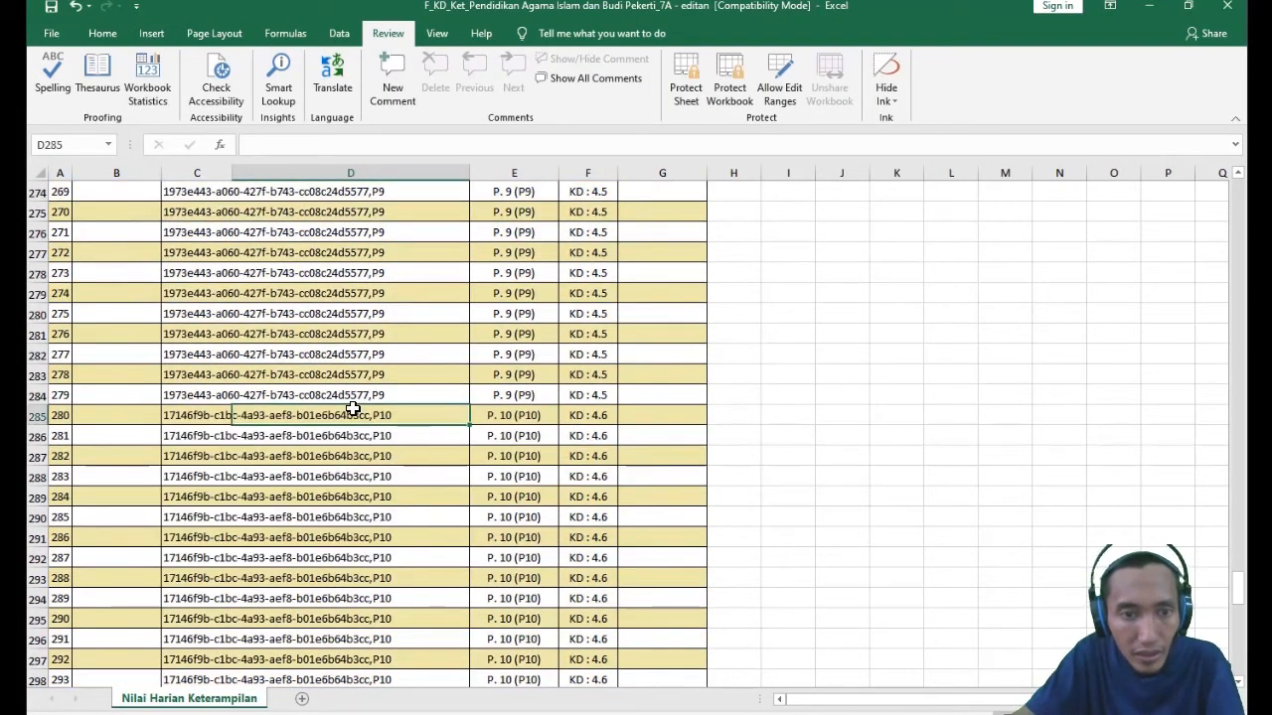
pyautogui.click(258, 142)
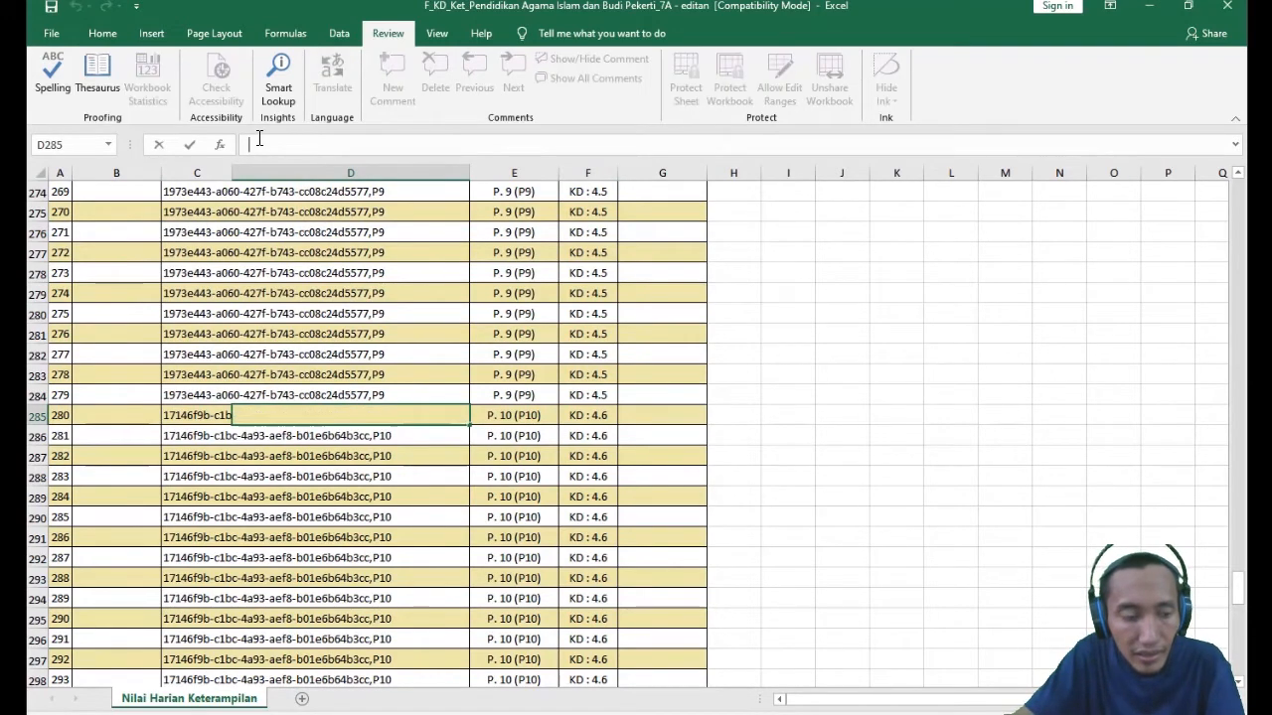
pyautogui.write('Mikaila')
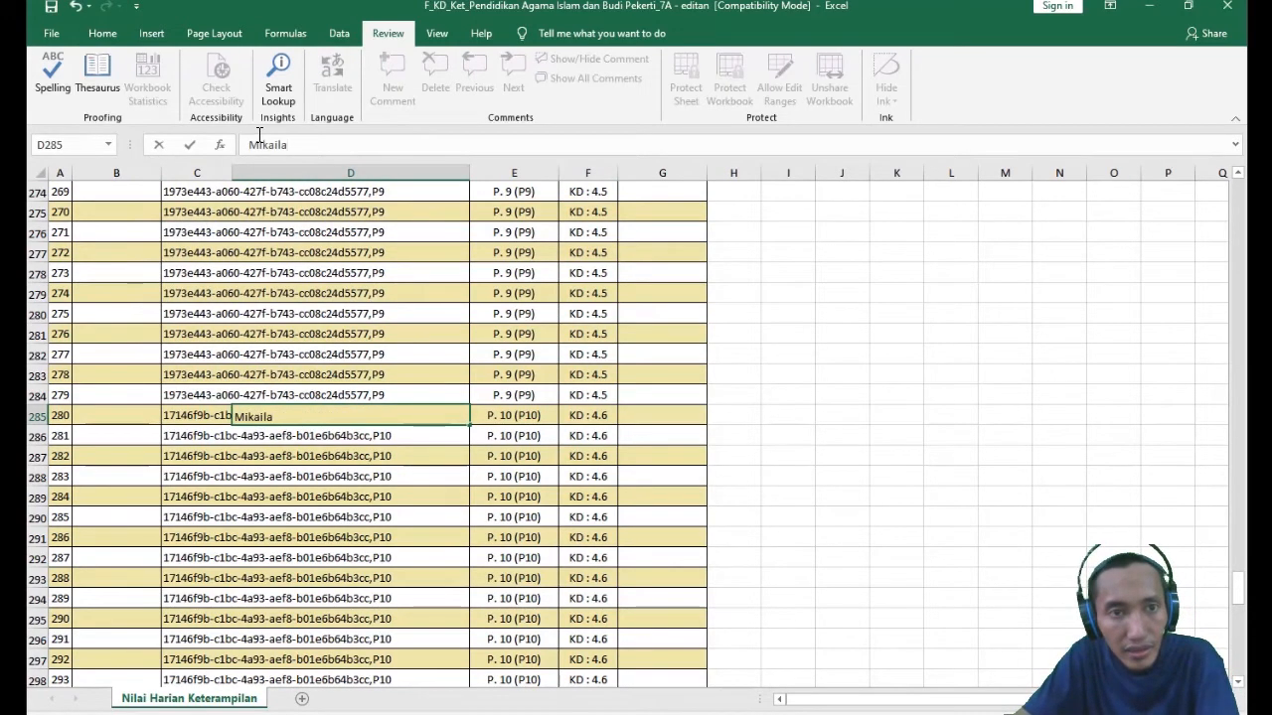
pyautogui.press('Return')
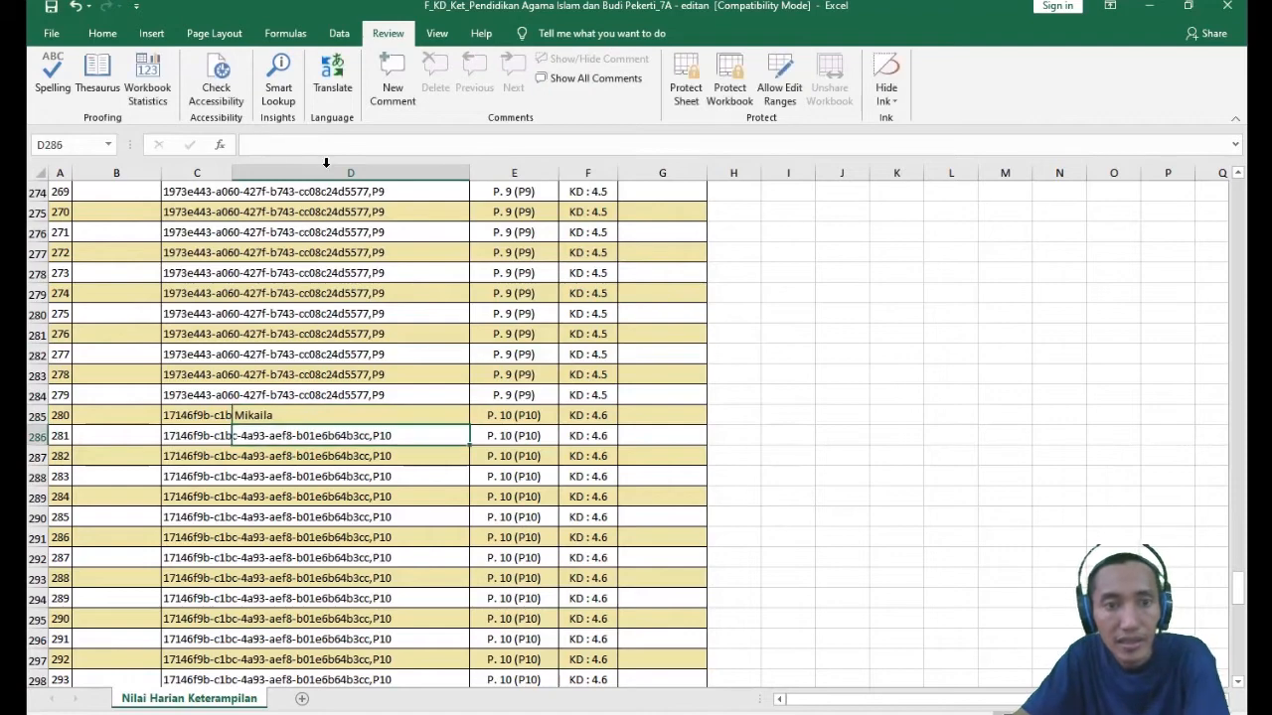
# - Paste the same student name into D316, the first P. 11 (P11) row for KD 4.7
pyautogui.scroll(-12, 386, 477)
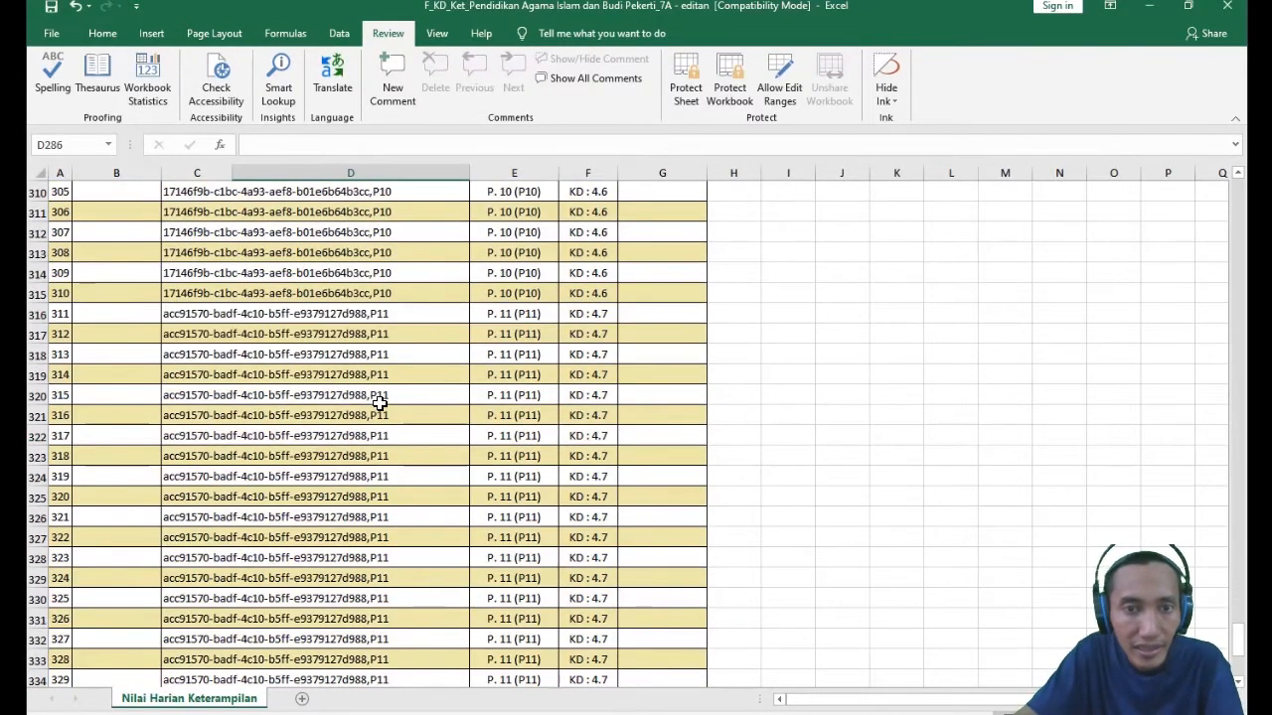
pyautogui.click(356, 312)
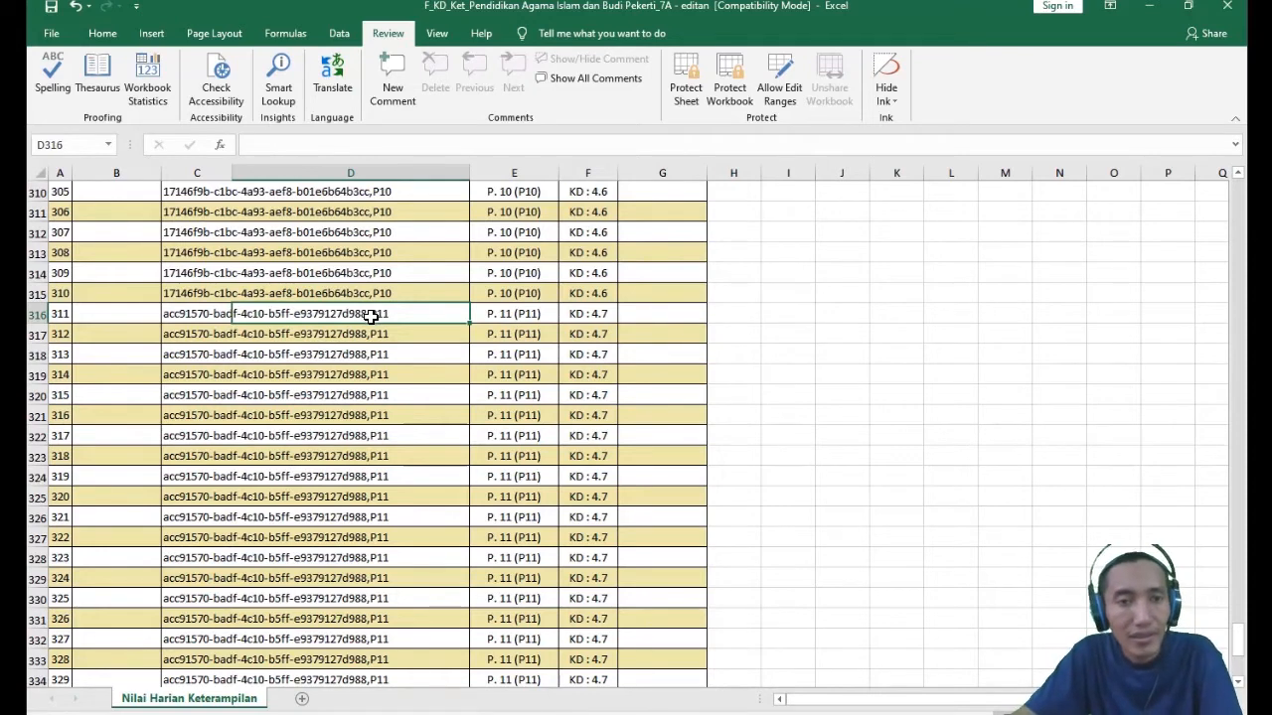
pyautogui.click(295, 147)
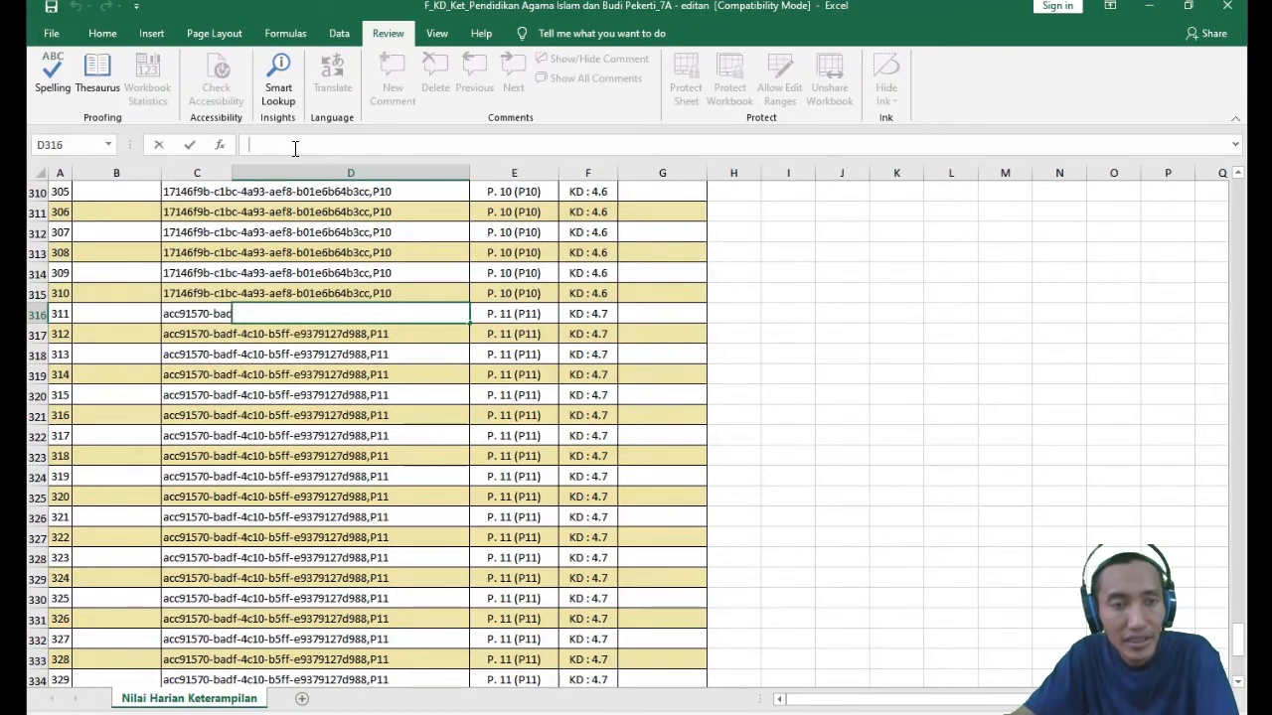
pyautogui.write('Mikaila')
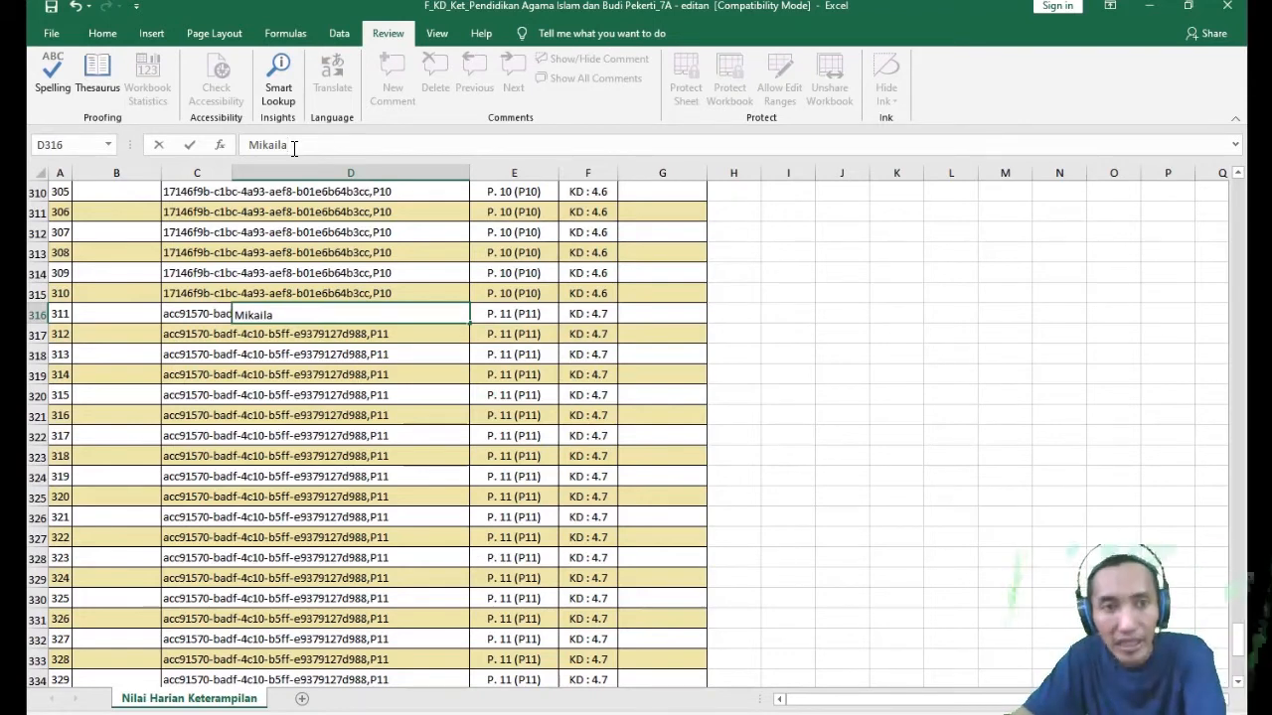
pyautogui.press('Return')
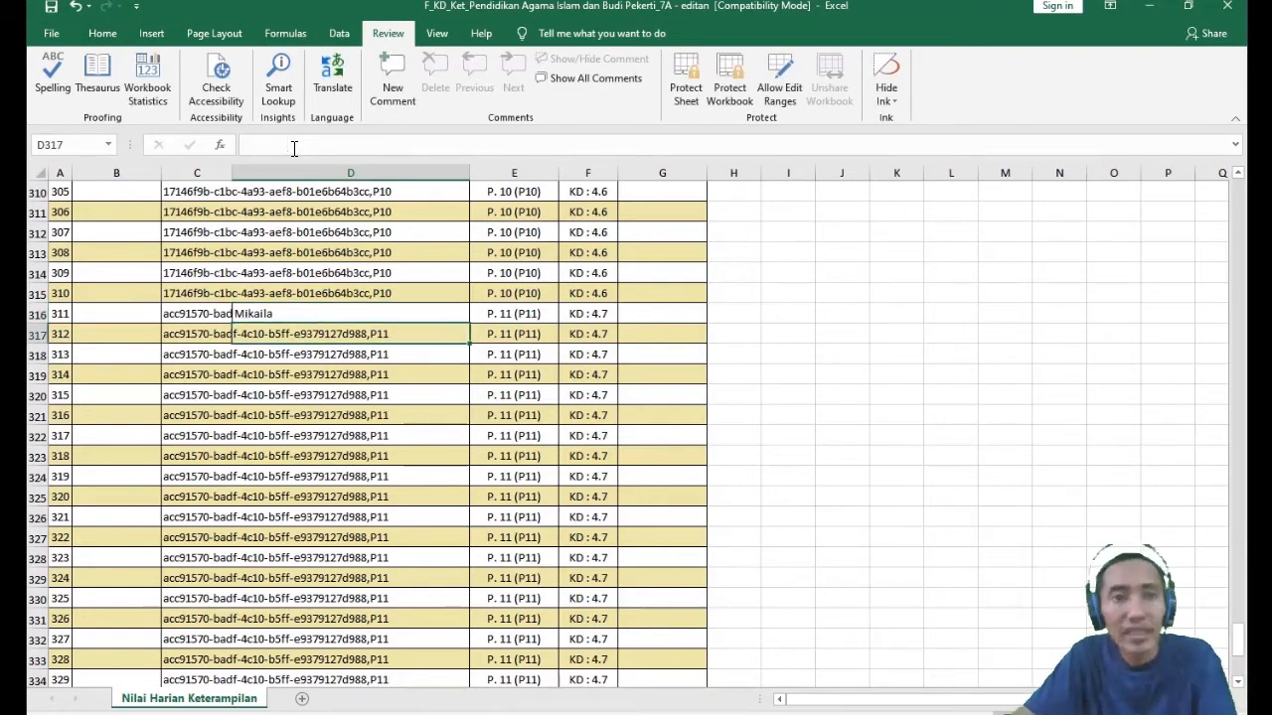
# - Examine the P. 11 (P11) block down to its last row and the ID KD codes where it meets the P. 10 (P10) block
pyautogui.click(314, 459)
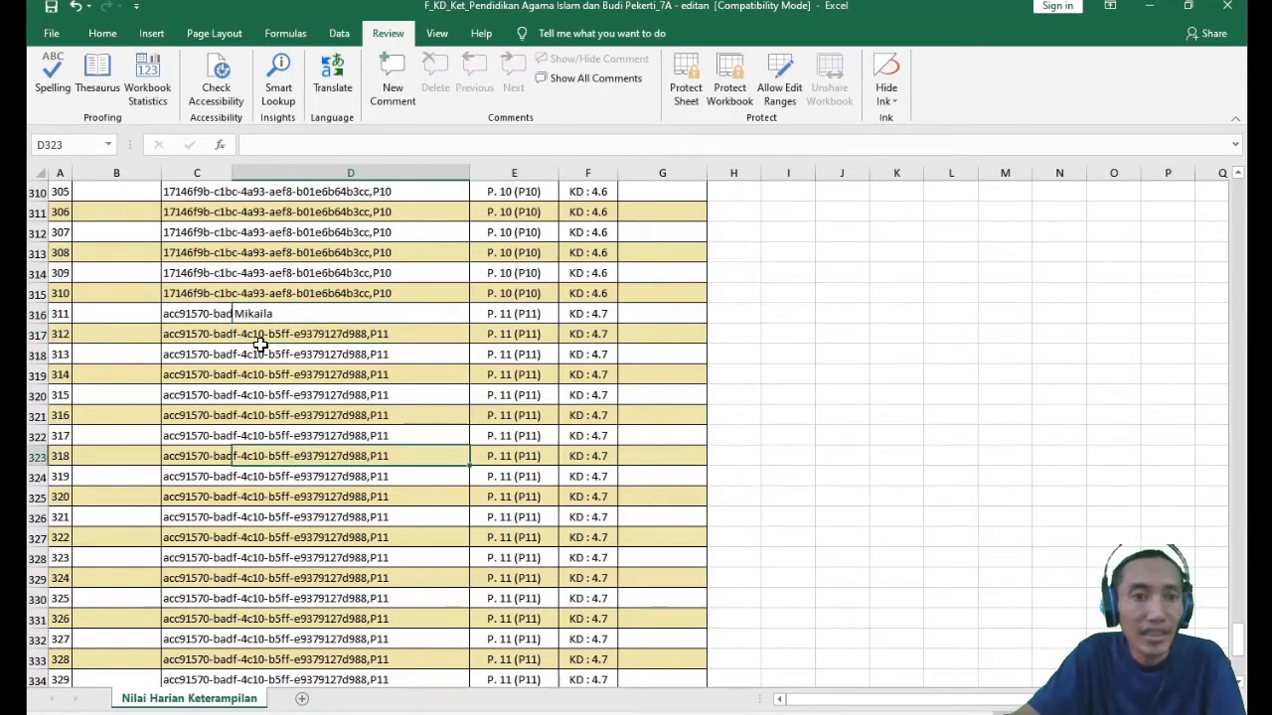
pyautogui.click(37, 333)
pyautogui.keyDown('shift'); pyautogui.click(92, 569); pyautogui.keyUp('shift')
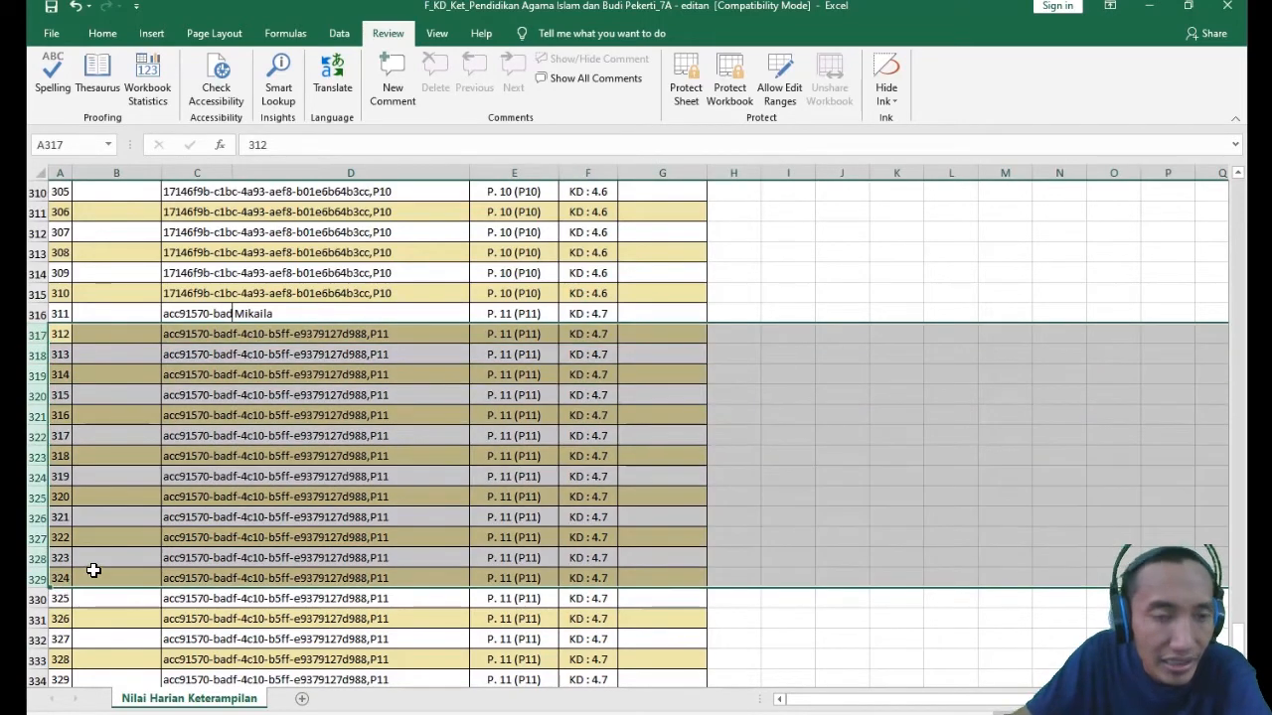
pyautogui.click(380, 451)
pyautogui.scroll(-6, 351, 350)
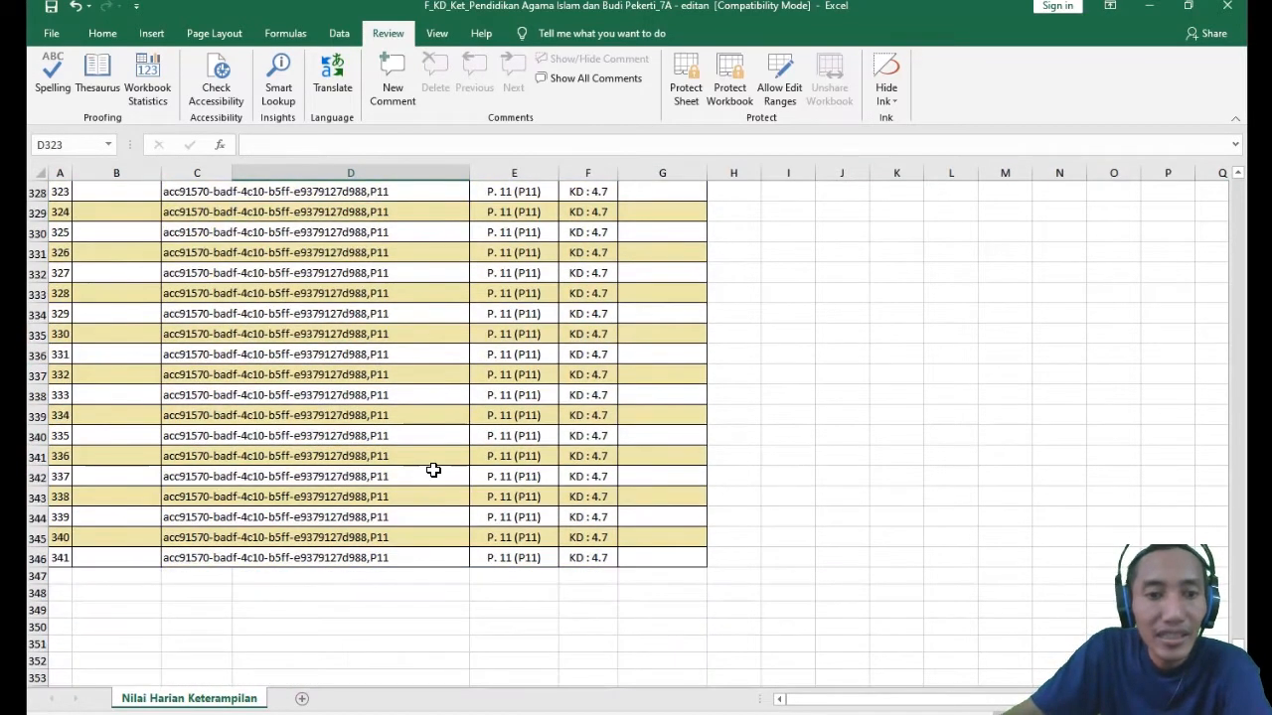
pyautogui.click(434, 558)
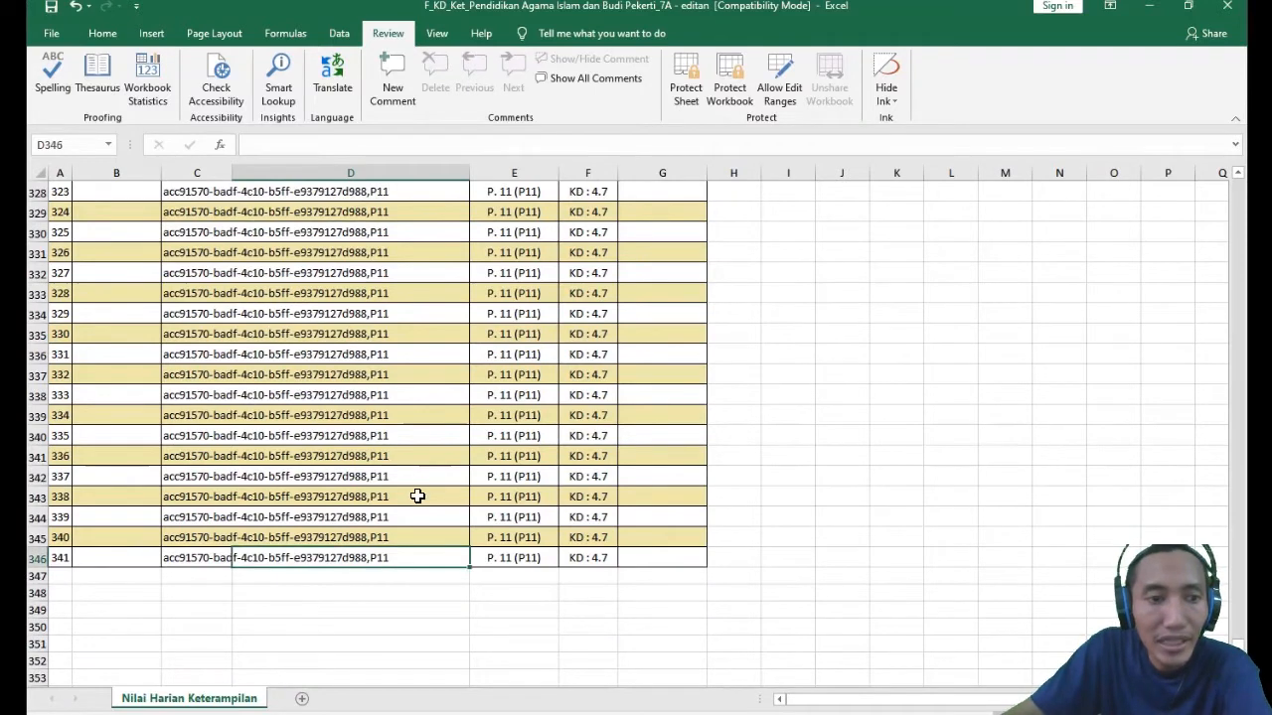
pyautogui.scroll(6, 397, 516)
pyautogui.click(273, 270)
pyautogui.click(253, 361)
pyautogui.click(257, 291)
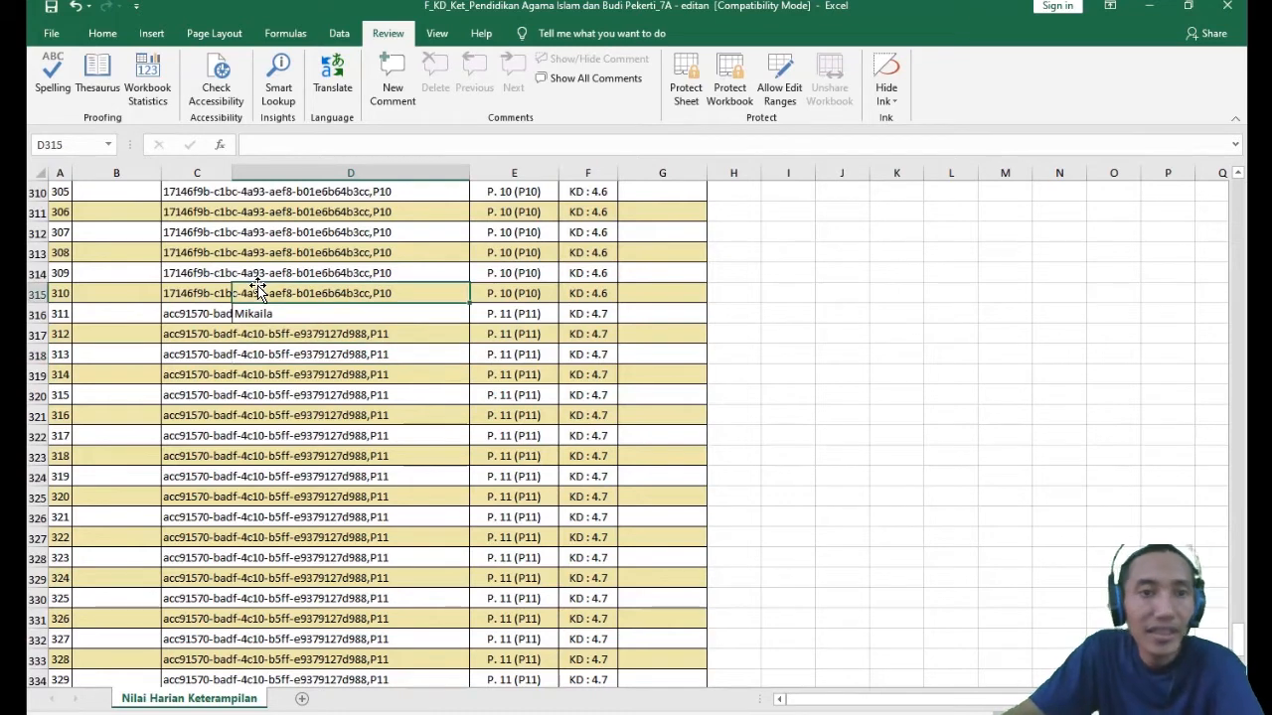
pyautogui.click(337, 349)
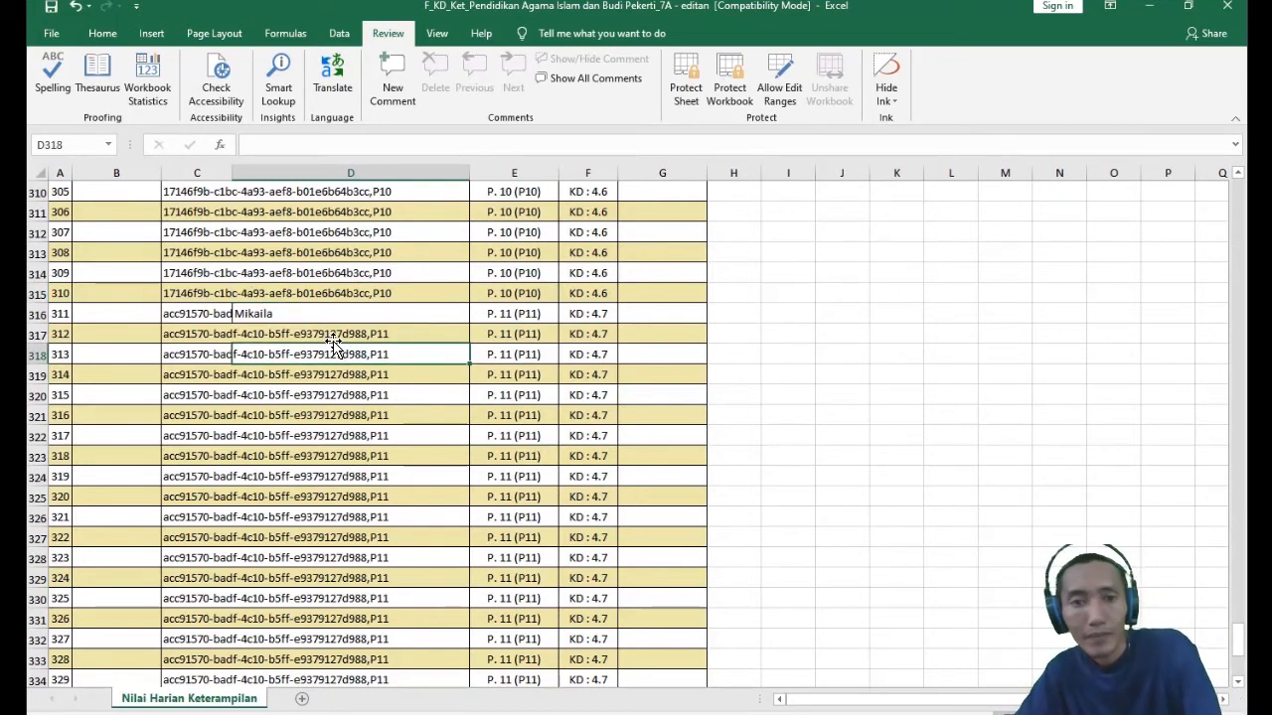
pyautogui.click(356, 308)
pyautogui.click(341, 291)
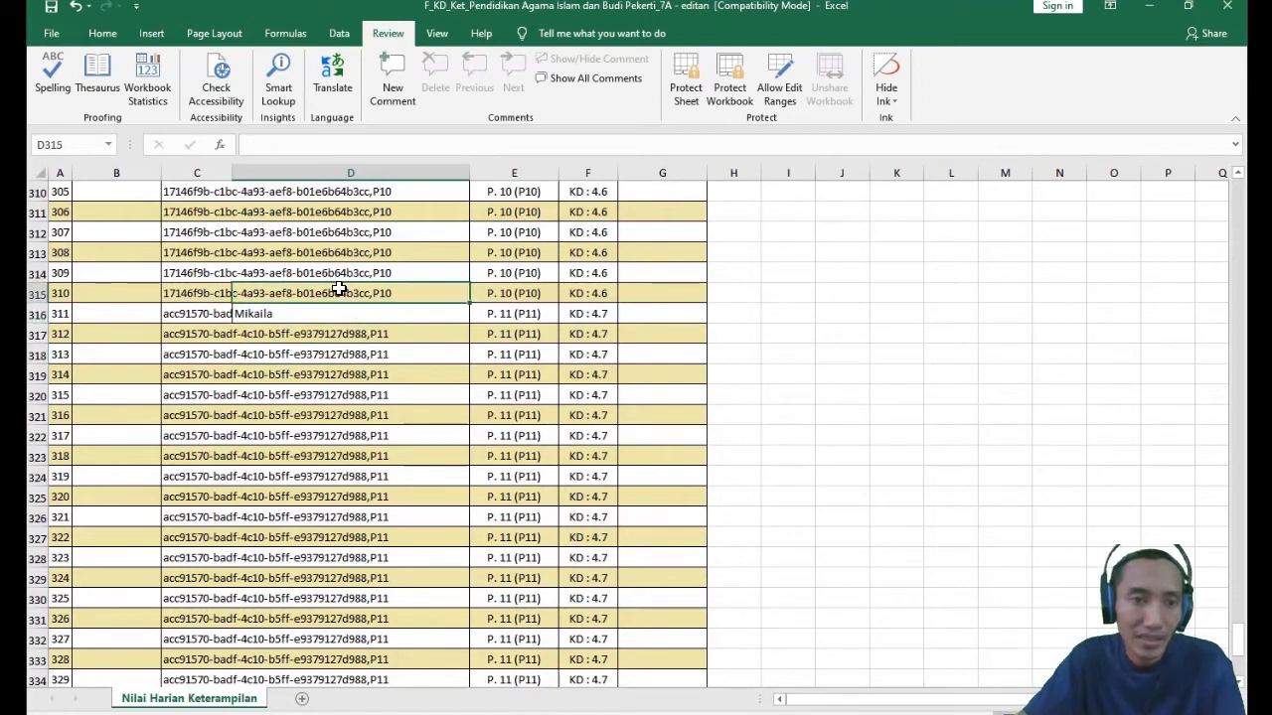
pyautogui.click(249, 313)
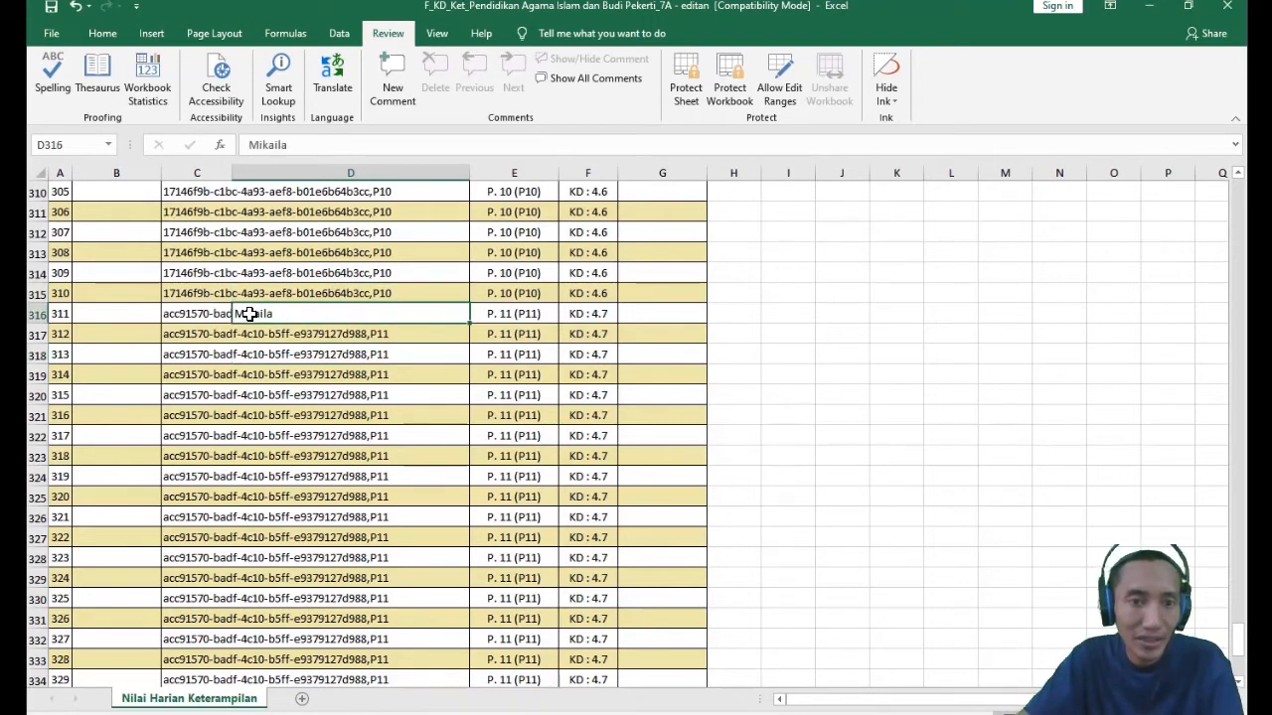
pyautogui.click(650, 318)
pyautogui.click(433, 315)
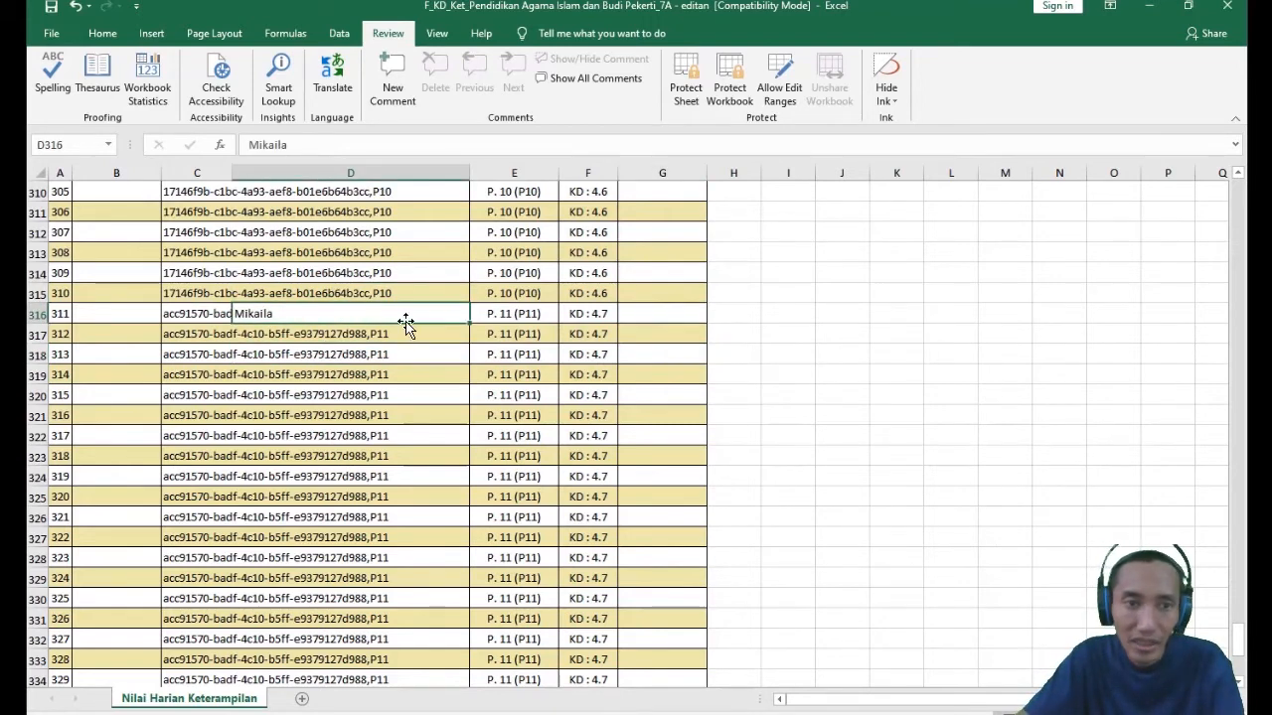
pyautogui.click(197, 313)
pyautogui.click(189, 298)
pyautogui.click(185, 256)
pyautogui.click(187, 235)
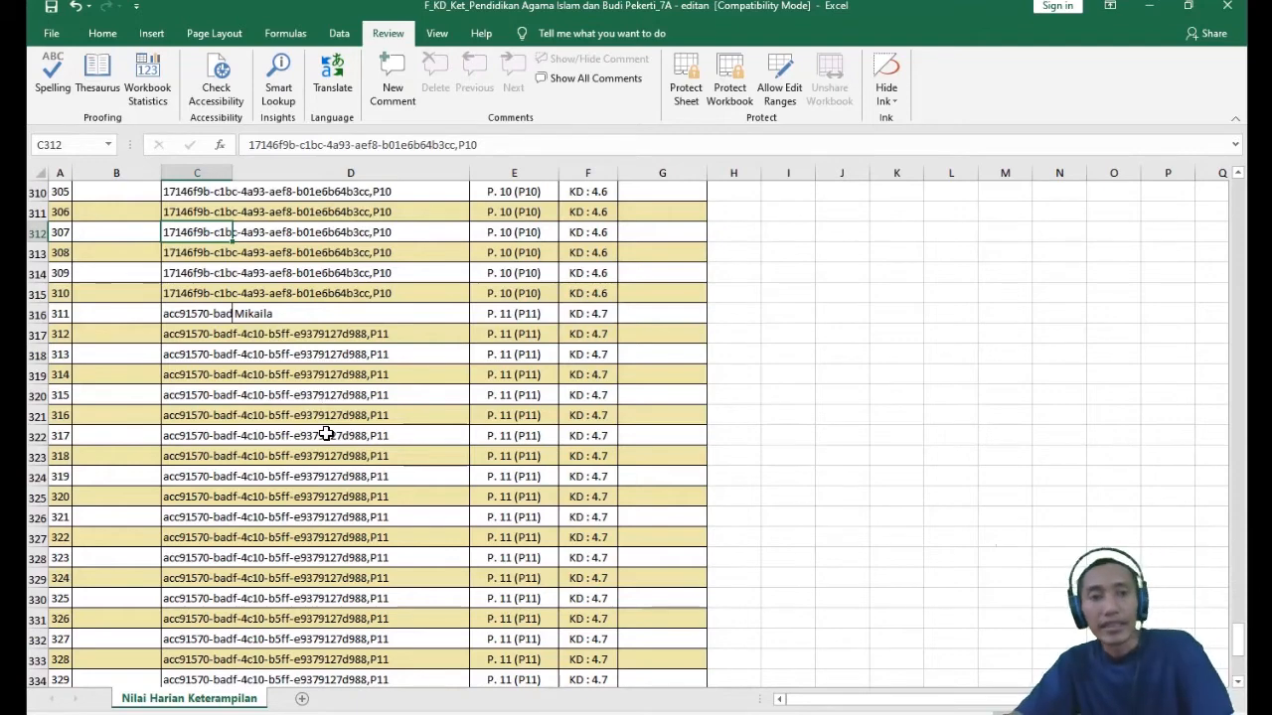
# - Enter a score of 80 in G6 for the first student's P. 1 (P1) assessment of KD 4.1.1
pyautogui.scroll(-3, 327, 427)
pyautogui.scroll(12, 352, 509)
pyautogui.scroll(14, 331, 497)
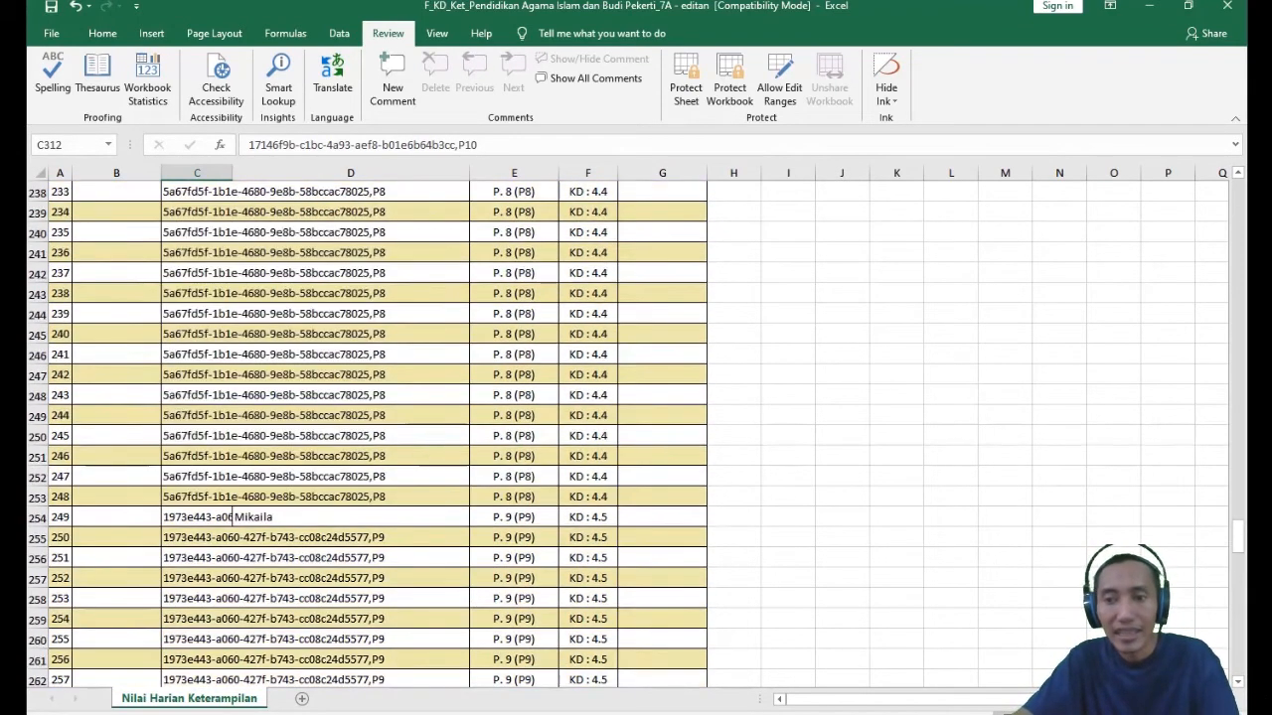
pyautogui.moveTo(1238, 536); pyautogui.dragTo(1225, 121)
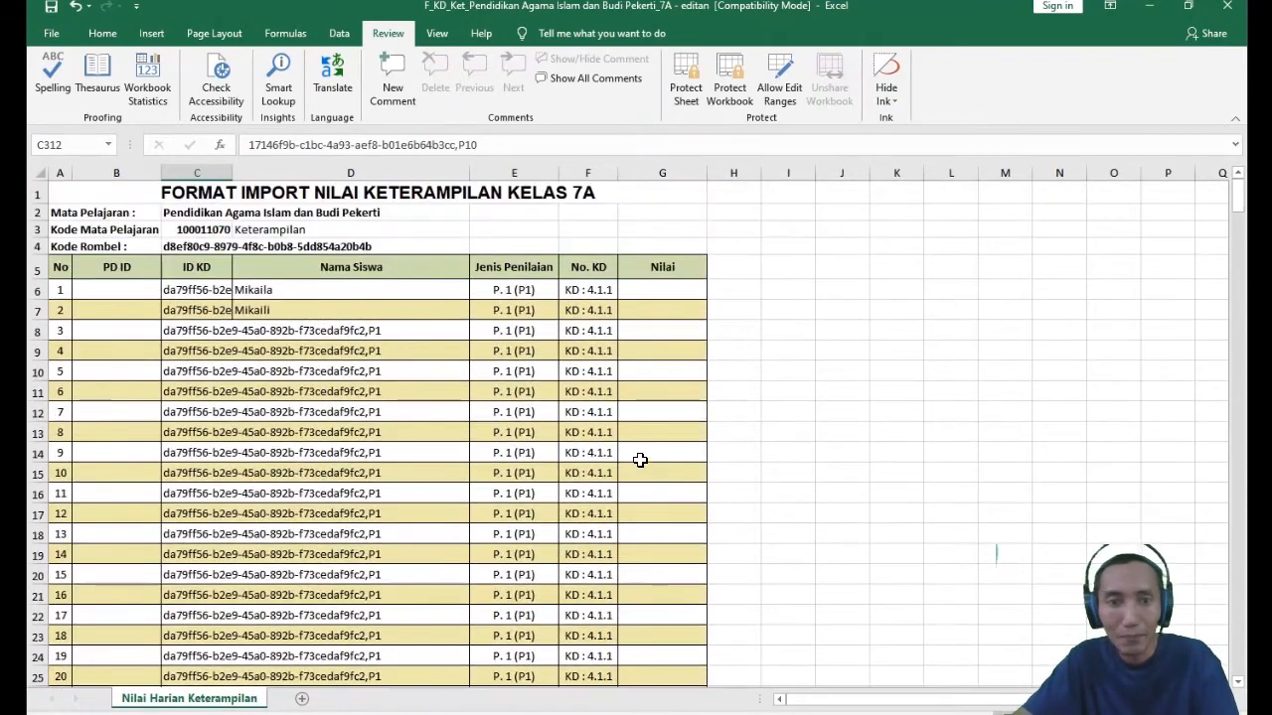
pyautogui.click(517, 290)
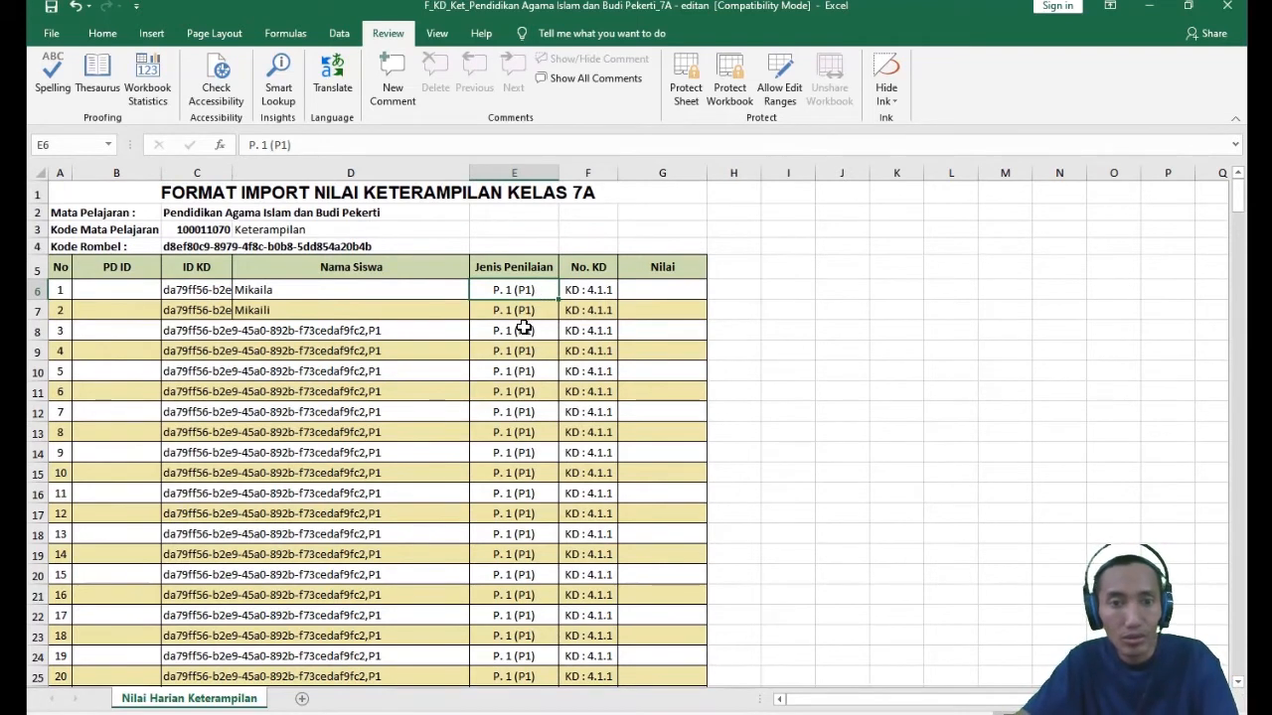
pyautogui.click(304, 286)
pyautogui.click(685, 290)
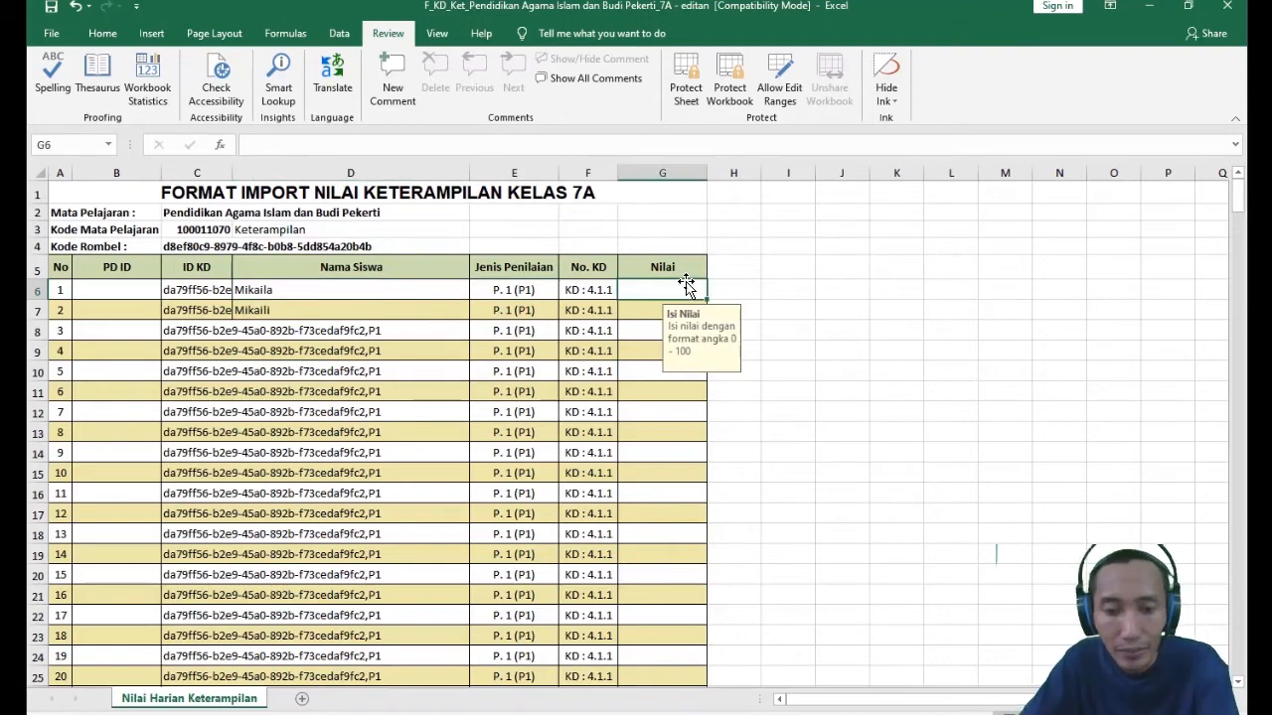
pyautogui.write('80')
pyautogui.press('Return')
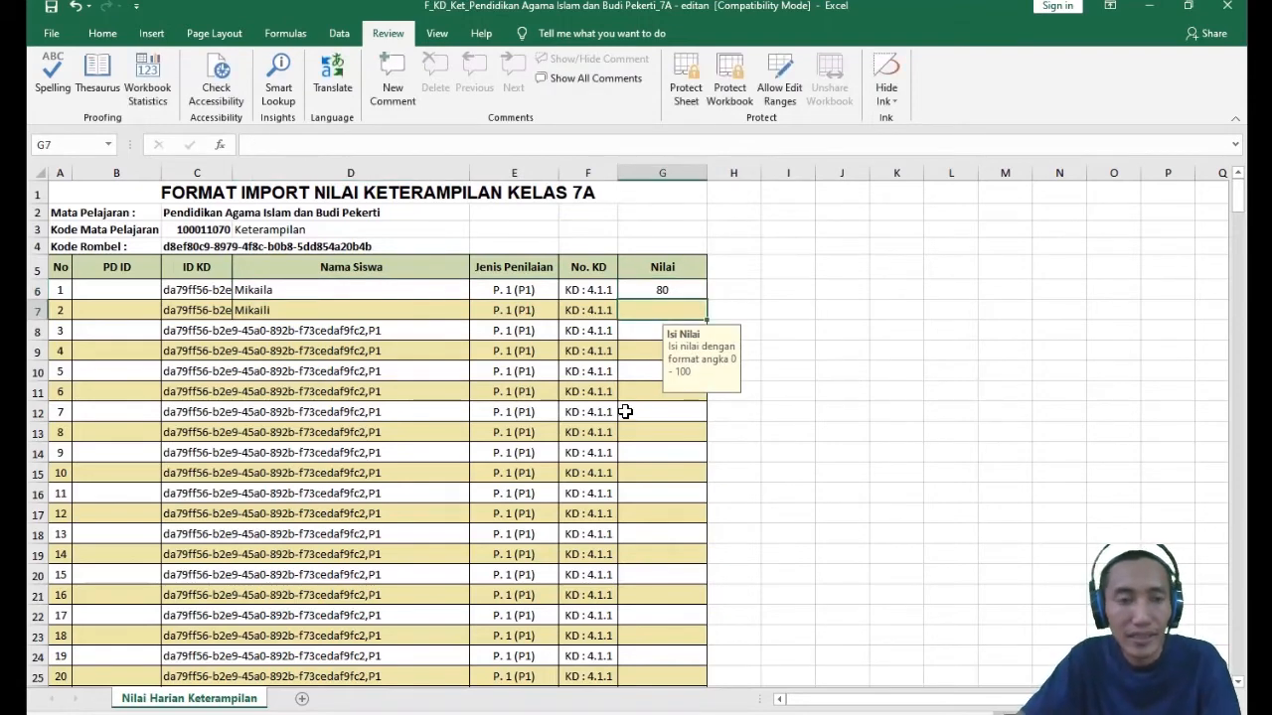
# - Enter a score of 85 in G37 for the first student's P. 2 (P2) assessment of KD 4.1.2
pyautogui.scroll(-10, 626, 417)
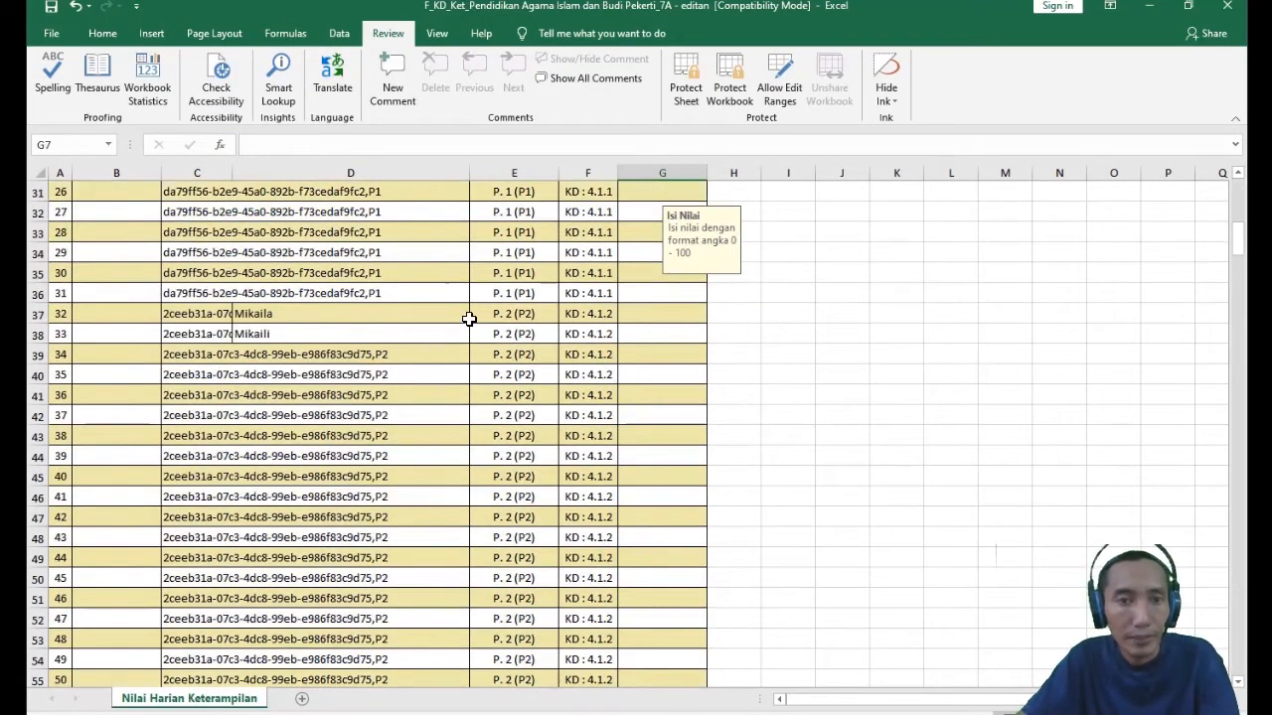
pyautogui.click(524, 320)
pyautogui.click(665, 319)
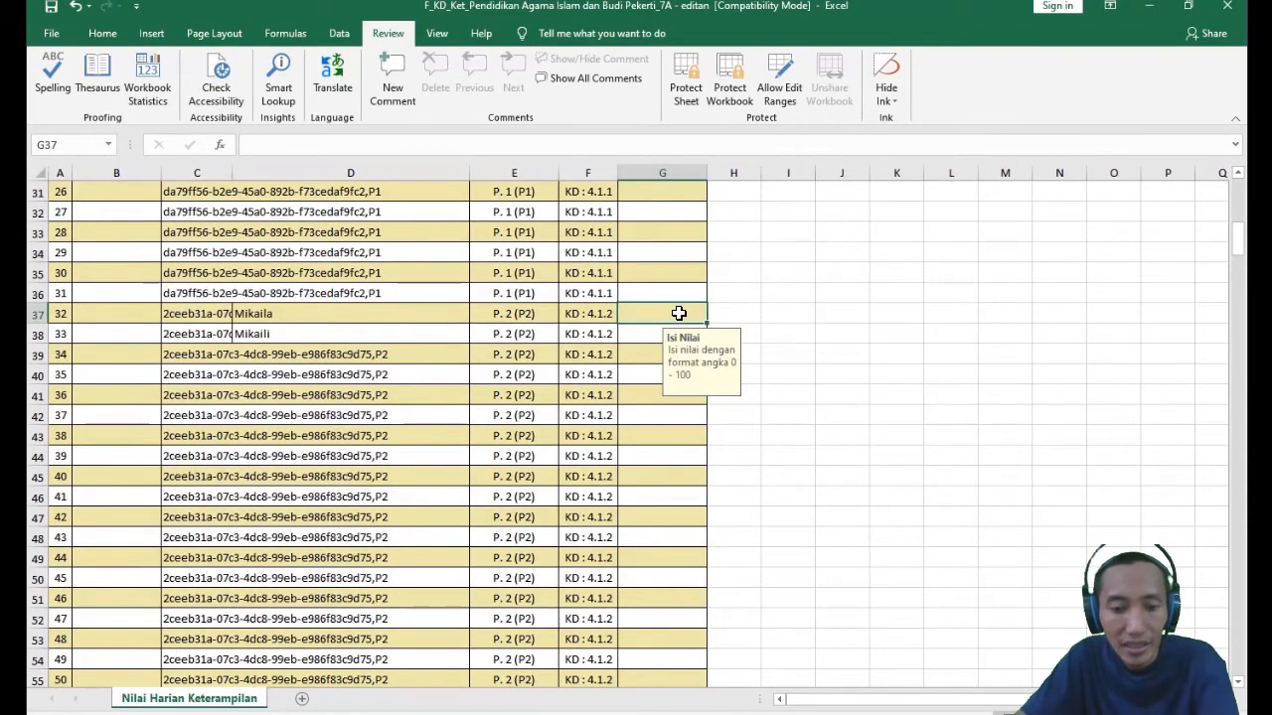
pyautogui.write('80')
pyautogui.press('Return')
# - Check the first student's rows in the KD blocks from P. 3 (P3) onward
pyautogui.scroll(-14, 467, 447)
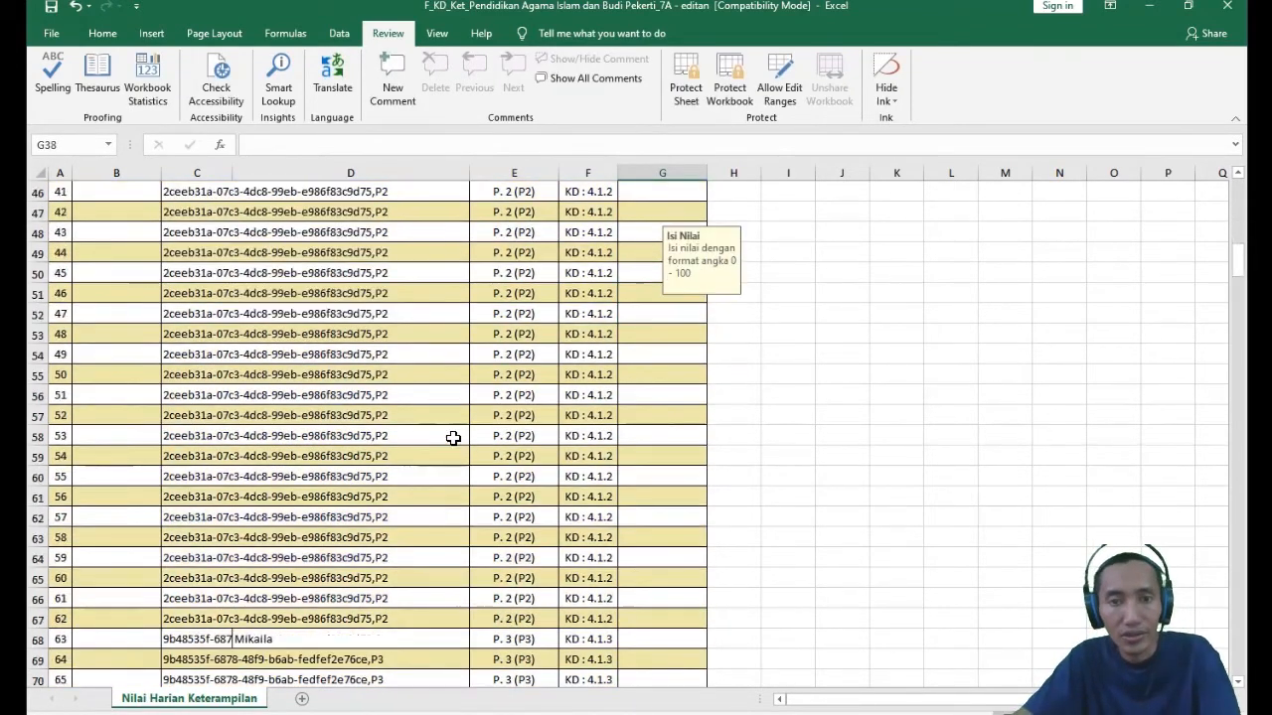
pyautogui.scroll(-20, 416, 422)
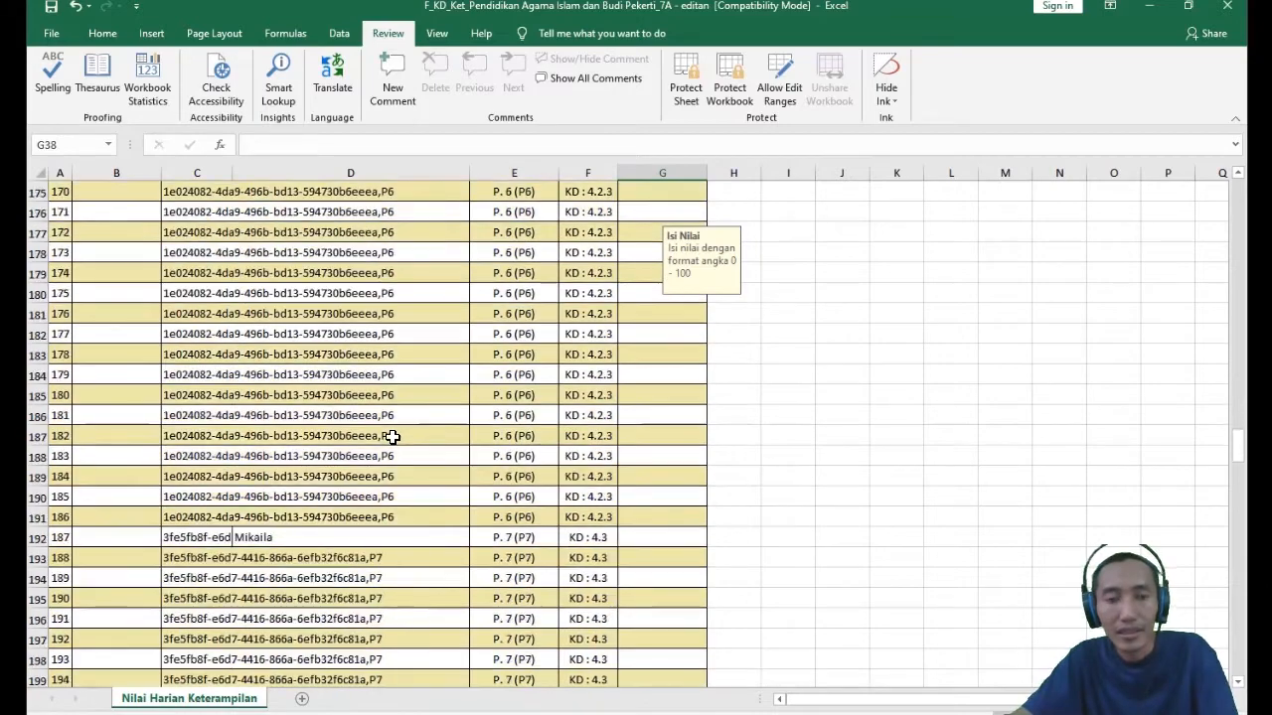
pyautogui.scroll(-20, 383, 486)
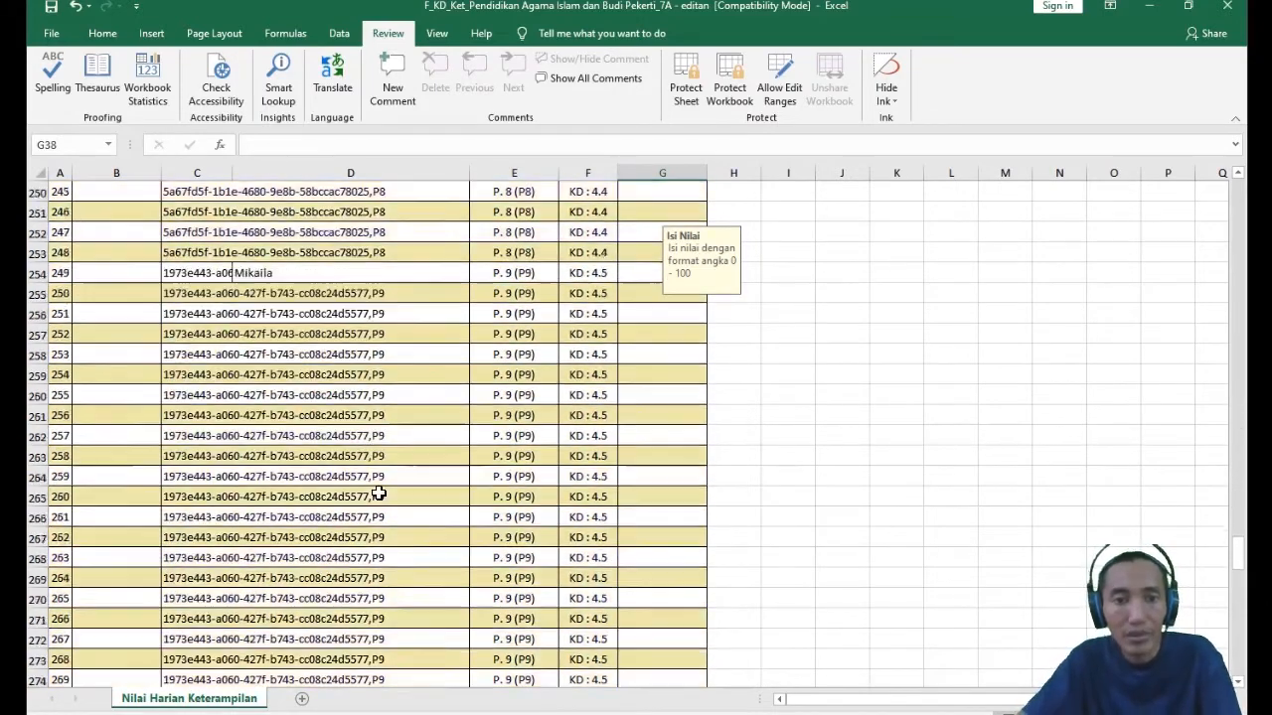
pyautogui.scroll(20, 391, 516)
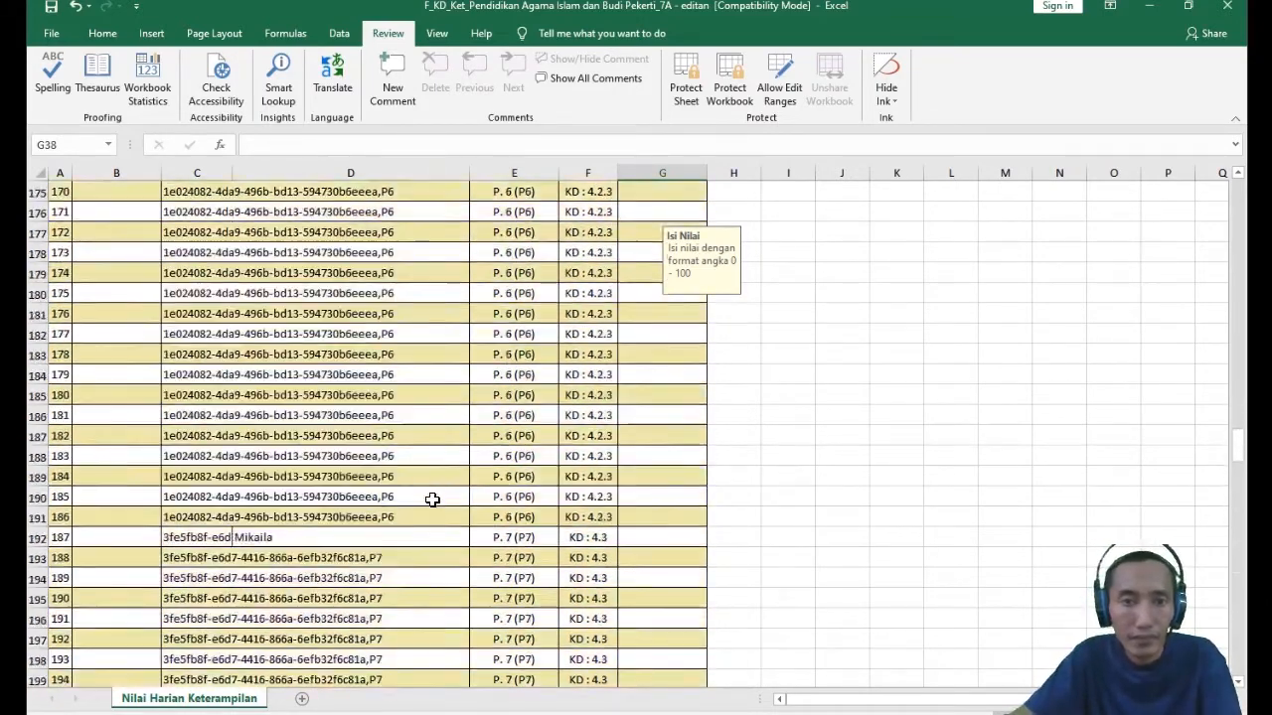
pyautogui.scroll(20, 434, 496)
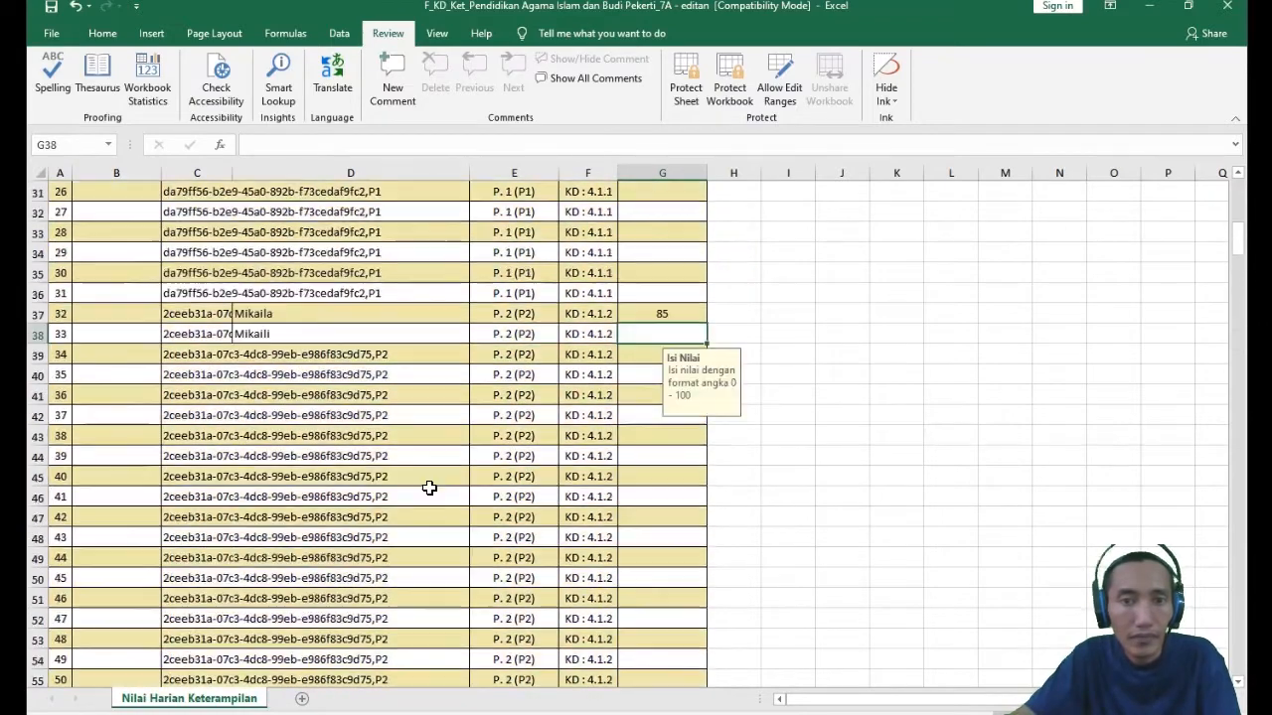
# - Enter a score of 80 in G68 for the first student's P. 3 (P3) assessment of KD 4.1.3
pyautogui.scroll(-7, 488, 465)
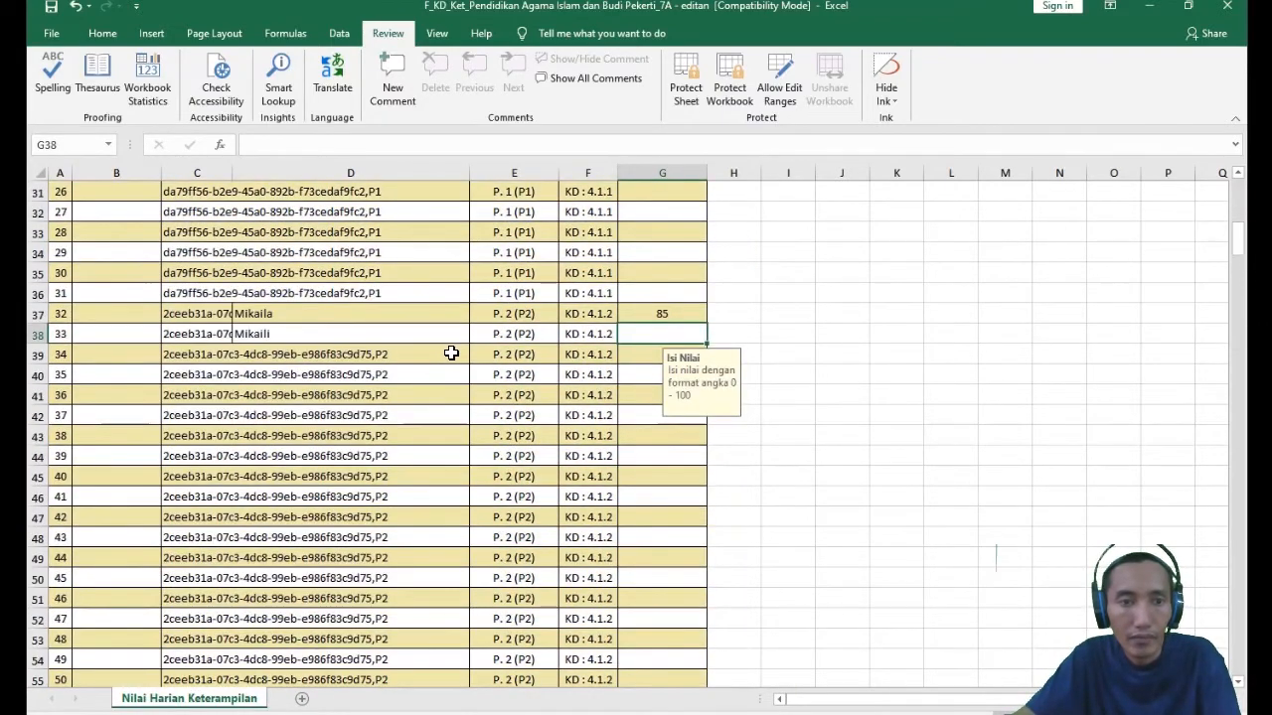
pyautogui.scroll(-10, 453, 350)
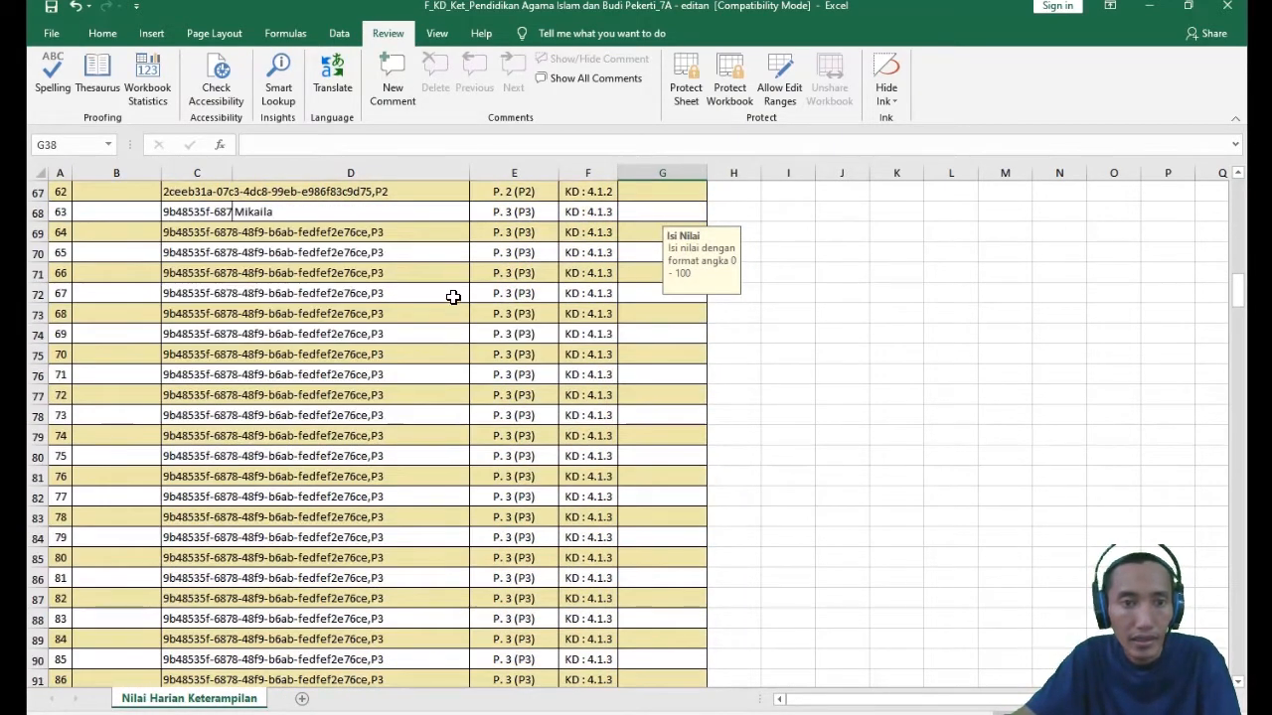
pyautogui.click(653, 335)
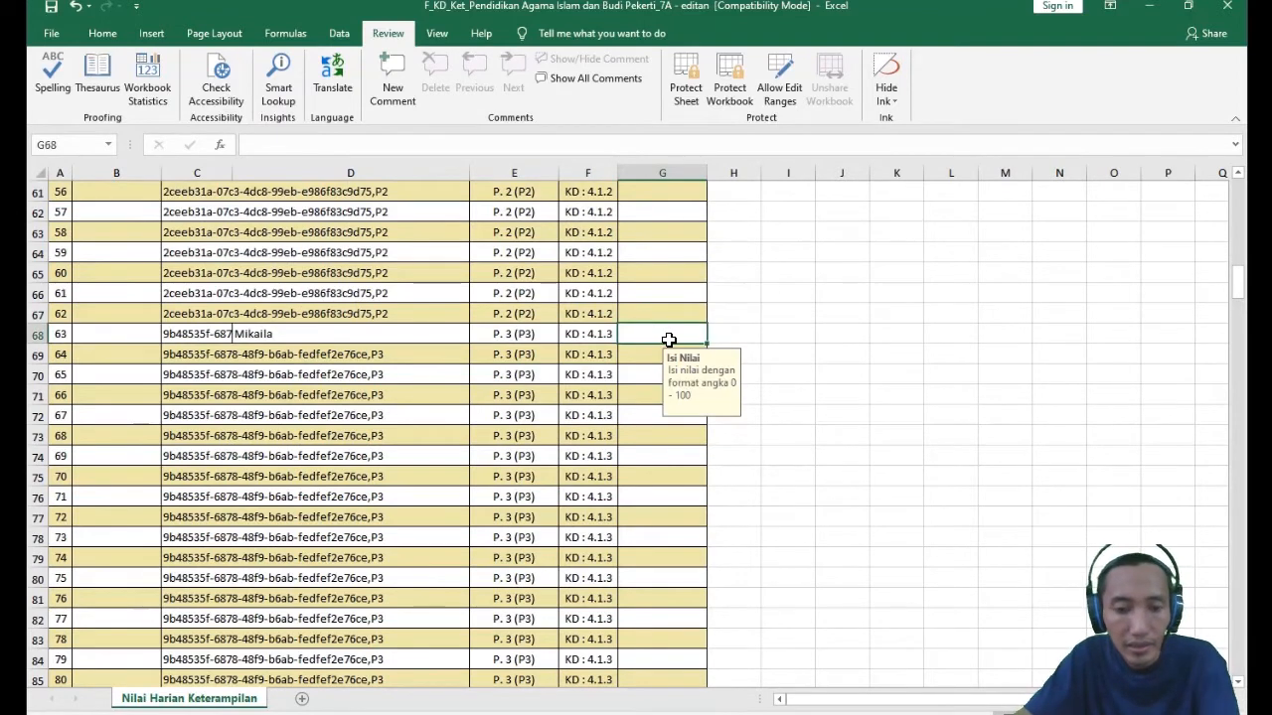
pyautogui.write('80')
pyautogui.click(579, 439)
# - Enter a score of 80 in G99 for the first student's P. 4 (P4) assessment of KD 4.2.1
pyautogui.scroll(-7, 653, 411)
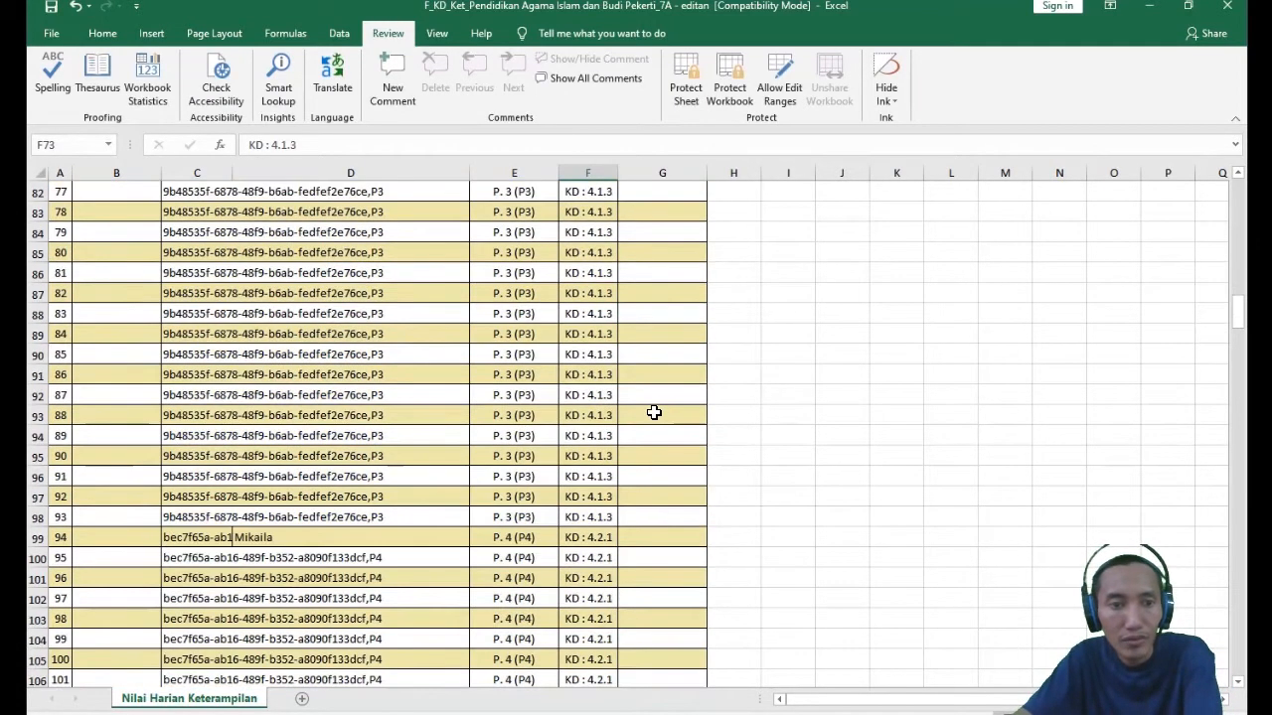
pyautogui.click(640, 542)
pyautogui.write('80')
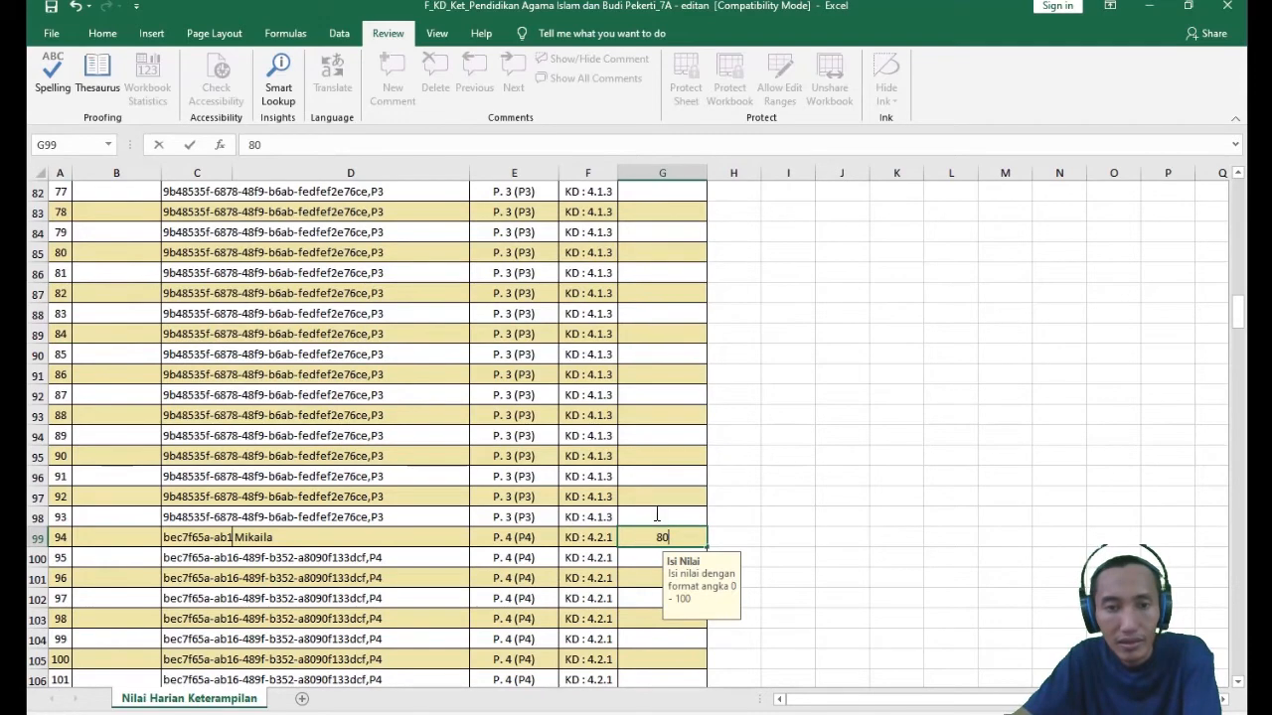
pyautogui.press('Up')
pyautogui.press('Up')
pyautogui.press('Up')
pyautogui.scroll(-5, 661, 502)
pyautogui.click(642, 328)
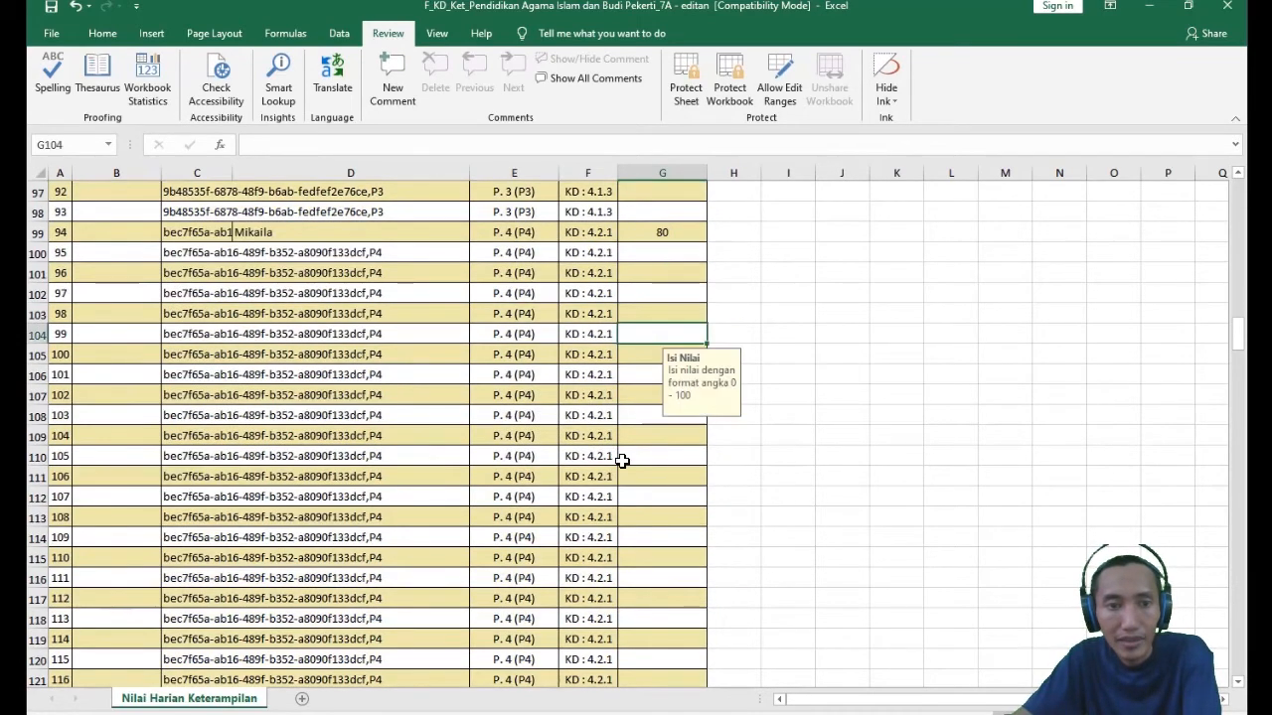
# - Enter a score of 80 in G130 for the first student's P. 5 (P5) assessment of KD 4.2.2
pyautogui.scroll(-9, 623, 452)
pyautogui.scroll(-1, 625, 448)
pyautogui.click(641, 254)
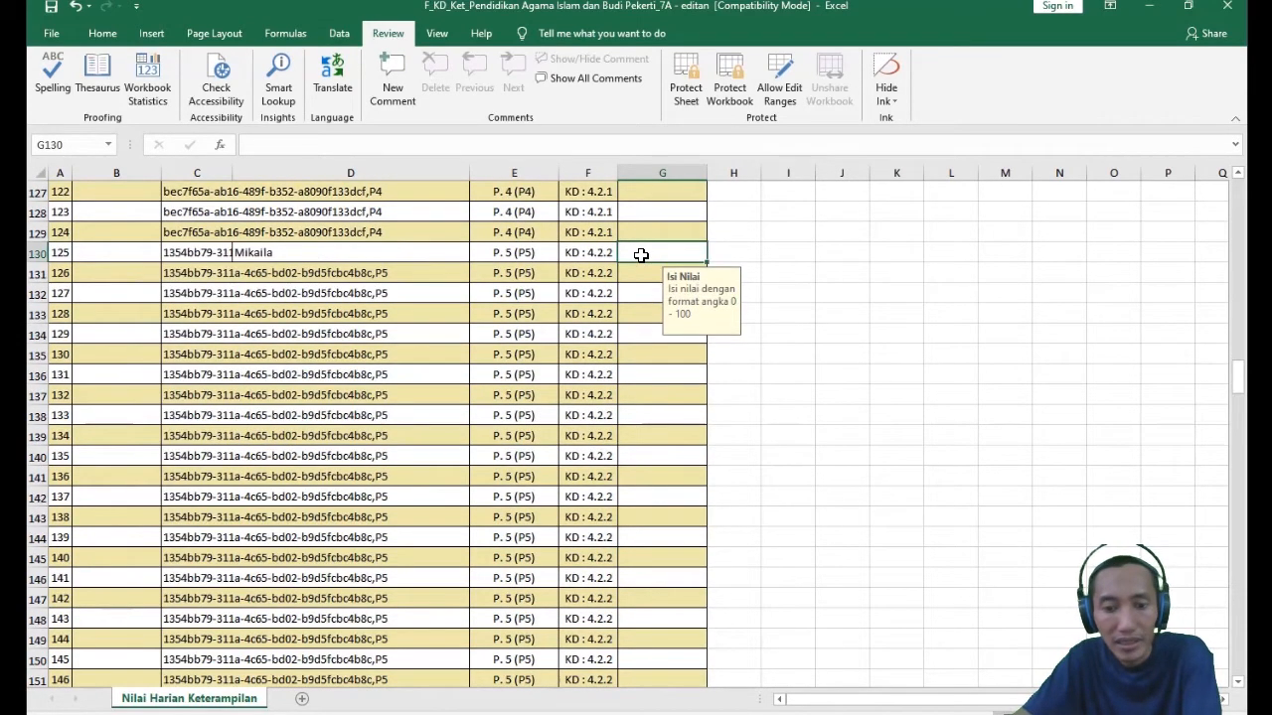
pyautogui.write('80')
pyautogui.click(694, 352)
# - Enter a score of 80 in G161 for the first student's P. 6 (P6) assessment of KD 4.2.3
pyautogui.scroll(-7, 596, 408)
pyautogui.scroll(-3, 582, 397)
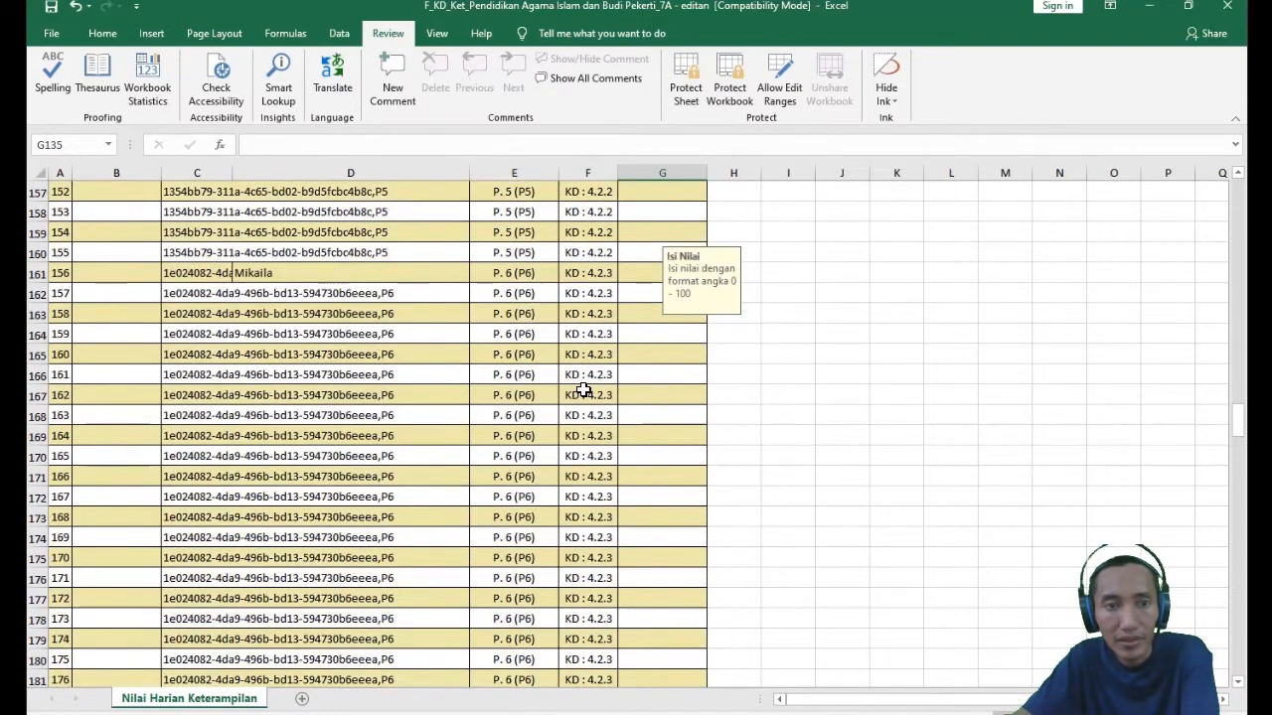
pyautogui.scroll(1, 596, 372)
pyautogui.click(640, 335)
pyautogui.write('80')
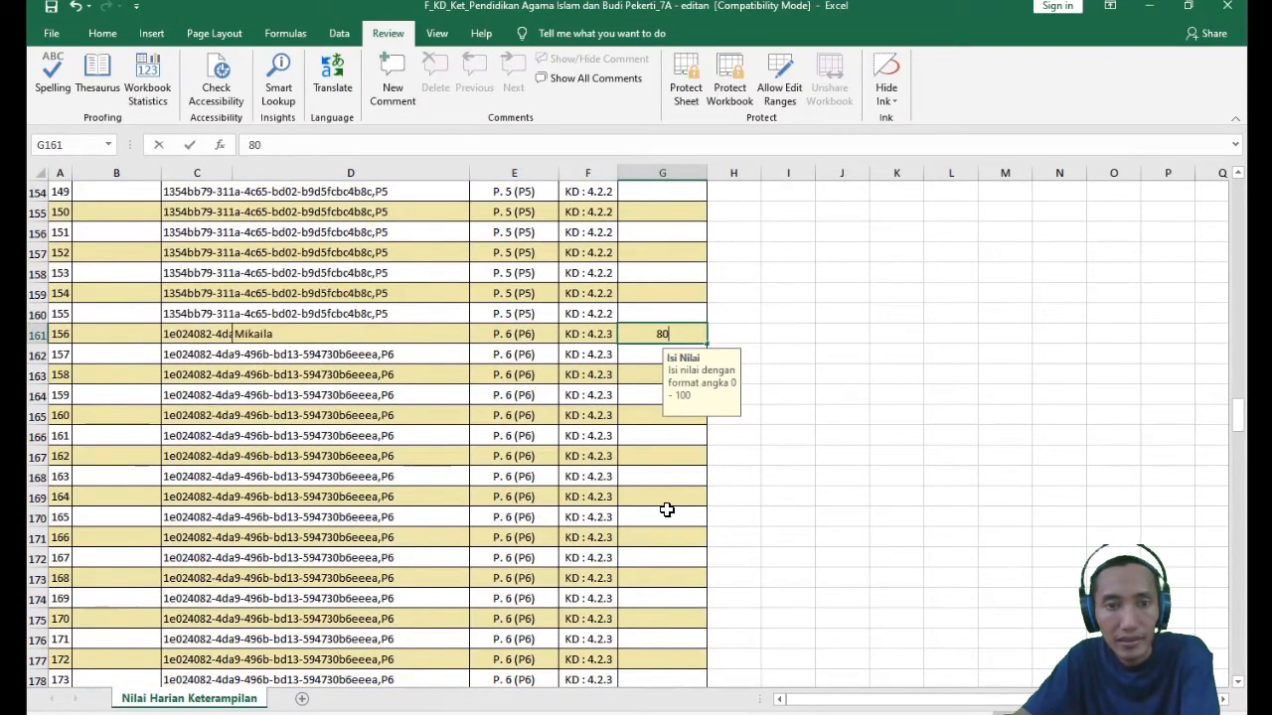
pyautogui.click(661, 516)
# - Enter a score of 80 in G192 for the first student's P. 7 (P7) assessment of KD 4.3
pyautogui.scroll(-9, 659, 467)
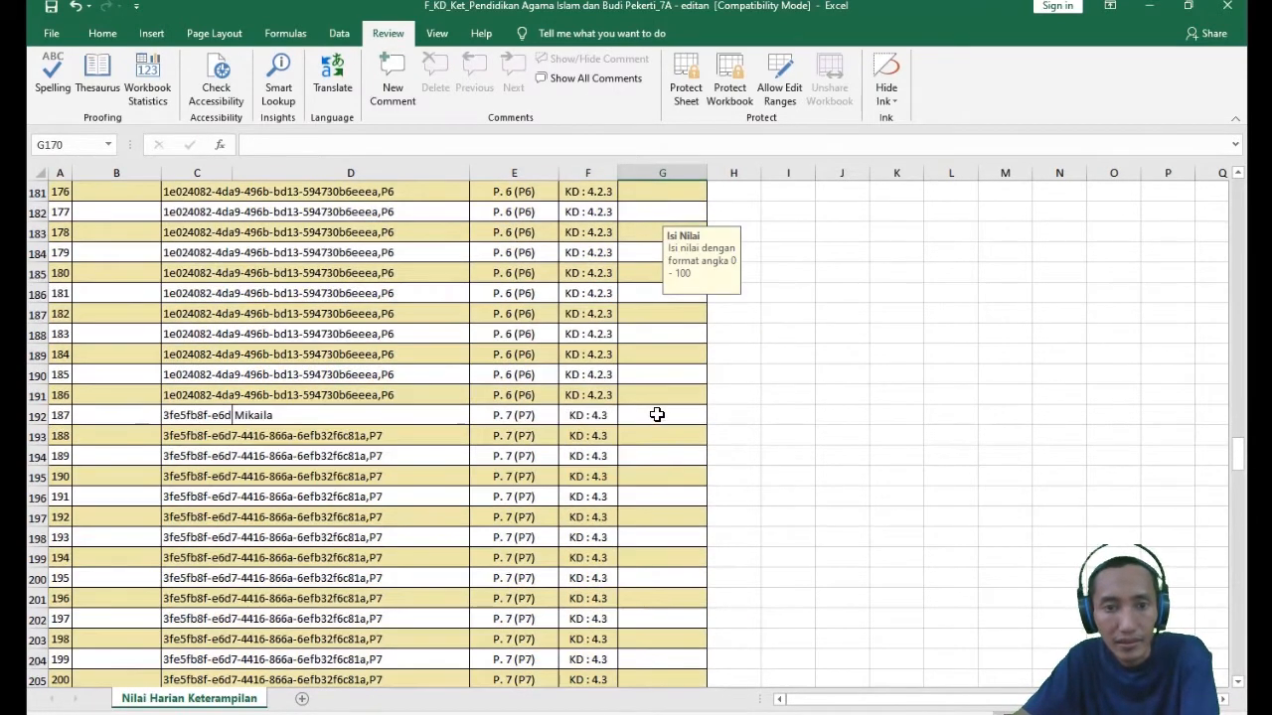
pyautogui.click(657, 415)
pyautogui.write('80')
pyautogui.click(658, 500)
# - Enter a score of 80 in G223 for the first student's P. 8 (P8) assessment of KD 4.4
pyautogui.scroll(-6, 647, 474)
pyautogui.scroll(-7, 647, 474)
pyautogui.scroll(3, 636, 452)
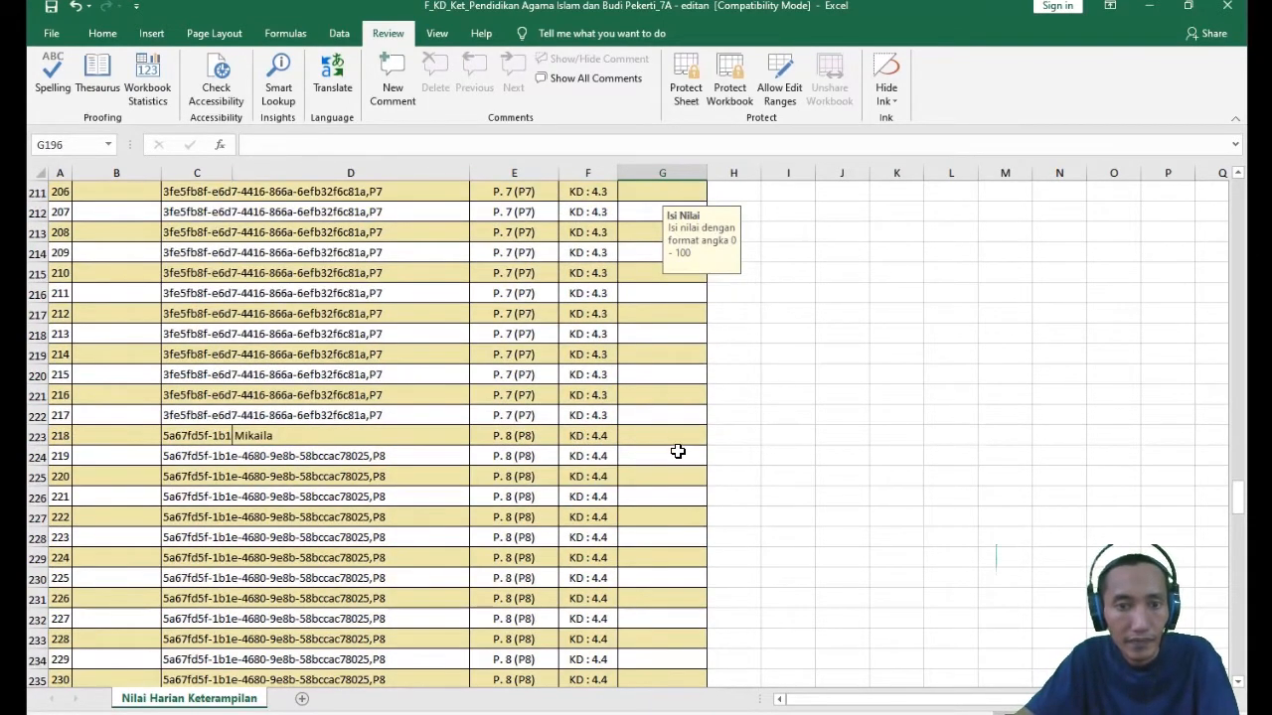
pyautogui.click(668, 436)
pyautogui.write('80')
pyautogui.click(661, 568)
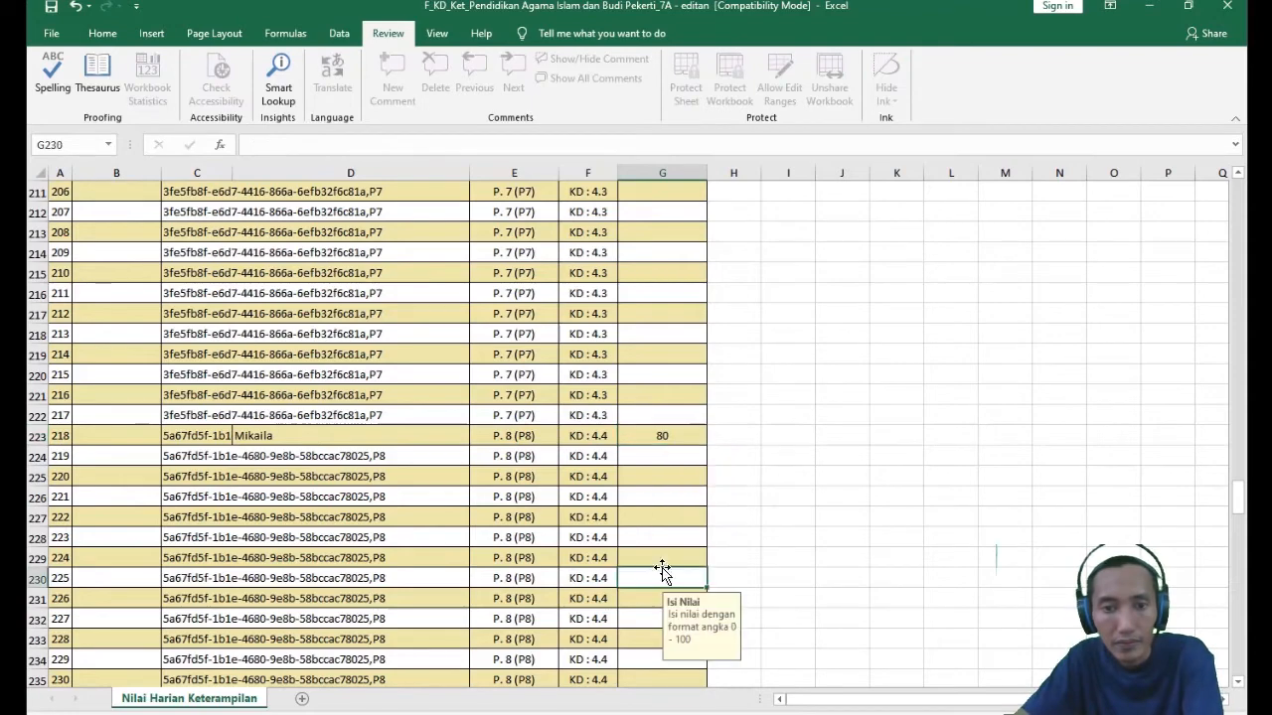
# - Enter a score of 80 in G254 for the first student's P. 9 (P9) assessment of KD 4.5
pyautogui.scroll(-13, 662, 568)
pyautogui.click(648, 271)
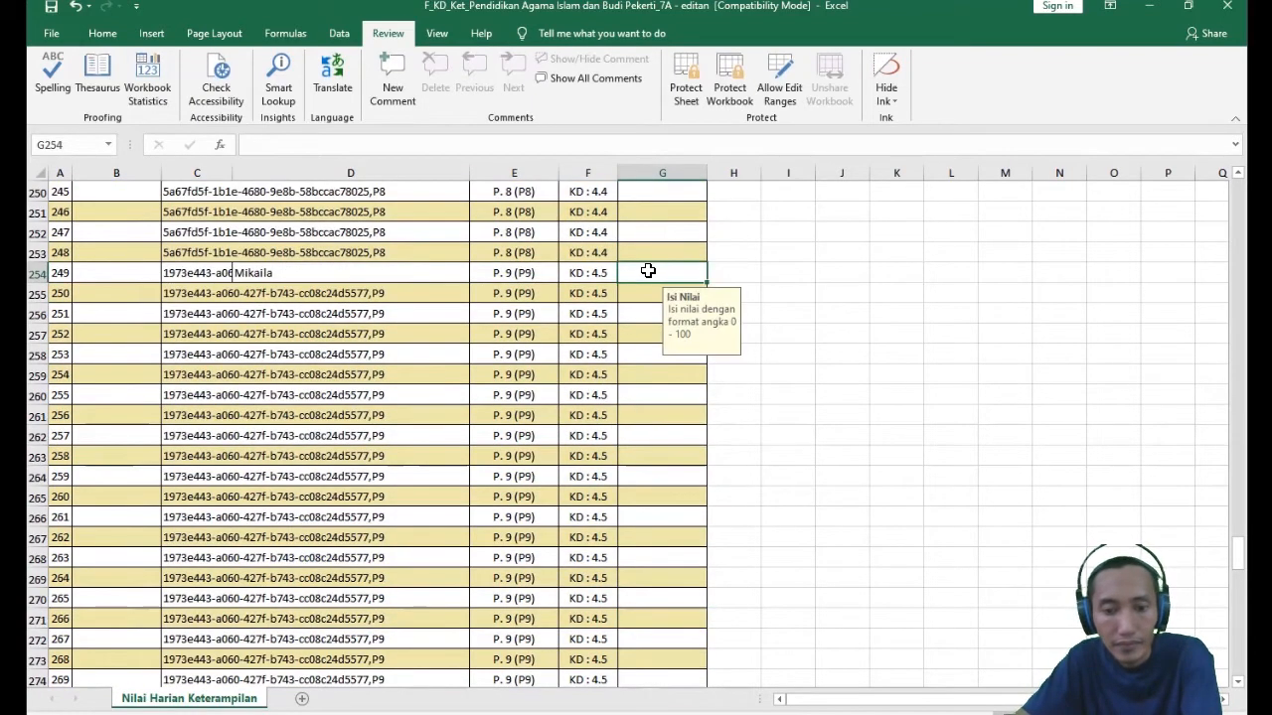
pyautogui.write('80')
pyautogui.press('Return')
# - Enter a score of 80 in G285 for the first student's P. 10 (P10) assessment of KD 4.6
pyautogui.scroll(-9, 653, 487)
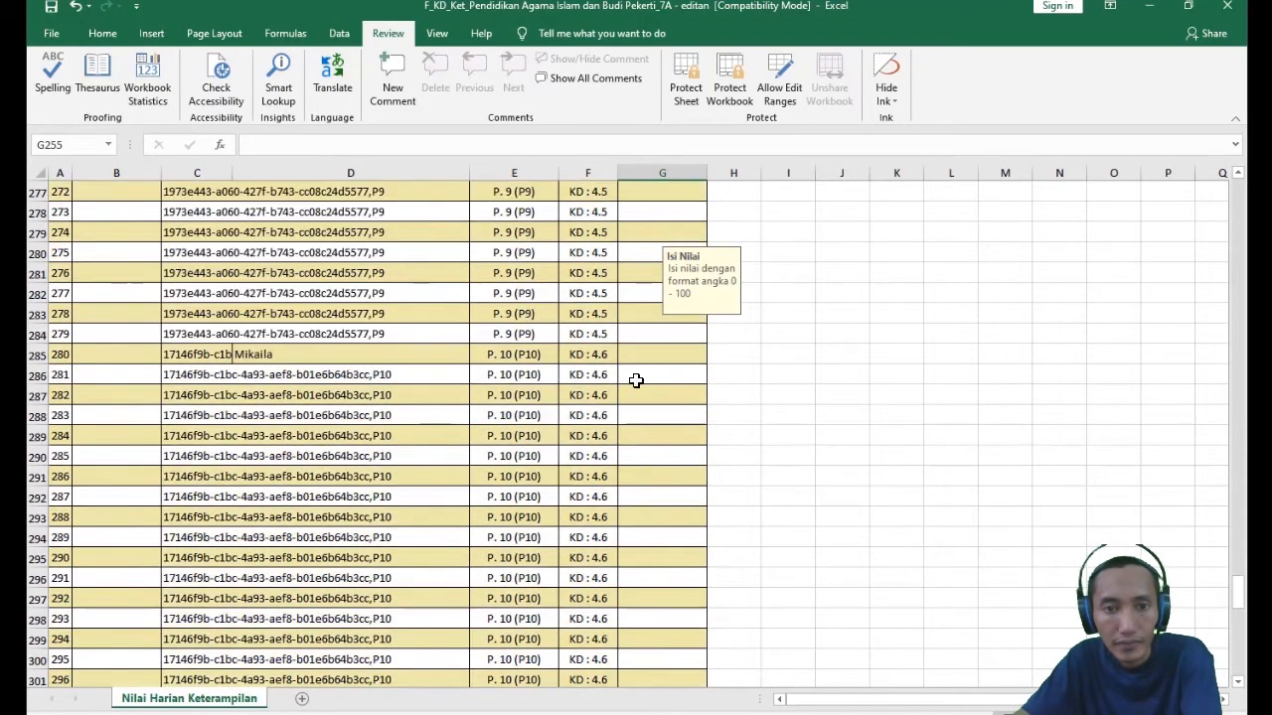
pyautogui.click(638, 355)
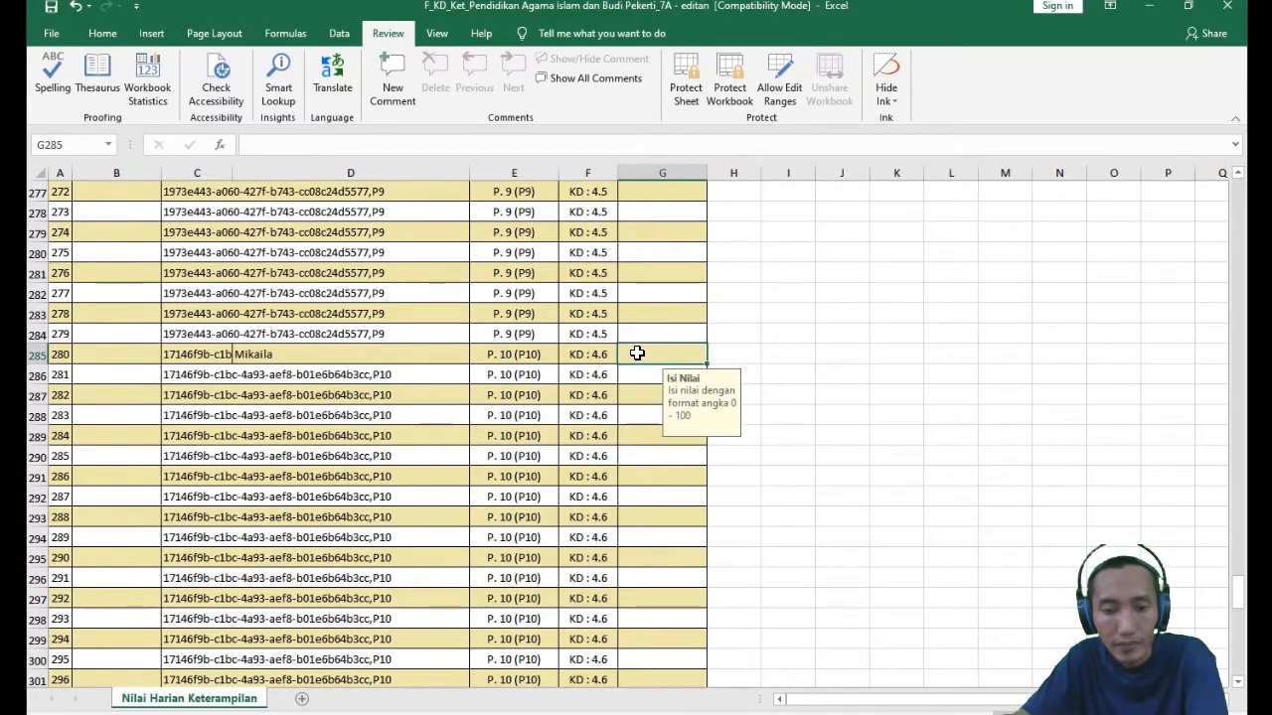
pyautogui.write('80')
pyautogui.press('Return')
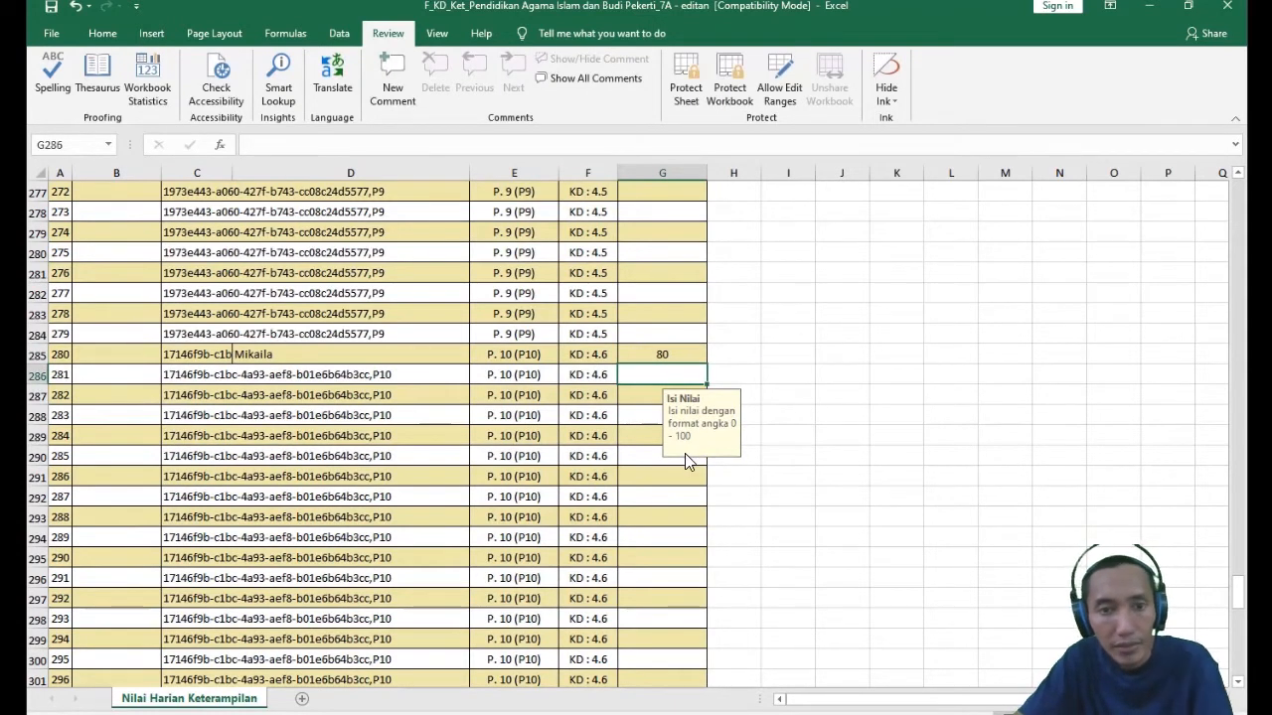
# - Enter a score of 85 in G316 for the first student's P. 11 (P11) assessment of KD 4.7
pyautogui.scroll(-9, 684, 455)
pyautogui.click(615, 435)
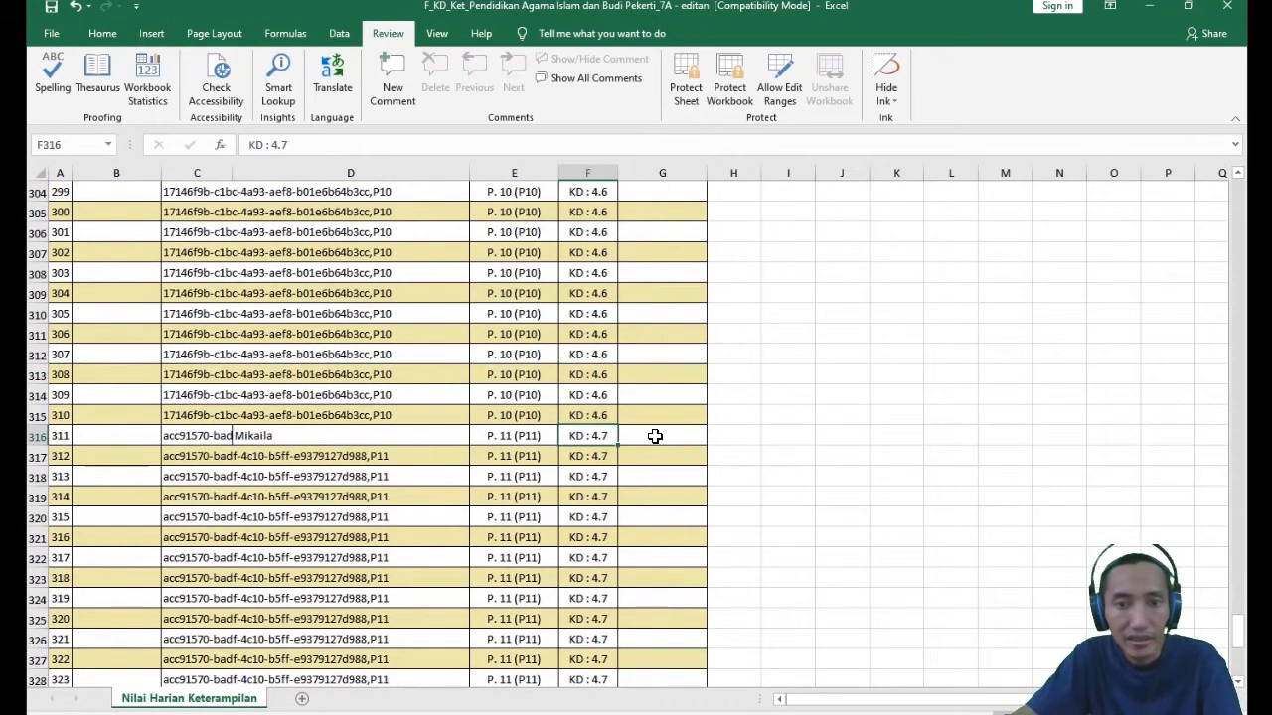
pyautogui.click(655, 435)
pyautogui.write('8')
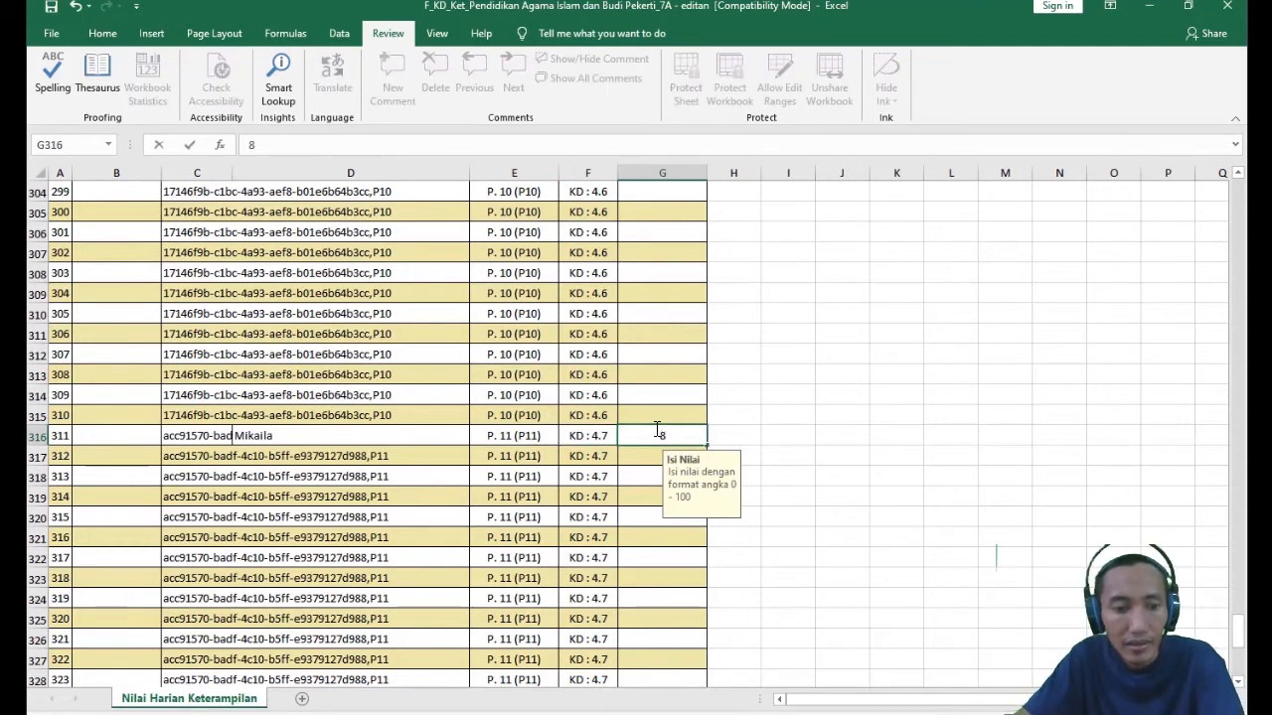
pyautogui.write('5')
pyautogui.click(511, 478)
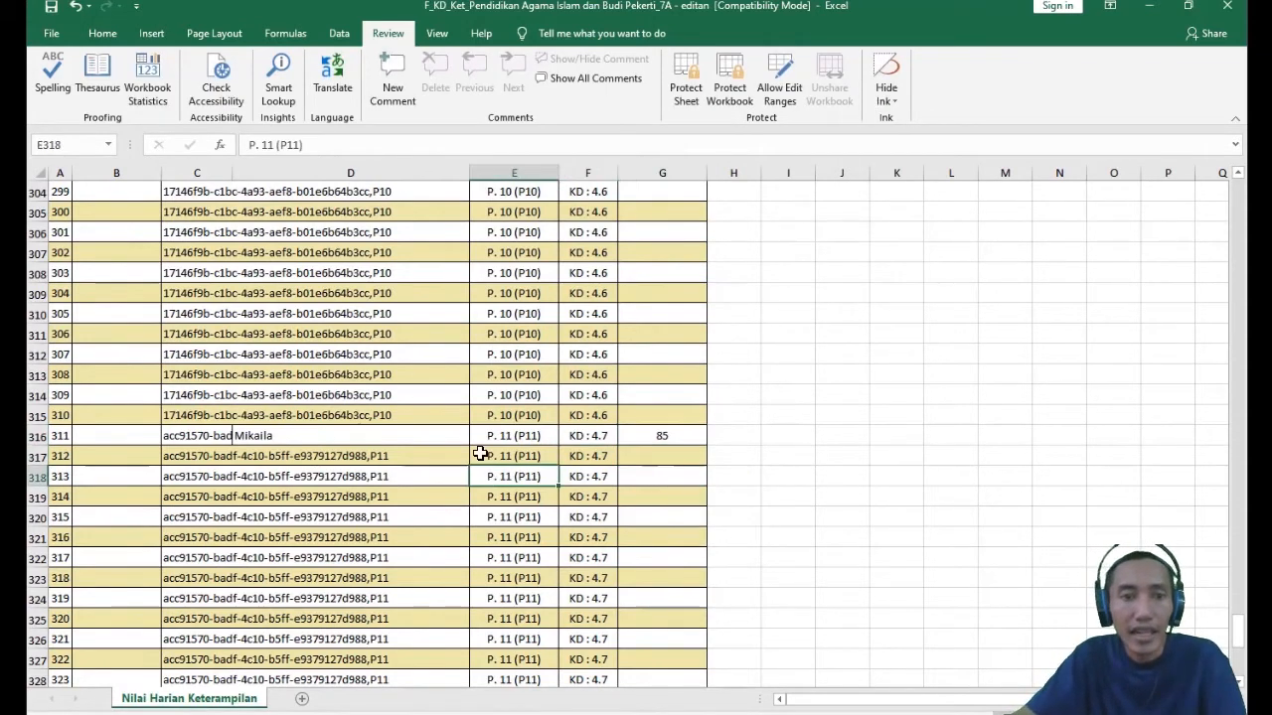
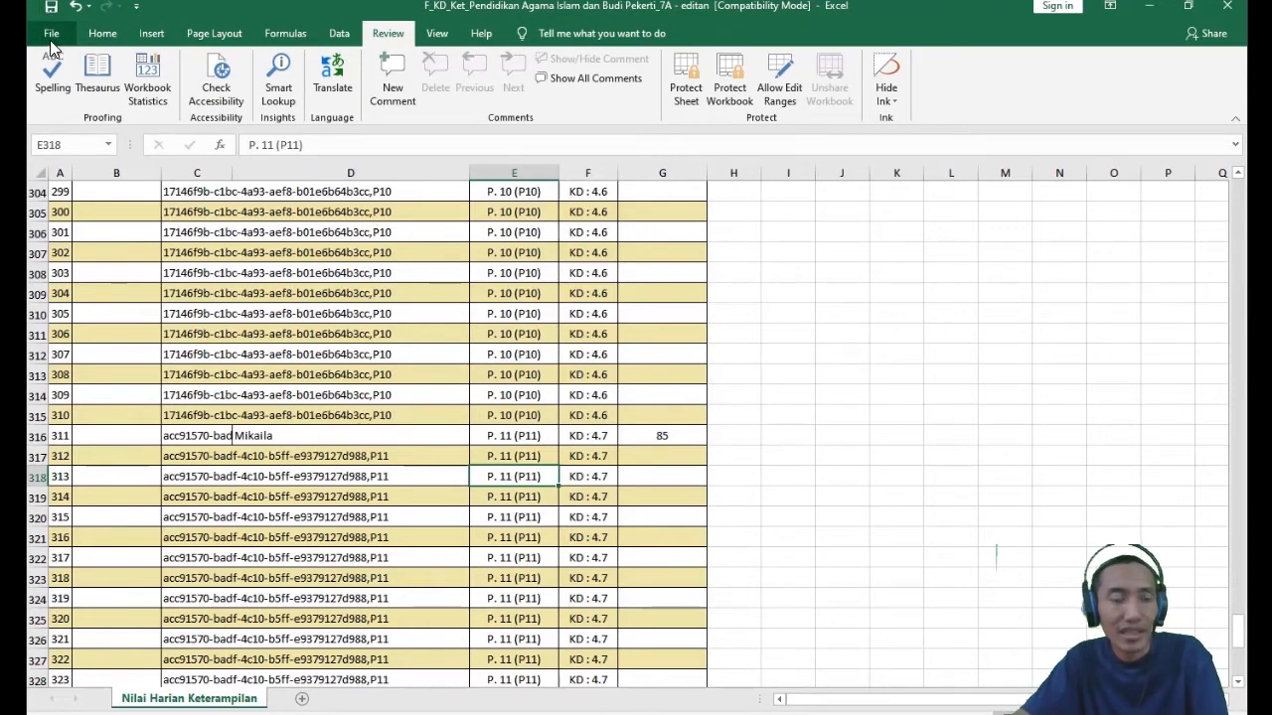
# - Check the 7A folder for the "F_KD_Ket_Pendidikan Agama Islam dan Budi Pekerti_7A - editan" file and close that workbook
pyautogui.click(188, 713)
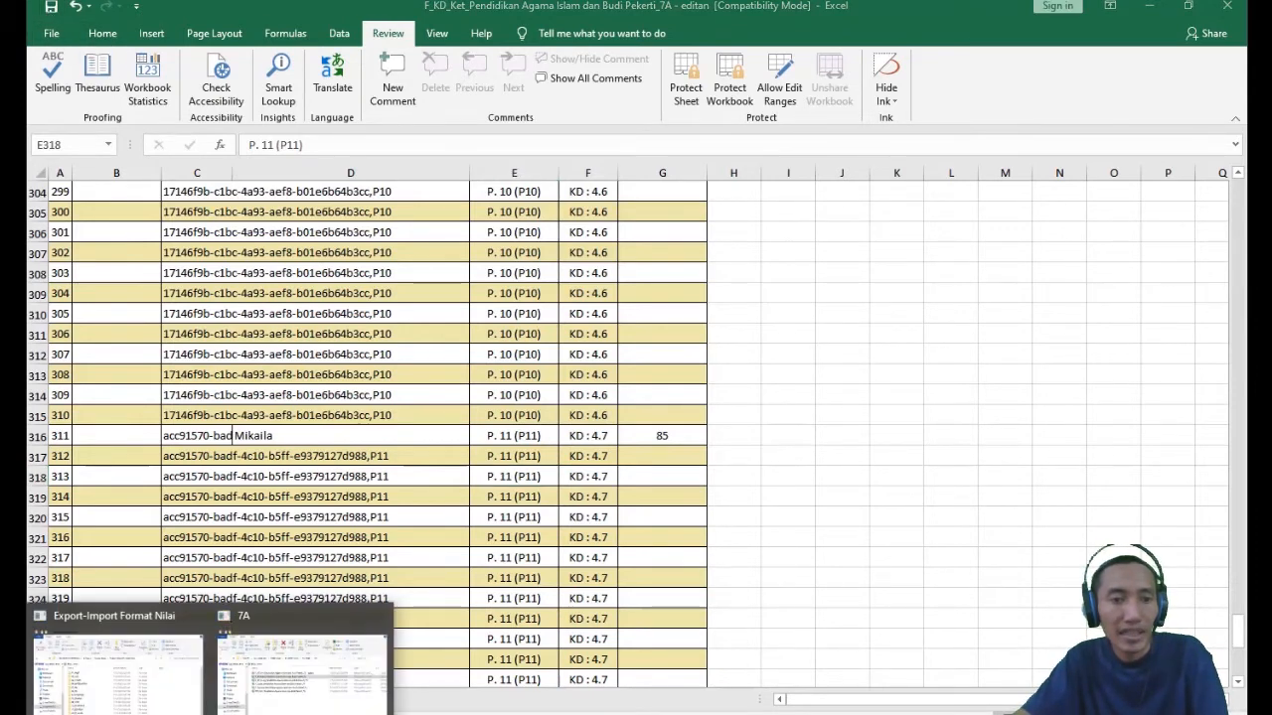
pyautogui.click(266, 683)
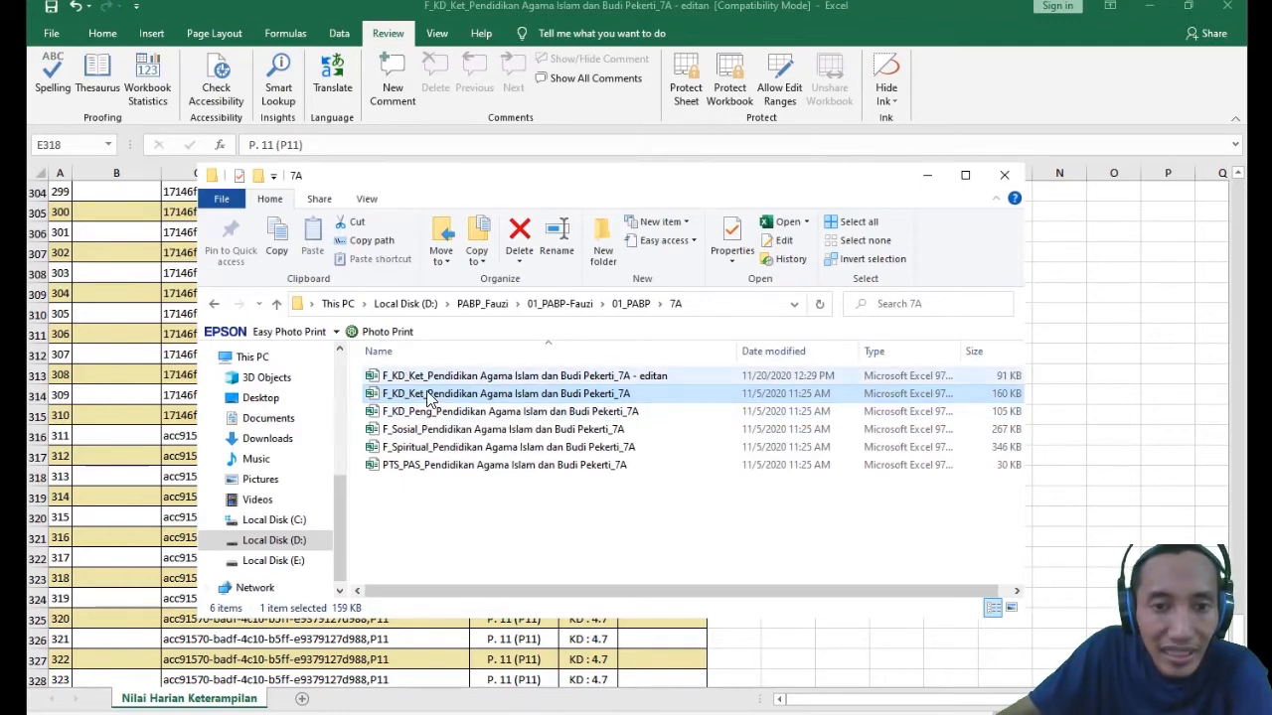
pyautogui.click(639, 376)
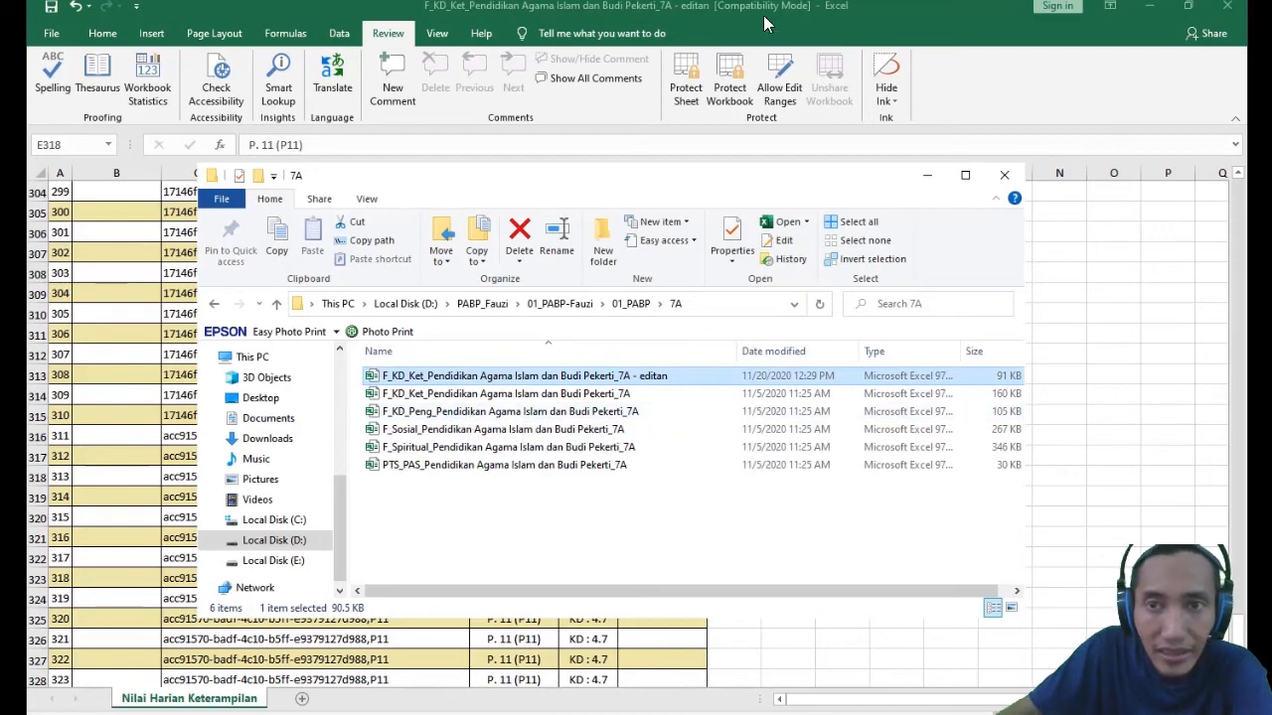
pyautogui.click(1004, 94)
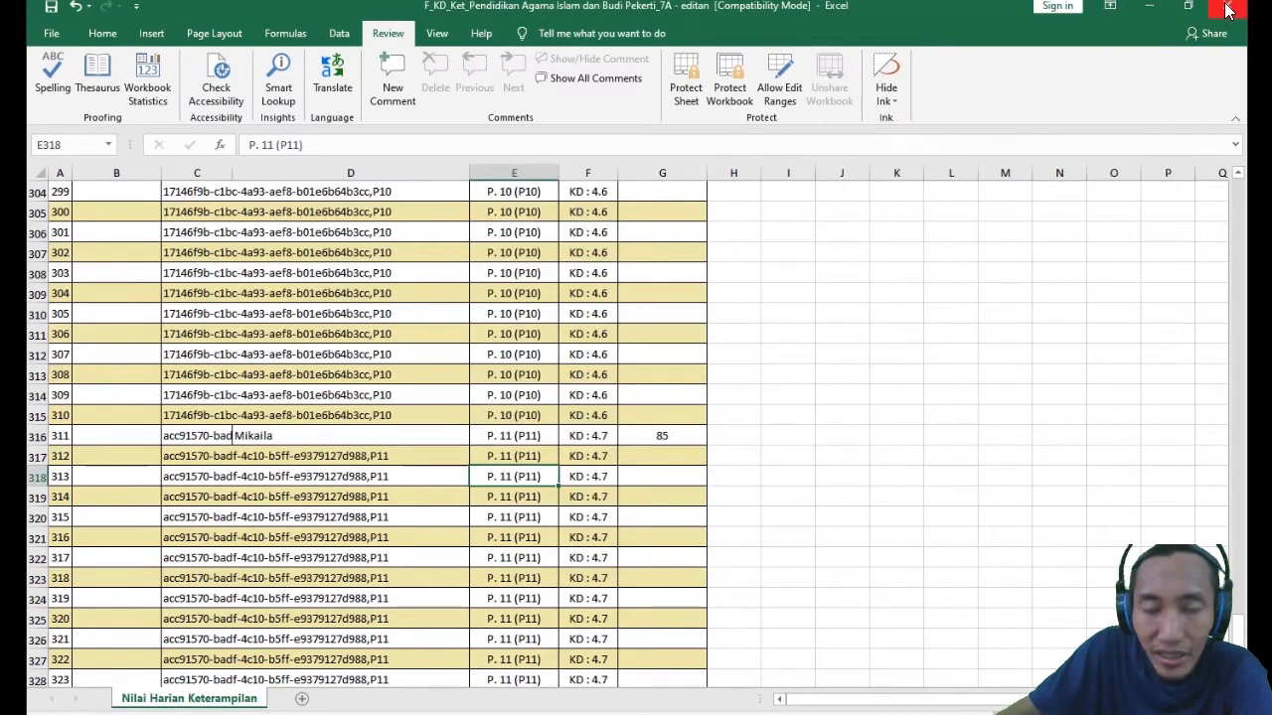
pyautogui.click(1228, 10)
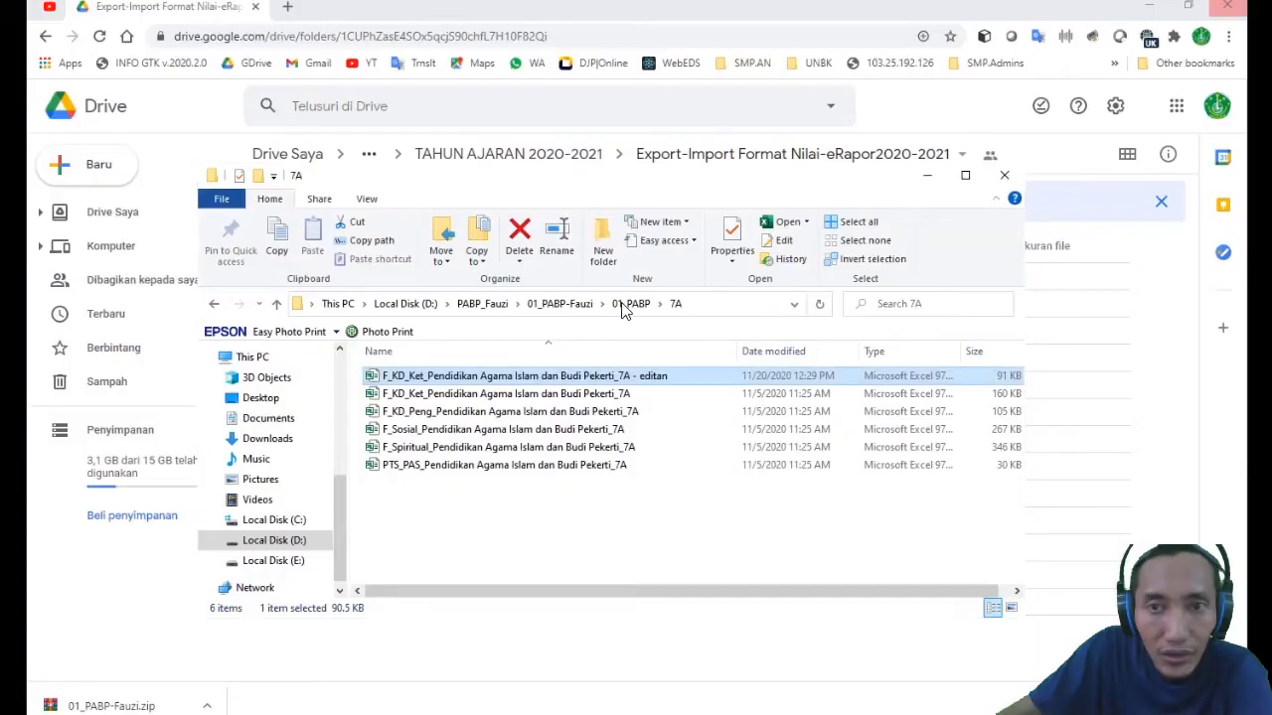
# - Open the knowledge-score workbook "F_KD_Peng_Pendidikan Agama Islam dan Budi Pekerti_7A" from the 7A folder and enable editing
pyautogui.click(490, 504)
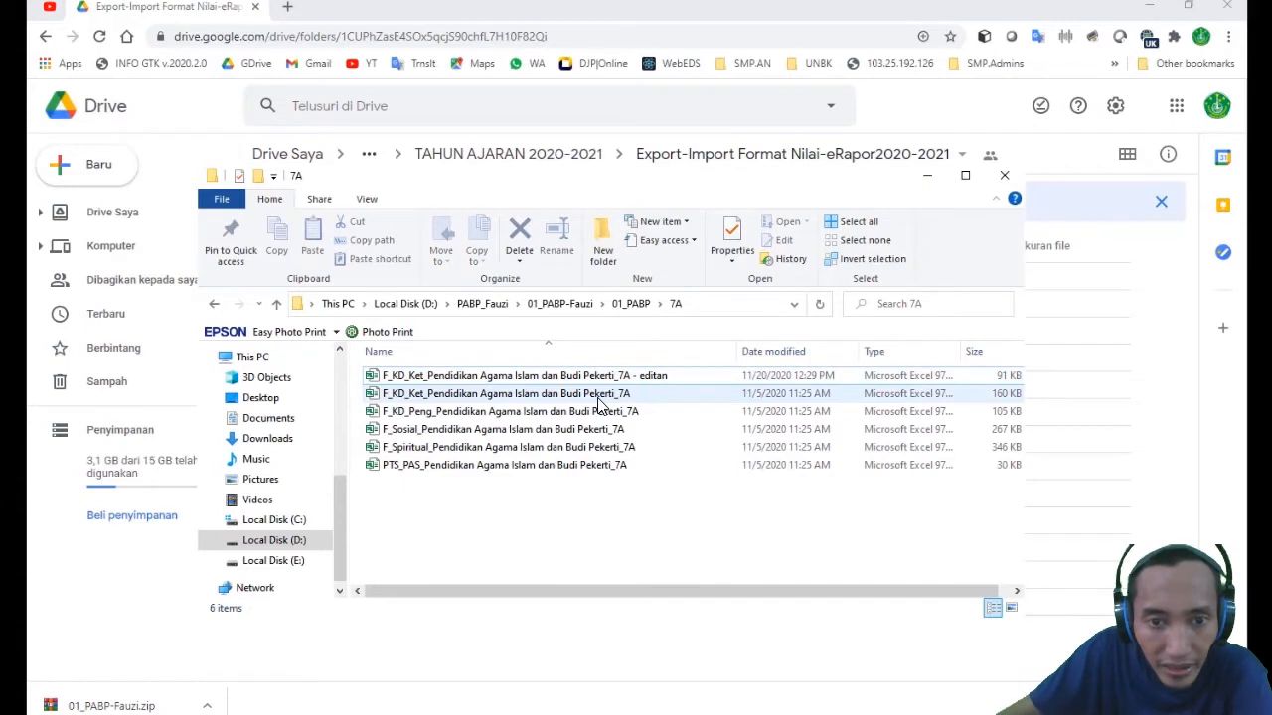
pyautogui.click(593, 398)
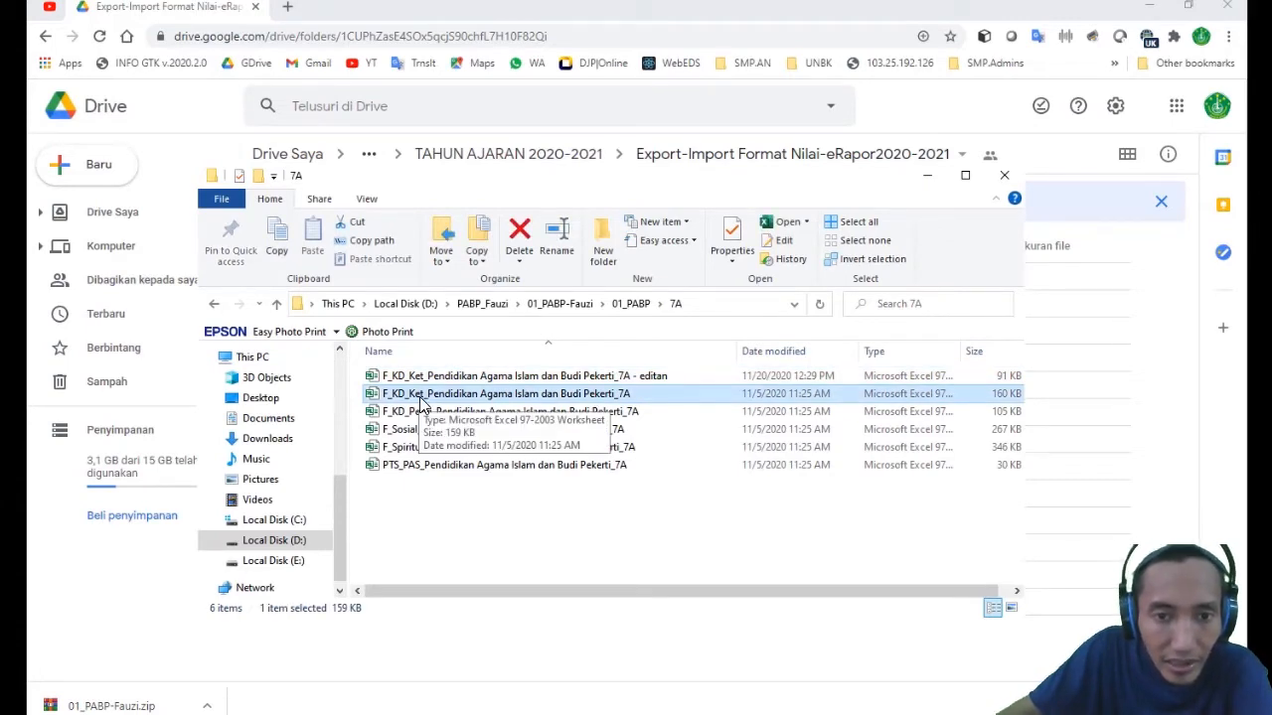
pyautogui.click(658, 377)
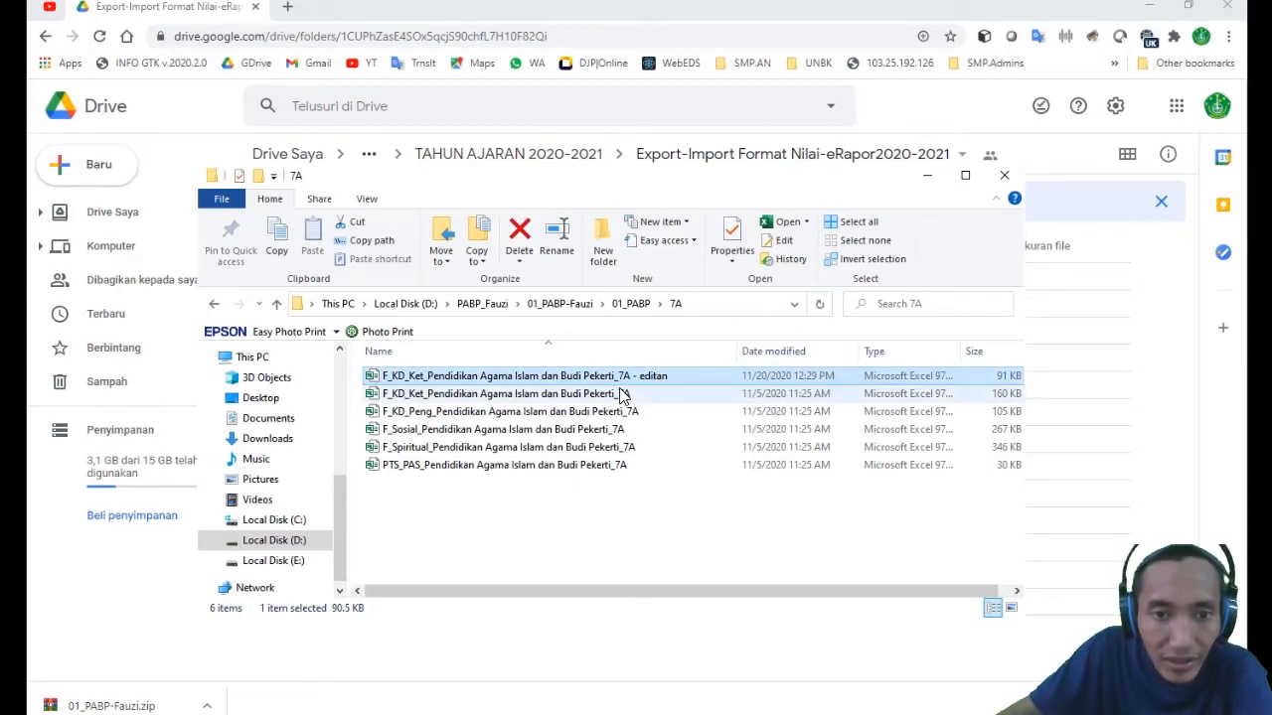
pyautogui.click(586, 396)
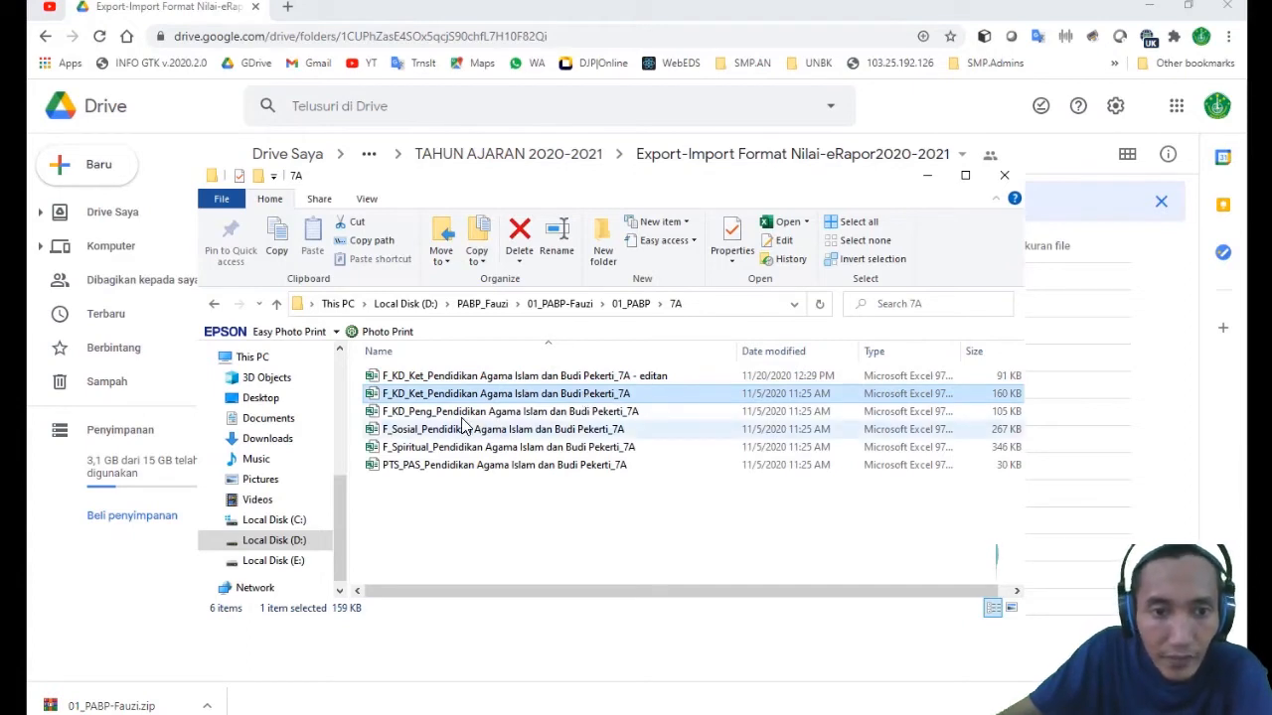
pyautogui.click(471, 414)
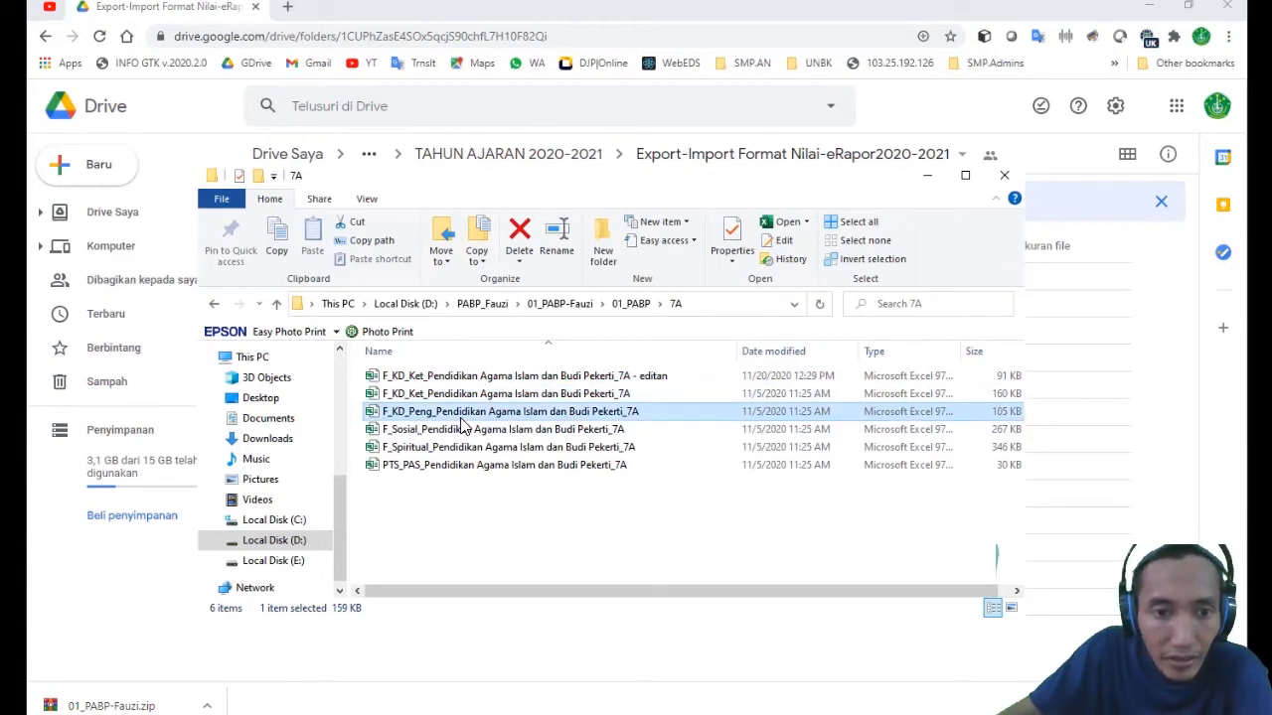
pyautogui.doubleClick(546, 418)
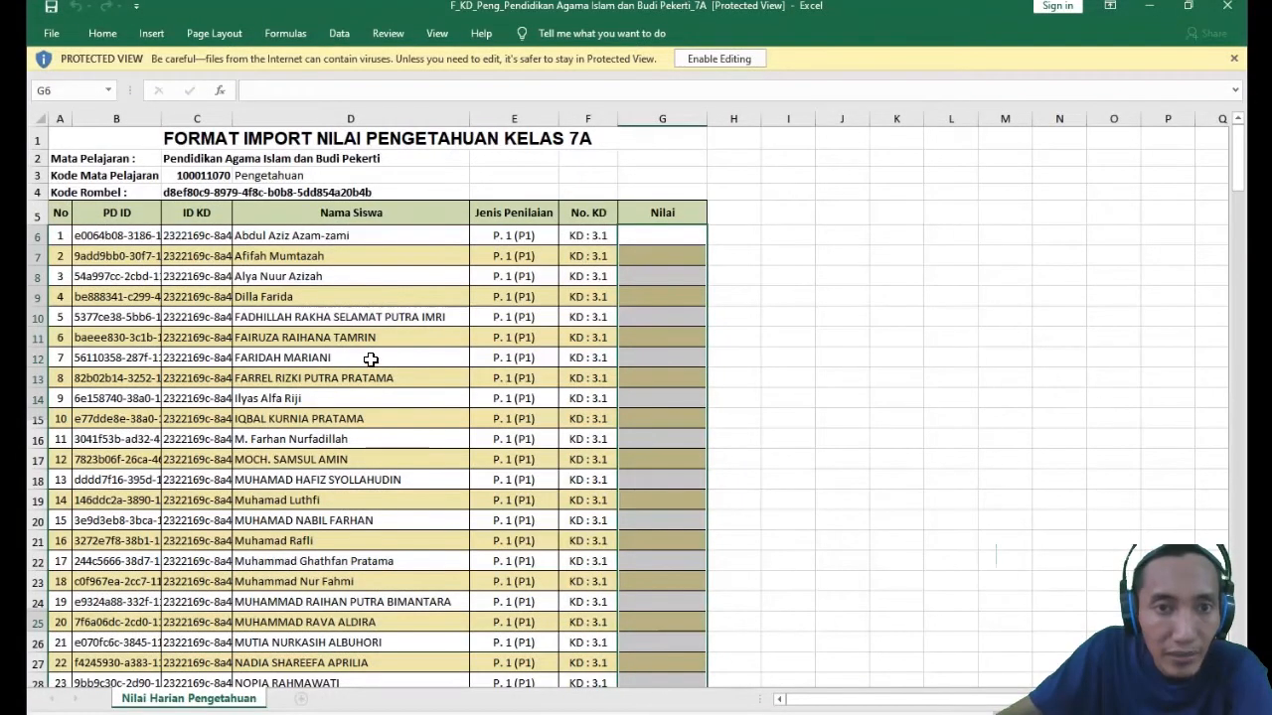
pyautogui.click(722, 61)
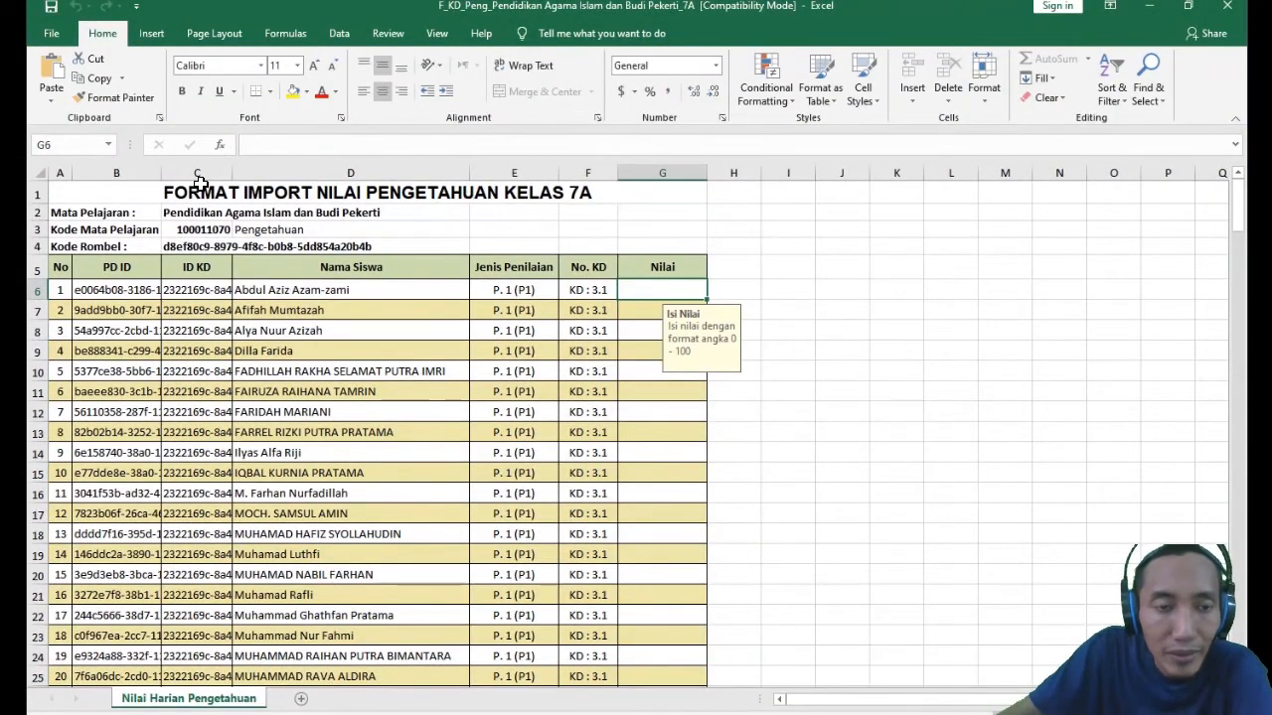
# - Enter a score of 80 in G6 for the first student's P. 1 (P1) assessment of KD 3.1
pyautogui.click(349, 286)
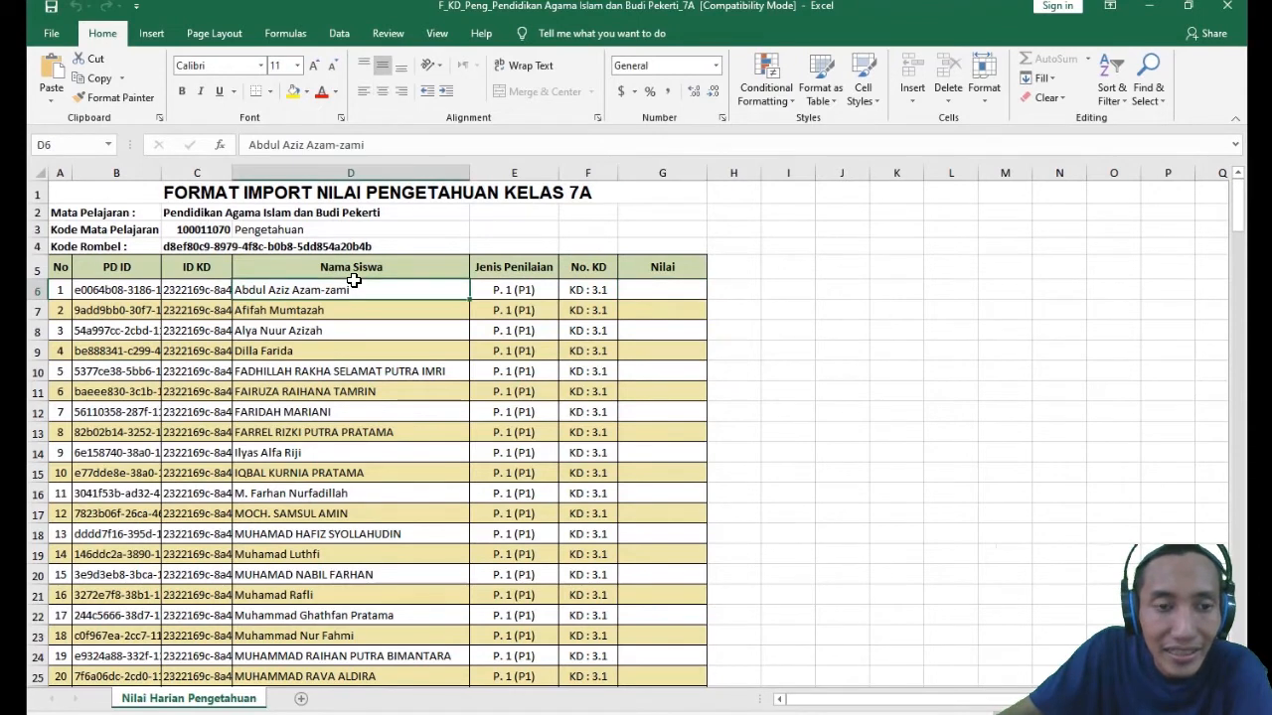
pyautogui.click(169, 314)
pyautogui.click(119, 308)
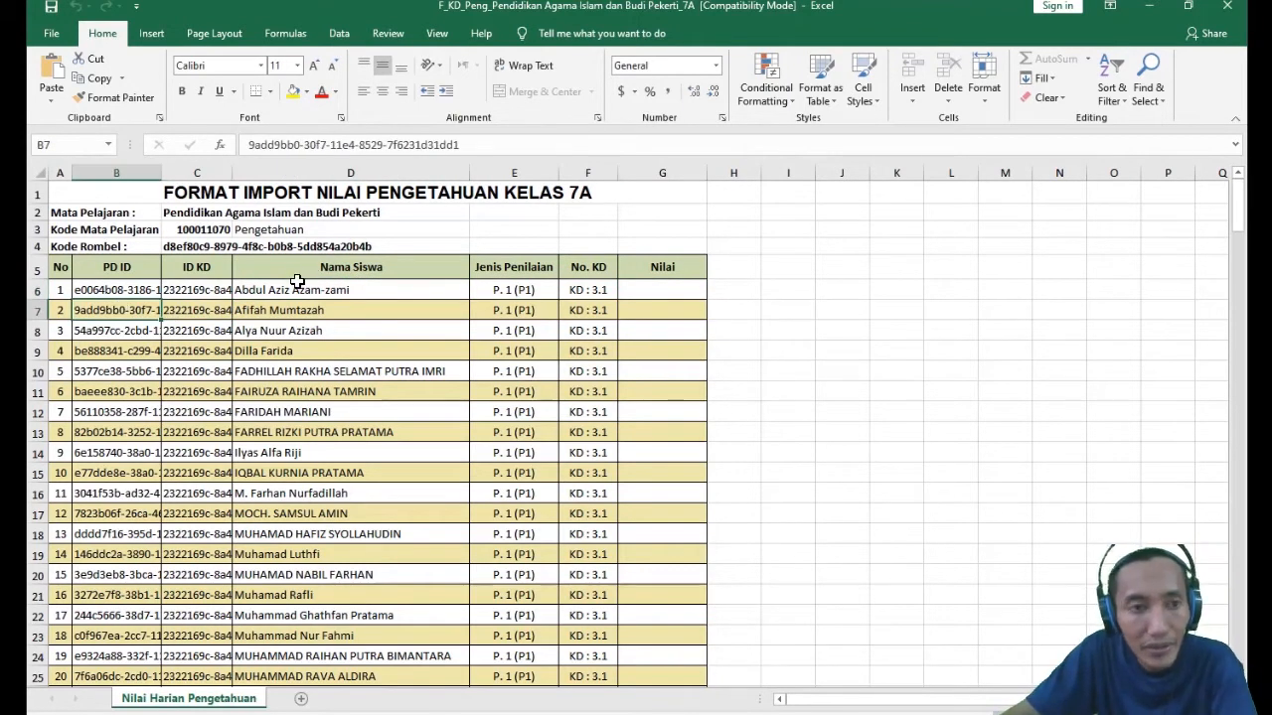
pyautogui.doubleClick(190, 309)
pyautogui.click(664, 419)
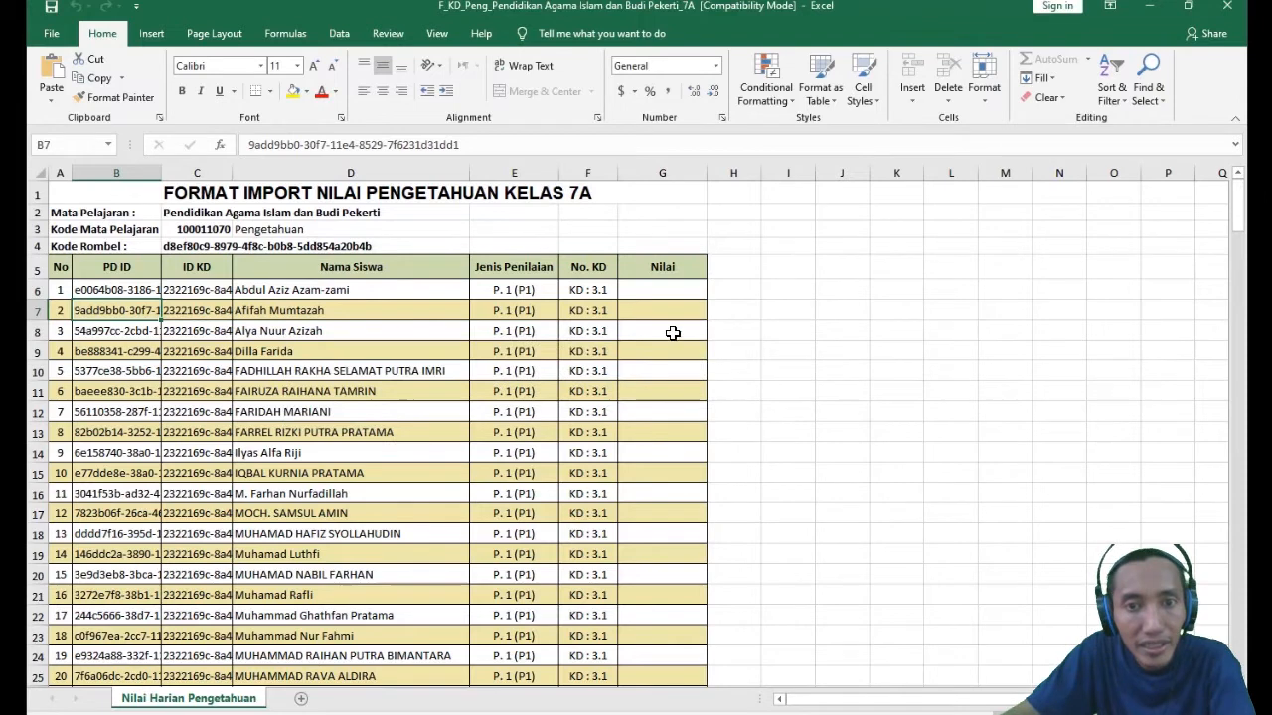
pyautogui.click(666, 293)
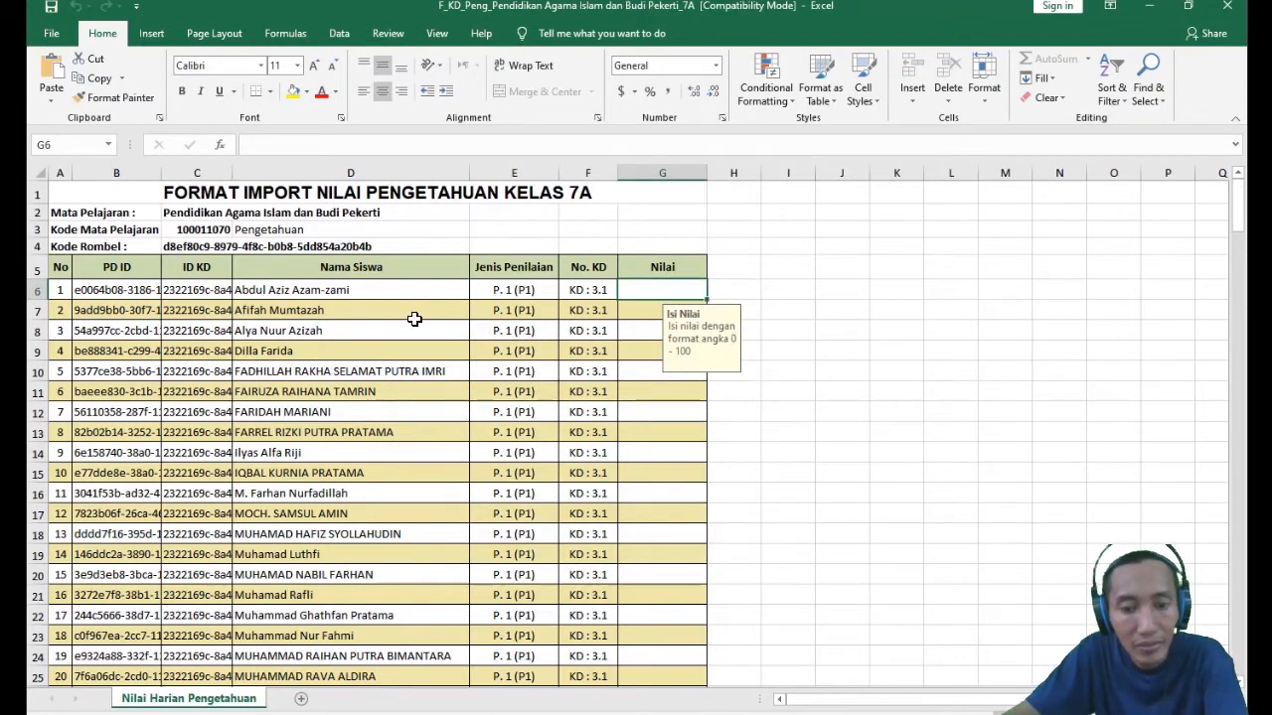
pyautogui.write('80')
pyautogui.press('Return')
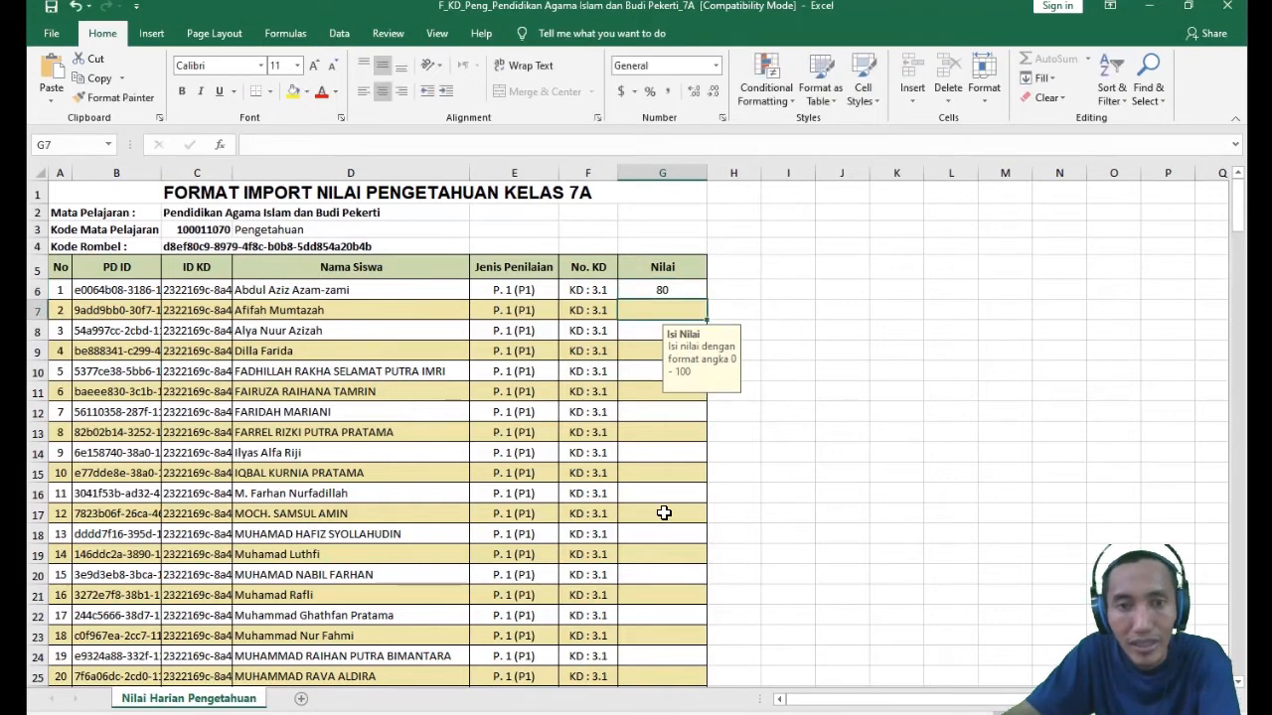
# - Examine the student names in the Nama Siswa column from row 6 to row 25
pyautogui.click(403, 309)
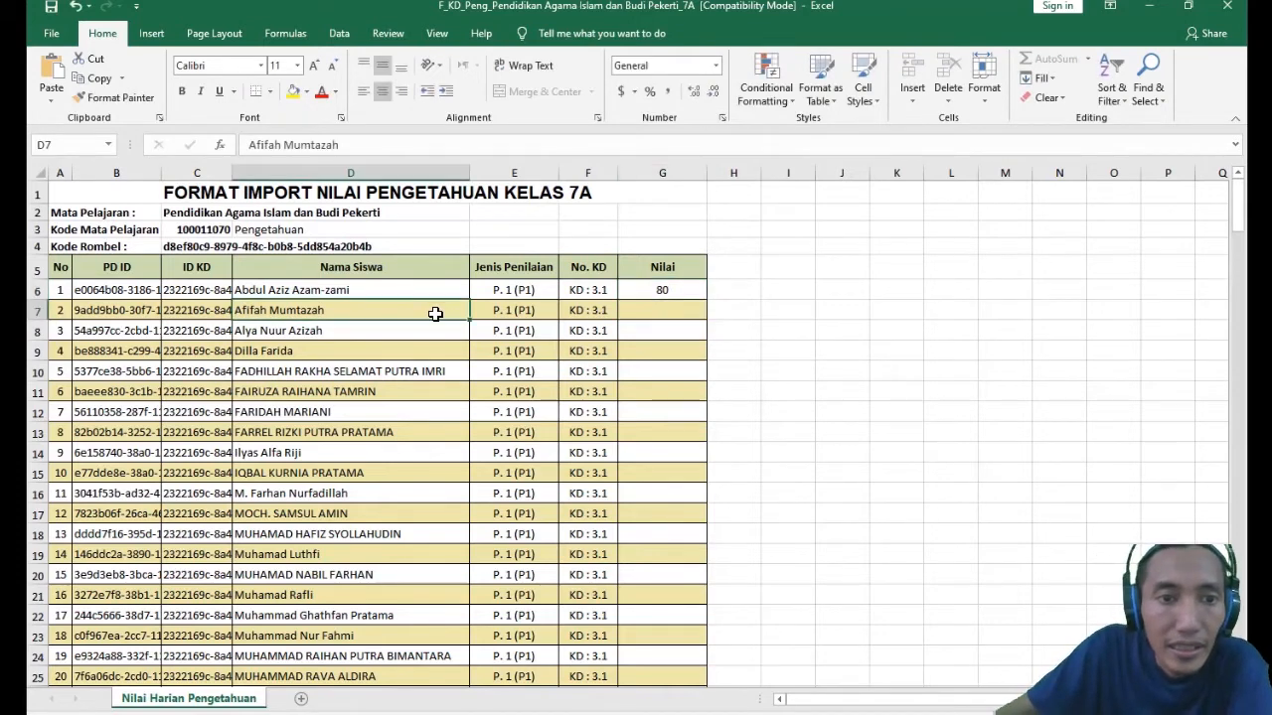
pyautogui.click(398, 292)
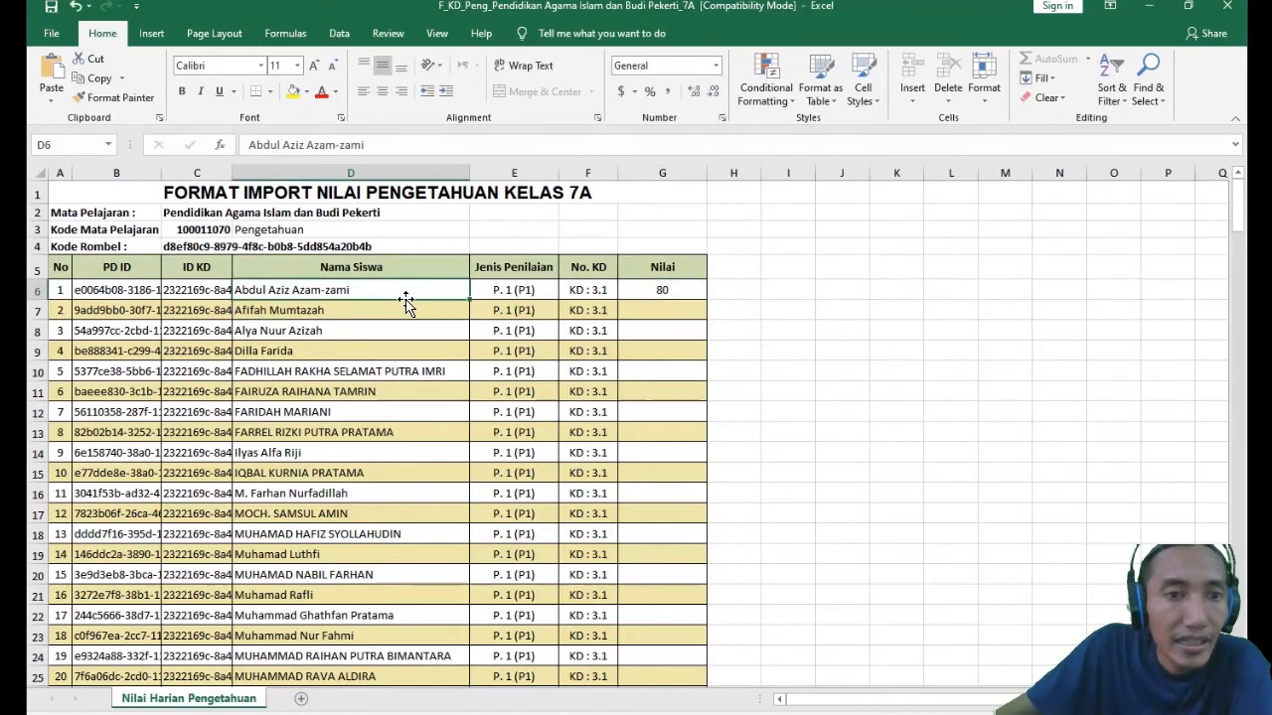
pyautogui.click(316, 389)
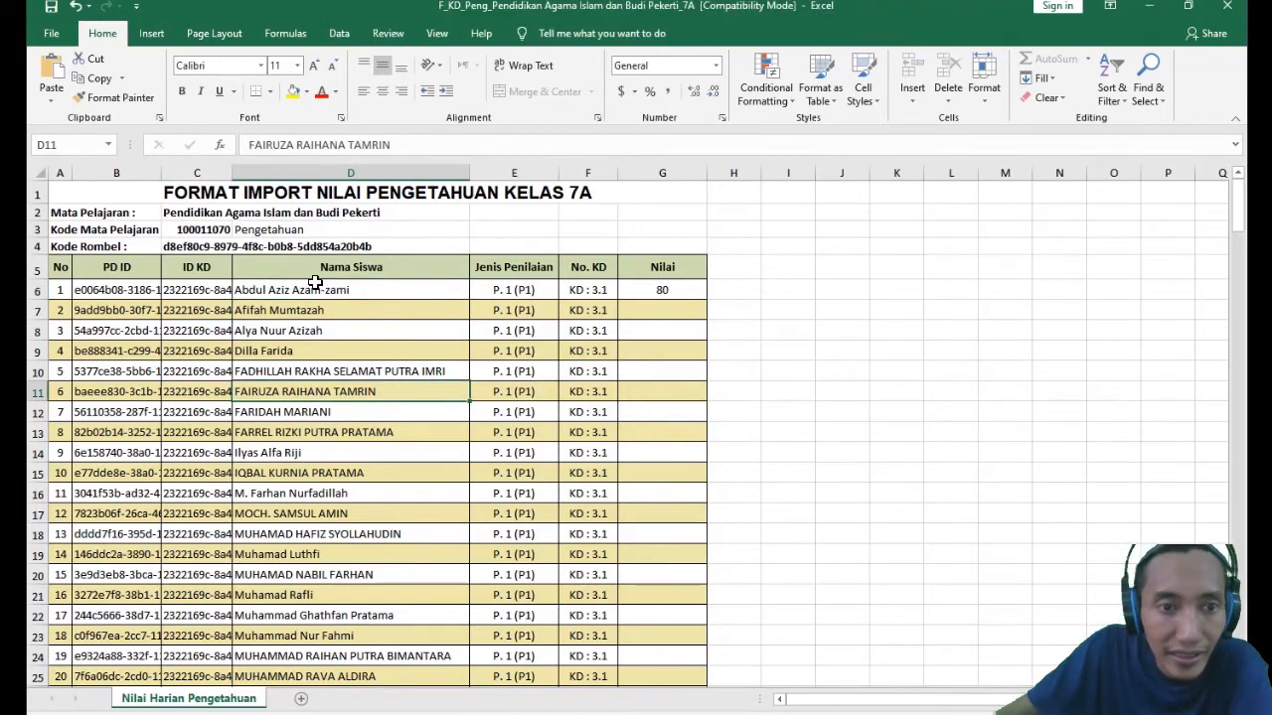
pyautogui.moveTo(302, 288); pyautogui.dragTo(331, 678)
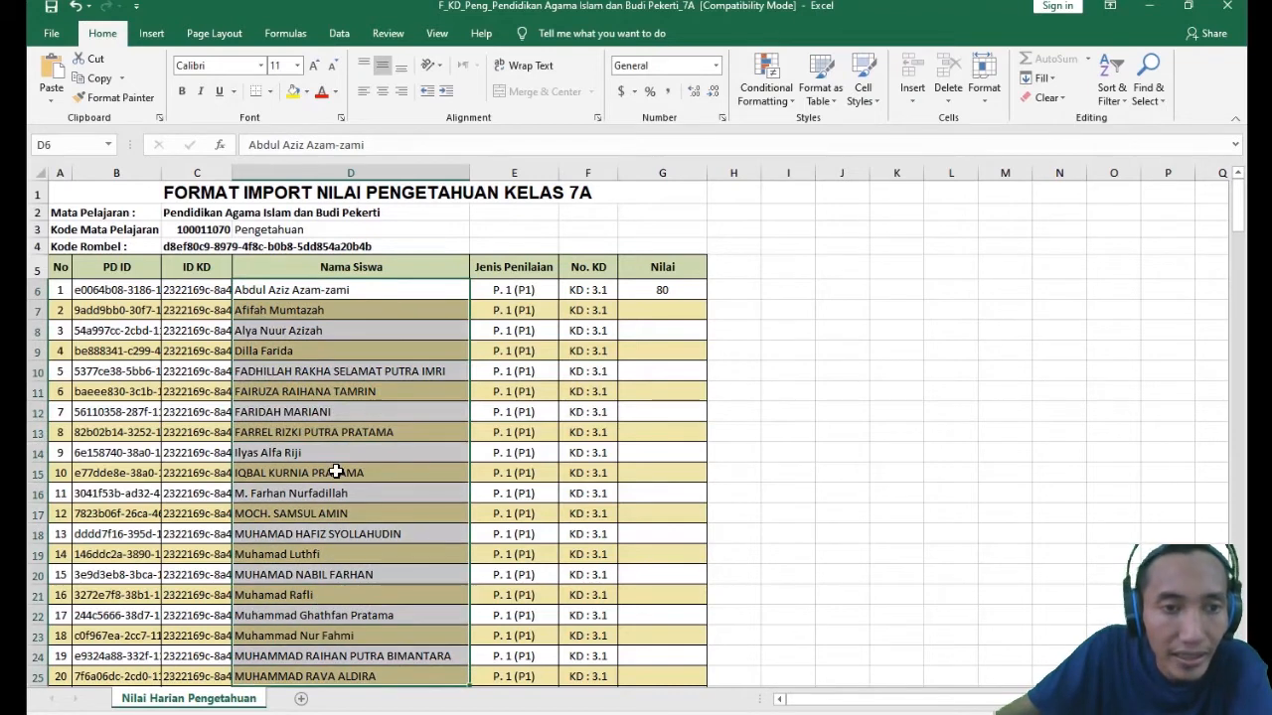
pyautogui.click(303, 330)
pyautogui.click(280, 292)
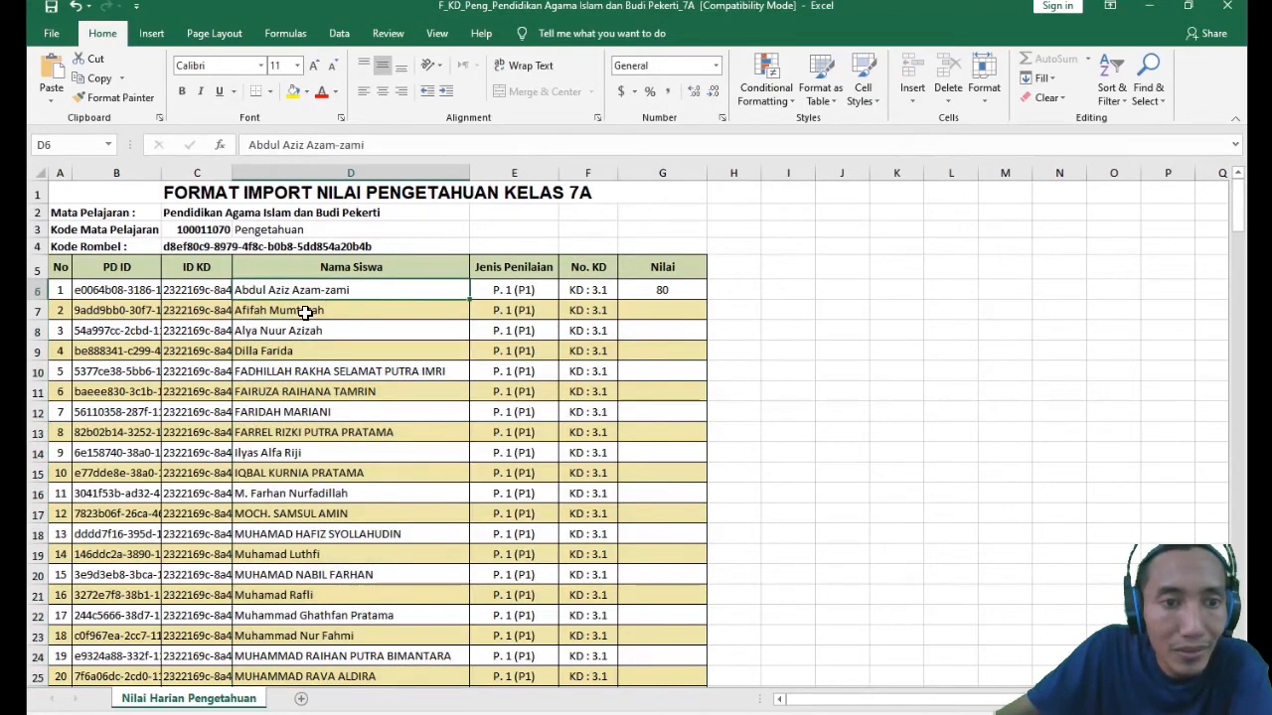
pyautogui.click(272, 312)
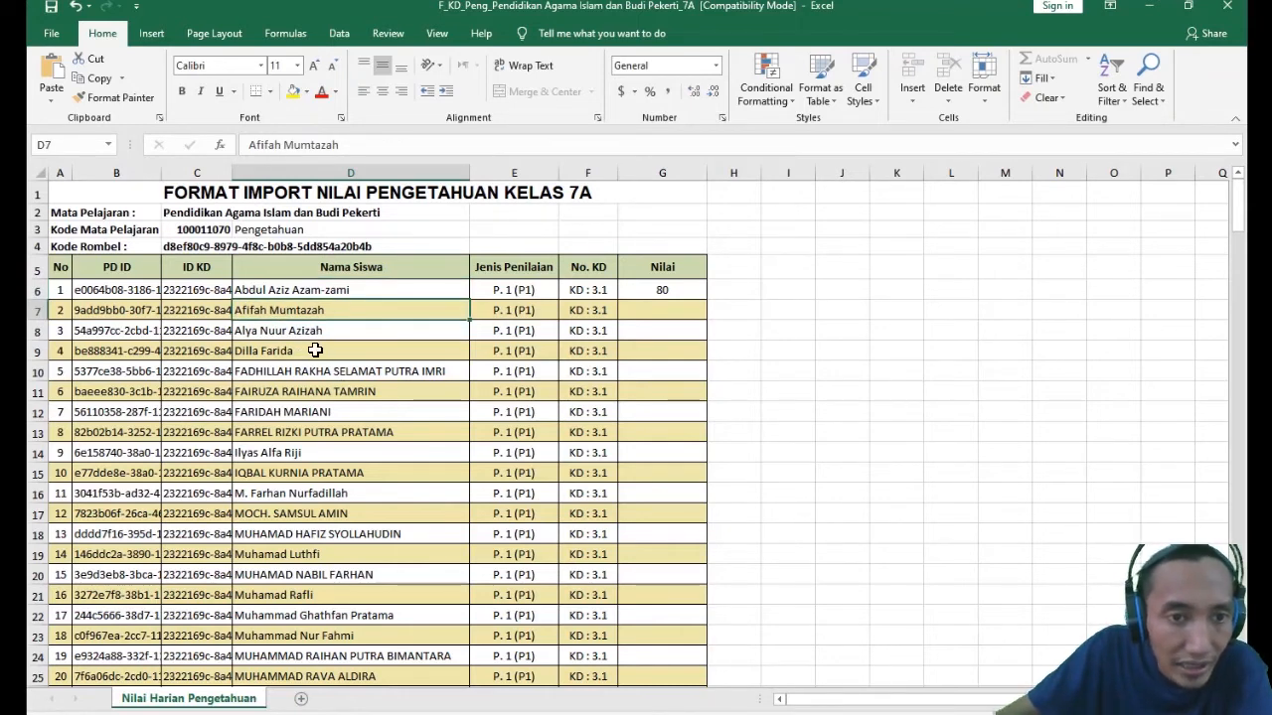
# - Try to edit the fourth student's name in D9 and dismiss the alert
pyautogui.click(316, 349)
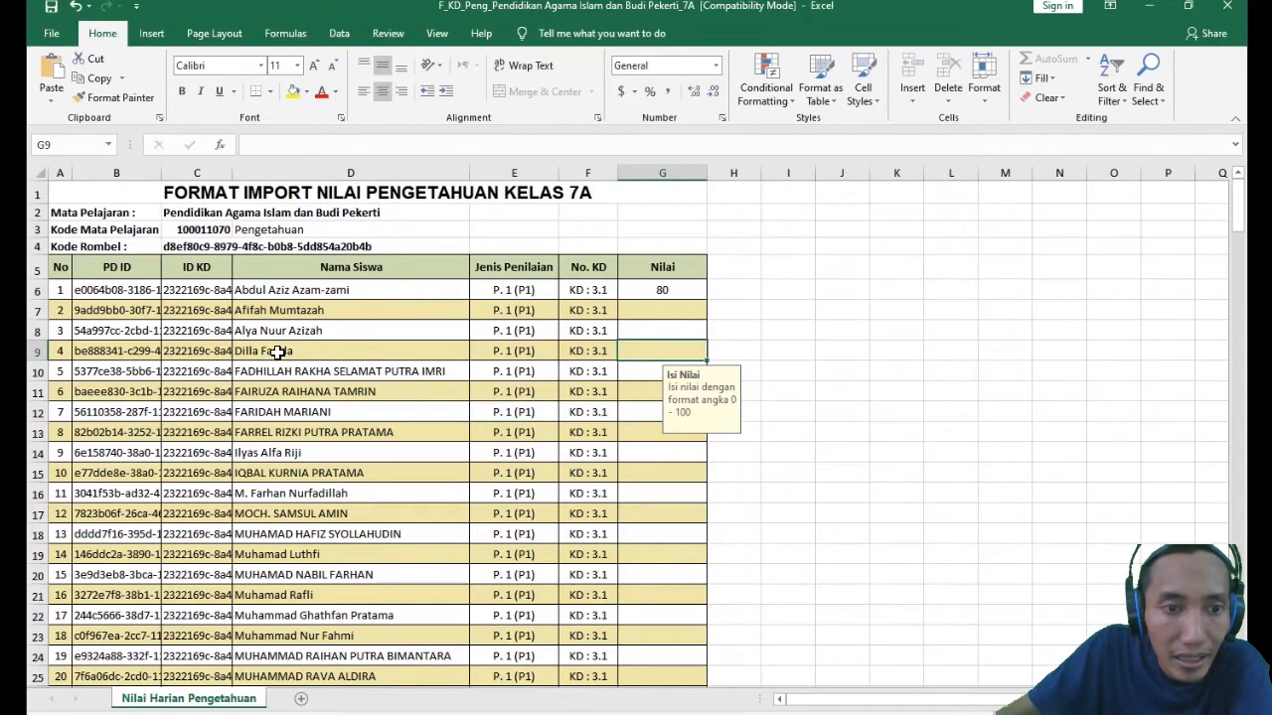
pyautogui.doubleClick(321, 354)
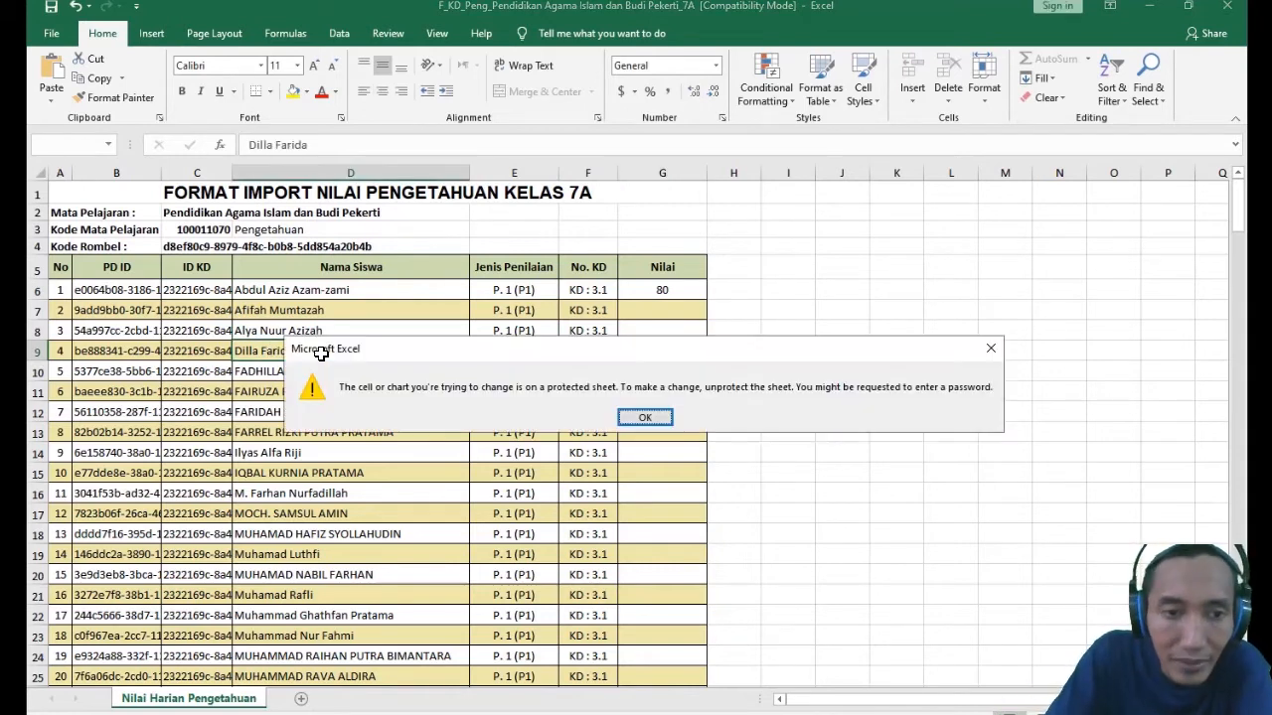
pyautogui.press('Return')
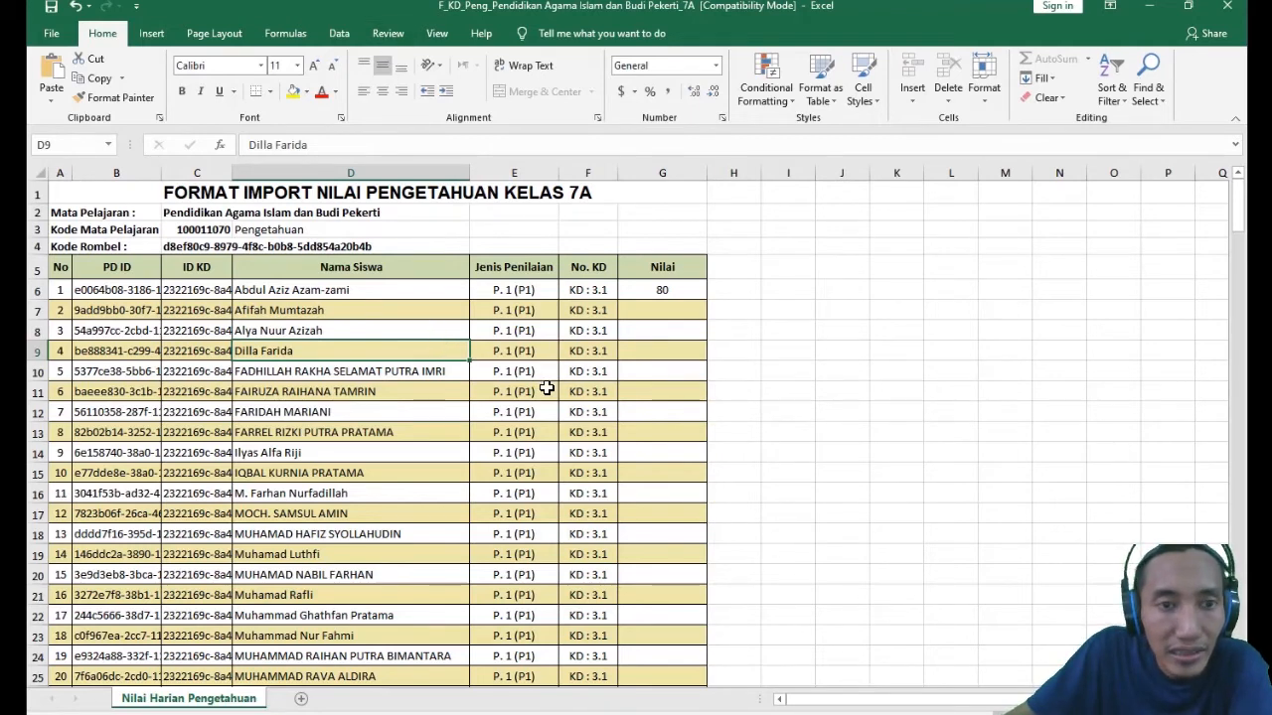
# - Examine the sheet protection options, the fourth student's name and ID KD in row 9, and the Nilai column's score cells
pyautogui.click(388, 33)
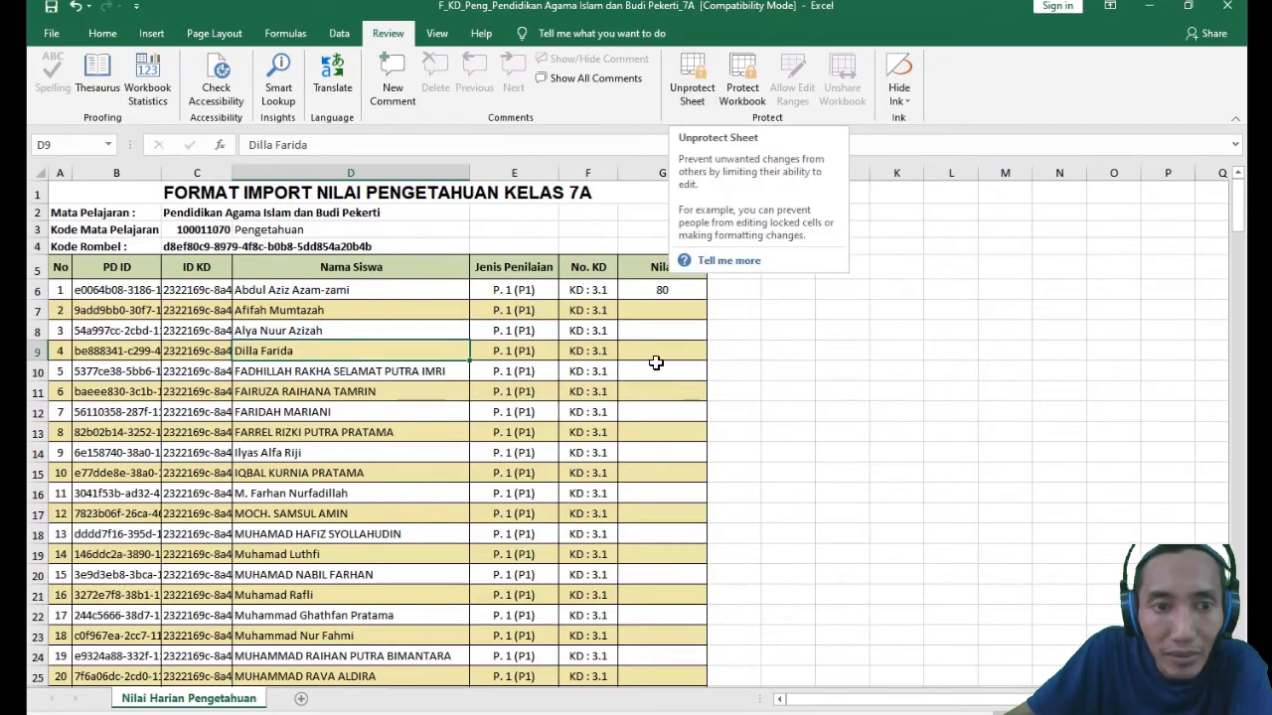
pyautogui.click(99, 33)
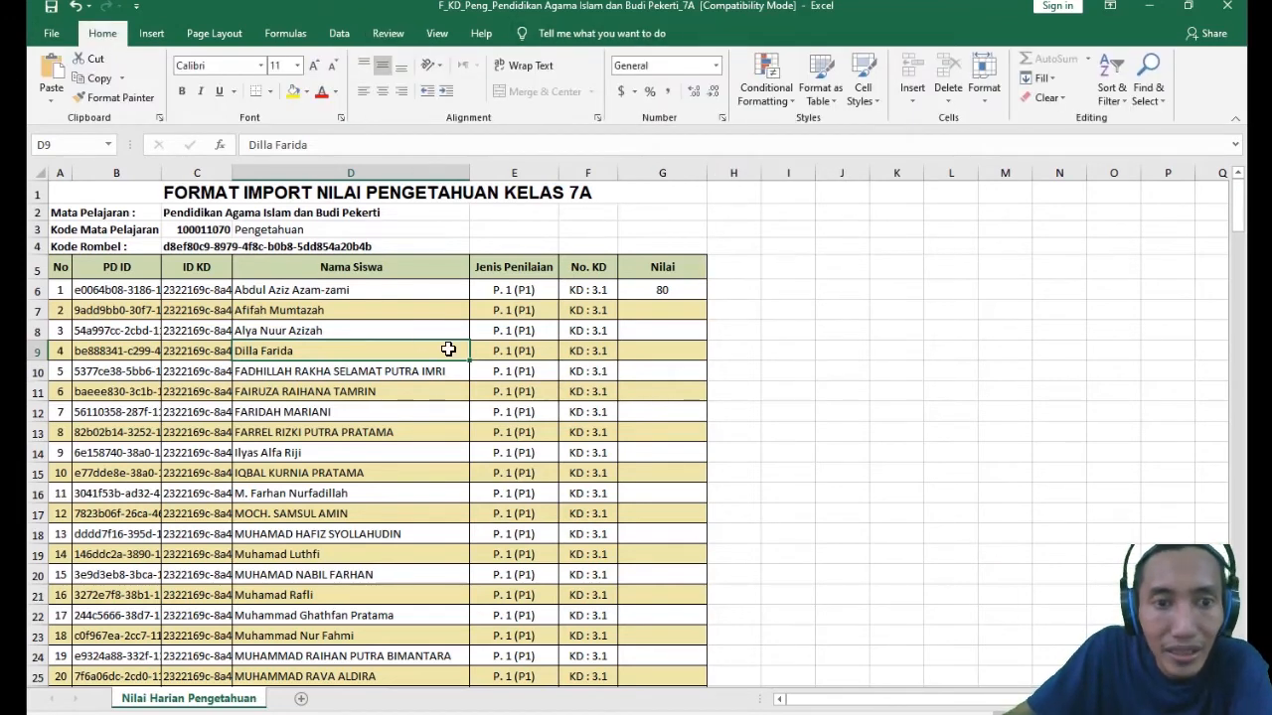
pyautogui.click(411, 406)
pyautogui.click(364, 353)
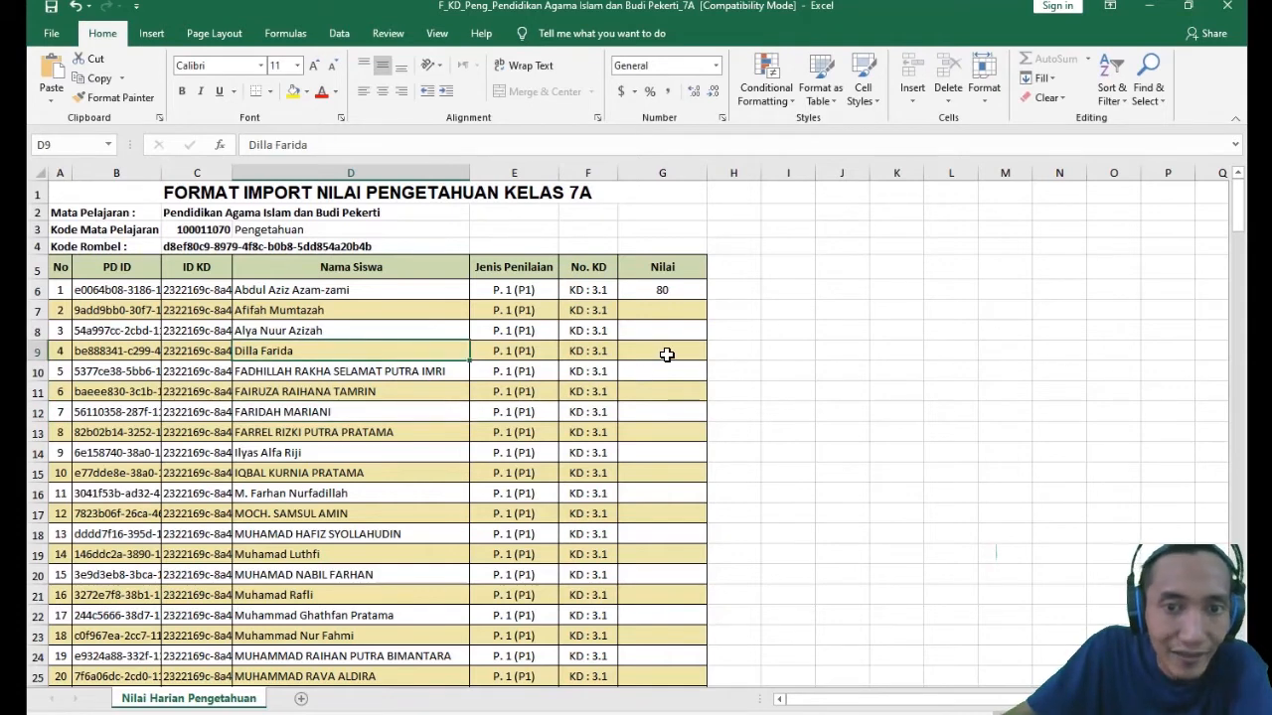
pyautogui.click(663, 355)
pyautogui.click(378, 345)
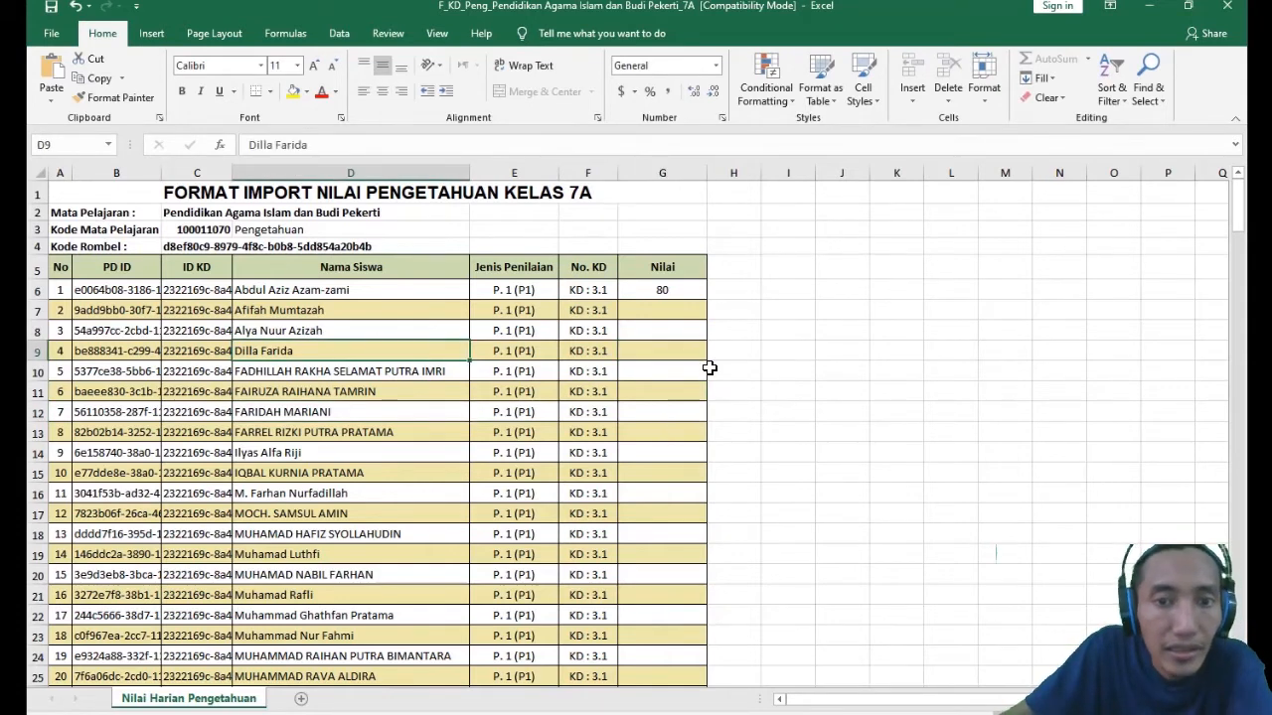
pyautogui.click(676, 346)
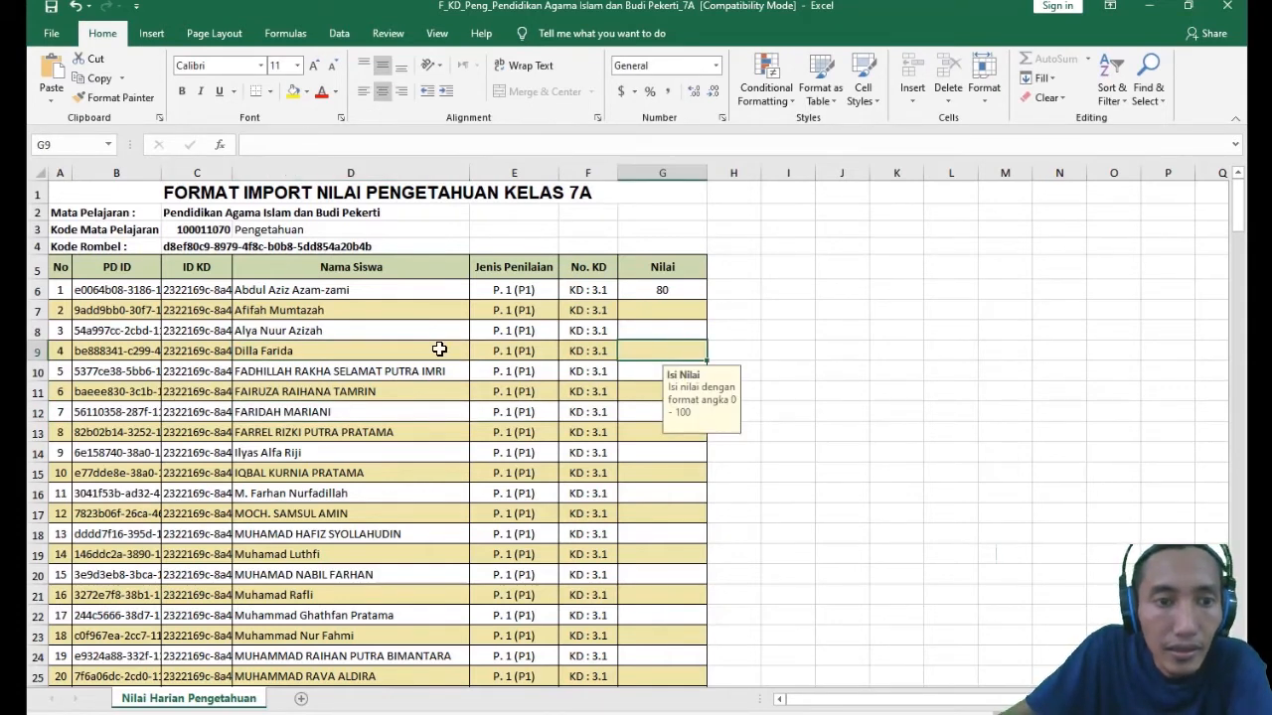
pyautogui.click(207, 356)
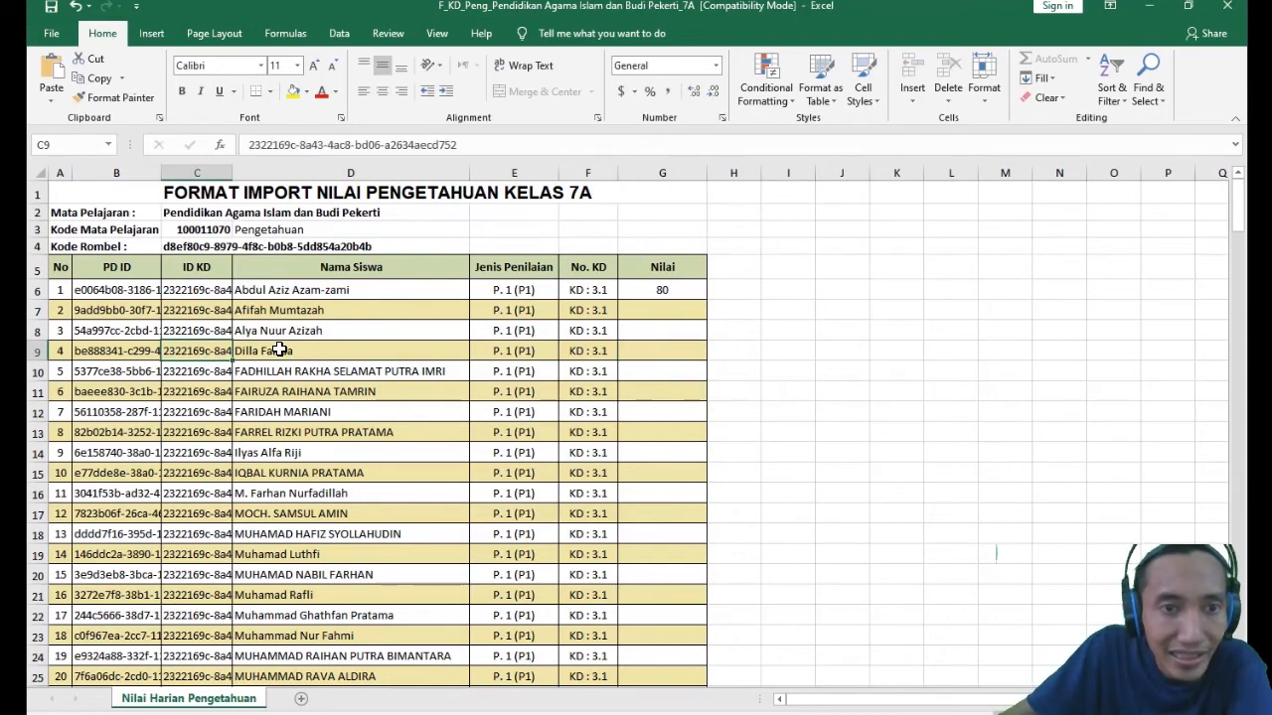
pyautogui.click(323, 353)
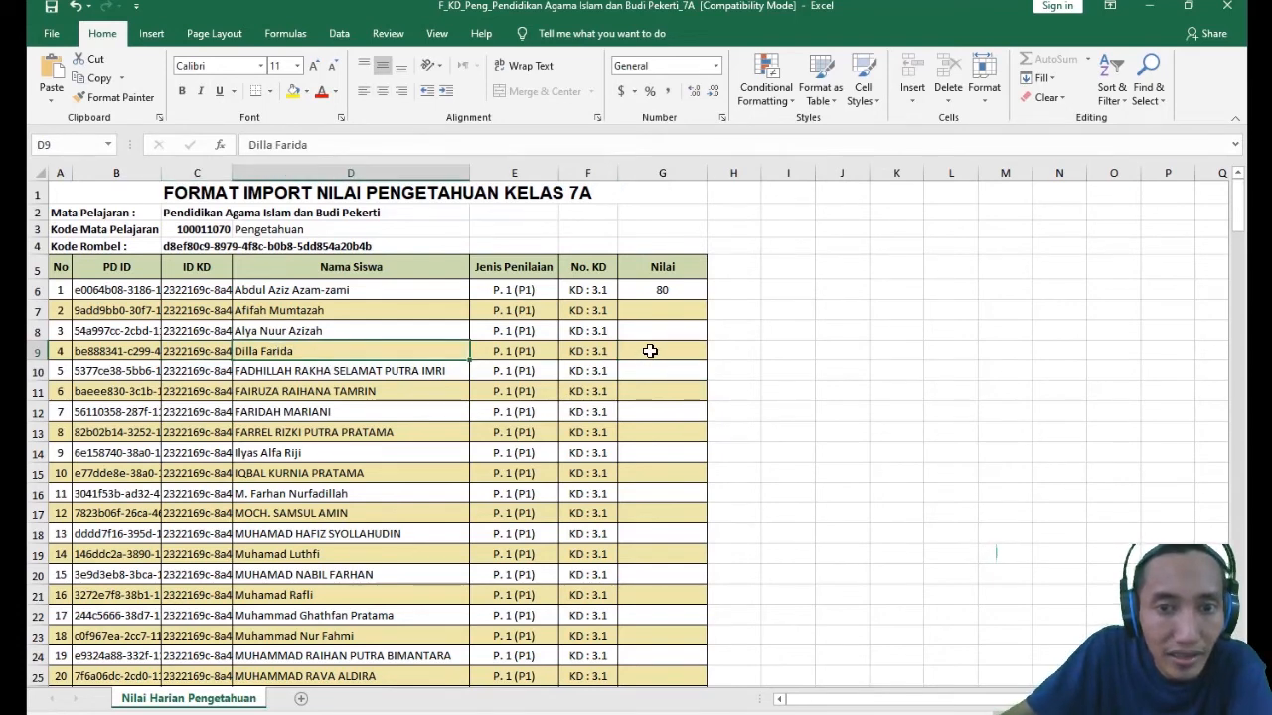
pyautogui.moveTo(664, 288); pyautogui.dragTo(646, 592)
pyautogui.click(700, 414)
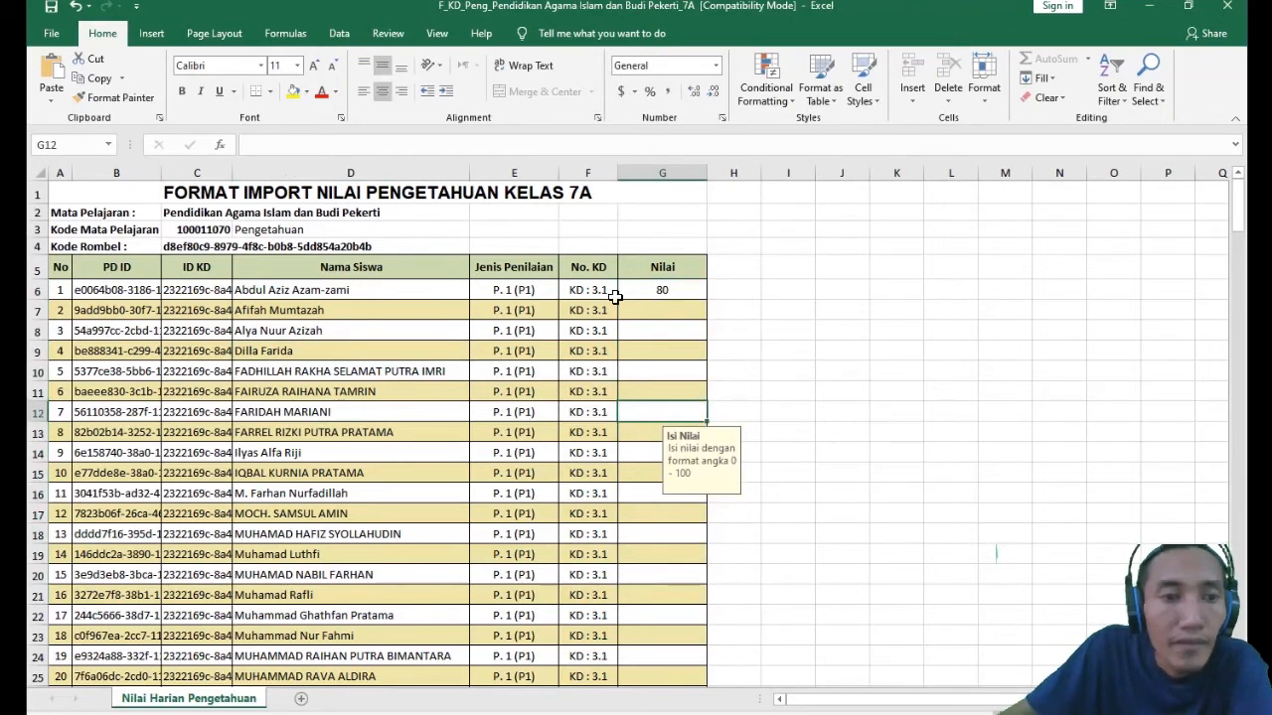
pyautogui.click(376, 329)
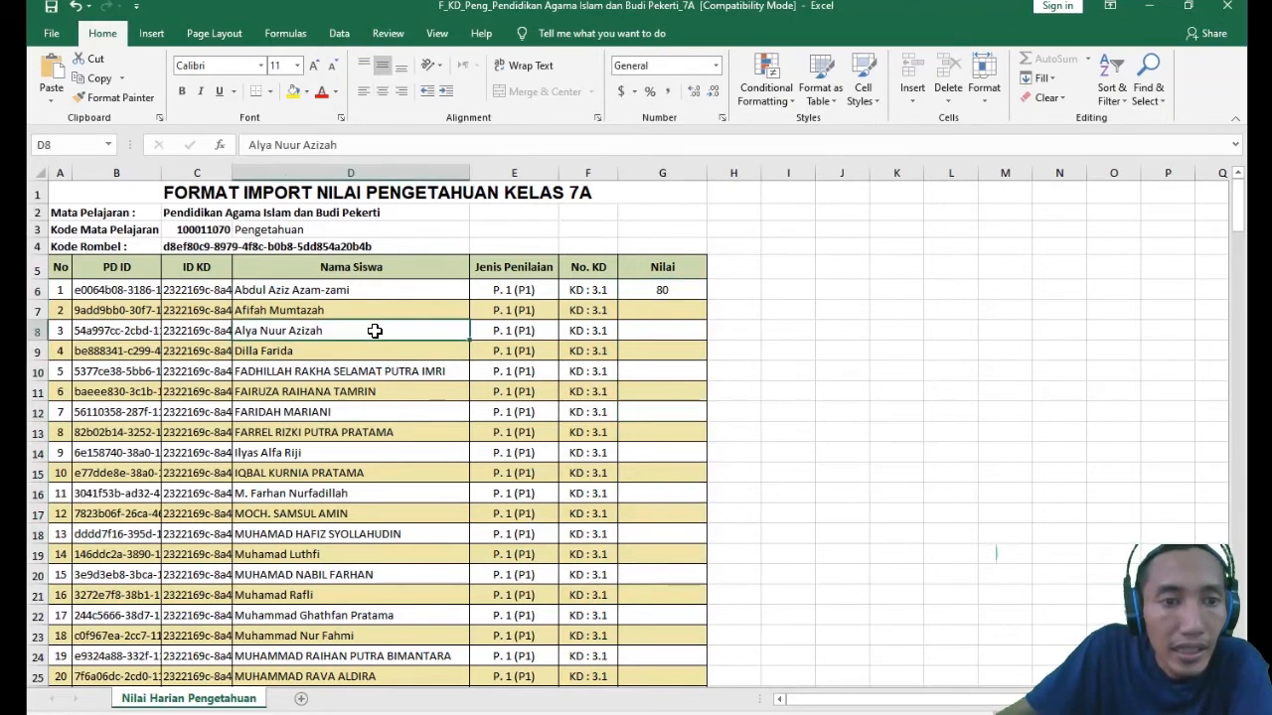
# - Enter a score of 0 in G9 for the fourth student's P. 1 (P1) assessment of KD 3.1
pyautogui.click(271, 351)
pyautogui.click(641, 353)
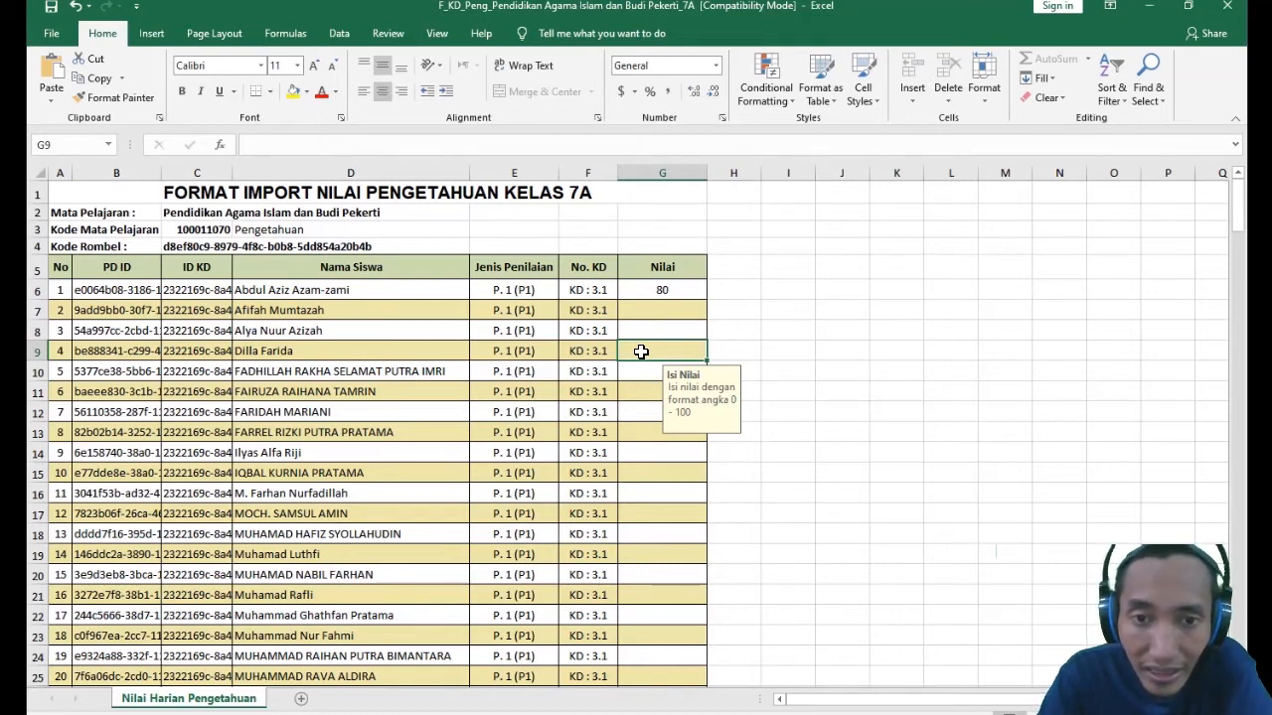
pyautogui.write('0')
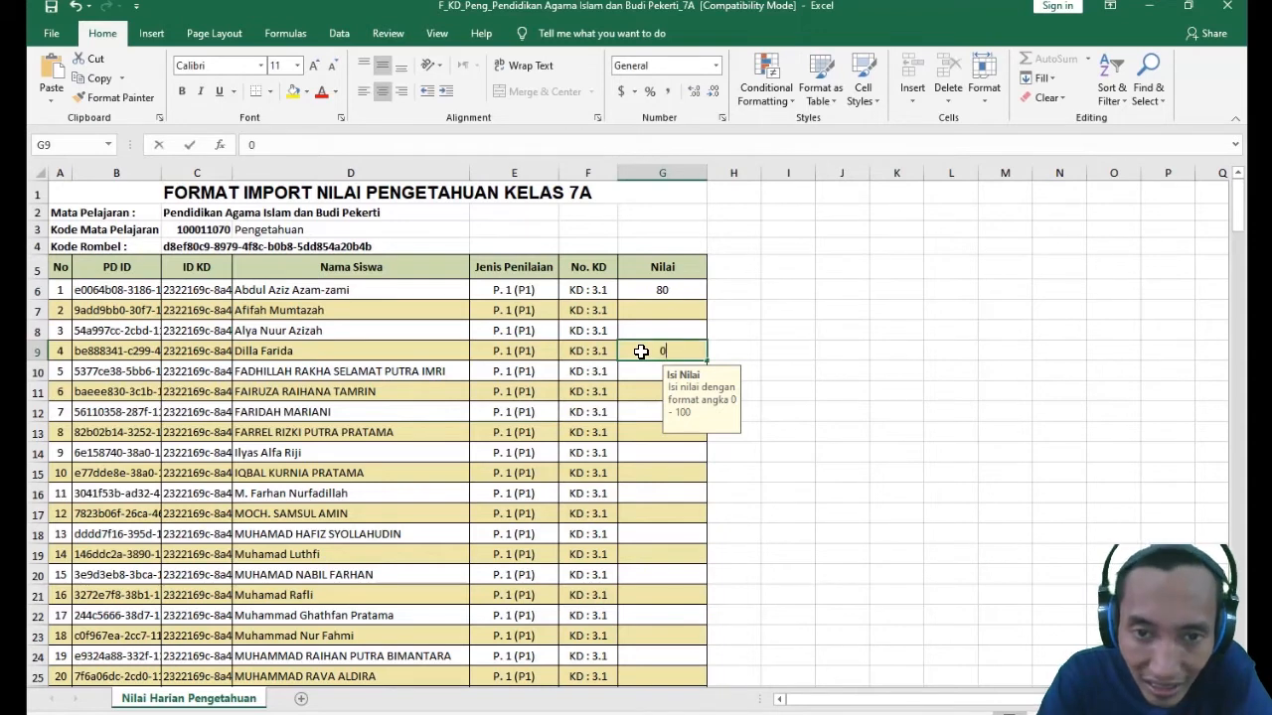
pyautogui.press('Return')
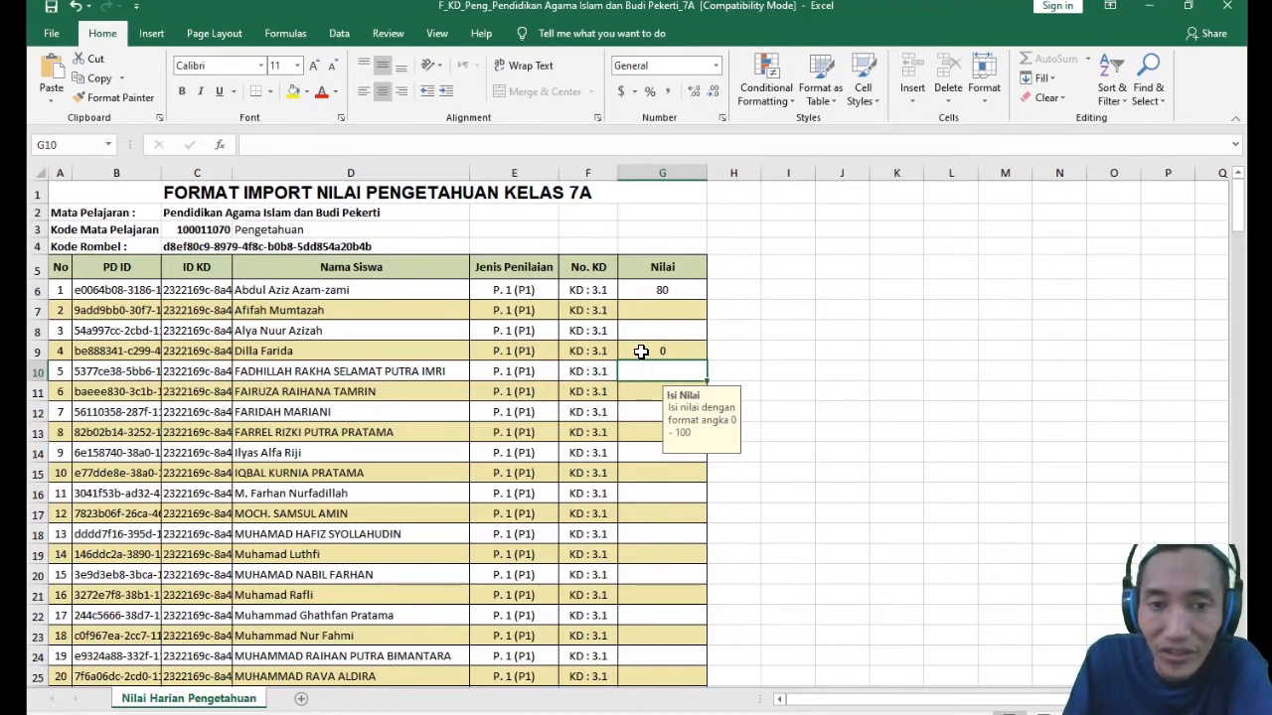
pyautogui.press('Up')
pyautogui.press('Up')
pyautogui.press('Down')
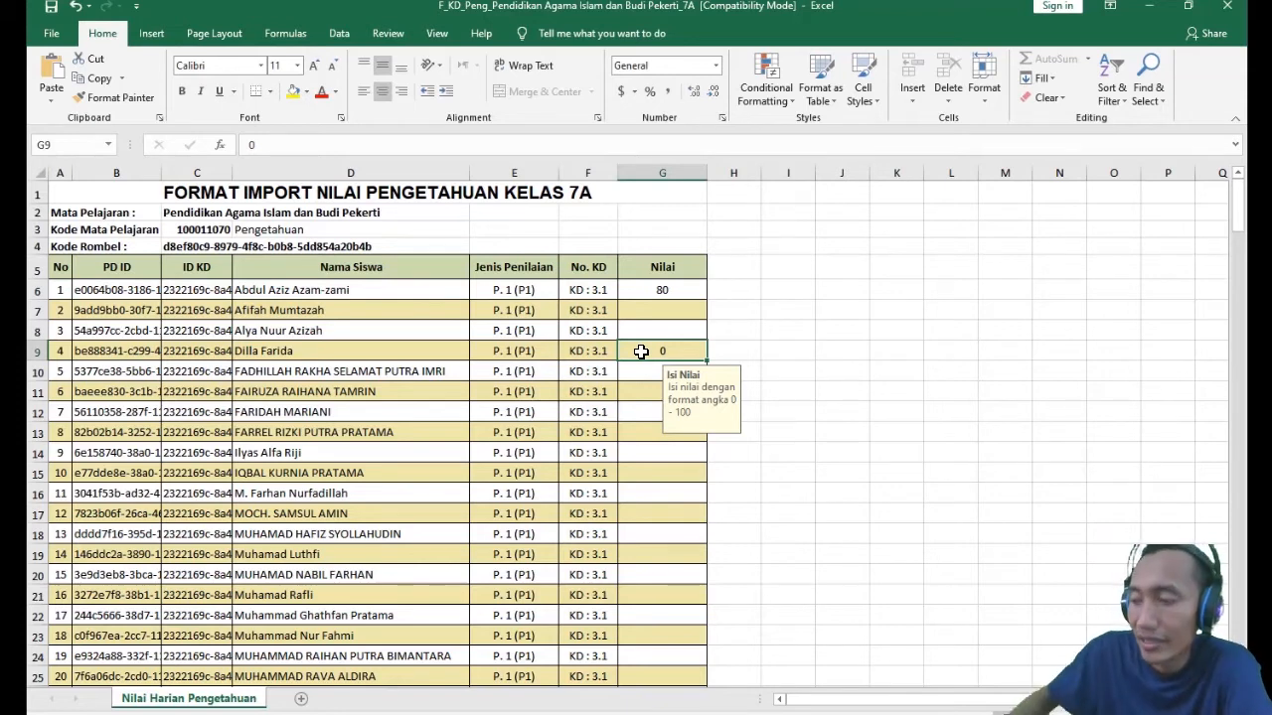
# - Examine the Nama Siswa column, the fourth student's name and score in row 9, and the Pengetahuan label in D3
pyautogui.click(341, 354)
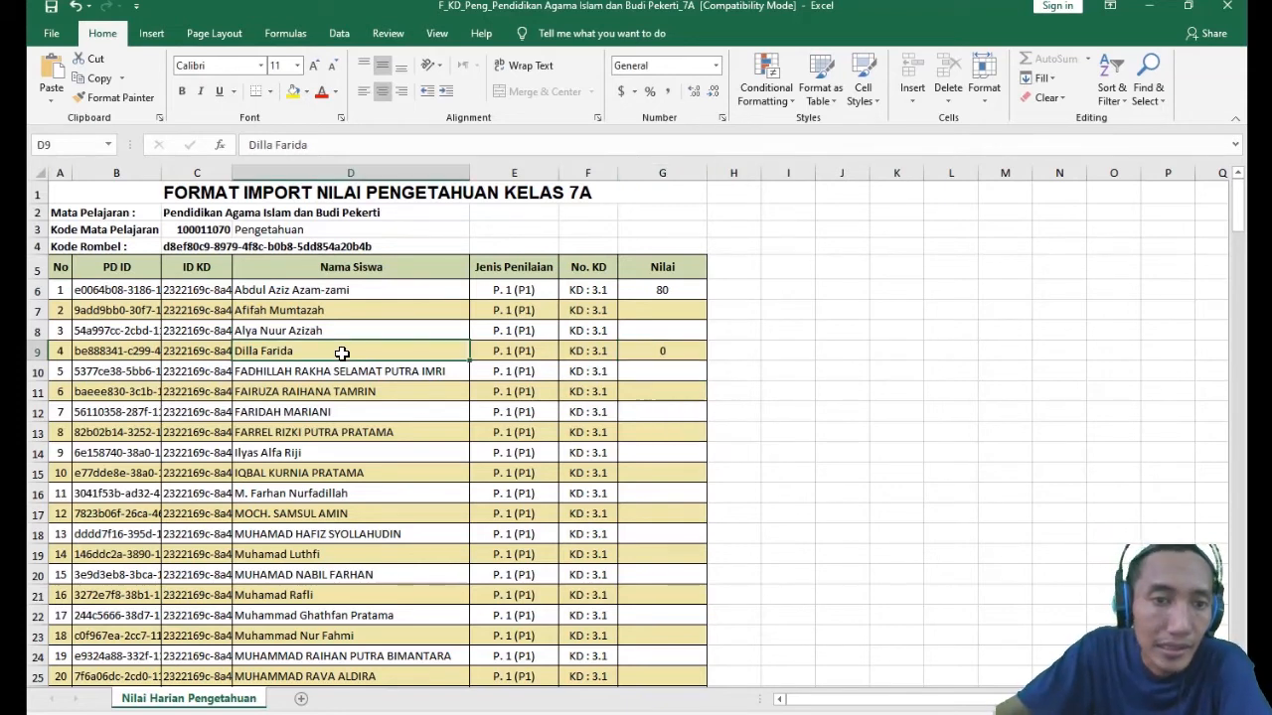
pyautogui.click(626, 358)
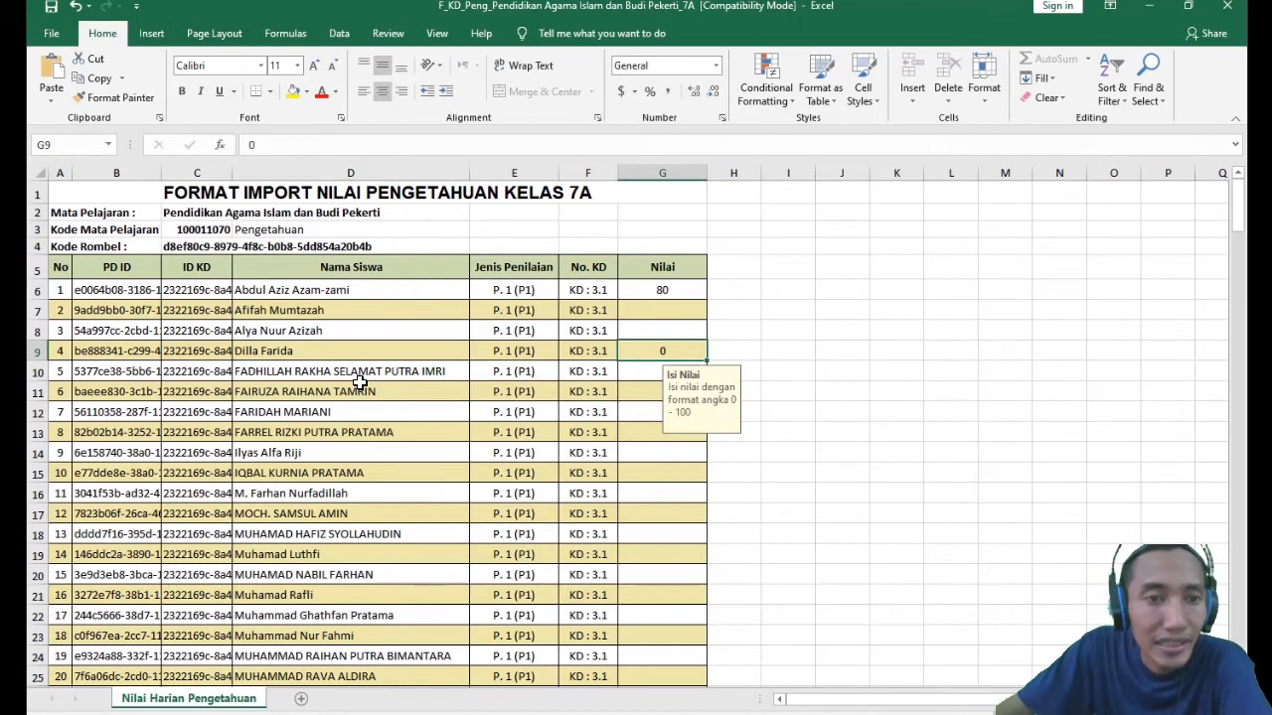
pyautogui.moveTo(308, 289); pyautogui.dragTo(322, 608)
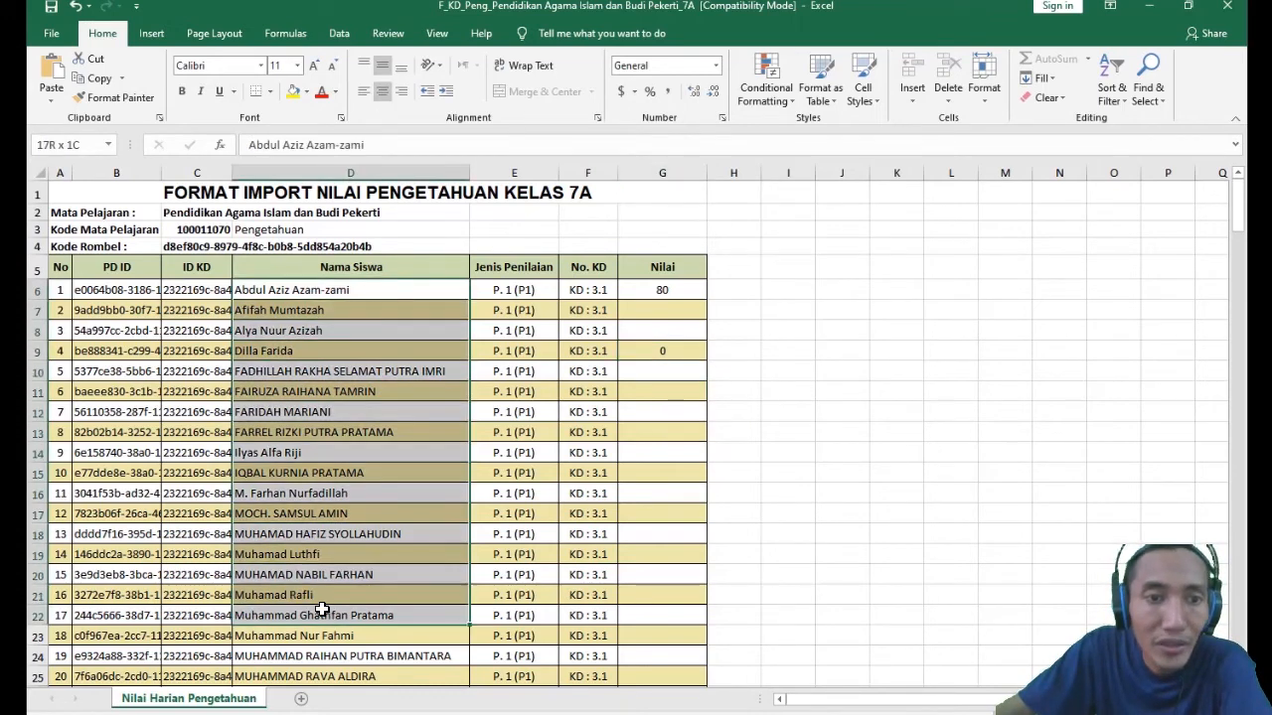
pyautogui.click(286, 348)
pyautogui.click(324, 398)
pyautogui.click(313, 354)
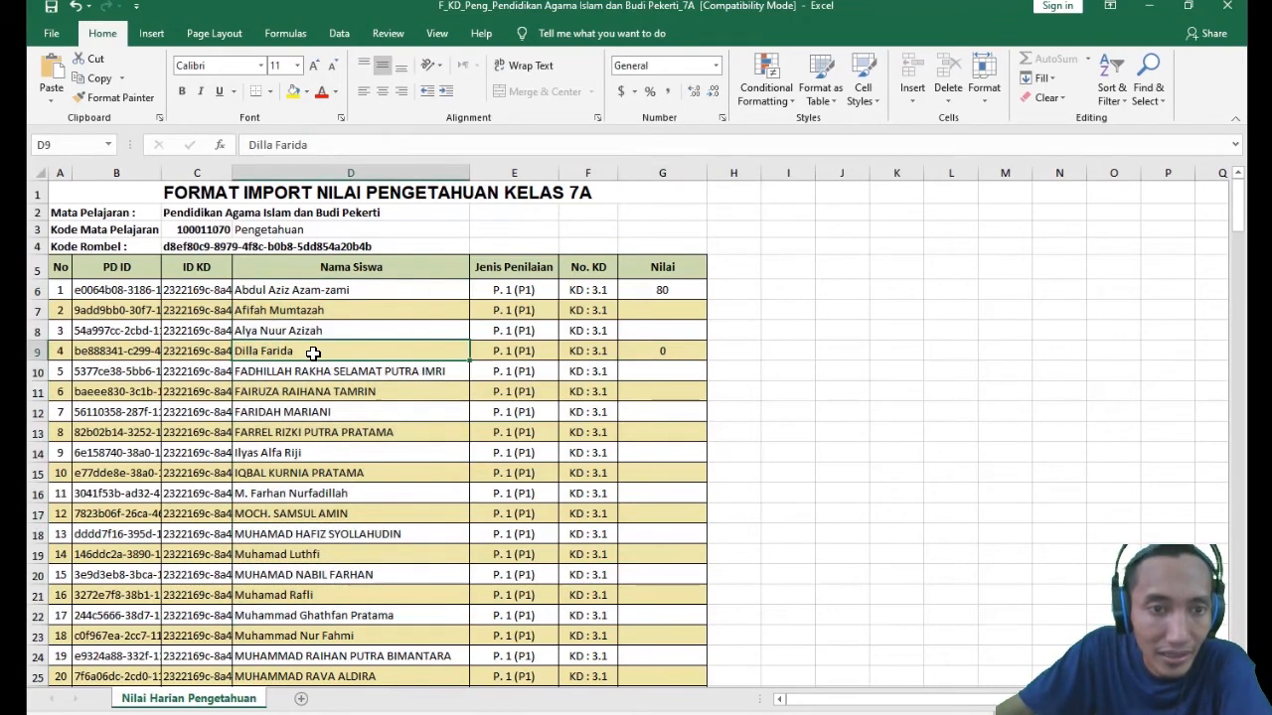
pyautogui.click(653, 352)
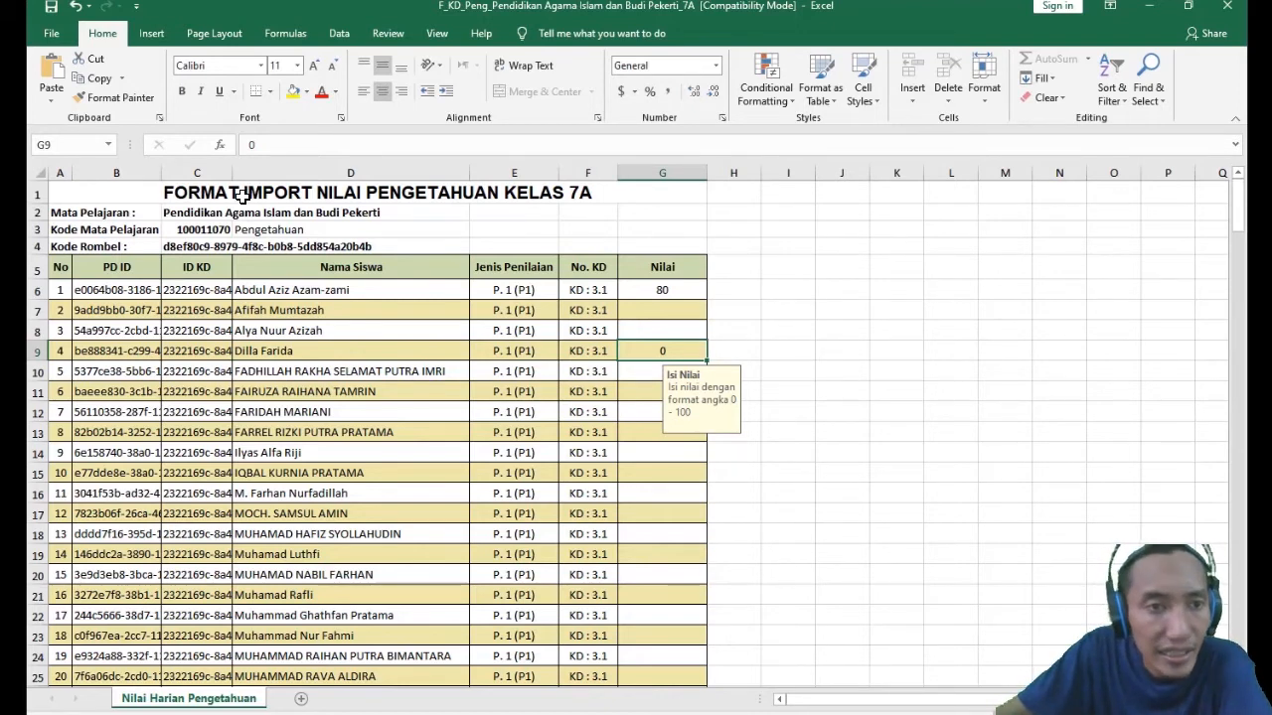
pyautogui.click(245, 233)
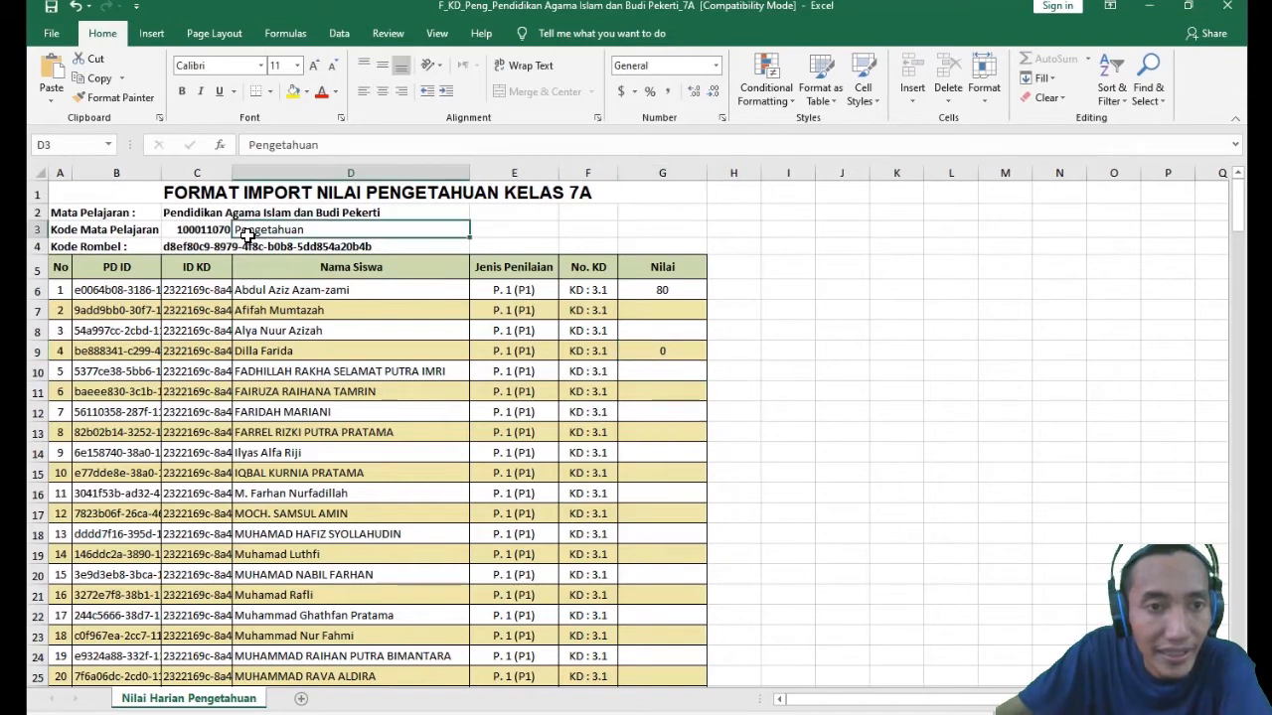
pyautogui.click(655, 357)
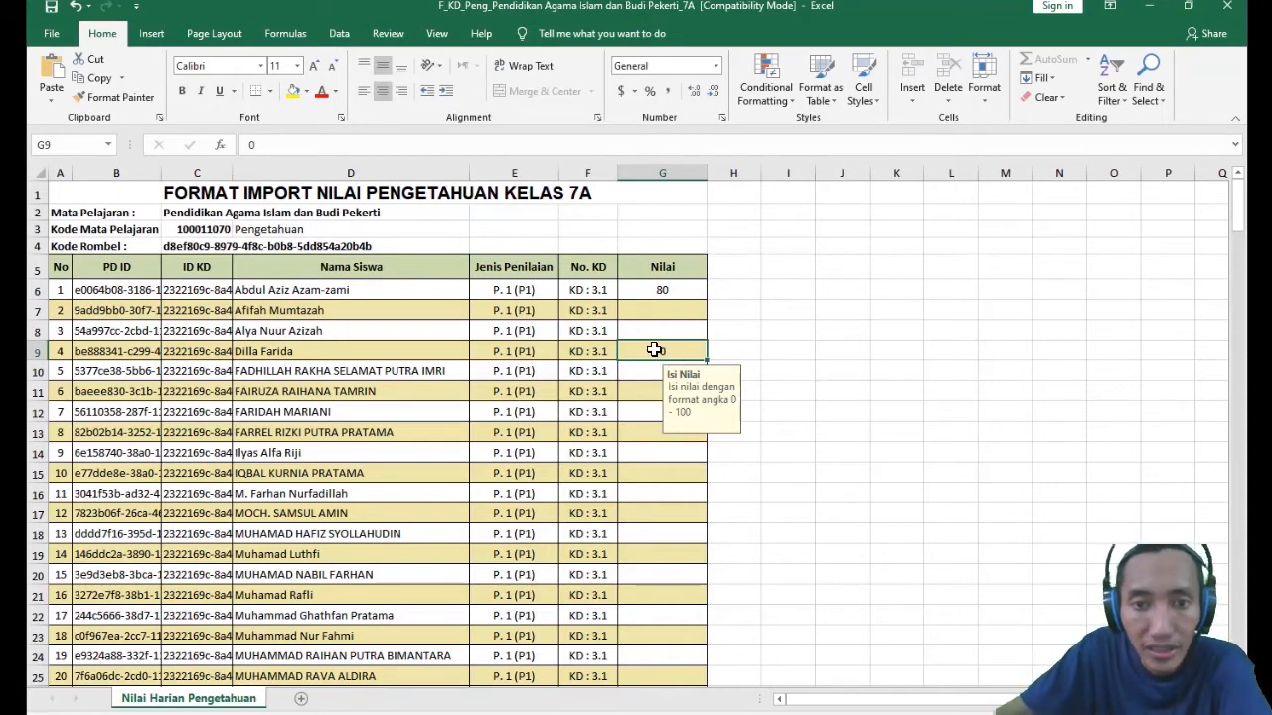
# - Compare the fourth student's name in D9 and score in G9 with the neighbouring Nilai cells from G8 to G14
pyautogui.click(284, 351)
pyautogui.click(626, 344)
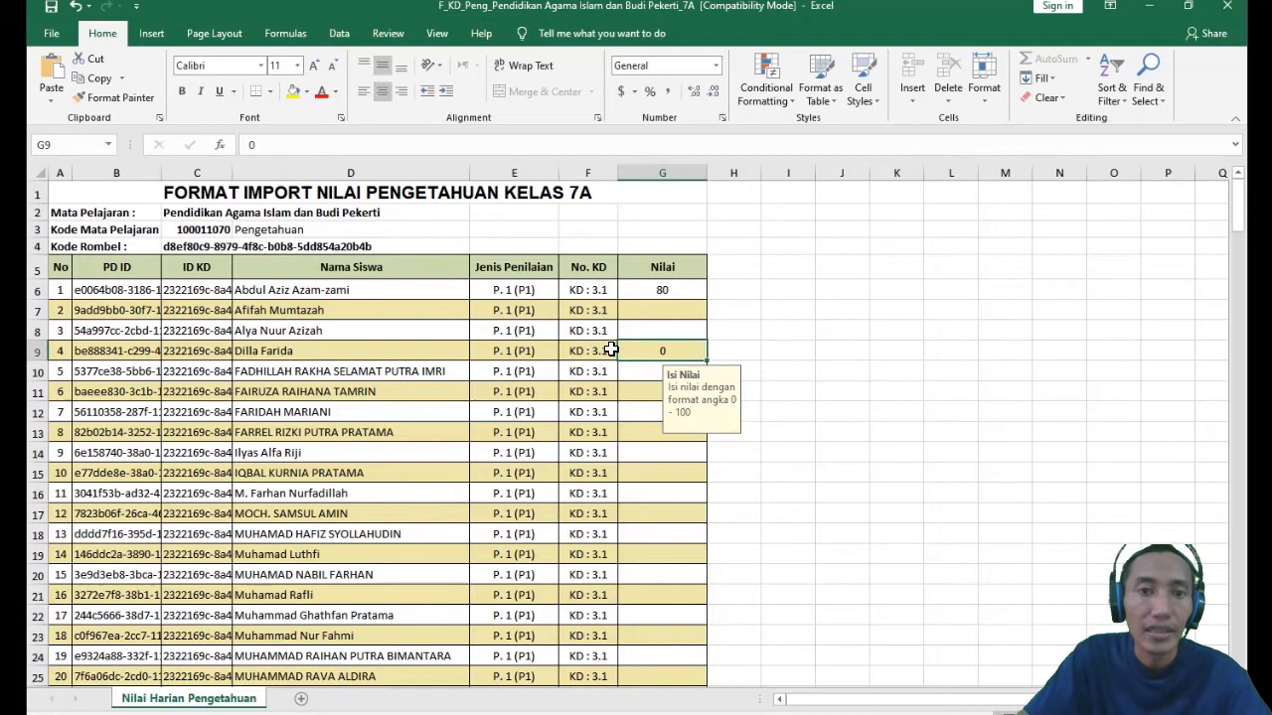
pyautogui.click(557, 375)
pyautogui.click(658, 351)
pyautogui.write('0')
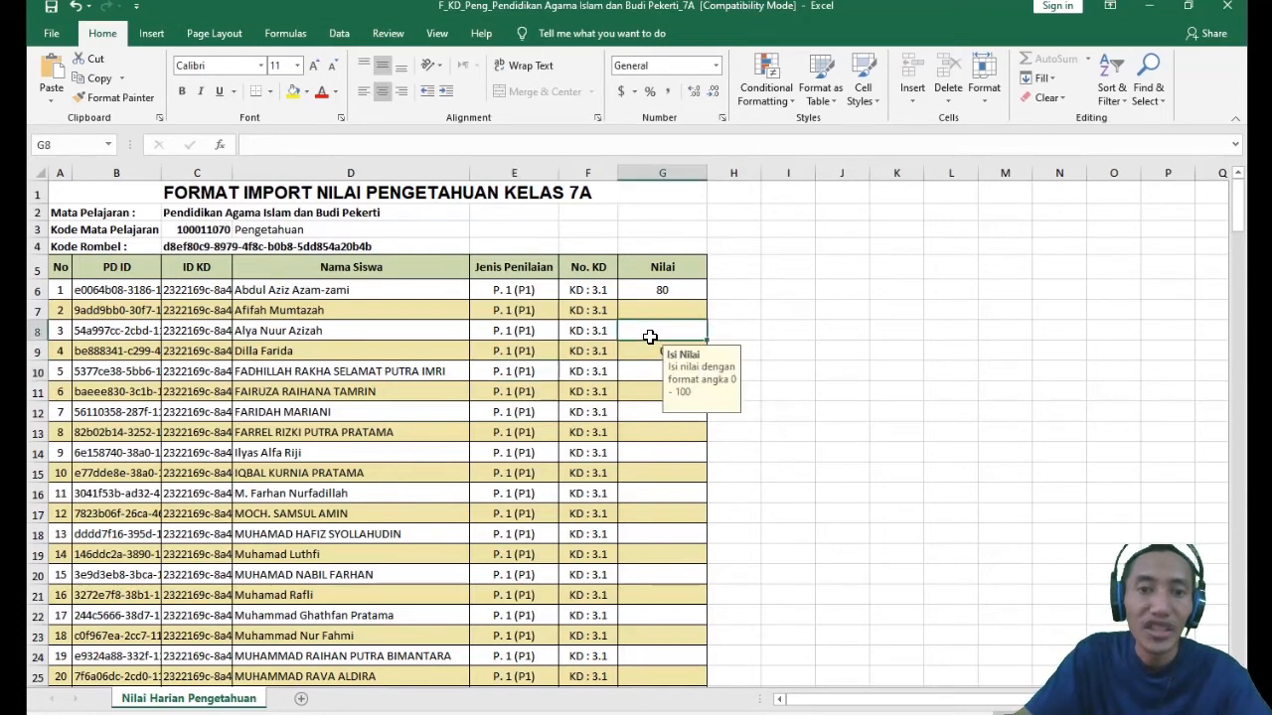
pyautogui.click(434, 347)
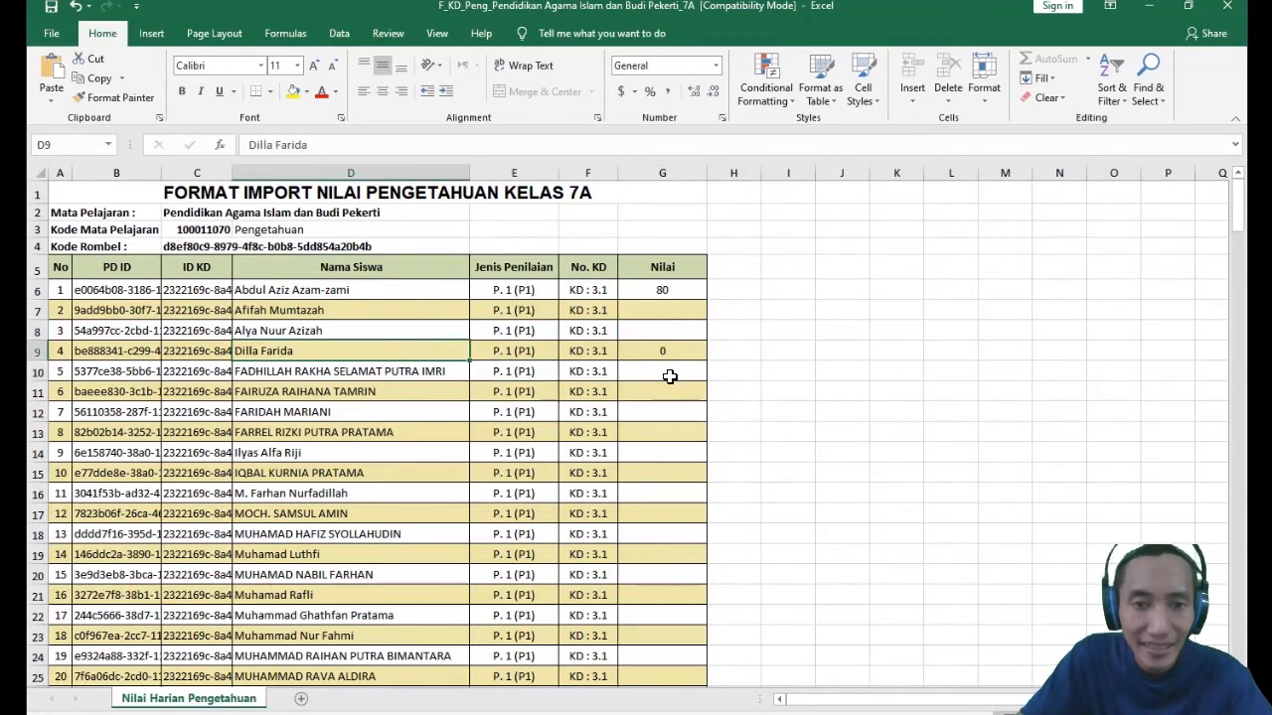
pyautogui.click(655, 349)
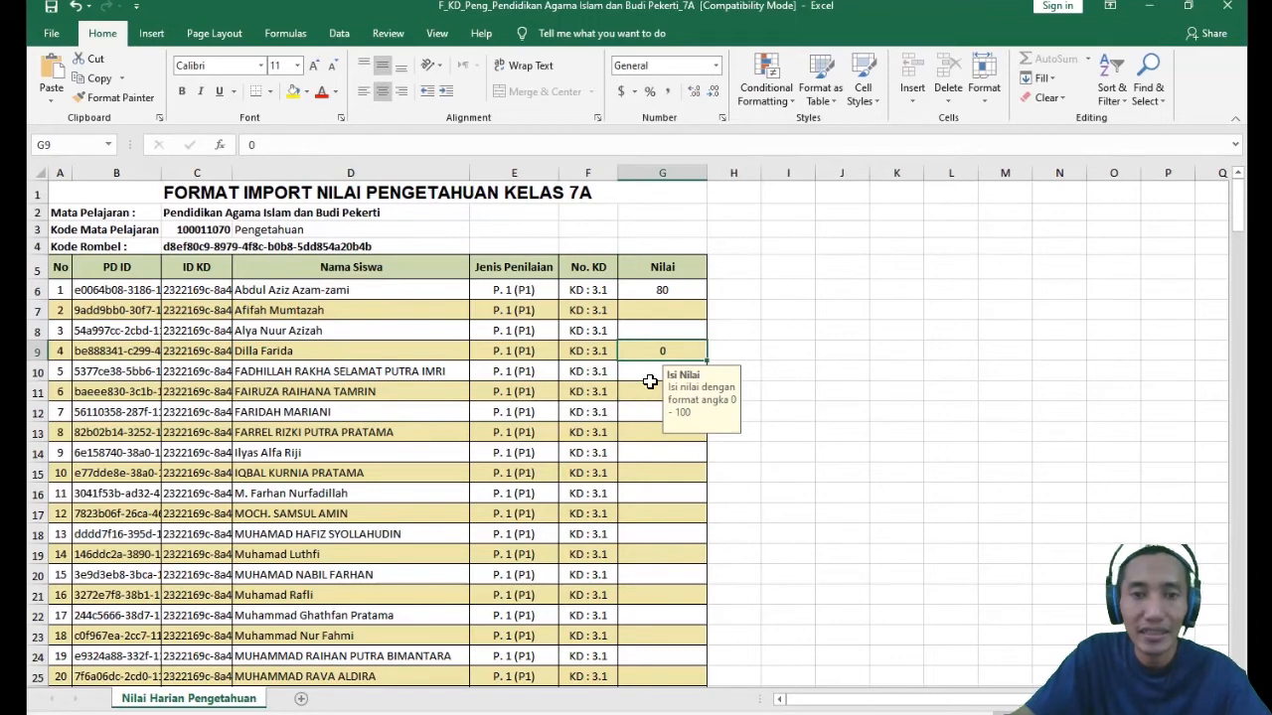
pyautogui.click(650, 382)
pyautogui.click(650, 357)
pyautogui.click(660, 453)
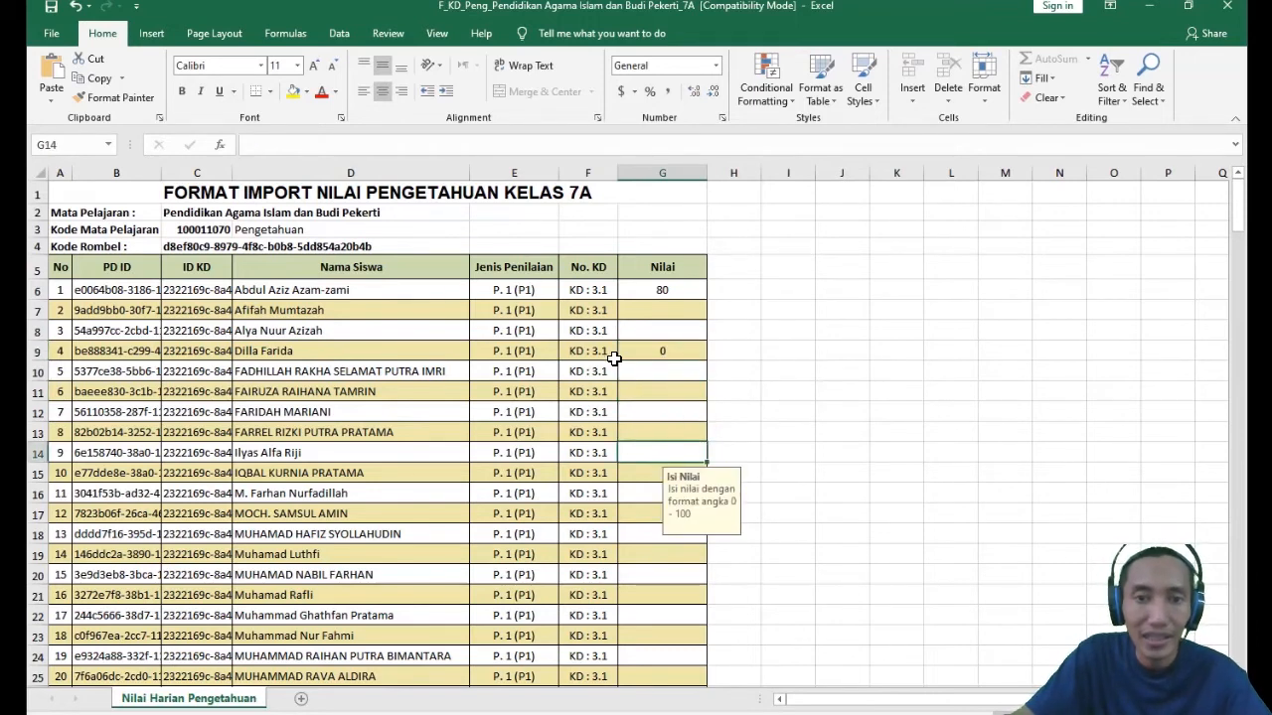
pyautogui.click(641, 350)
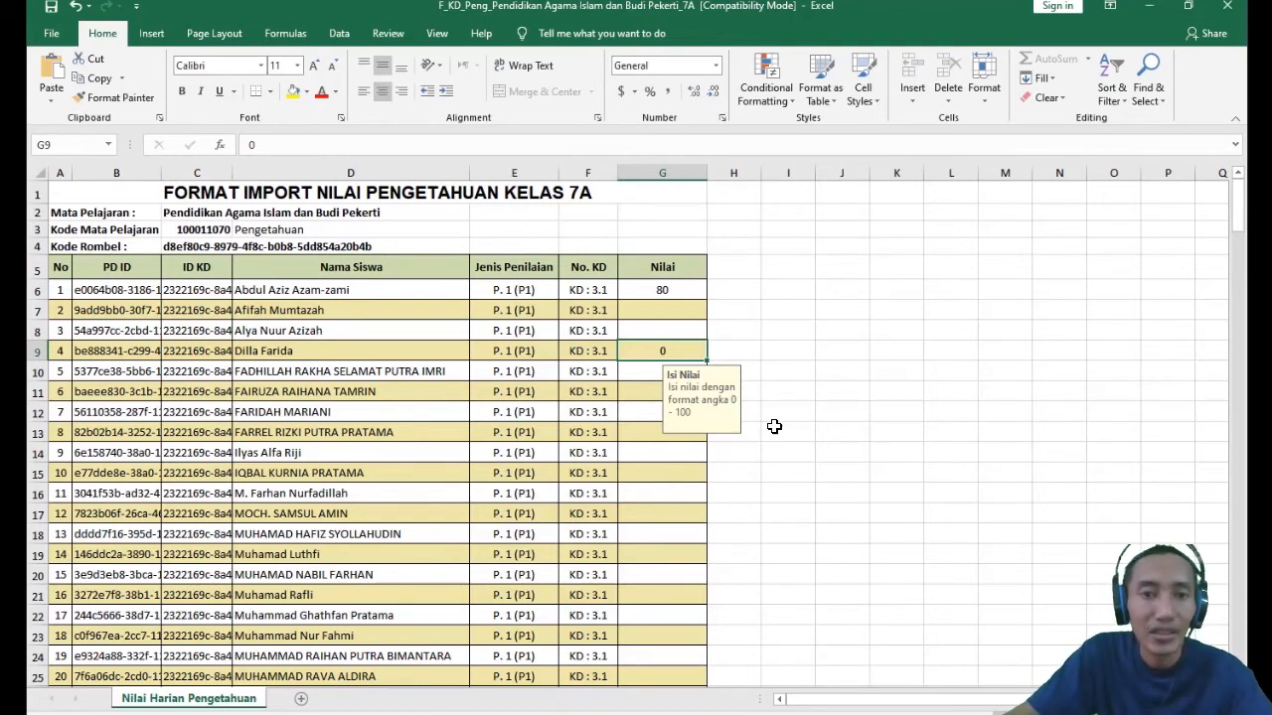
# - Examine the end of the student list for P. 7 (P7) and KD 3.7 down to row 222, and return to the first rows
pyautogui.click(419, 350)
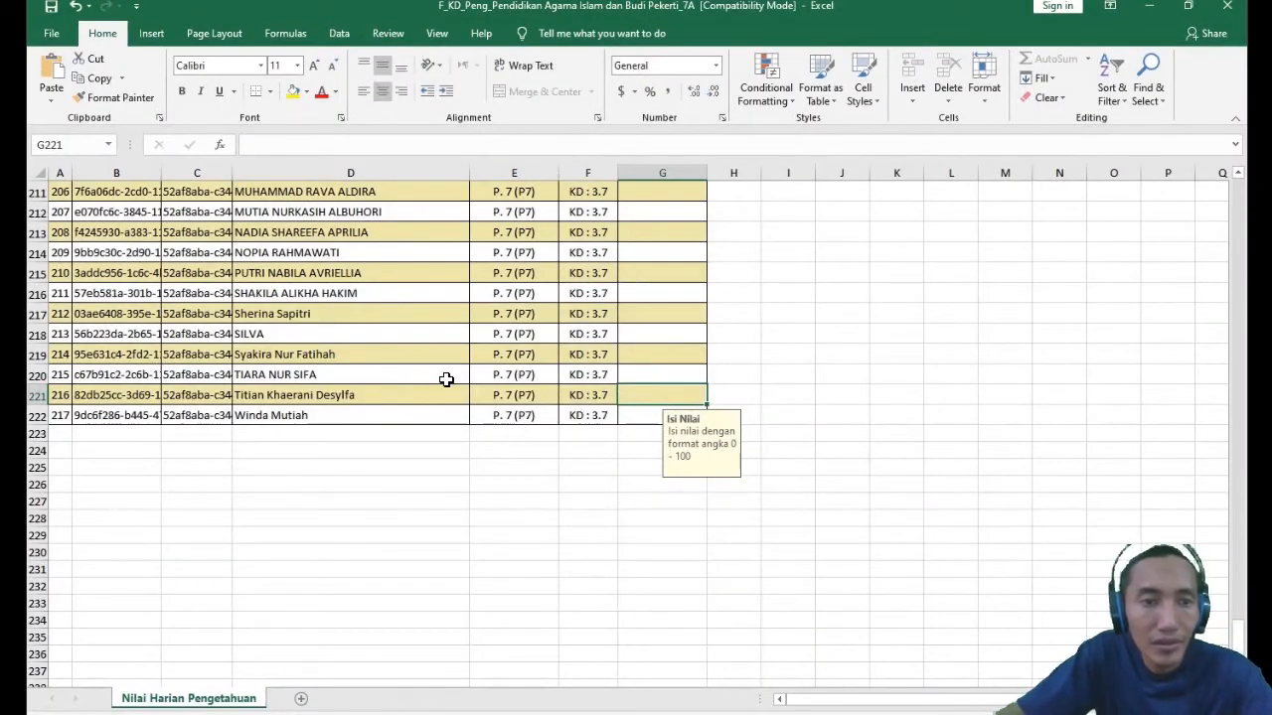
pyautogui.scroll(2, 494, 421)
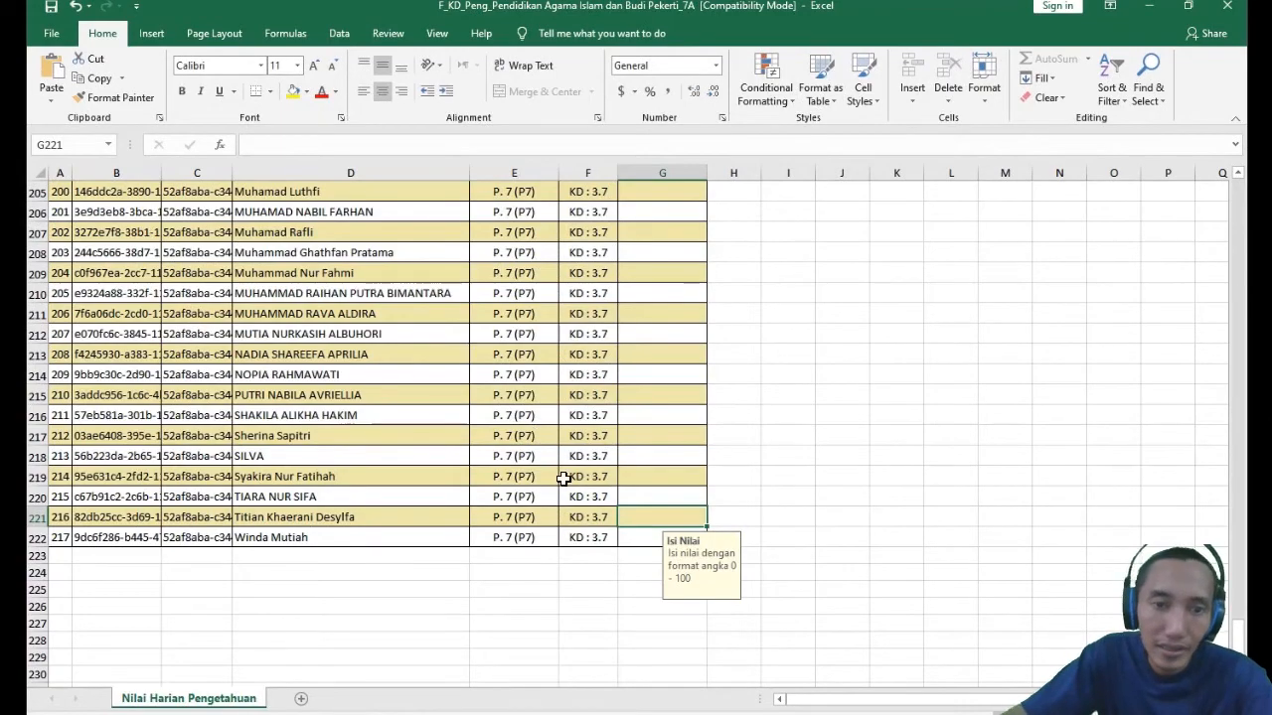
pyautogui.click(532, 543)
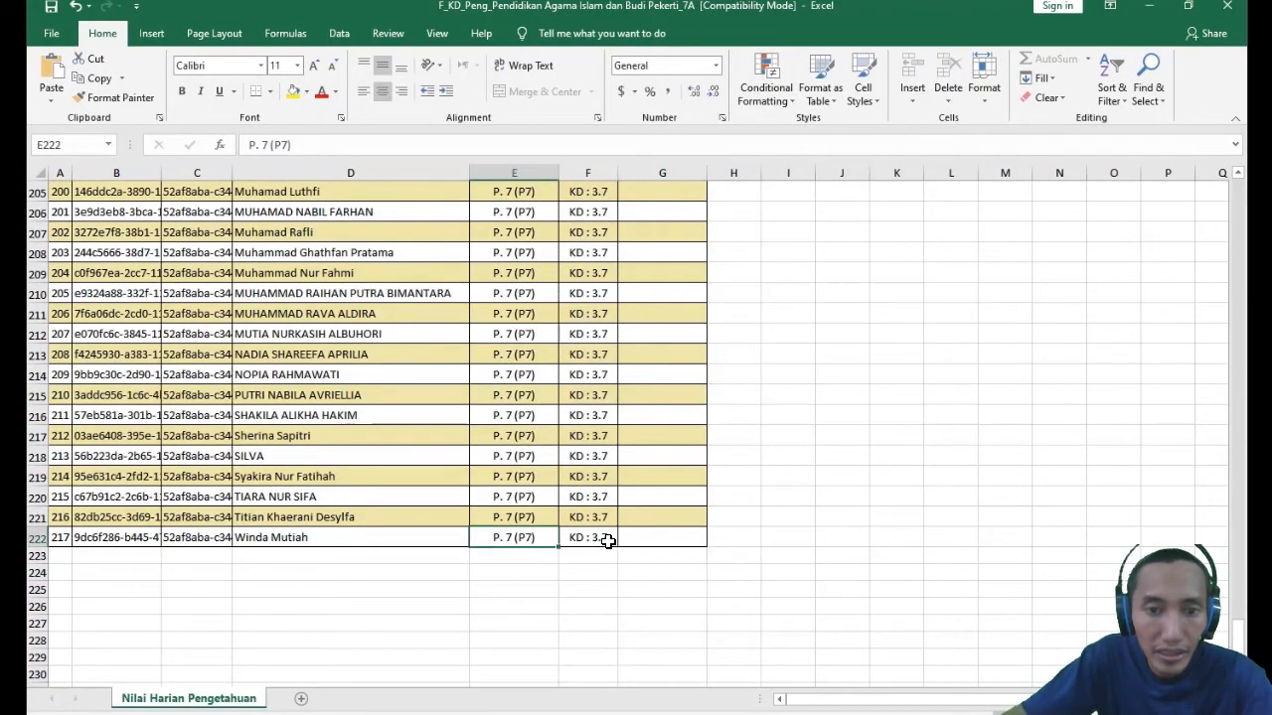
pyautogui.click(609, 540)
pyautogui.scroll(20, 576, 477)
pyautogui.scroll(20, 574, 480)
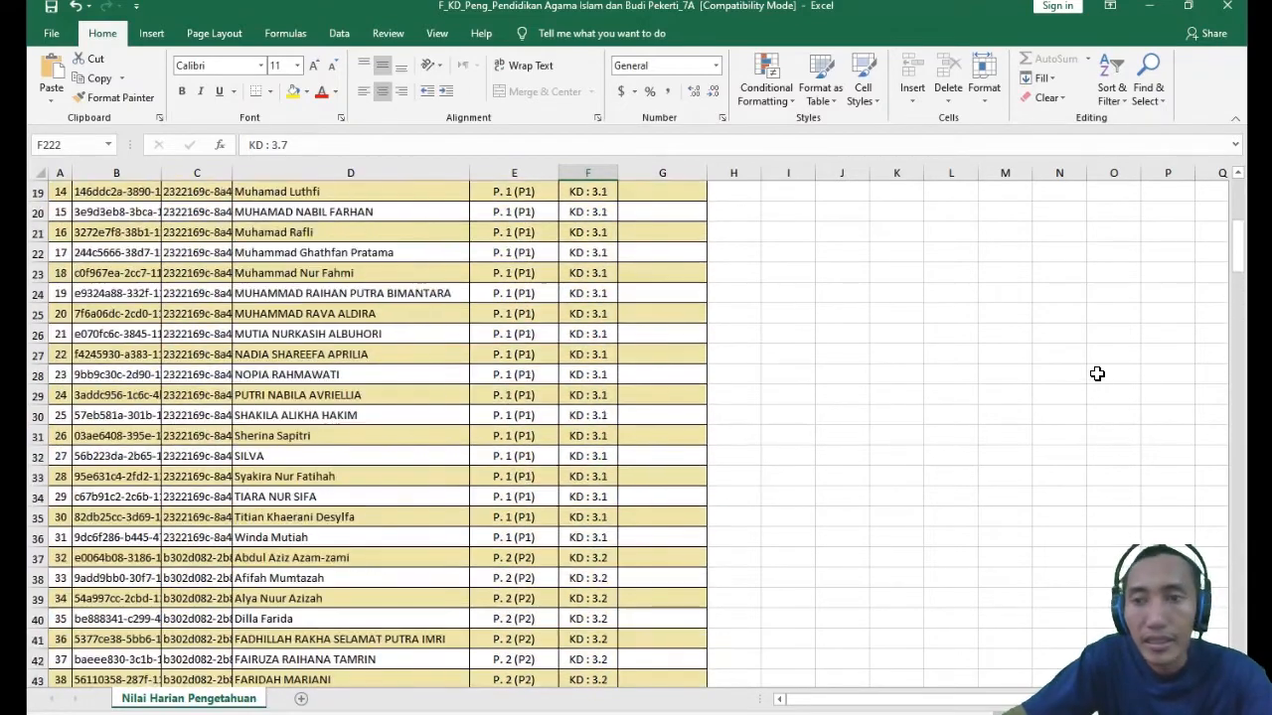
pyautogui.scroll(6, 526, 335)
pyautogui.scroll(-1, 250, 285)
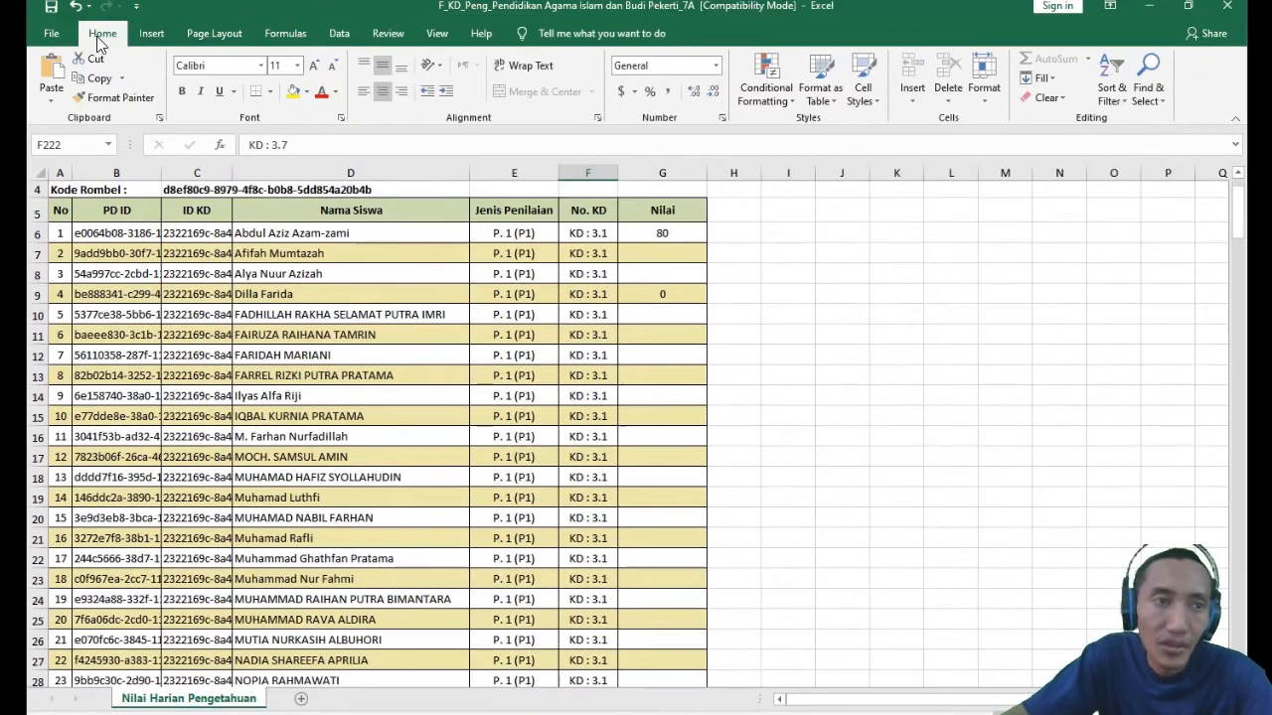
# - Save the F_KD_Peng knowledge workbook and close it
pyautogui.click(51, 8)
pyautogui.click(50, 33)
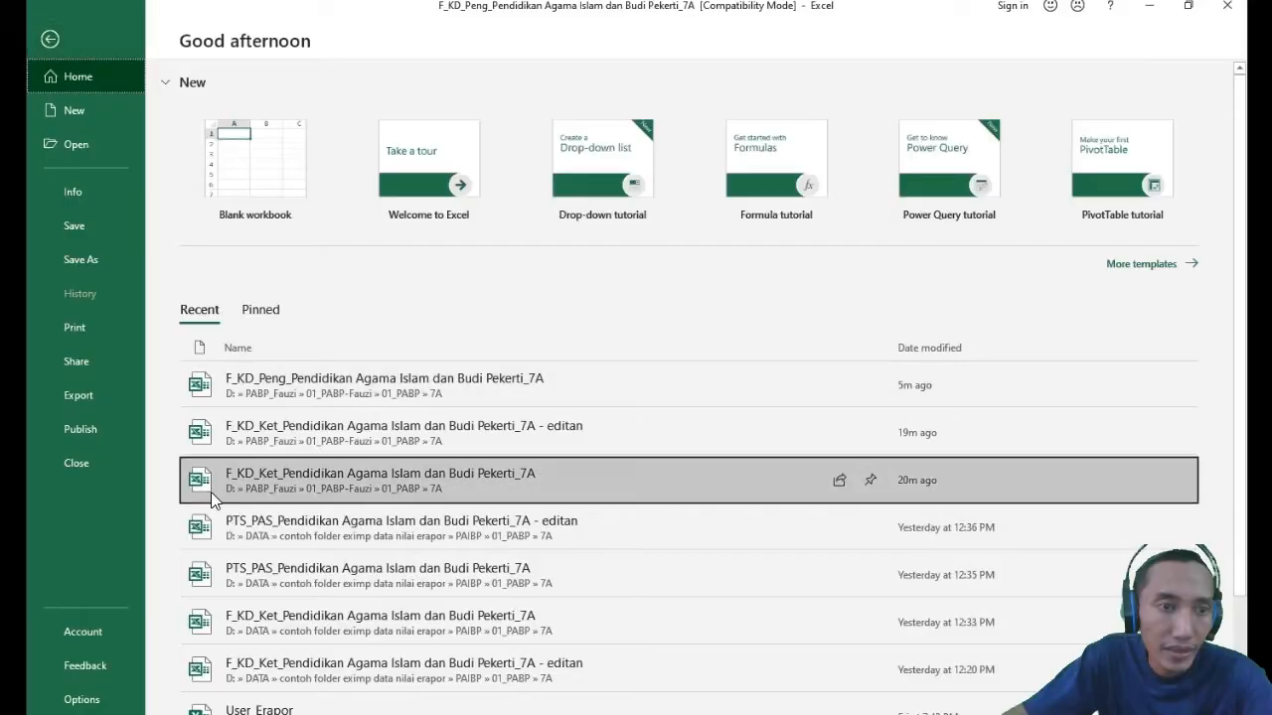
pyautogui.click(85, 462)
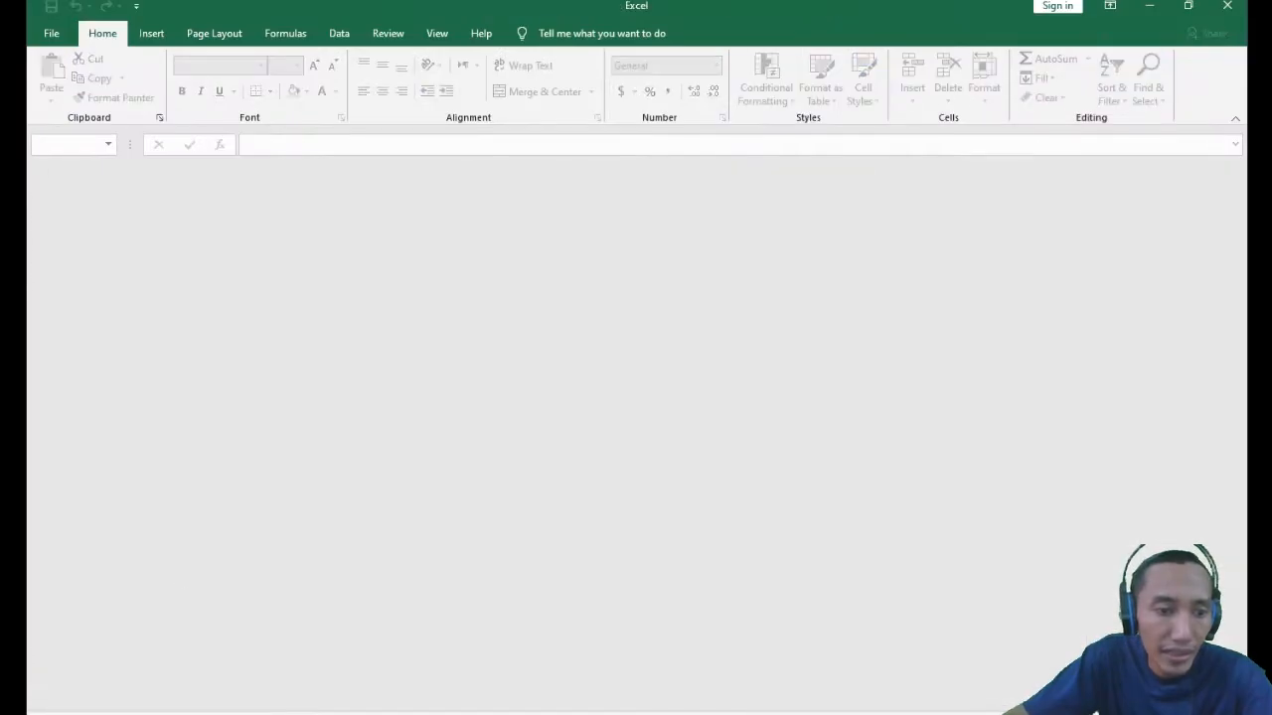
# - Switch to the 7A folder in File Explorer, open PTS_PAS_Pendidikan Agama Islam dan Budi Pekerti_7A and enable editing
pyautogui.moveTo(209, 713)
pyautogui.click(270, 661)
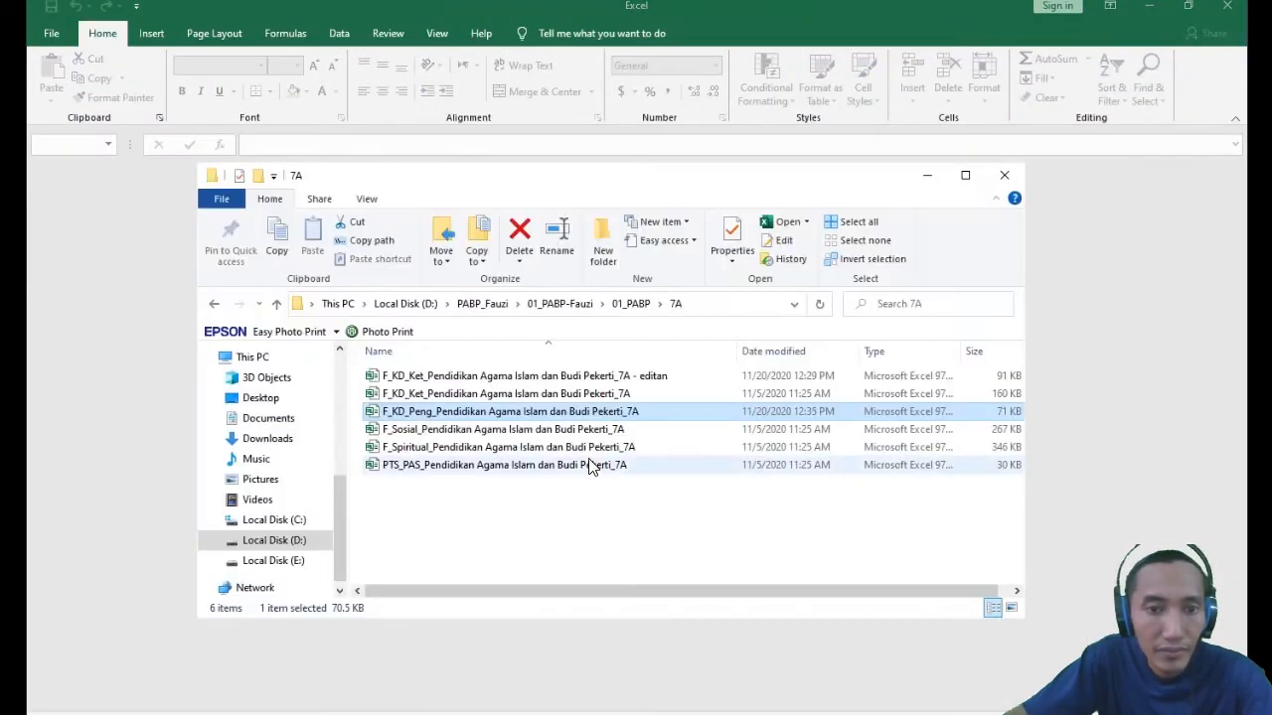
pyautogui.click(415, 431)
pyautogui.click(443, 452)
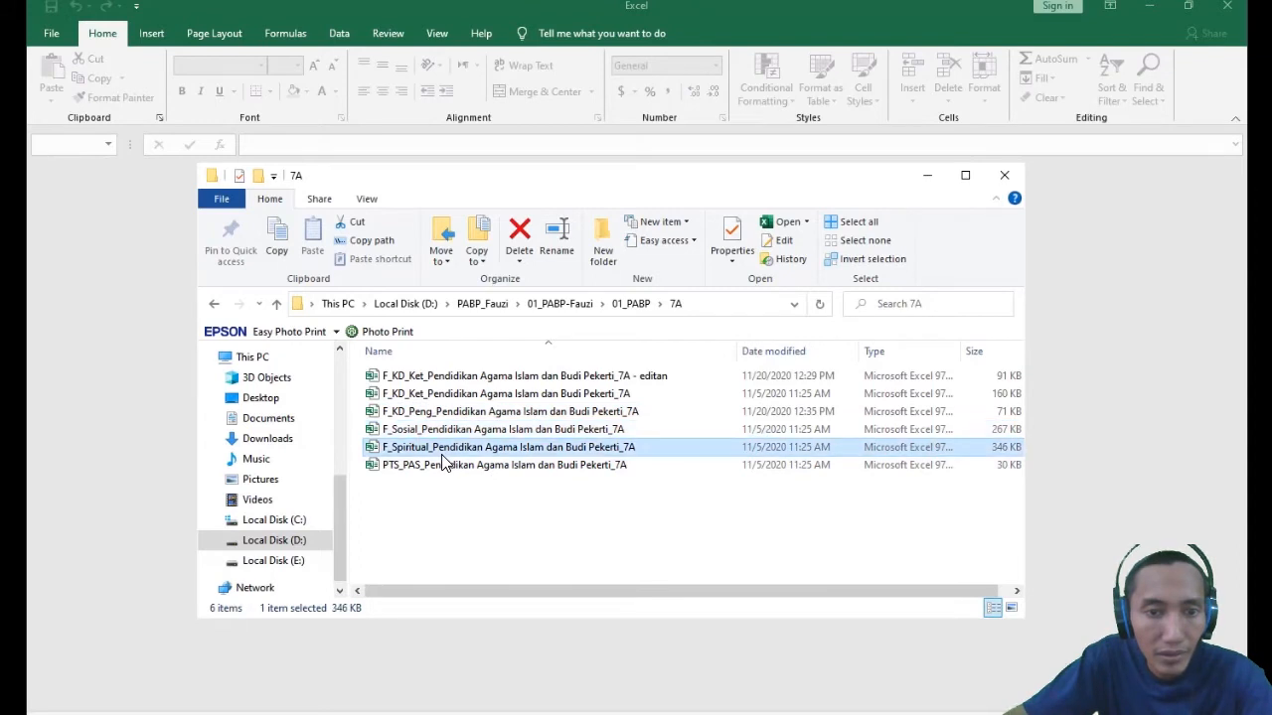
pyautogui.click(608, 394)
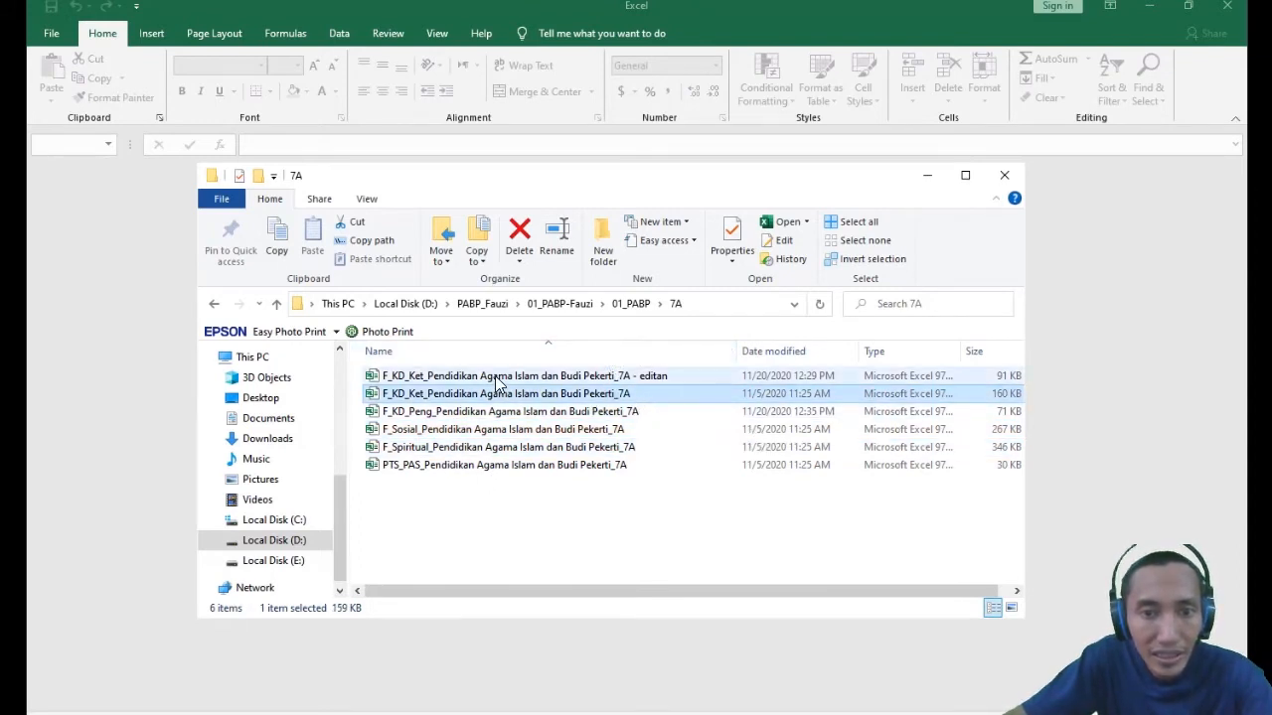
pyautogui.click(408, 469)
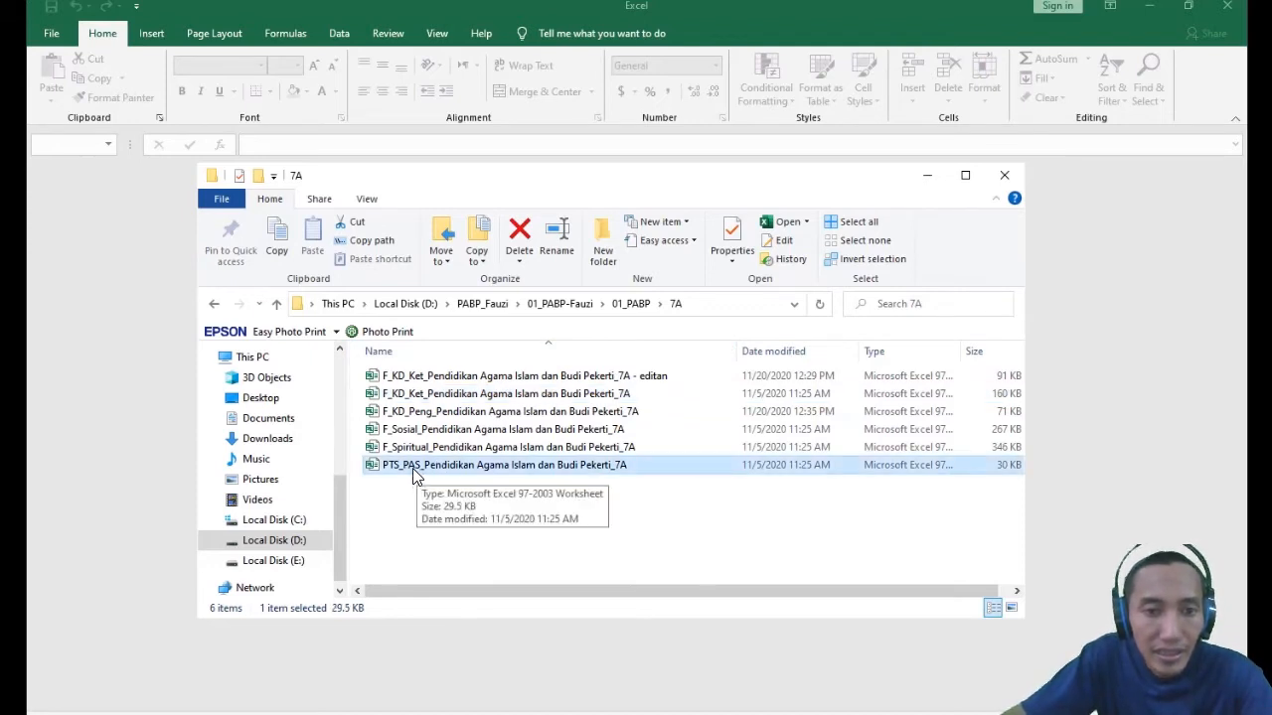
pyautogui.doubleClick(416, 472)
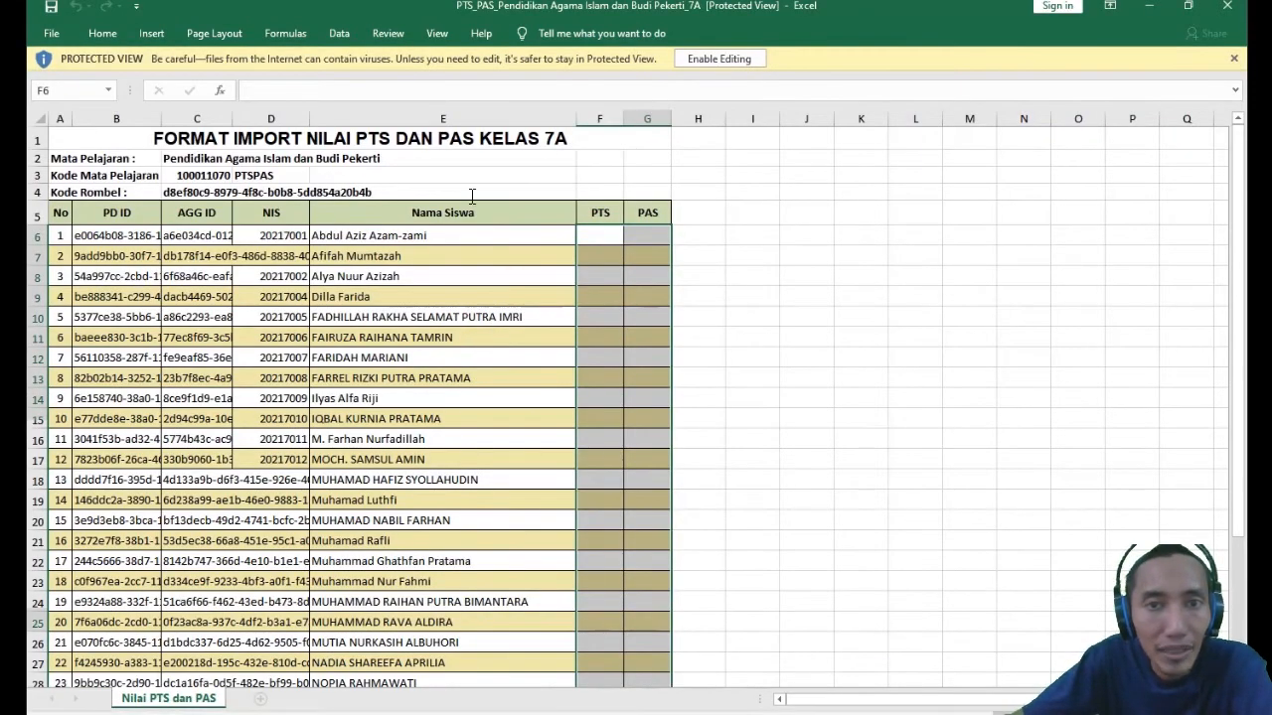
pyautogui.click(701, 63)
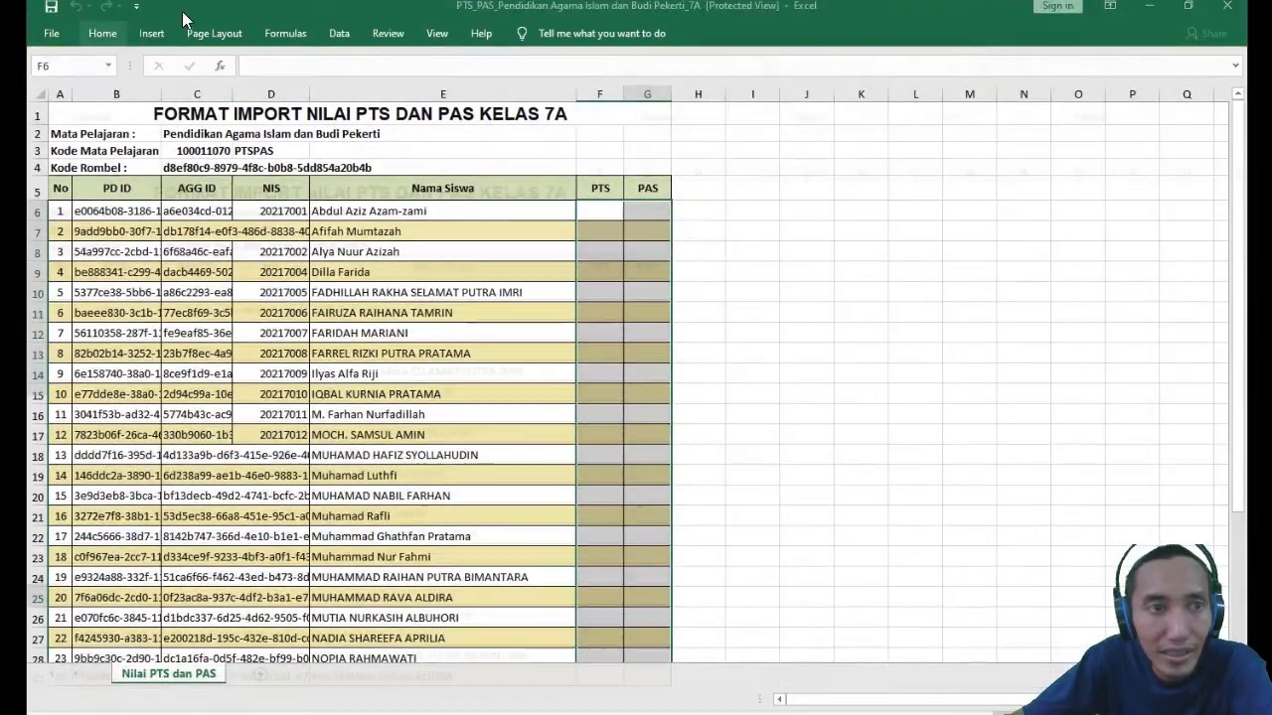
# - Save a copy of the workbook in the 7A folder as PTS_PAS_Pendidikan Agama Islam dan Budi Pekerti_7A - editan
pyautogui.click(53, 34)
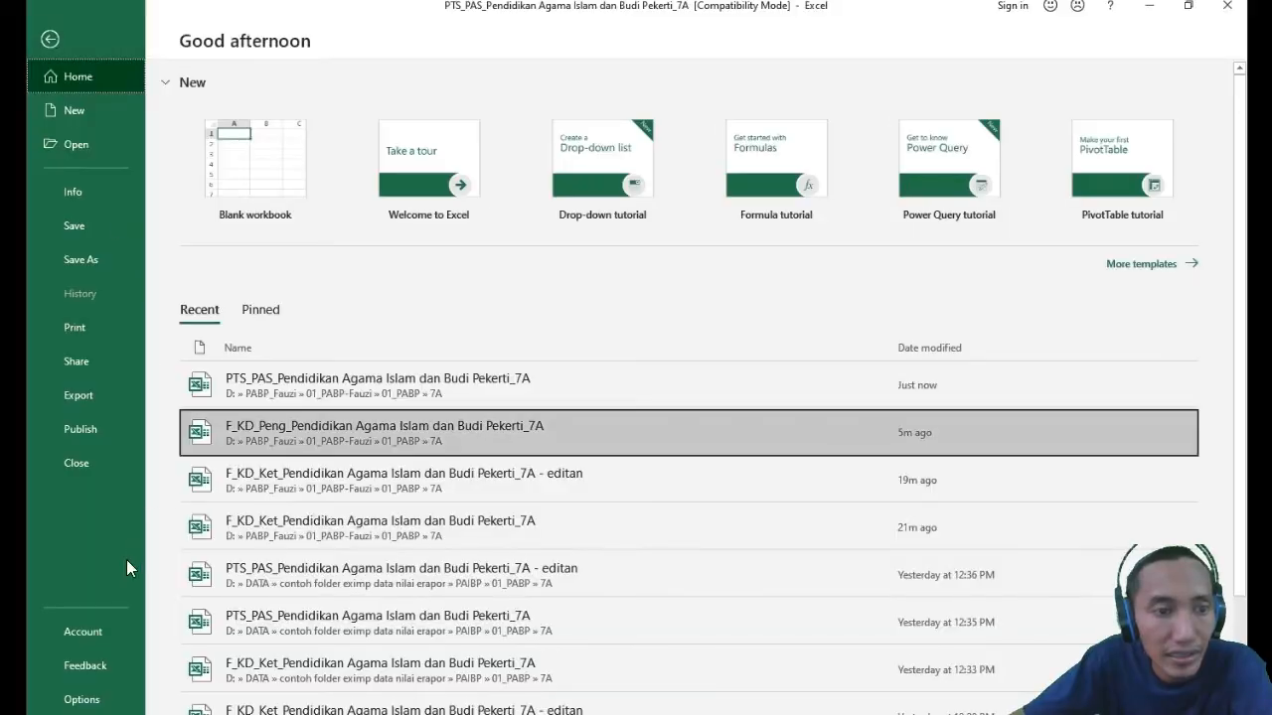
pyautogui.click(95, 257)
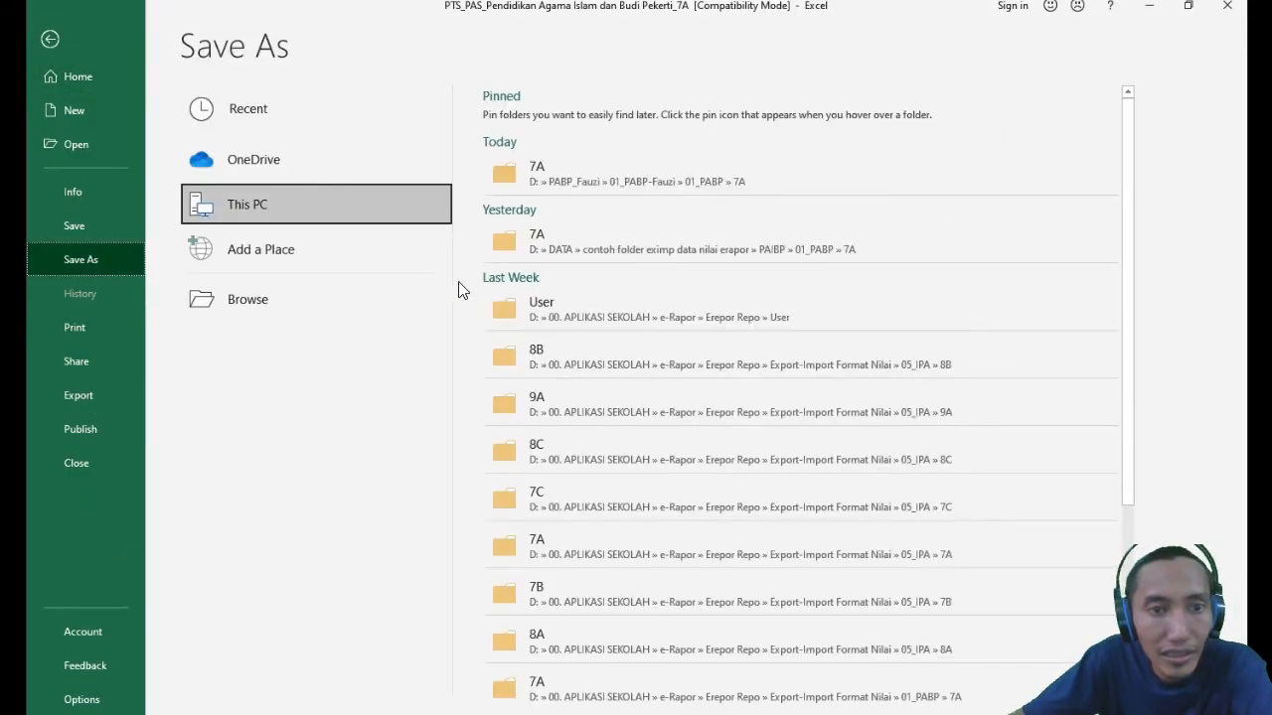
pyautogui.click(273, 308)
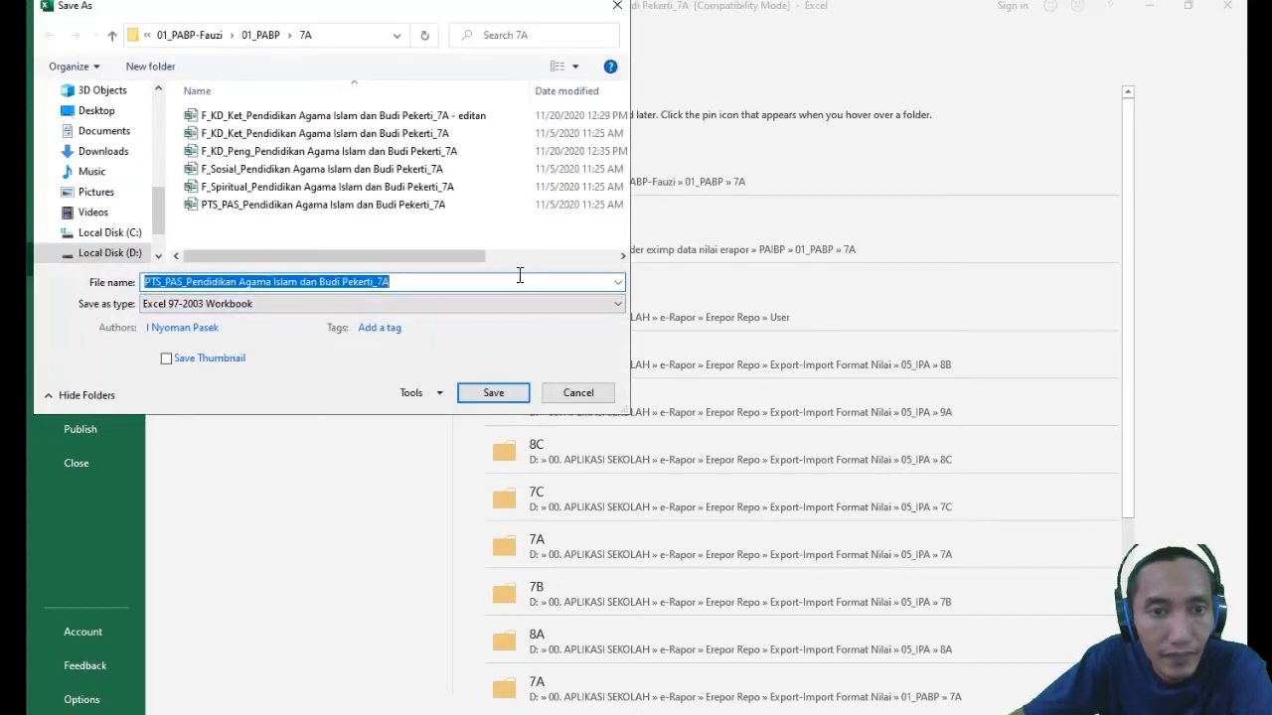
pyautogui.click(472, 287)
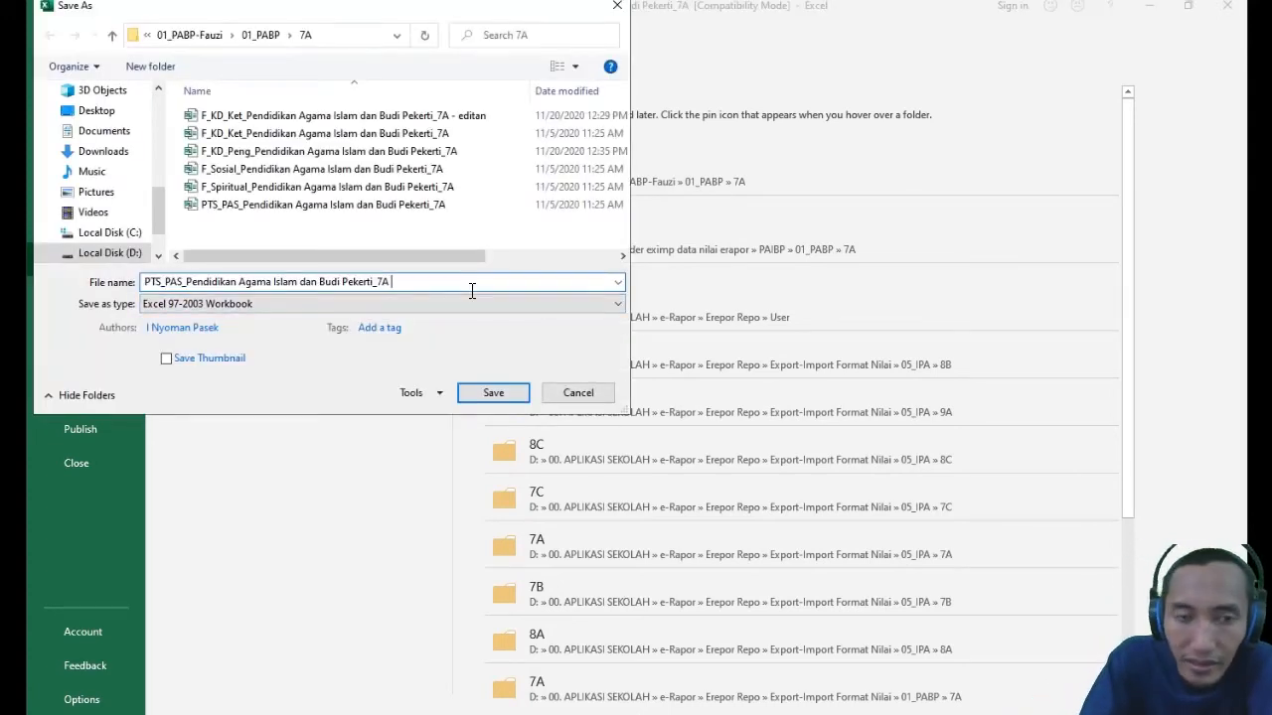
pyautogui.write('- editan')
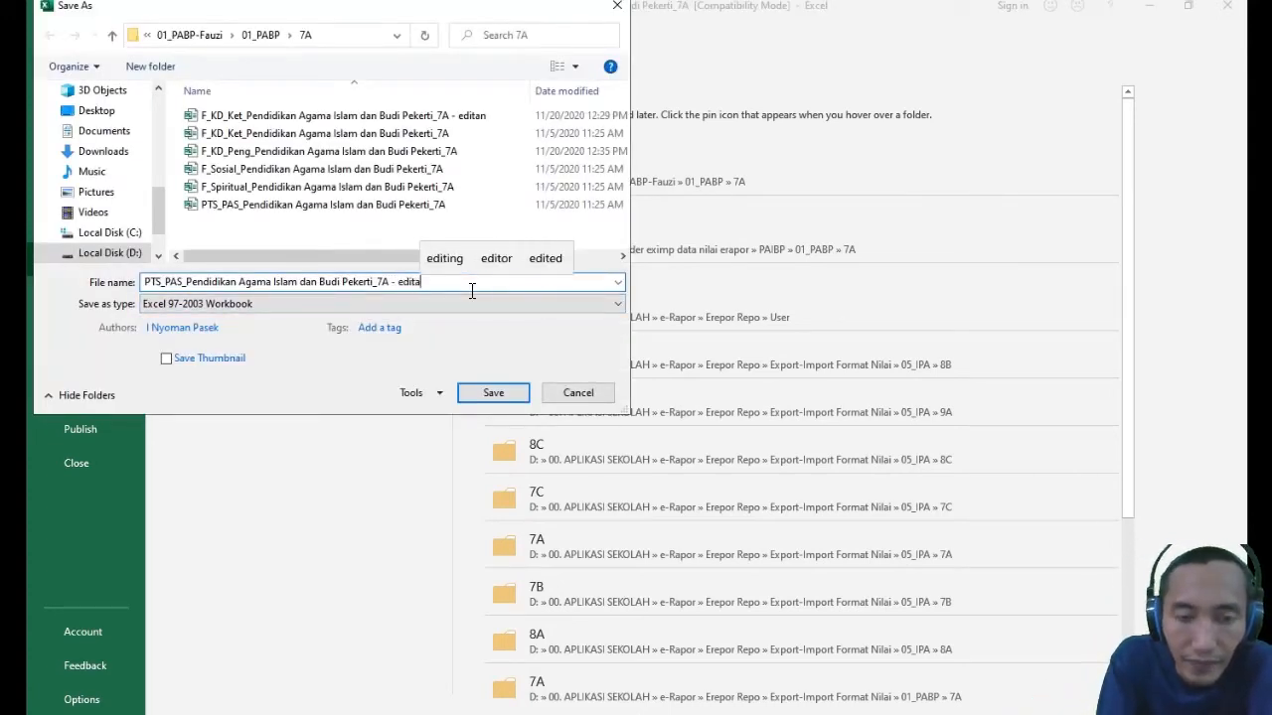
pyautogui.click(489, 394)
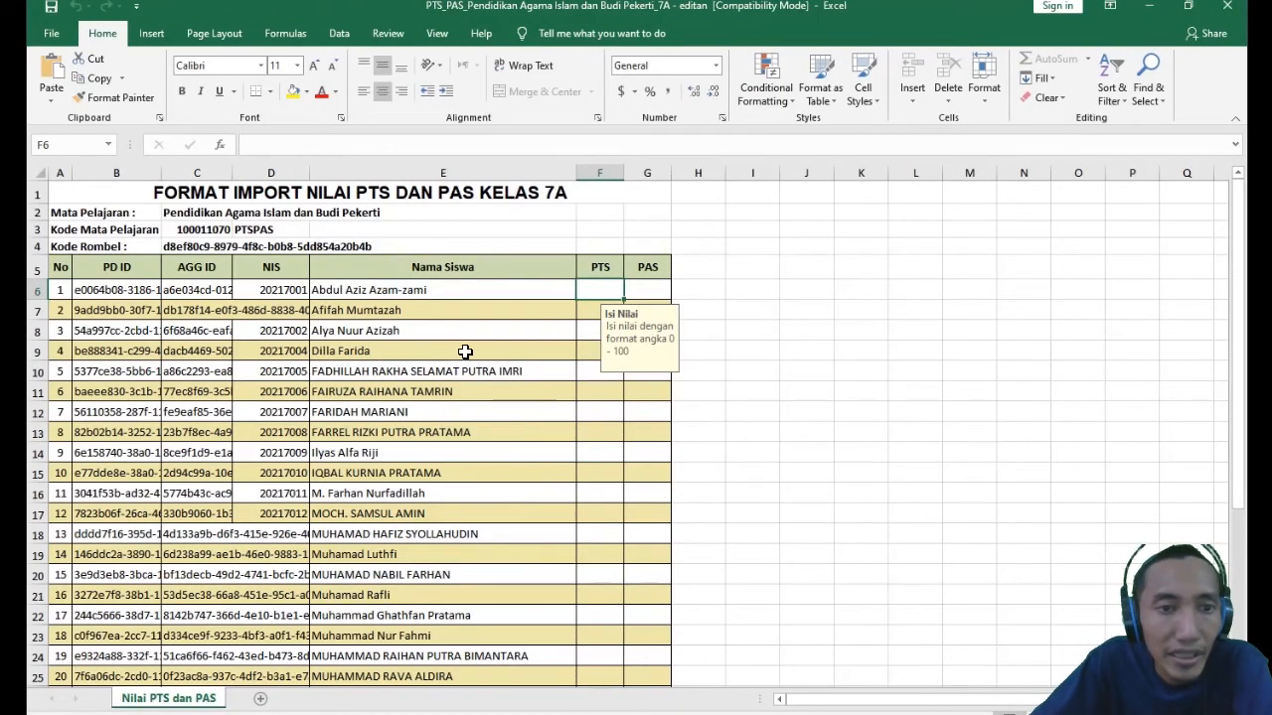
# - Examine the AGG ID and NIS columns from the first student in row 6 down to row 36
pyautogui.click(389, 310)
pyautogui.click(282, 288)
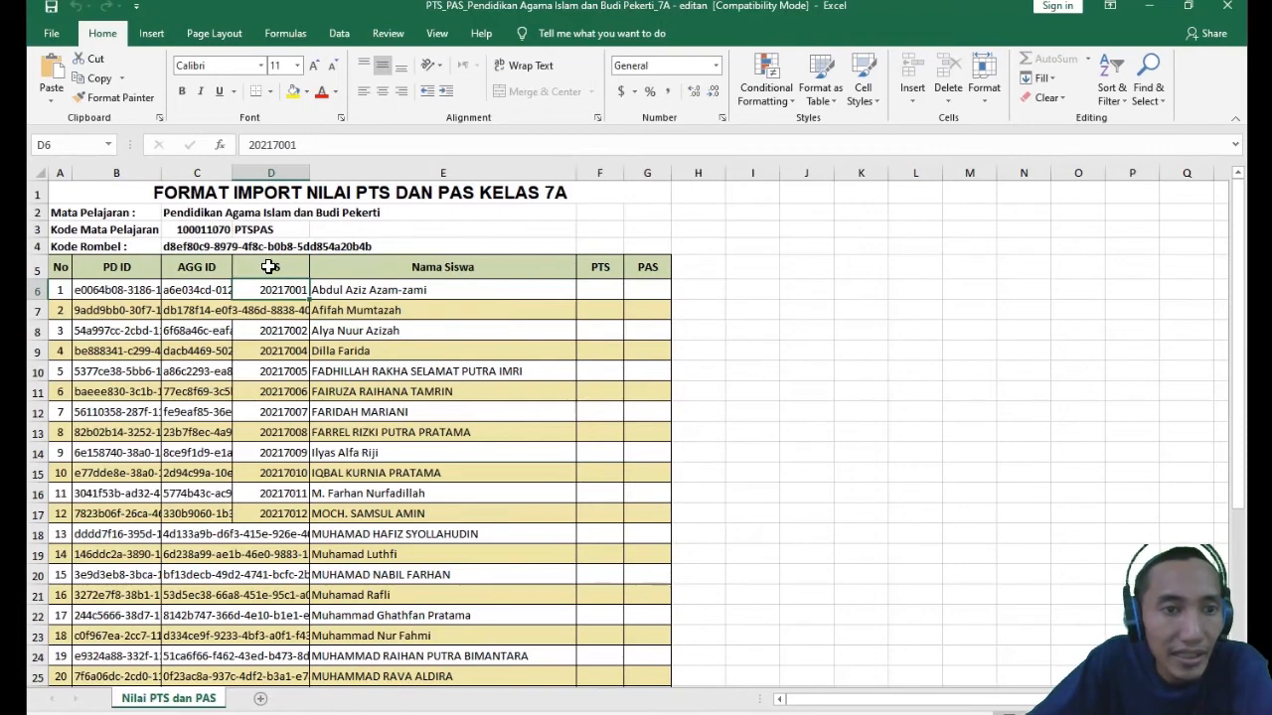
pyautogui.click(195, 266)
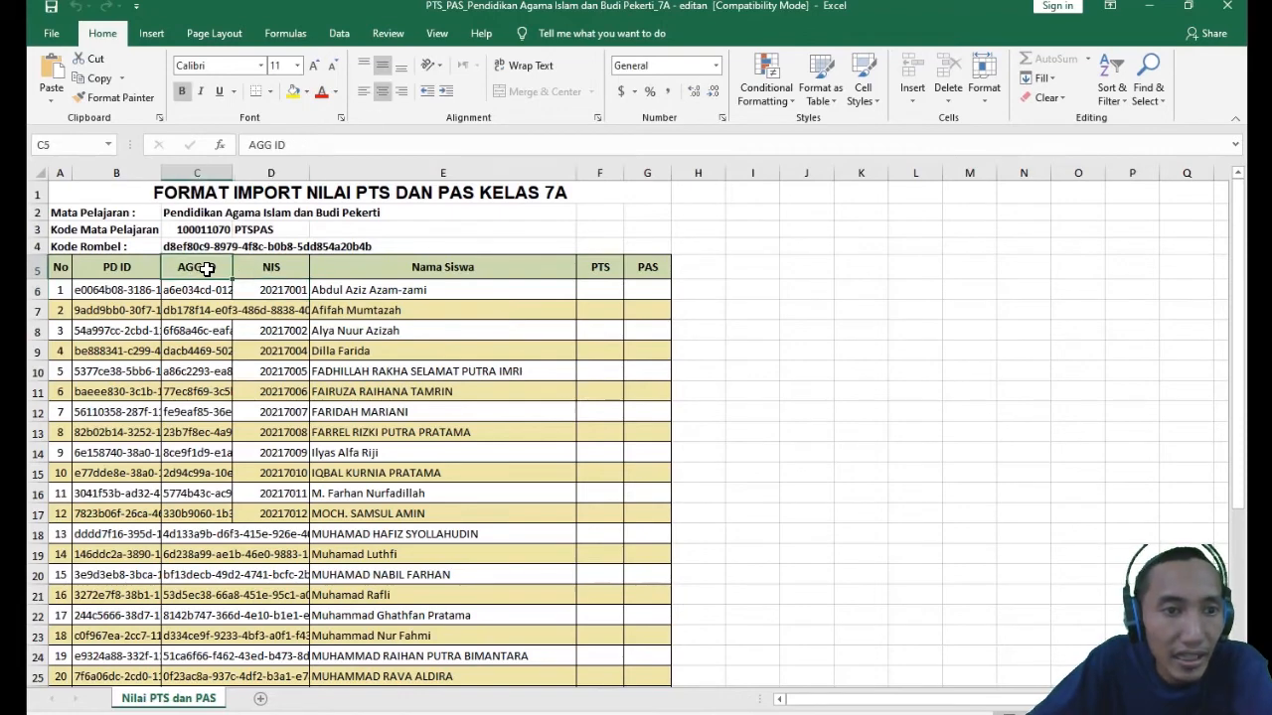
pyautogui.click(270, 290)
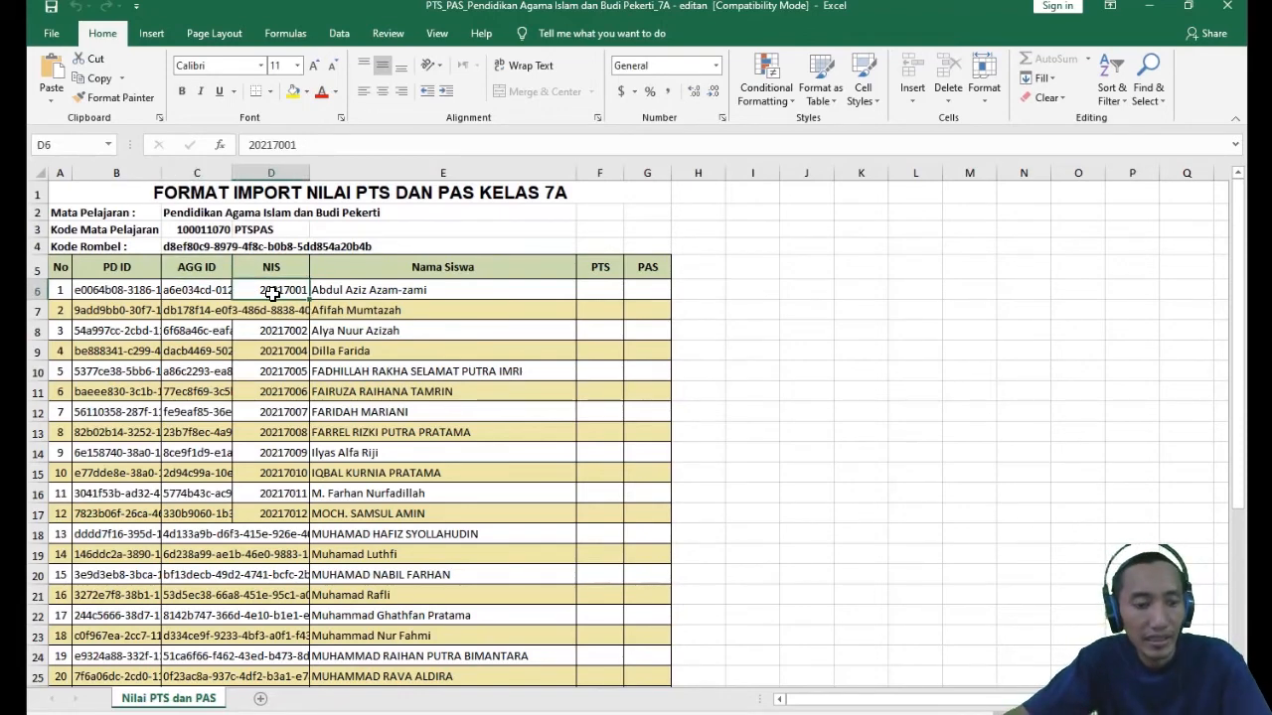
pyautogui.scroll(-11, 278, 398)
pyautogui.scroll(4, 287, 447)
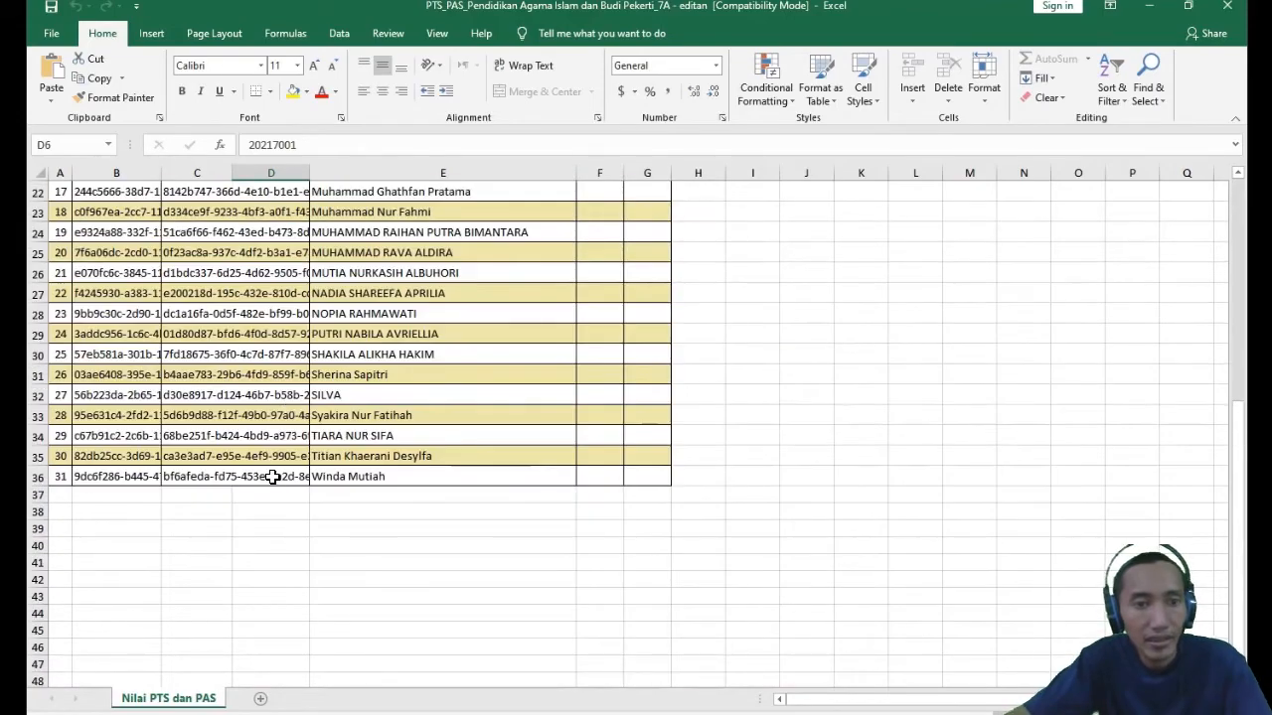
pyautogui.click(272, 477)
pyautogui.scroll(7, 285, 476)
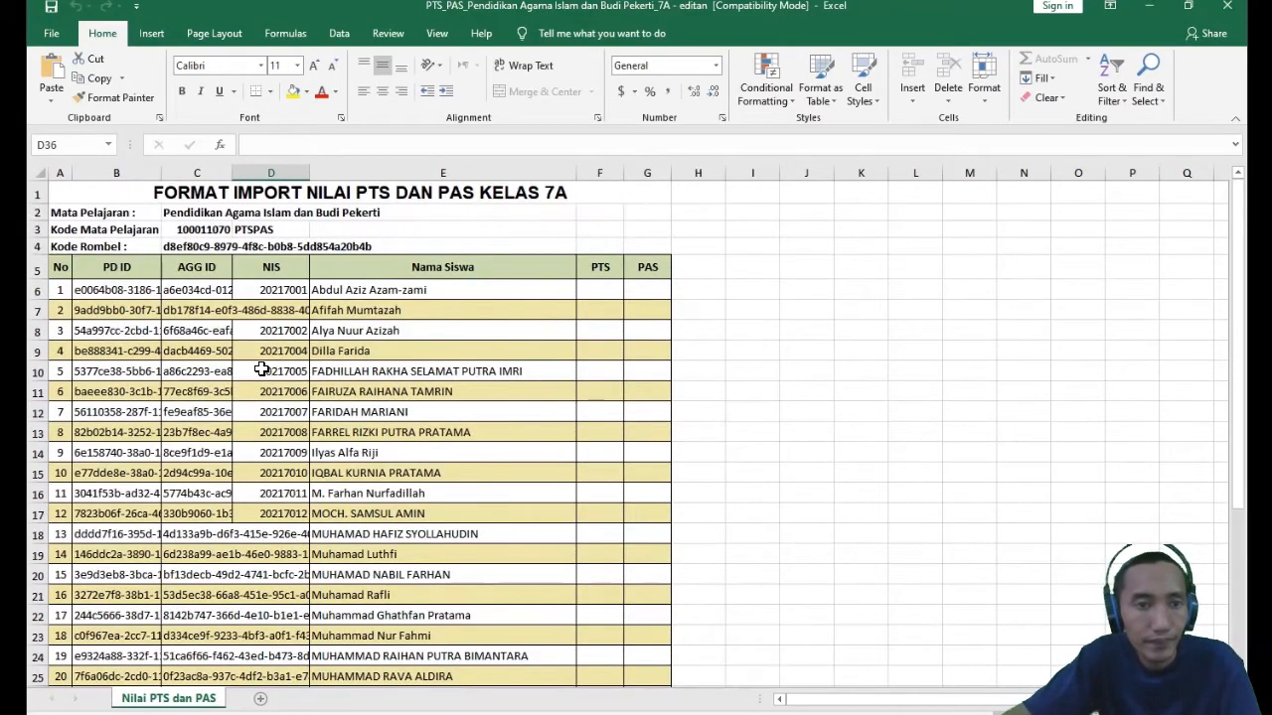
# - Try to clear the NIS values in D6:D36 on the protected sheet
pyautogui.click(255, 290)
pyautogui.scroll(-7, 345, 568)
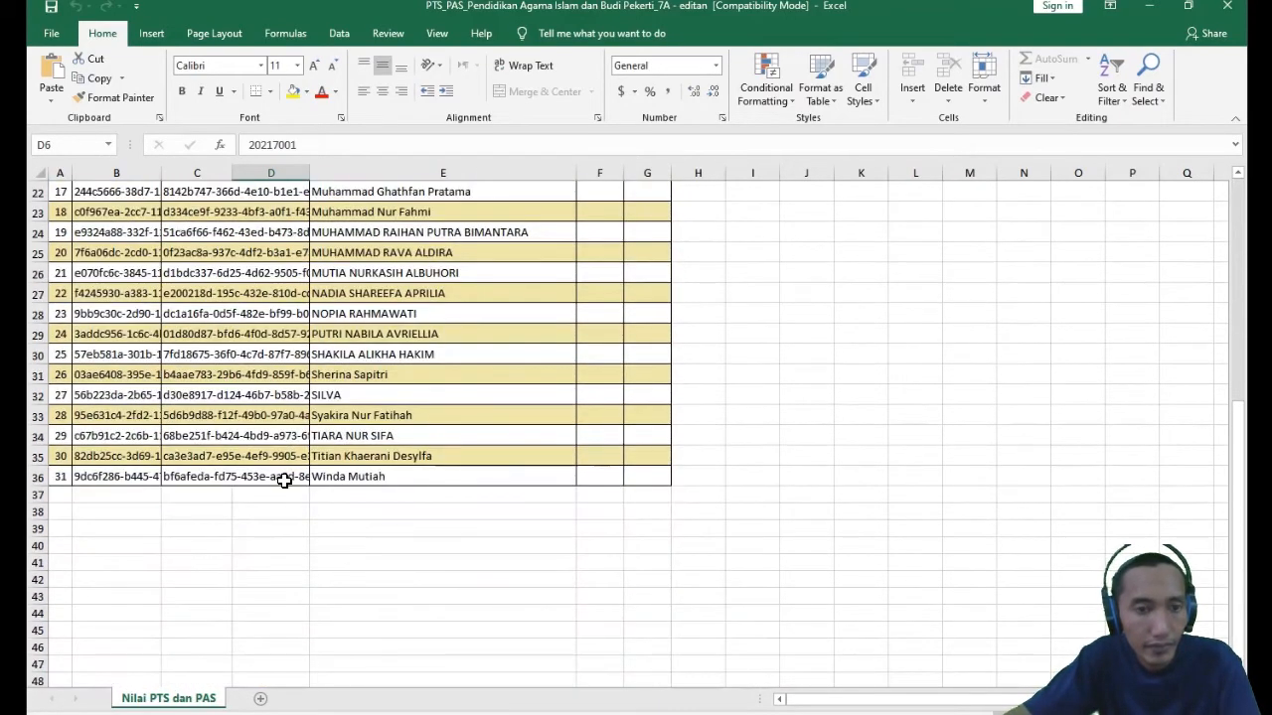
pyautogui.keyDown('shift'); pyautogui.click(282, 476); pyautogui.keyUp('shift')
pyautogui.press('Delete')
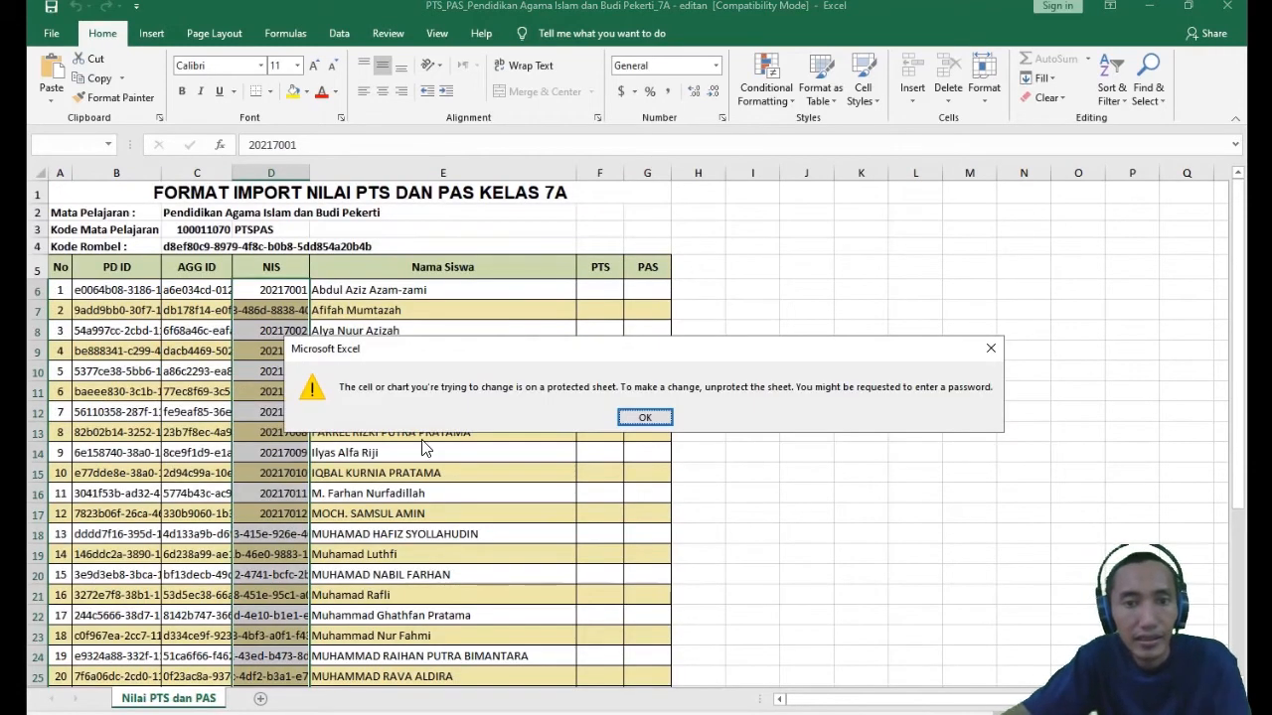
pyautogui.click(648, 418)
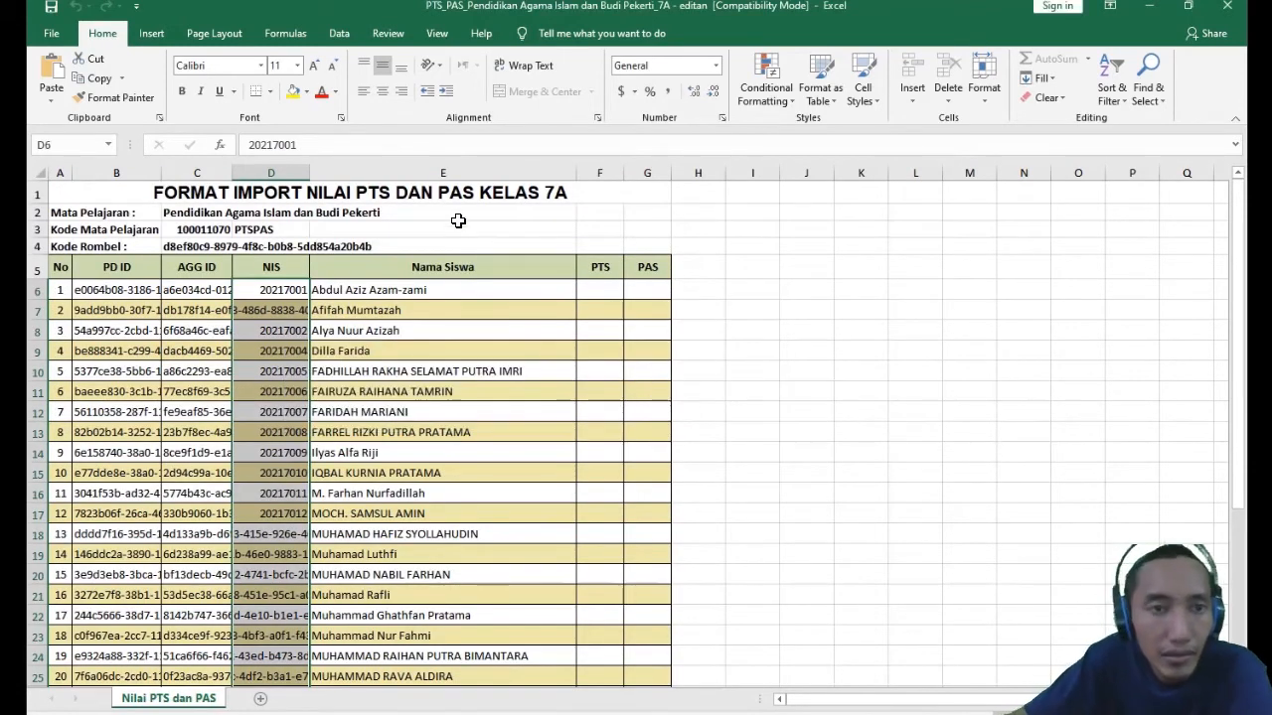
# - Remove the protection from the Nilai PTS dan PAS sheet
pyautogui.moveTo(642, 3)
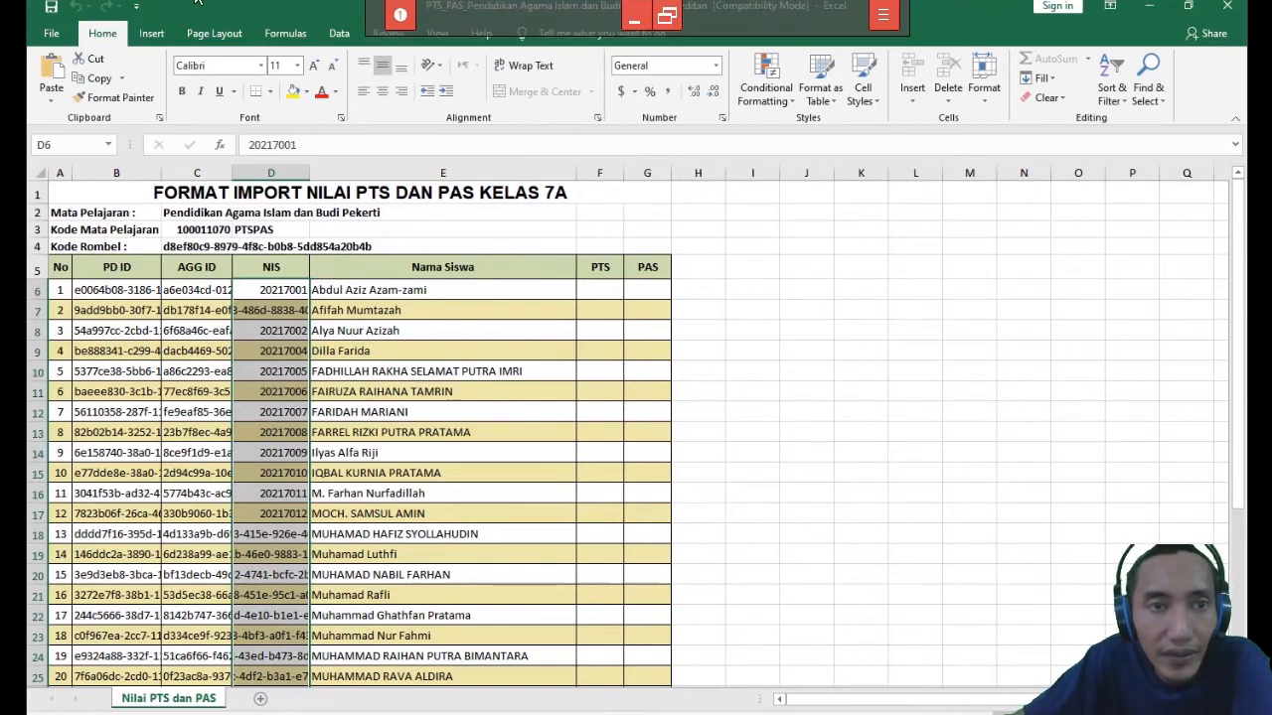
pyautogui.click(386, 34)
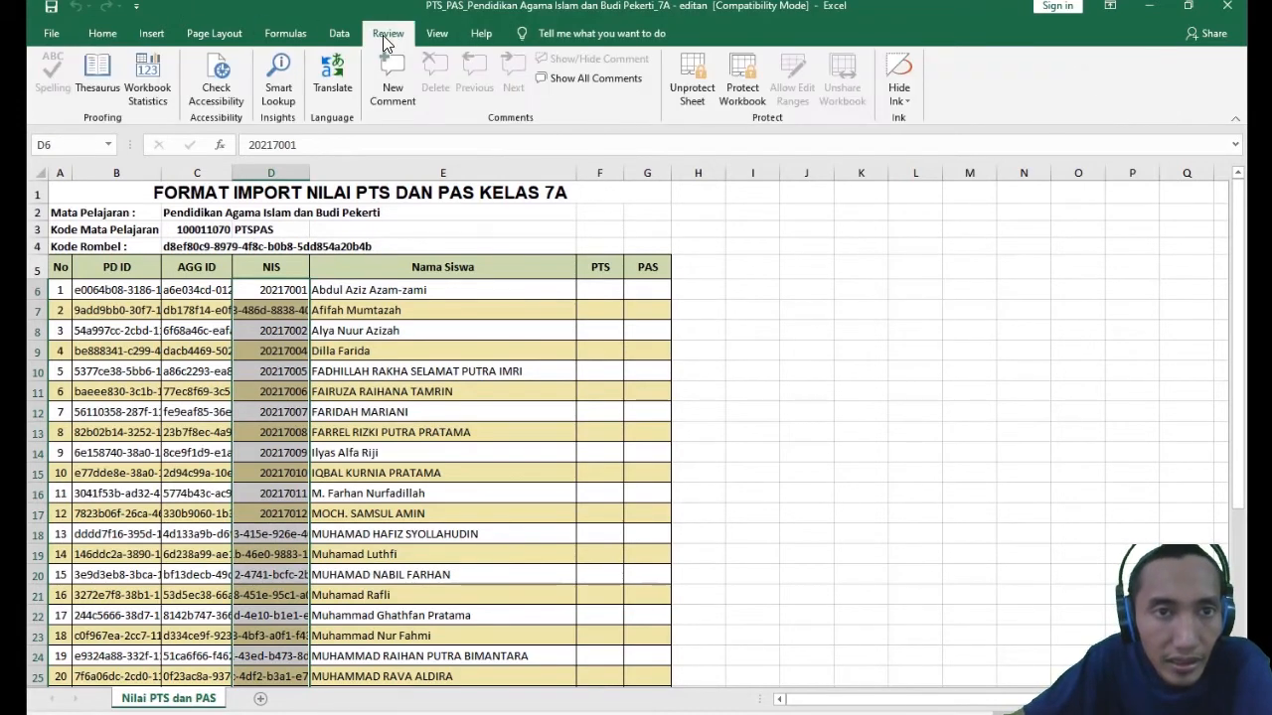
pyautogui.click(692, 71)
pyautogui.click(103, 33)
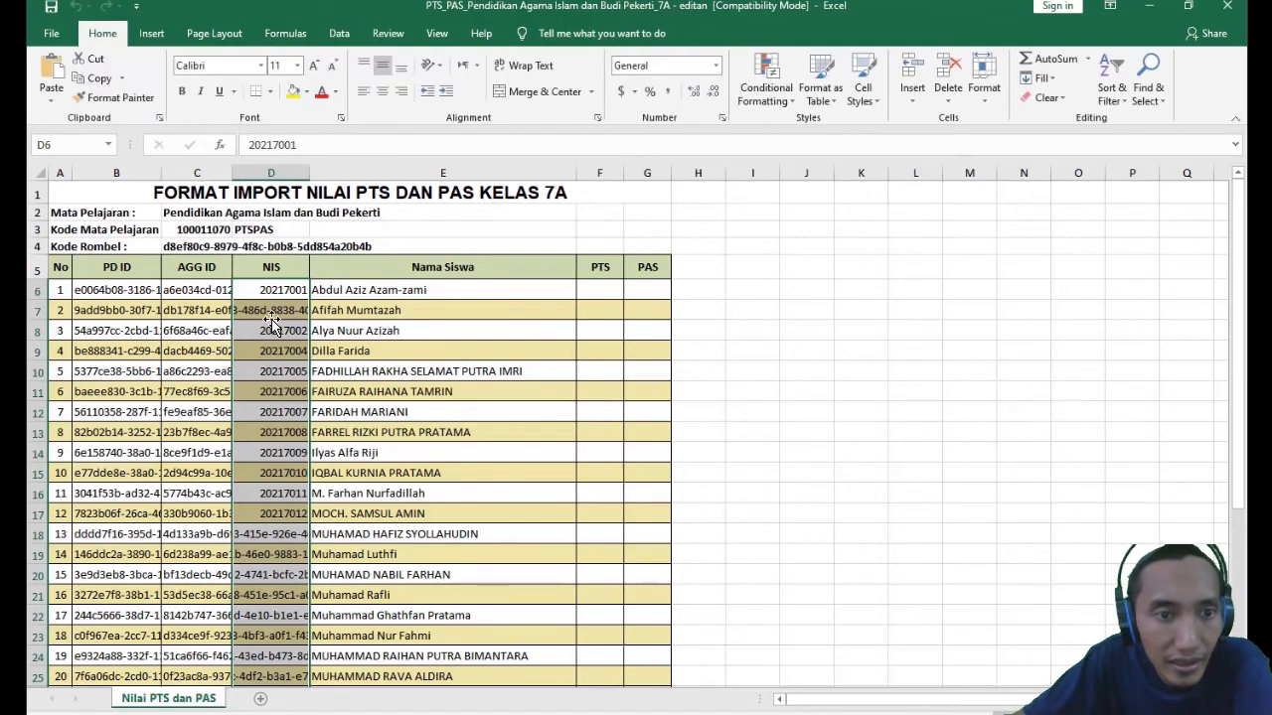
# - Clear all NIS values for the students in D6:D36
pyautogui.click(283, 291)
pyautogui.scroll(-7, 298, 378)
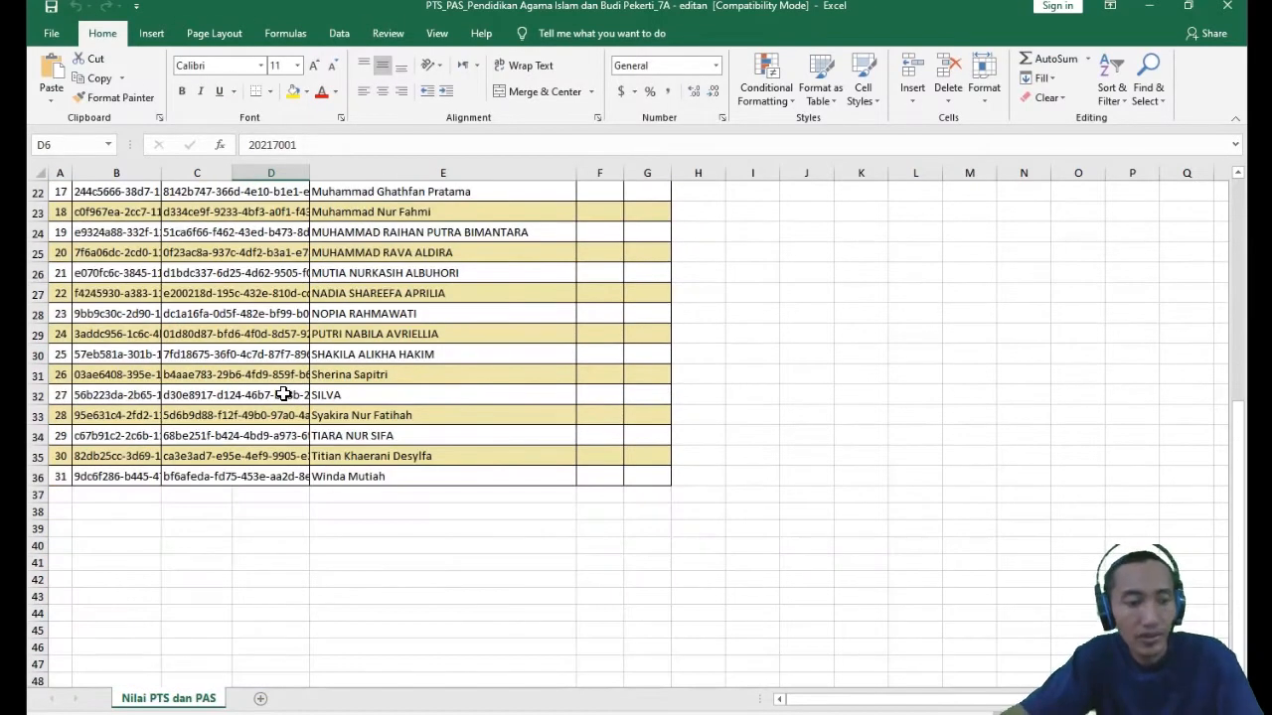
pyautogui.keyDown('shift'); pyautogui.click(290, 473); pyautogui.keyUp('shift')
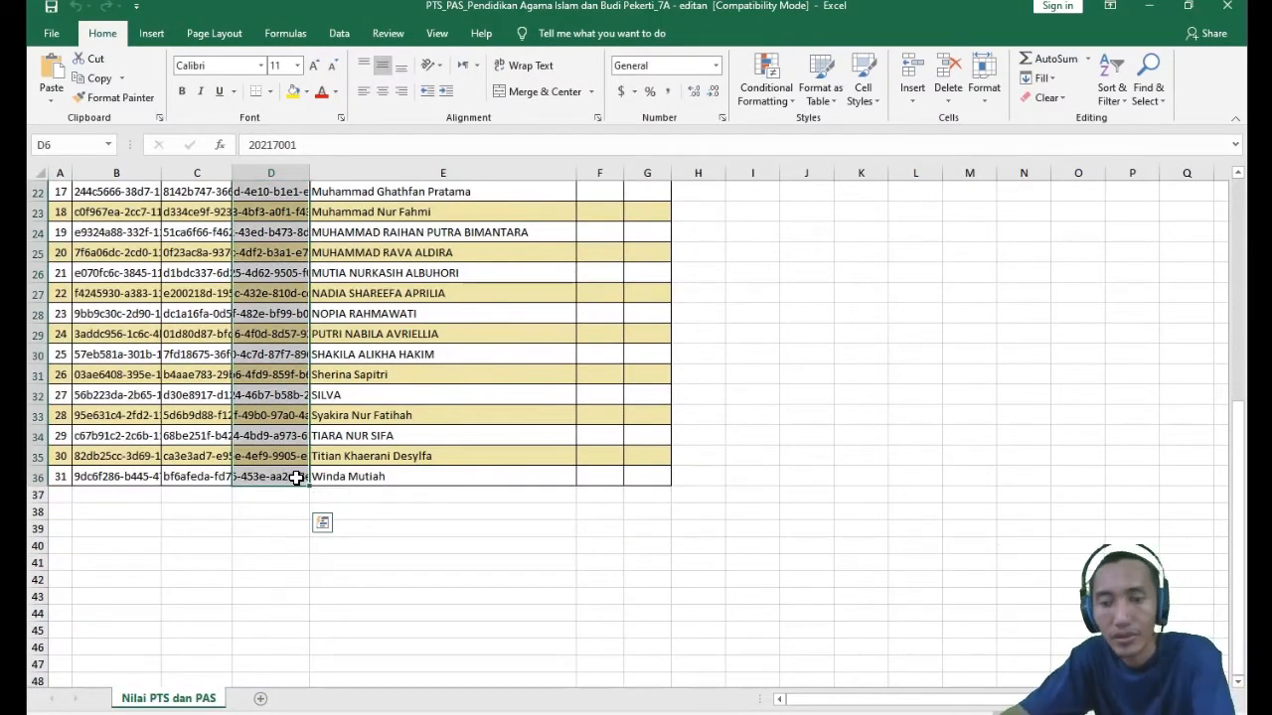
pyautogui.press('Delete')
pyautogui.scroll(7, 294, 482)
# - Clear all PD ID values in B6:B36
pyautogui.click(127, 289)
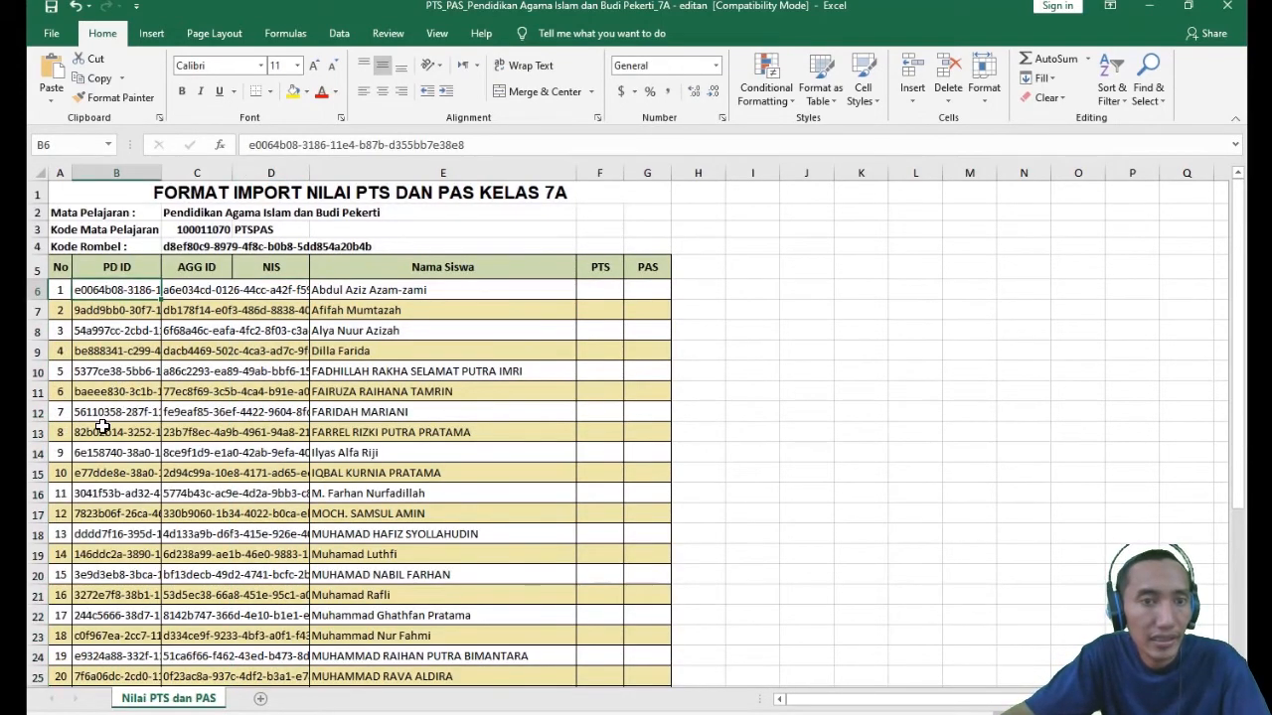
pyautogui.scroll(-5, 102, 427)
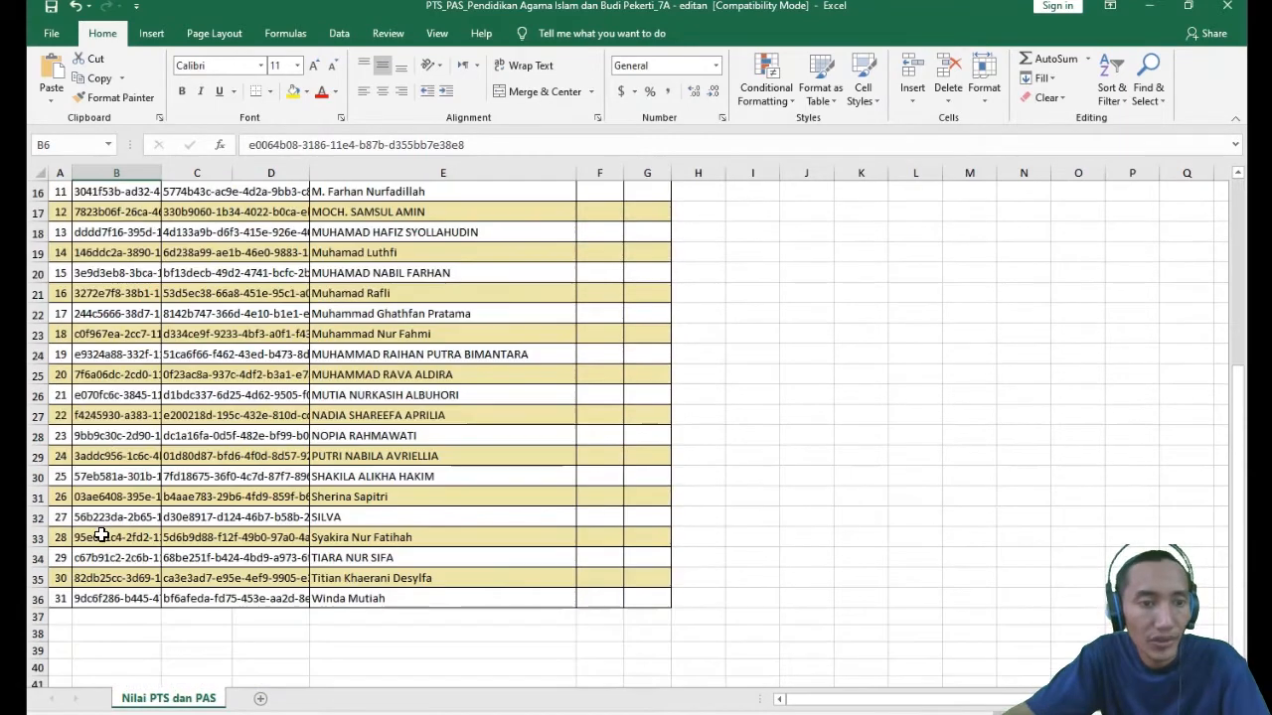
pyautogui.keyDown('shift'); pyautogui.click(98, 600); pyautogui.keyUp('shift')
pyautogui.press('Delete')
pyautogui.scroll(5, 134, 559)
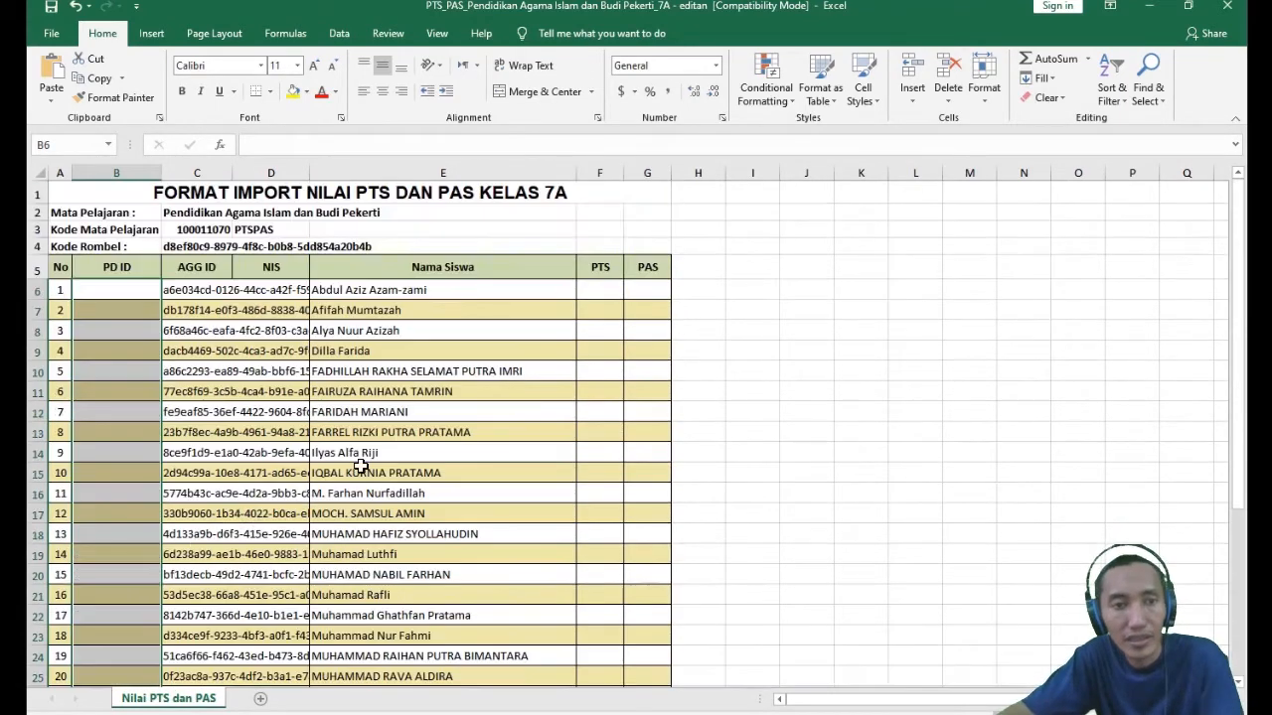
# - Clear all student names in the Nama Siswa column, E6:E36
pyautogui.click(340, 290)
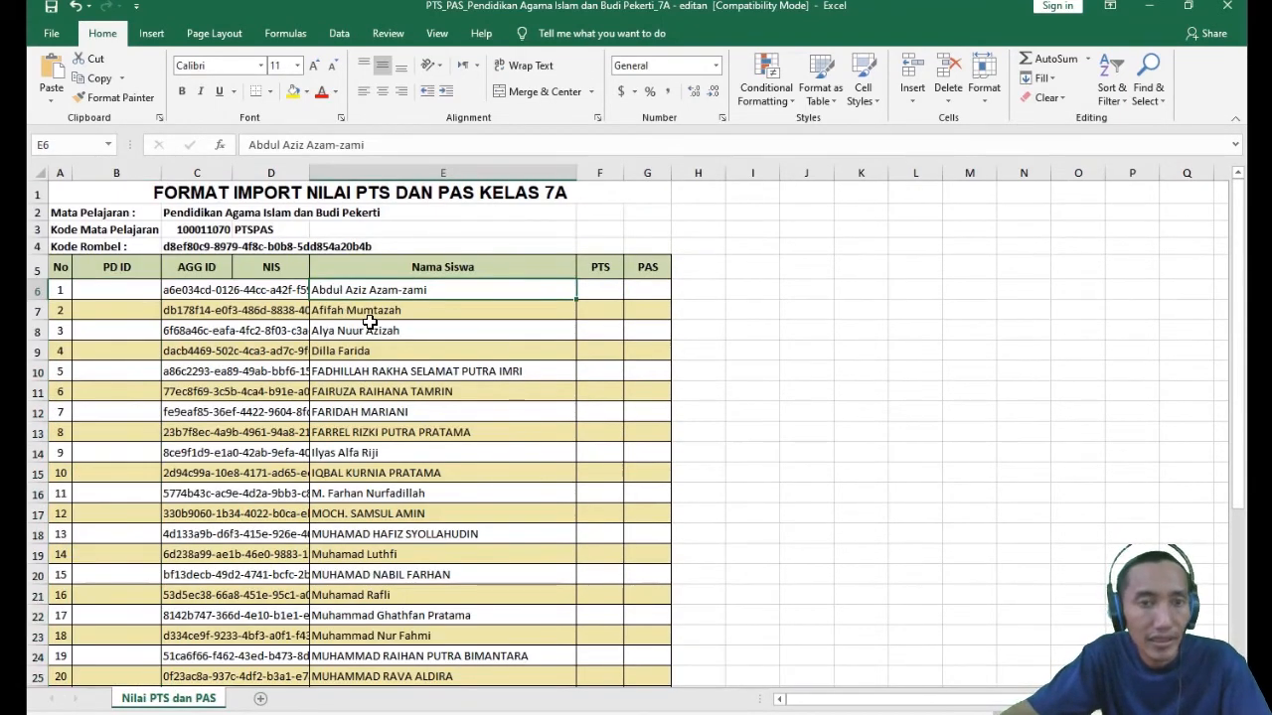
pyautogui.scroll(-7, 427, 477)
pyautogui.keyDown('shift'); pyautogui.click(341, 476); pyautogui.keyUp('shift')
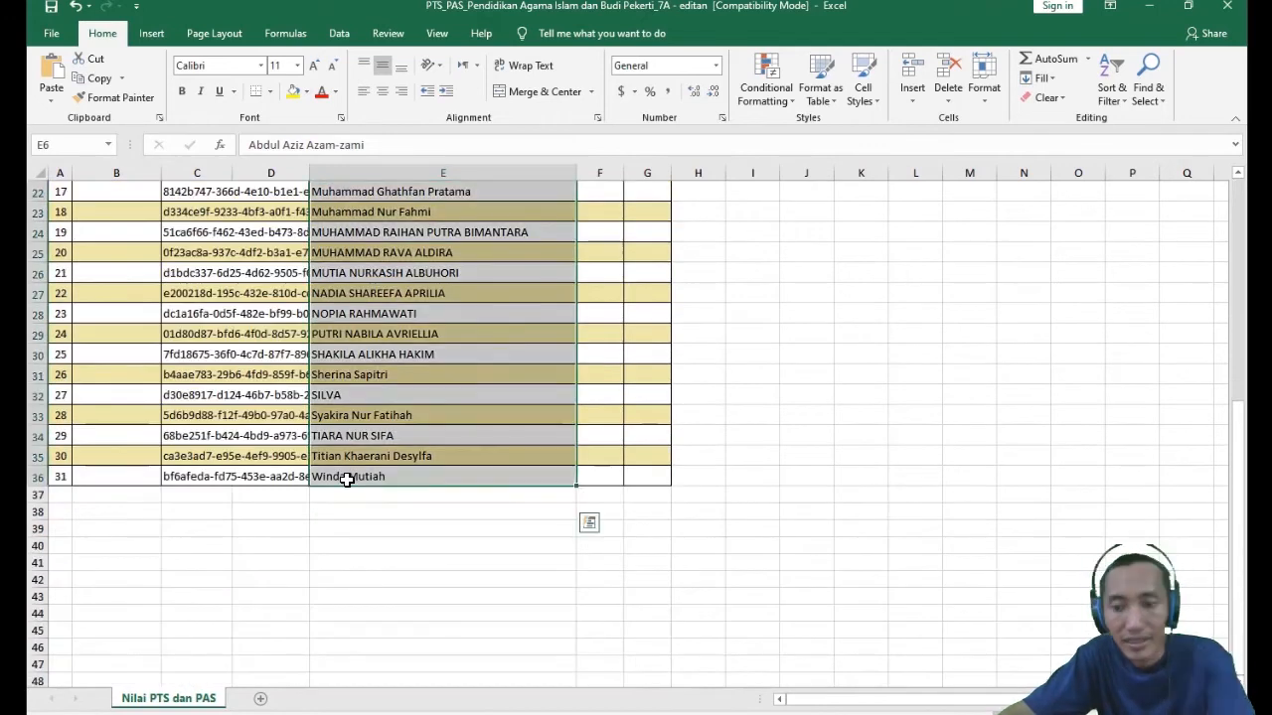
pyautogui.press('Delete')
pyautogui.scroll(7, 353, 462)
pyautogui.click(401, 343)
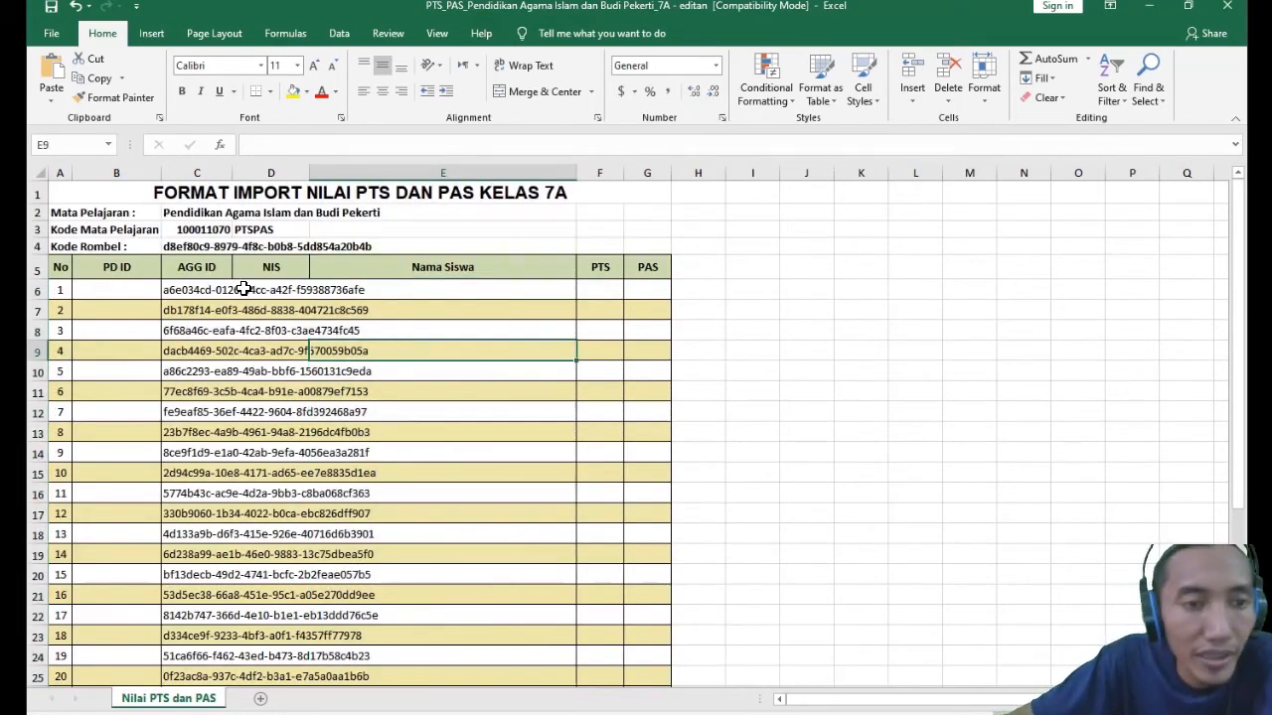
pyautogui.click(212, 270)
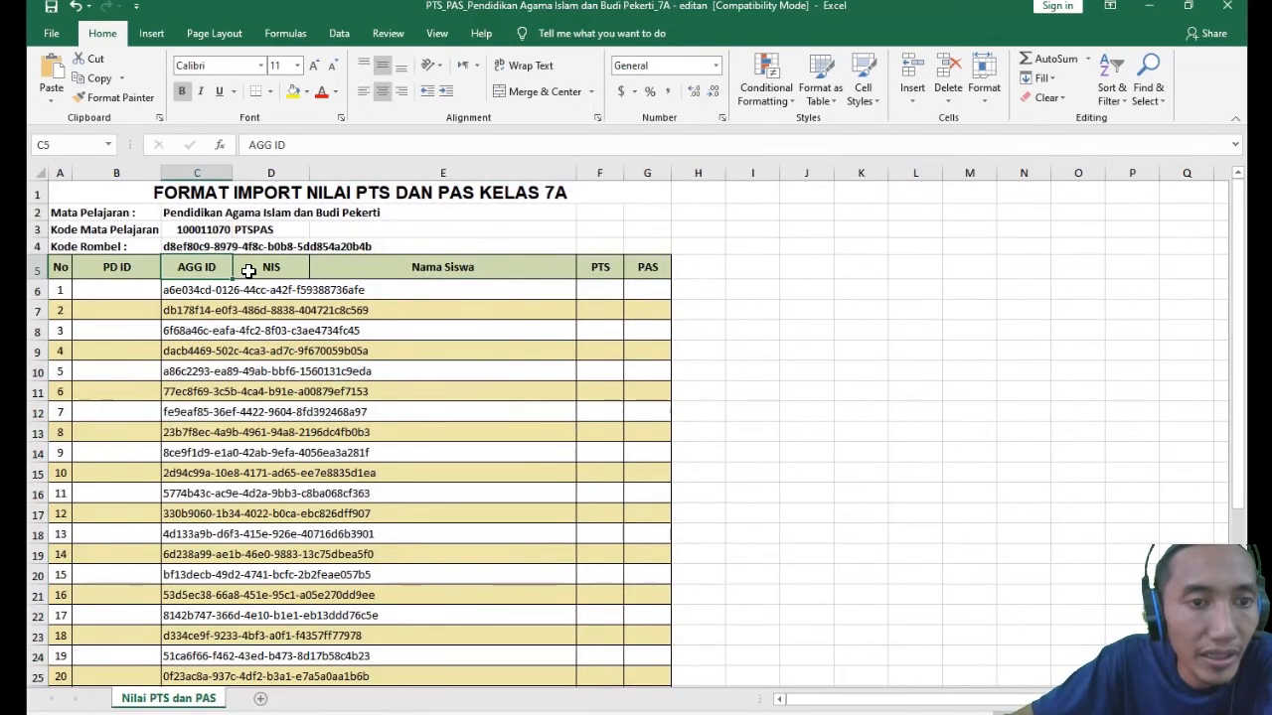
pyautogui.click(463, 295)
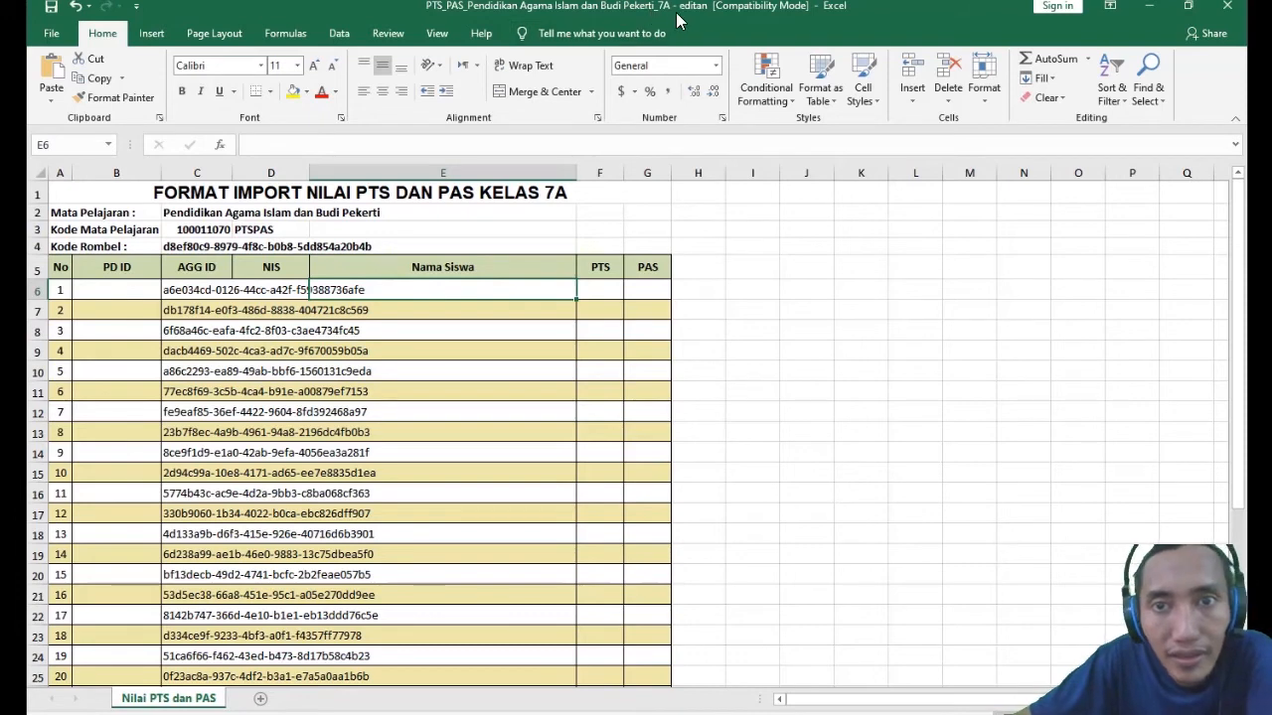
pyautogui.moveTo(592, 3)
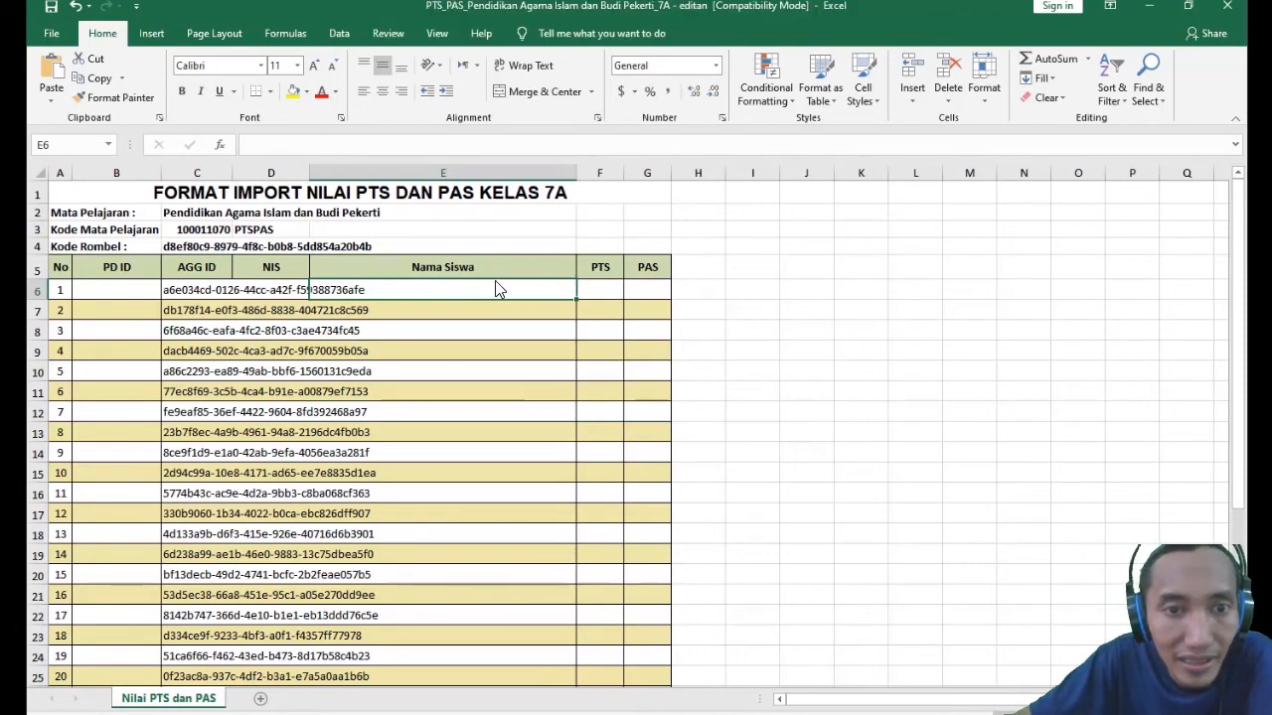
pyautogui.click(447, 366)
# - Enter two sample student names in the Nama Siswa cells E6 and E7
pyautogui.click(421, 296)
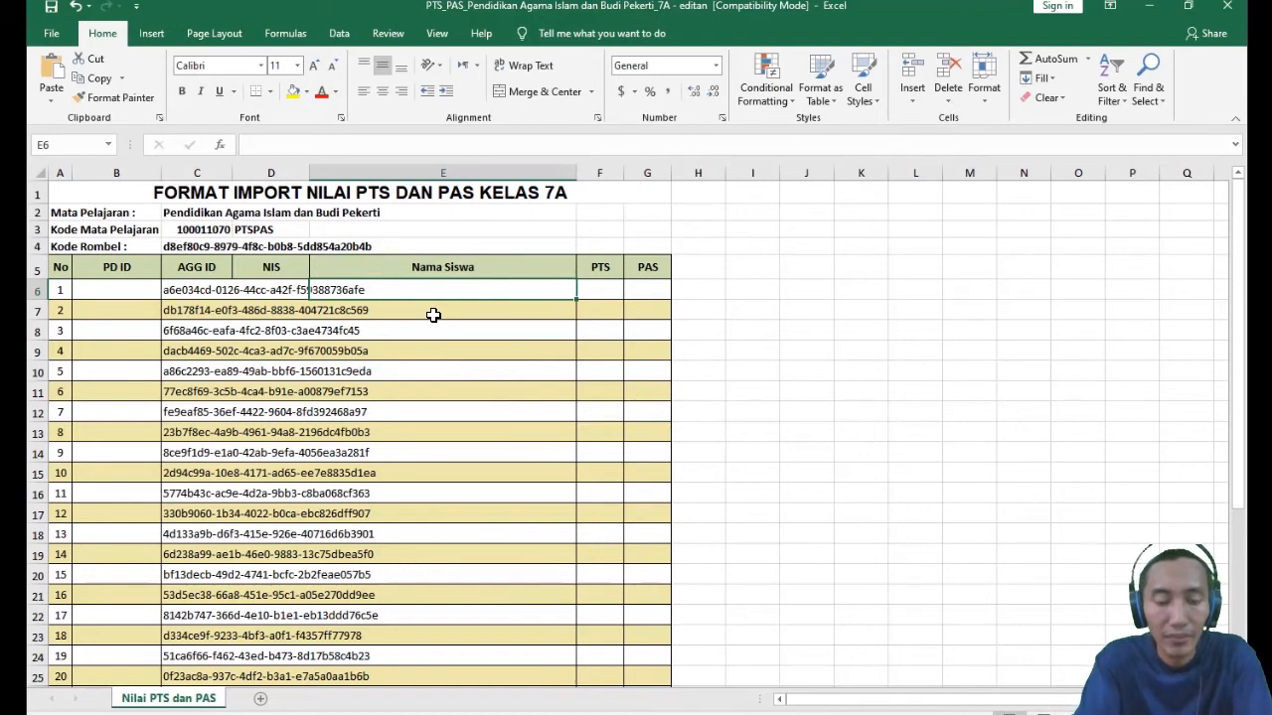
pyautogui.write('m')
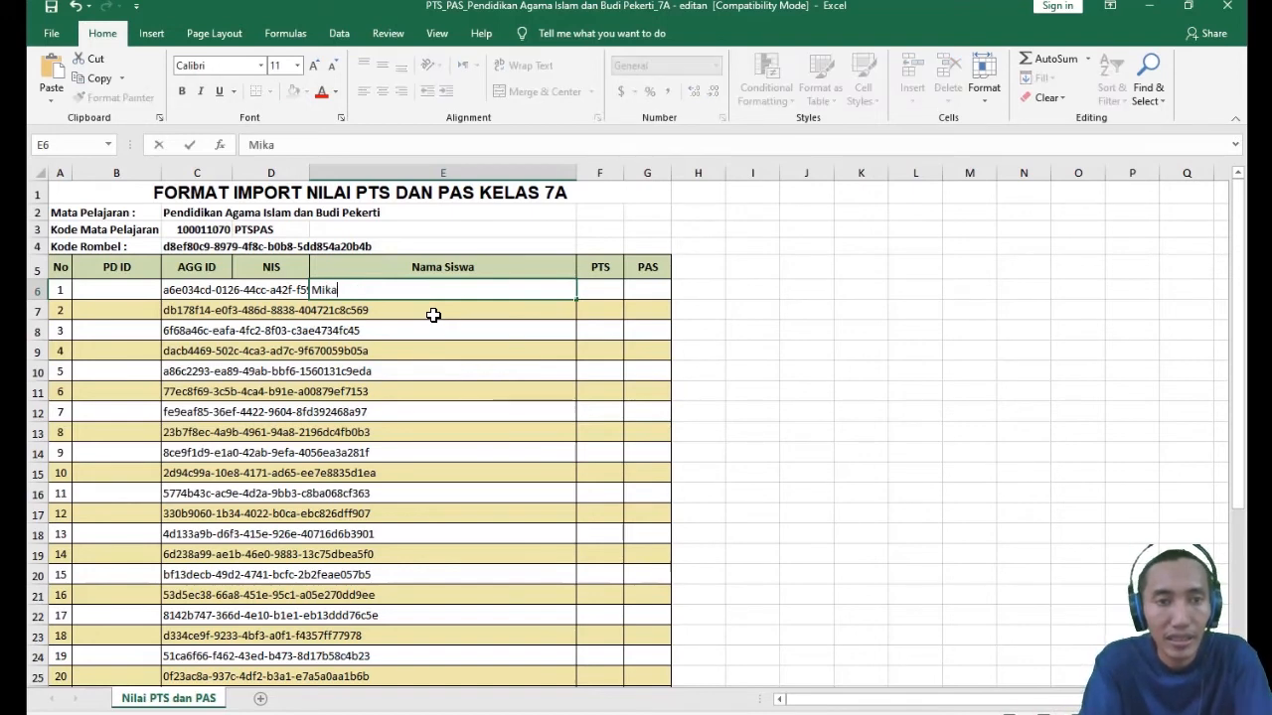
pyautogui.write('ikaila')
pyautogui.press('Return')
pyautogui.write('Mikaili')
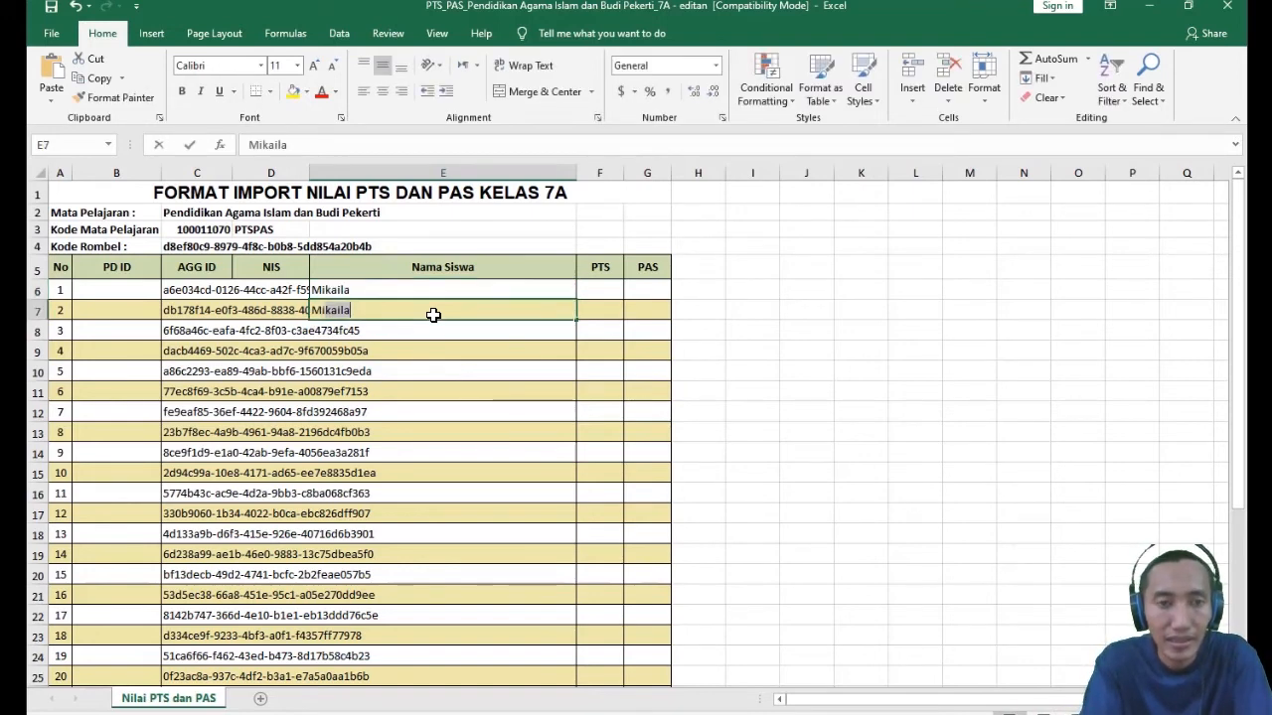
pyautogui.press('Return')
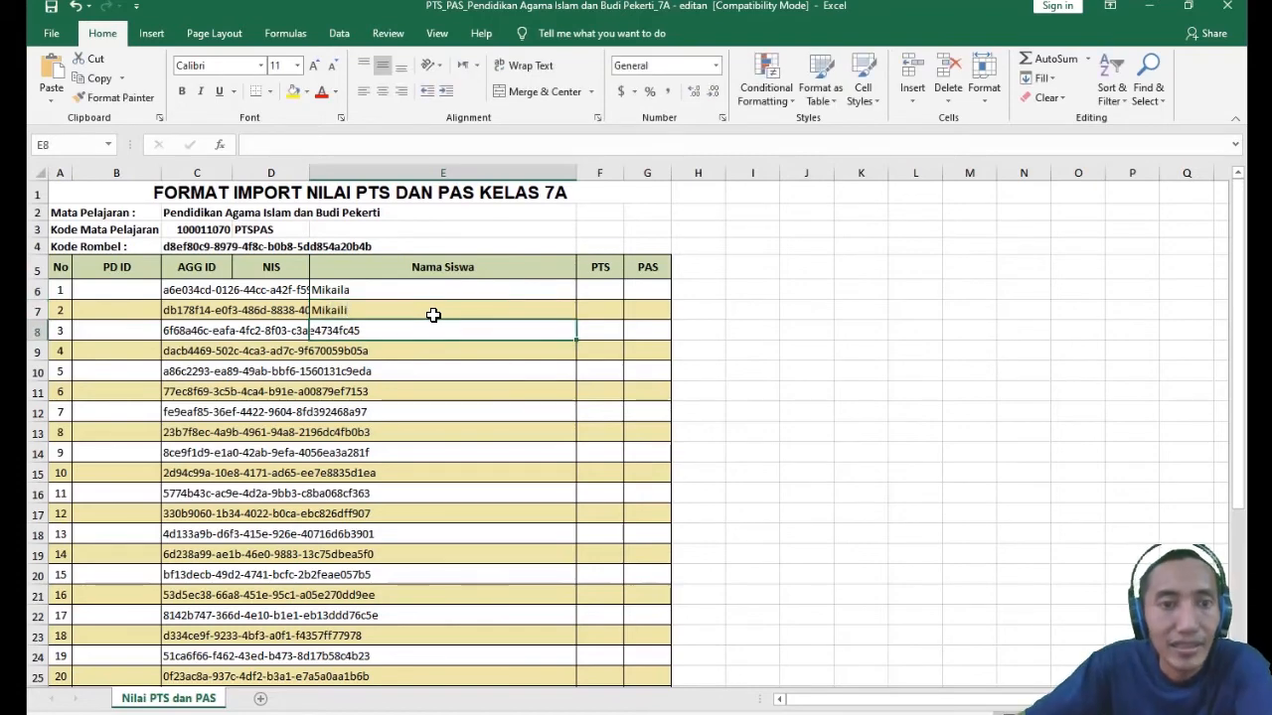
# - Examine the remaining Nama Siswa cells down to row 36 and return to the first rows
pyautogui.scroll(-5, 432, 315)
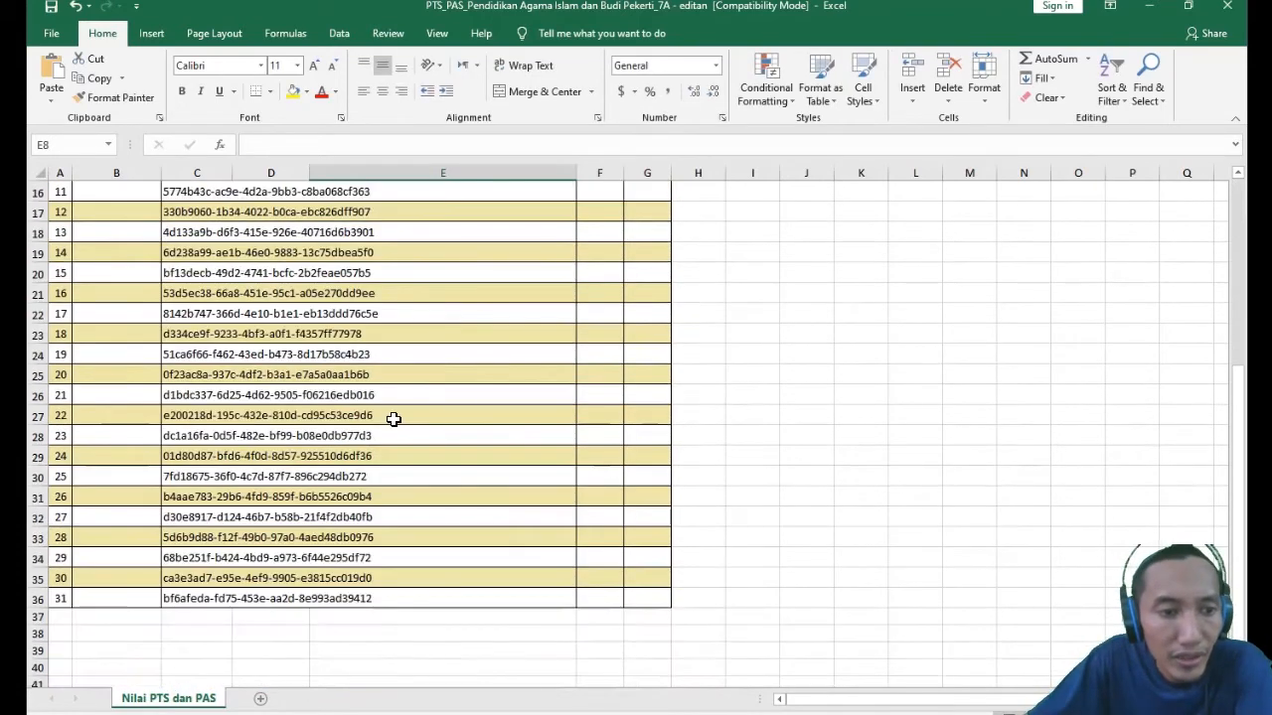
pyautogui.click(471, 610)
pyautogui.click(438, 541)
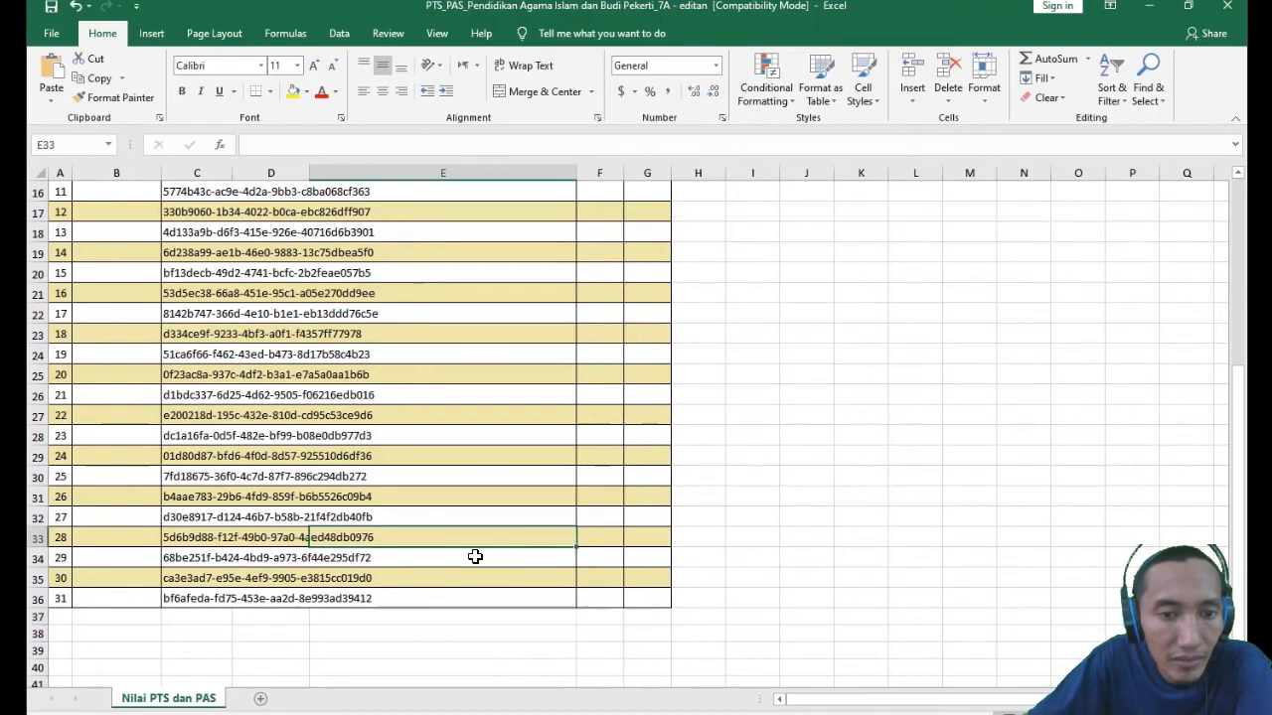
pyautogui.click(472, 602)
pyautogui.scroll(5, 408, 514)
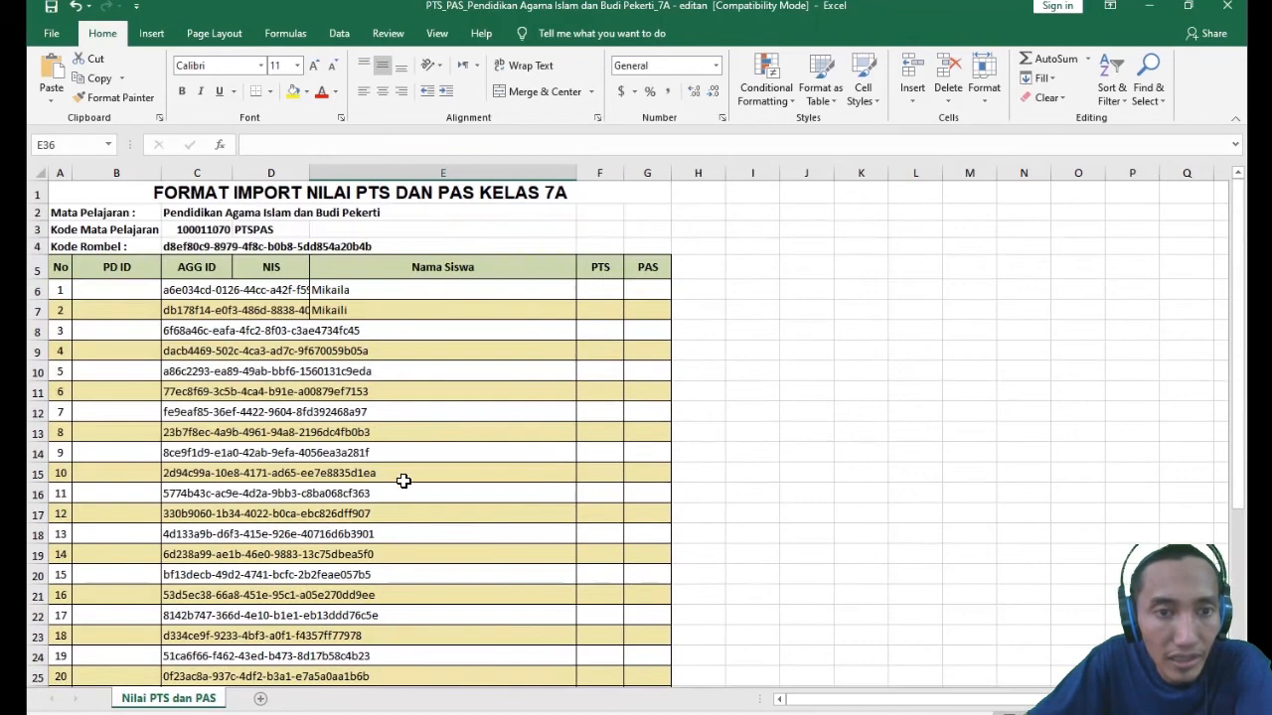
pyautogui.click(140, 305)
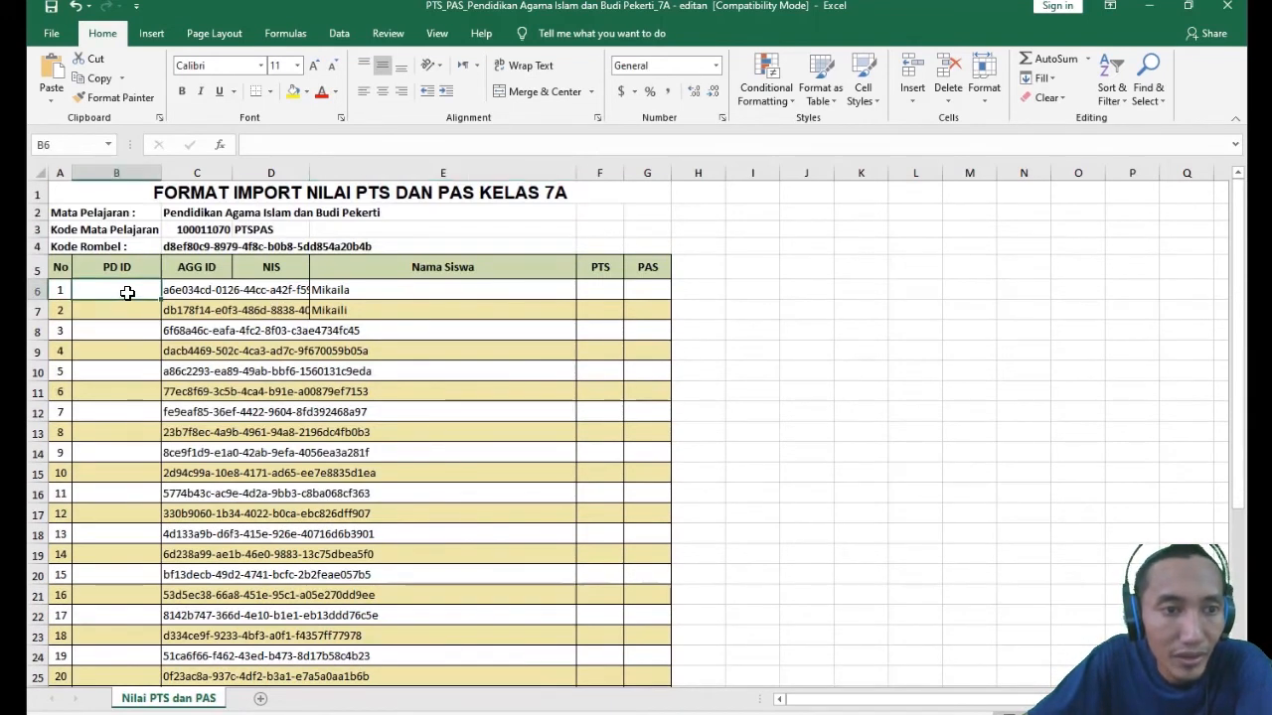
pyautogui.click(344, 288)
pyautogui.click(349, 314)
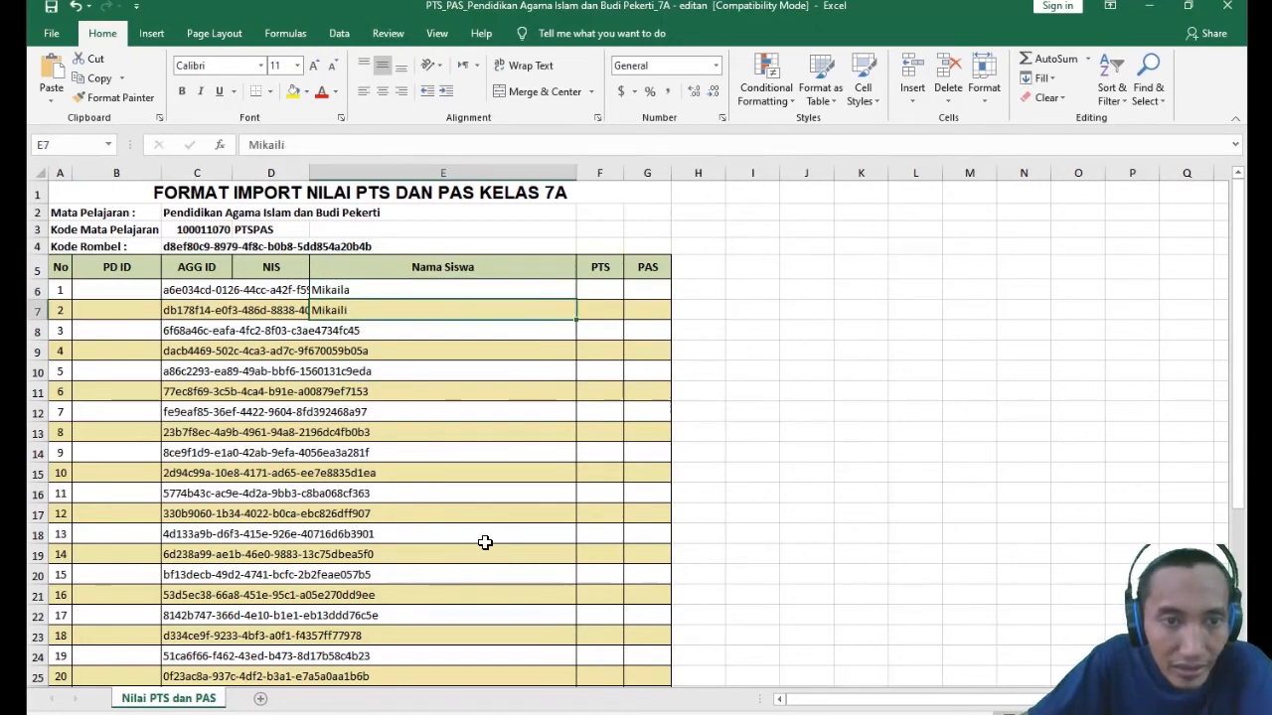
pyautogui.scroll(-4, 354, 339)
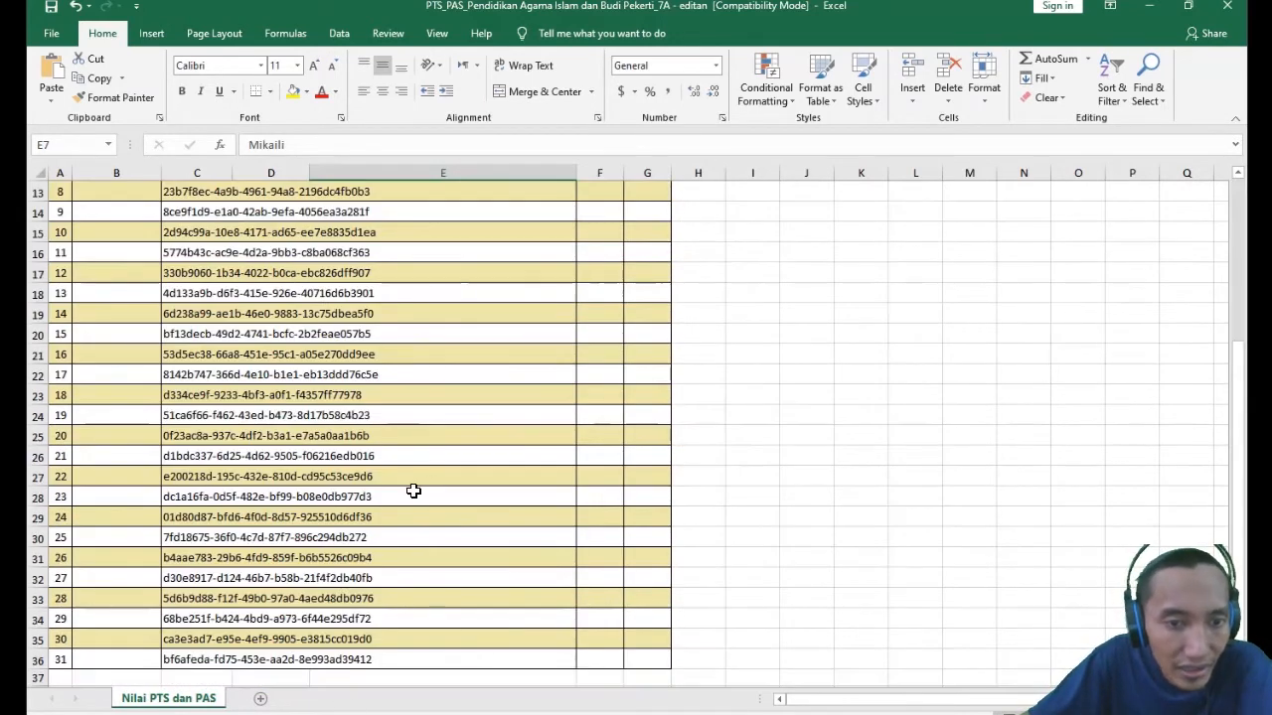
pyautogui.scroll(4, 356, 467)
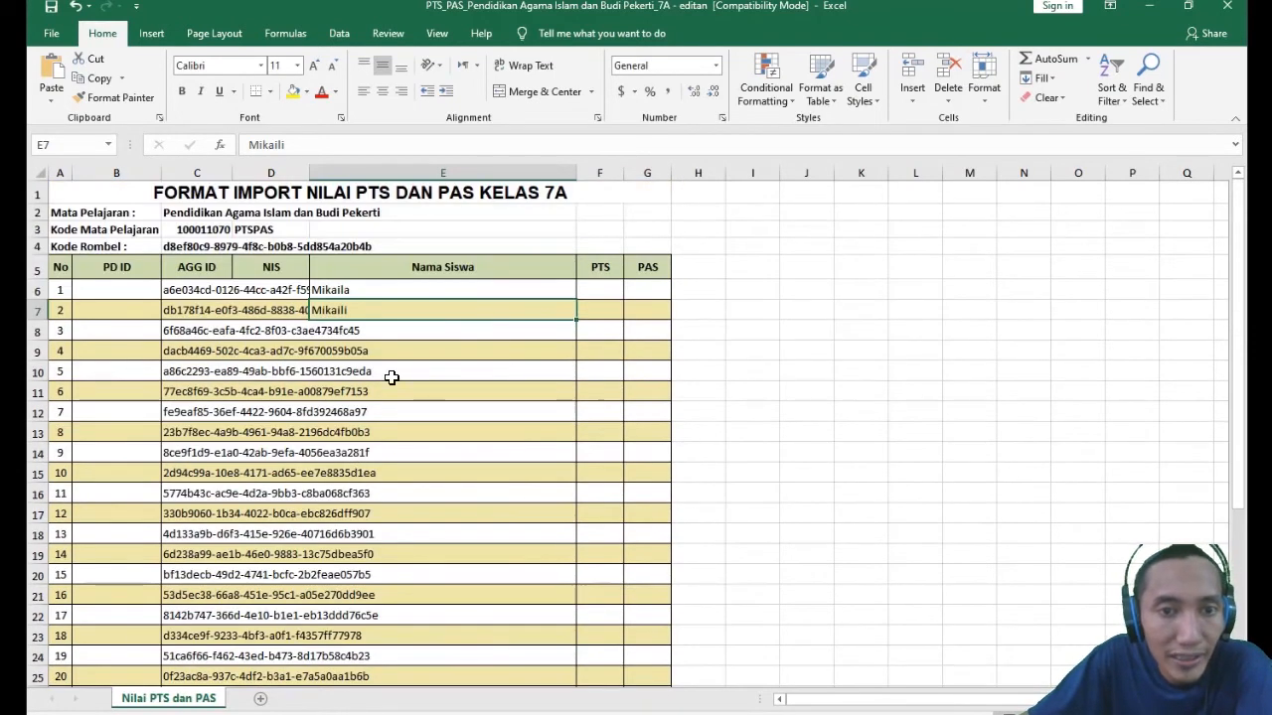
pyautogui.click(111, 290)
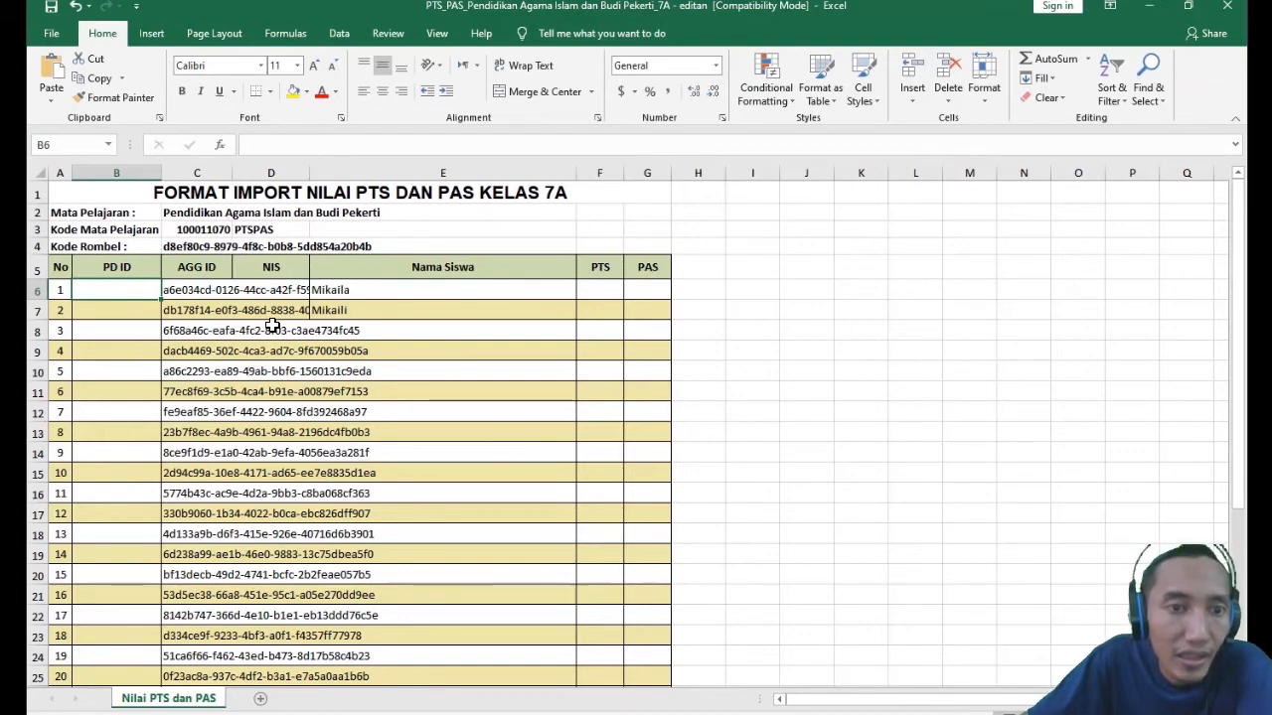
pyautogui.click(326, 290)
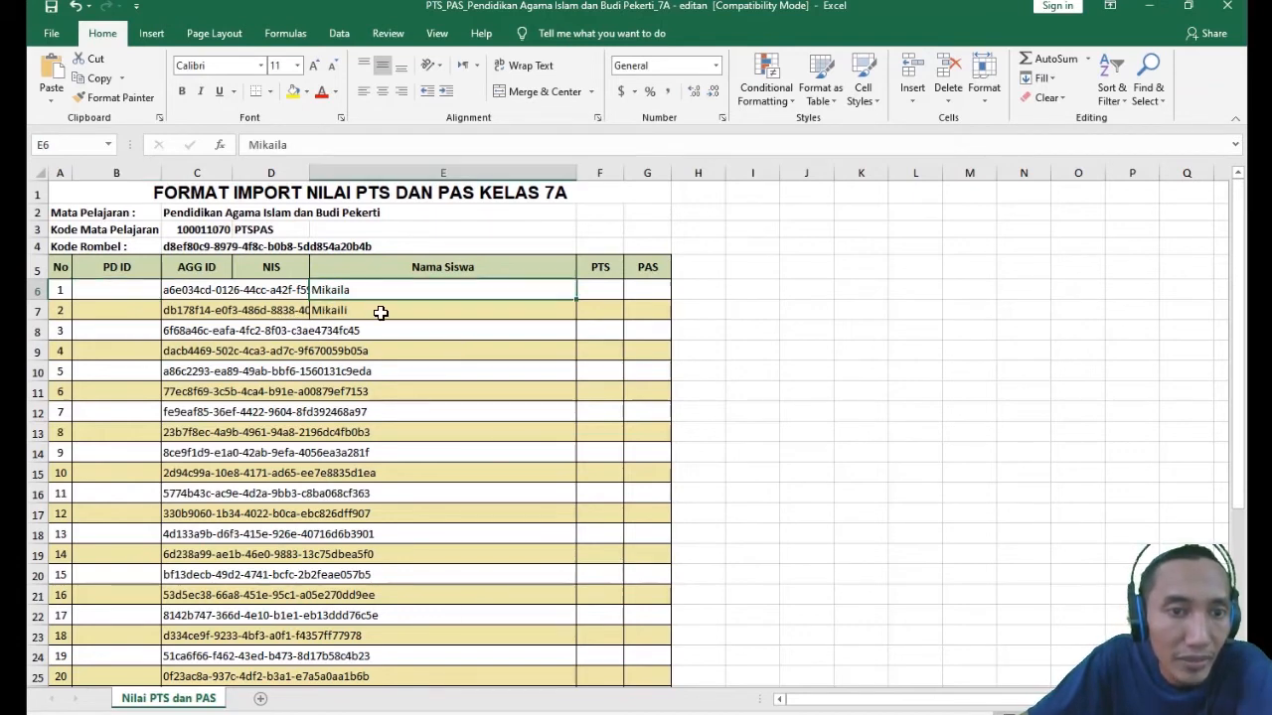
# - Enter a PTS score of 80 and a PAS score of 90 for the first student in row 6
pyautogui.click(584, 291)
pyautogui.write('80')
pyautogui.press('Tab')
pyautogui.write('90')
pyautogui.press('Tab')
# - Enter a PTS score of 90 and a PAS score of 80 for the second student in row 7
pyautogui.press('Left')
pyautogui.press('Down')
pyautogui.press('Left')
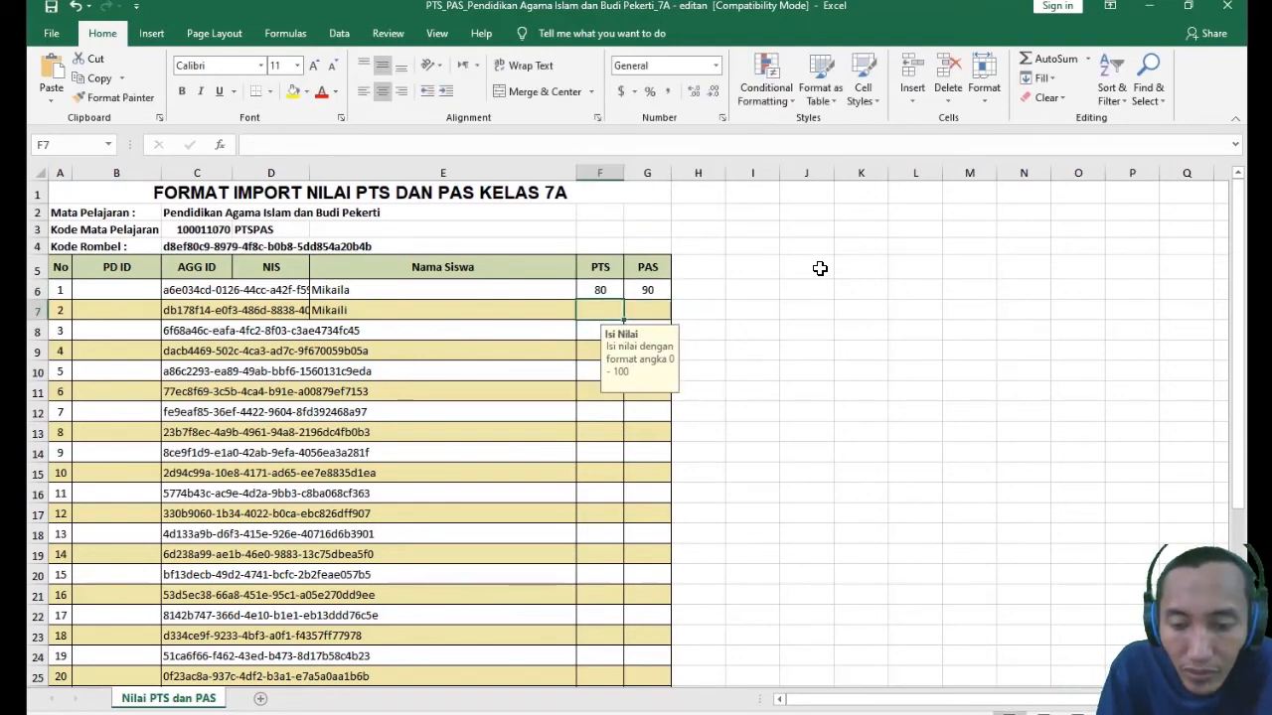
pyautogui.write('90')
pyautogui.press('Tab')
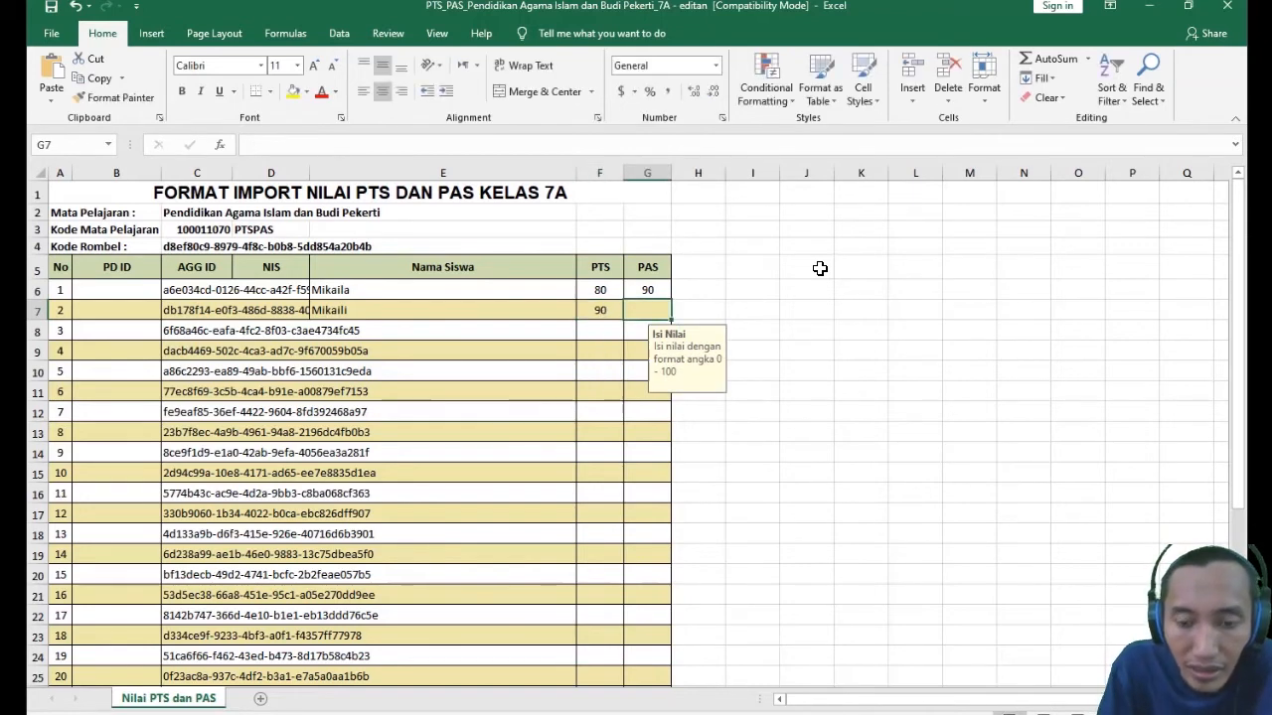
pyautogui.write('80')
pyautogui.press('Return')
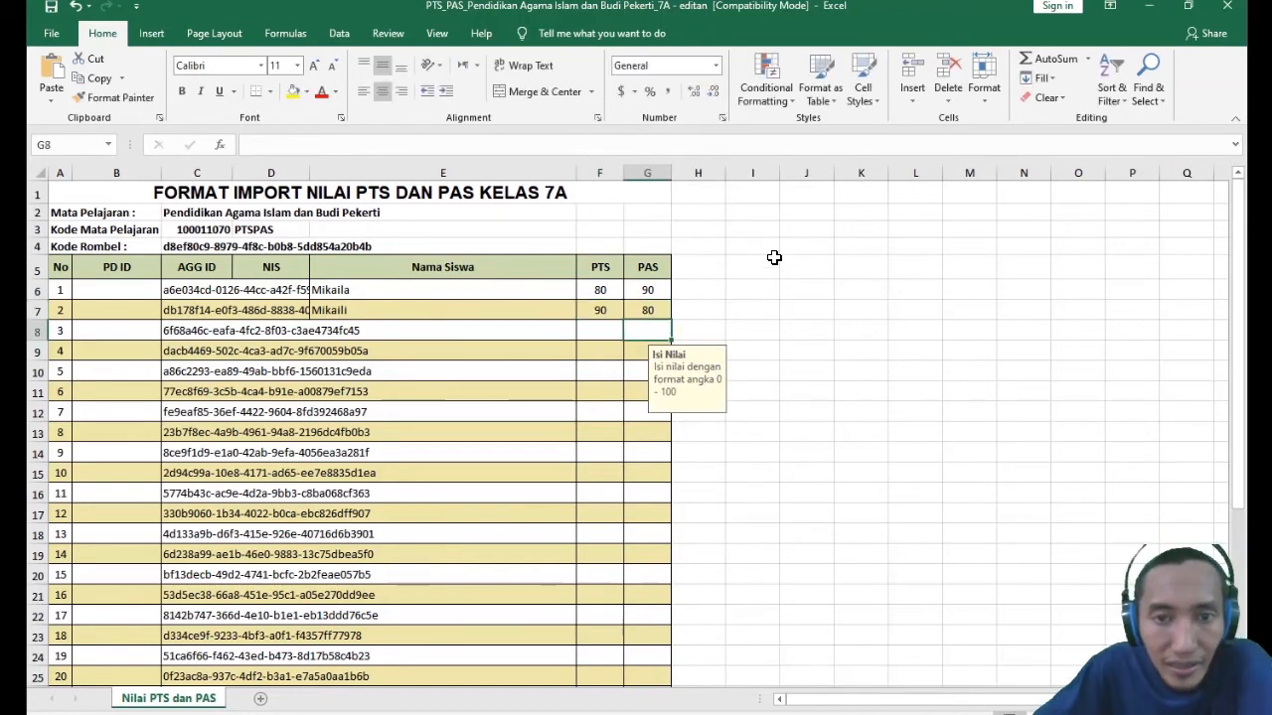
# - Save the edited PTS_PAS copy for class 7A and close the workbook
pyautogui.scroll(-4, 476, 378)
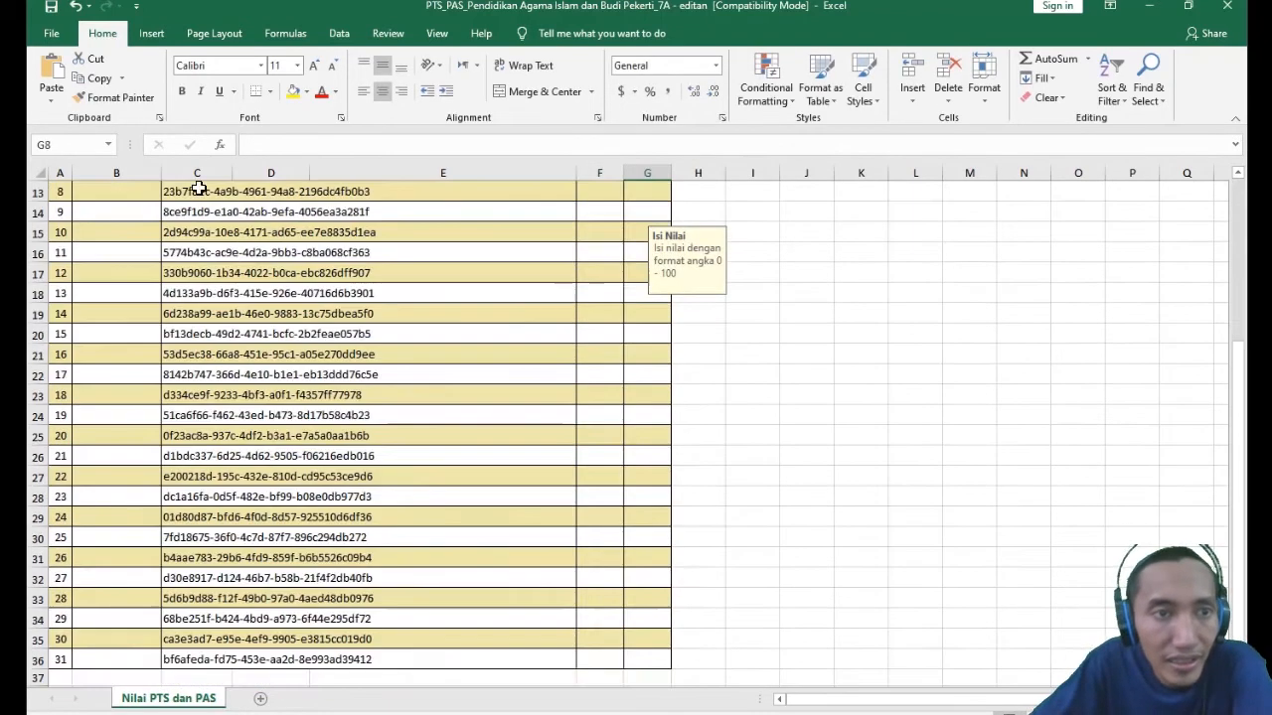
pyautogui.click(51, 8)
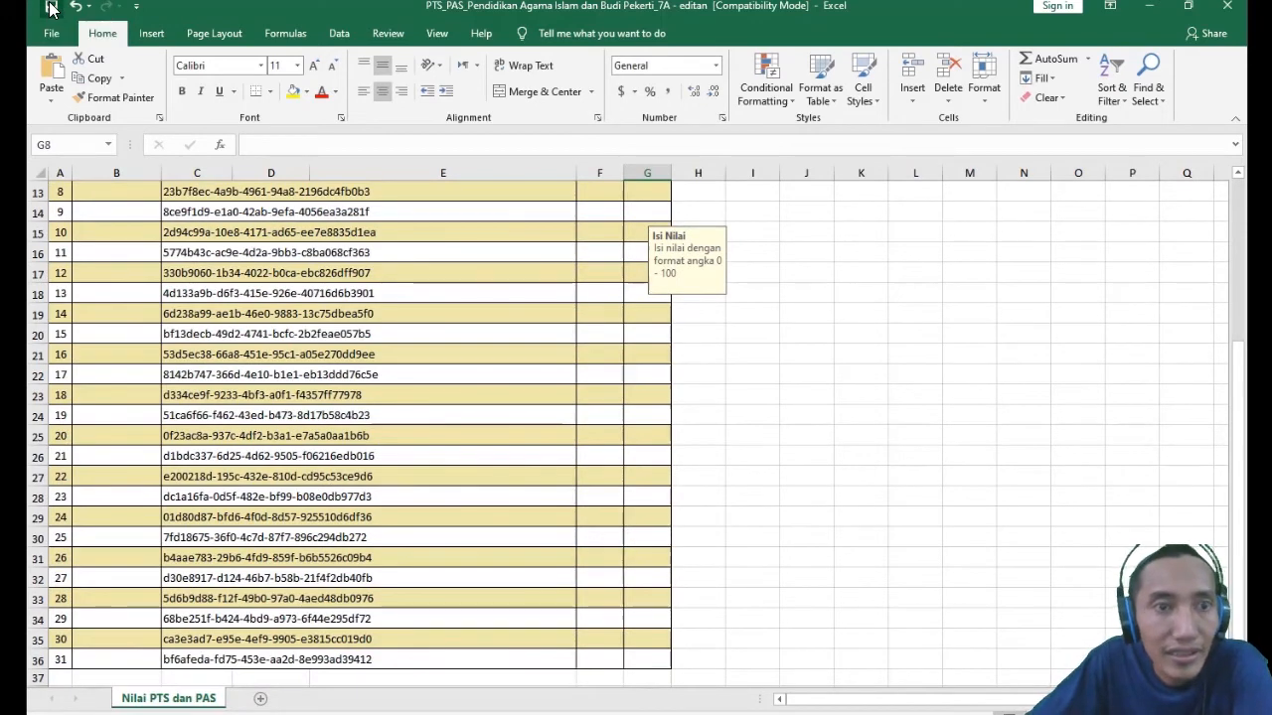
pyautogui.click(52, 36)
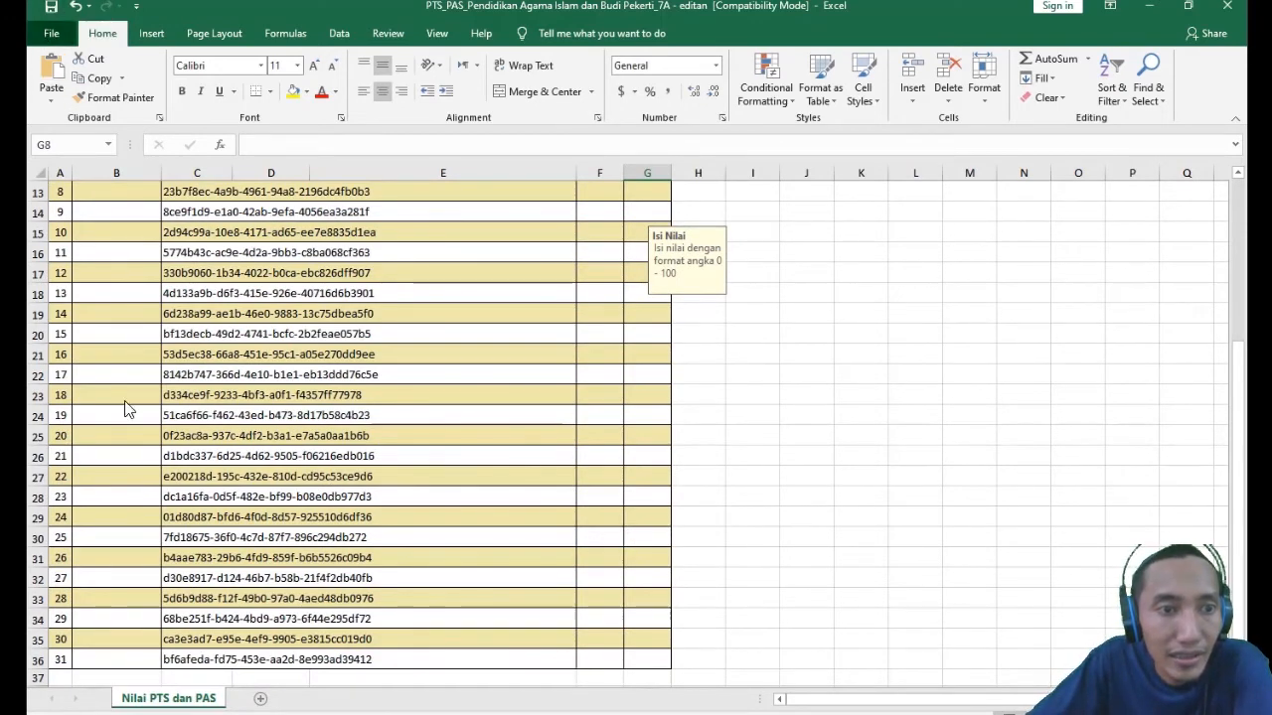
pyautogui.click(61, 471)
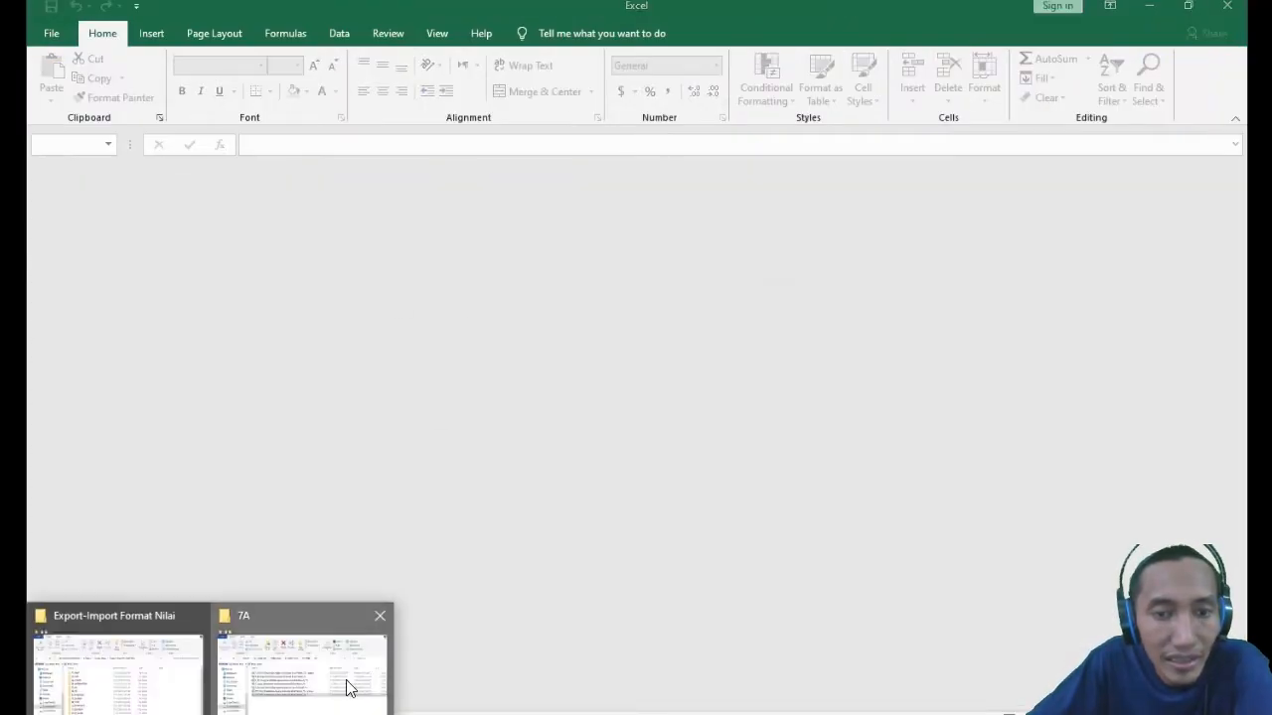
# - Switch to the 7A folder in File Explorer and open the original workbook PTS_PAS_Pendidikan Agama Islam dan Budi Pekerti_7A
pyautogui.click(350, 685)
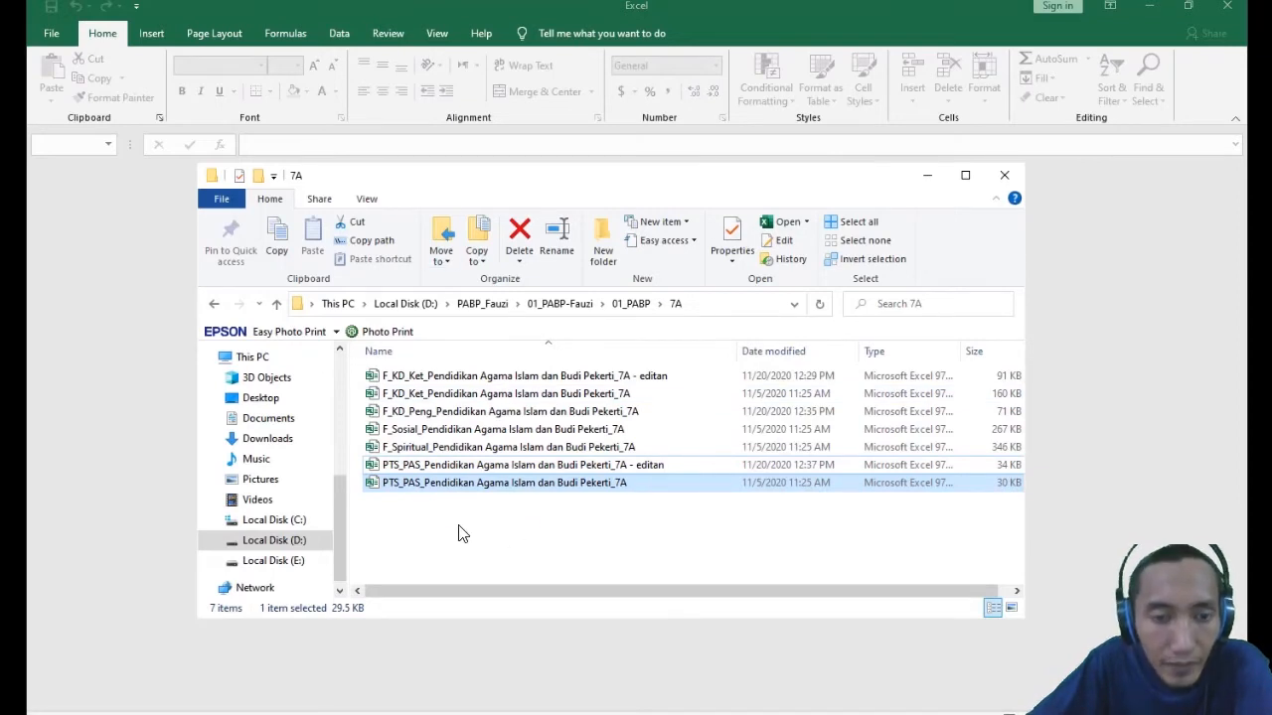
pyautogui.click(437, 501)
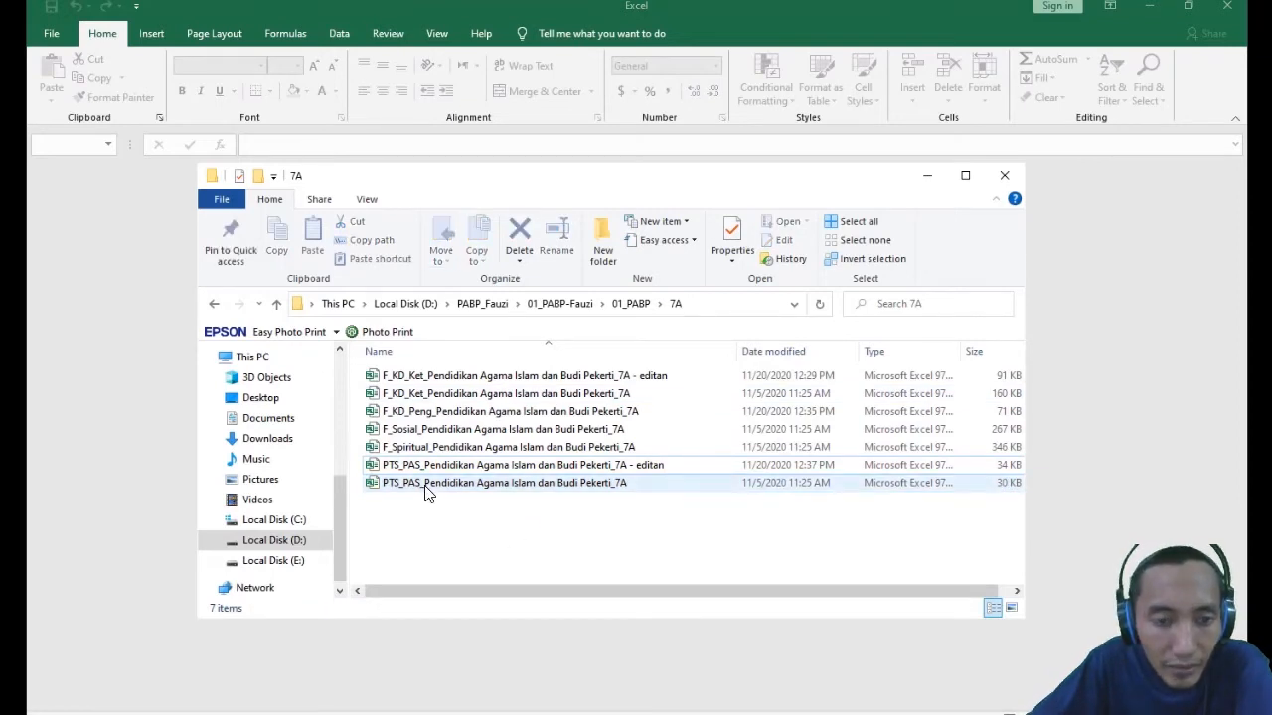
pyautogui.doubleClick(616, 485)
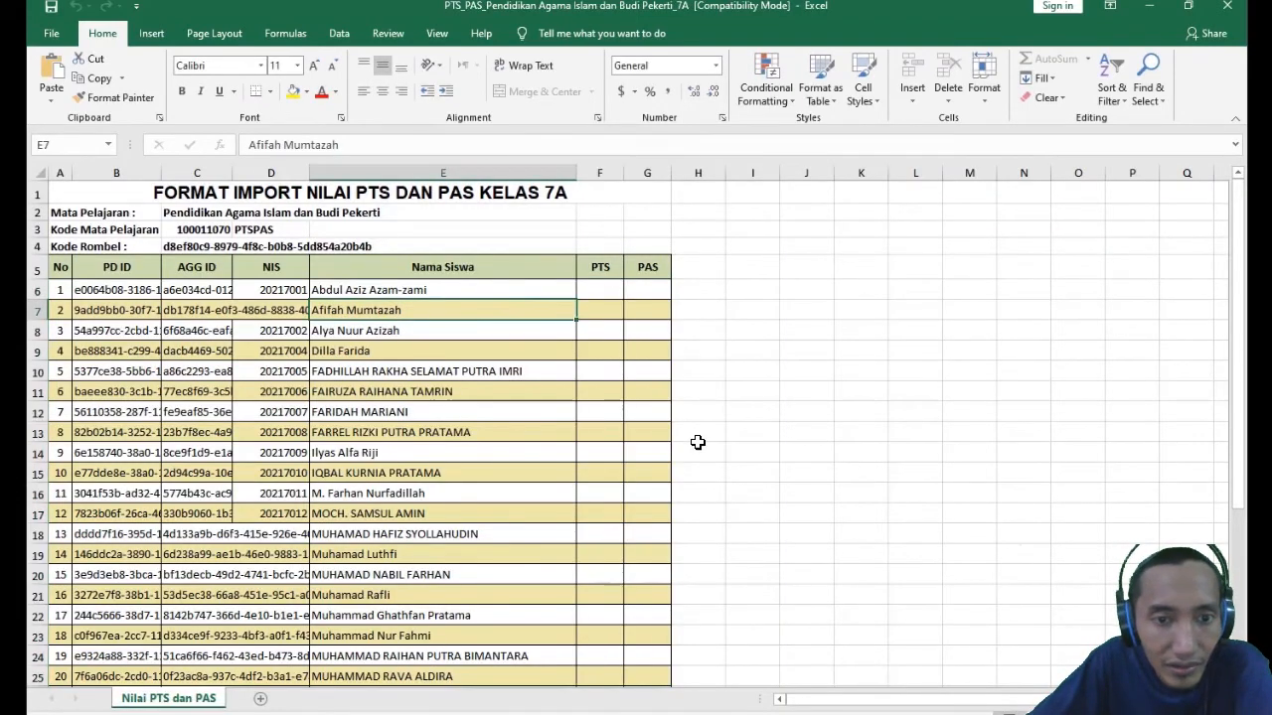
# - Try to delete the first student's NIS value in cell D6 of the original workbook
pyautogui.click(255, 289)
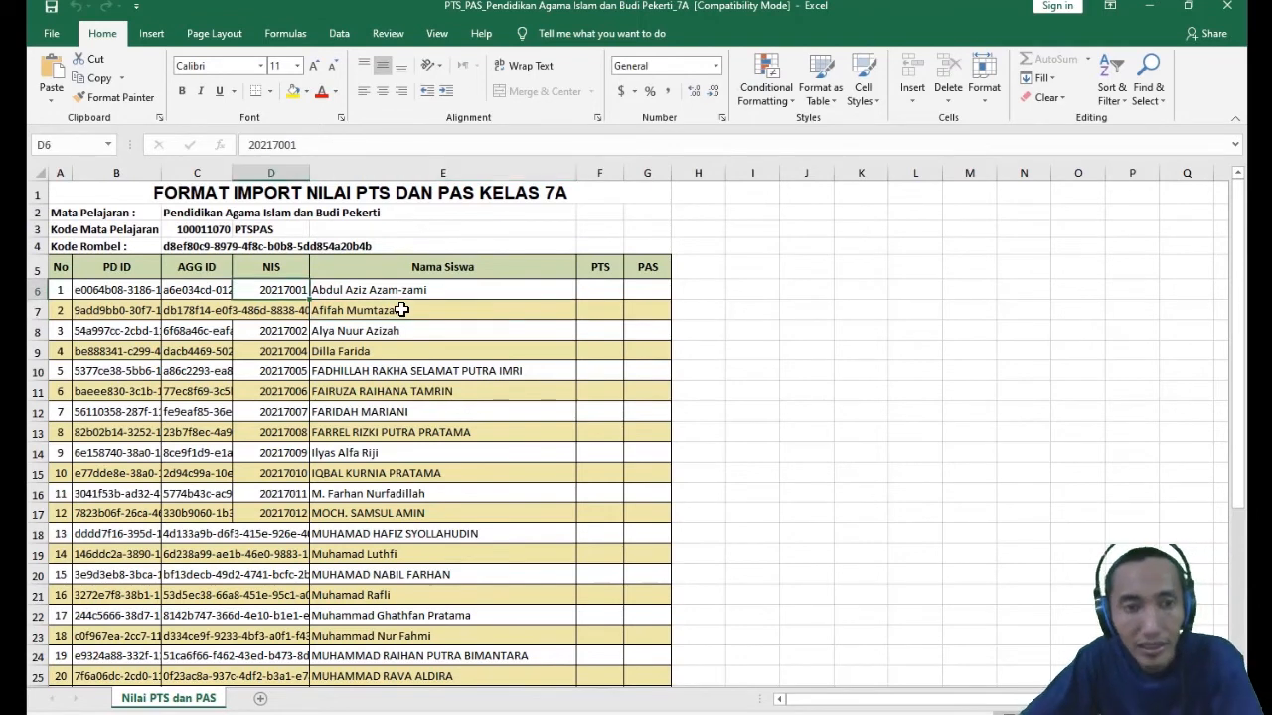
pyautogui.press('Delete')
pyautogui.click(646, 418)
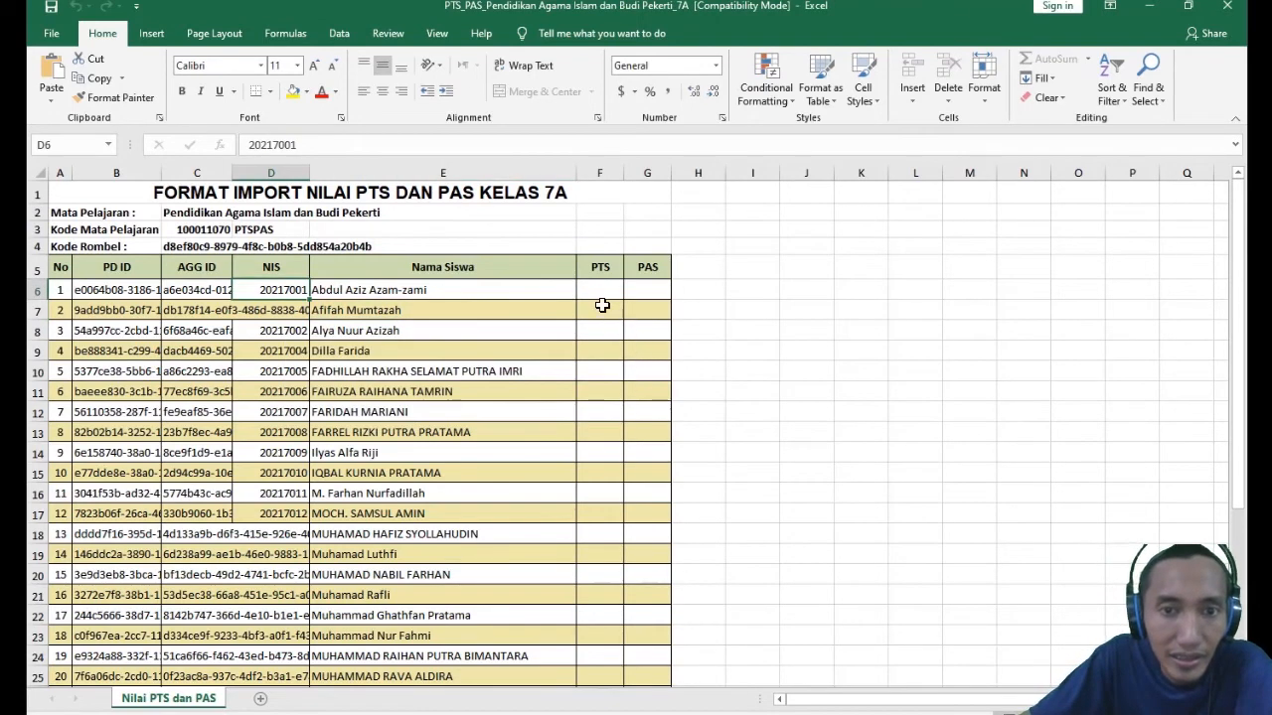
# - Enter 80 for both PTS and PAS in F6 and G6 for the first student
pyautogui.click(607, 292)
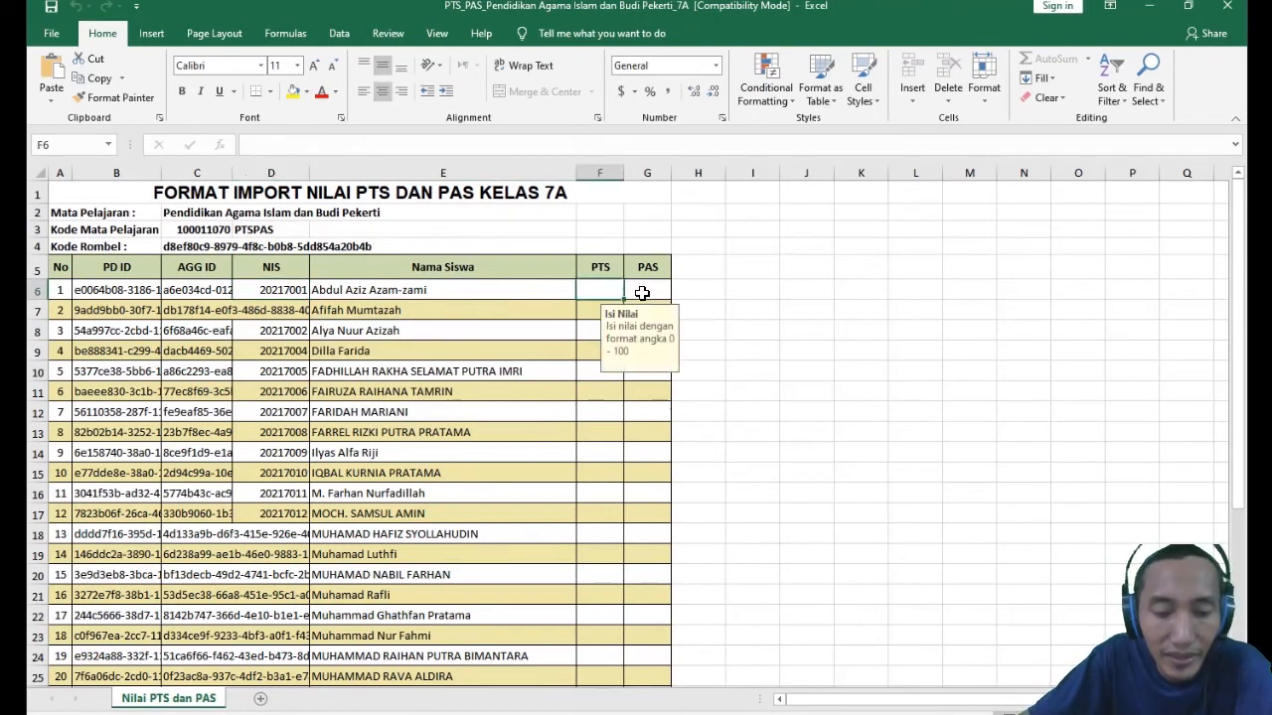
pyautogui.write('80')
pyautogui.click(648, 292)
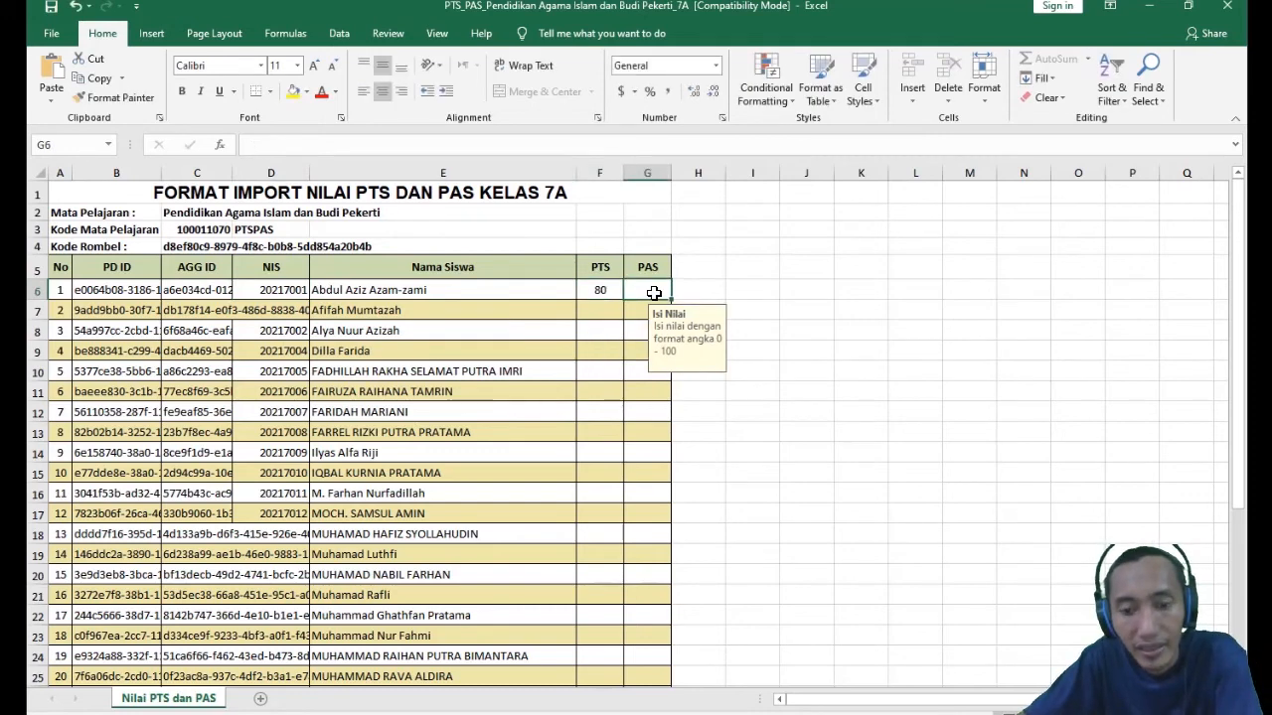
pyautogui.write('80')
pyautogui.click(600, 391)
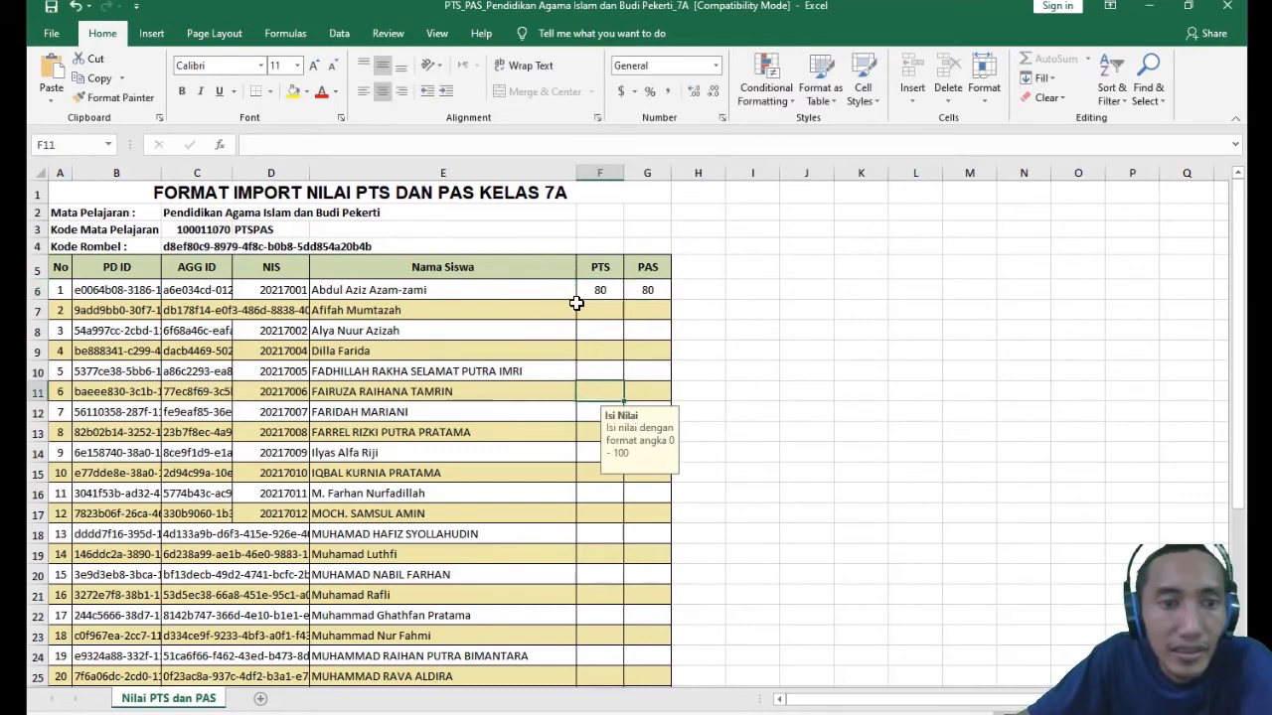
# - Close the original PTS_PAS workbook and save its changes
pyautogui.click(51, 33)
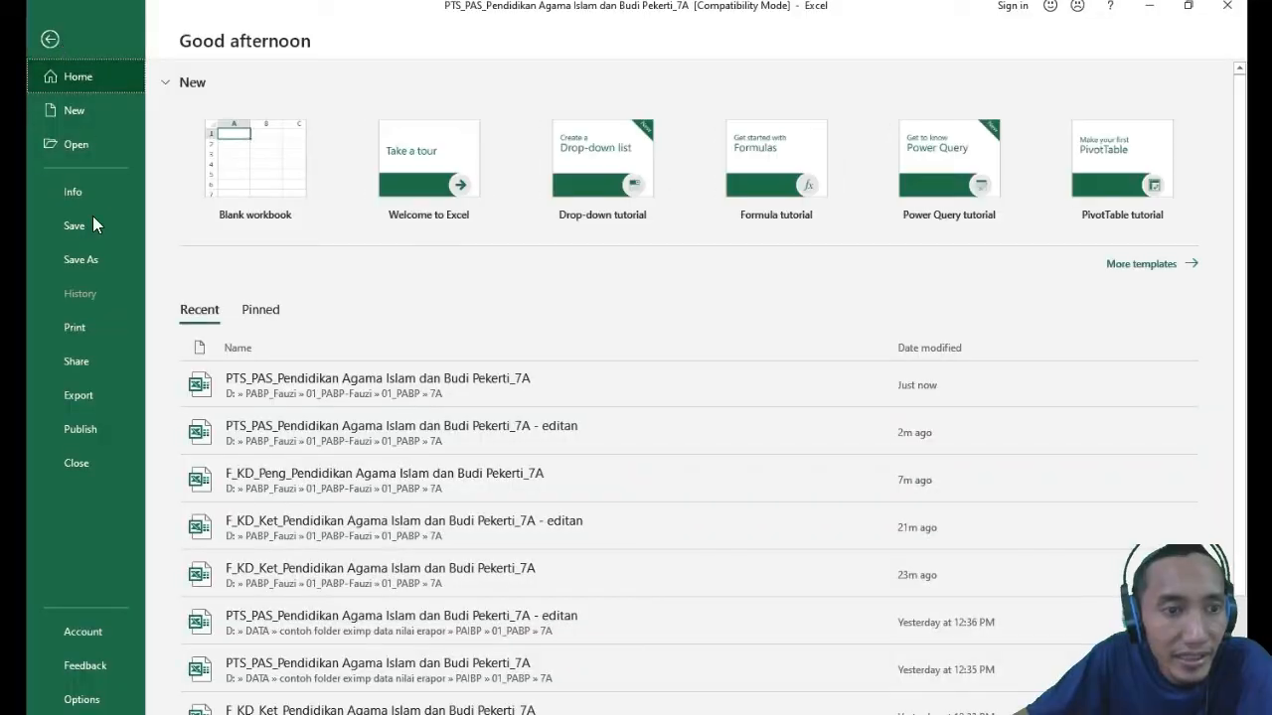
pyautogui.click(49, 38)
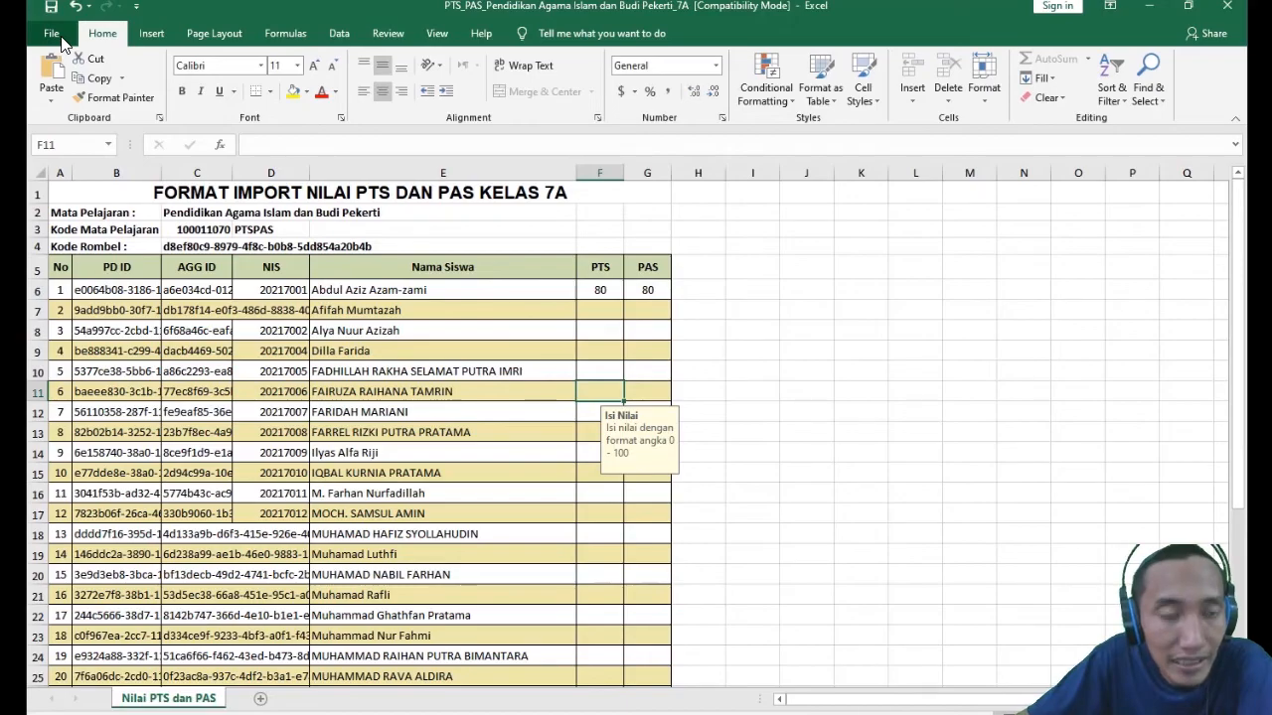
pyautogui.click(61, 36)
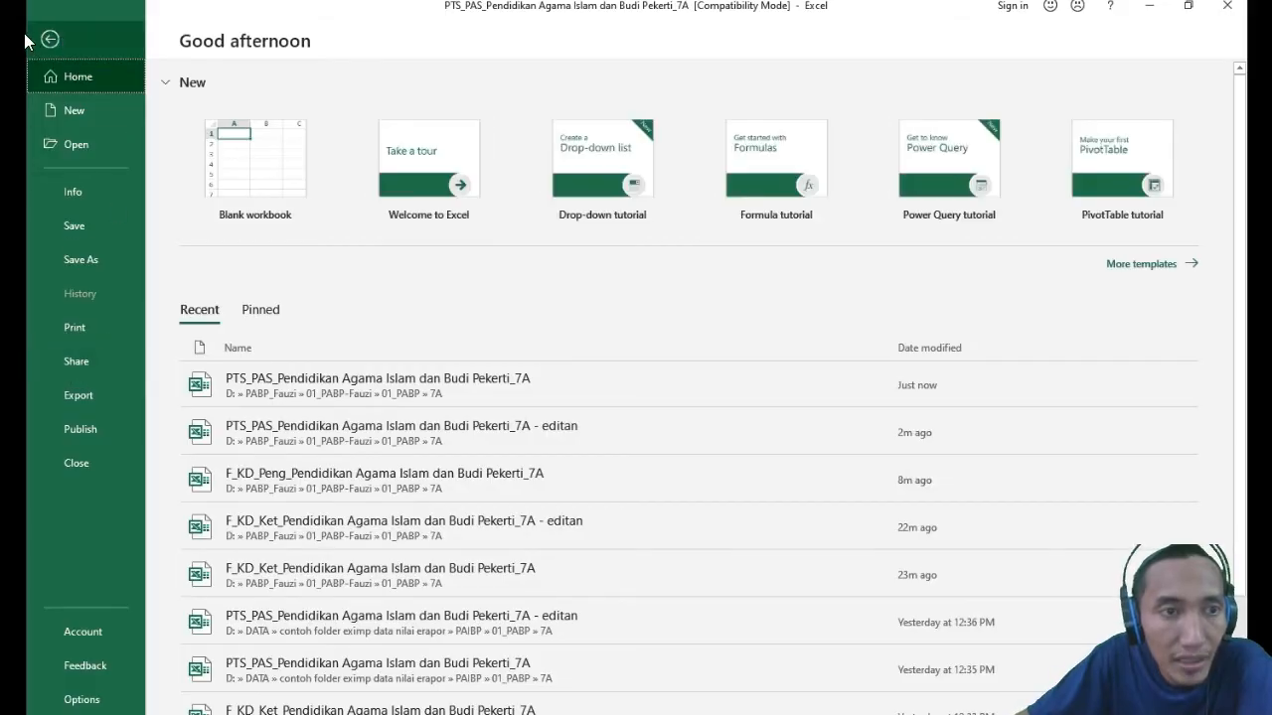
pyautogui.click(51, 41)
pyautogui.click(1229, 10)
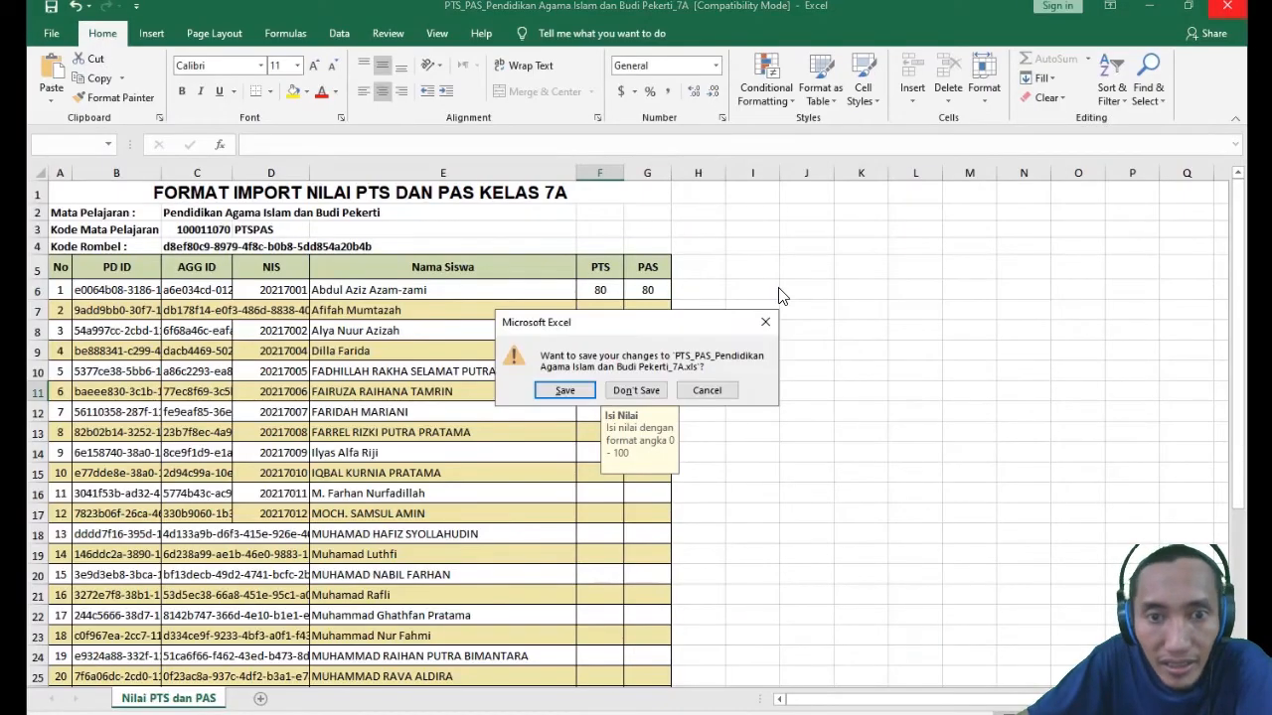
pyautogui.click(567, 388)
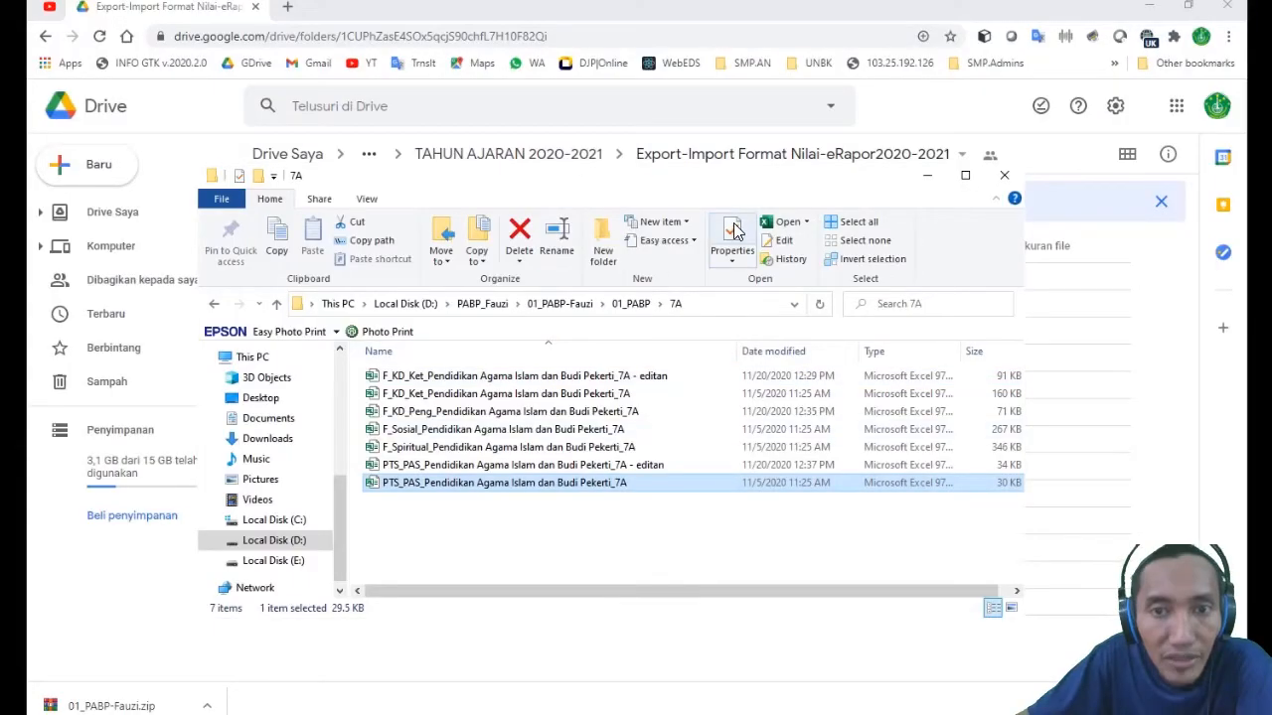
# - Examine the parent folders above 7A up to the main PABP folder and return to the class folders in 01_PABP
pyautogui.click(629, 304)
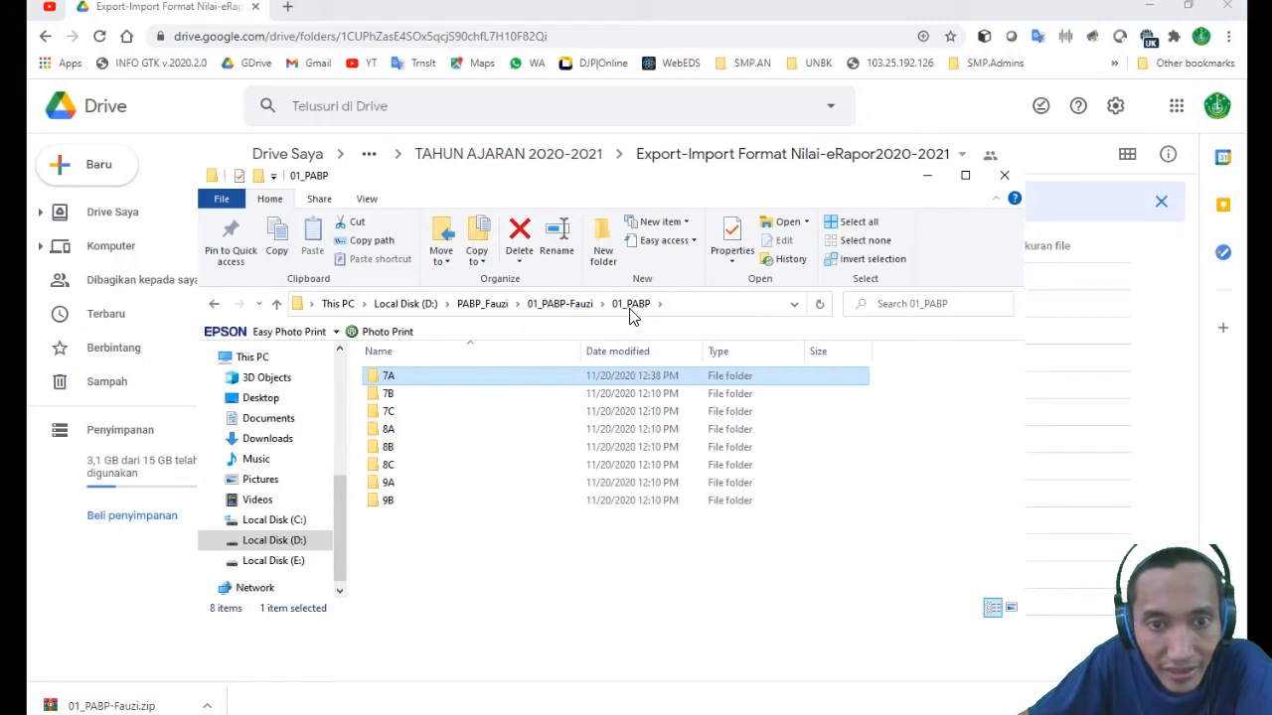
pyautogui.click(562, 304)
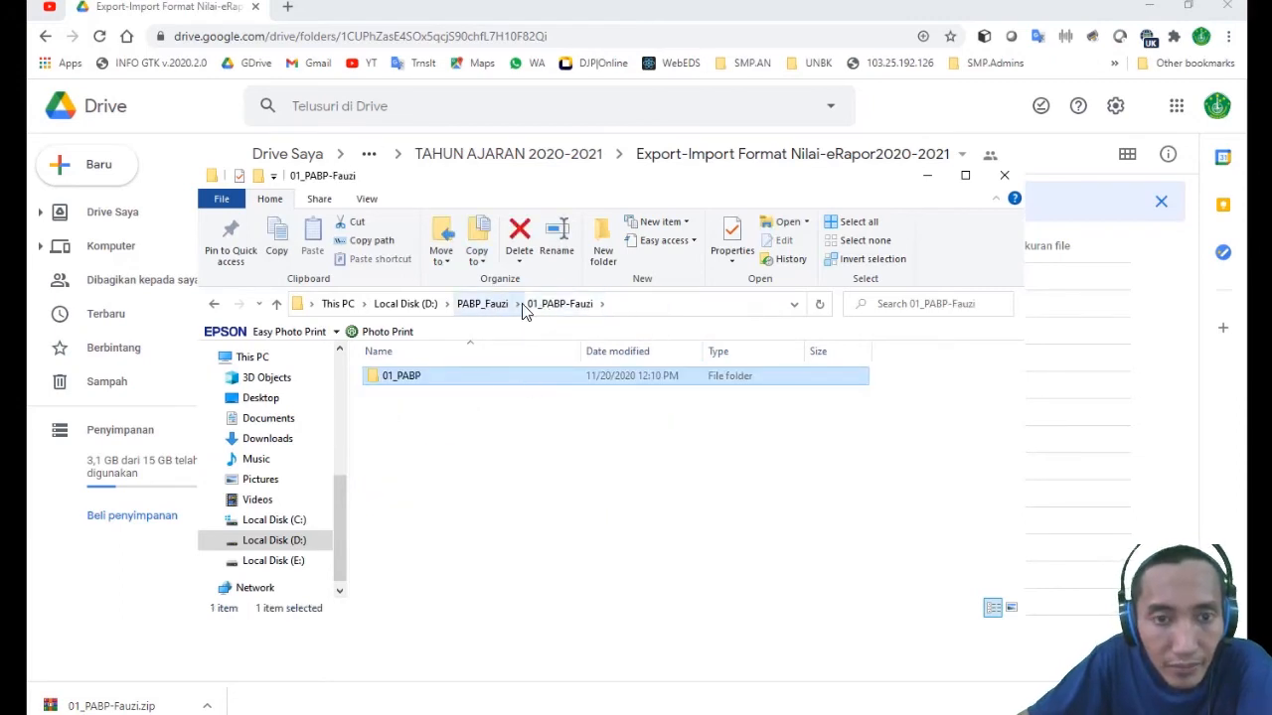
pyautogui.click(481, 305)
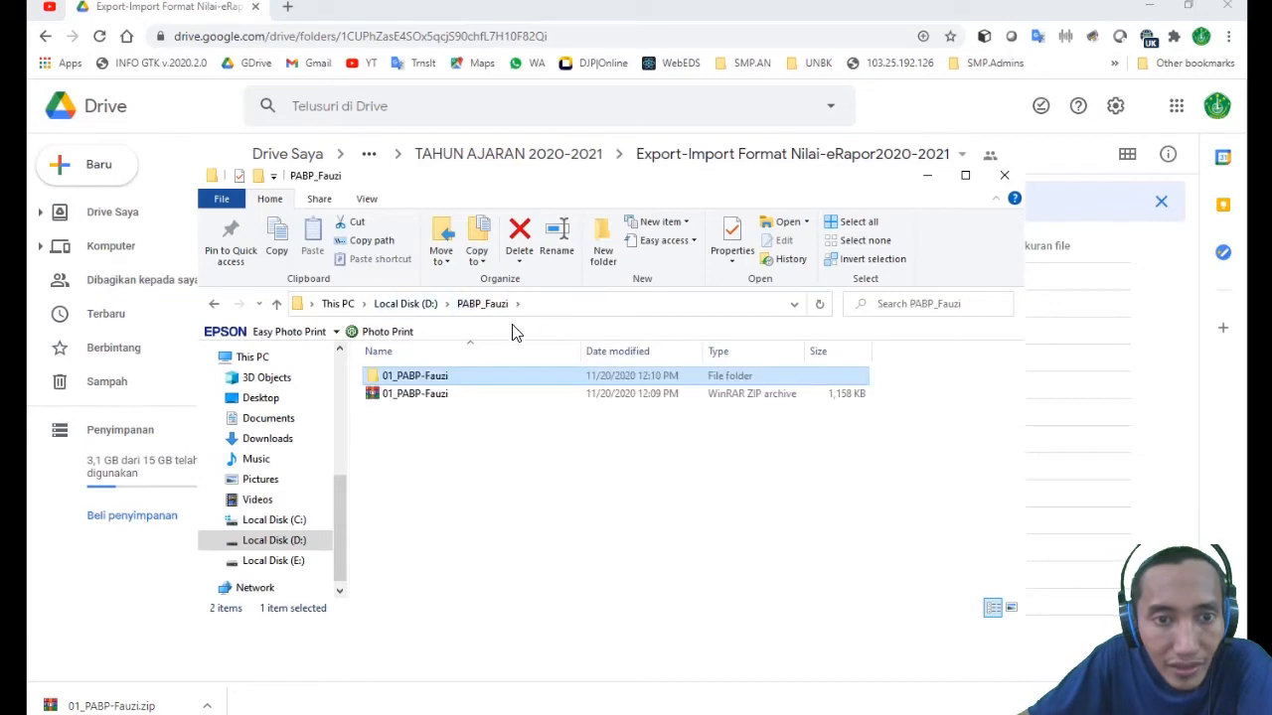
pyautogui.click(506, 477)
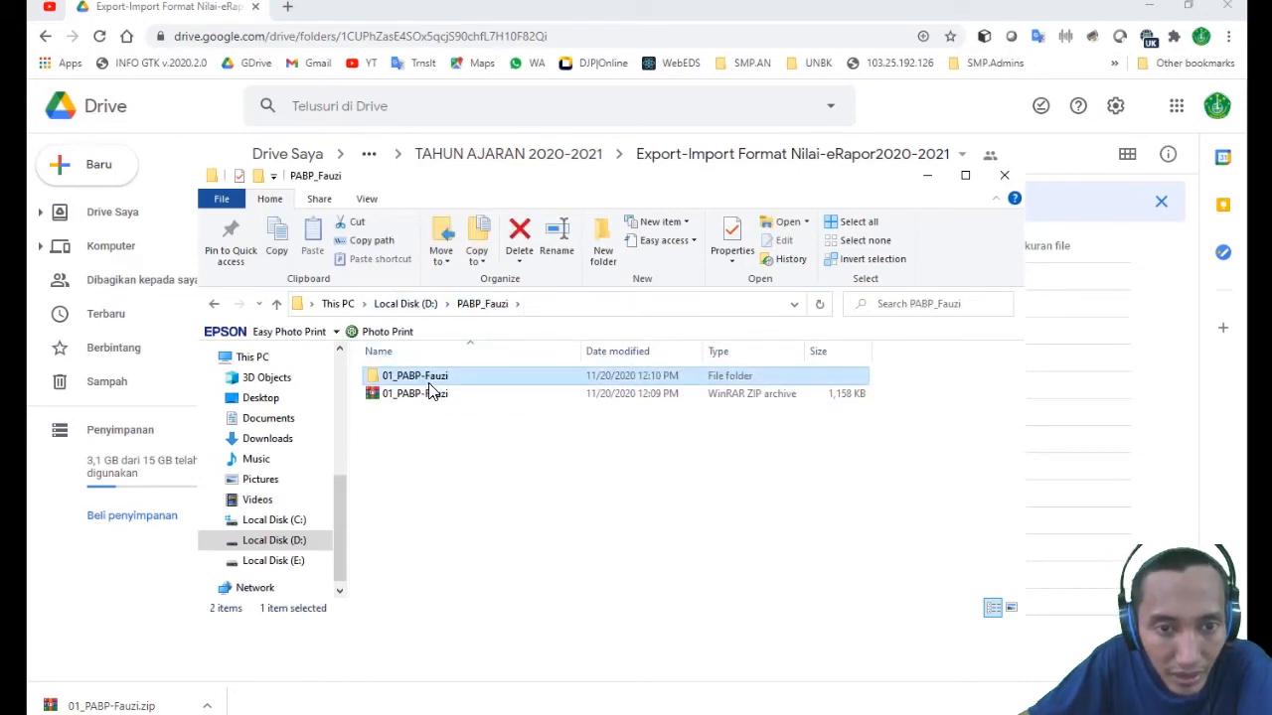
pyautogui.doubleClick(429, 382)
pyautogui.doubleClick(421, 385)
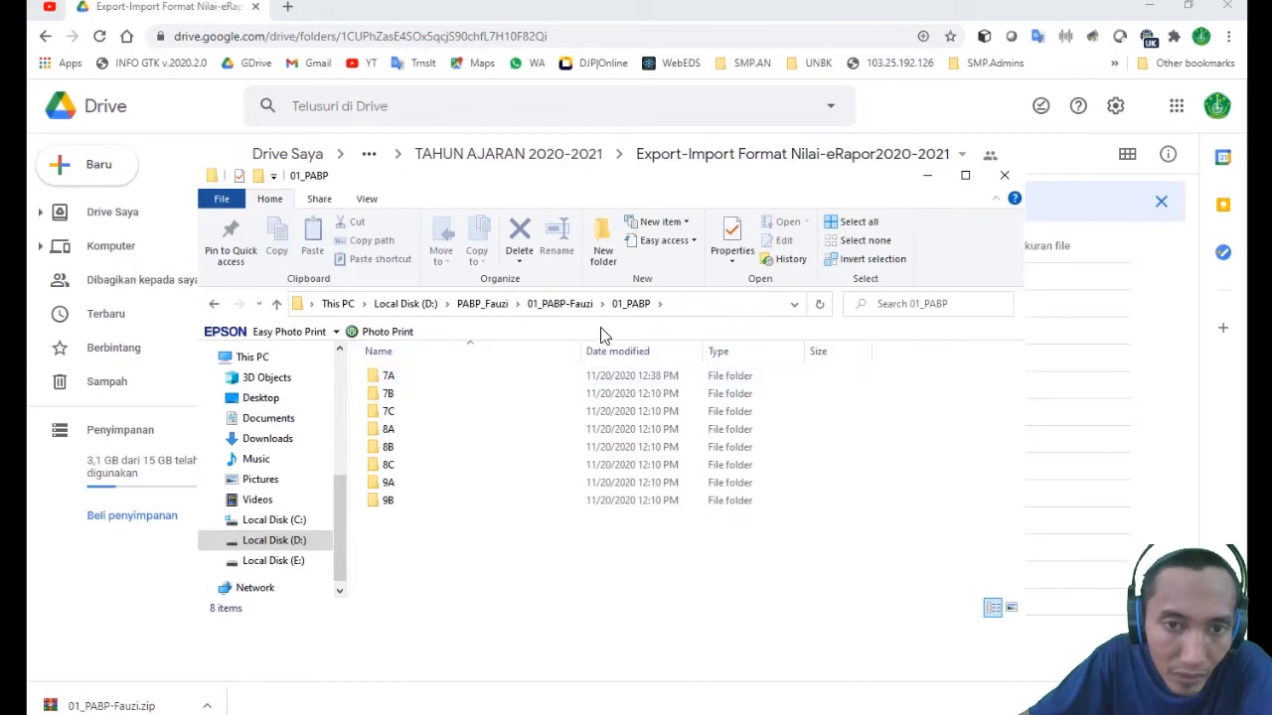
# - Rename the 01_PABP folder by appending an underscore and the teacher's name
pyautogui.click(566, 303)
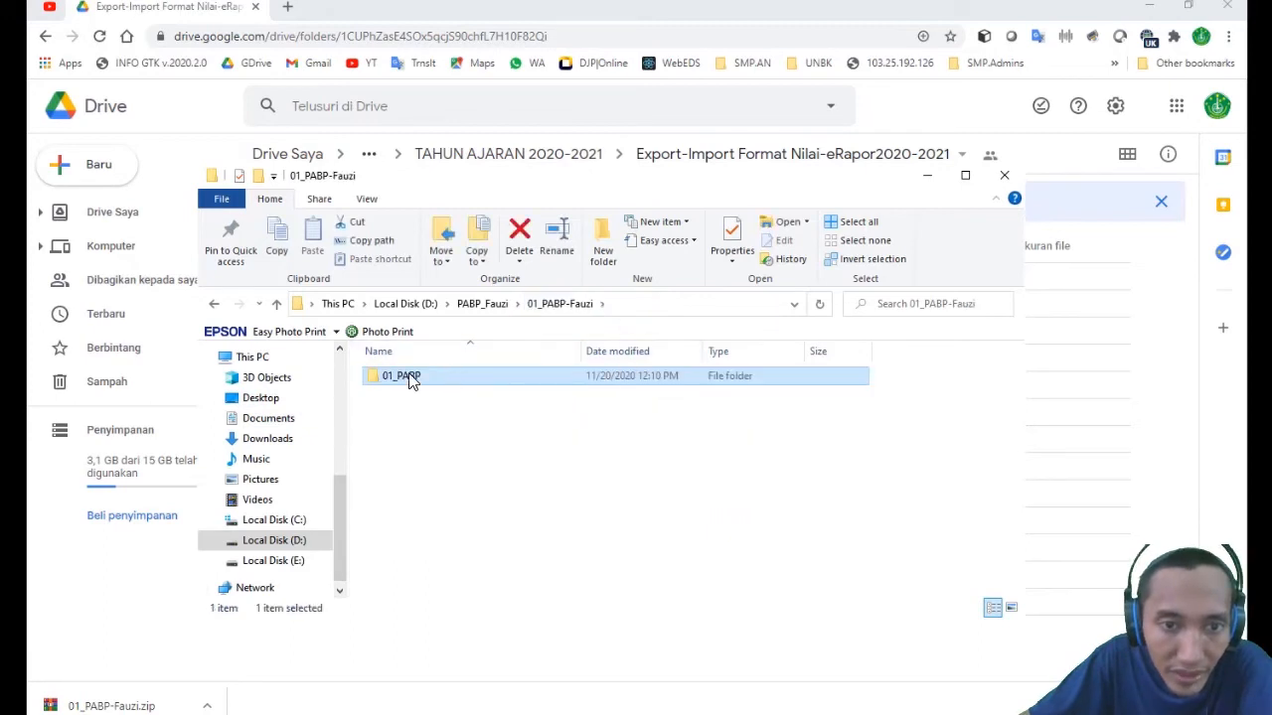
pyautogui.rightClick(412, 380)
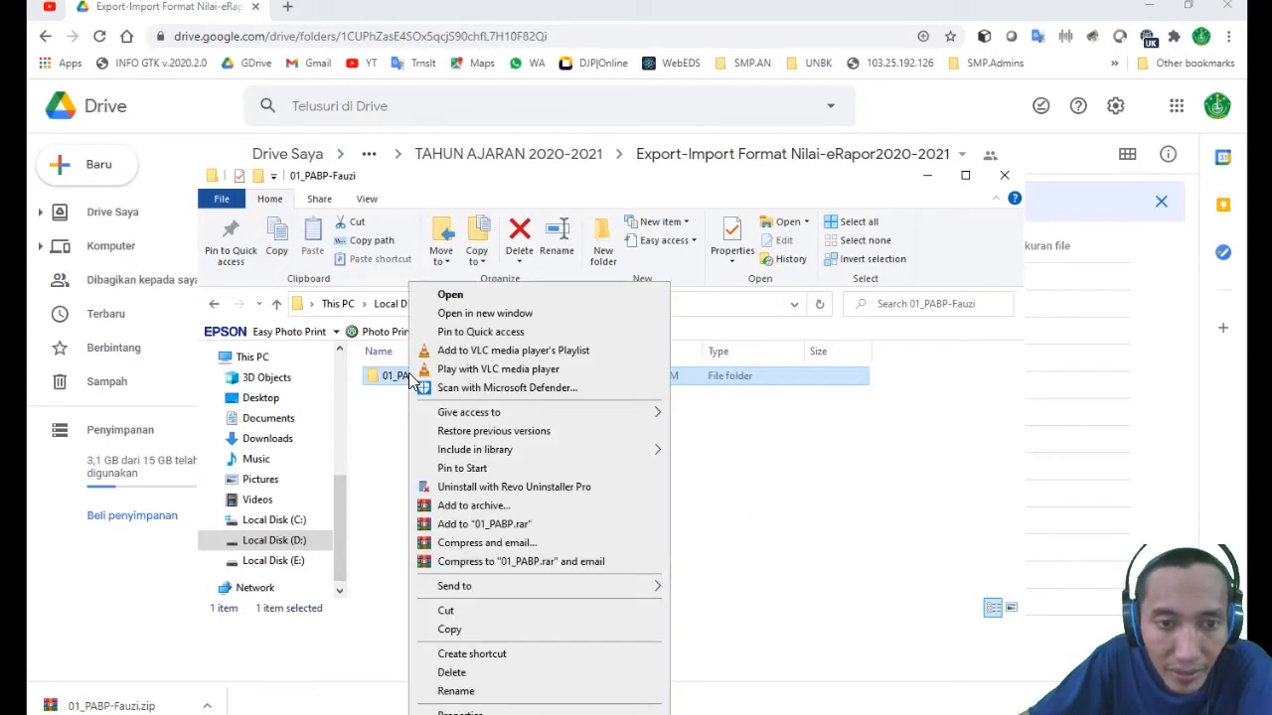
pyautogui.click(492, 691)
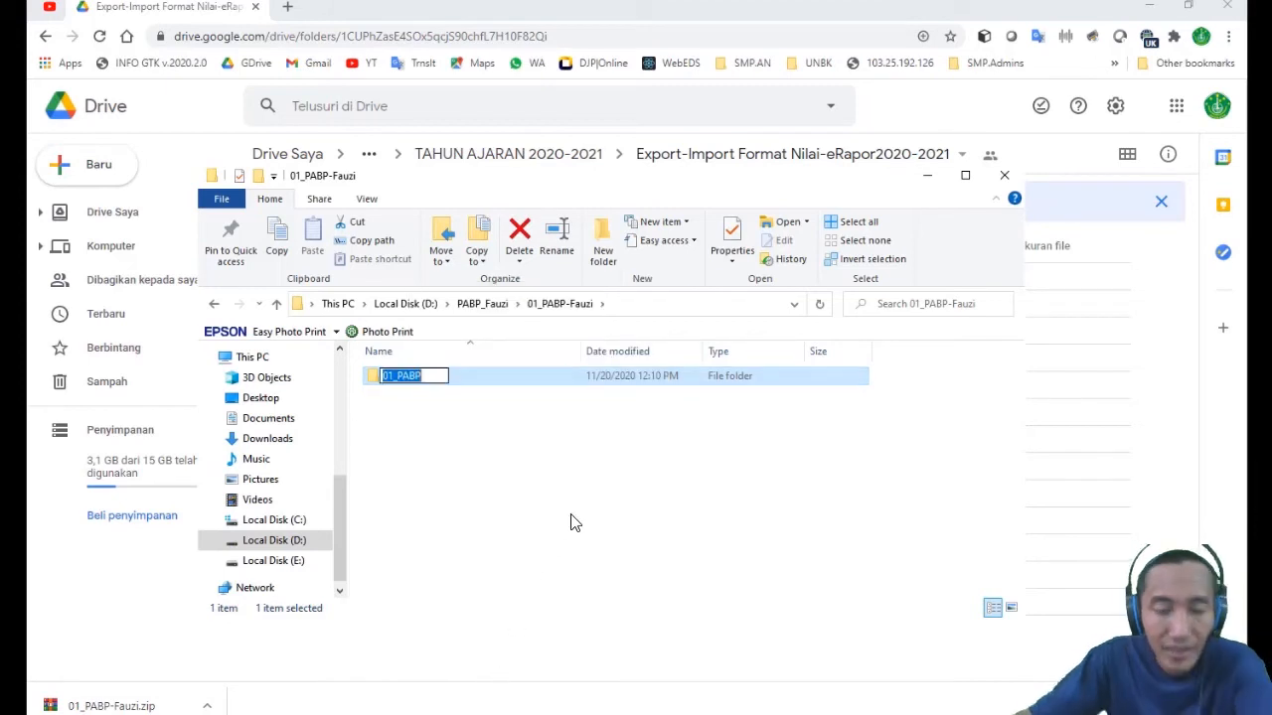
pyautogui.press('End')
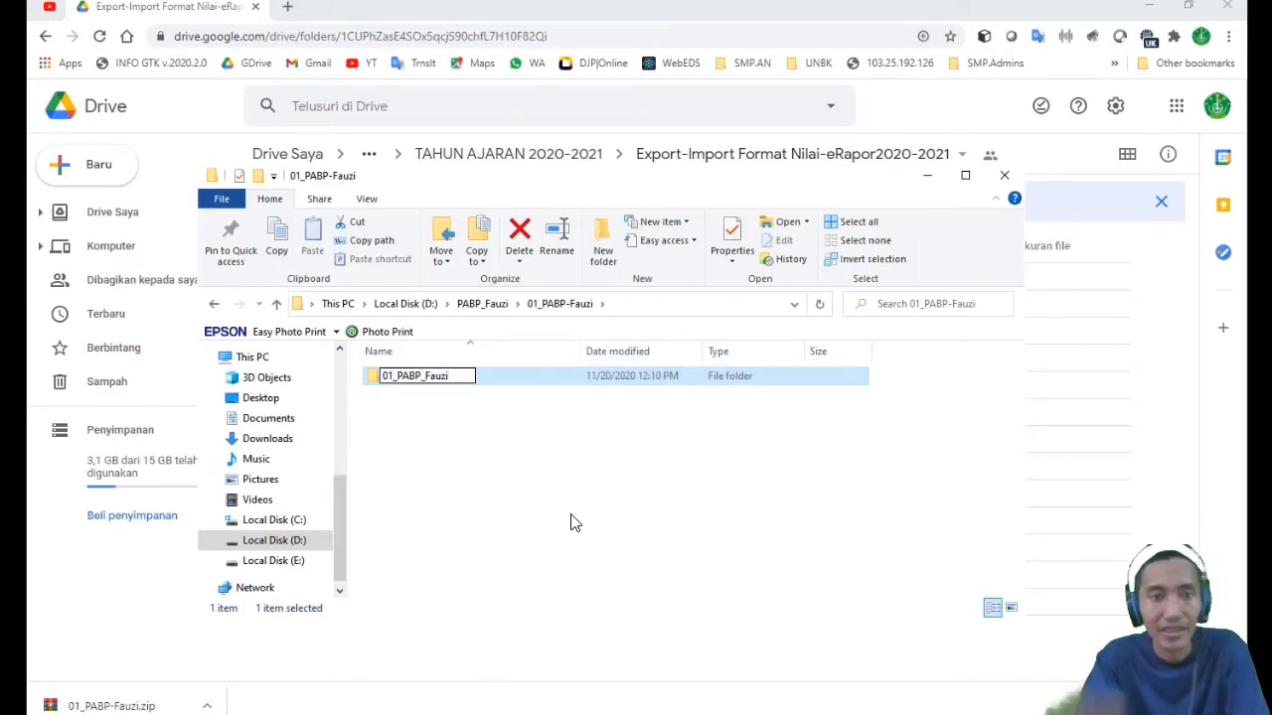
pyautogui.write('_Fauzi')
pyautogui.press('Return')
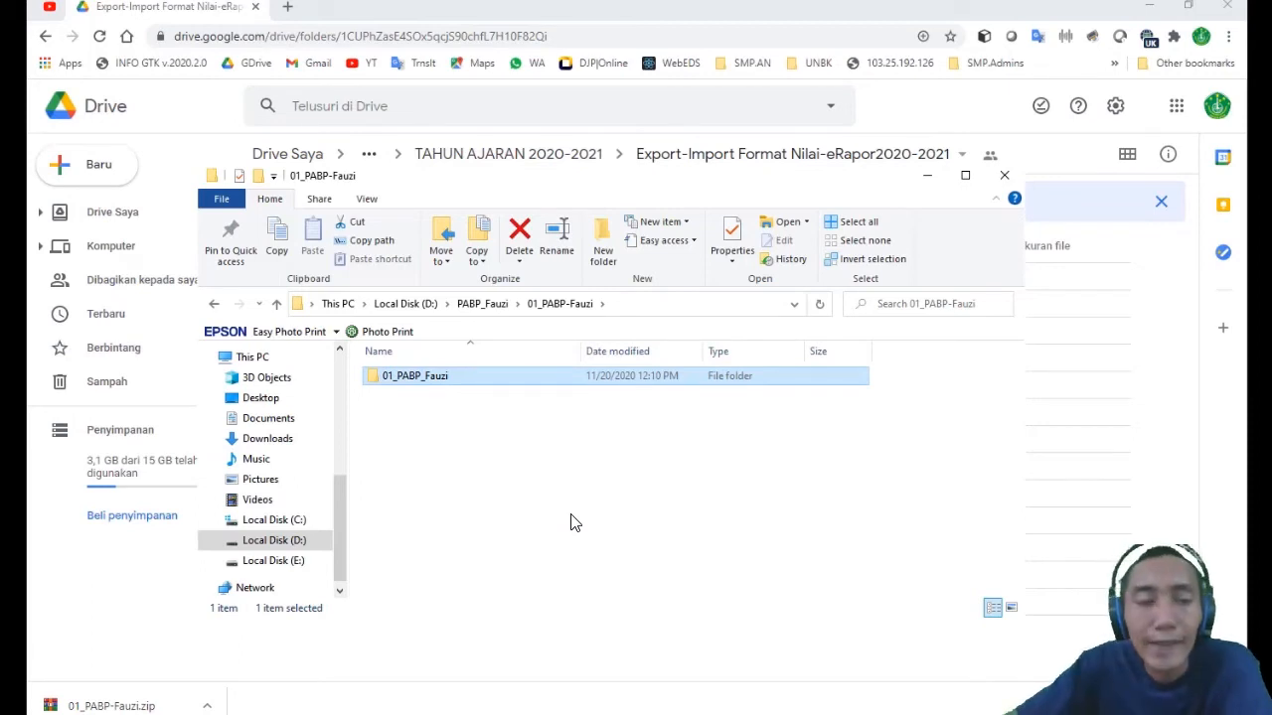
pyautogui.click(475, 445)
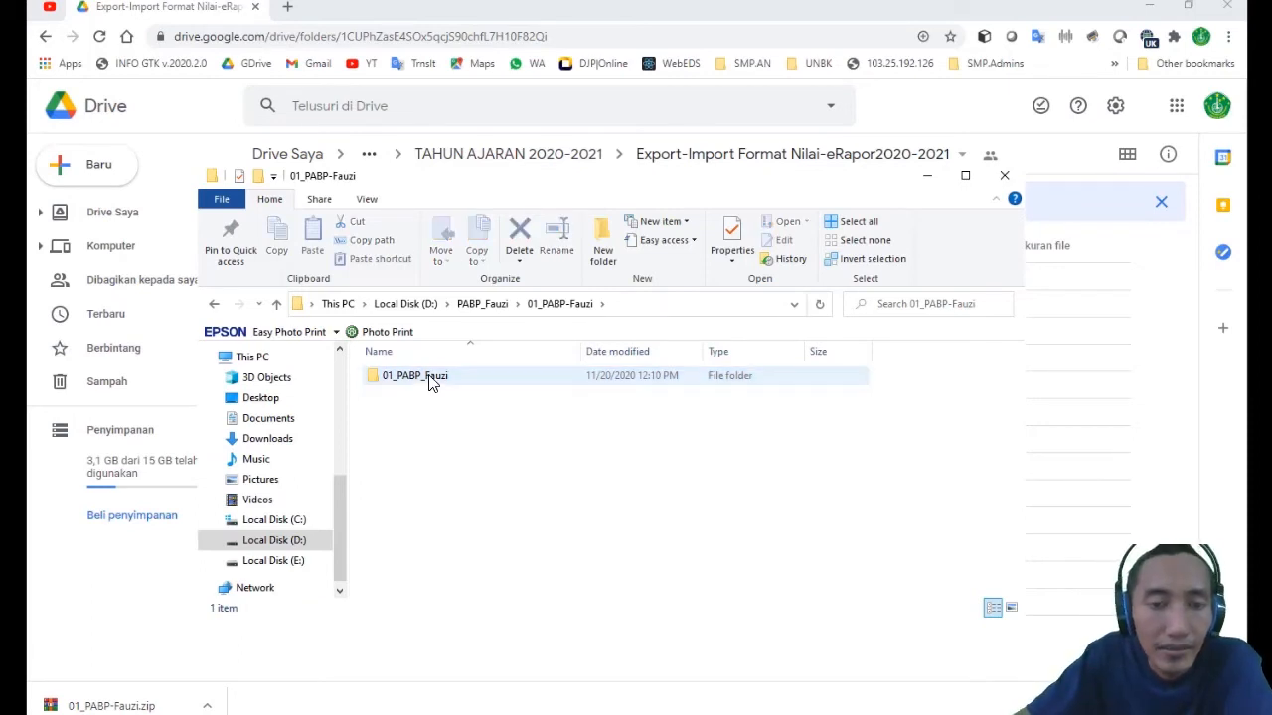
# - Compress the renamed PABP folder into a RAR archive with the same name in the same location
pyautogui.rightClick(430, 385)
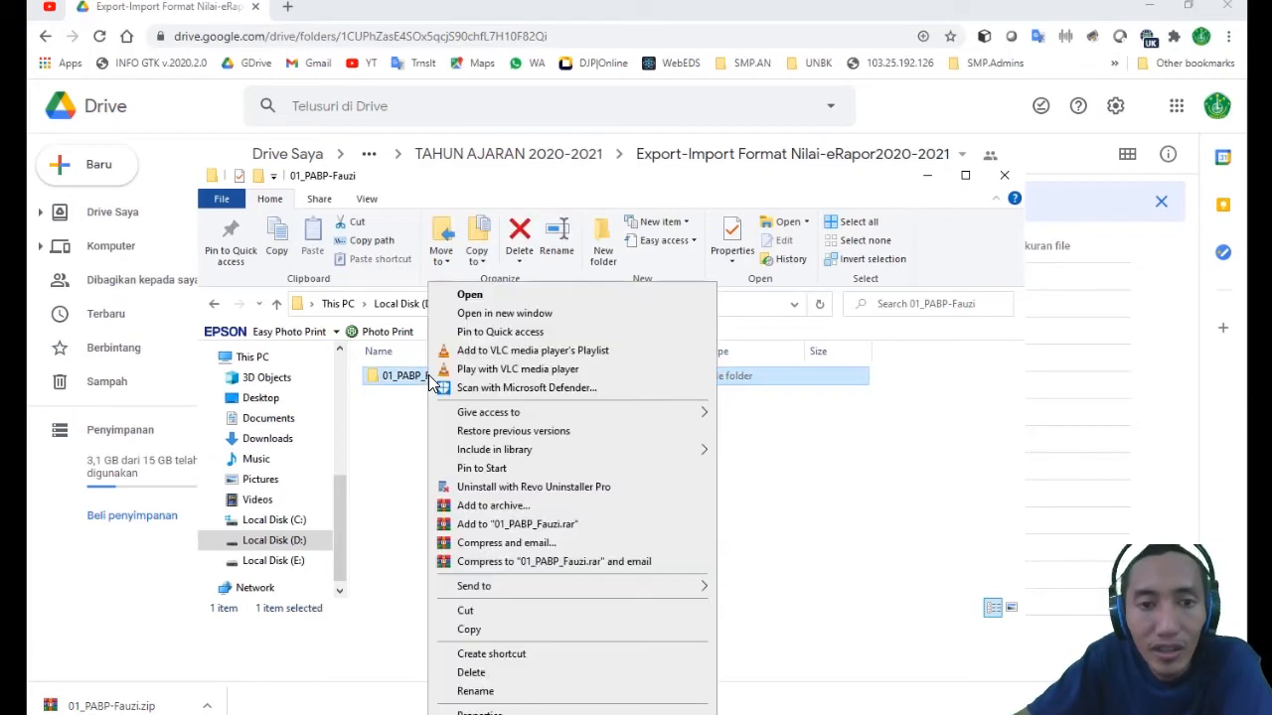
pyautogui.click(391, 444)
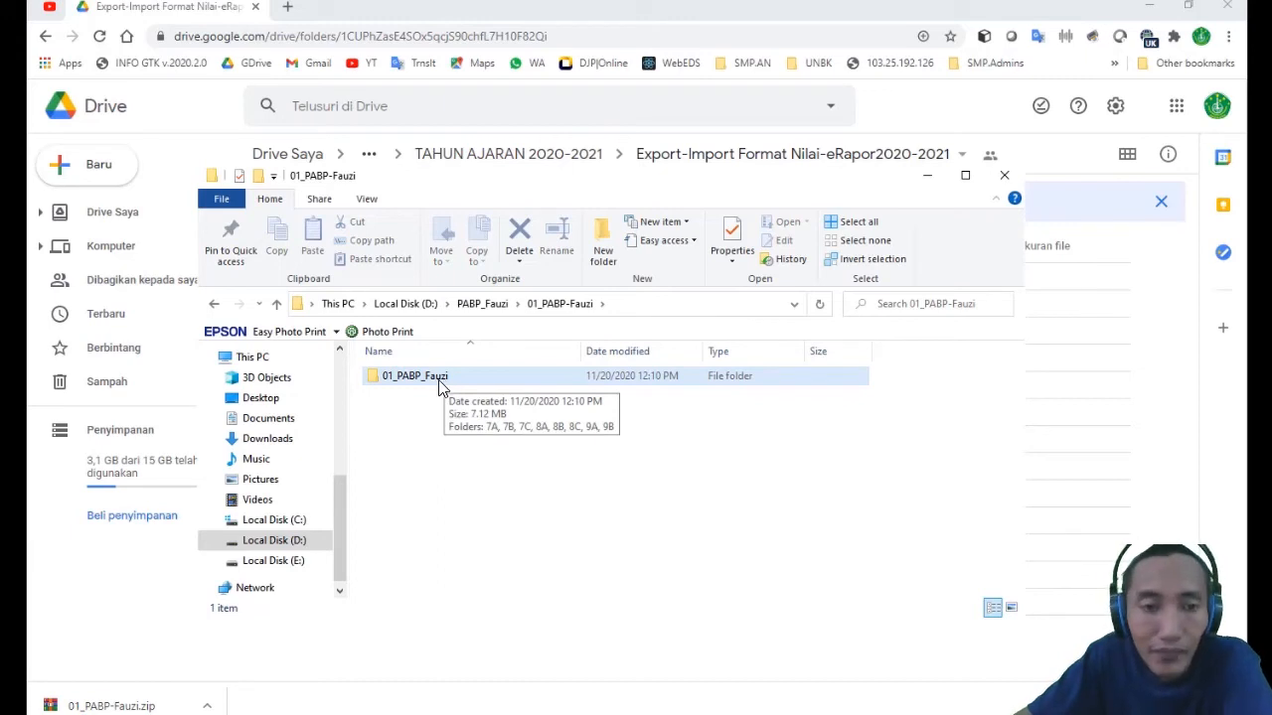
pyautogui.rightClick(440, 384)
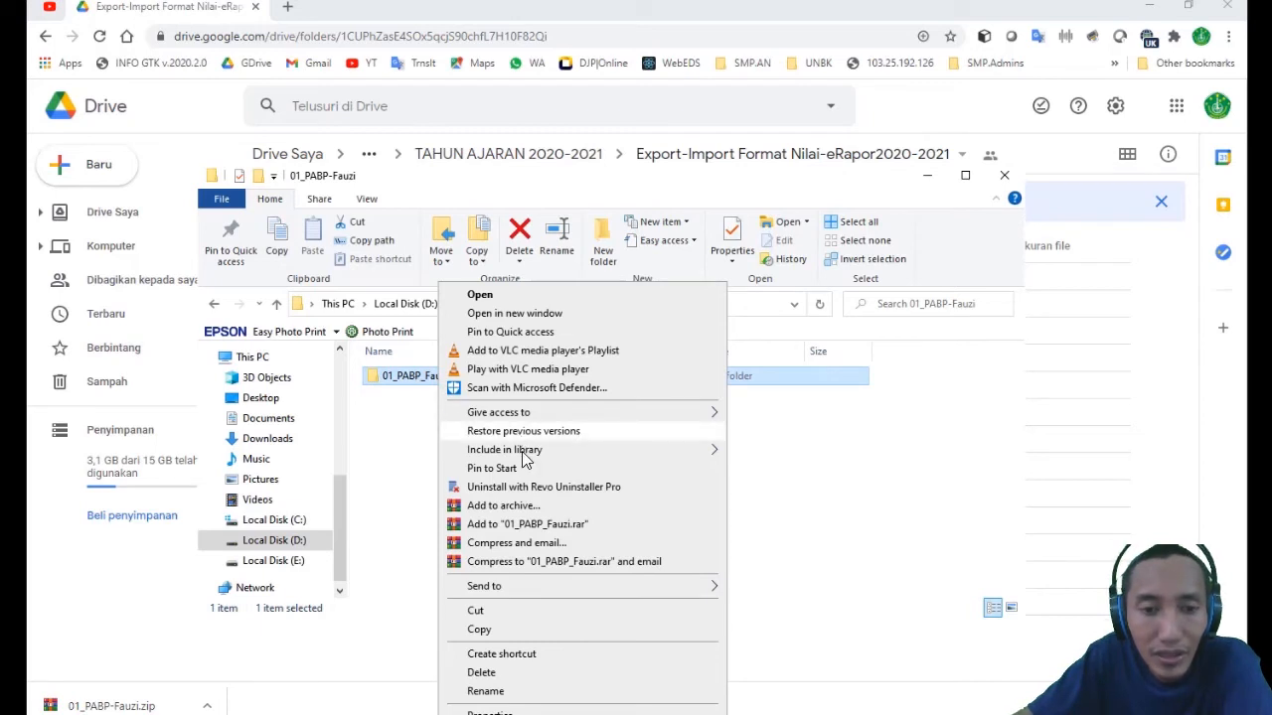
pyautogui.click(545, 527)
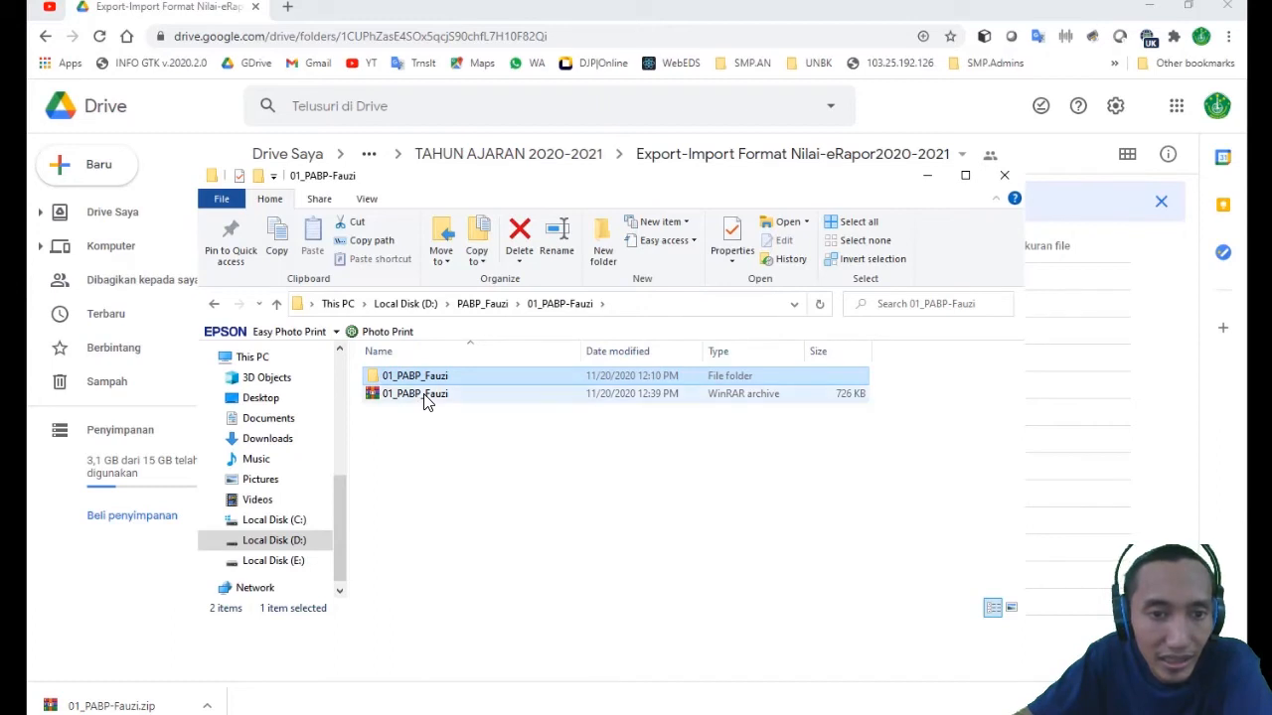
pyautogui.click(415, 396)
pyautogui.moveTo(416, 394); pyautogui.dragTo(666, 476)
pyautogui.click(666, 476)
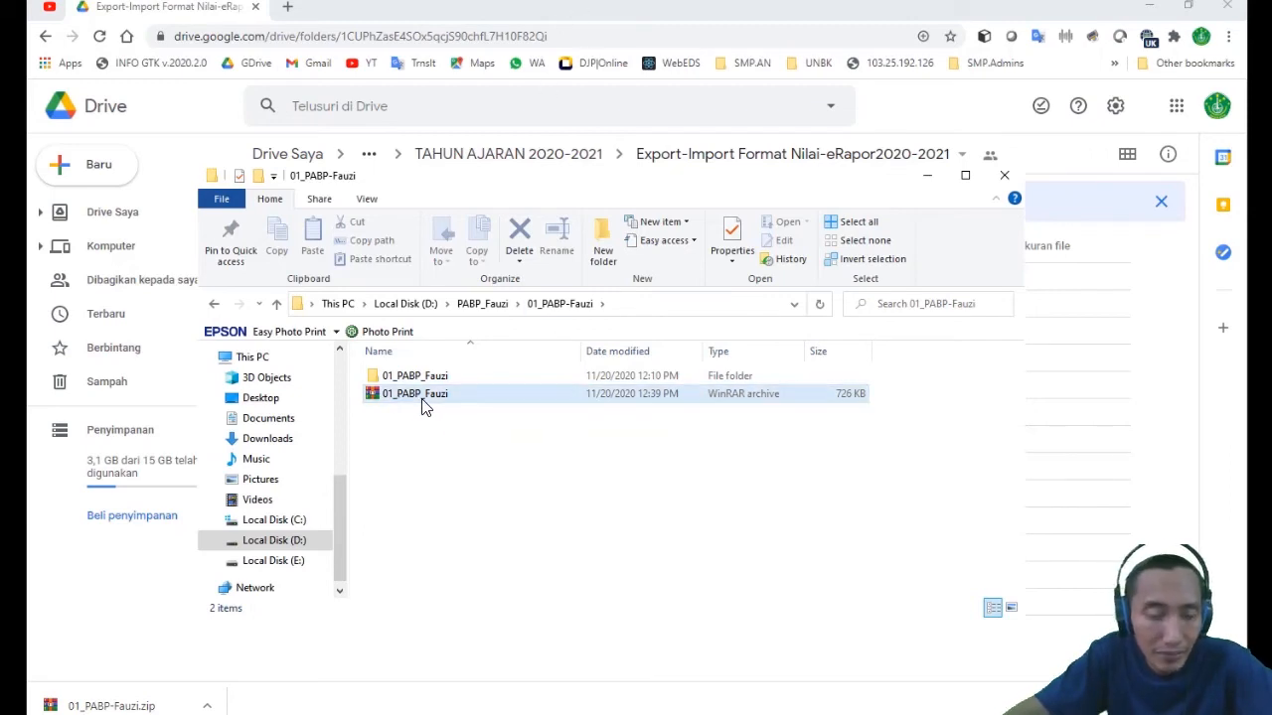
# - Open the 7A folder inside the renamed PABP folder and widen the name column to fit the full file names
pyautogui.click(481, 304)
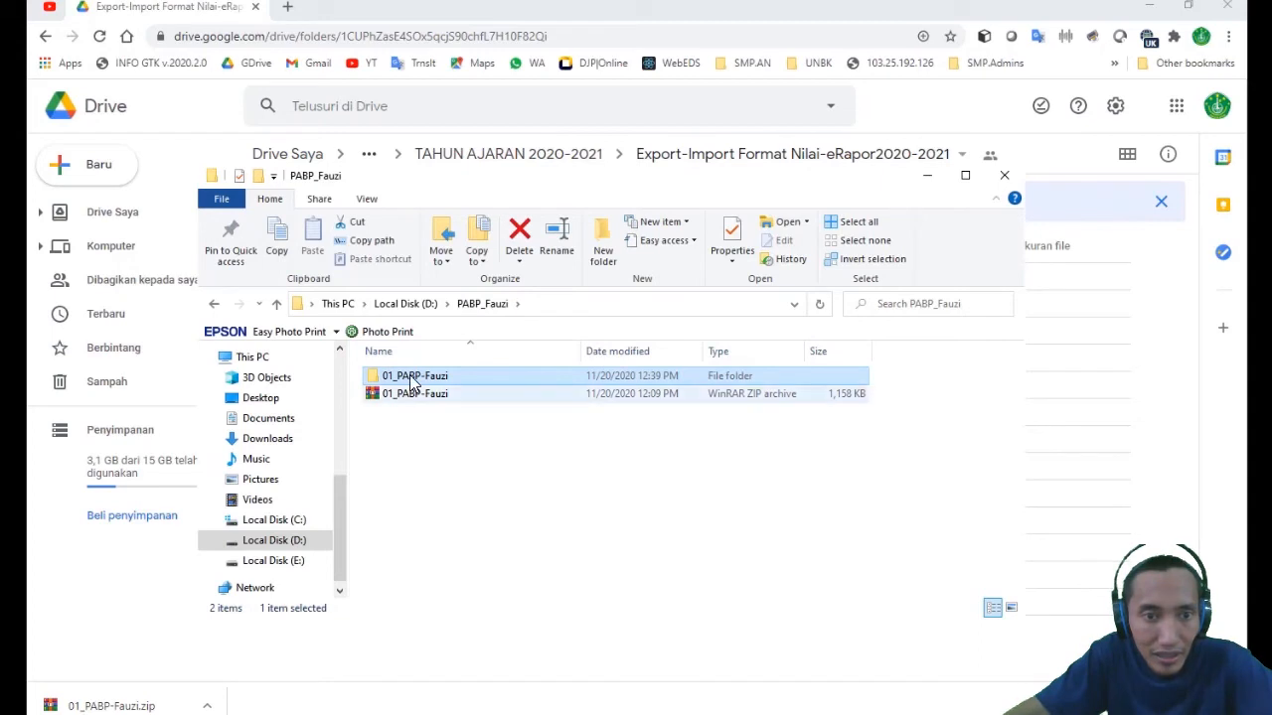
pyautogui.doubleClick(415, 379)
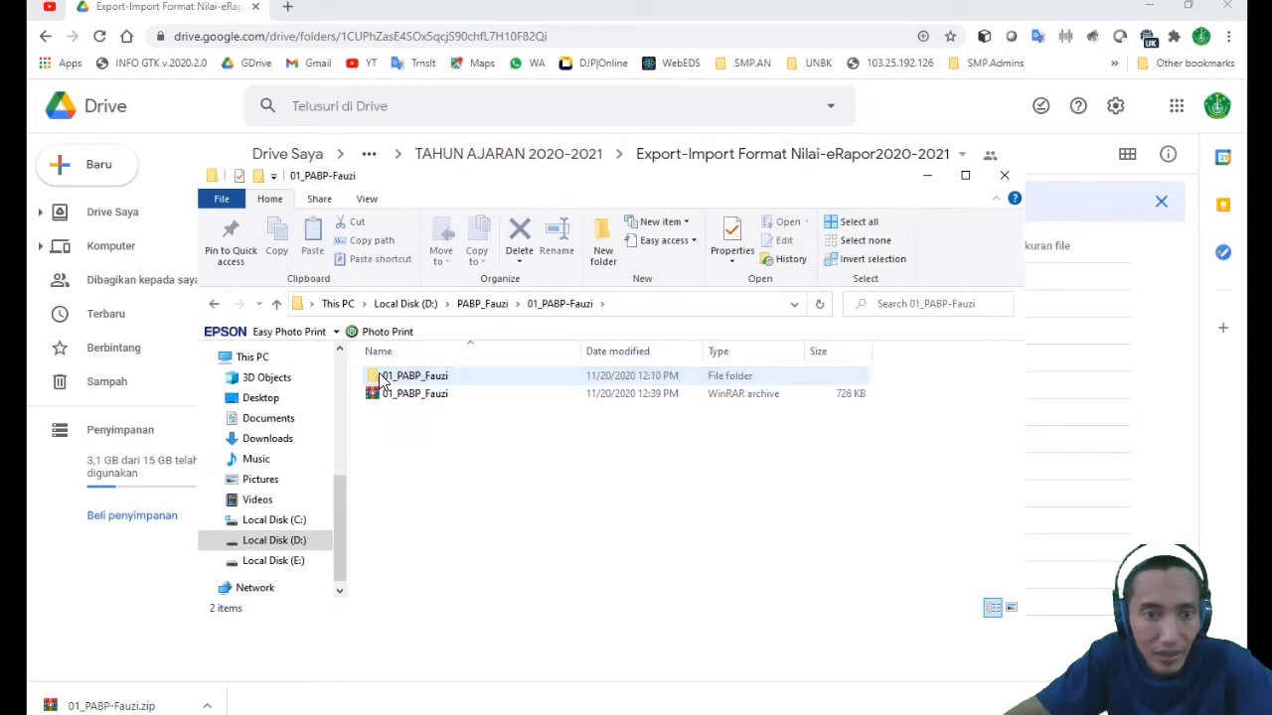
pyautogui.doubleClick(415, 379)
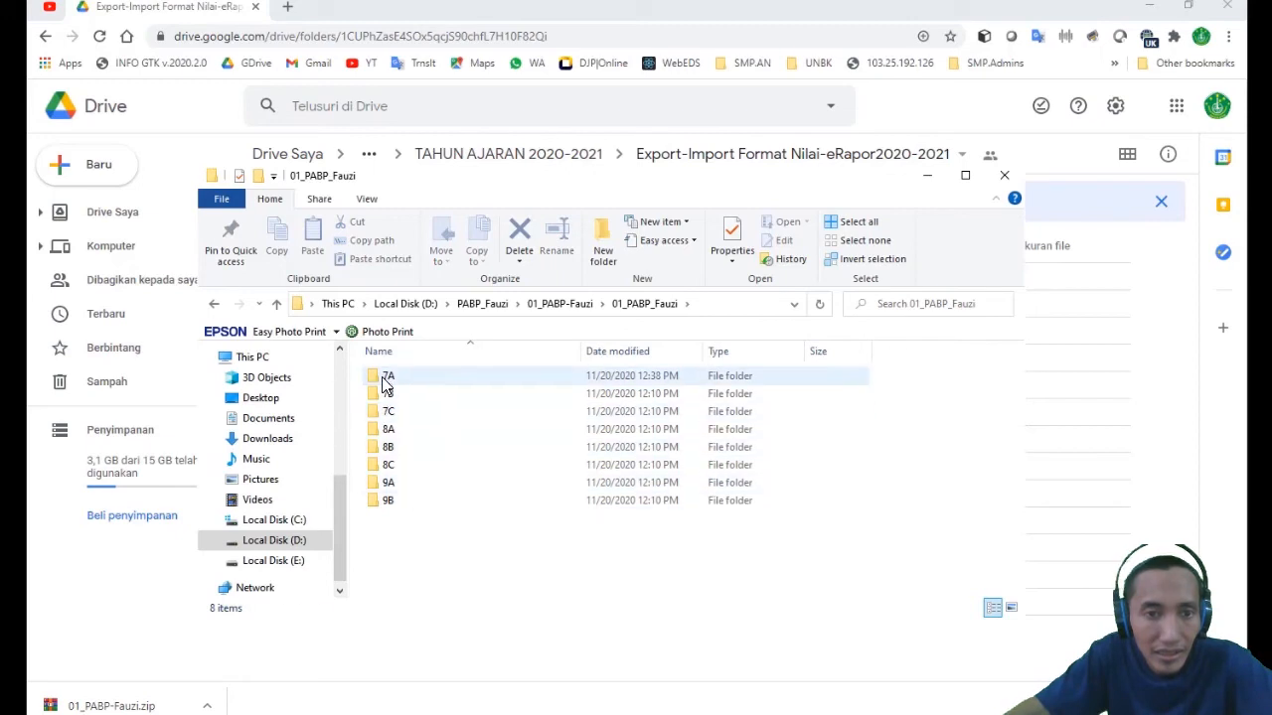
pyautogui.doubleClick(385, 379)
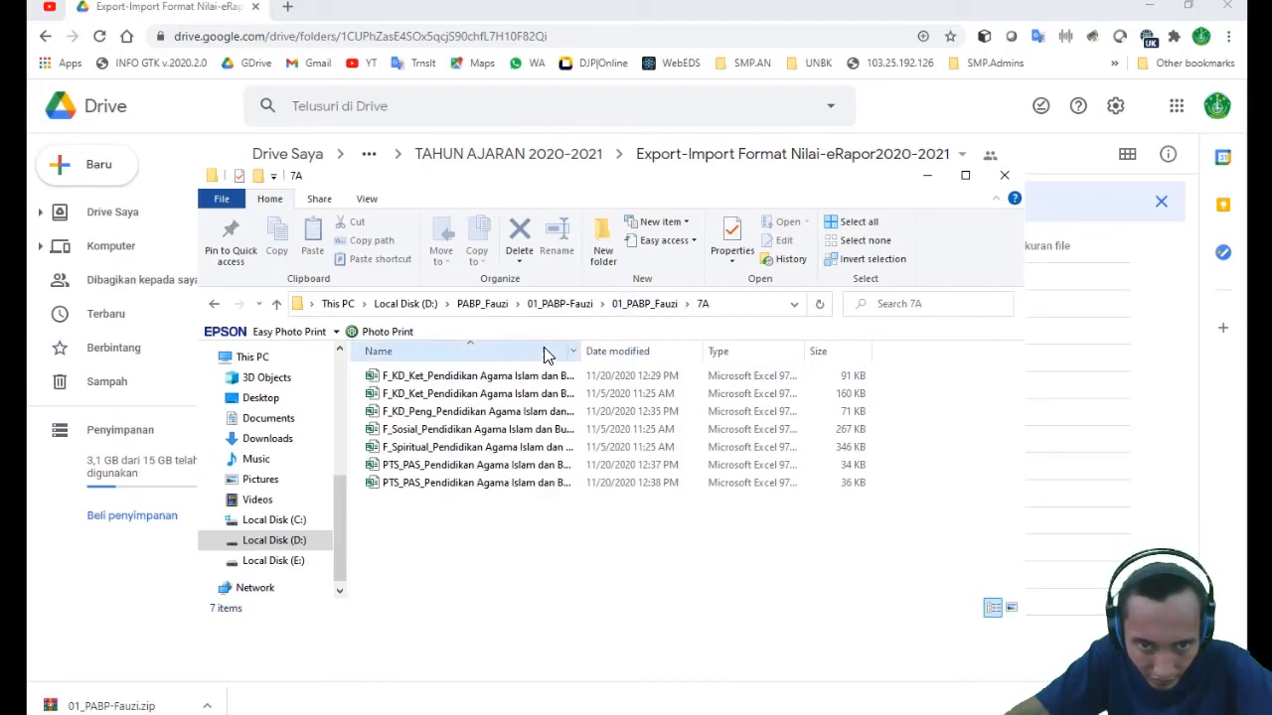
pyautogui.moveTo(643, 353); pyautogui.dragTo(823, 354)
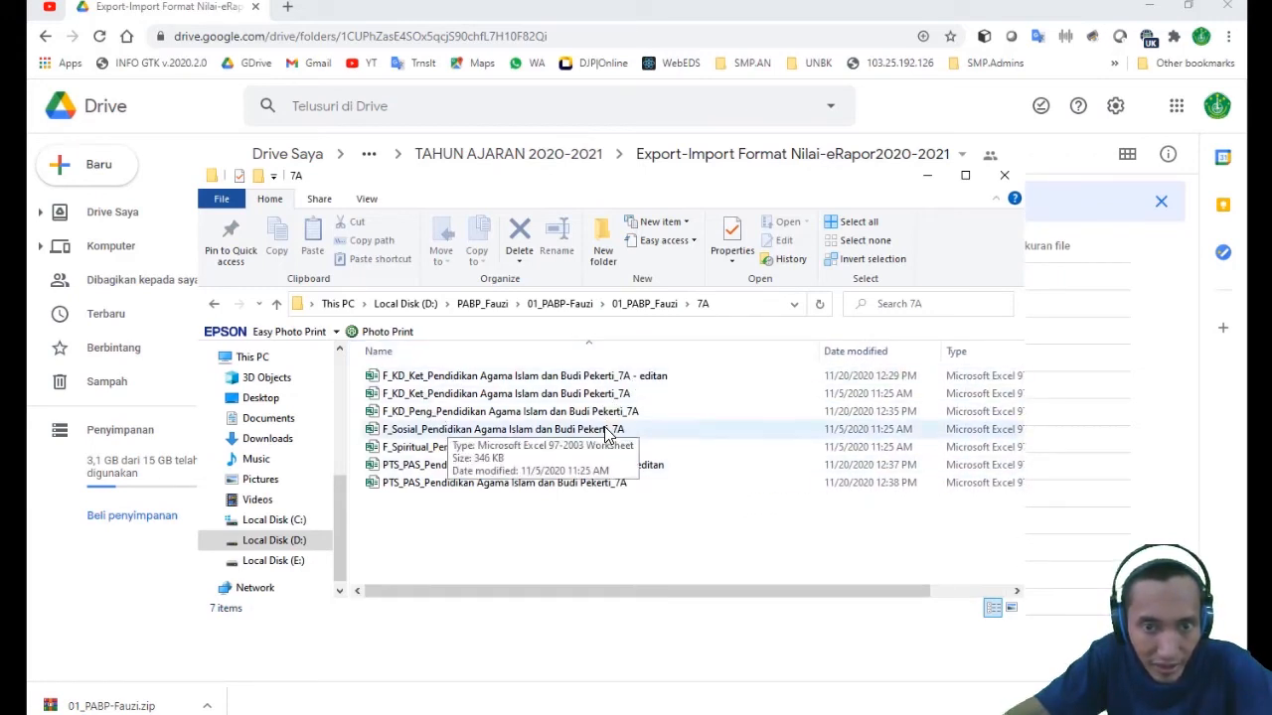
# - Examine the F_KD_Peng, F_Sosial and F_Spiritual entries in the 7A file list
pyautogui.click(433, 413)
pyautogui.click(670, 433)
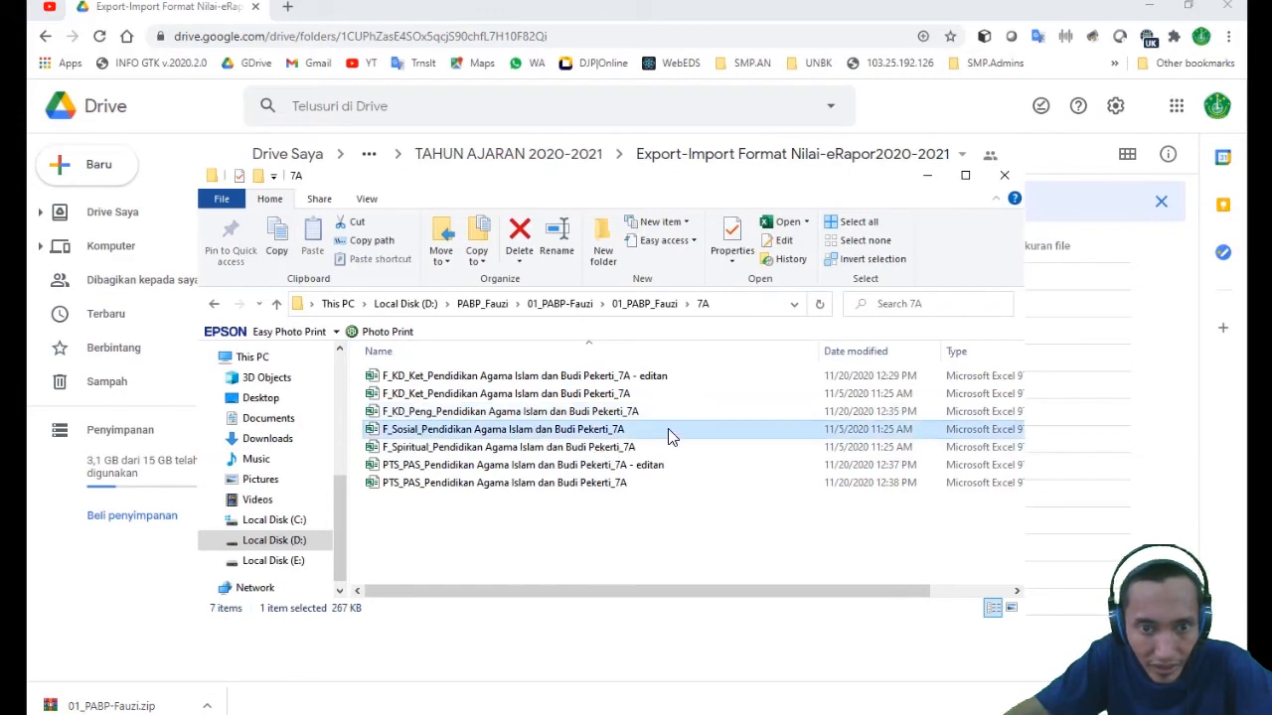
pyautogui.click(452, 453)
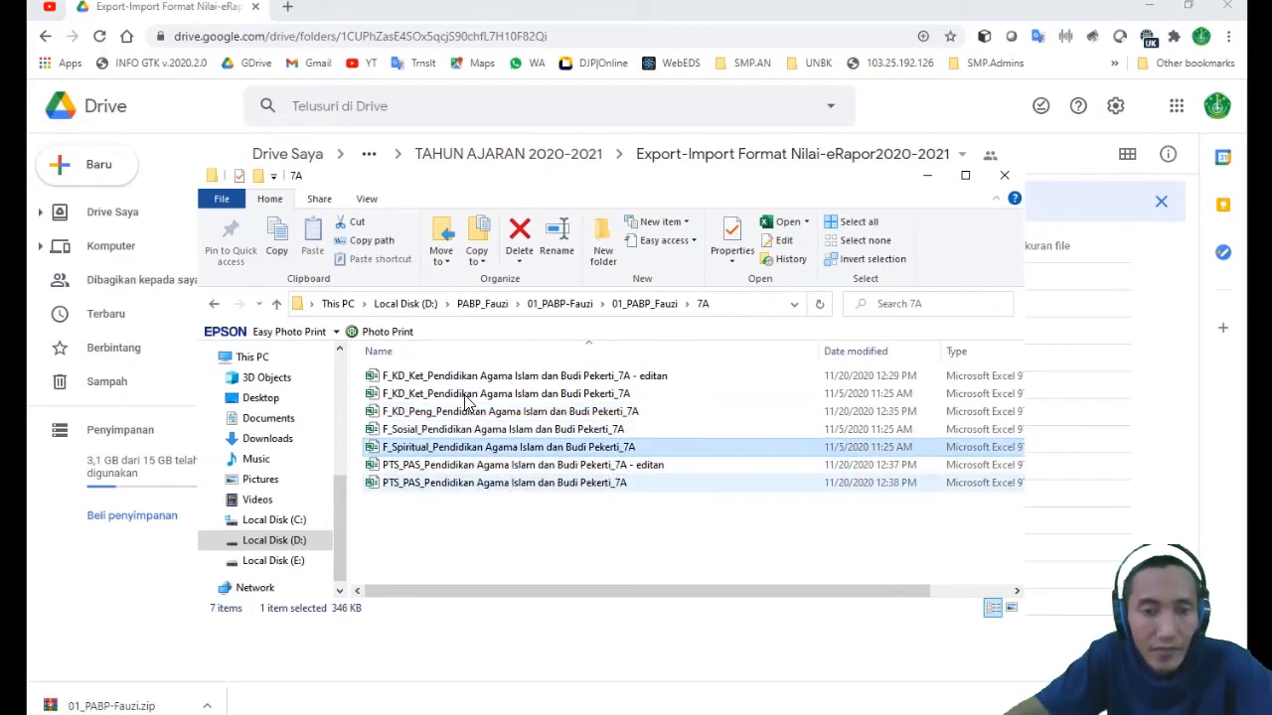
pyautogui.click(436, 511)
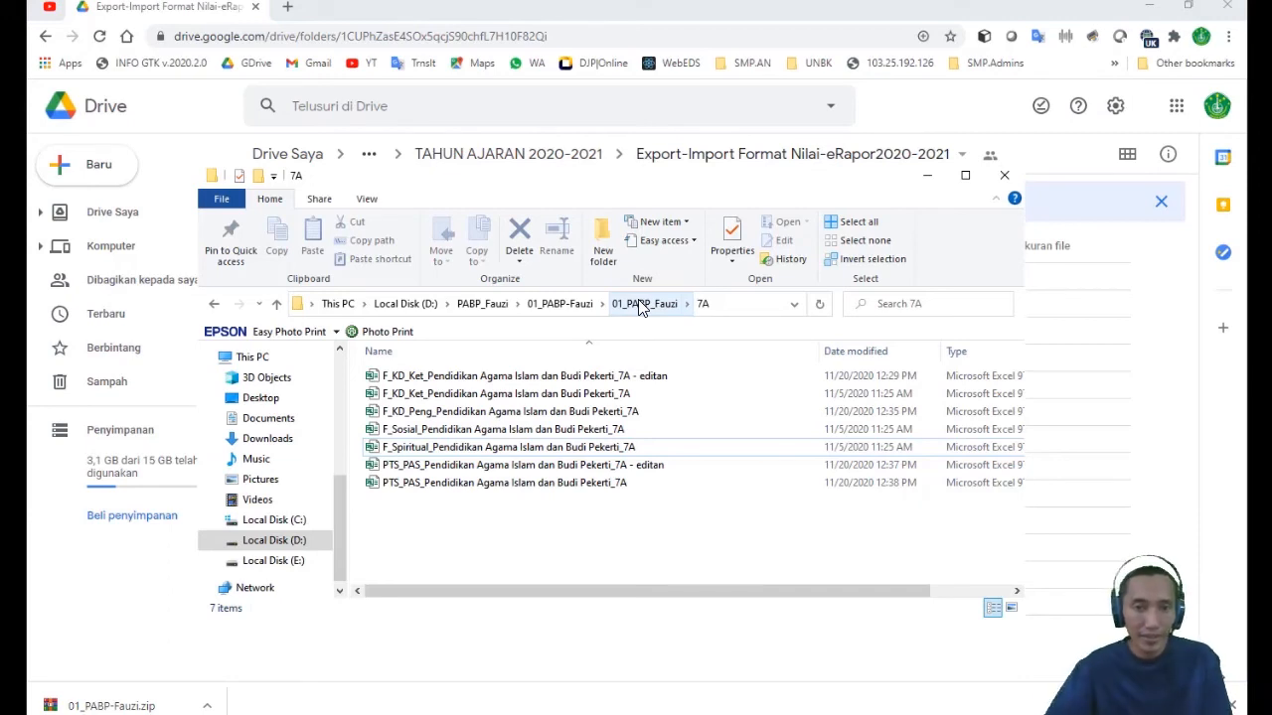
# - Compare the 7A list entries for the original F_KD_Ket workbook and its "editan" copy, and return to the Export-Import folder in Google Drive
pyautogui.click(513, 375)
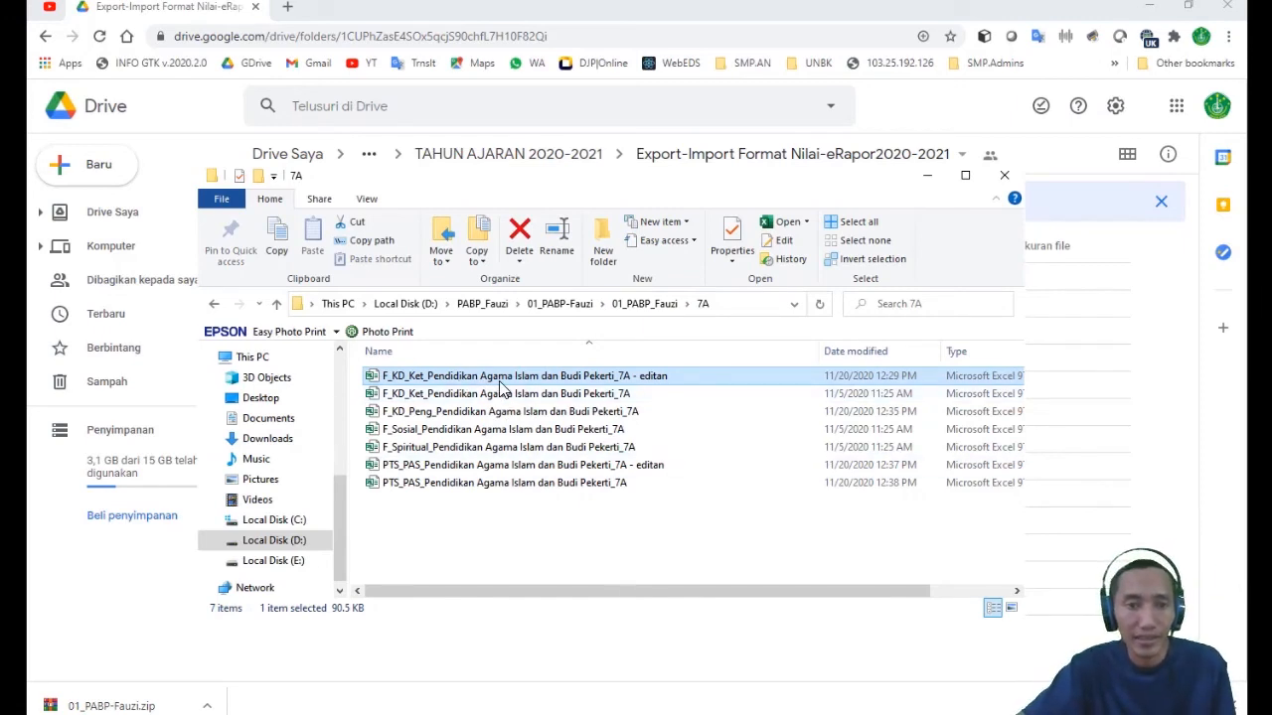
pyautogui.click(559, 396)
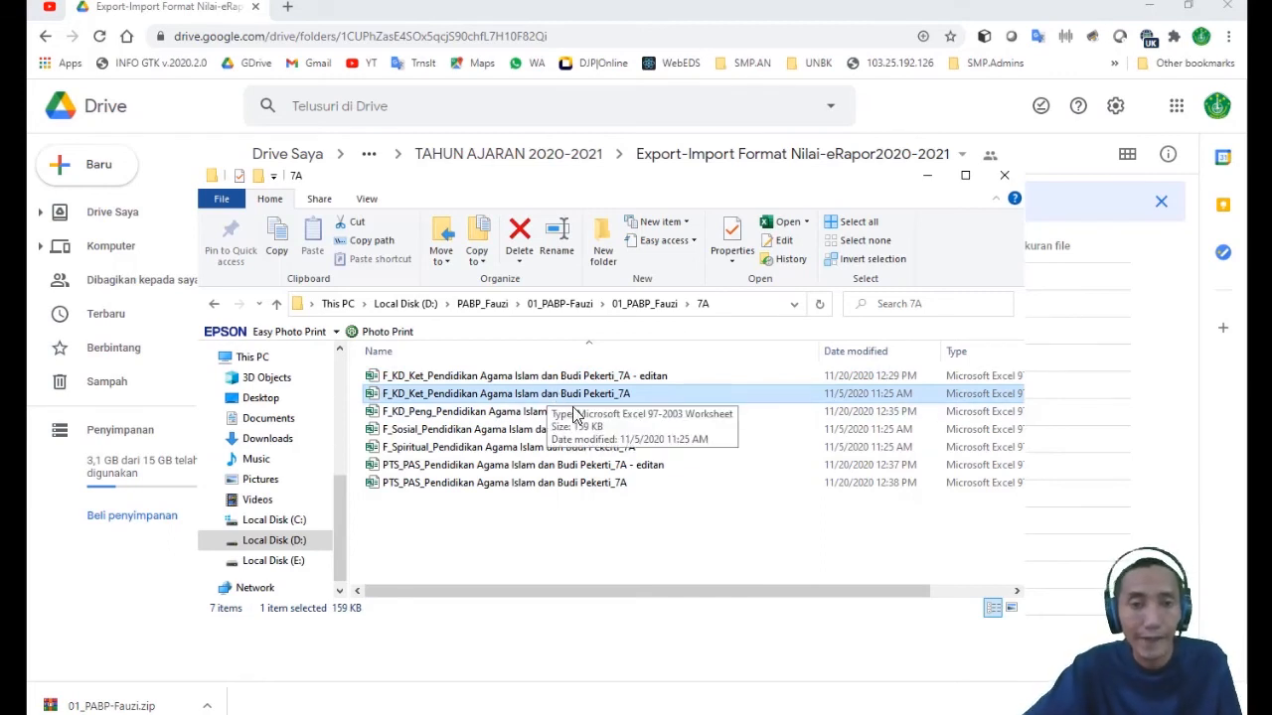
pyautogui.click(567, 381)
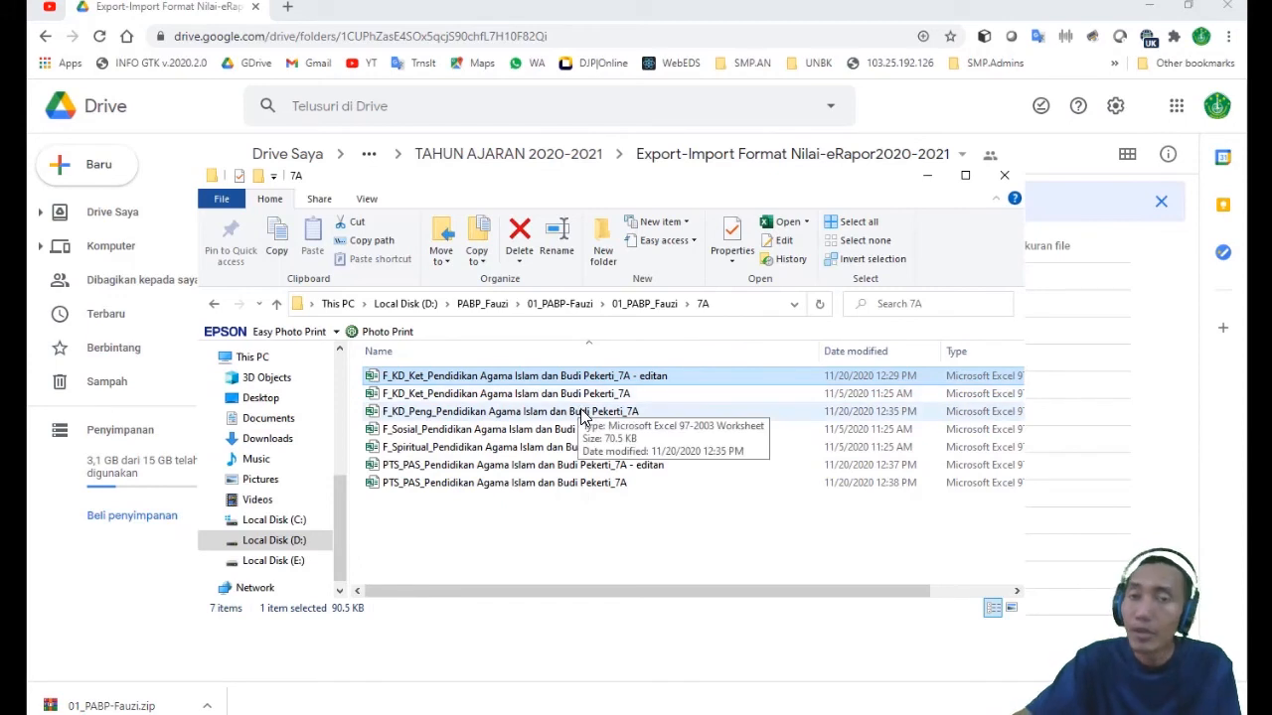
pyautogui.click(560, 519)
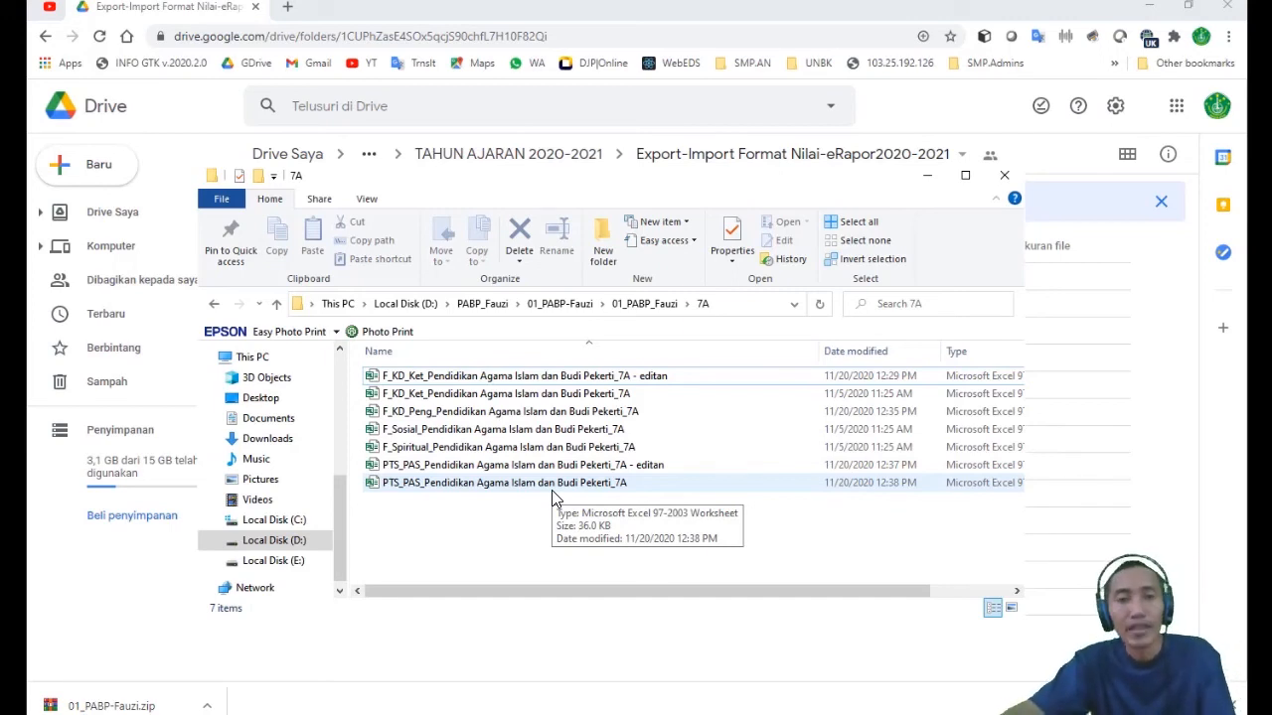
pyautogui.click(534, 379)
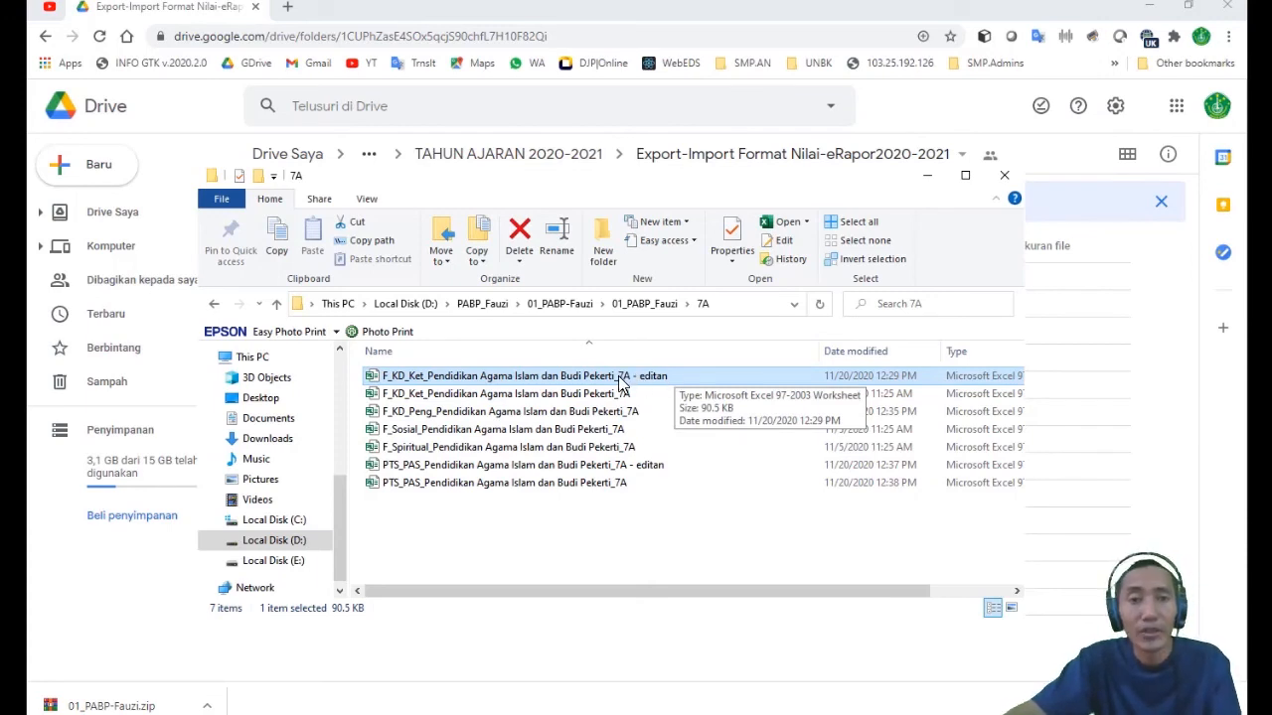
pyautogui.click(597, 395)
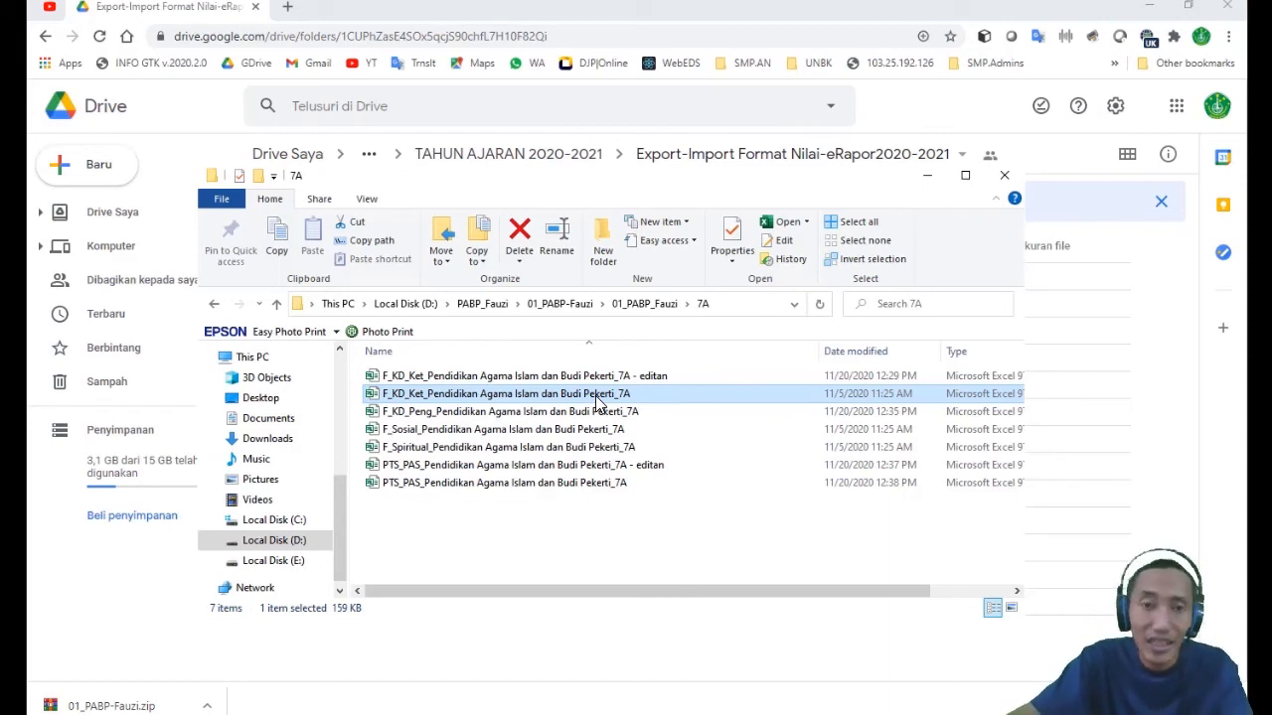
pyautogui.click(603, 379)
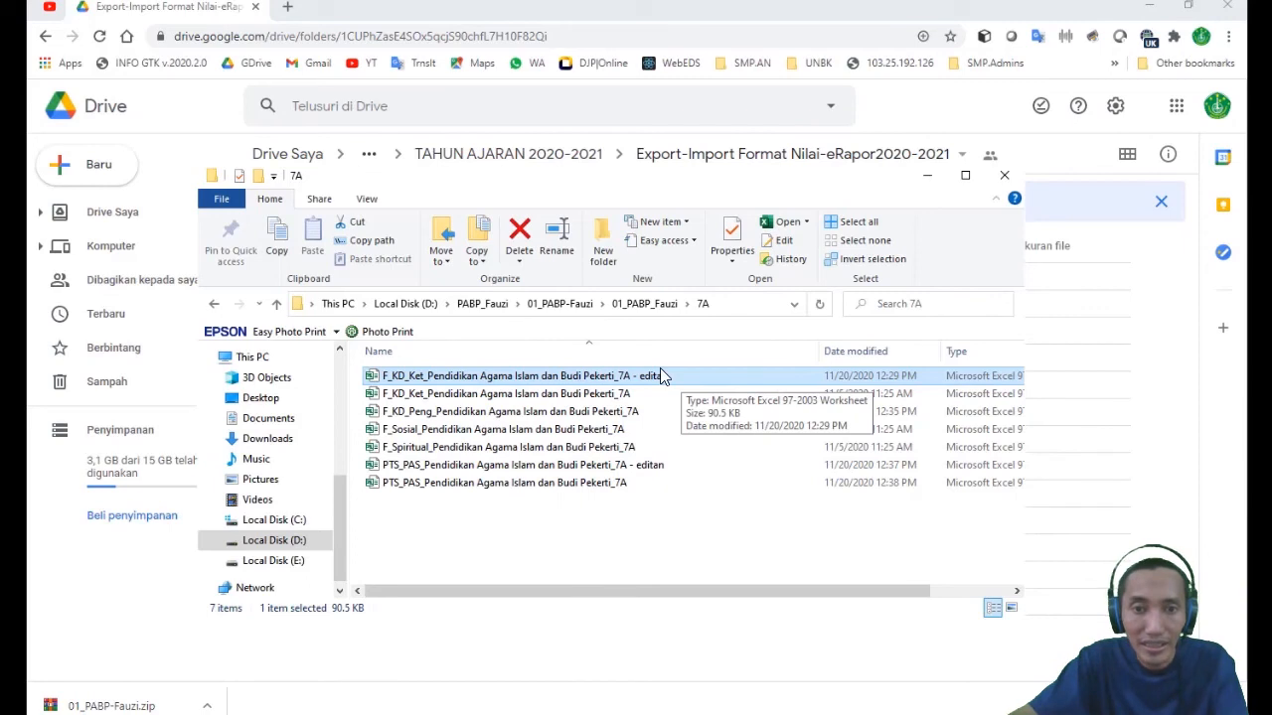
pyautogui.click(609, 394)
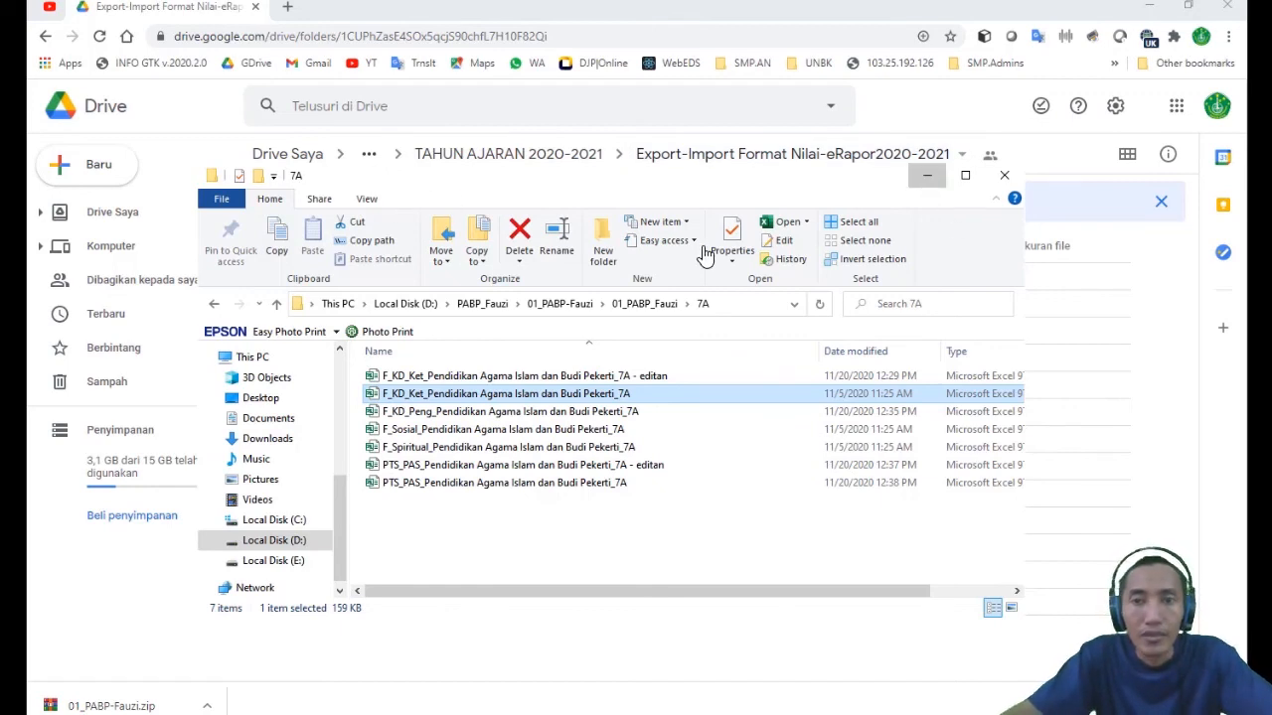
pyautogui.click(928, 177)
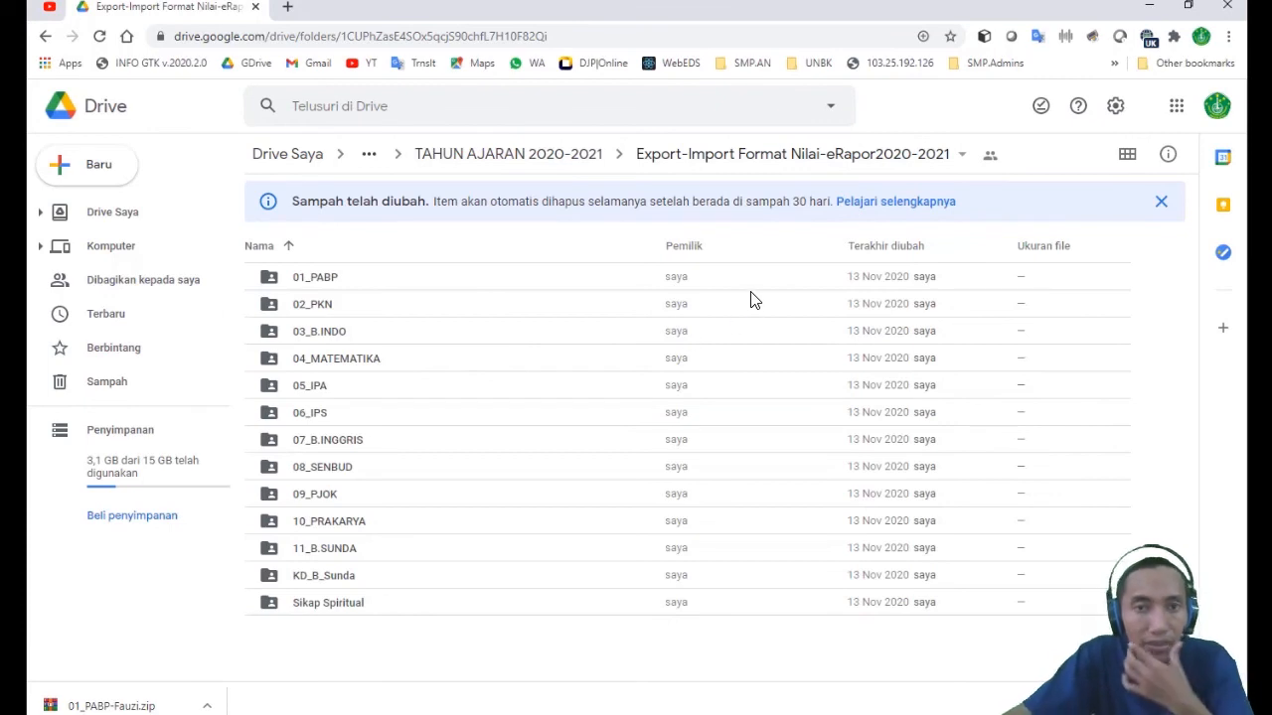